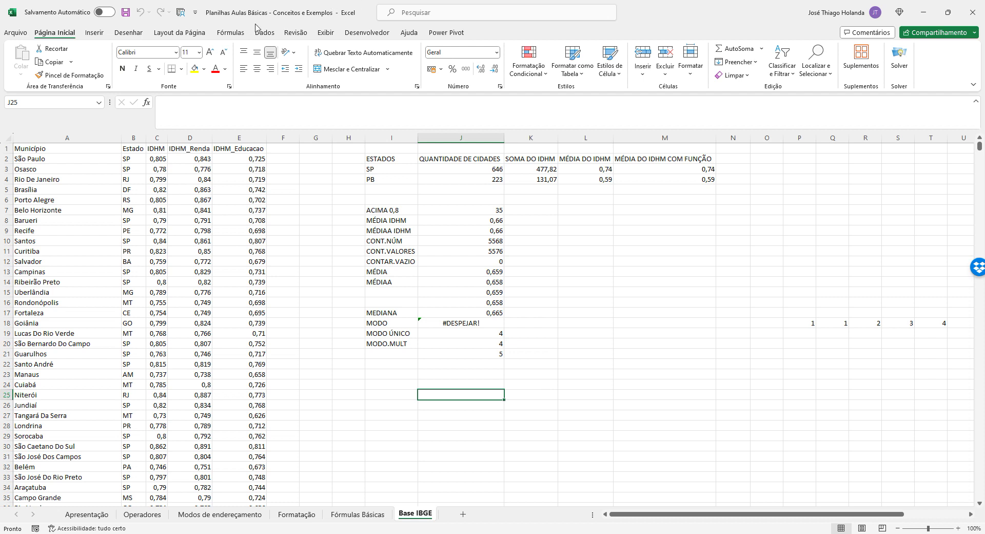
Browse the available statistical functions and the math and trigonometry functions in the function library
left_click(235, 33)
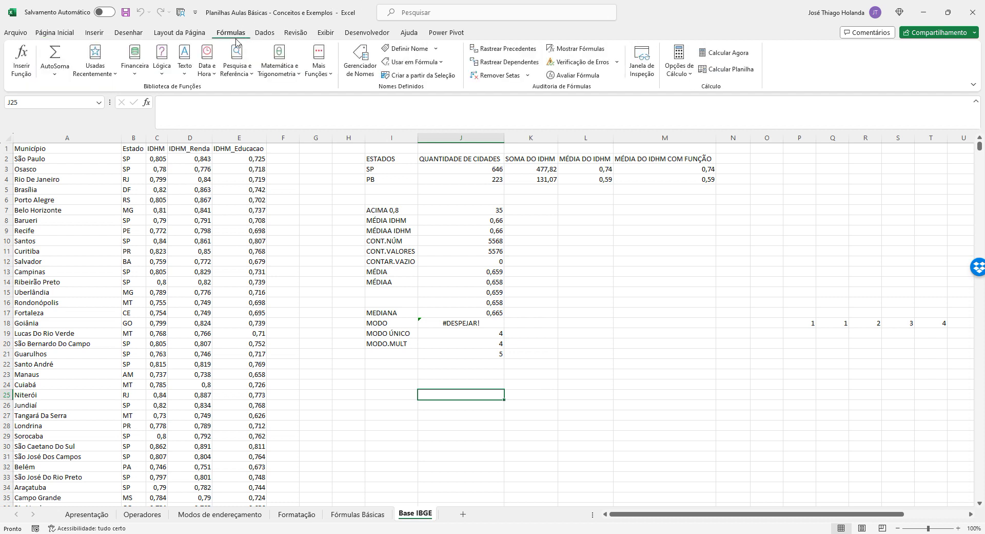
left_click(322, 77)
mouse_move(340, 91)
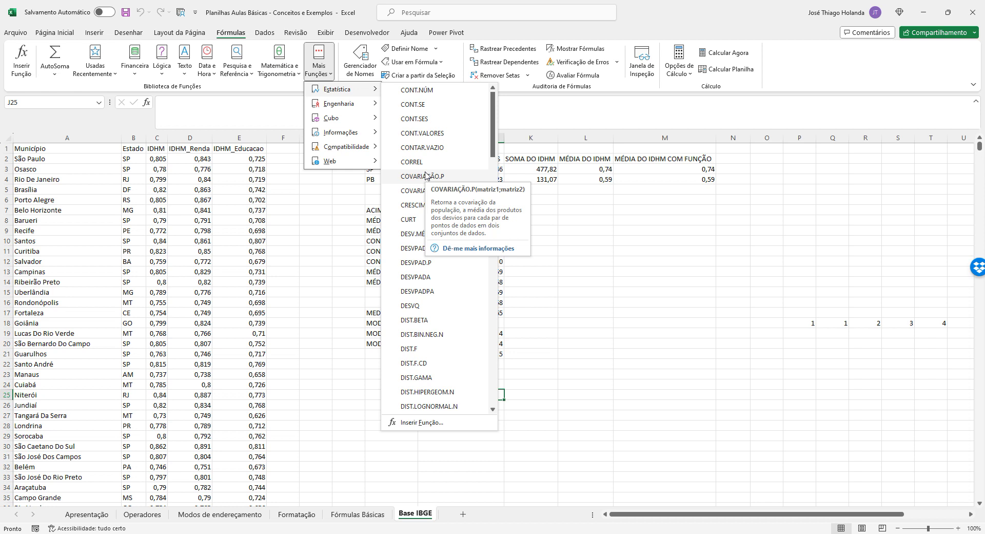
scroll(422, 176, "down", 2)
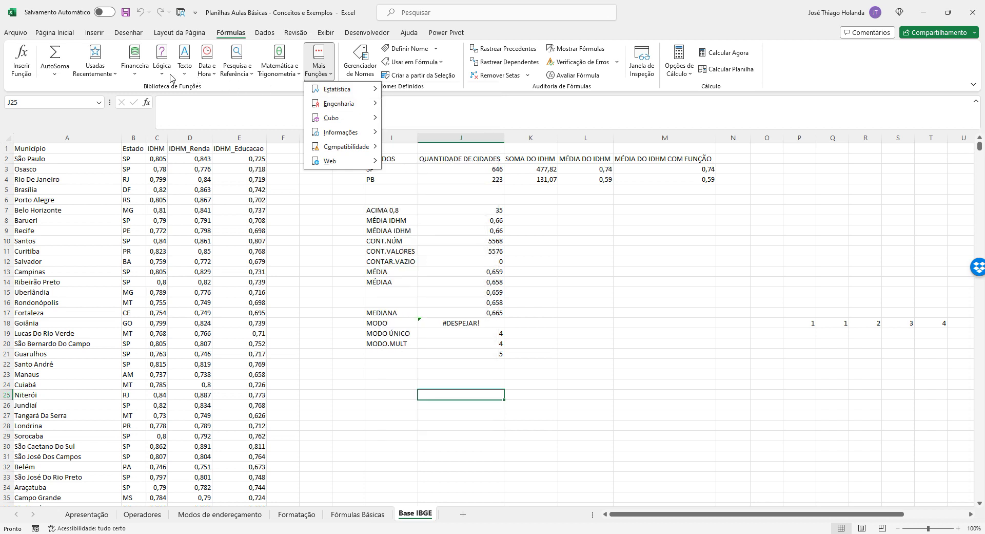
left_click(290, 75)
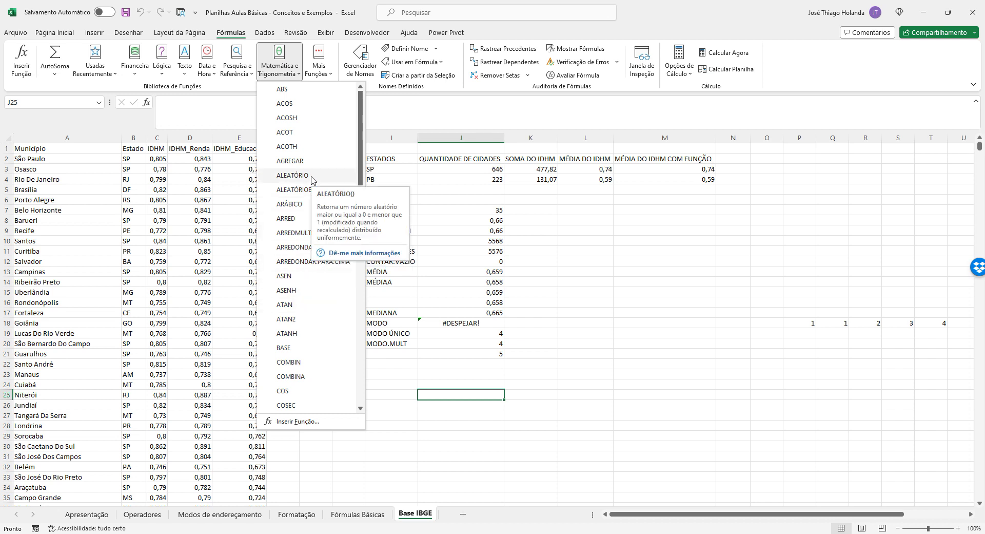
scroll(311, 205, "down", 2)
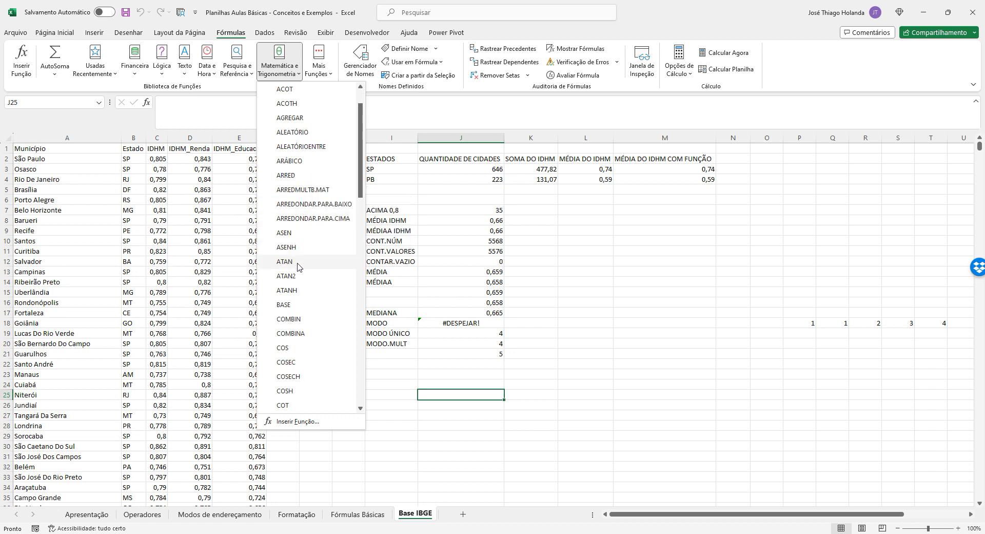
scroll(299, 266, "down", 1)
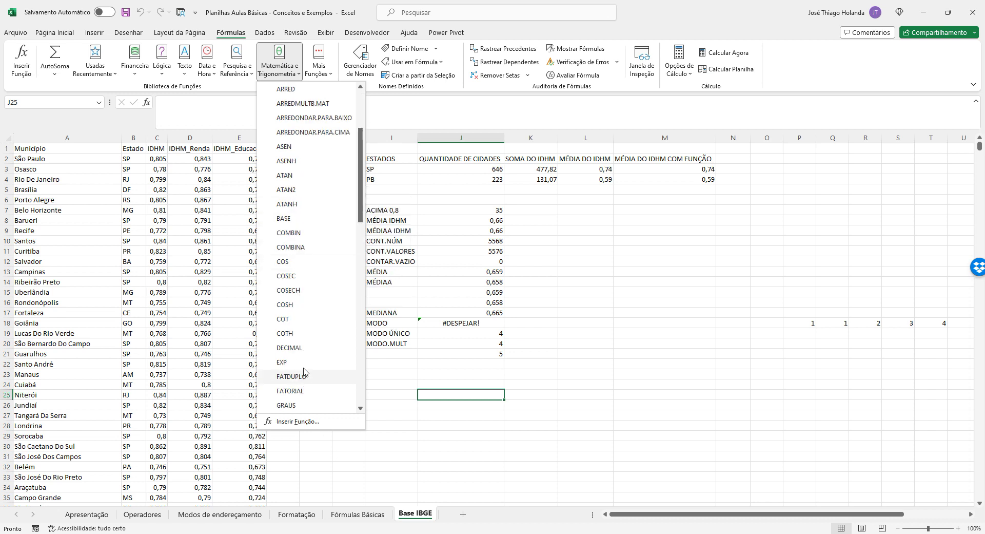
scroll(302, 345, "down", 1)
scroll(303, 344, "down", 4)
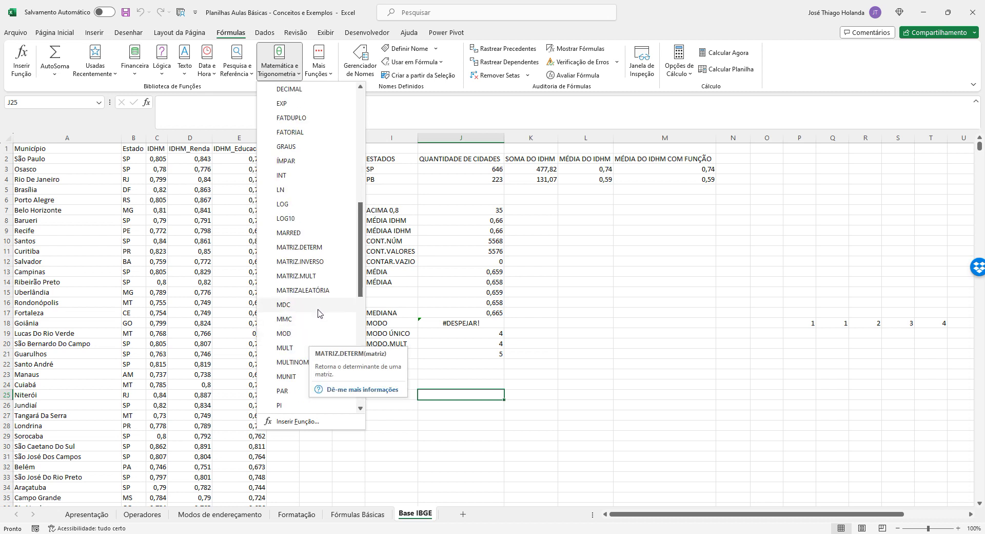
scroll(313, 318, "down", 3)
scroll(313, 315, "down", 1)
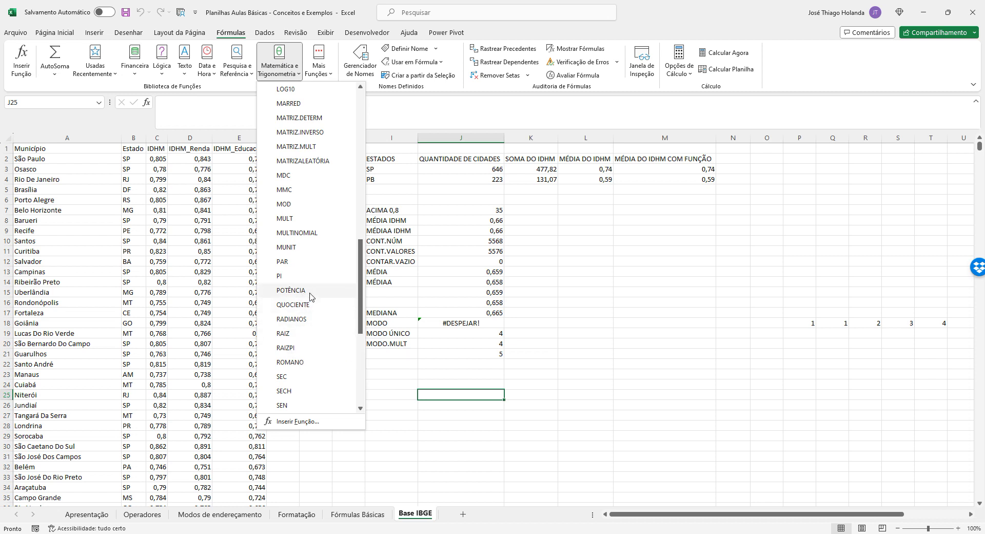
scroll(308, 328, "down", 3)
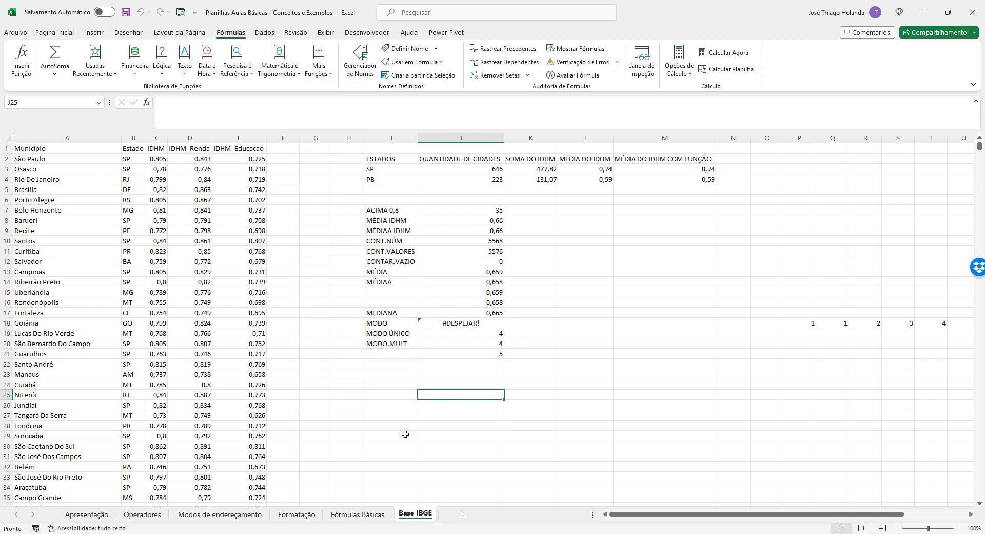
left_click(367, 416)
Add a new worksheet and name it "Funções Matemáticas Trigon."
left_click(463, 514)
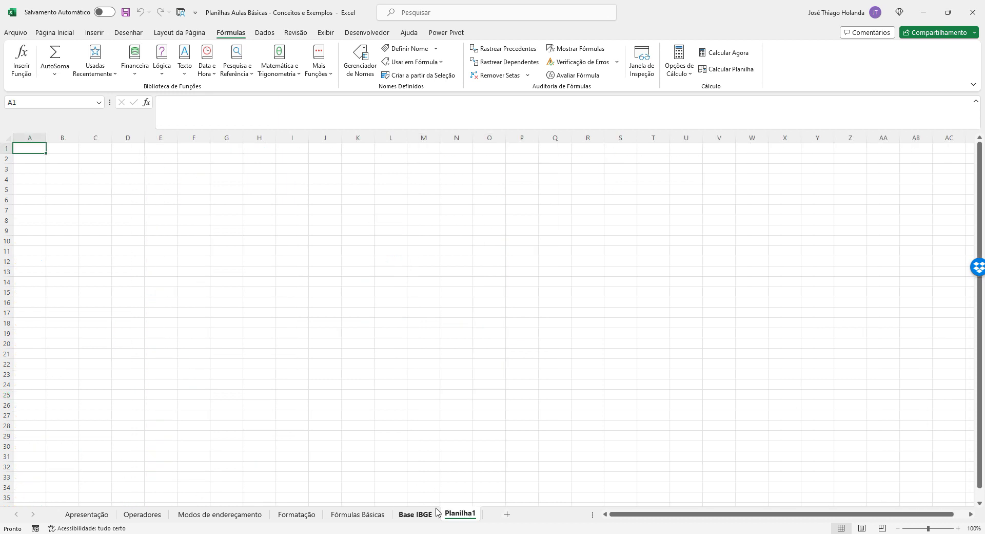
double_click(459, 514)
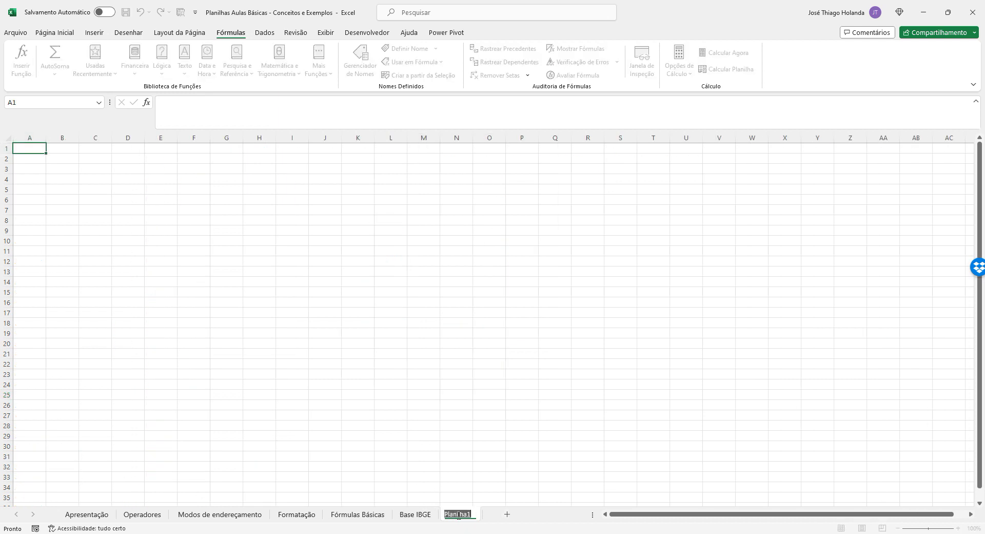
type("Funções Matem")
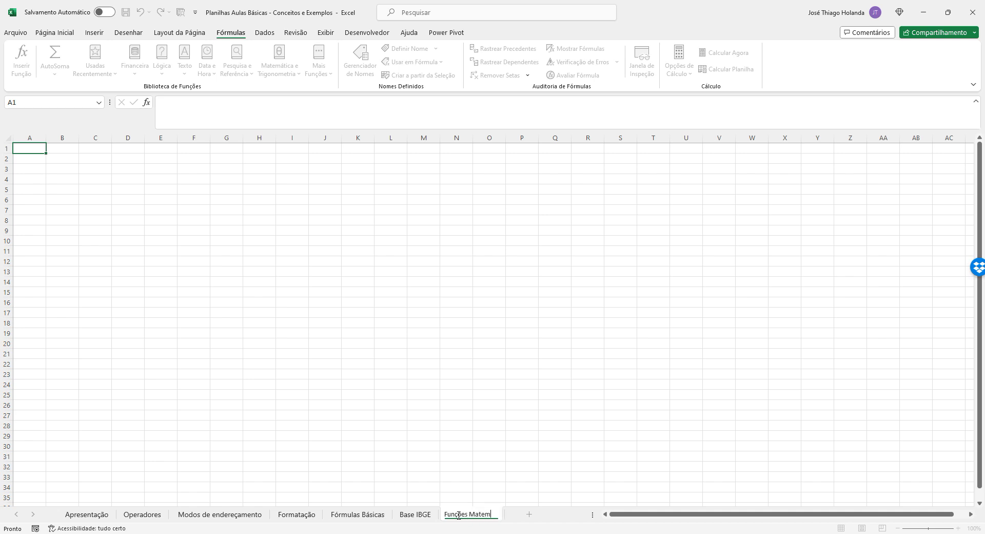
type("áticas Trig")
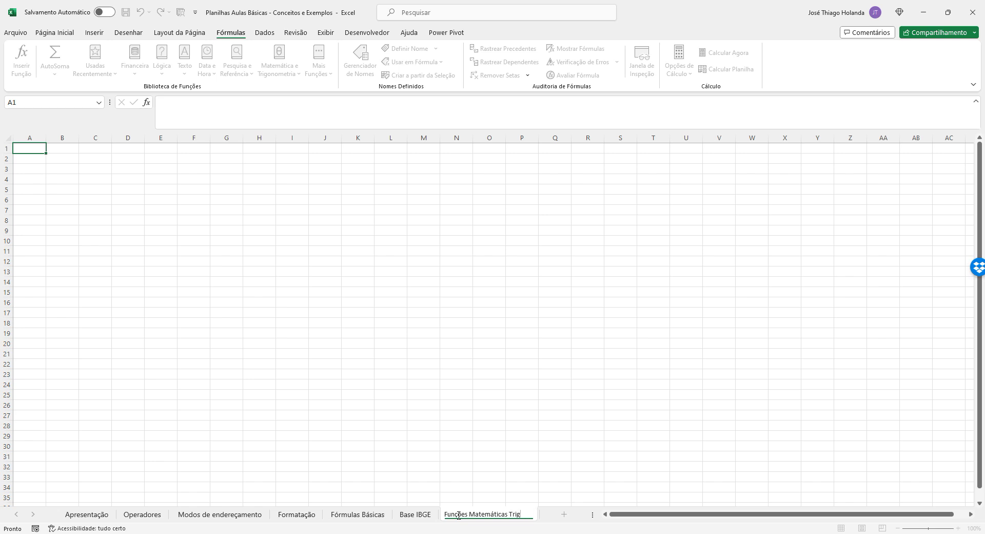
type("onom")
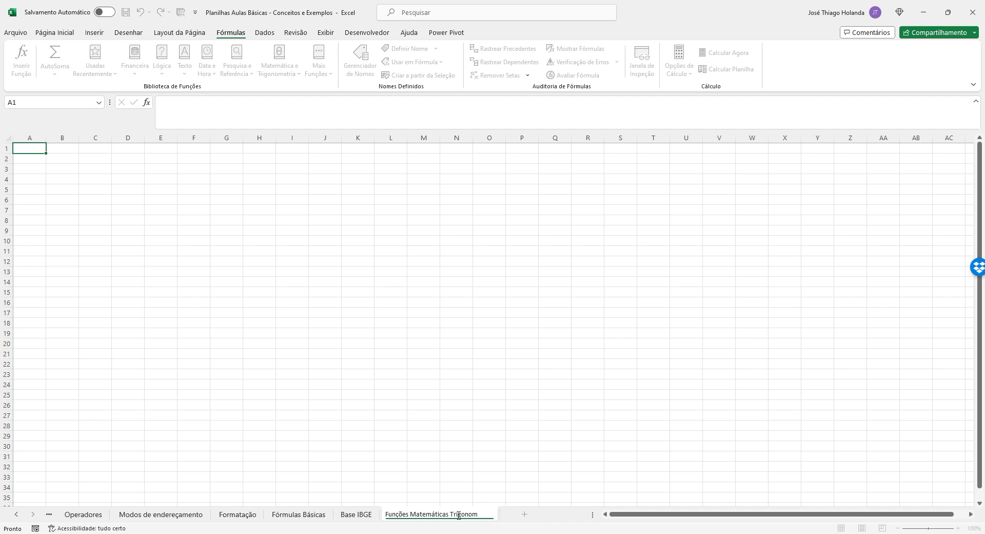
type("etr")
key("BackSpace")
key("BackSpace")
key("BackSpace")
key("BackSpace")
key("BackSpace")
key("BackSpace")
key("BackSpace")
type("on.")
key("Return")
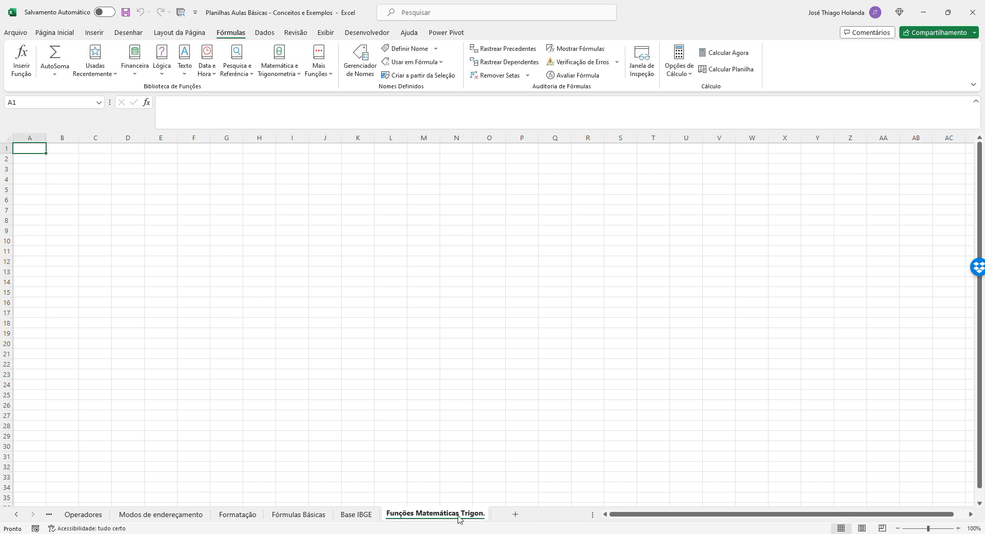
Review the contents of the Base IBGE and Fórmulas Básicas sheets
left_click(365, 517)
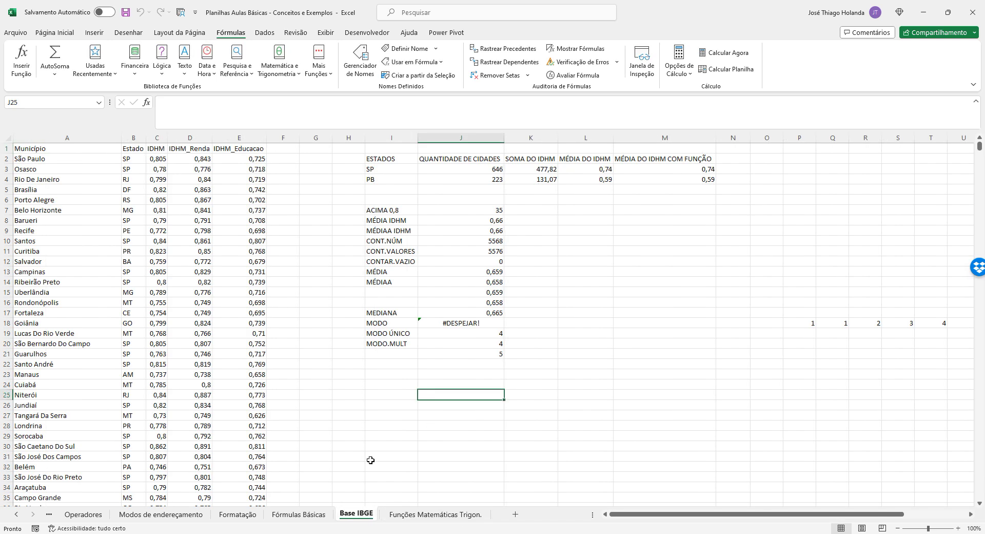
left_click(66, 148)
left_click(141, 167)
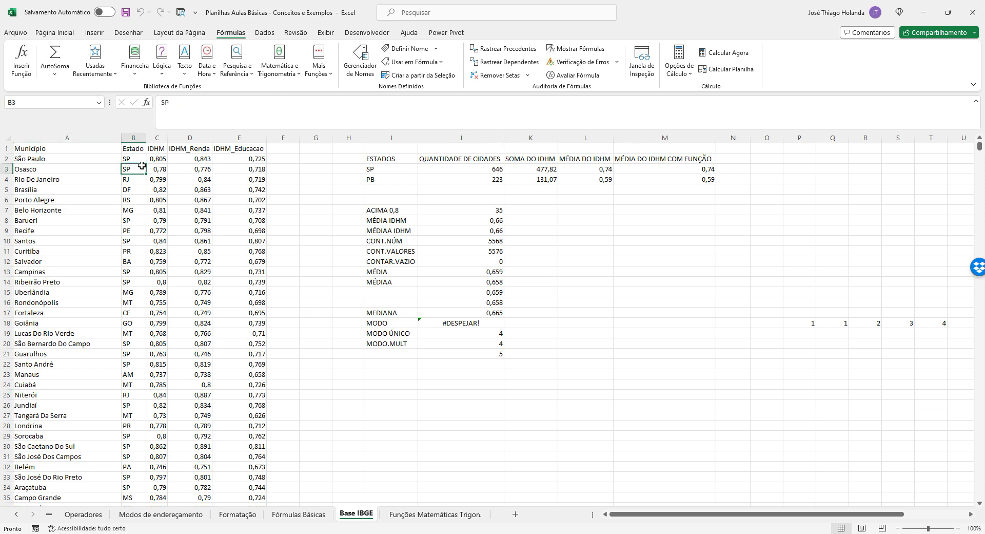
left_click(451, 514)
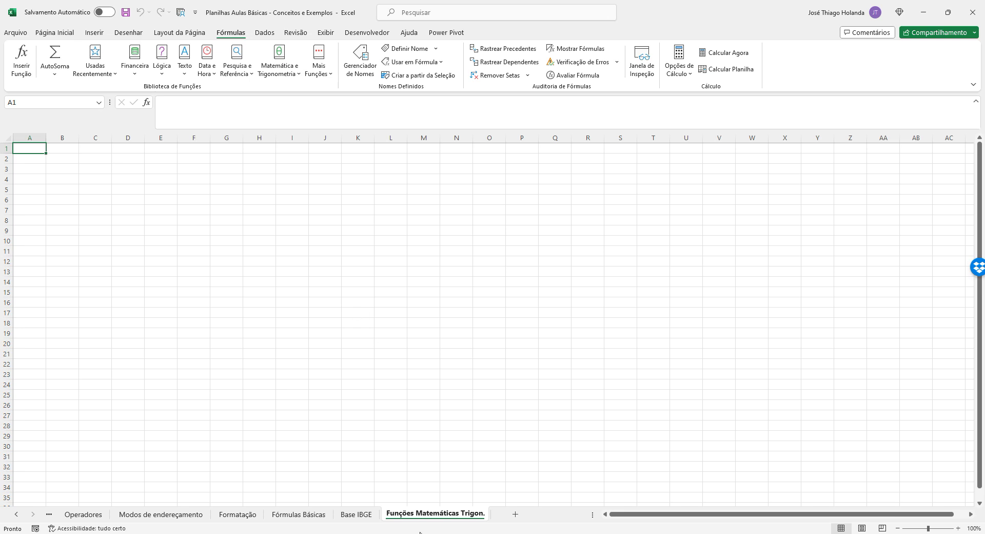
left_click(365, 515)
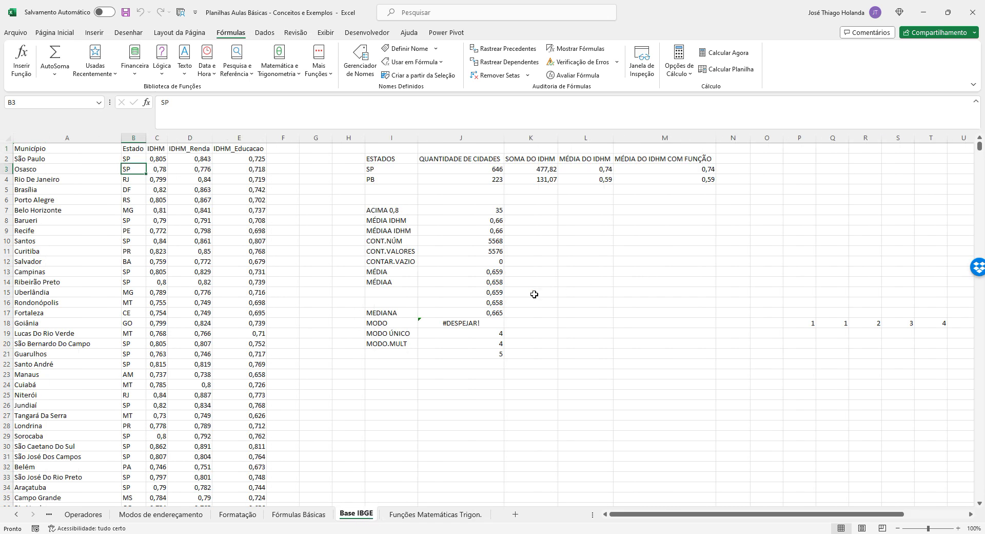
left_click(299, 514)
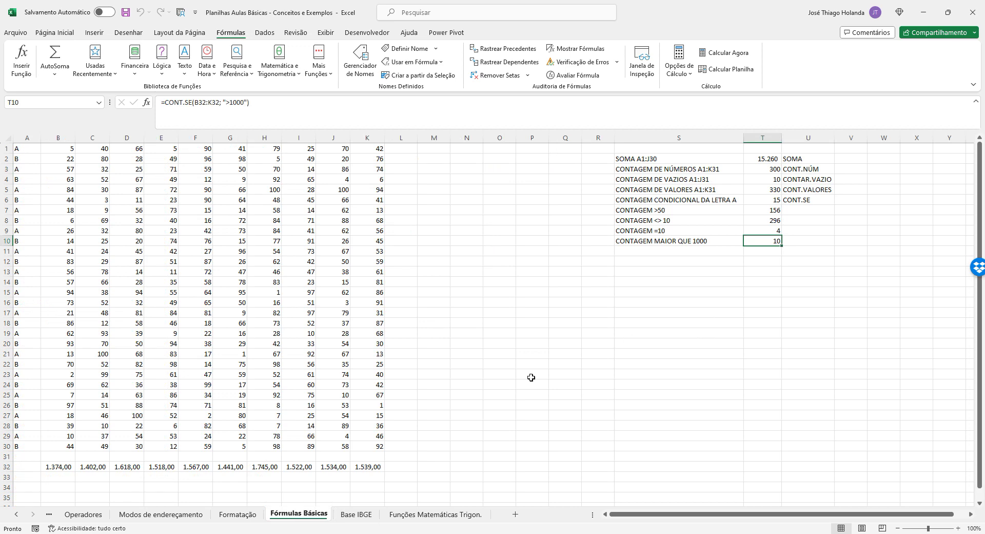
Insert a new worksheet directly after Base IBGE and name it "Funções Estatísticas"
left_click(362, 514)
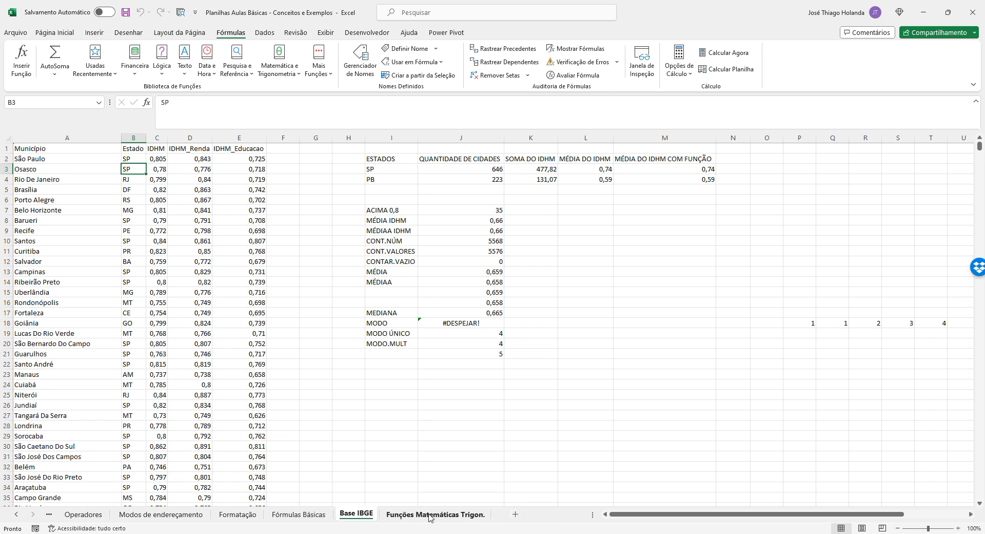
left_click(515, 514)
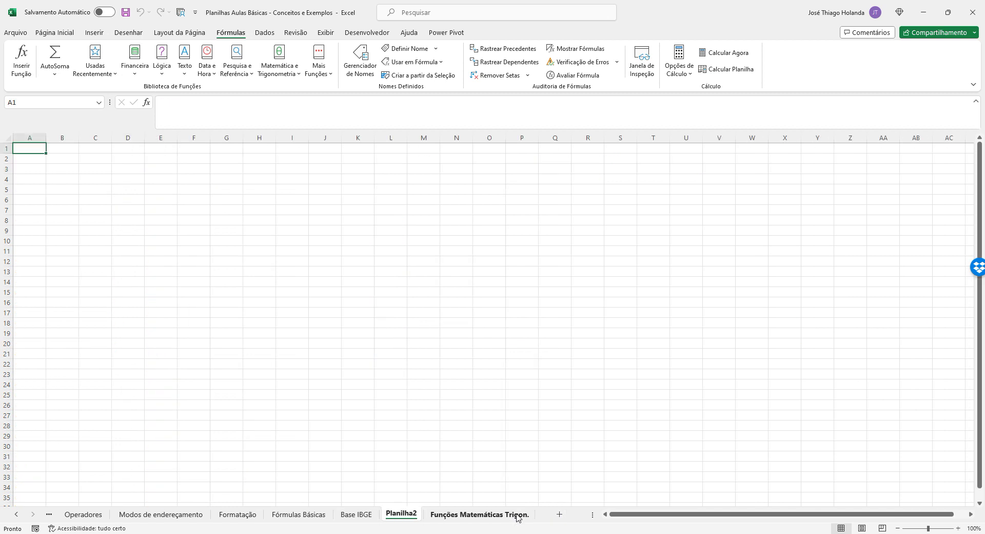
double_click(410, 515)
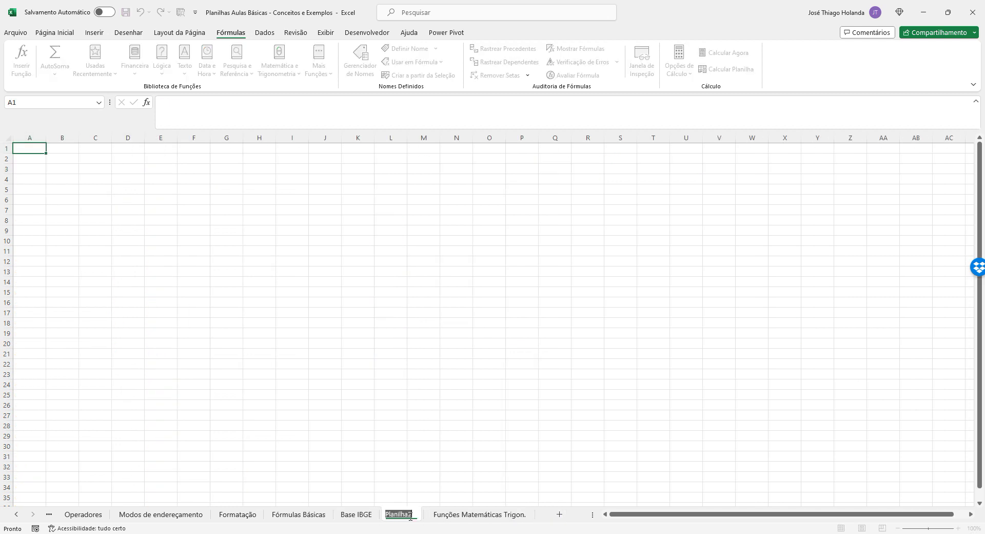
type("Funç")
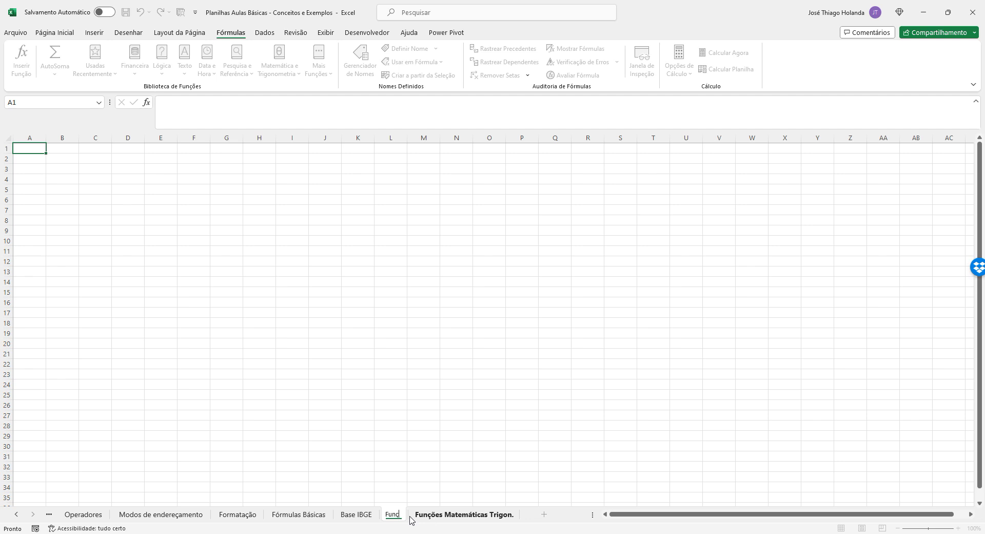
type("ões Estat")
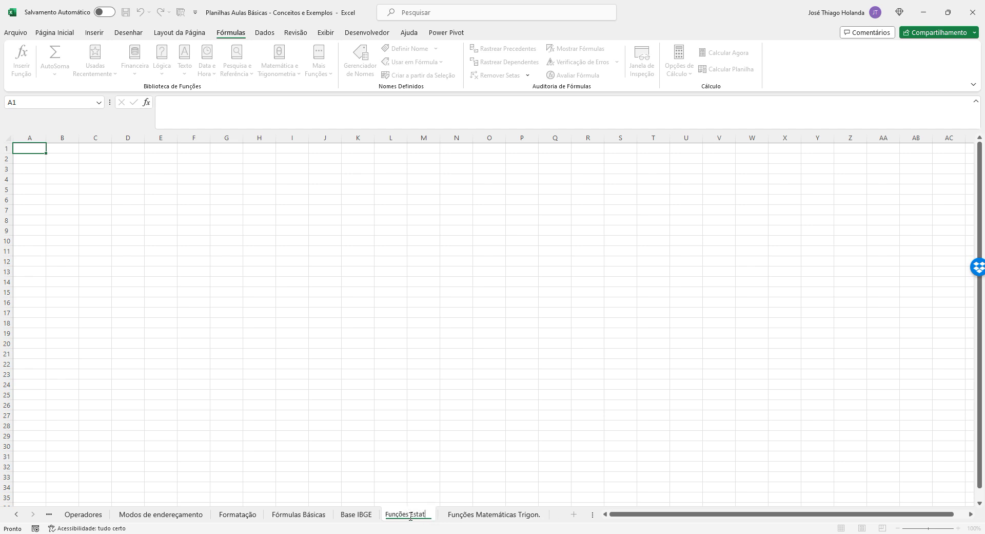
type("ísticas")
key("Return")
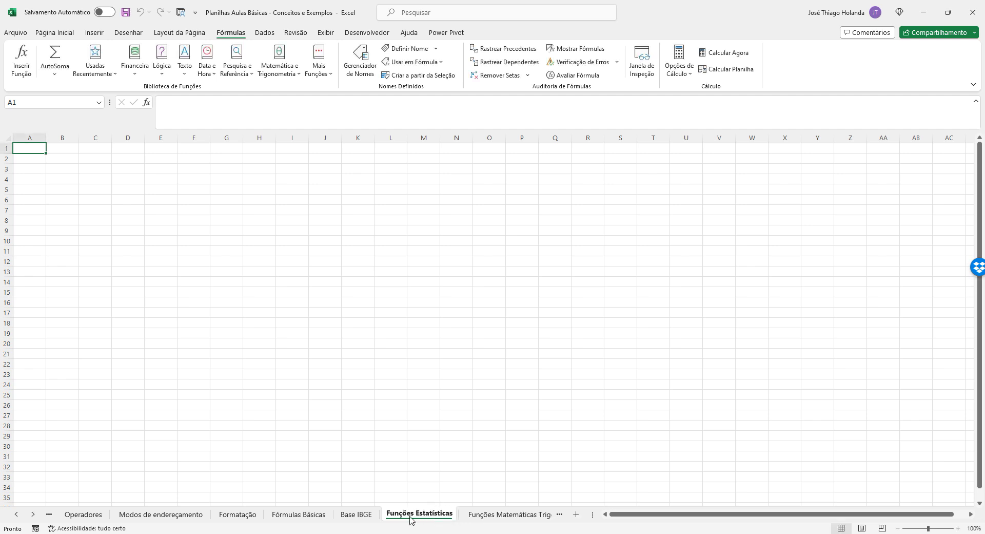
Move the range I2:AA22 from Base IBGE to cell A1 of Funções Estatísticas and fit column B to its contents
left_click(356, 514)
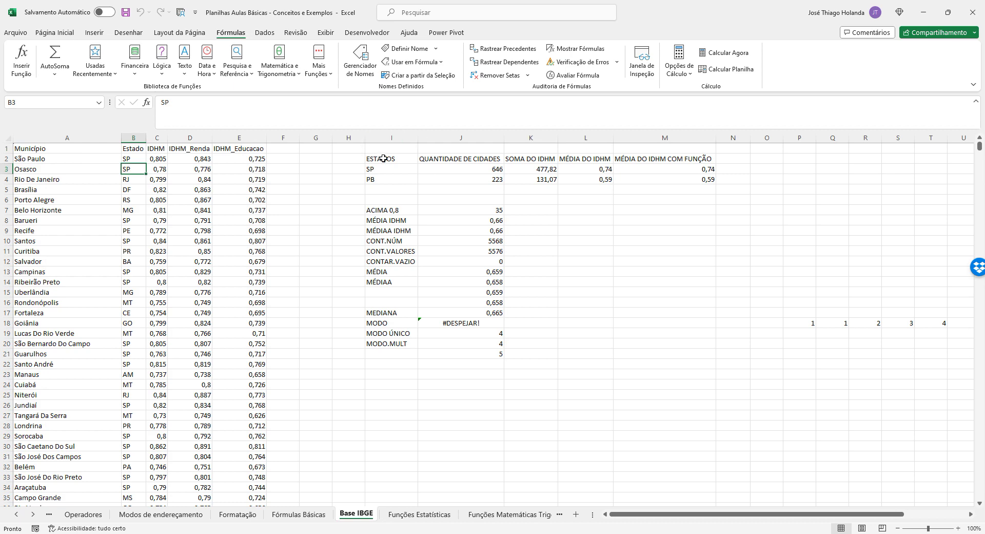
left_click_drag(383, 159, 914, 363)
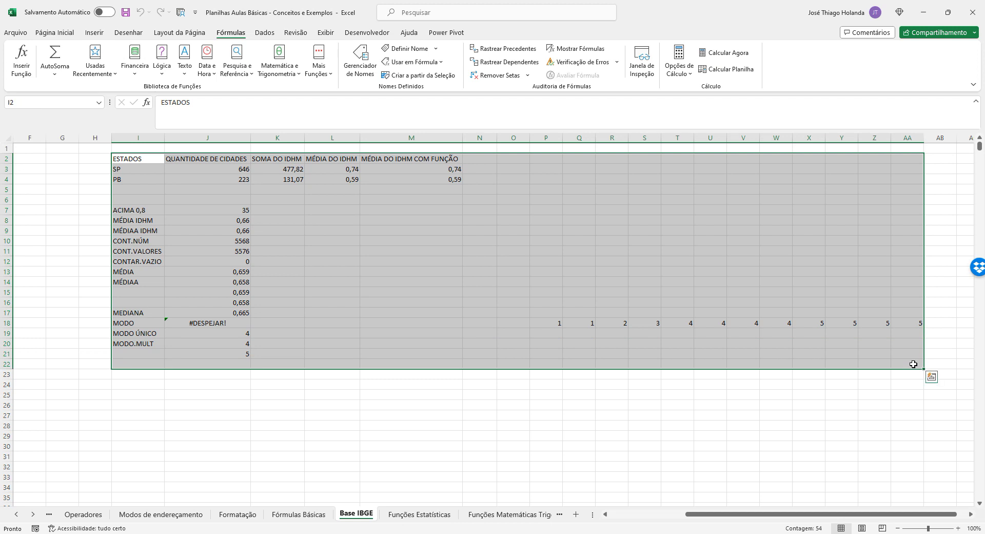
key("ctrl+c")
left_click(419, 514)
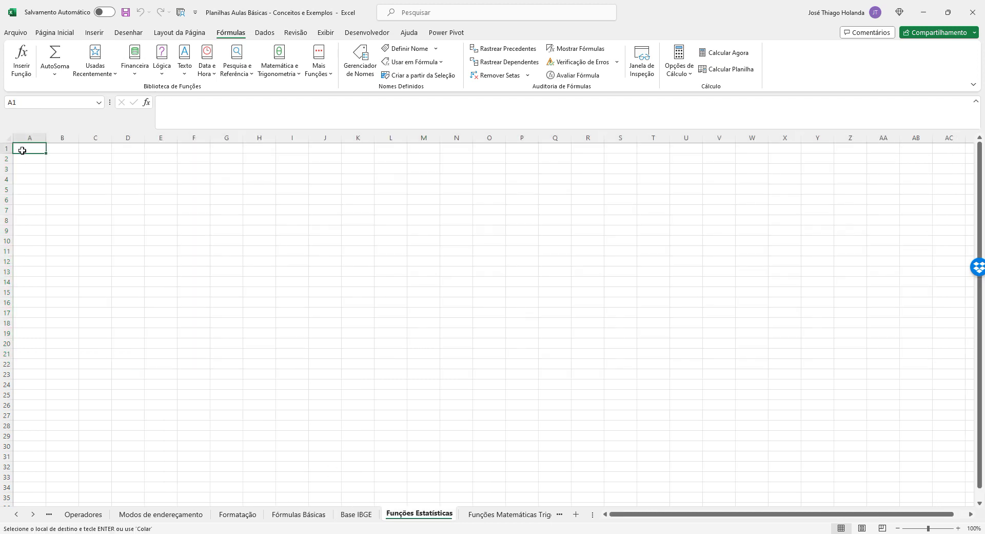
left_click(413, 241)
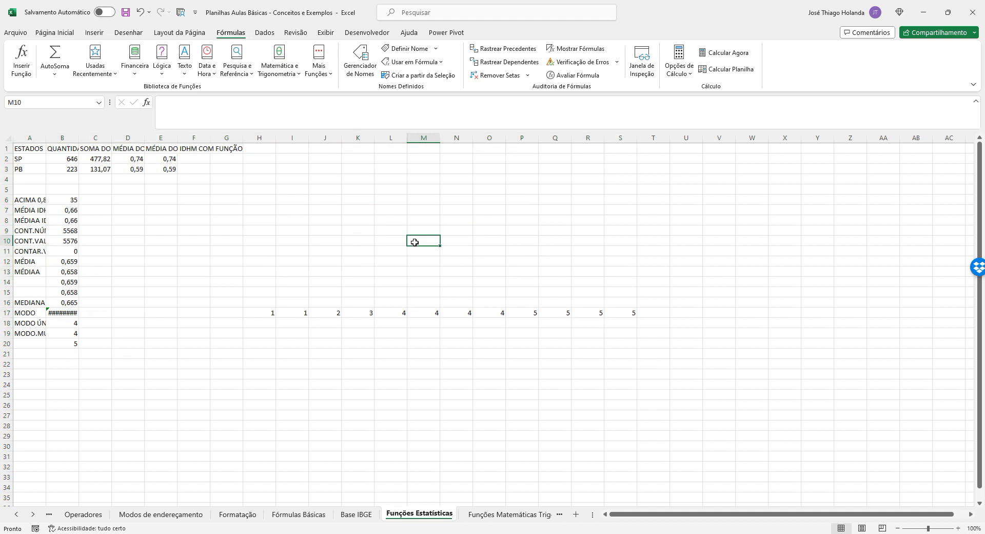
double_click(79, 138)
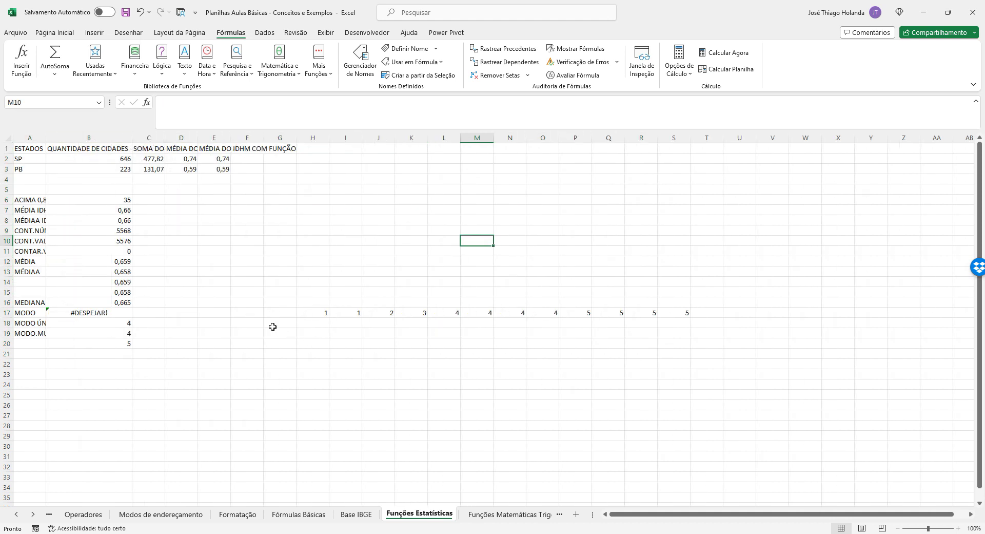
Examine the CONT.SE formula in B2 of Funções Estatísticas, focusing on its 'Base IBGE' sheet reference and cell range
left_click(109, 156)
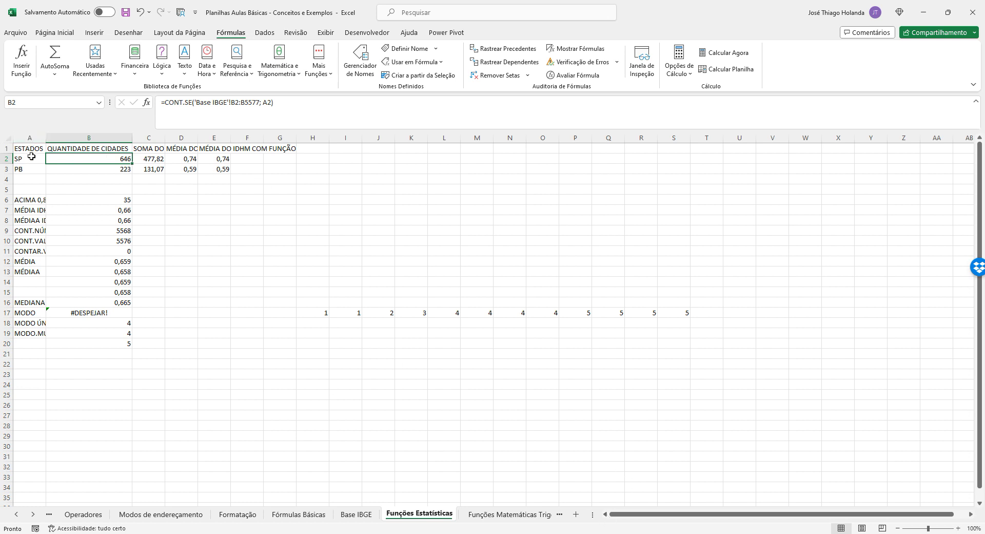
left_click(35, 175)
left_click(99, 160)
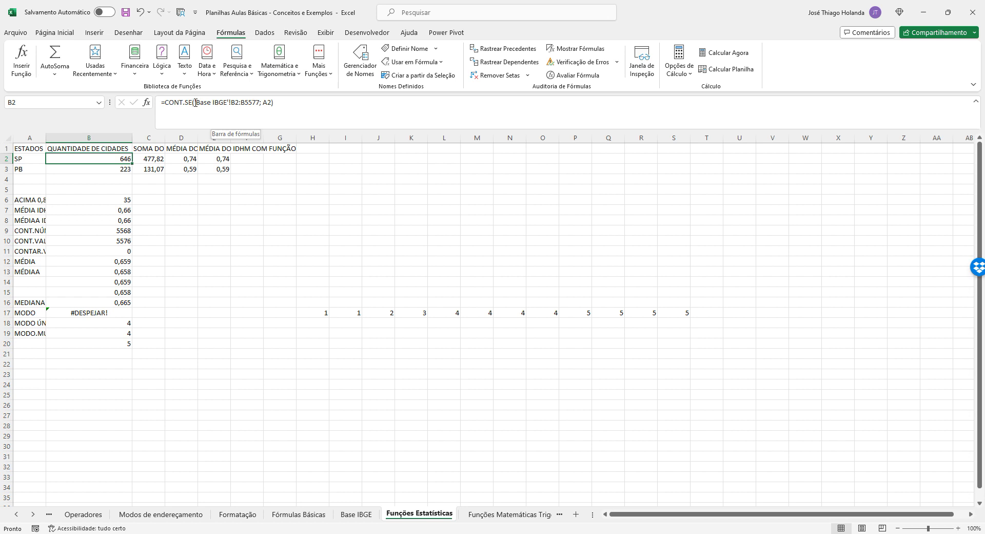
left_click_drag(196, 103, 229, 103)
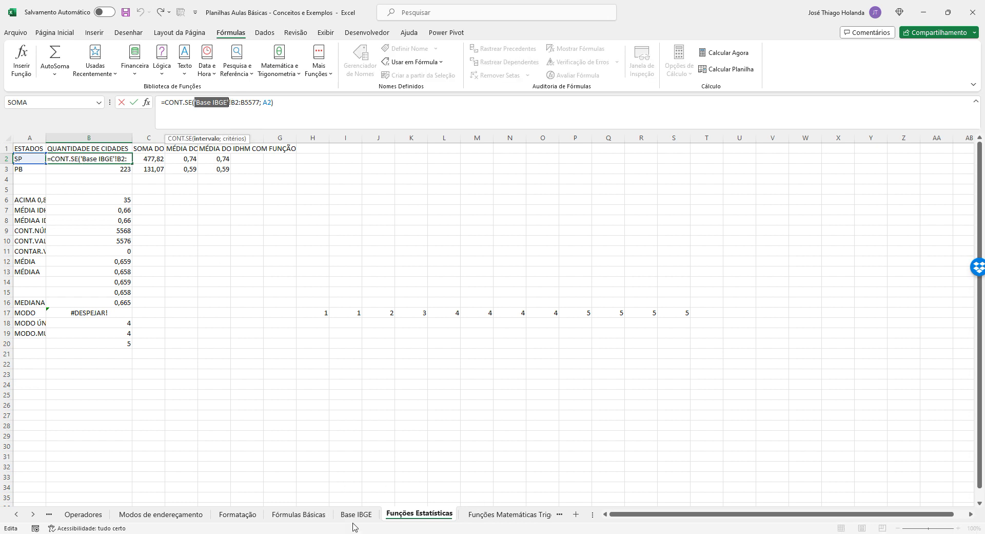
left_click(240, 104)
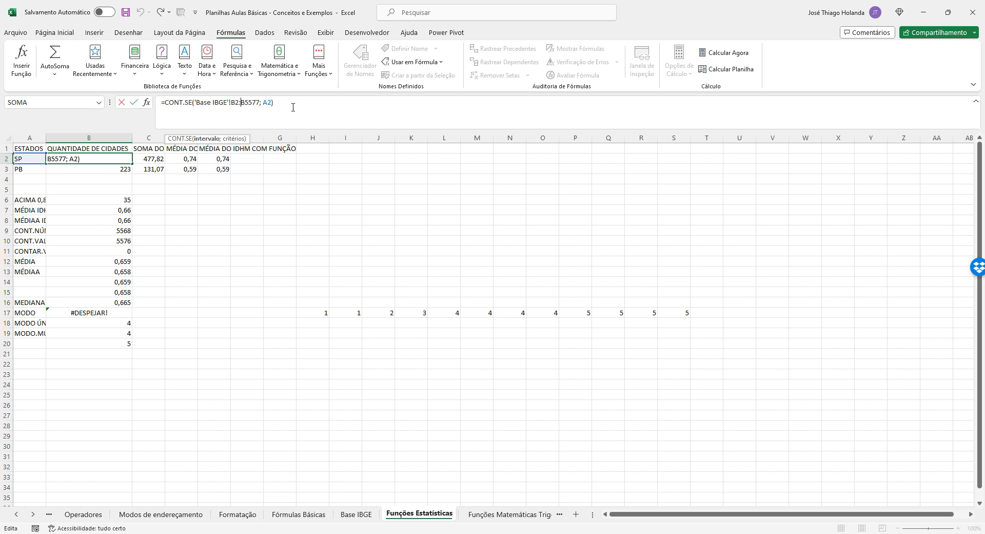
key("Return")
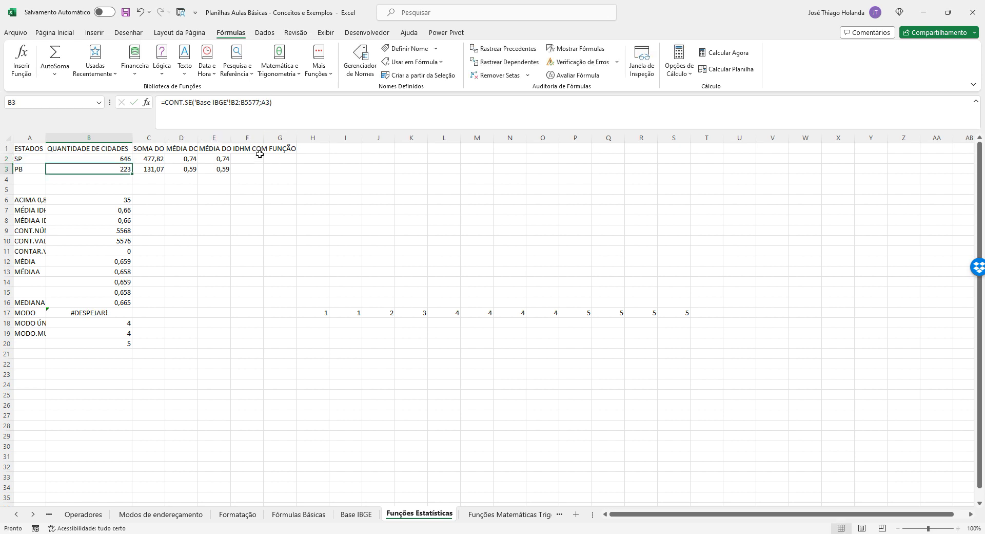
left_click(112, 159)
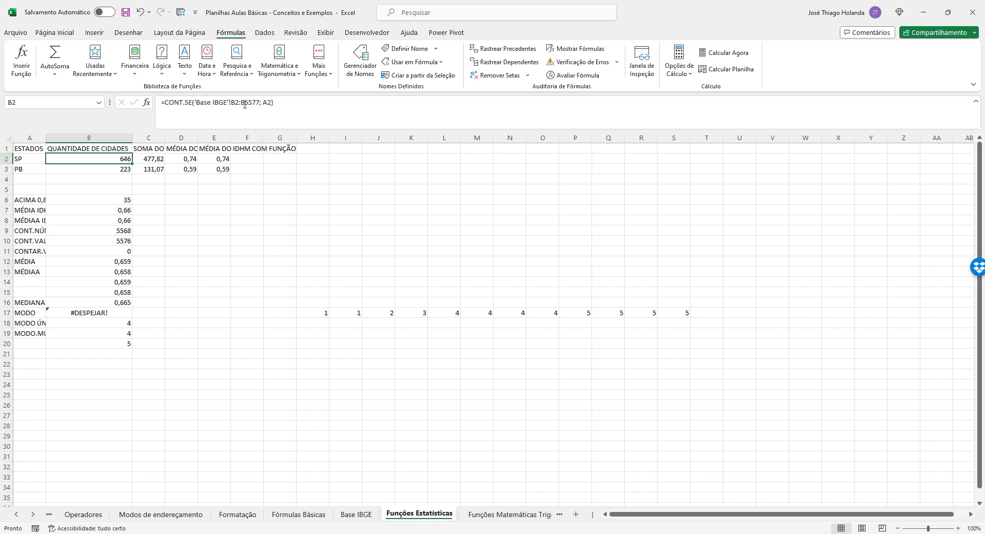
left_click_drag(197, 103, 260, 105)
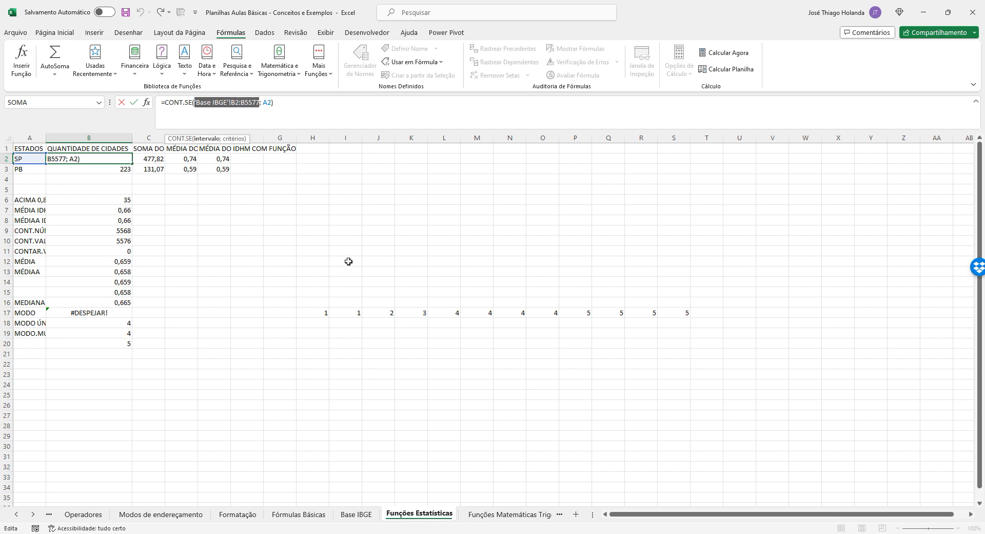
left_click(354, 513)
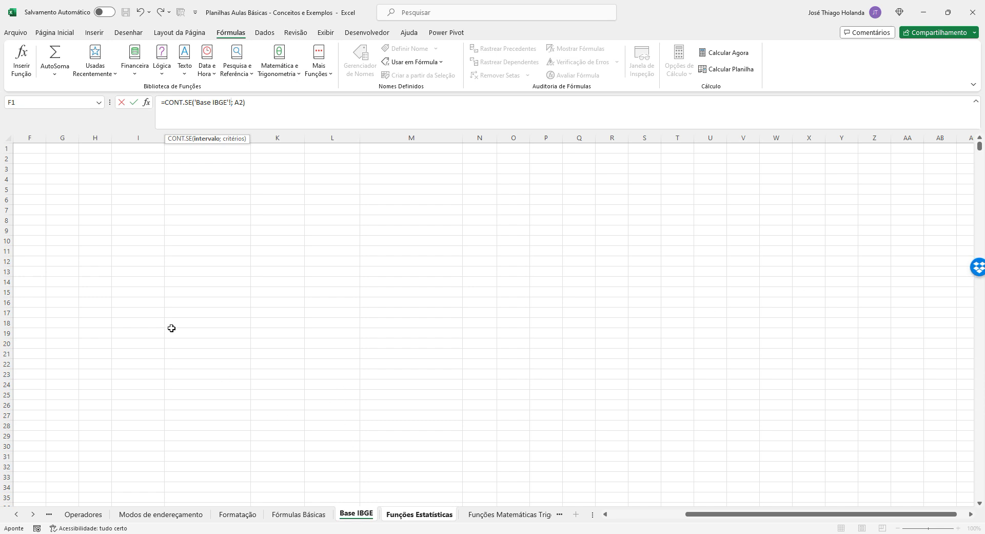
left_click_drag(700, 518, 620, 519)
left_click(420, 514)
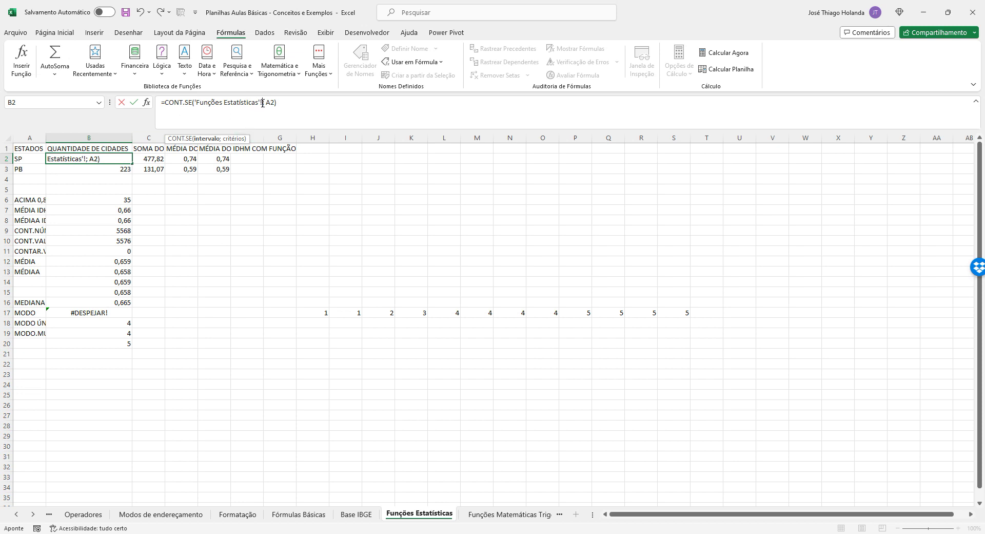
left_click(336, 104)
key("Return")
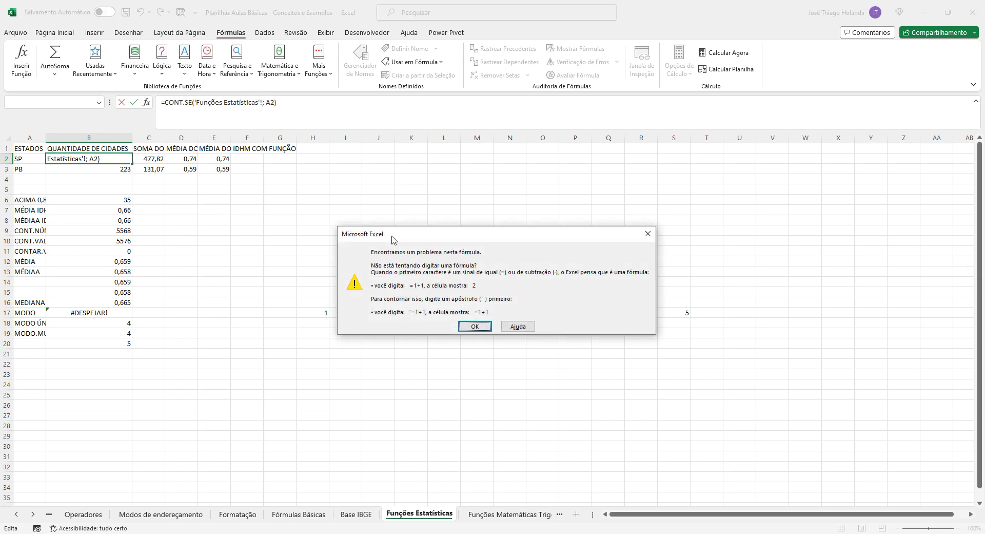
left_click(473, 327)
left_click(303, 269)
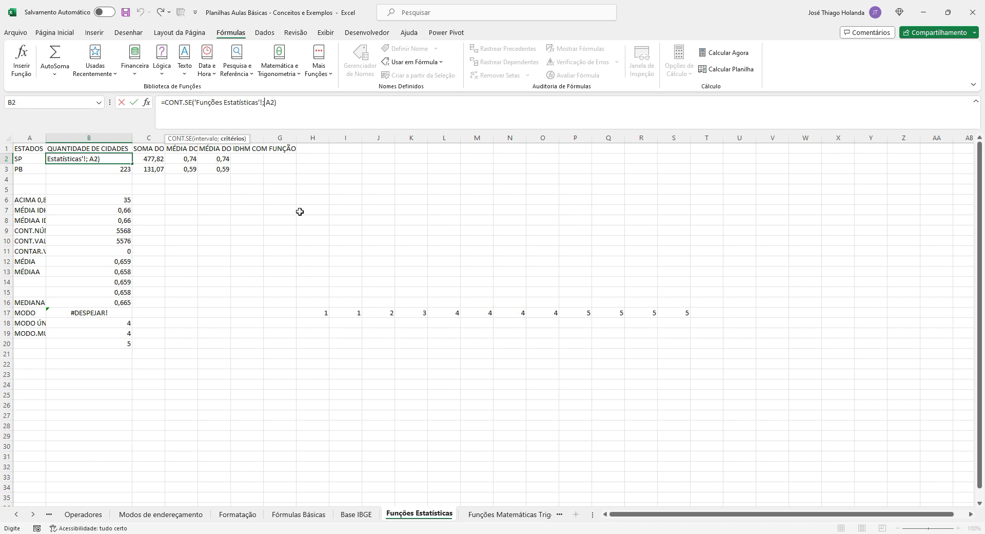
left_click(396, 101)
key("Return")
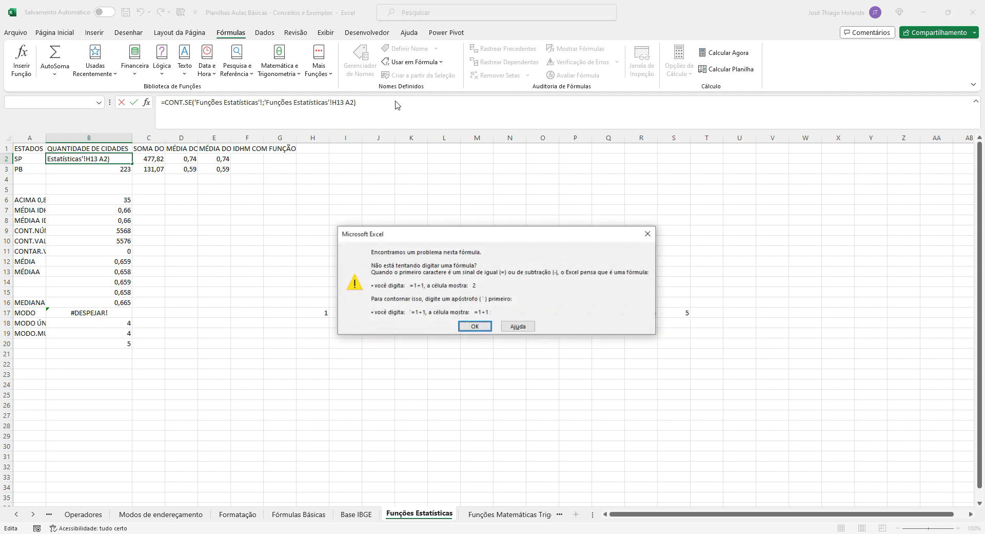
key("Return")
key("BackSpace")
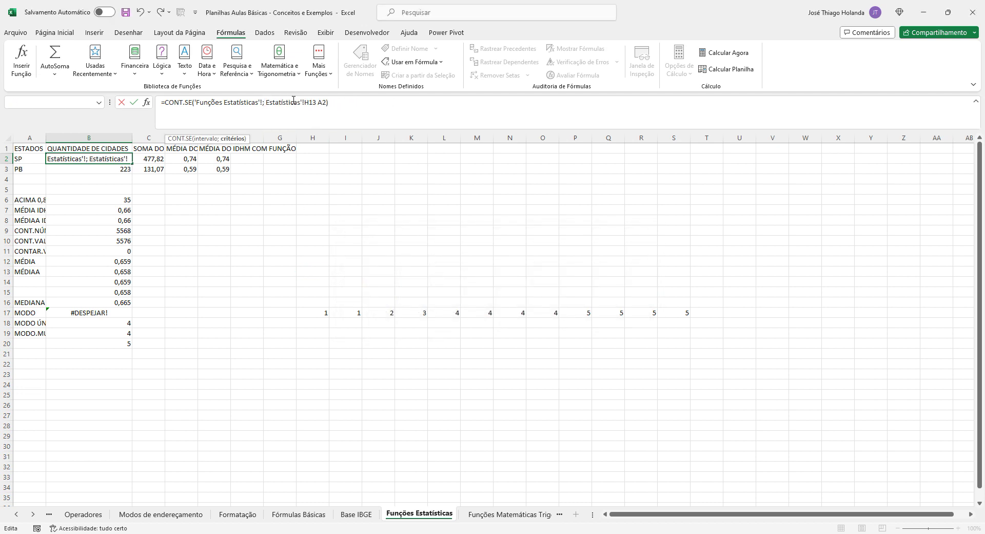
triple_click(293, 100)
key("BackSpace")
key("Return")
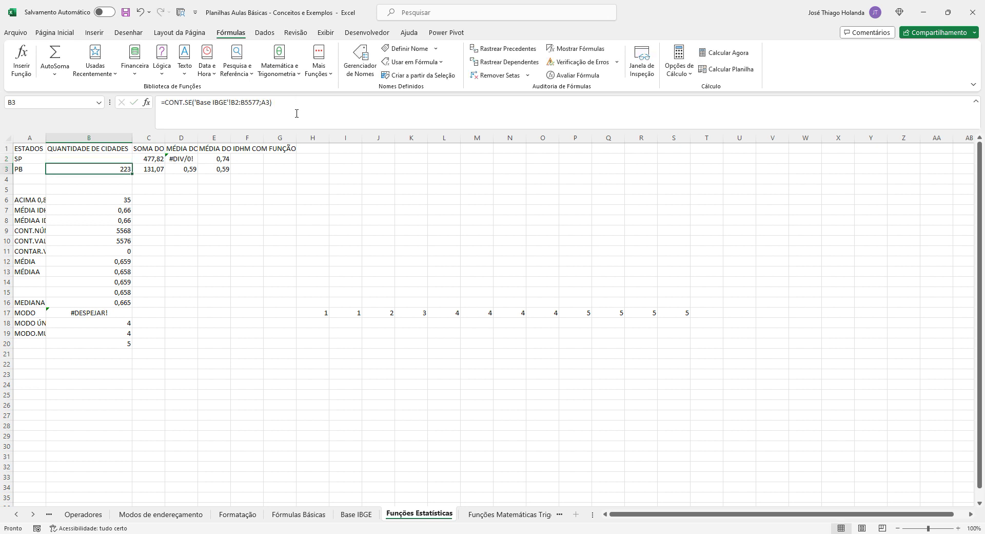
key("ctrl+z")
Check the range reference in B2's CONT.SE formula against the source data in the Base IBGE sheet
left_click(242, 102)
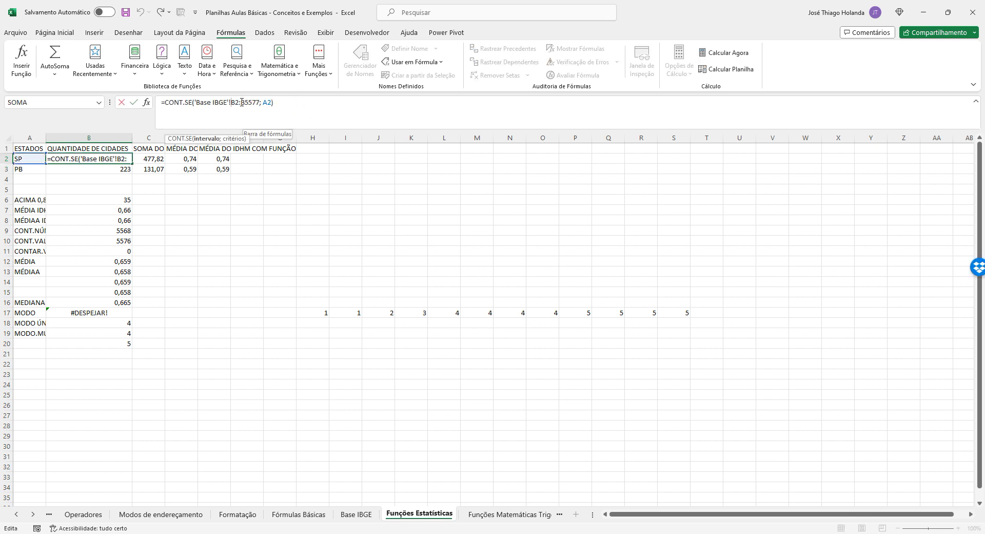
left_click(241, 103)
left_click(231, 102)
left_click(260, 102)
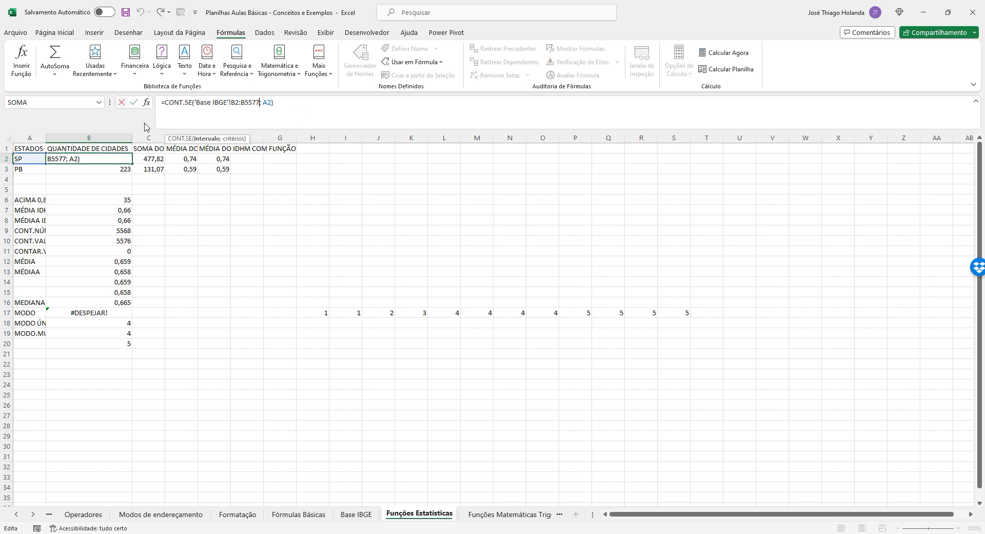
left_click(356, 515)
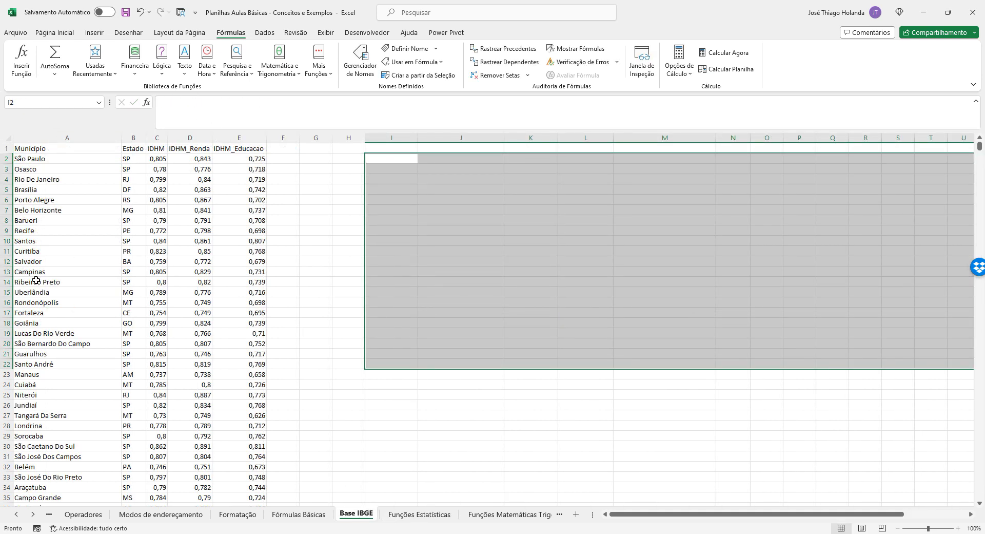
left_click(419, 514)
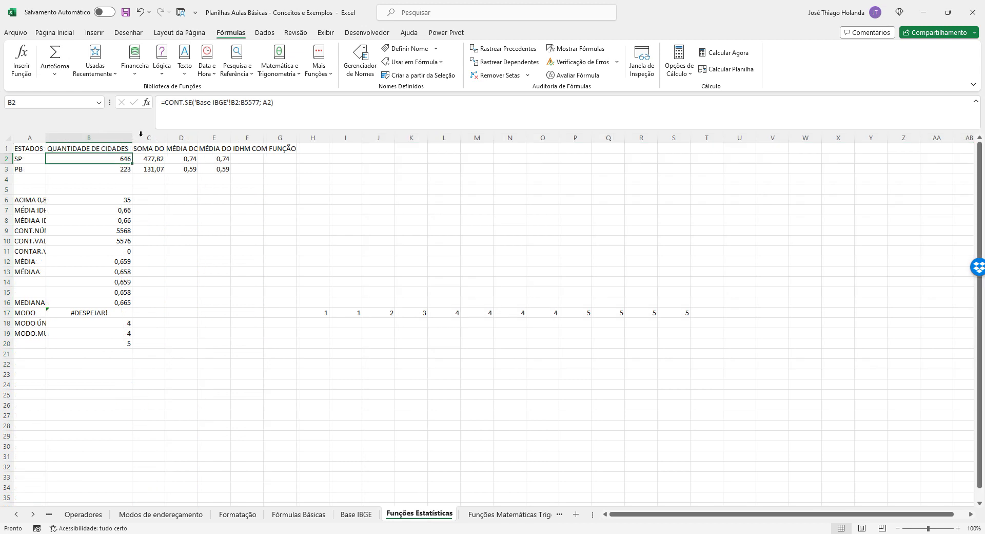
left_click(255, 102)
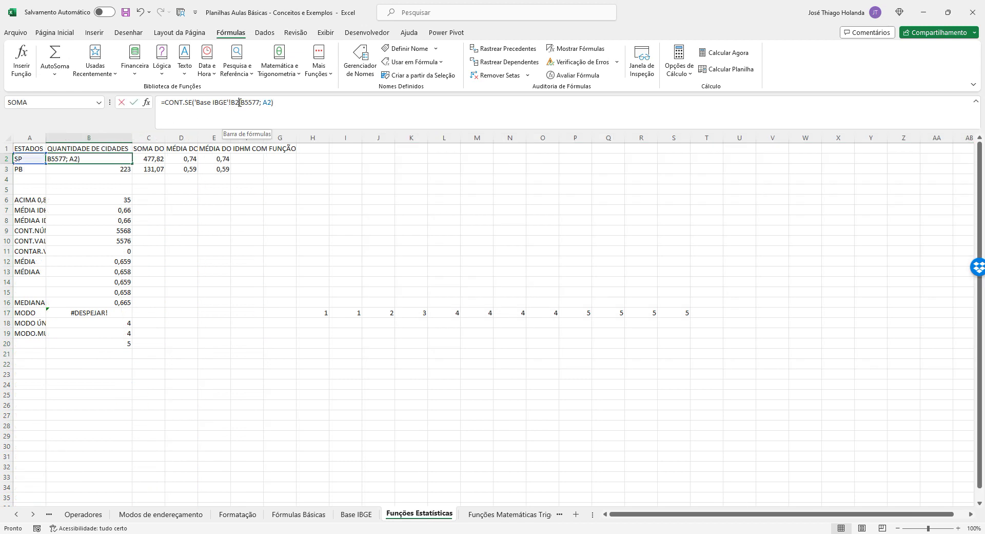
left_click(260, 103)
key("Delete")
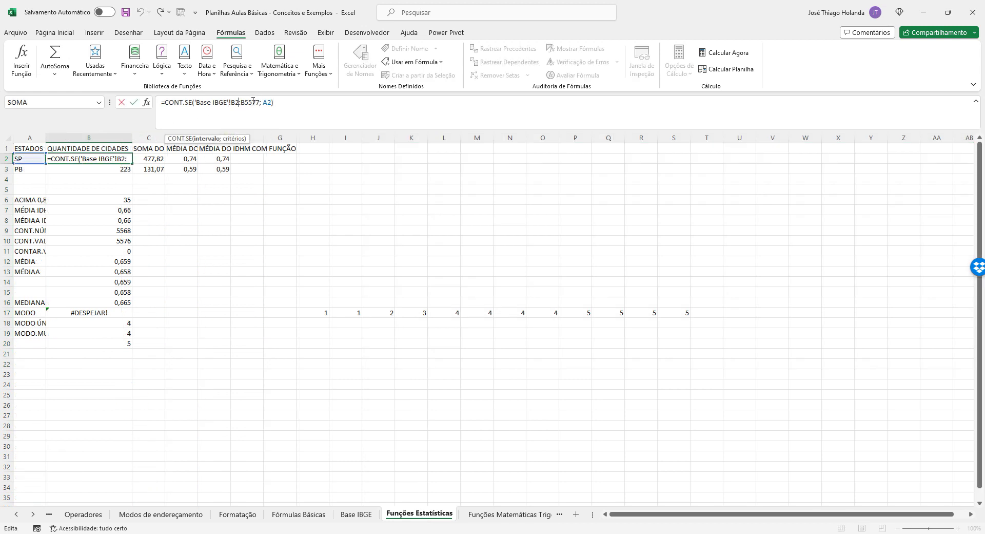
left_click(257, 102)
key("Return")
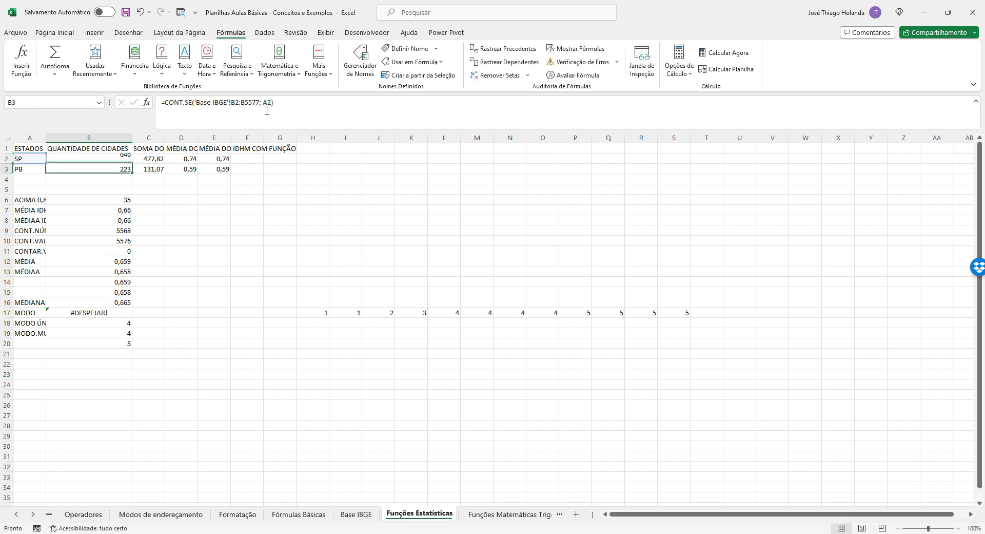
Review the Base IBGE data from cell A1 and compare it with the calculations in Funções Estatísticas
left_click(358, 517)
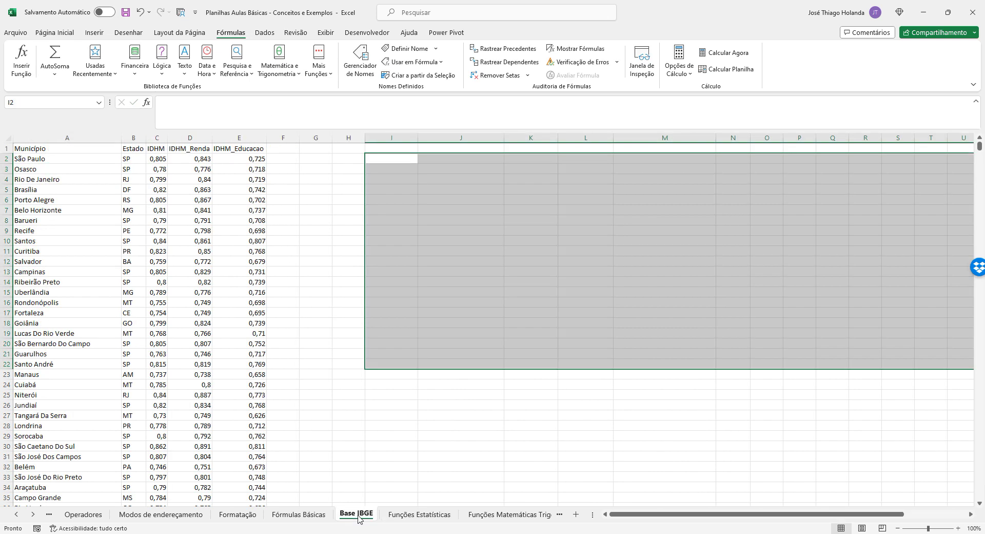
left_click(315, 323)
left_click(130, 159)
left_click(6, 159)
left_click(43, 150)
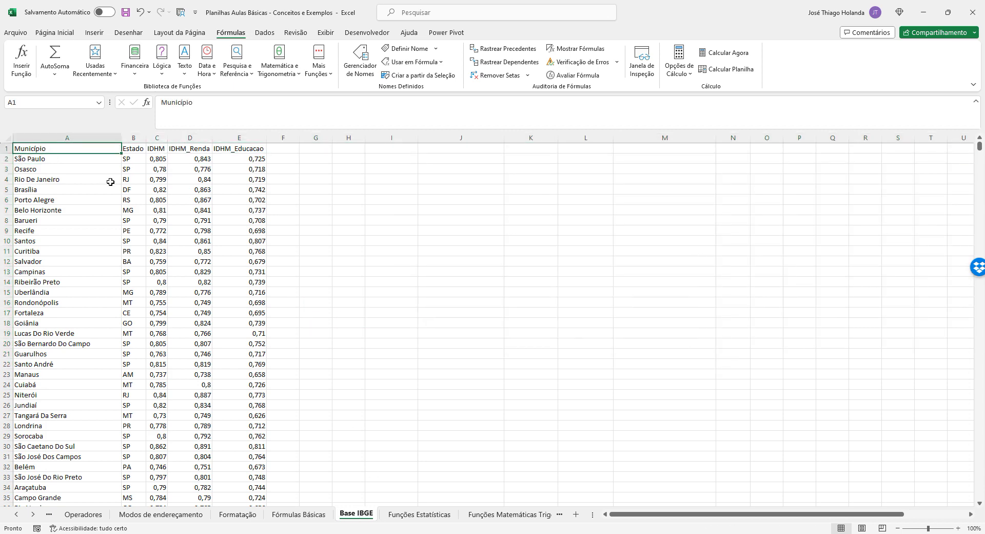
left_click(418, 513)
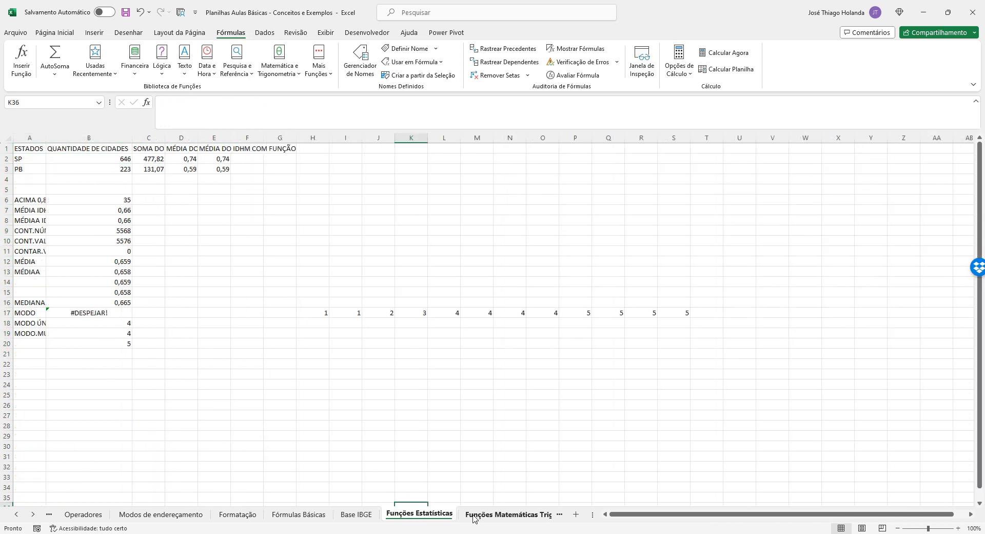
left_click(509, 513)
left_click(367, 513)
left_click(262, 313)
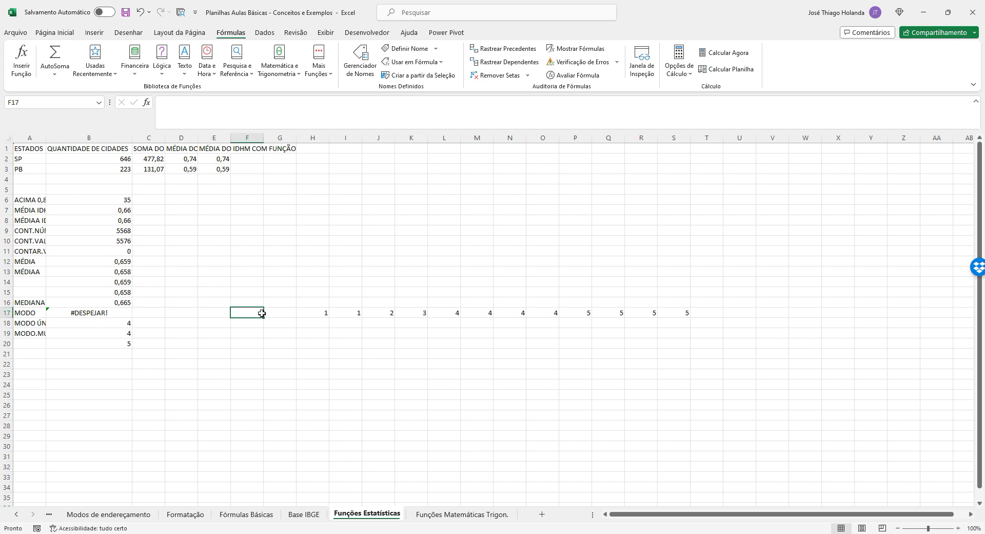
Enter the title "FUNÇÕES MATEMÁTICAS TRIGONOMÉTRICAS" in cell A1 of the Funções Matemáticas Trigon. sheet
left_click(464, 517)
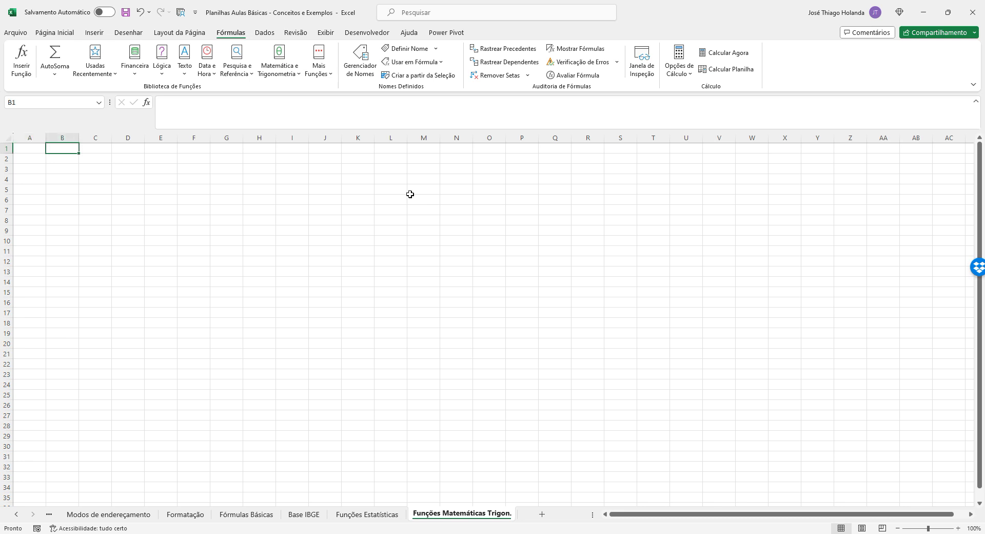
type("FUN")
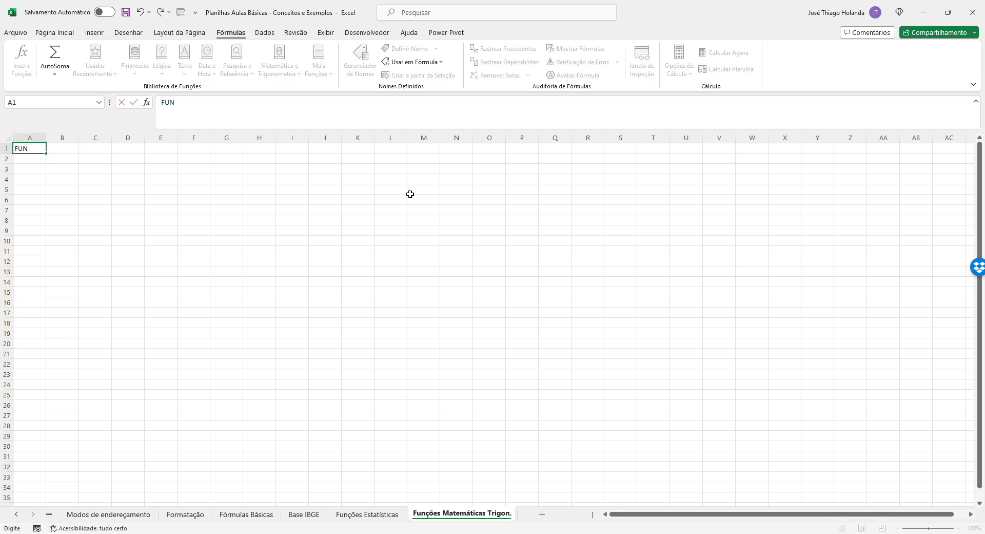
type("ÇÕES MATEMÁTICAS")
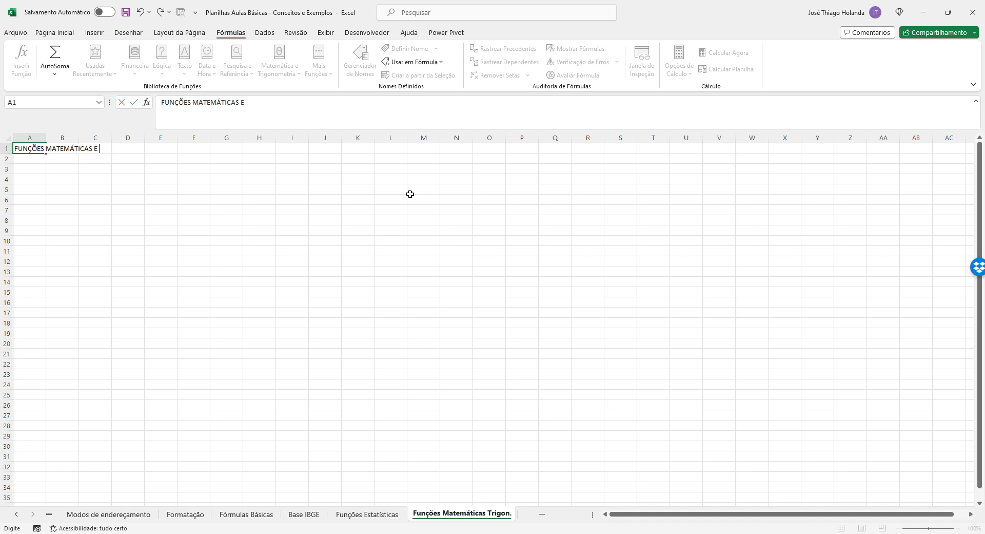
type(" E")
key("BackSpace")
type("TRIGONOMÉTRICAS")
key("Return")
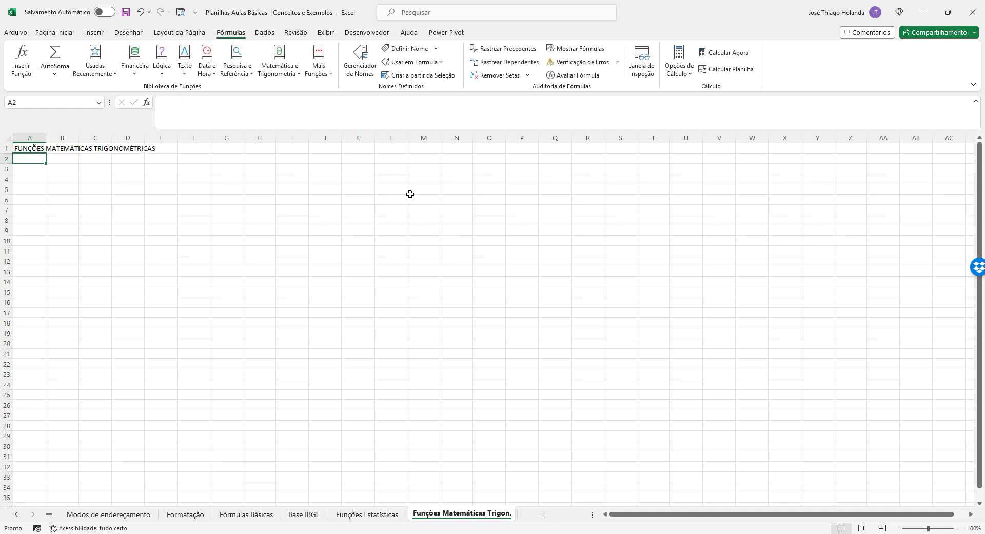
Merge and center the title across A1:E1
left_click_drag(43, 149, 168, 150)
left_click(54, 32)
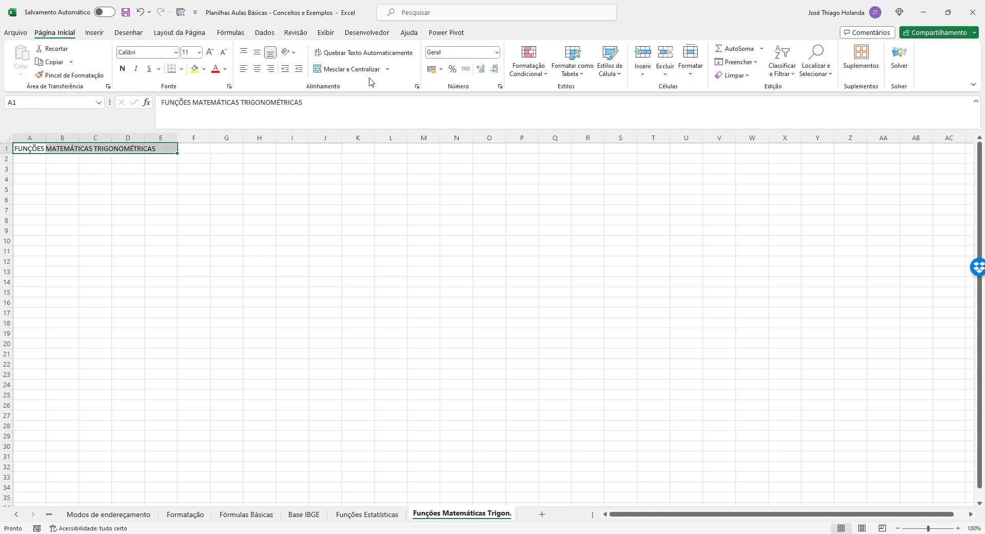
left_click(354, 70)
left_click(215, 240)
left_click(146, 150)
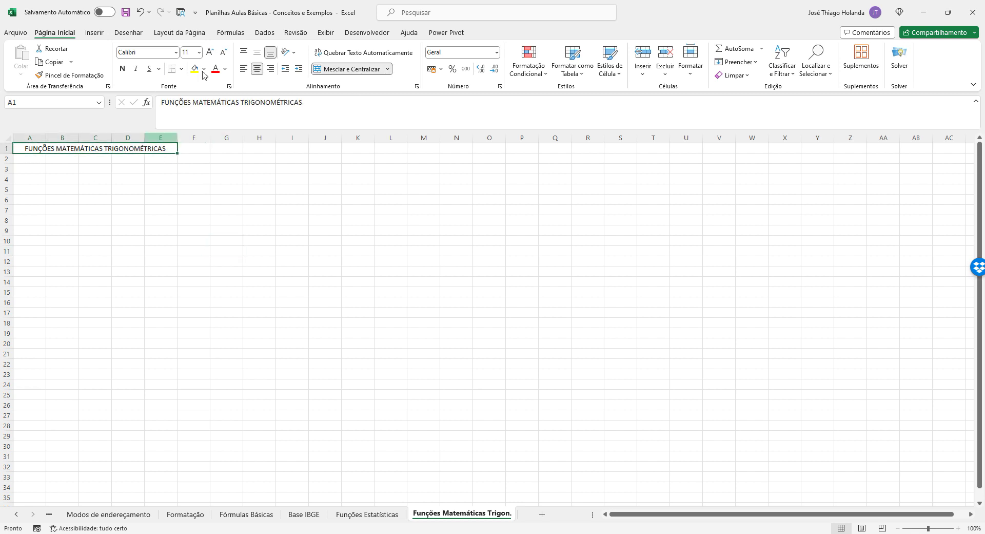
Enlarge the merged title's font by one size increment so the full text fits within A1:E1
left_click(208, 52)
left_click(208, 52)
left_click(208, 53)
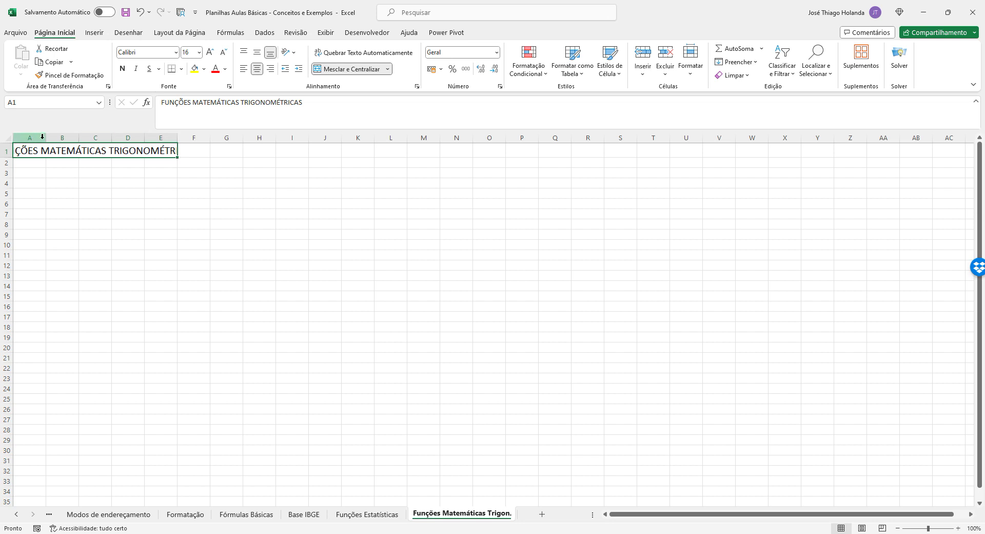
left_click(223, 52)
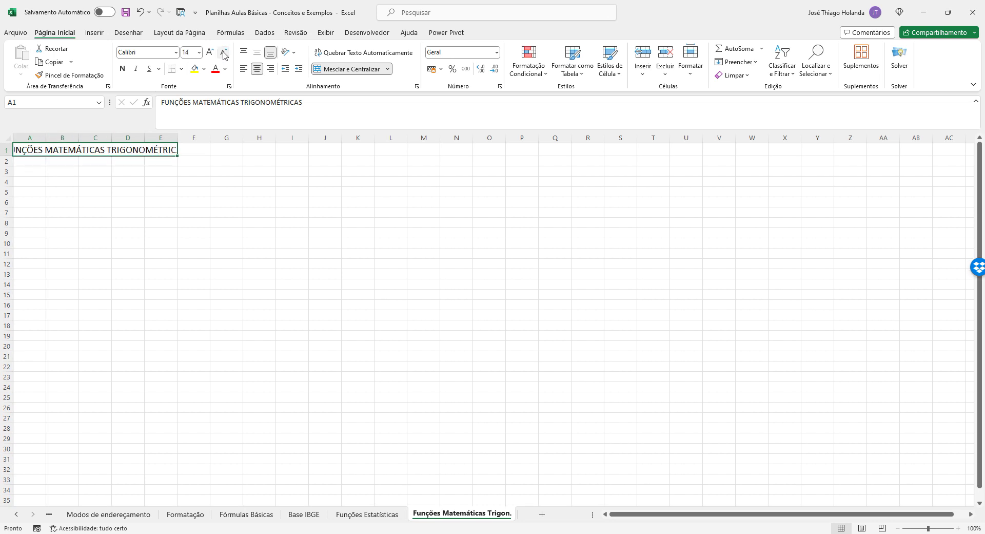
left_click(223, 52)
left_click(226, 189)
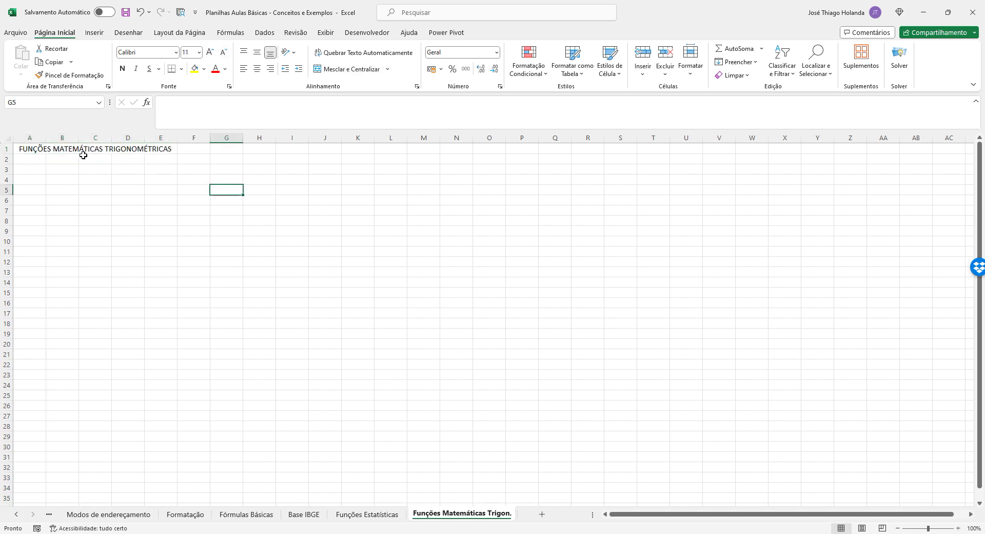
scroll(201, 211, "up", 2)
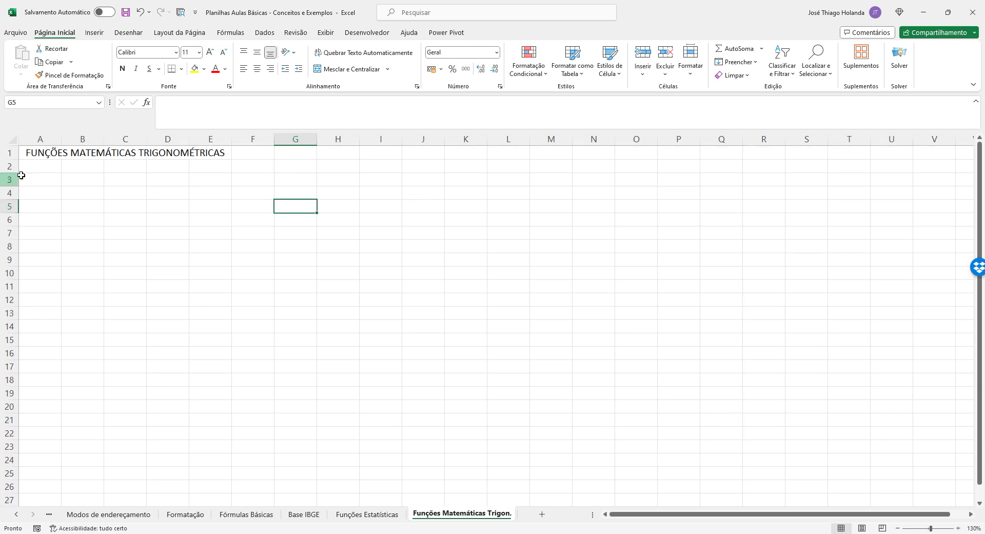
Enter the heading "Função" in cell A2 and the function name "MOD" in A3
left_click(36, 166)
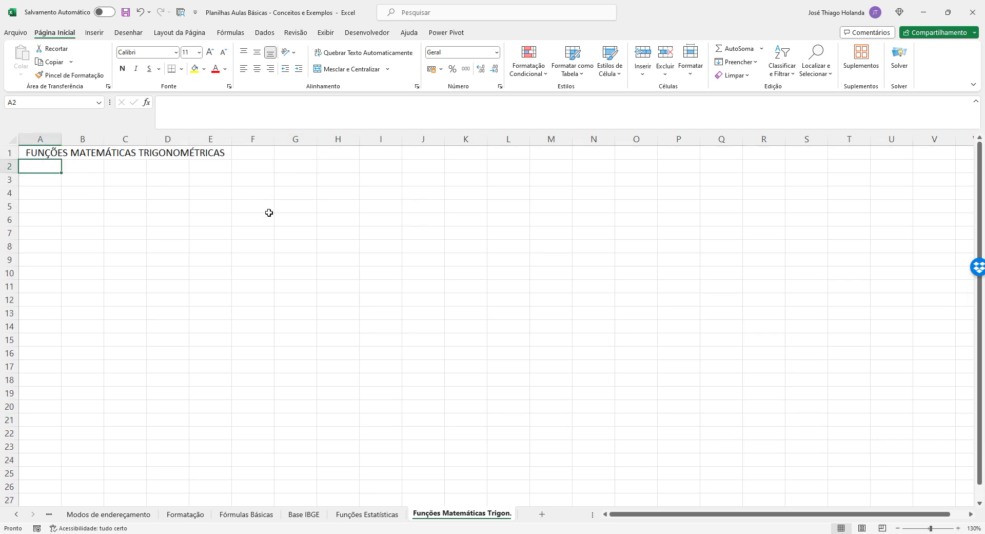
type("fUN")
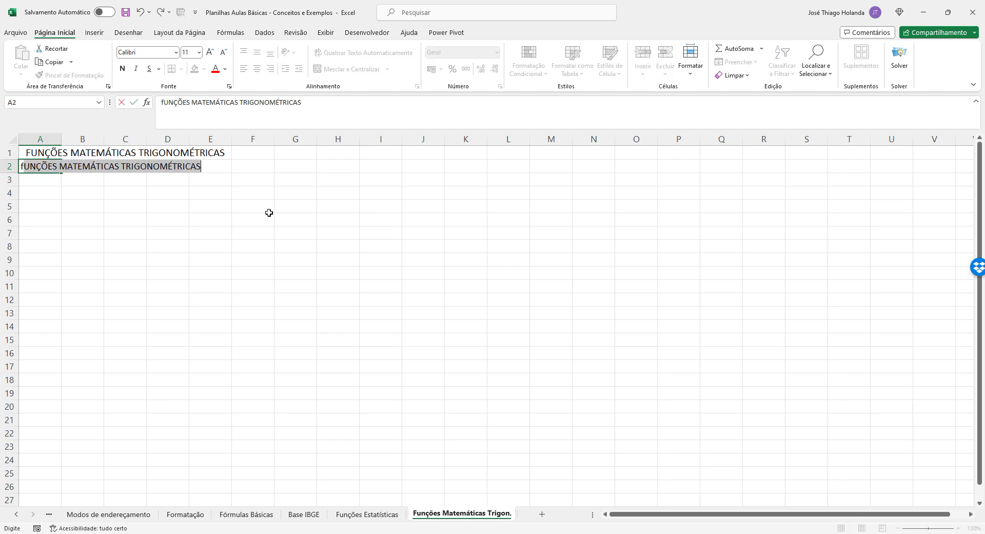
type("ÇÃO")
key("Return")
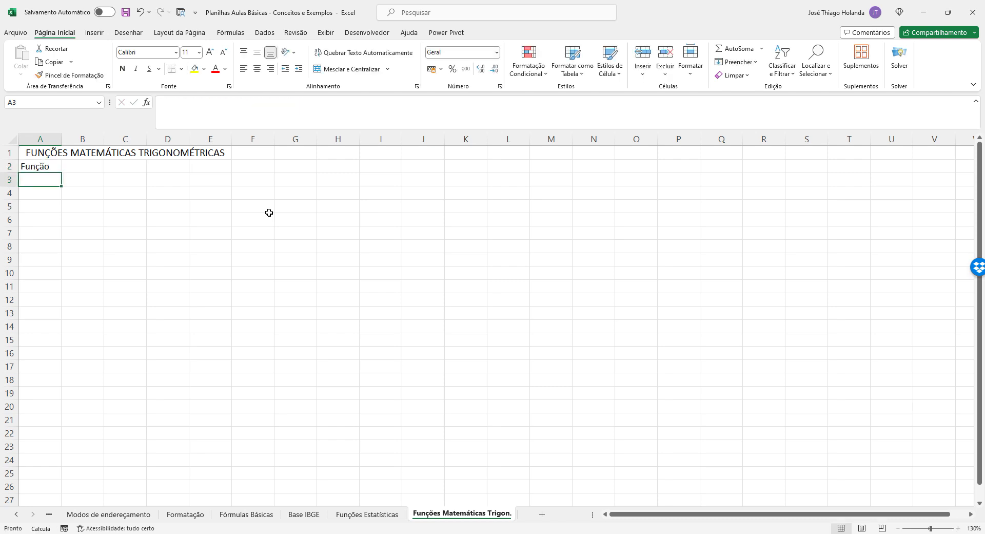
key("Up")
key("Down")
type("m")
key("BackSpace")
type("MOD")
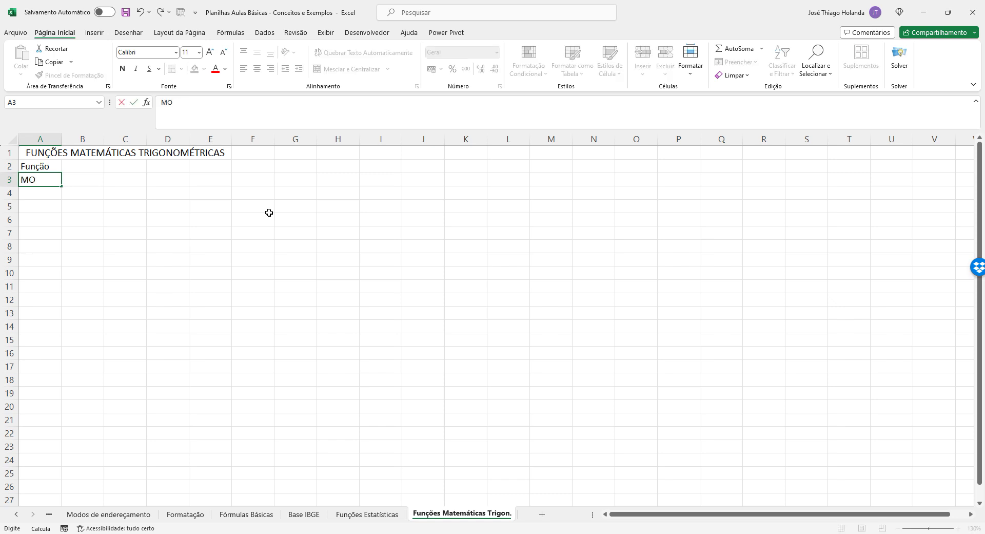
key("Tab")
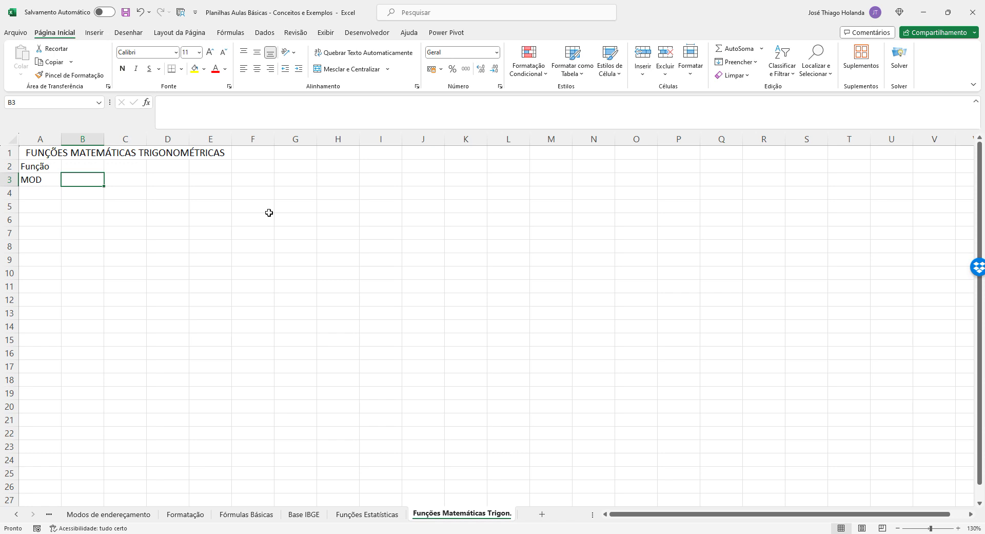
Enter the MOD example's number 10 in cell B3 and its divisor 5 in C3
left_click(79, 165)
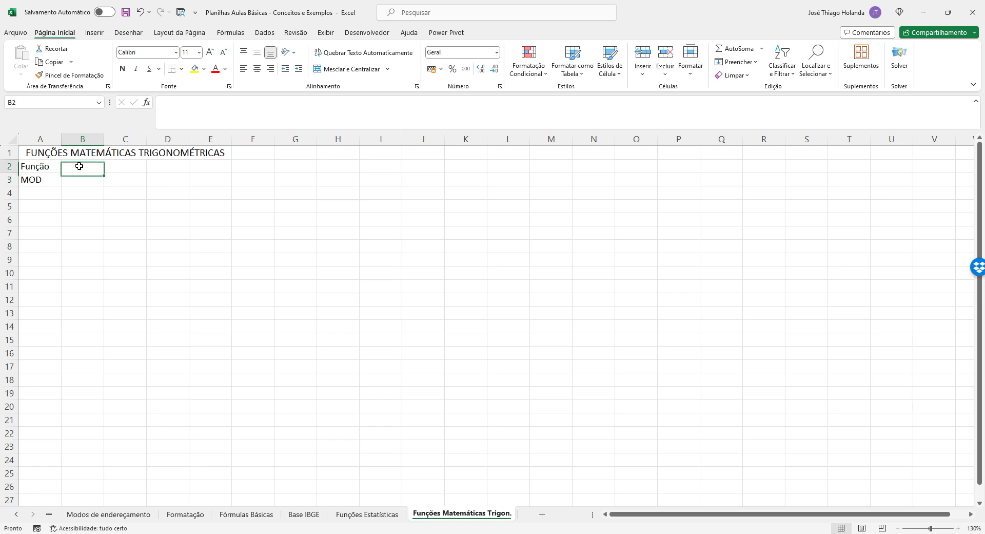
left_click(85, 178)
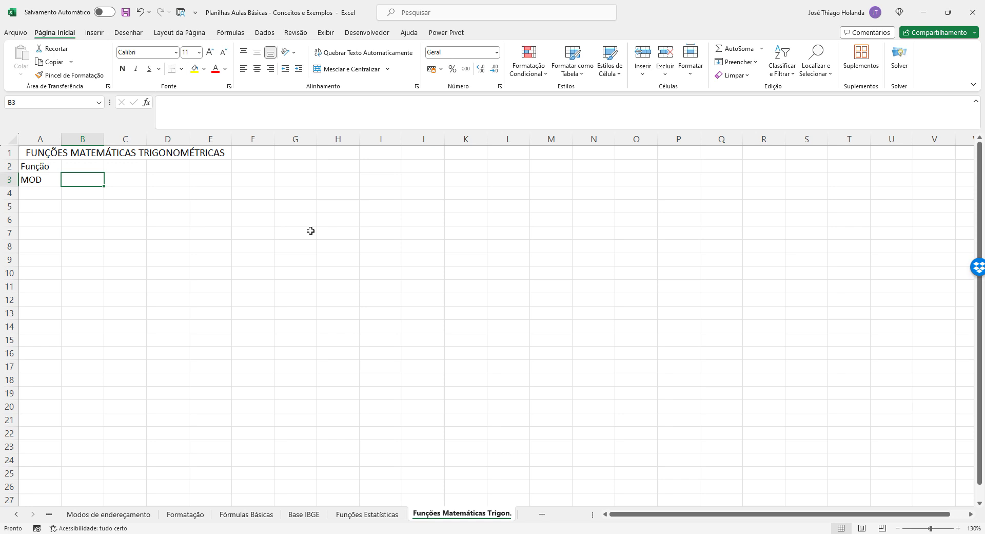
type("10")
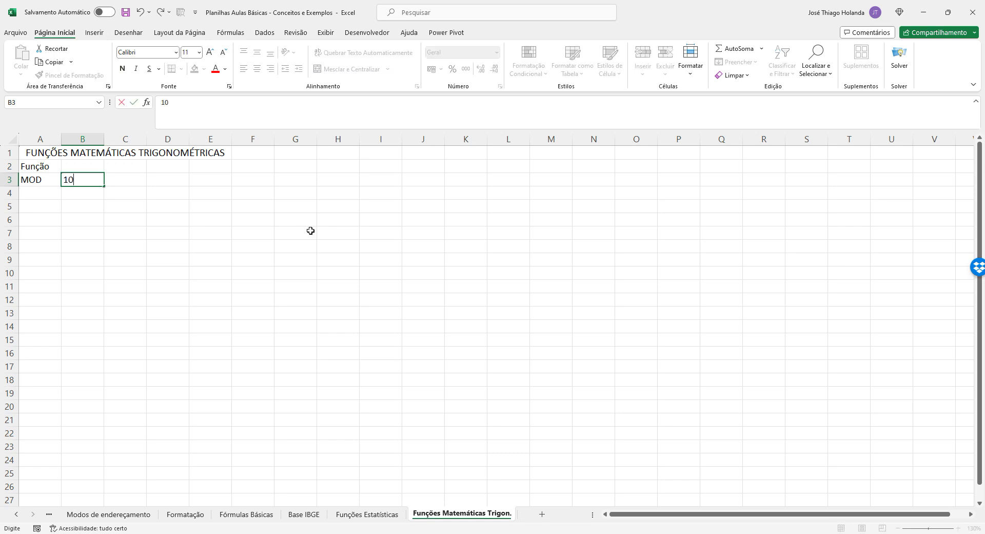
key("Tab")
type("5")
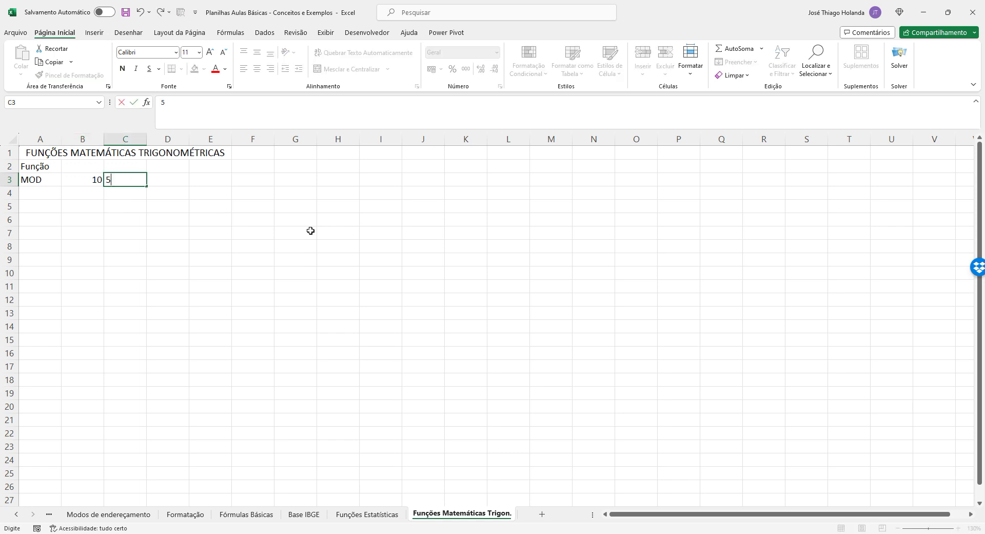
type("0")
key("BackSpace")
key("Return")
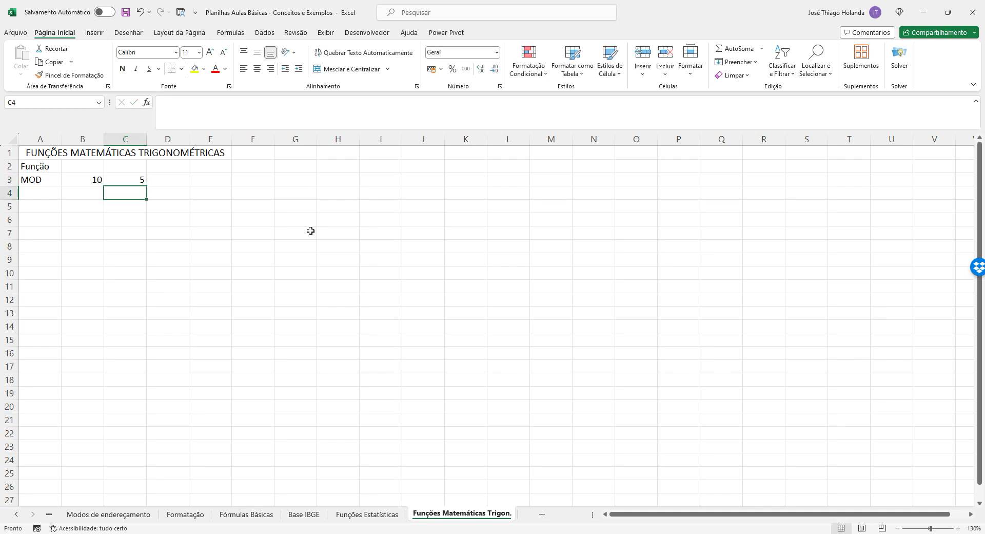
Calculate the remainder in cell F3 with the formula =MOD(B3;C3)
key("Up")
key("Right")
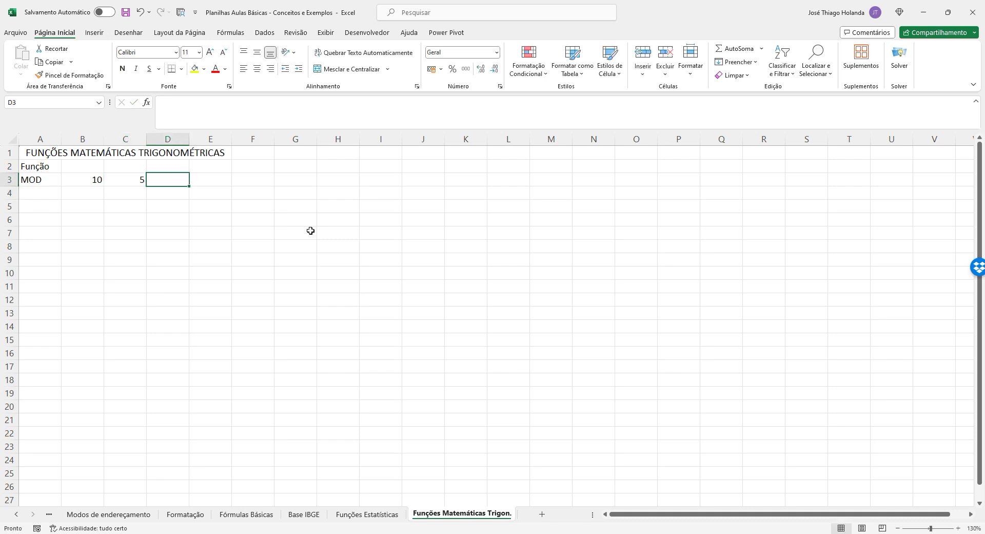
key("Left")
key("Left")
key("Right")
key("Right")
key("Right")
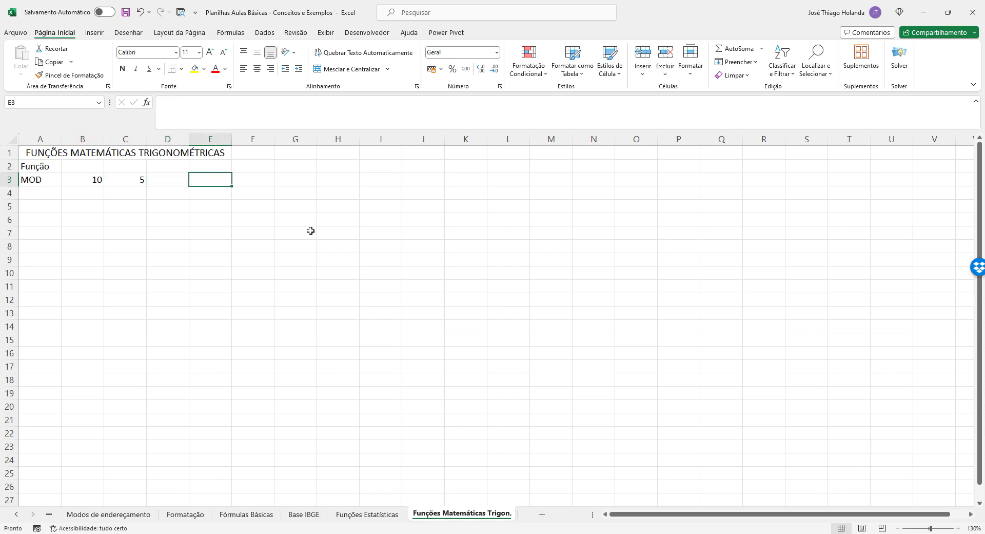
key("Right")
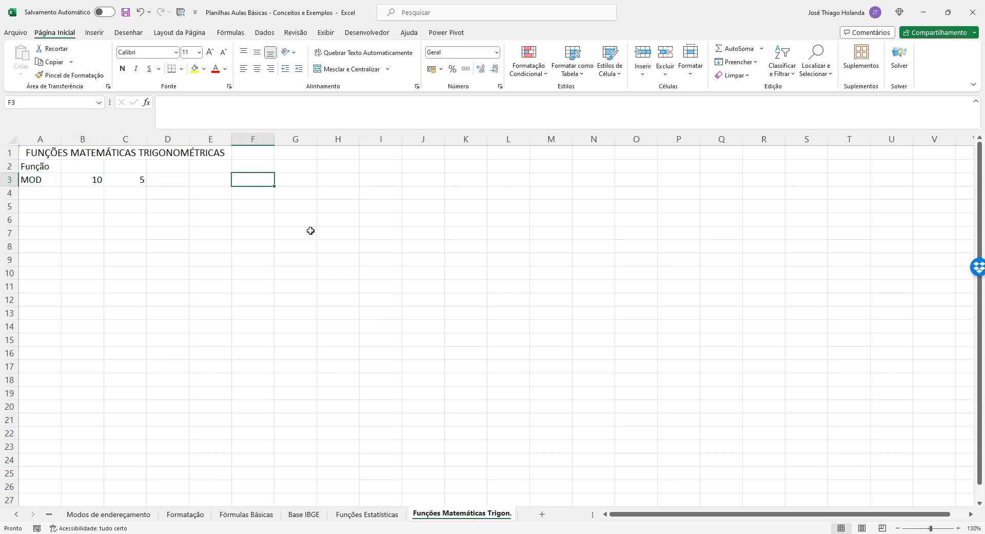
type("=MOD")
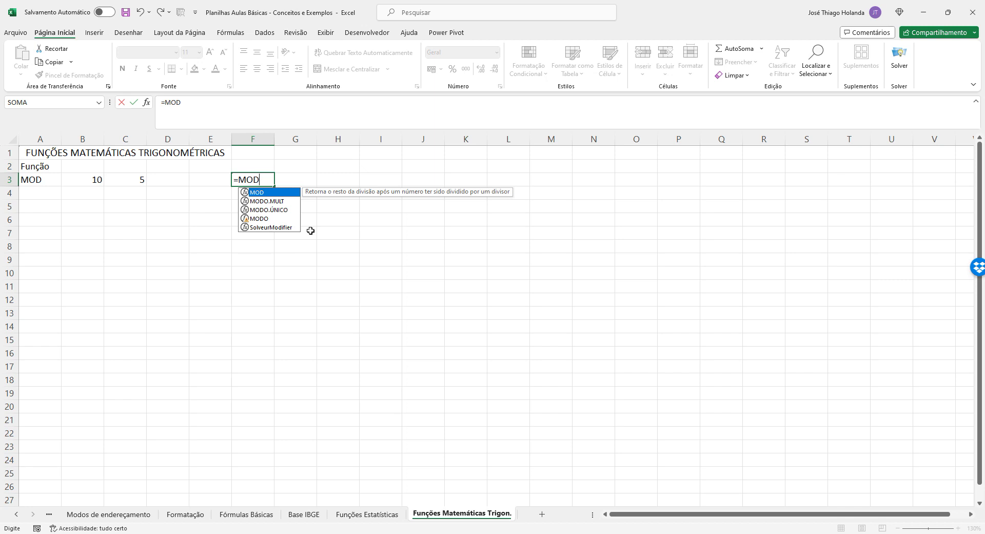
type("(")
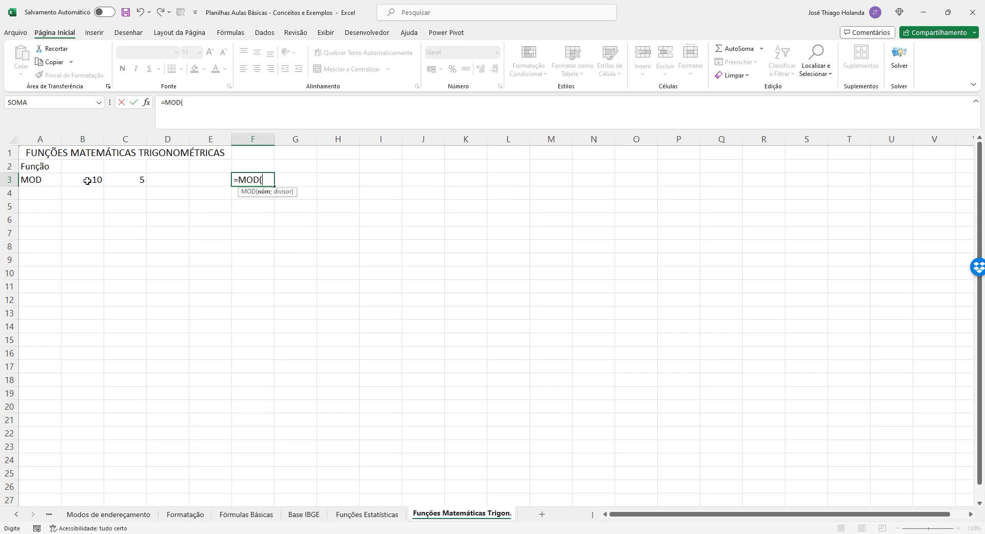
left_click(87, 180)
type(";")
left_click(138, 179)
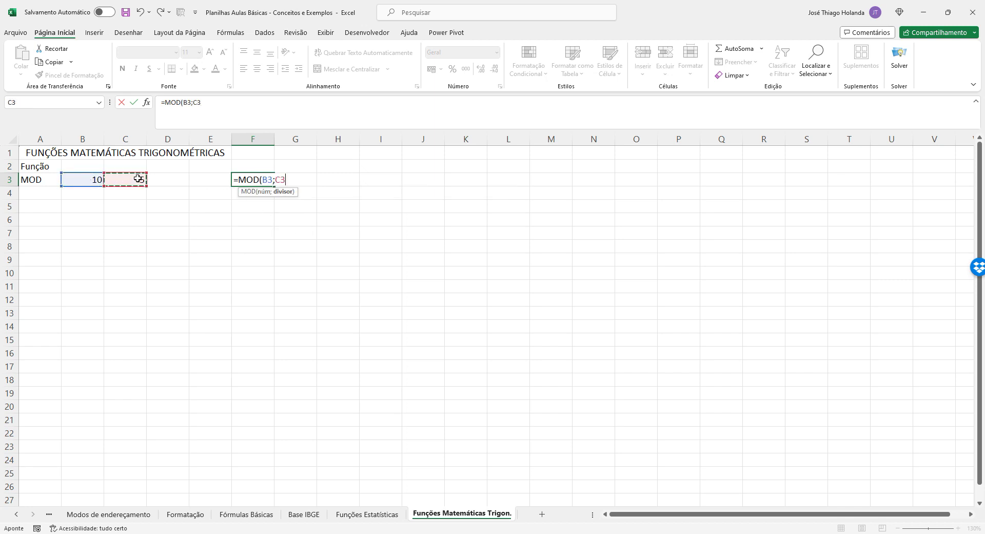
type(")")
key("Return")
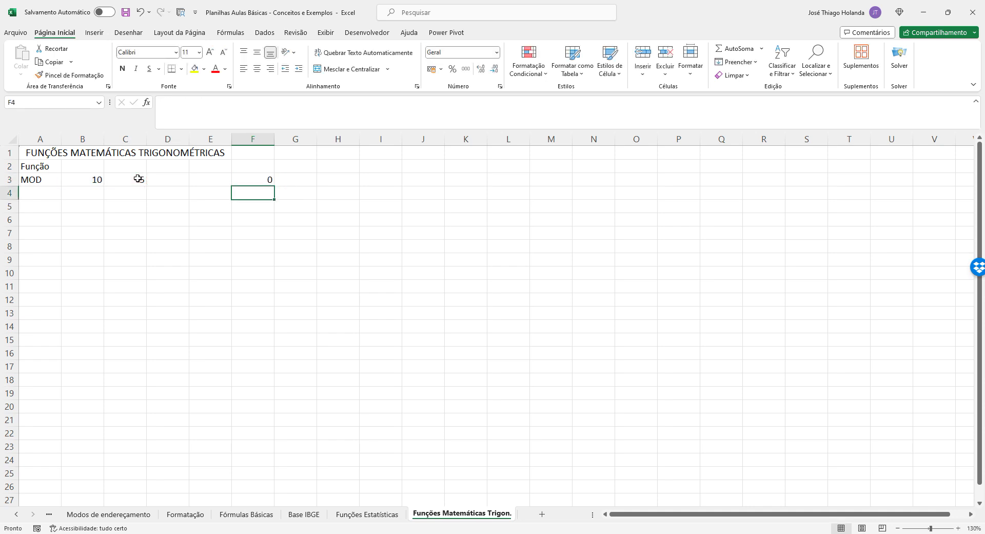
Test the MOD formula with the divisor 22 in cell C3, and set the divisor to 3
key("Up")
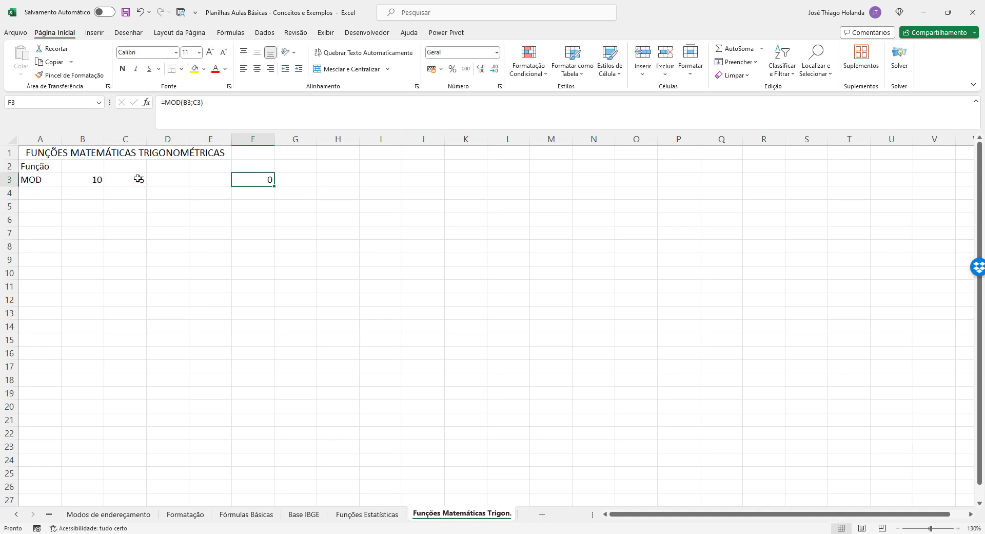
left_click(89, 182)
left_click(144, 181)
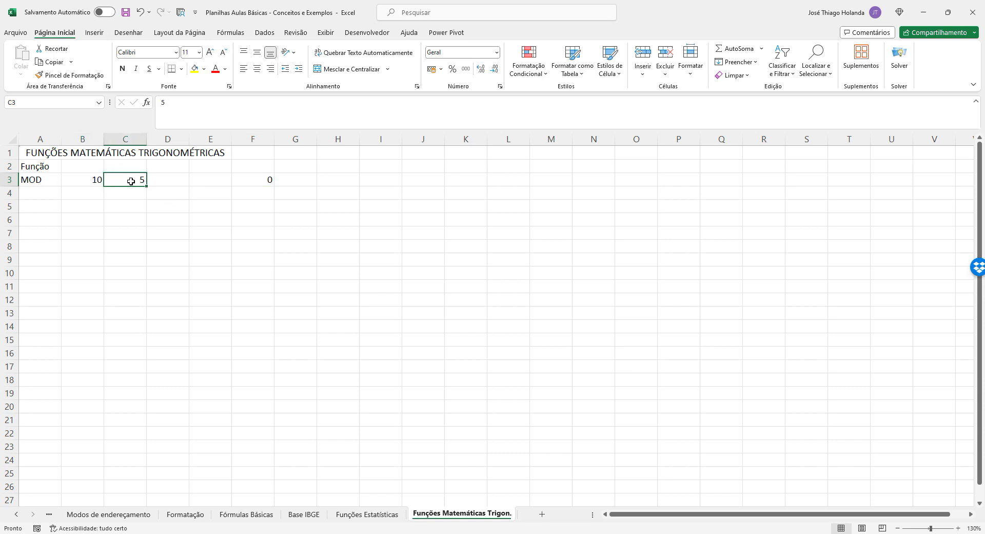
type("22")
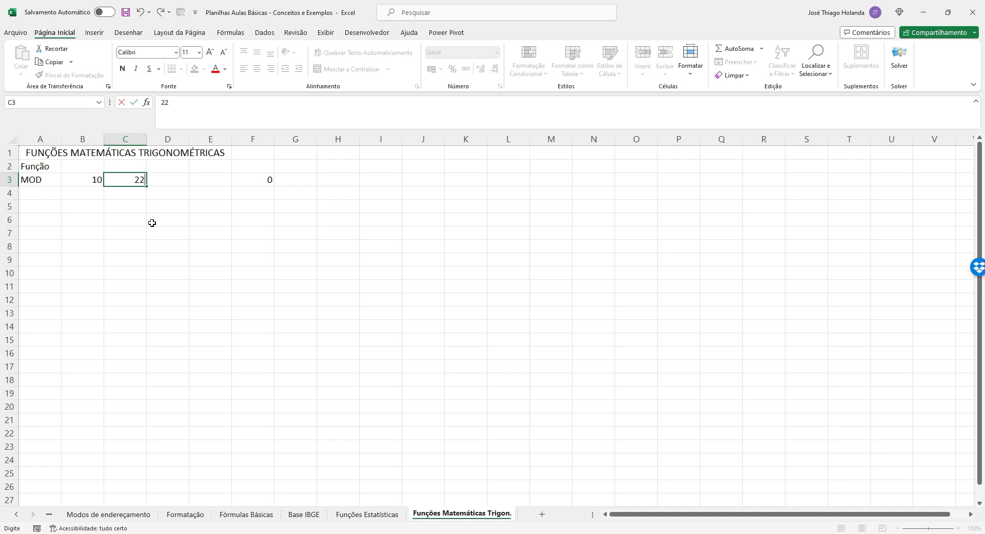
key("Return")
left_click(144, 185)
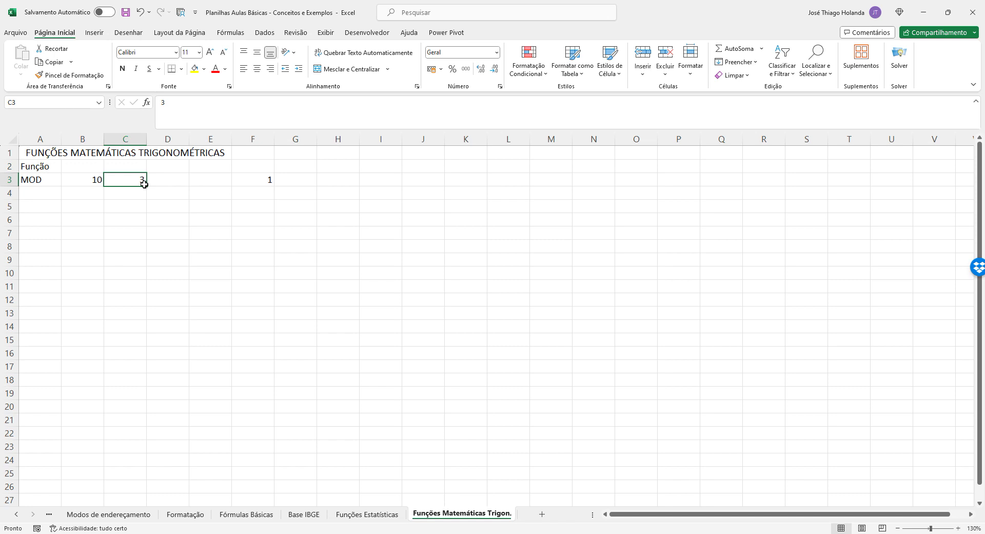
Add the heading "RESULTADO" in cell F2 and autofit column F to its width
left_click(45, 187)
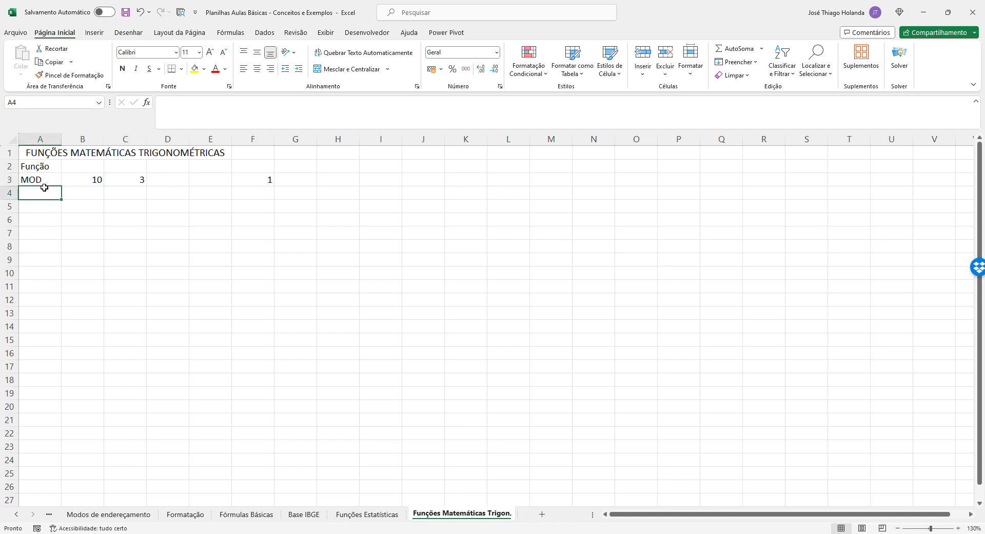
left_click(261, 179)
left_click(262, 166)
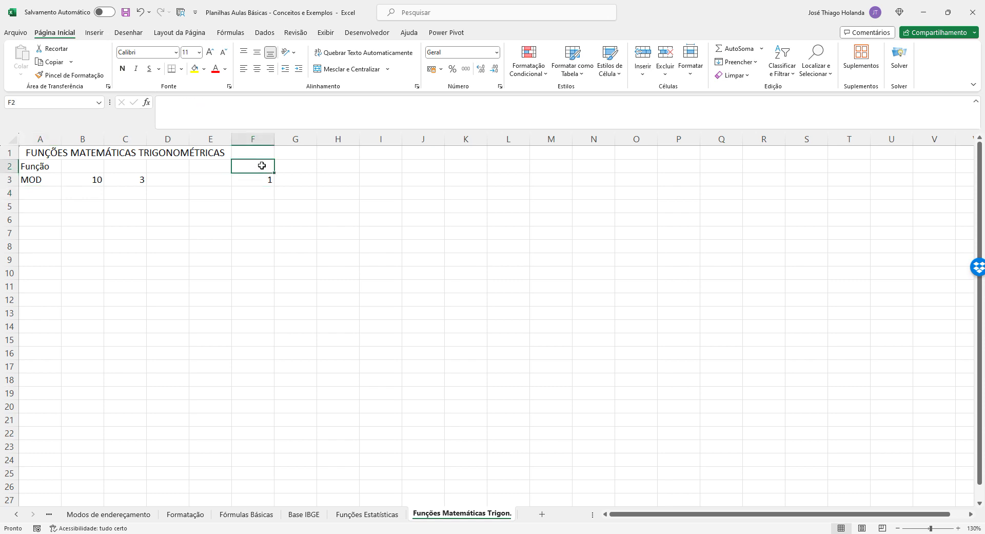
type("RESULTADO")
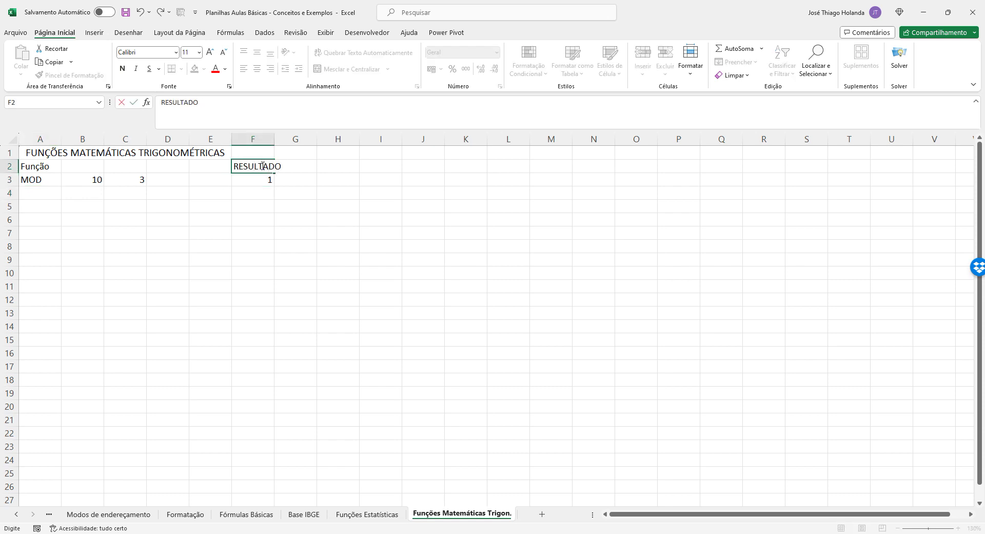
key("Return")
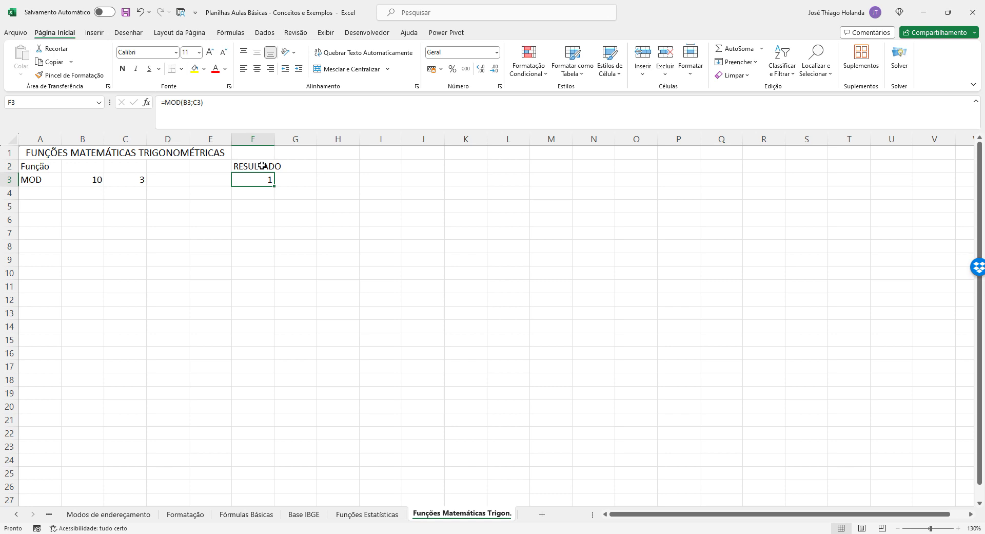
double_click(274, 136)
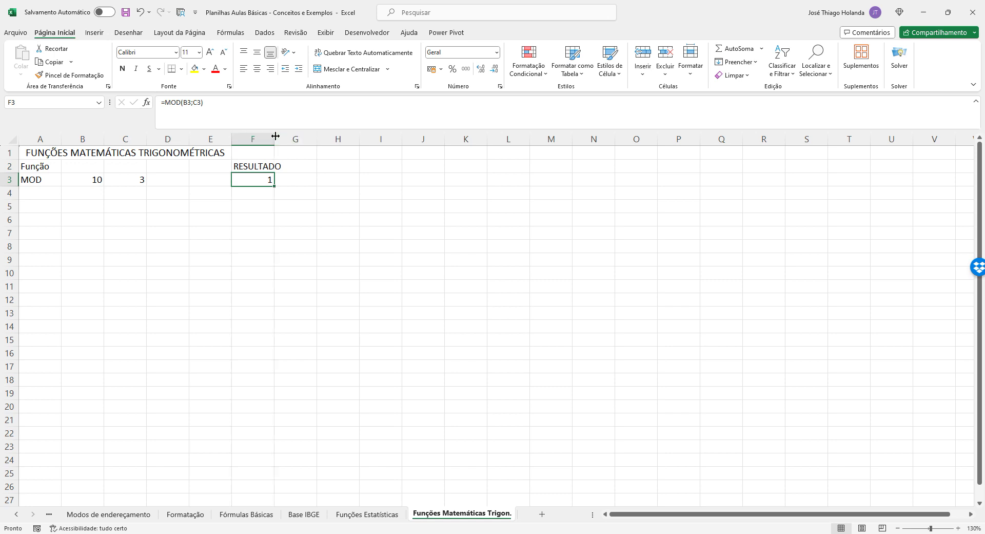
Rewrite the heading in cell A2 in capitals as "FUNÇÃO"
left_click(36, 168)
type("FUNÇÃO")
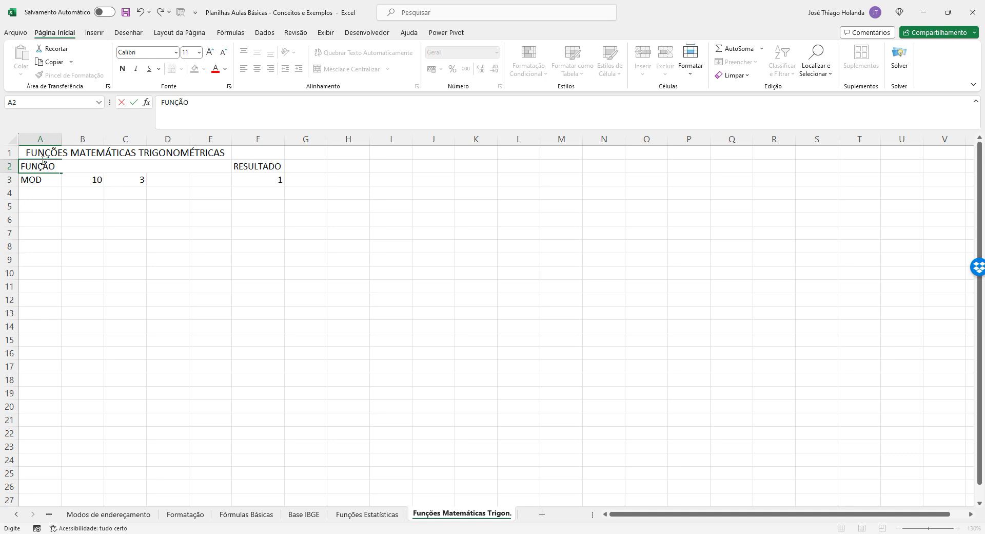
key("Tab")
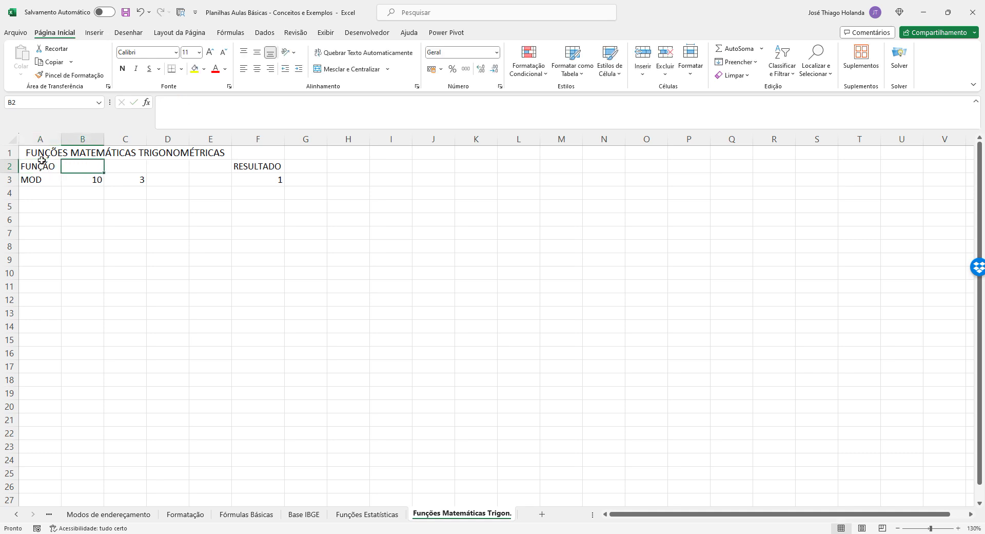
key("Return")
key("Right")
key("Right")
key("Up")
key("Left")
key("Right")
key("Right")
key("Right")
key("Right")
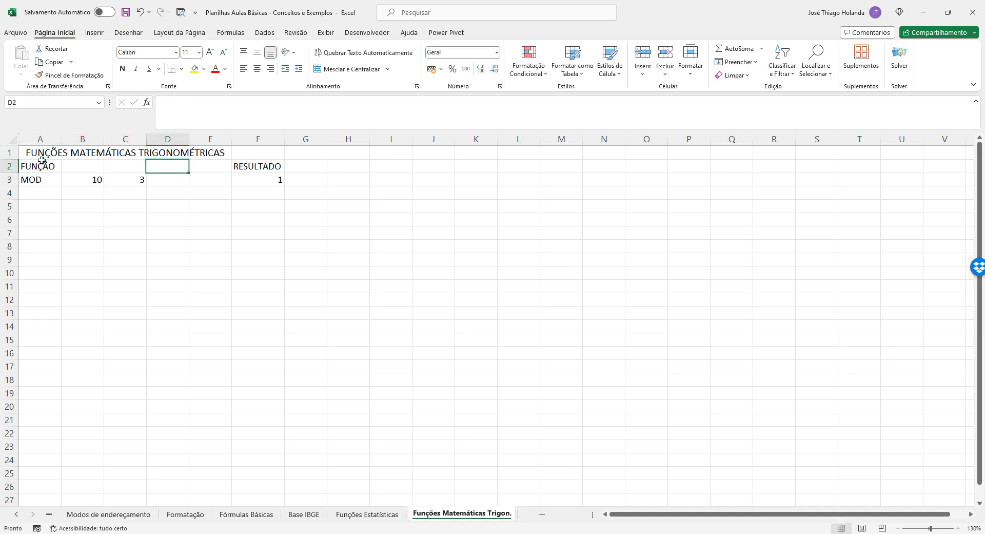
Write the formula =MOD(B3;C3) as literal text in cell G3, using a leading apostrophe
key("Down")
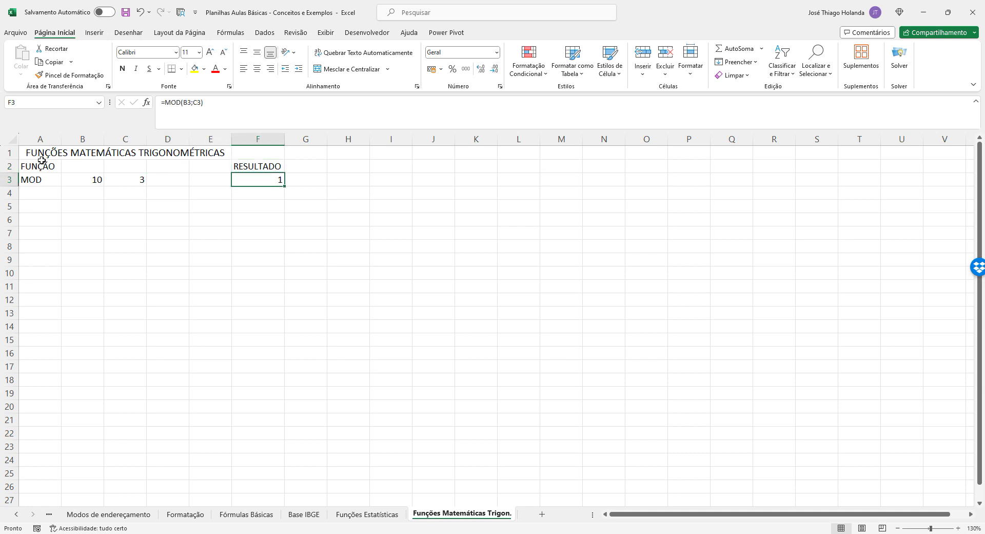
key("Right")
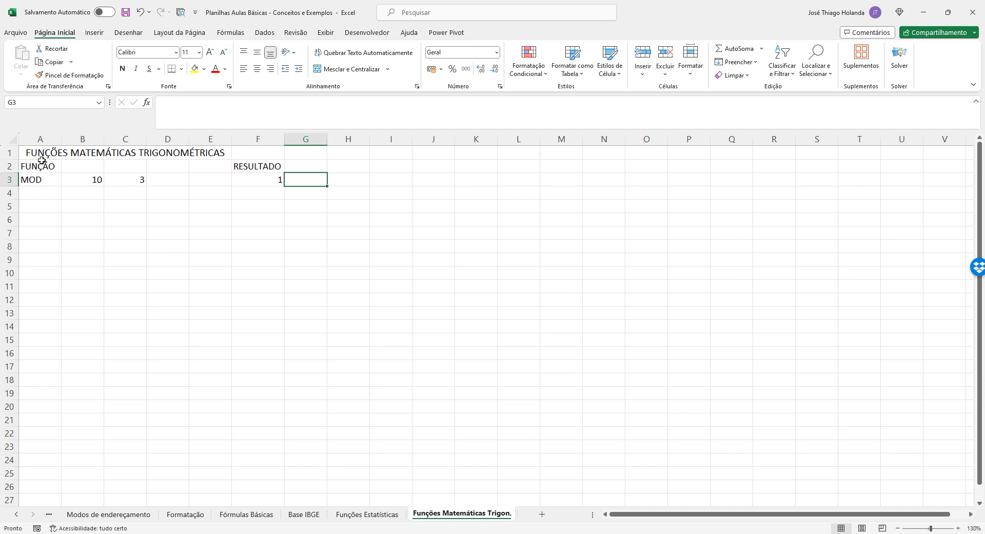
type("'=MOD")
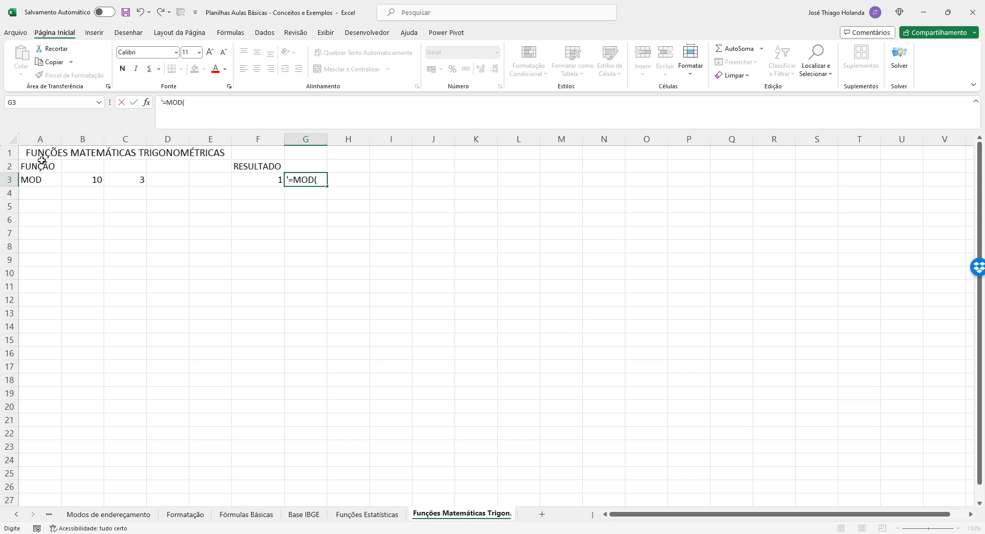
type("(")
left_click(96, 178)
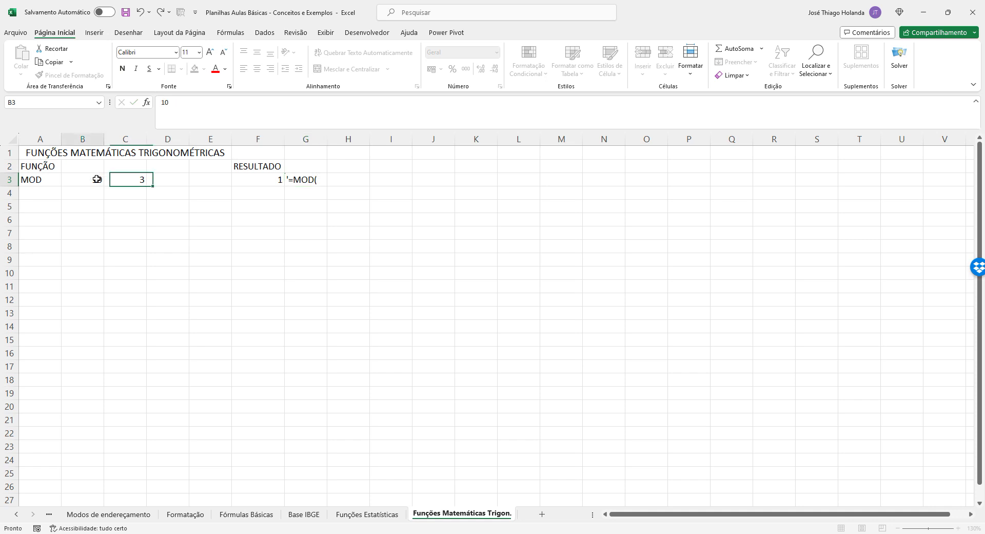
left_click(308, 179)
left_click(248, 105)
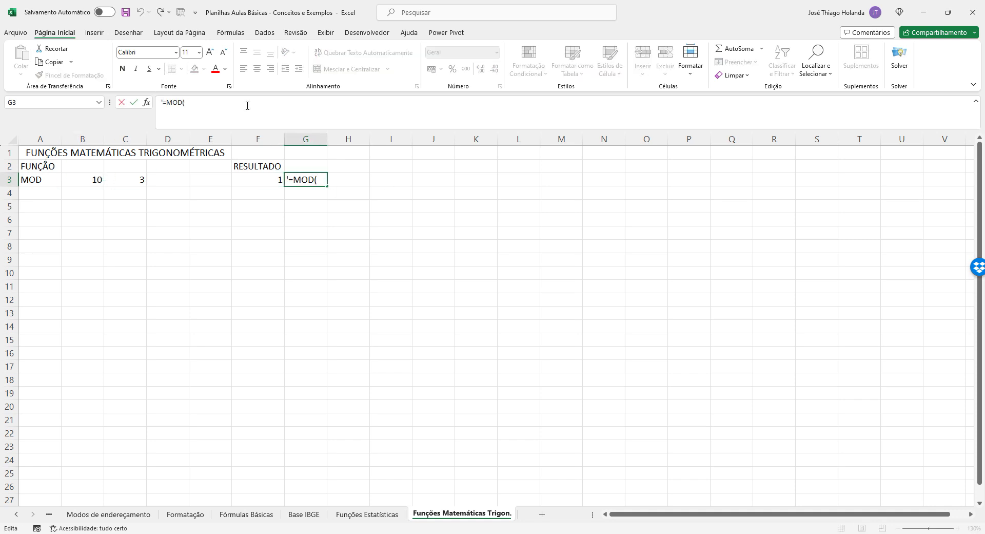
type("B3;C3")
key("Return")
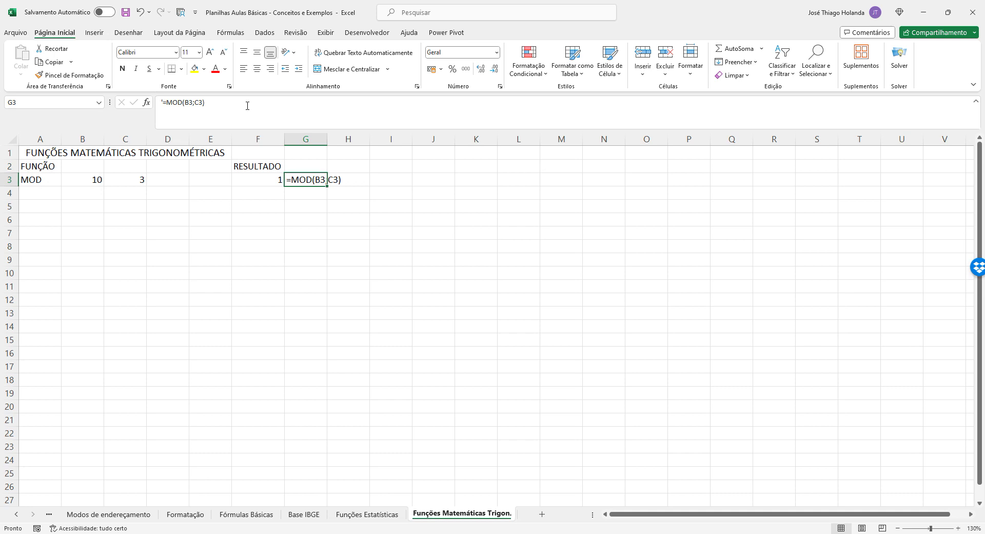
Widen column G to fit the displayed formula and add the heading "FÓRMULA" in cell G2
left_click_drag(327, 139, 343, 139)
left_click(304, 164)
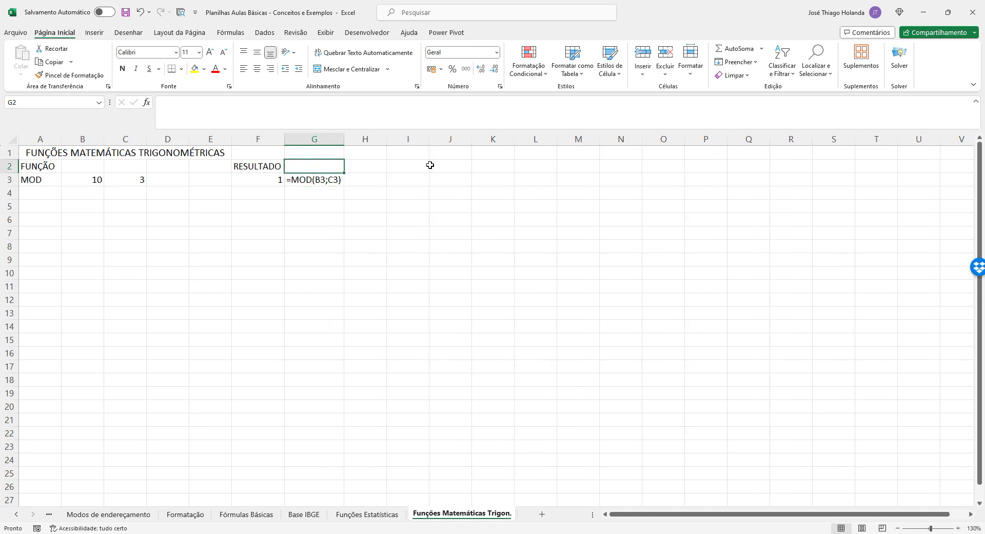
type("FÓRMULA")
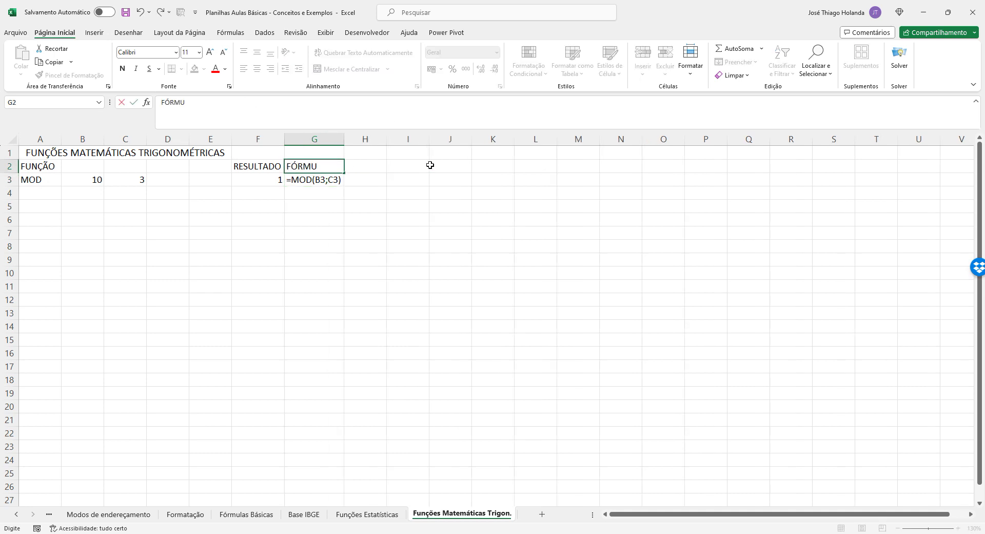
key("Return")
key("Left")
key("Right")
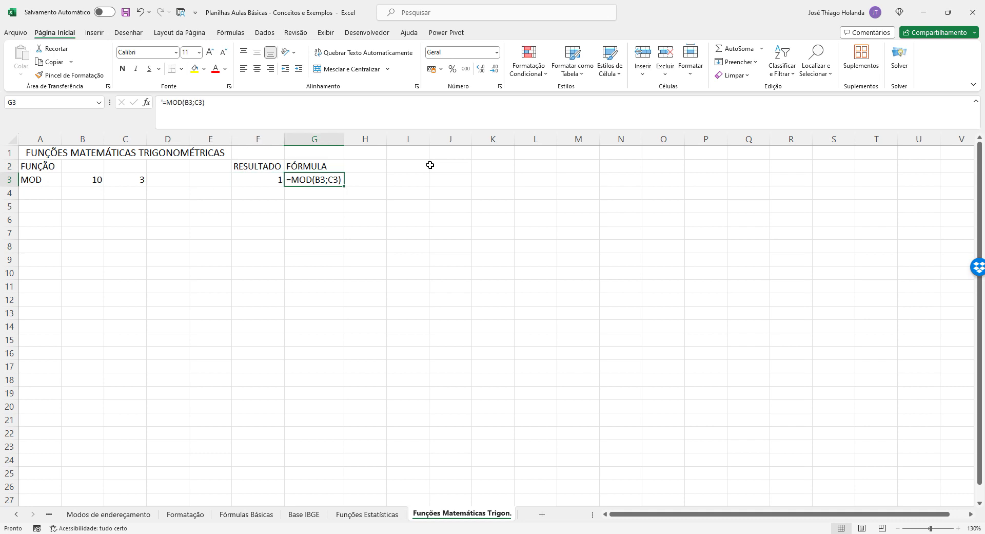
Enter the function name "POTÊNCIA" in cell A4 and autofit column A to it
key("Left")
key("Left")
key("Left")
key("Left")
key("Left")
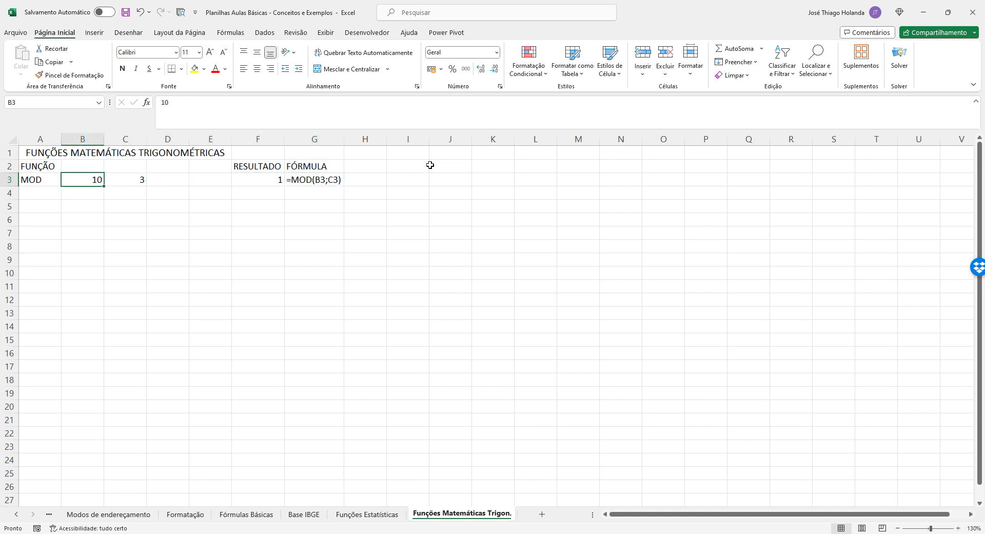
key("Left")
key("Down")
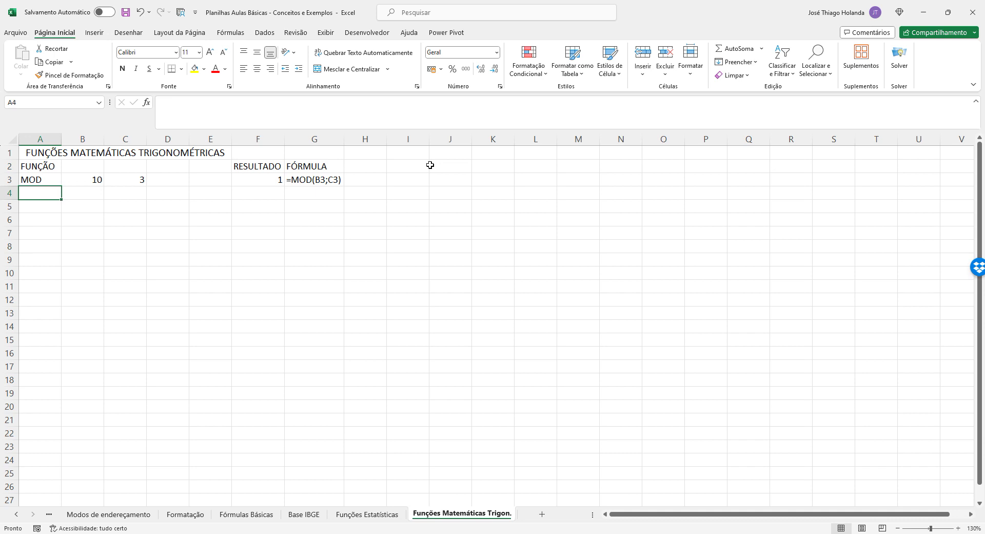
type("POTÊNCIA")
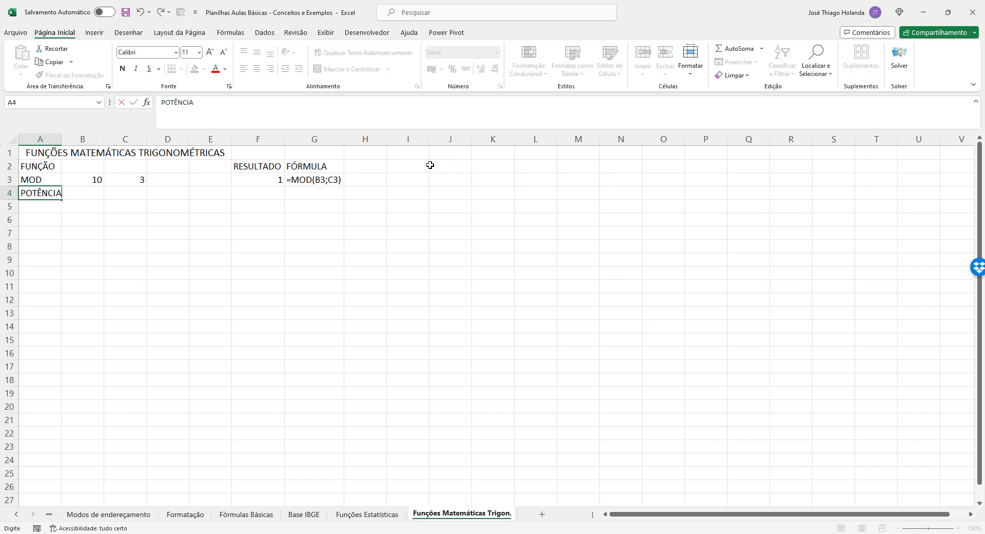
key("Tab")
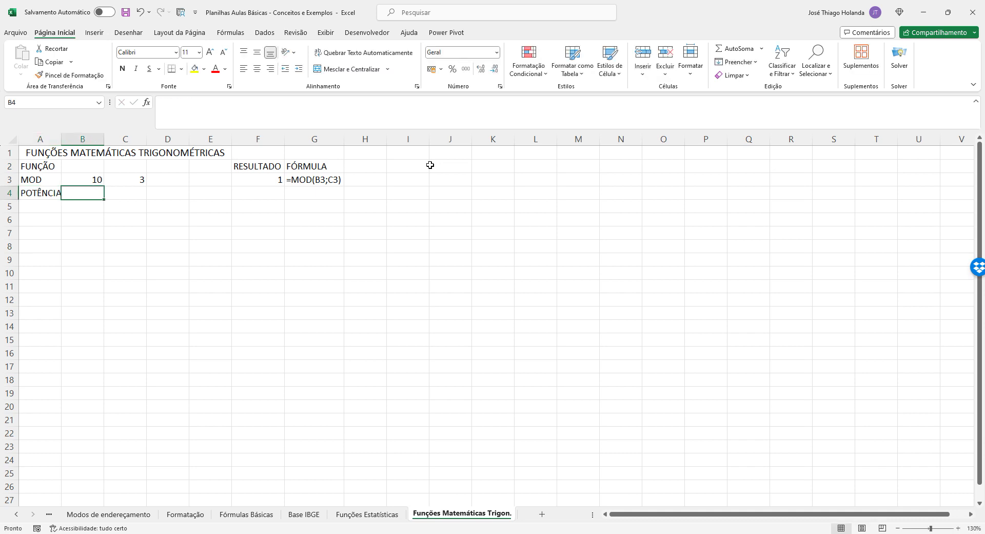
double_click(62, 139)
Merge and center the sheet title across A1:G1 in place of its current merged range
left_click_drag(72, 153, 308, 151)
left_click(359, 69)
left_click(363, 68)
left_click(308, 255)
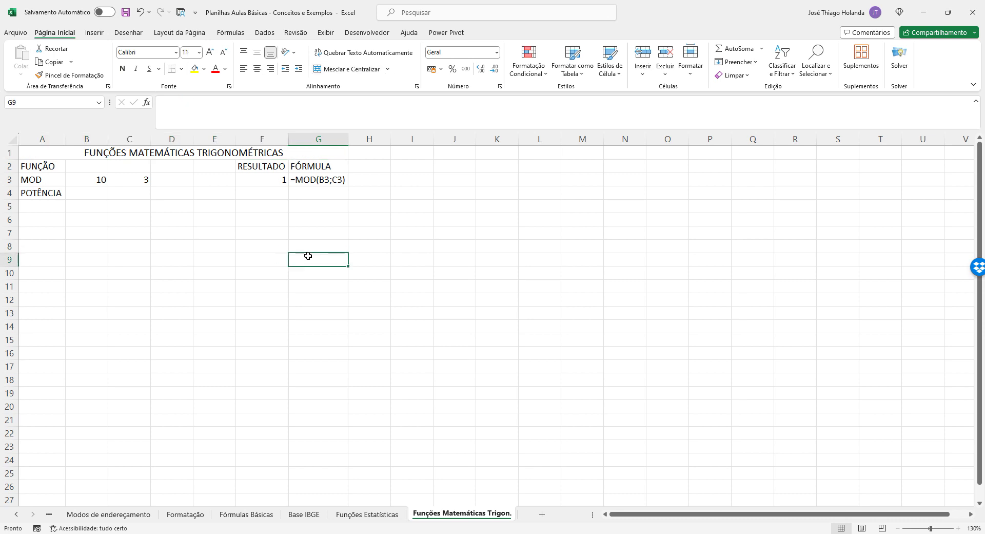
Enter the base 2 in cell B4 and the exponent 3 in cell C4
left_click(96, 194)
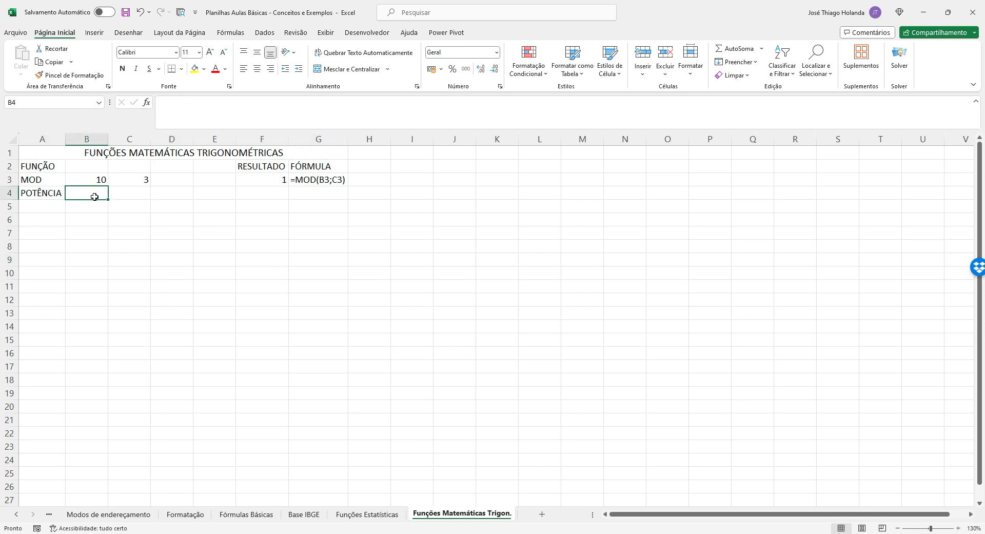
type("2")
left_click(125, 194)
type("3")
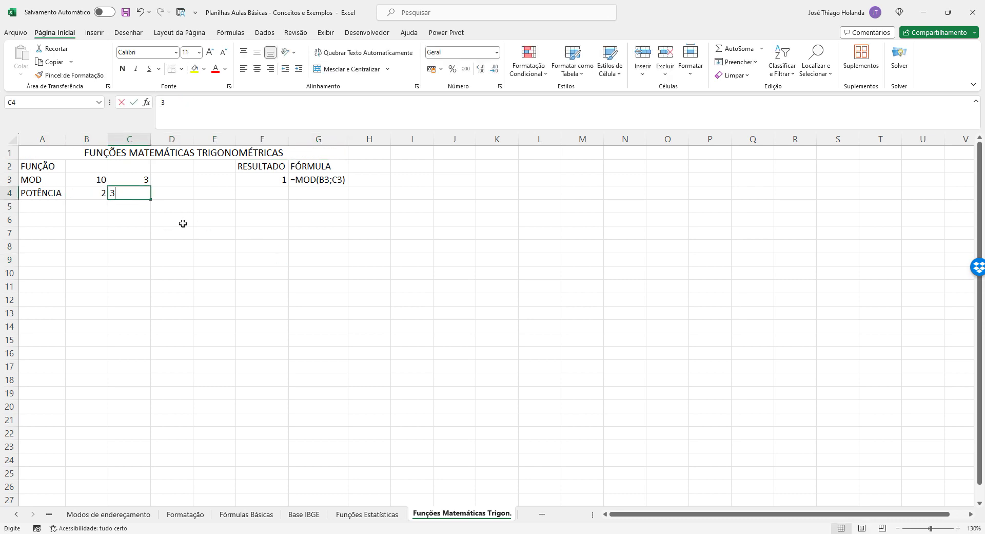
left_click(182, 221)
Enter the formula =POTÊNCIA(B4;C4) in cell F4
left_click(273, 194)
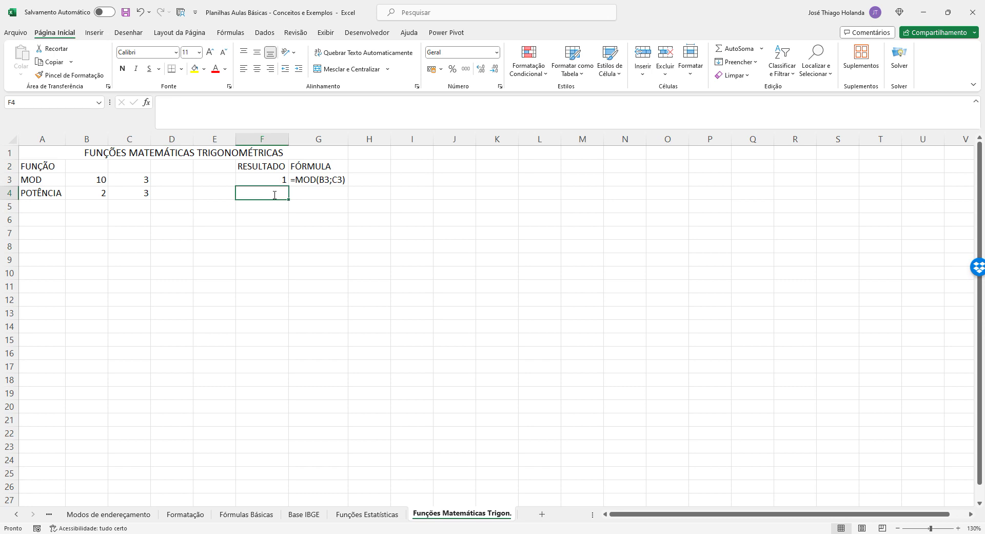
type("=PO")
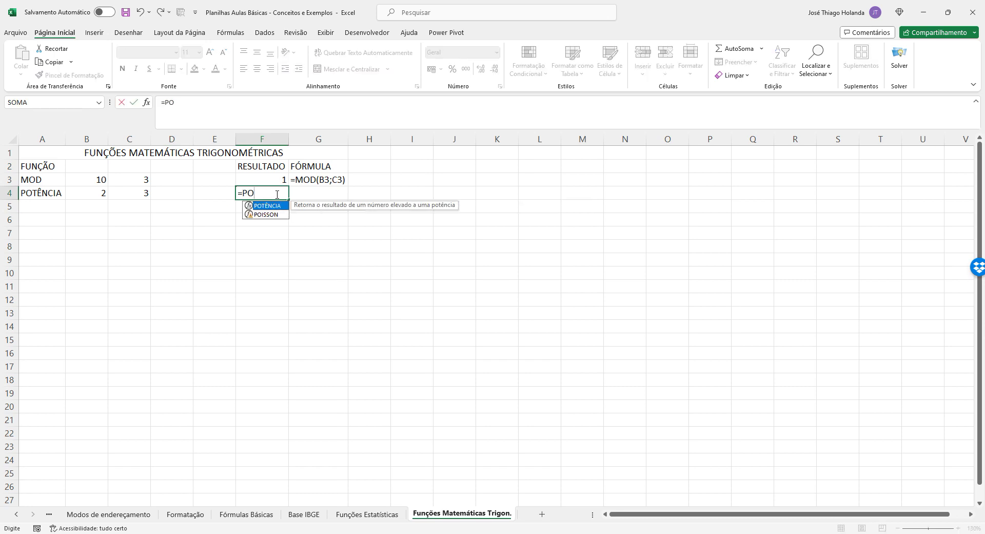
key("Tab")
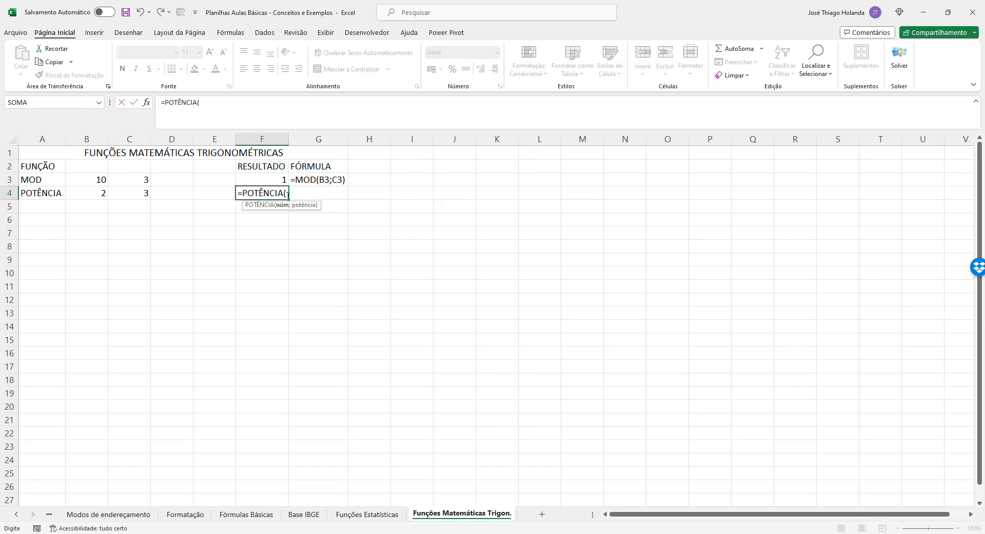
left_click(89, 194)
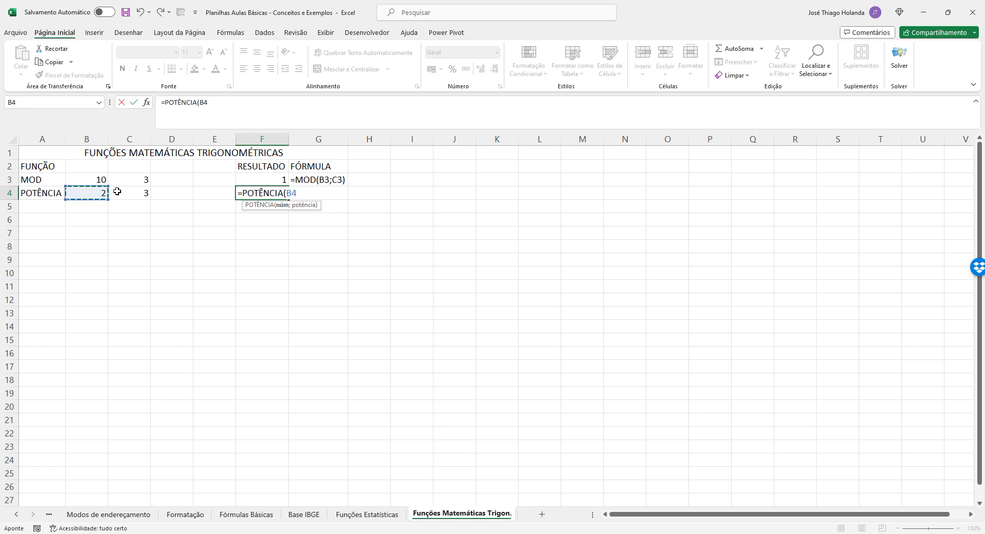
type(";")
left_click(136, 192)
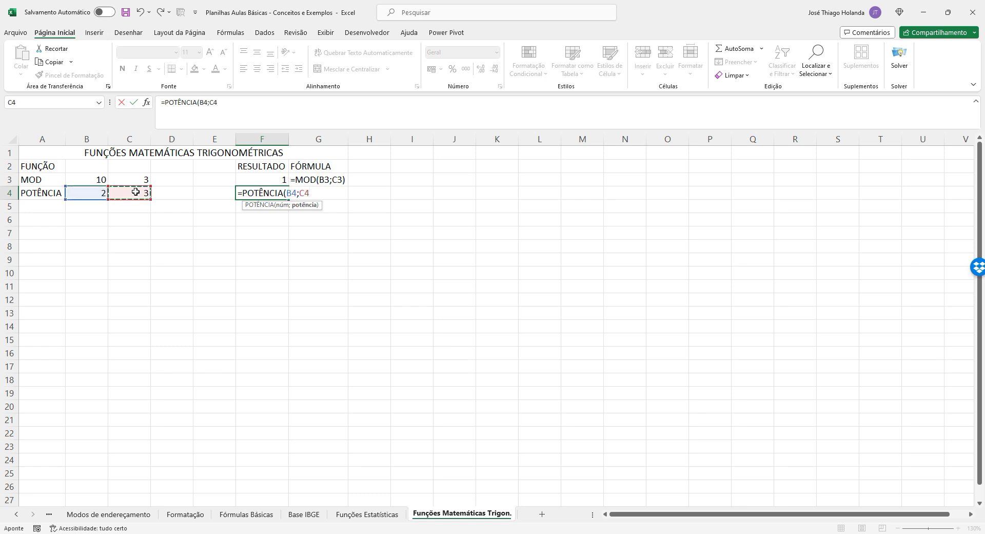
key("Return")
key("Up")
key("Right")
type("'")
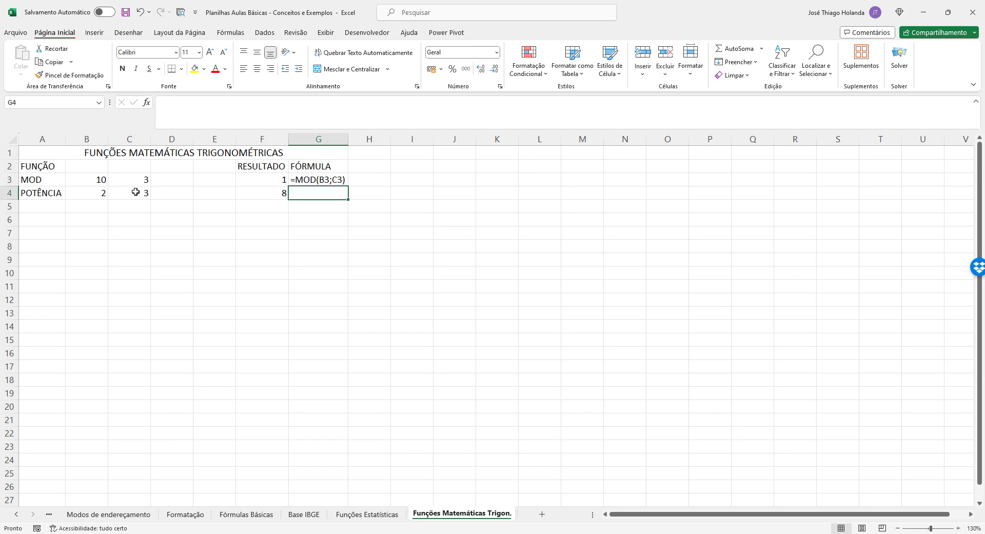
type("=PO")
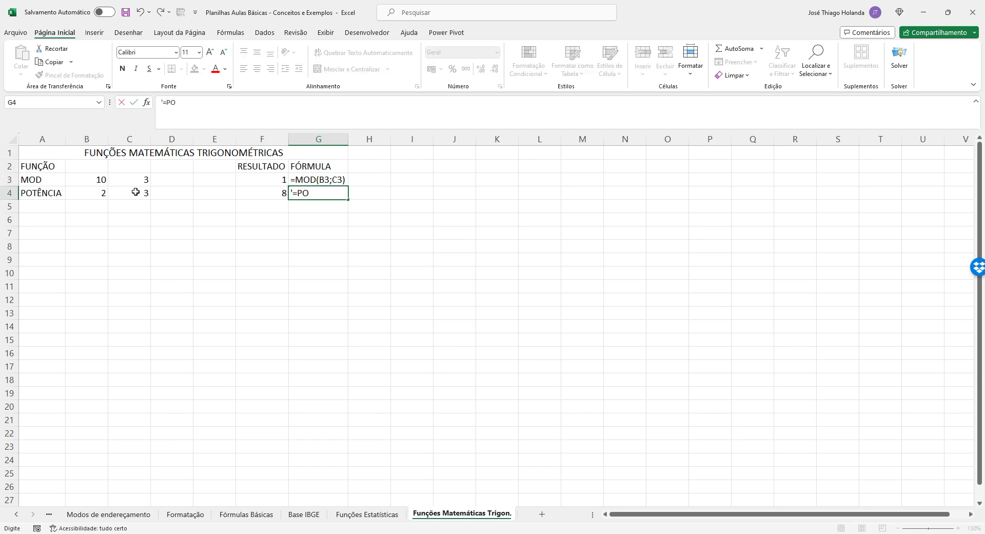
key("BackSpace")
key("BackSpace")
key("BackSpace")
key("BackSpace")
key("Return")
Copy the formula text from F4 into G4 as literal text after '=, giving ==POTÊNCIA(B4;C4), and autofit column G
key("Up")
key("Left")
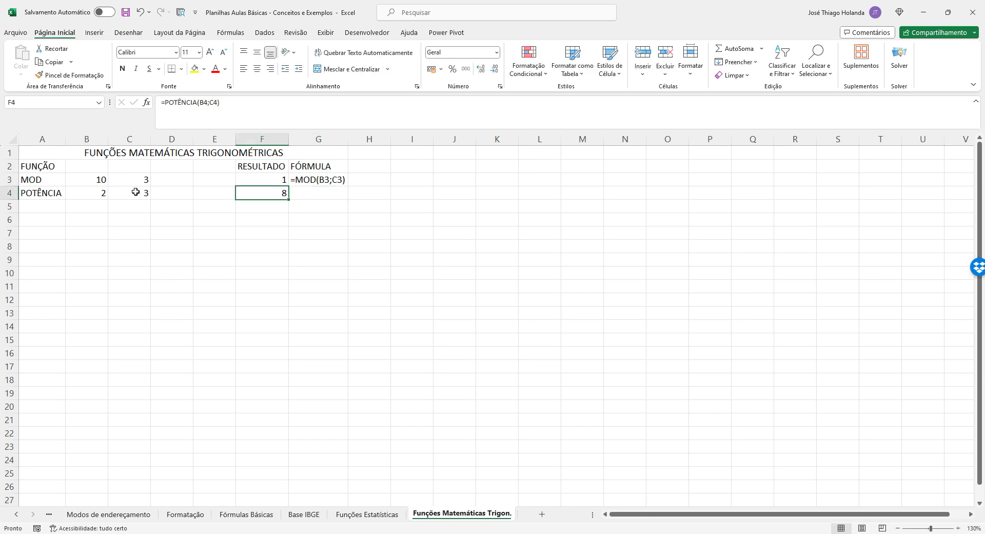
left_click_drag(237, 104, 13, 103)
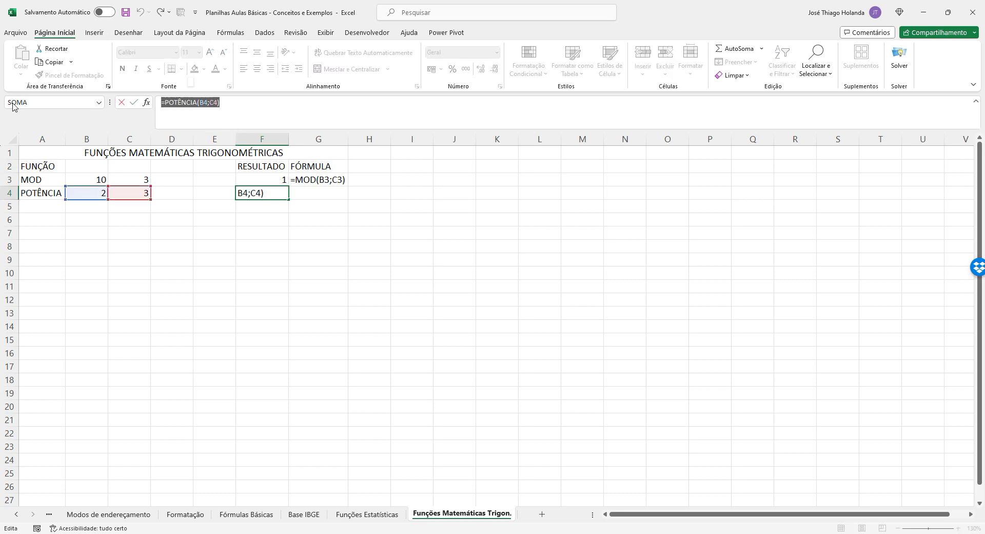
key("ctrl+c")
key("Return")
key("Up")
key("Right")
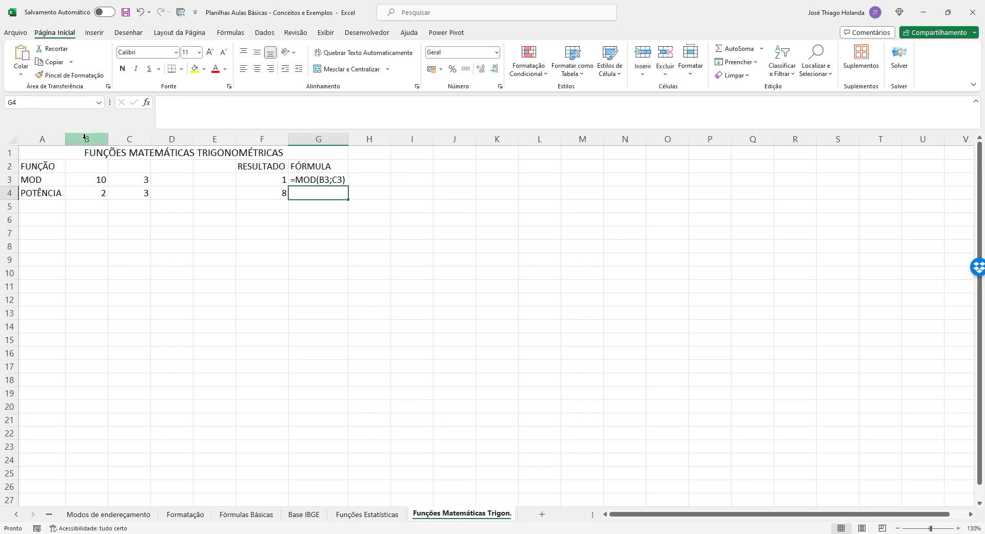
type("'=")
key("ctrl+v")
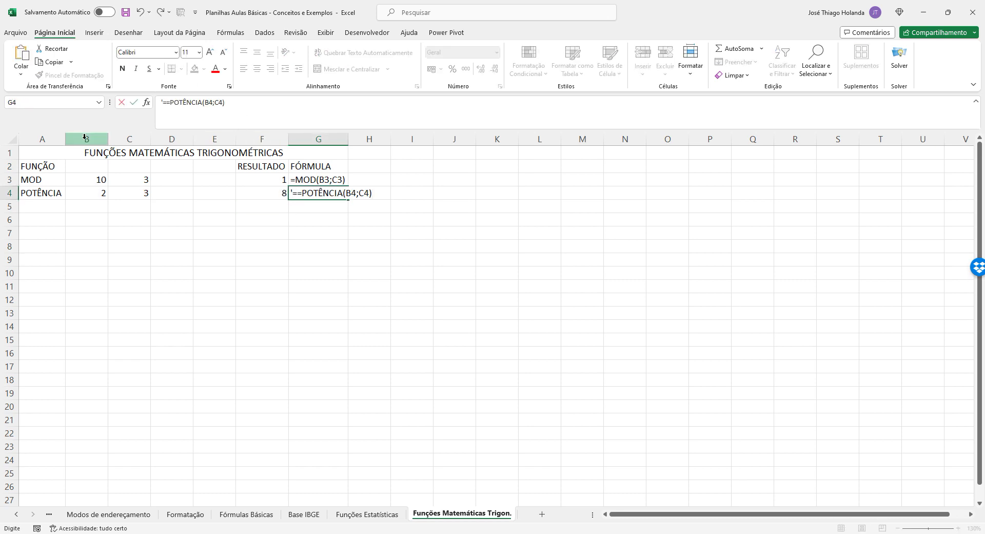
key("Return")
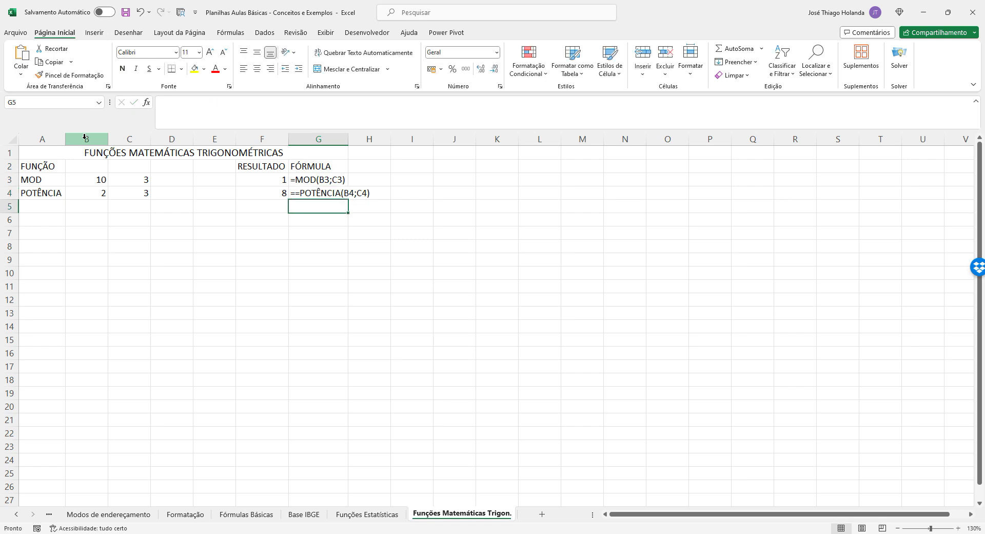
double_click(347, 139)
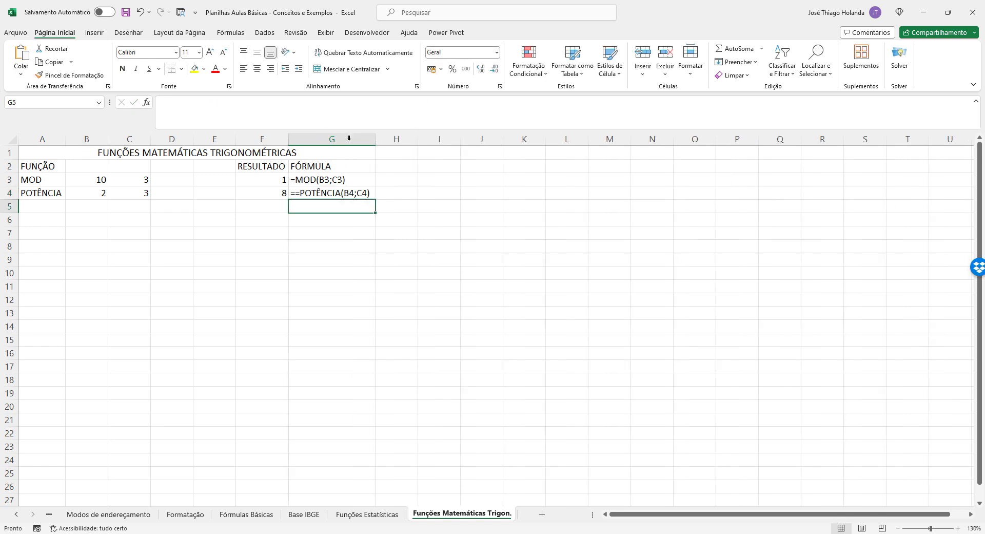
left_click(93, 190)
left_click(127, 190)
left_click(51, 204)
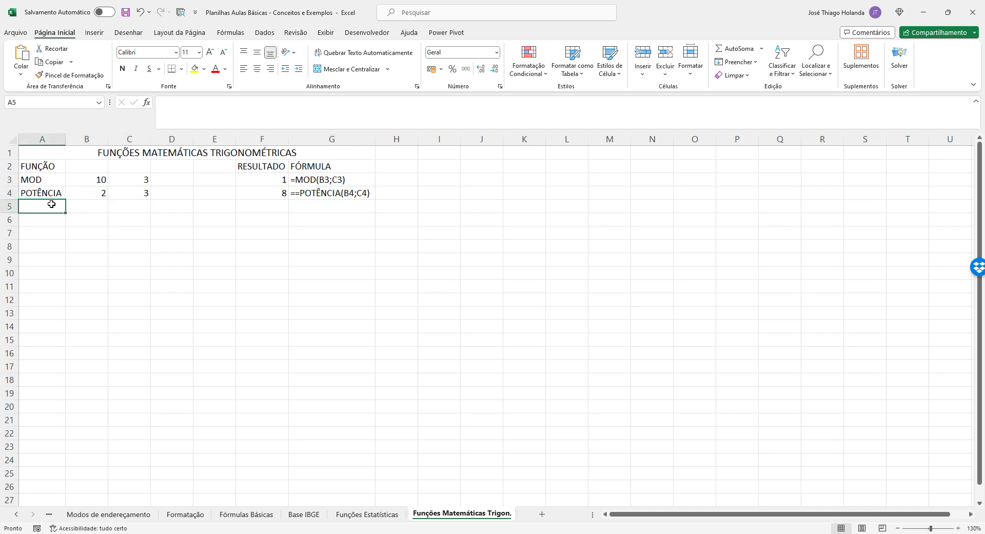
type("MOD")
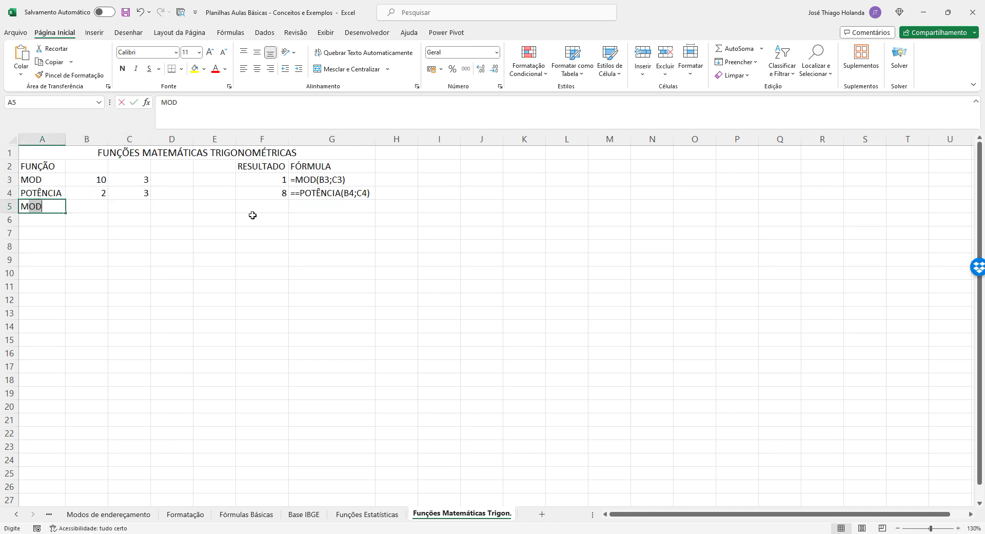
key("BackSpace")
key("BackSpace")
key("Return")
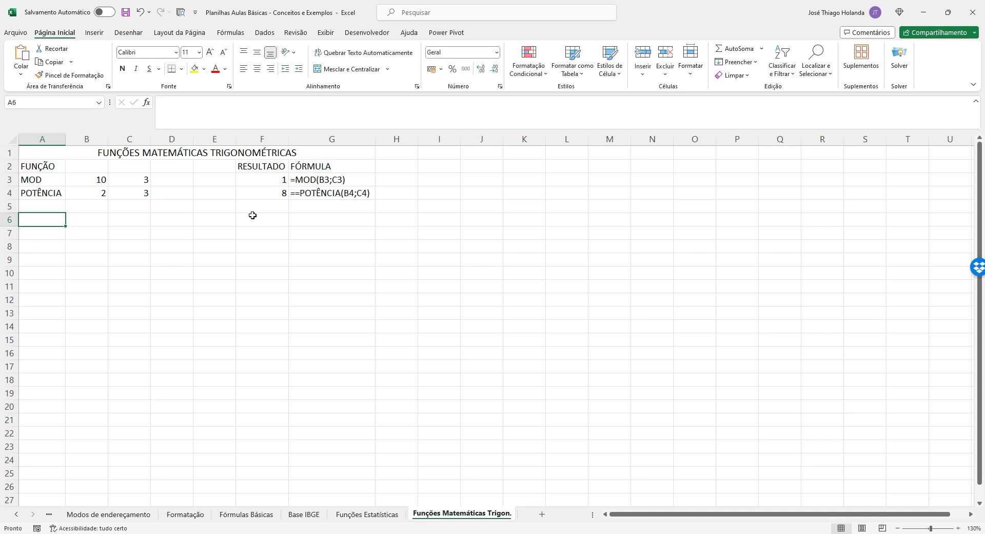
Browse the Matemática e Trigonometria functions and the Estatística functions in the function library
left_click(230, 33)
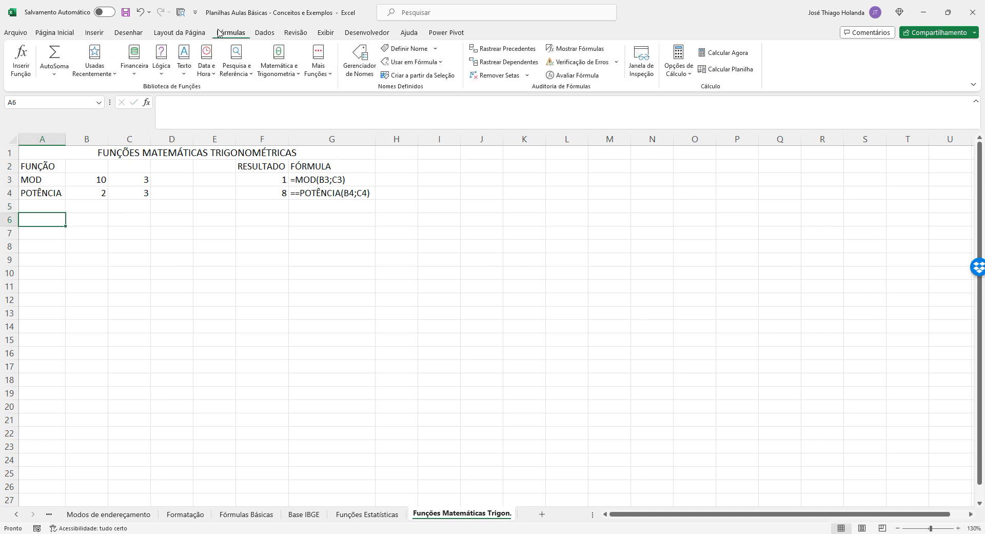
left_click(290, 76)
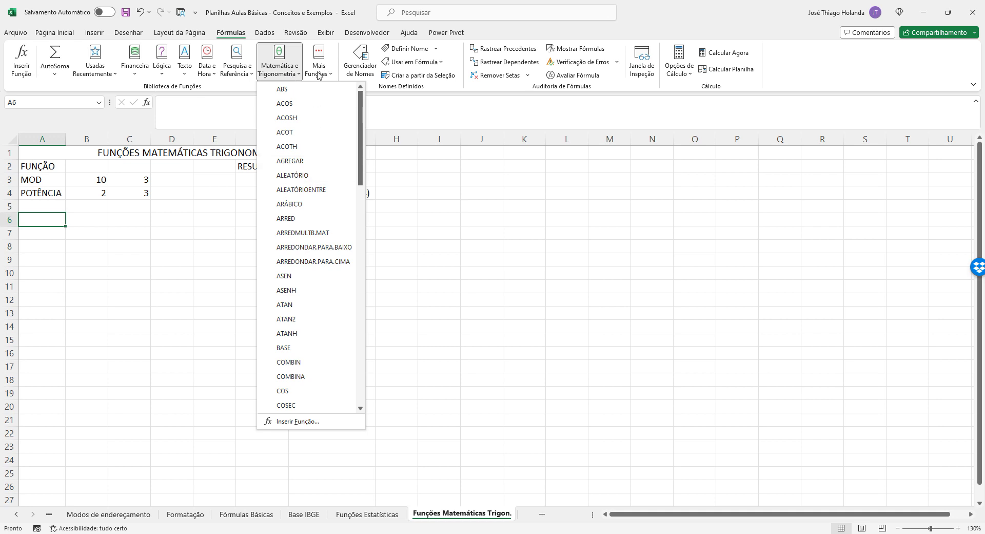
left_click(319, 74)
mouse_move(327, 89)
scroll(437, 328, "down", 15)
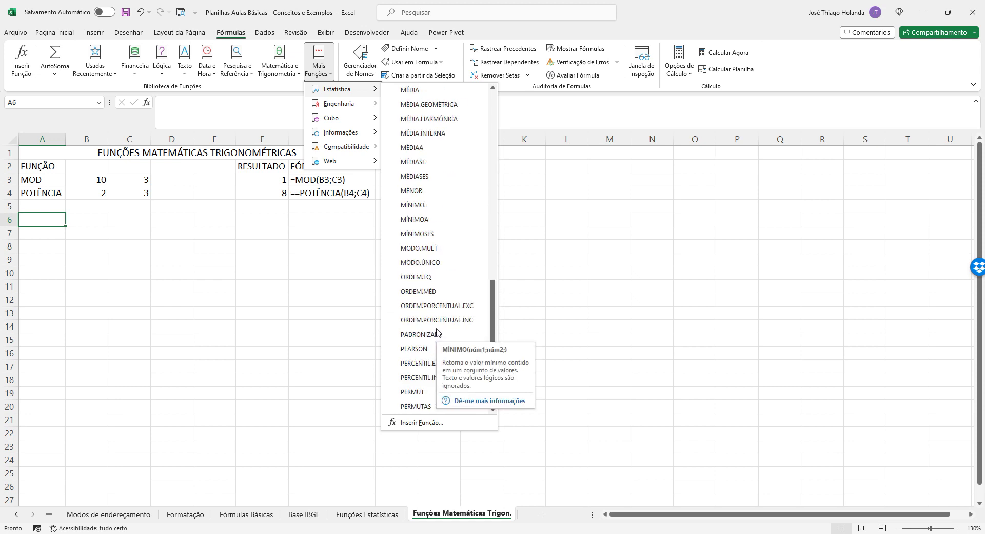
left_click(336, 342)
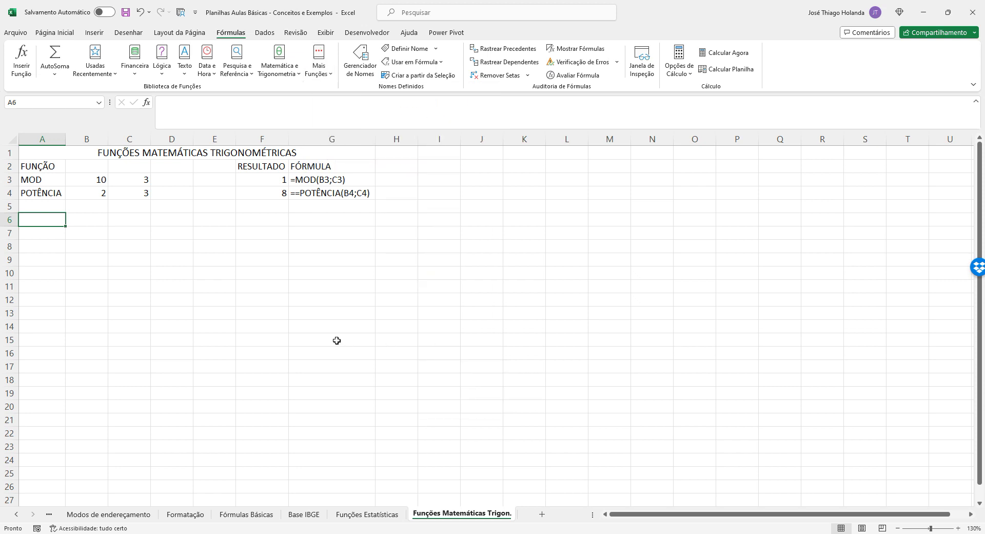
Autofit columns A to E on the Funções Estatísticas sheet to their contents
left_click(400, 513)
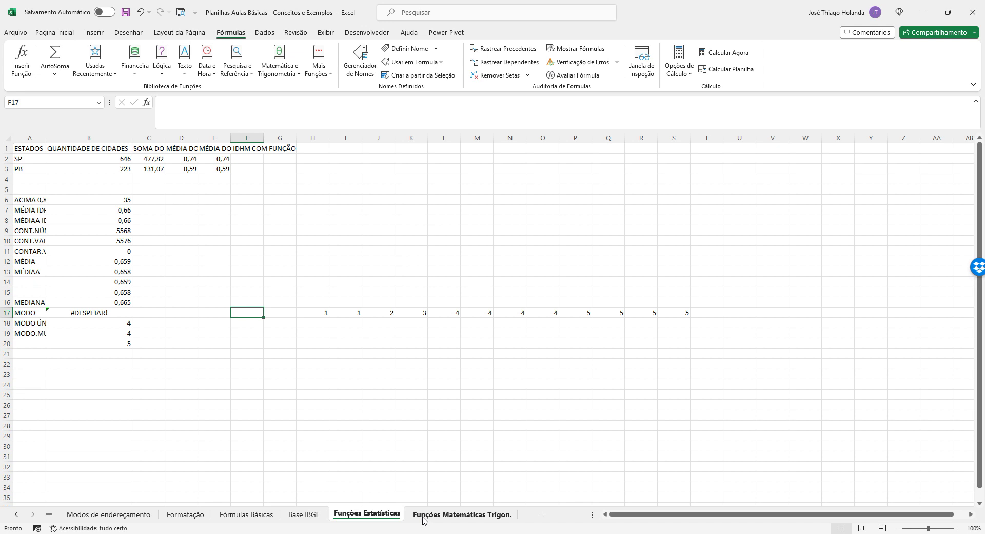
double_click(229, 136)
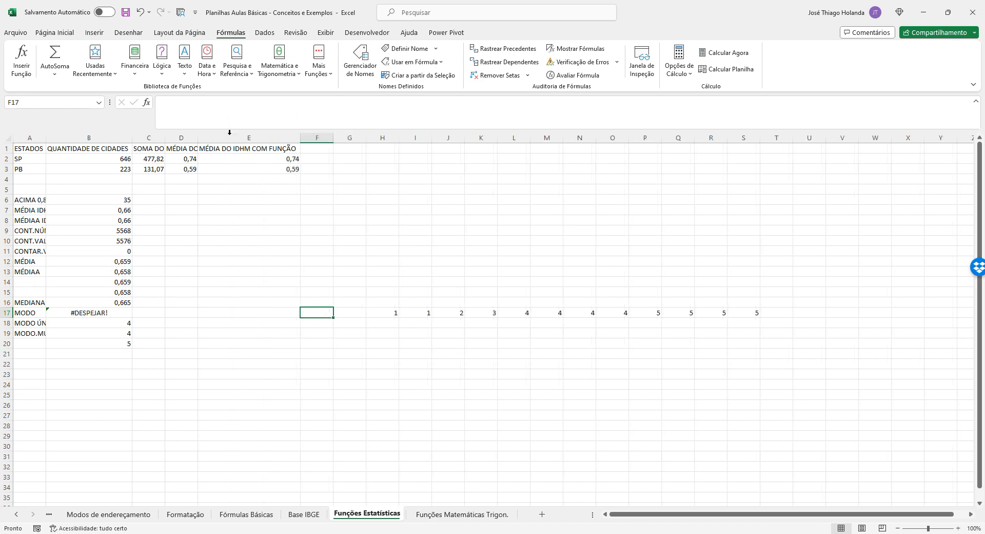
double_click(198, 138)
double_click(165, 138)
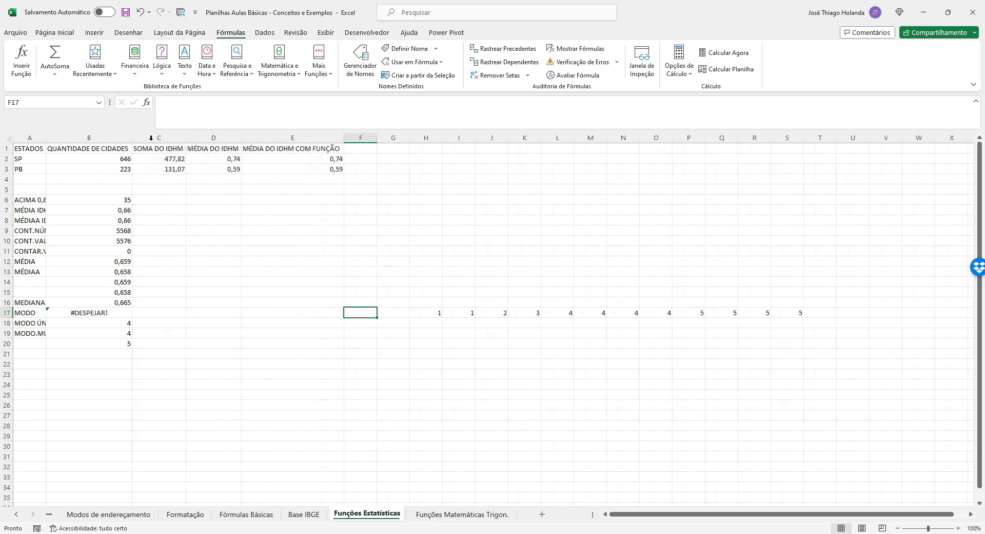
double_click(133, 138)
left_click(46, 138)
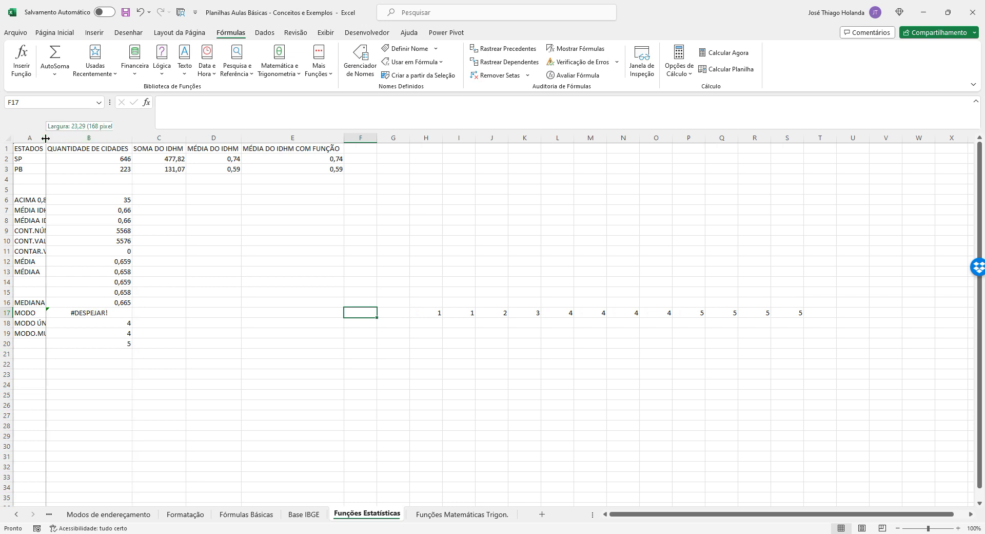
double_click(46, 138)
left_click(329, 335)
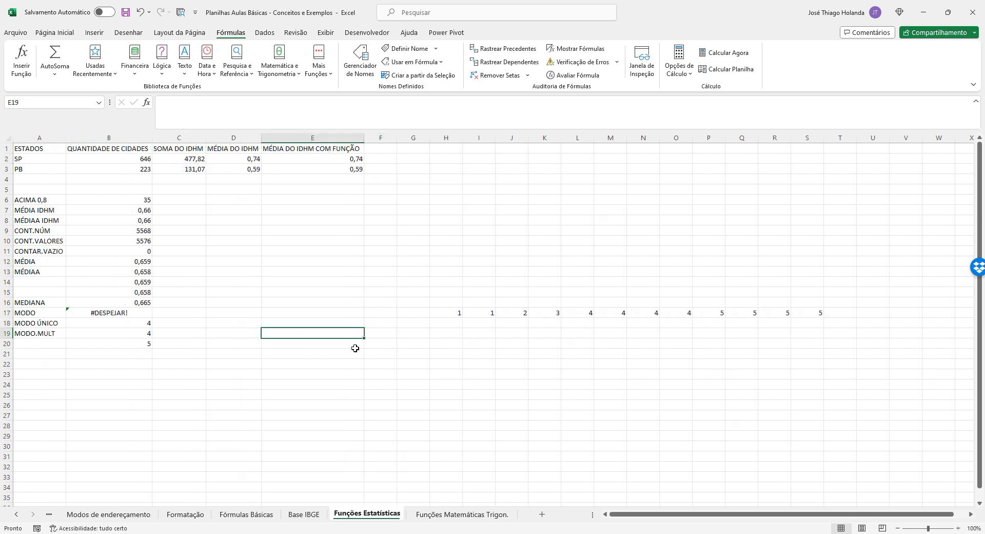
Enter the label MÁXIMO in cell A21 of the Funções Estatísticas sheet
left_click(460, 519)
left_click(380, 515)
left_click(35, 353)
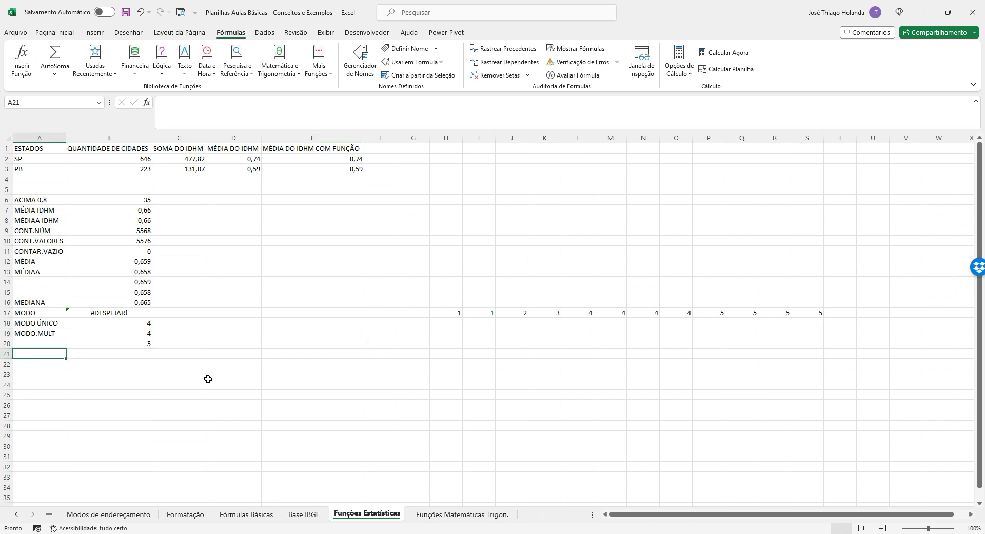
type("M")
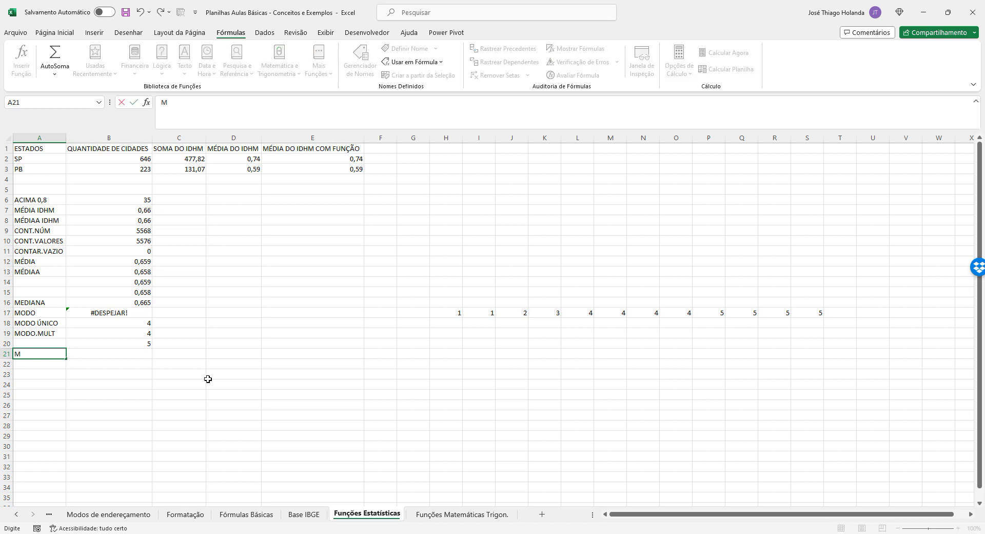
type("ÁXIMO")
key("Tab")
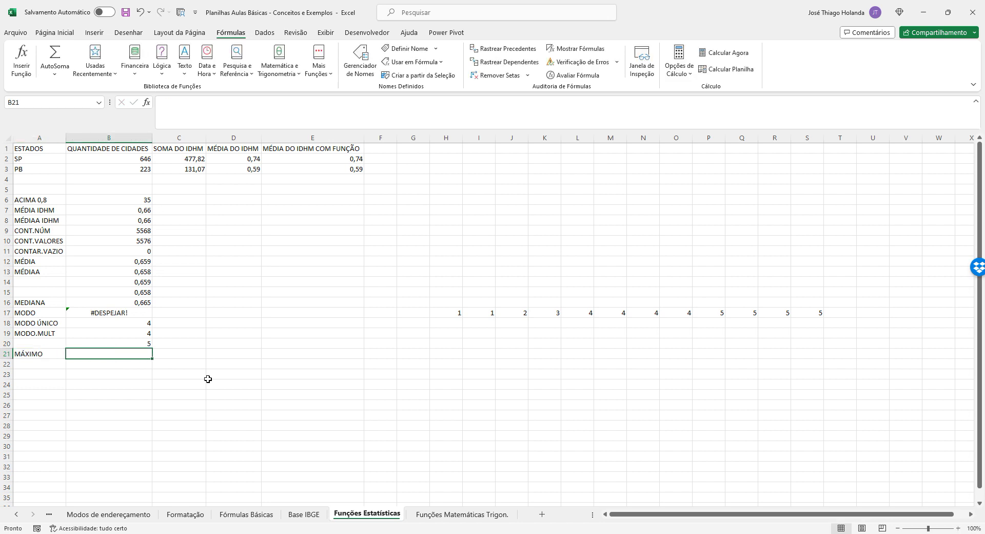
Review the IDHM data on the Base IBGE sheet and the existing formulas in column B of Funções Estatísticas, from B6 down
left_click(312, 515)
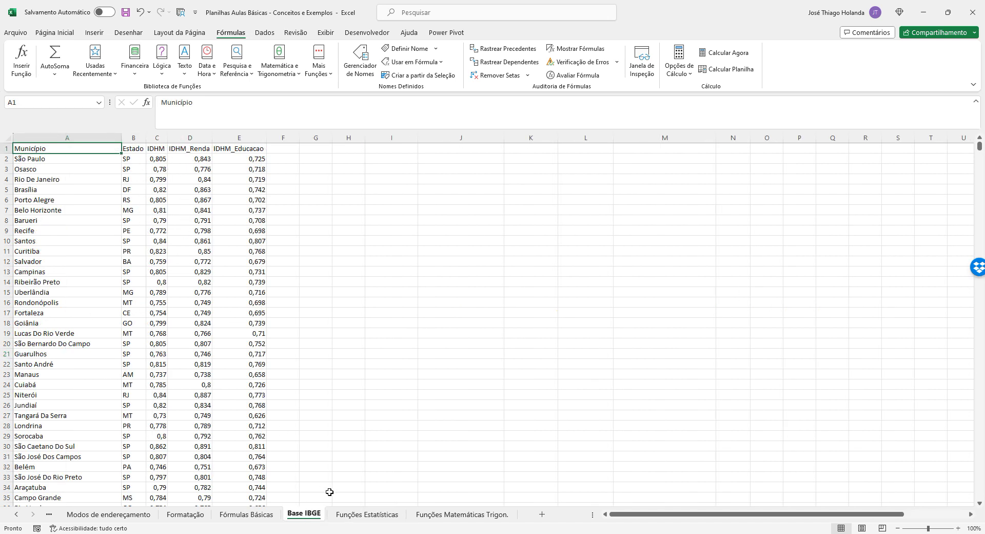
left_click(367, 514)
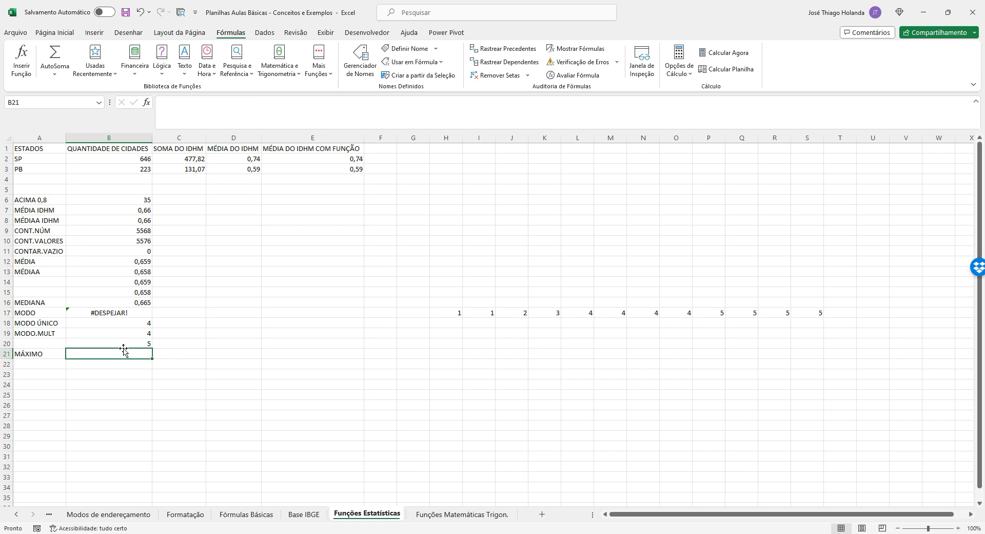
left_click(117, 201)
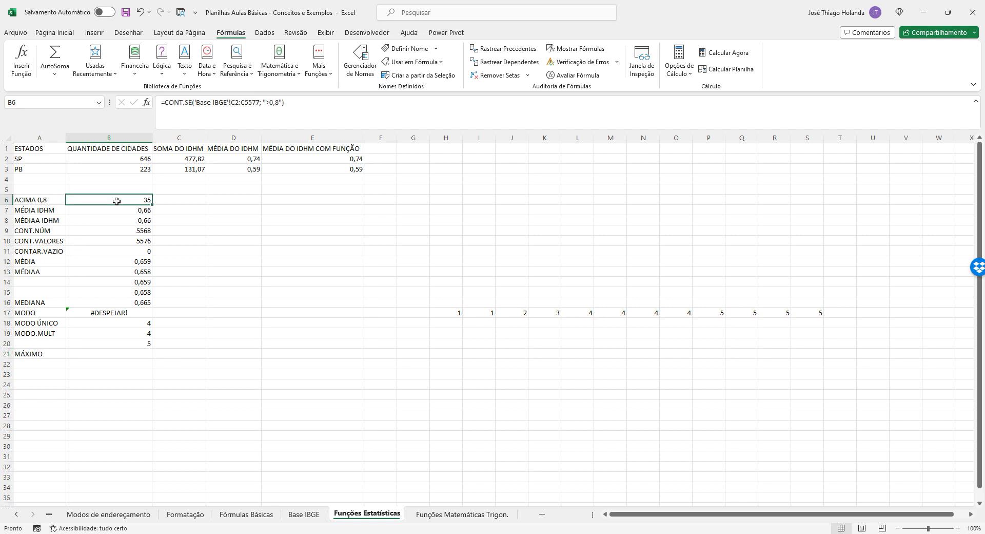
key("Down")
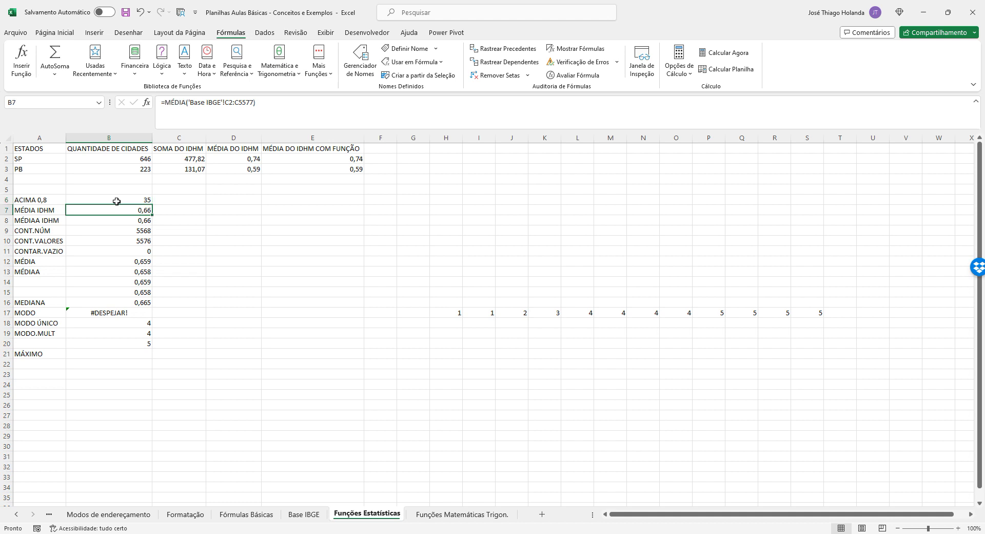
key("Down")
key("Down")
key("Down")
key("Down")
key("Down")
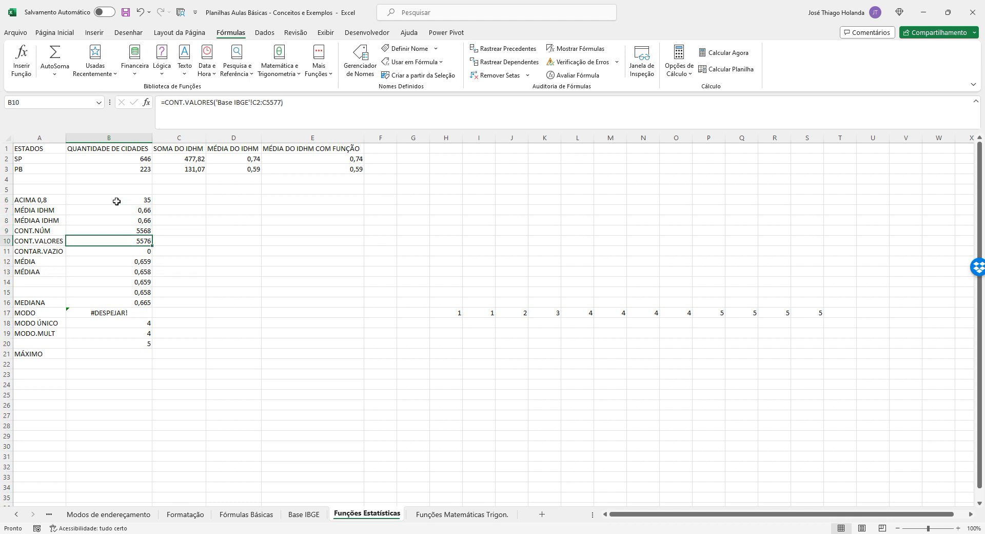
key("Down")
key("Down")
key("Down")
key("Down")
key("Down")
key("Down")
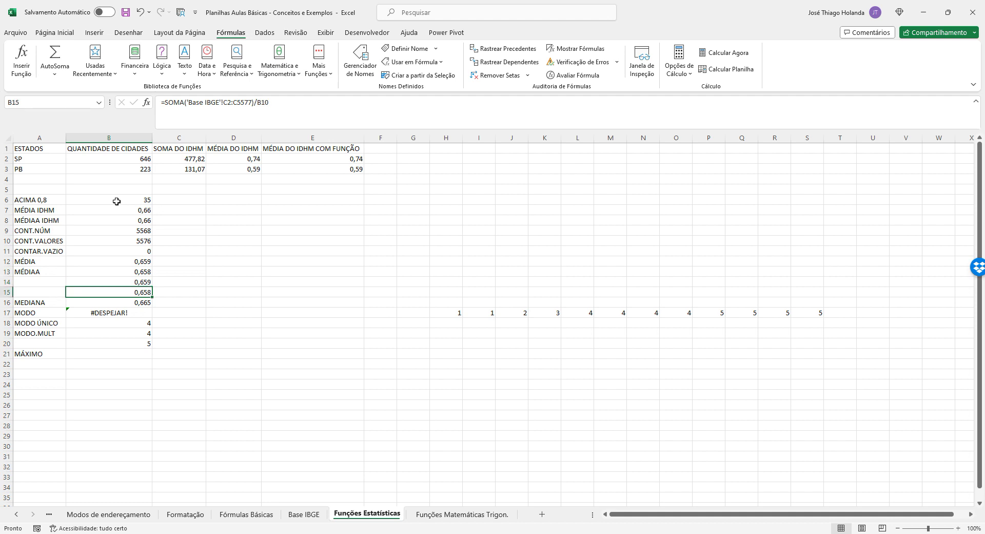
key("Down")
key("Down")
key("Down")
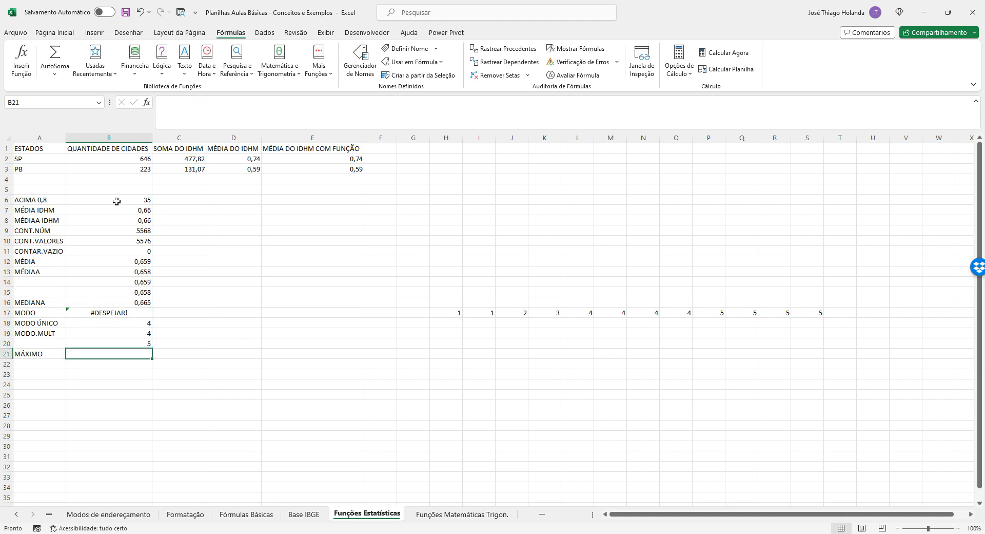
key("Up")
key("Up")
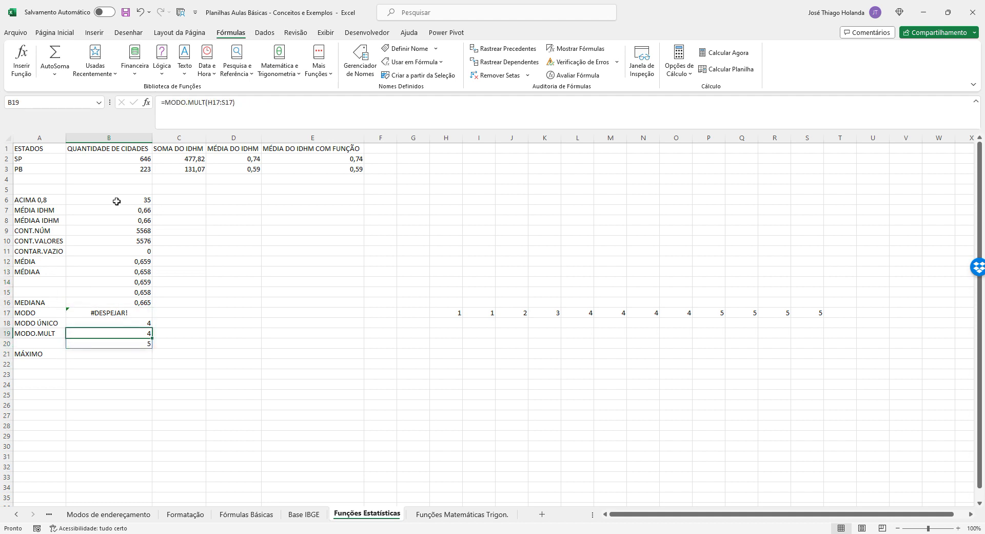
key("Down")
key("Down")
Clear the label in A21 and enter MÁXIMO in cell A23 instead
key("Left")
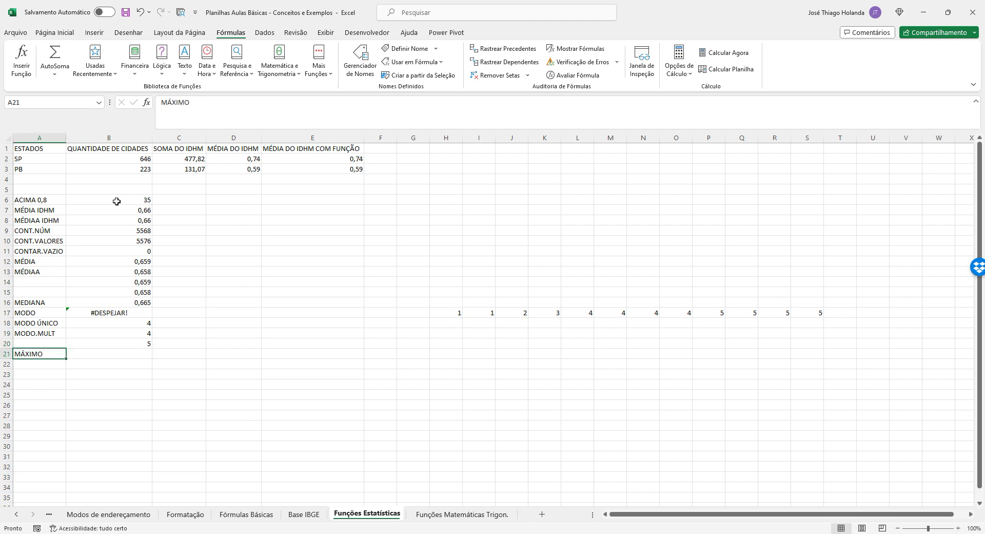
key("Delete")
key("Down")
key("Down")
type("M")
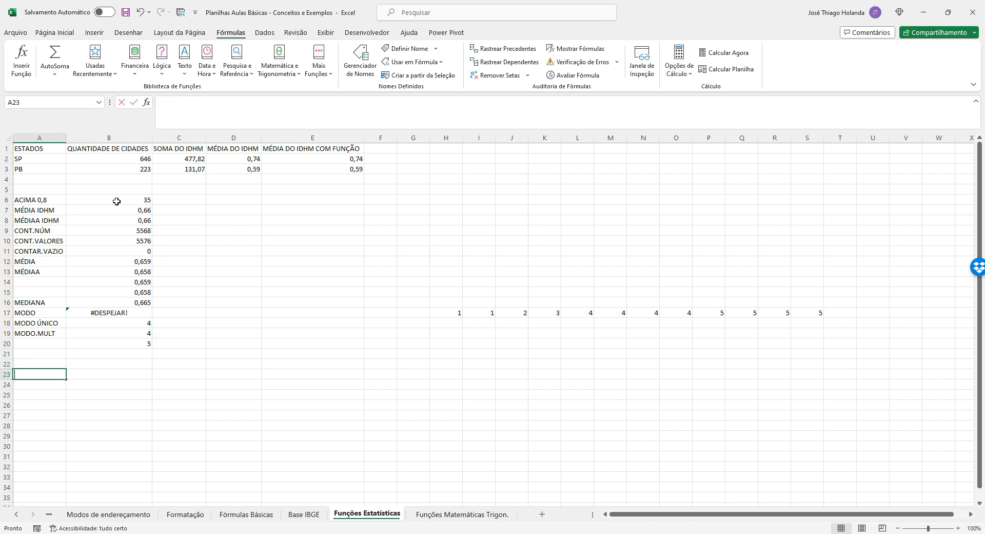
type("ÁXIMO")
key("BackSpace")
key("BackSpace")
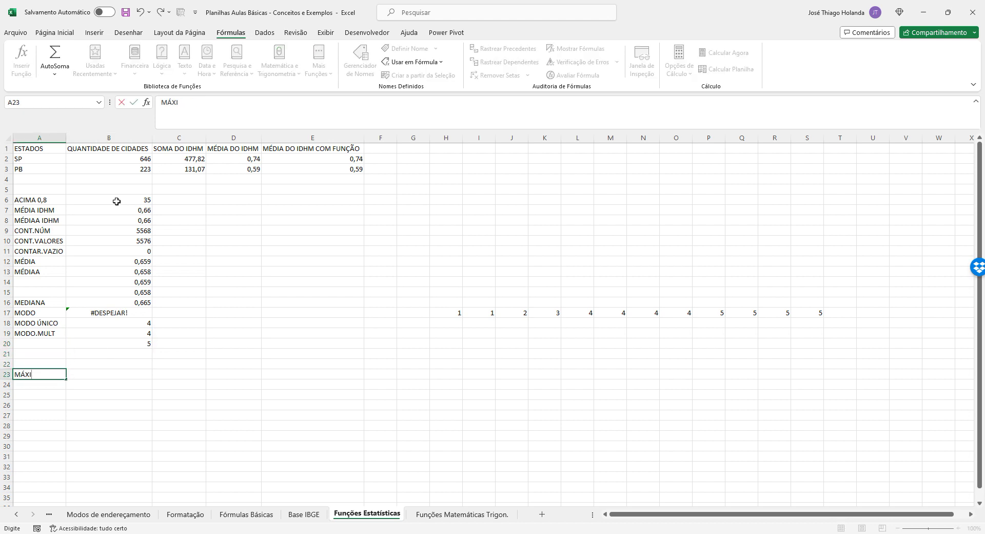
type("MO")
key("Tab")
Enter the formula =MÁXIMO('Base IBGE'!C2:C5577) in cell B23
type("=")
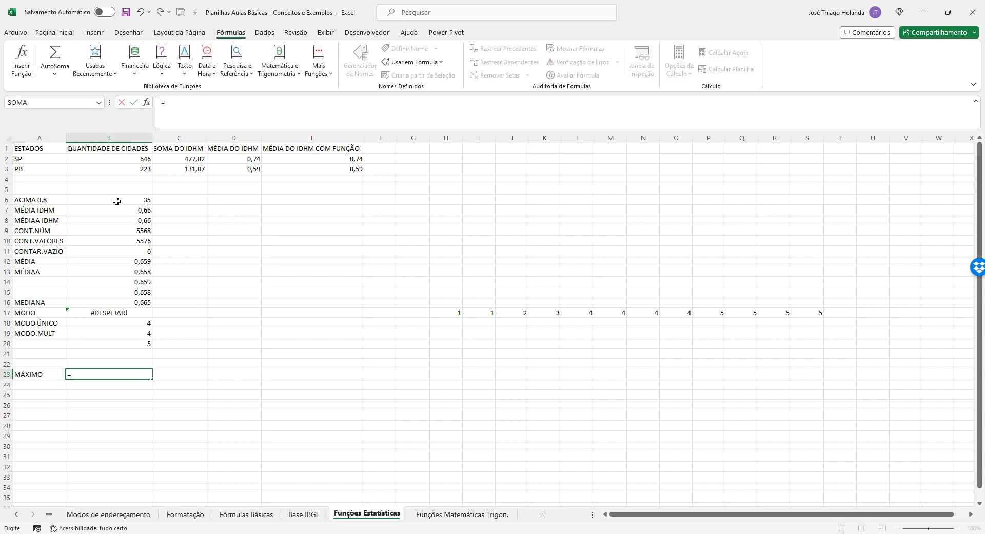
type("MÁXIMO(")
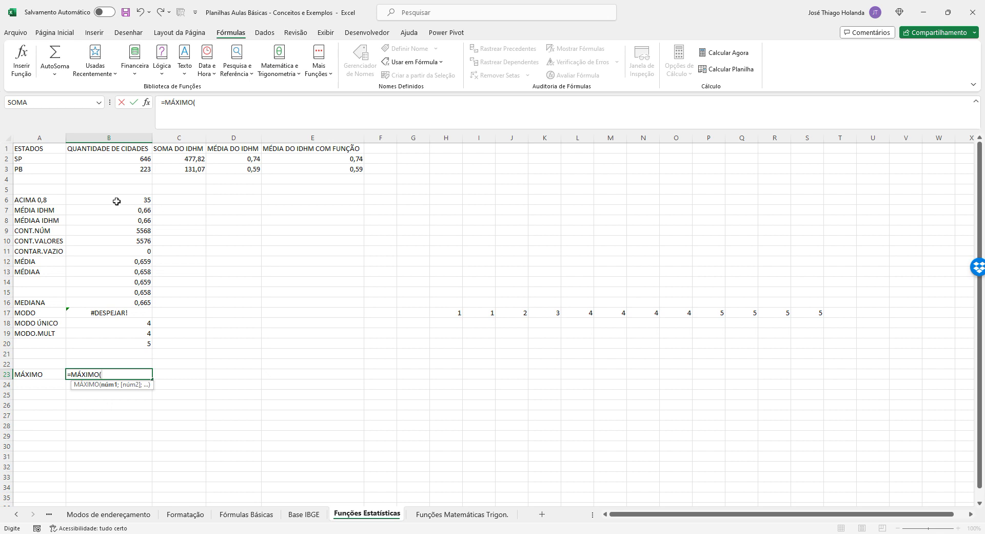
left_click(309, 514)
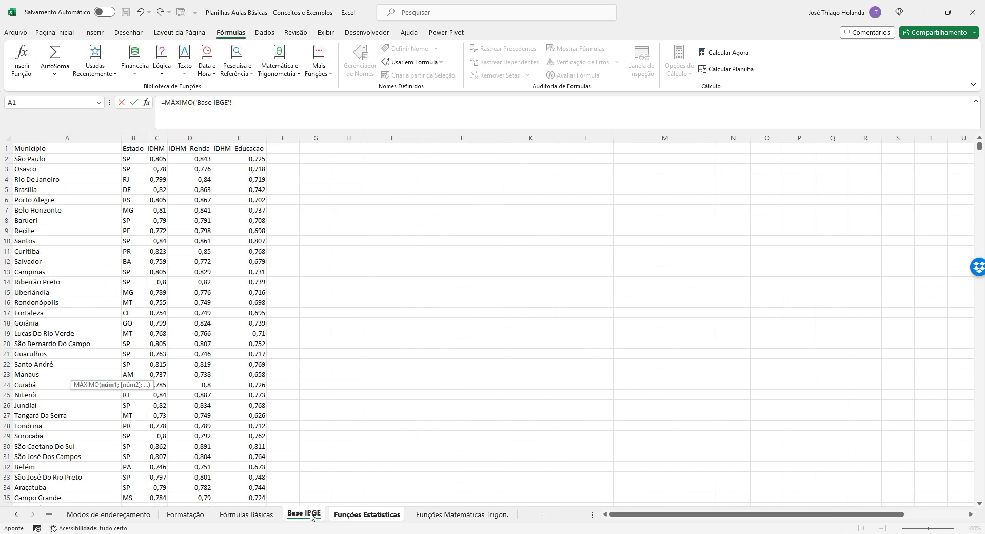
left_click_drag(160, 163, 157, 272)
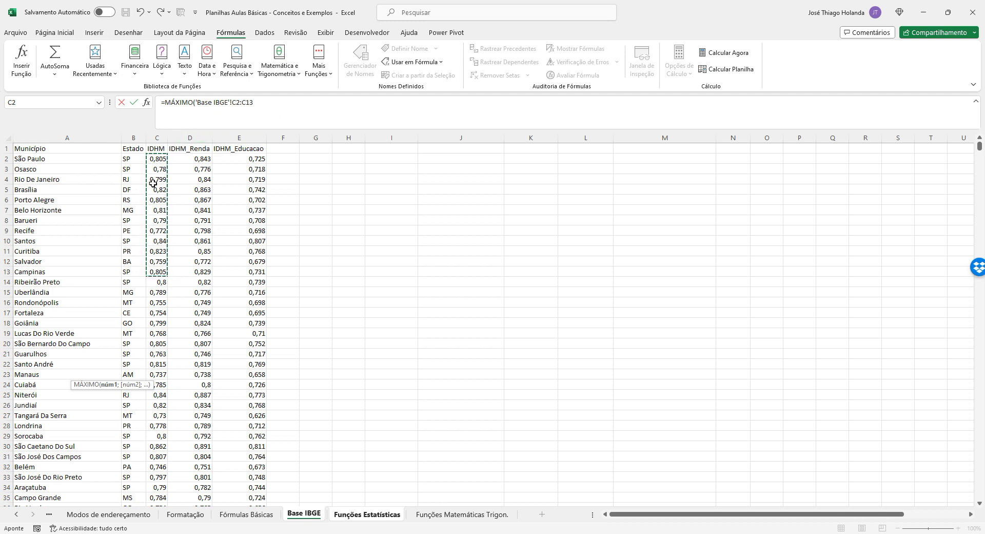
left_click(277, 106)
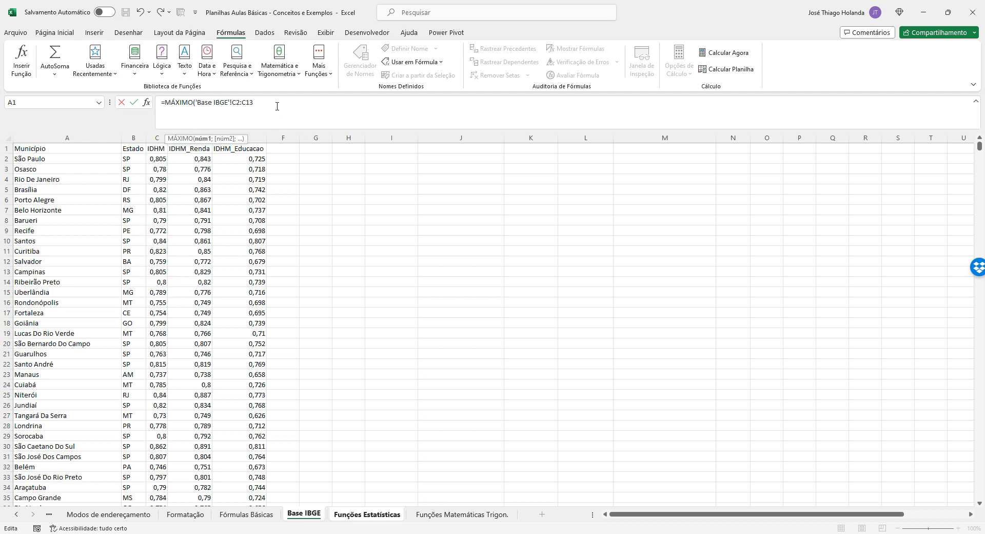
key("BackSpace")
key("BackSpace")
type("5577)")
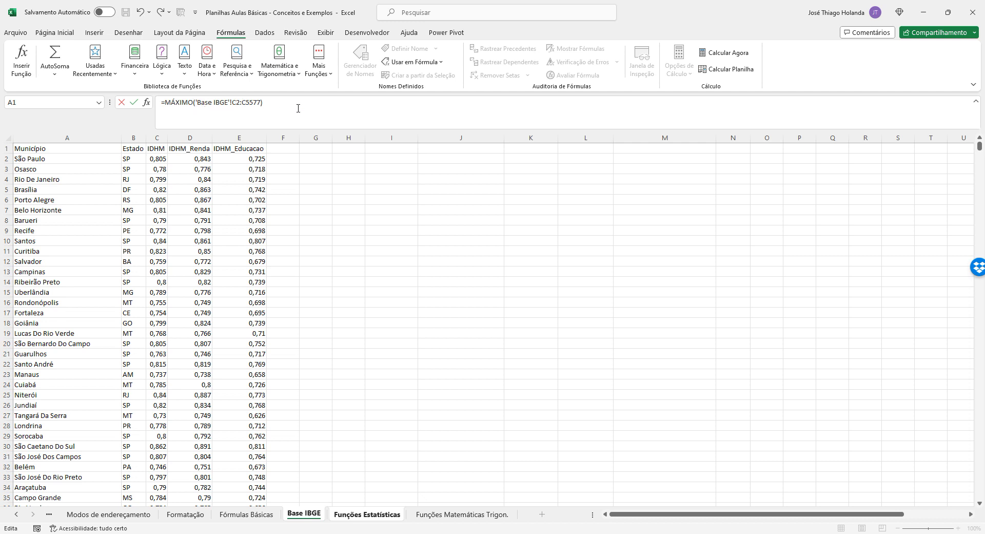
key("Return")
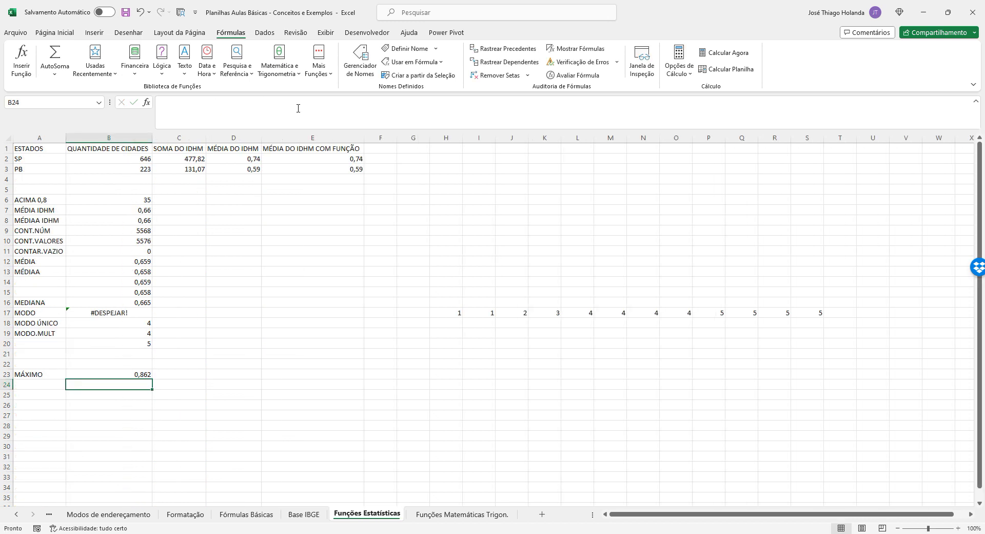
left_click(132, 372)
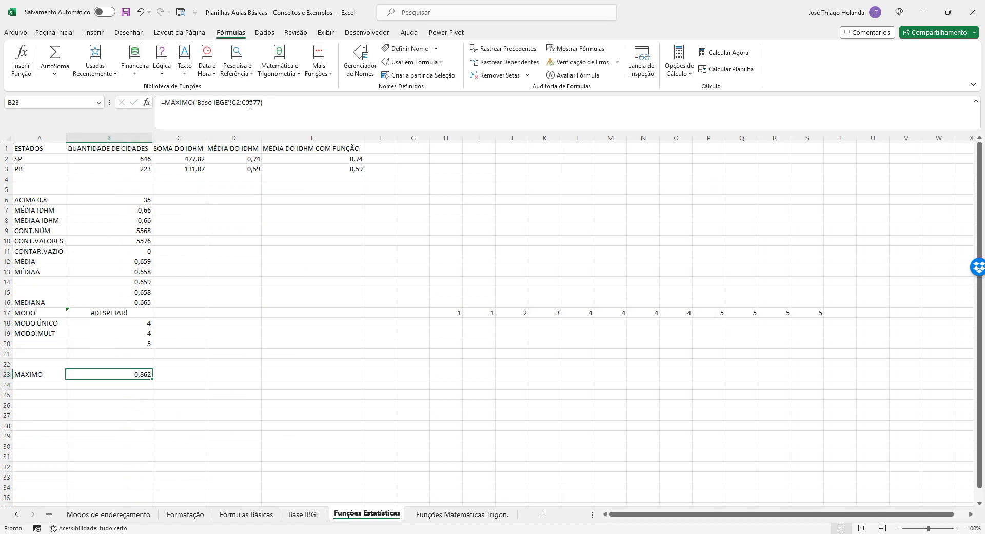
Enter the label MÍNIMO in cell A24, below MÁXIMO
left_click(48, 386)
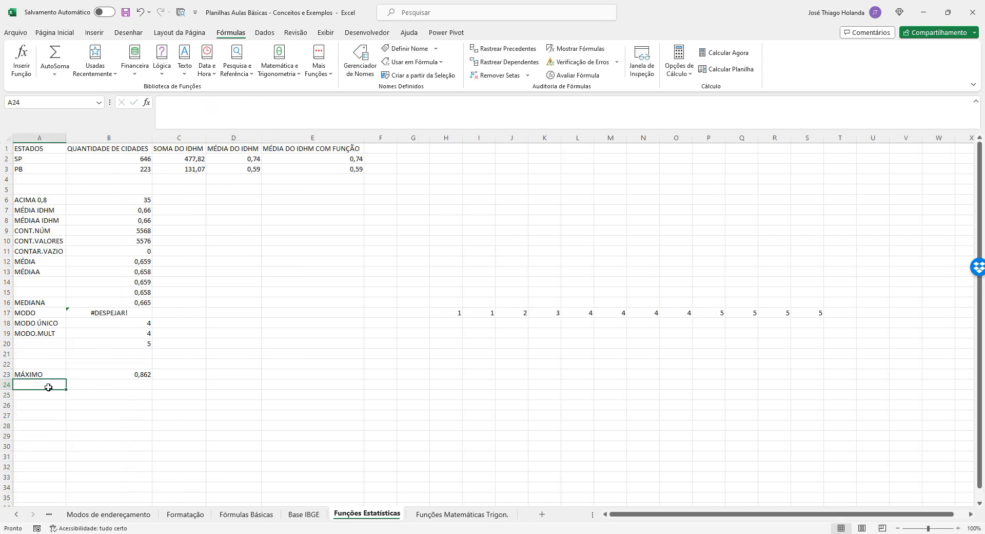
type("ÍNIMO")
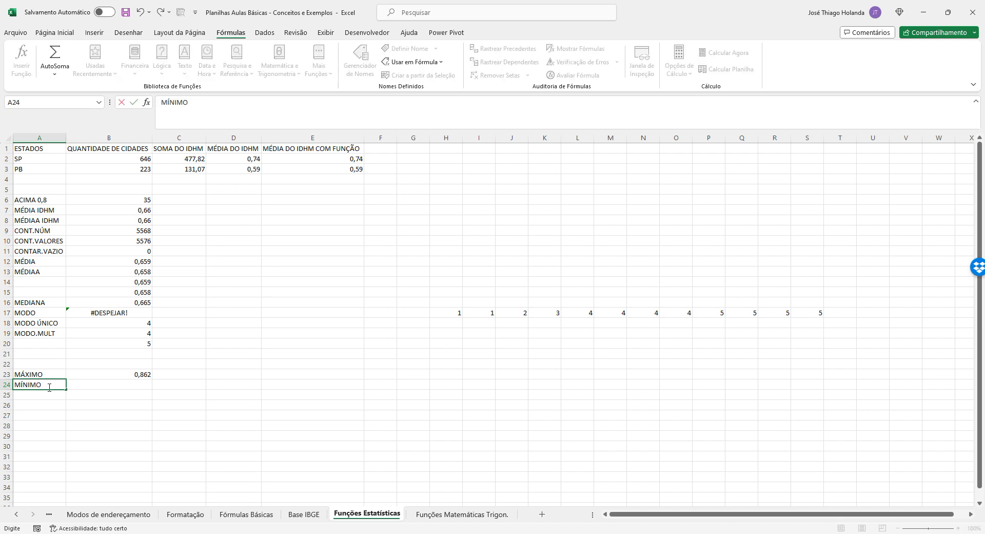
key("Up")
Enter the formula =MÍNIMO('Base IBGE'!C2:C5577) in cell B24 and check it
key("Right")
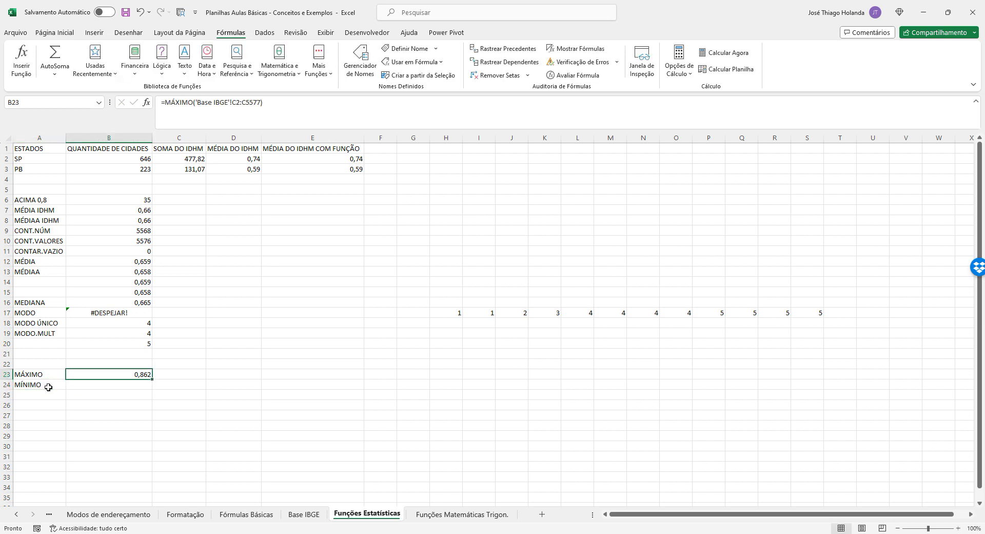
key("Down")
type("=")
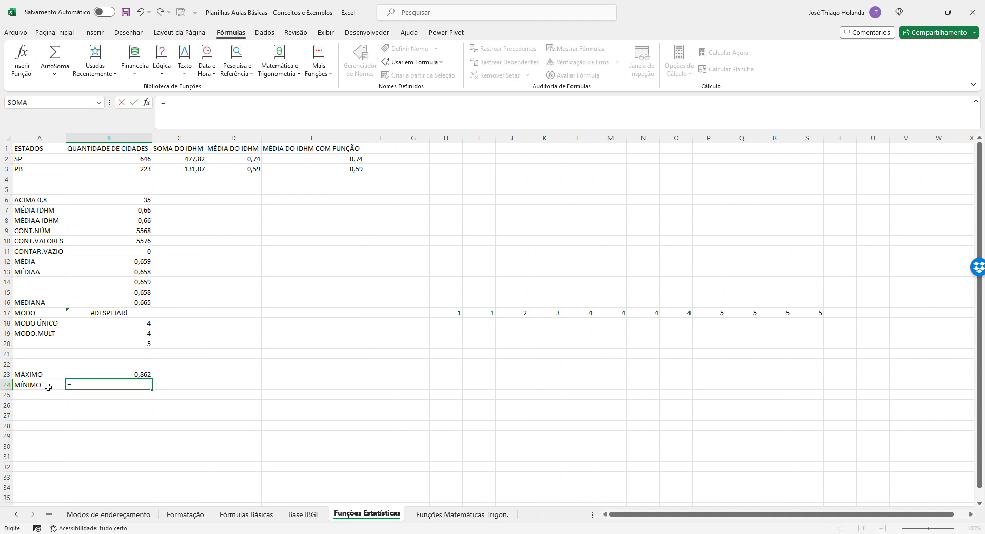
type("MÍNIMO(")
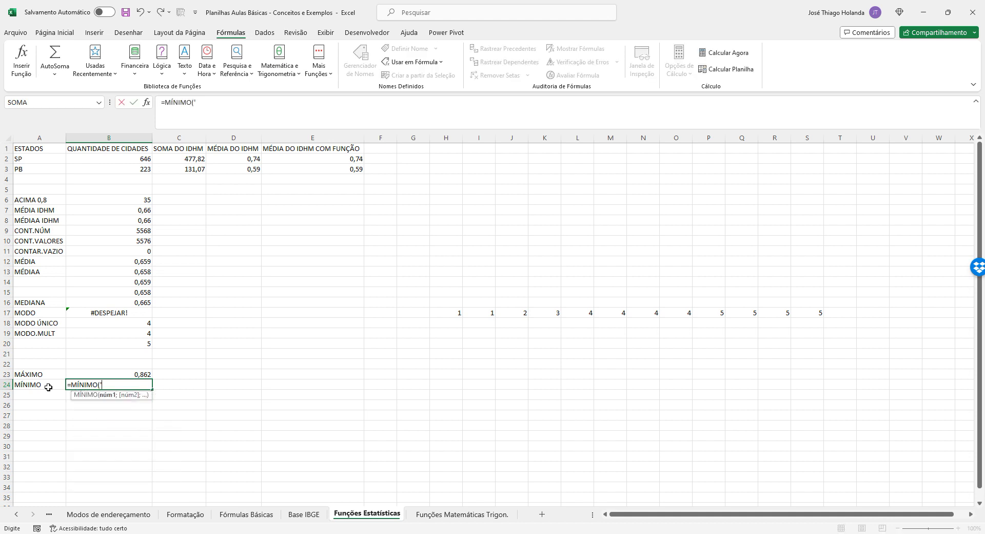
type("'b")
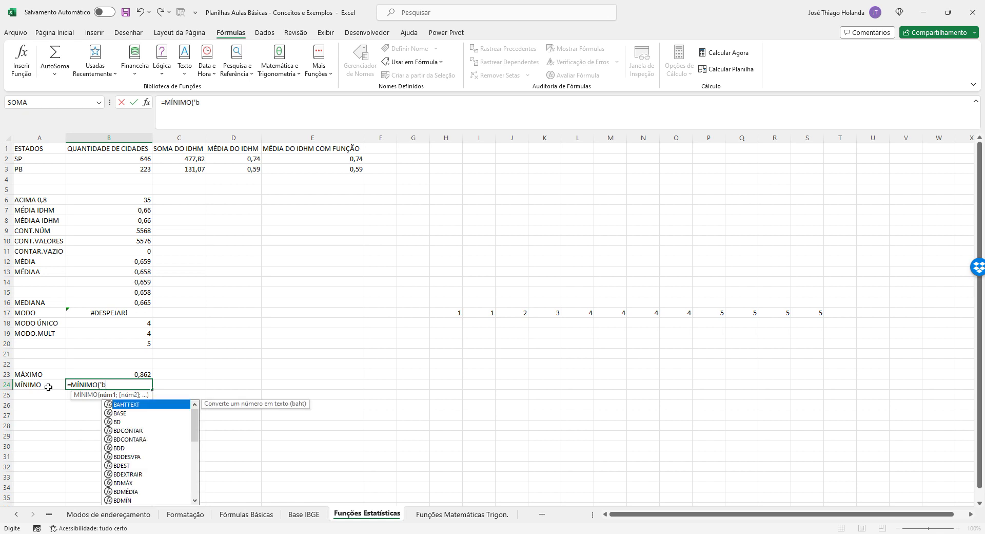
type("AS")
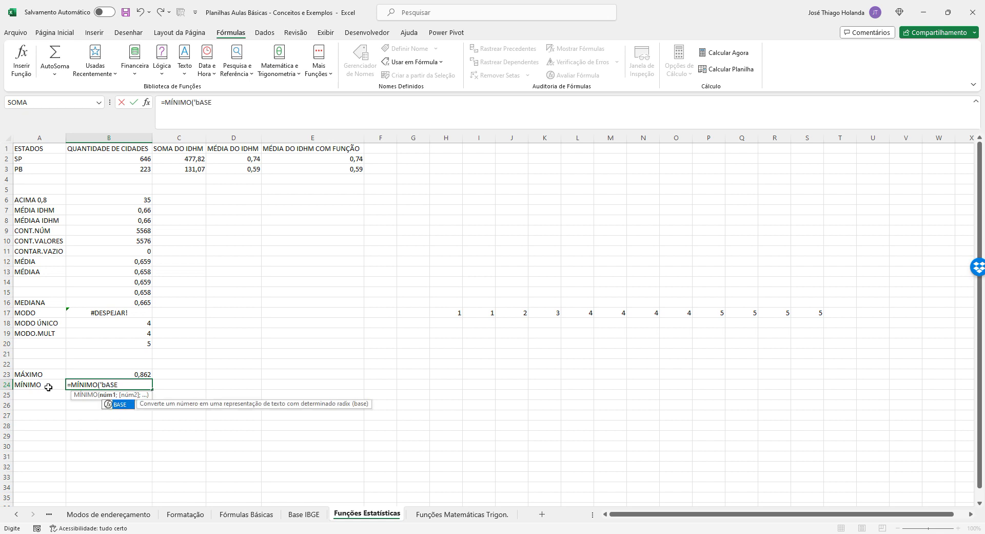
type("E")
key("BackSpace")
key("BackSpace")
key("BackSpace")
key("BackSpace")
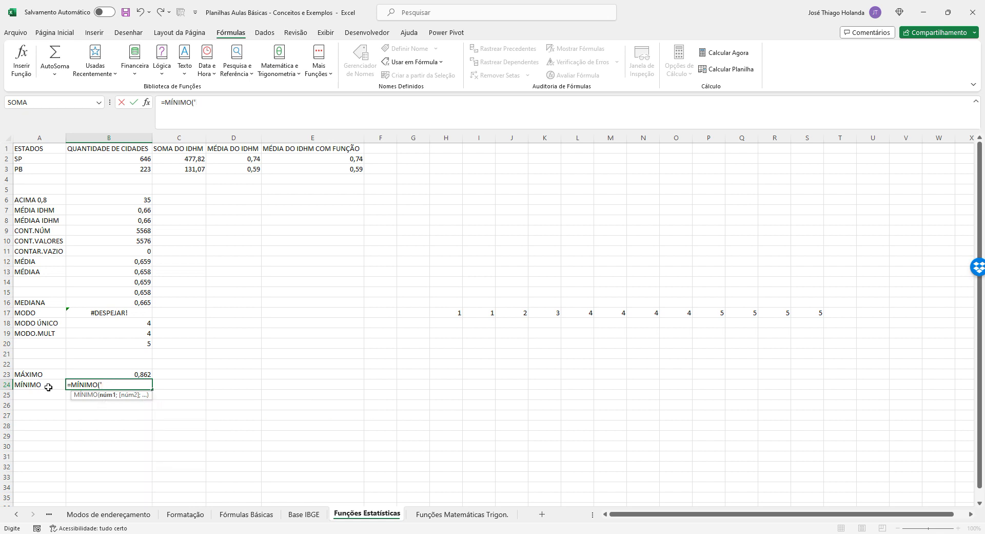
type("Base")
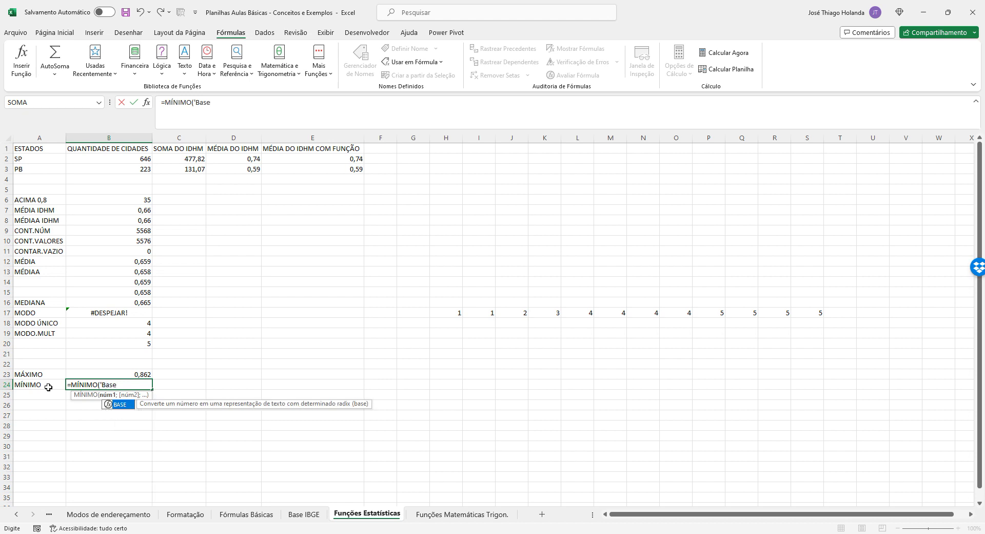
type(" IB")
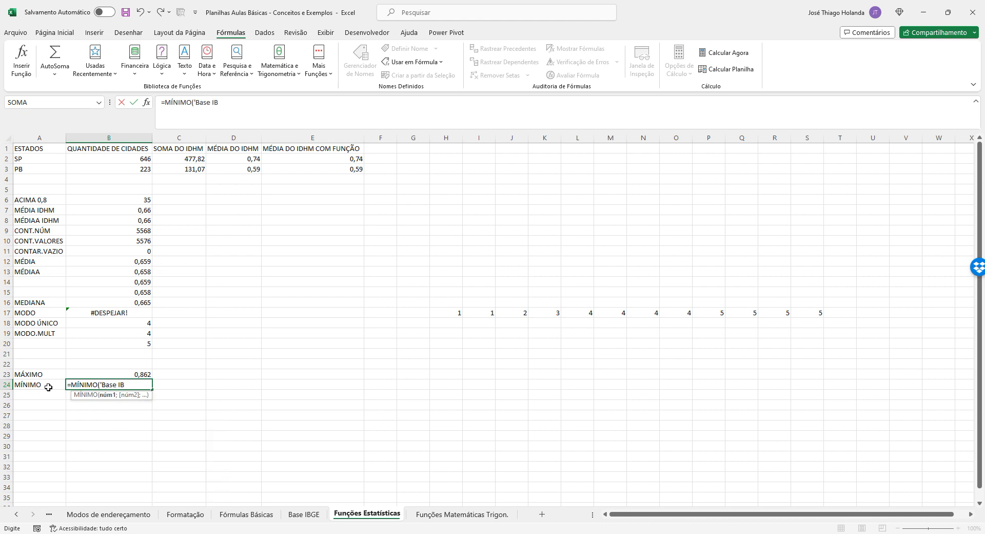
type("GE'!c2:c5577")
key("Return")
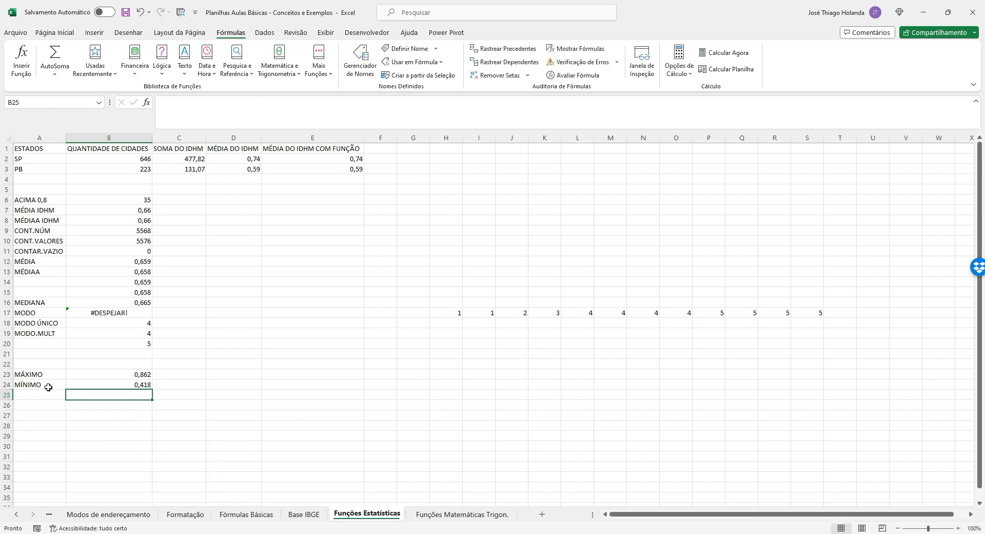
key("Up")
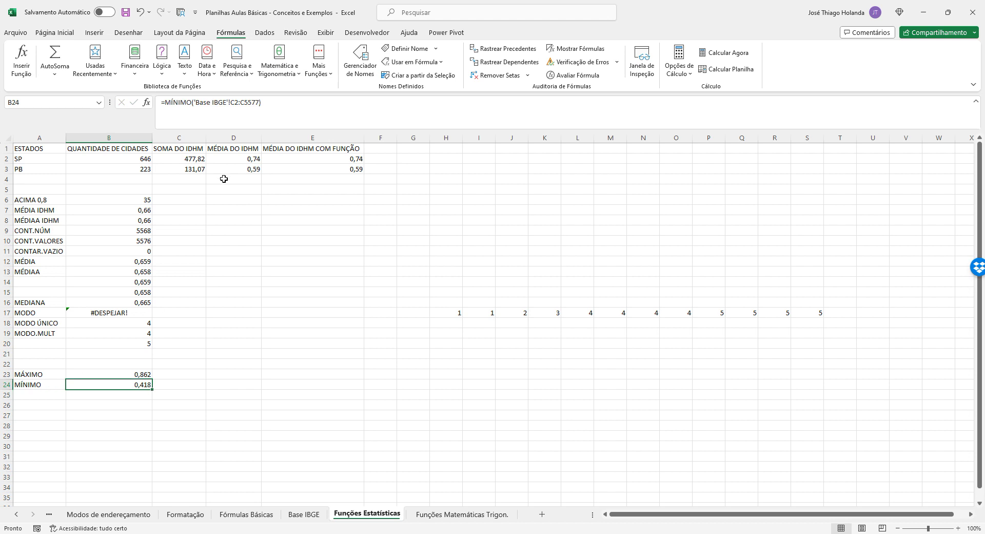
left_click(32, 392)
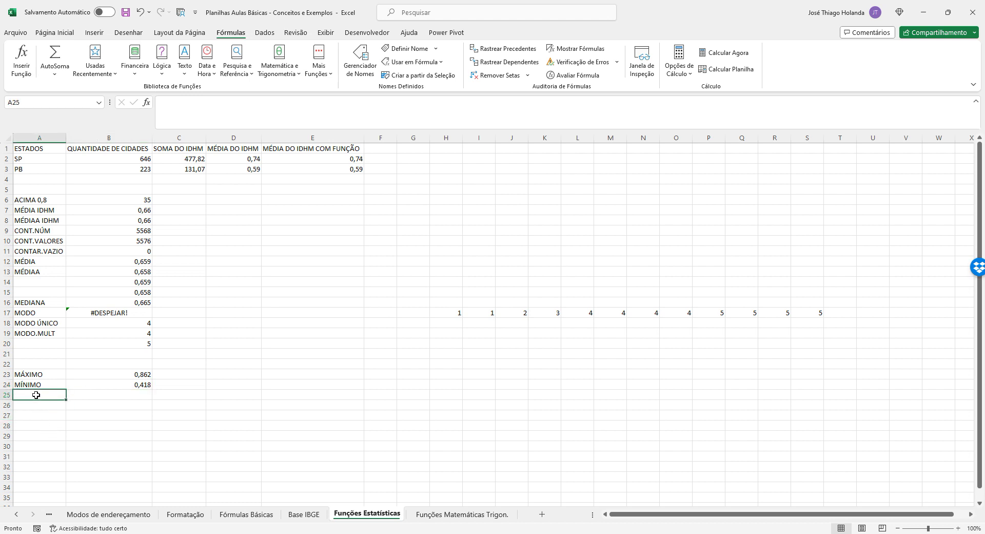
Enter the labels MAIOR in cell A25 and MENOR in cell A26, below MÍNIMO
type("mmmm")
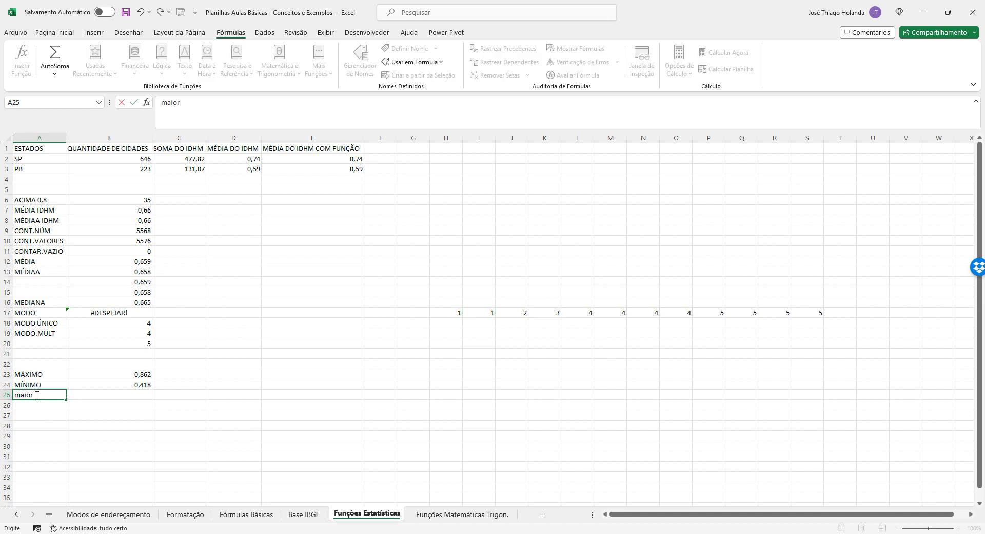
key("BackSpace")
key("BackSpace")
key("BackSpace")
key("BackSpace")
type("MAIOR")
key("Return")
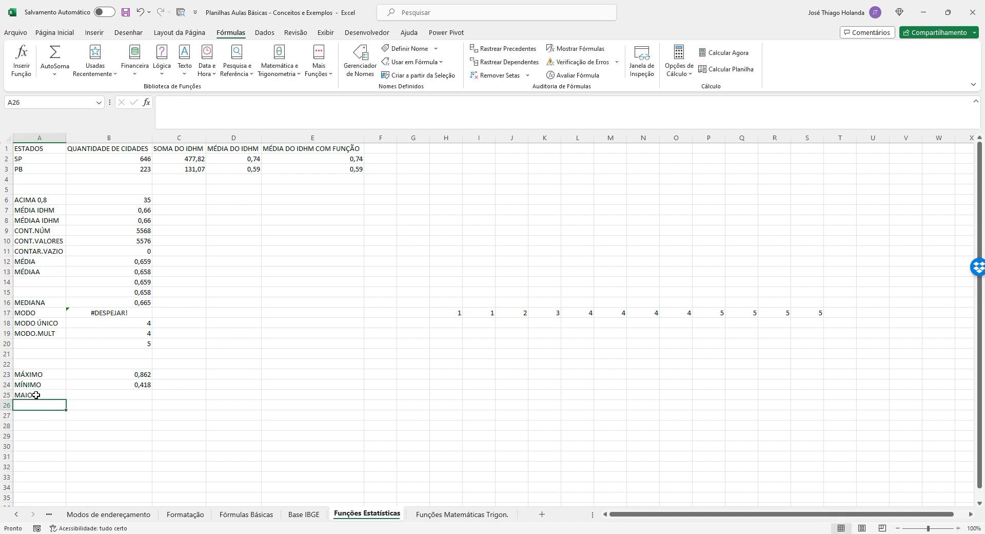
type("MENOR")
key("Up")
Enter =MAIOR('Base IBGE'!C2:C5577;1) in cell B25 and compare it with the MÁXIMO formula in B23
key("Right")
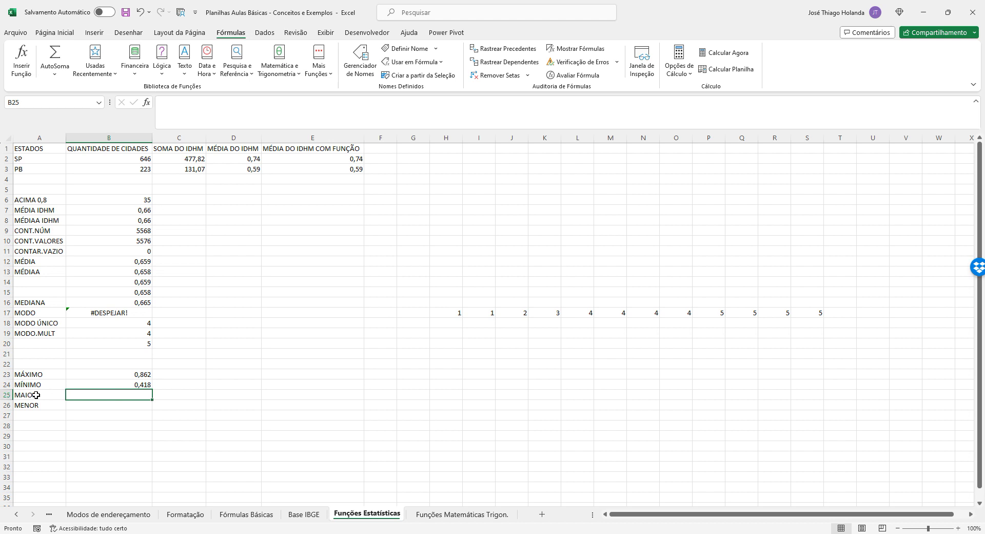
type("=MAIOR")
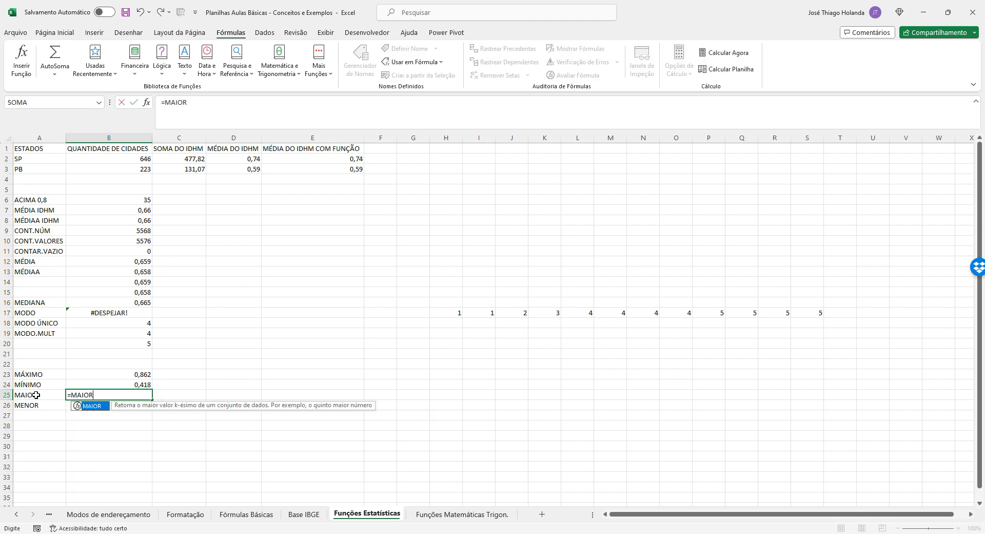
type("(")
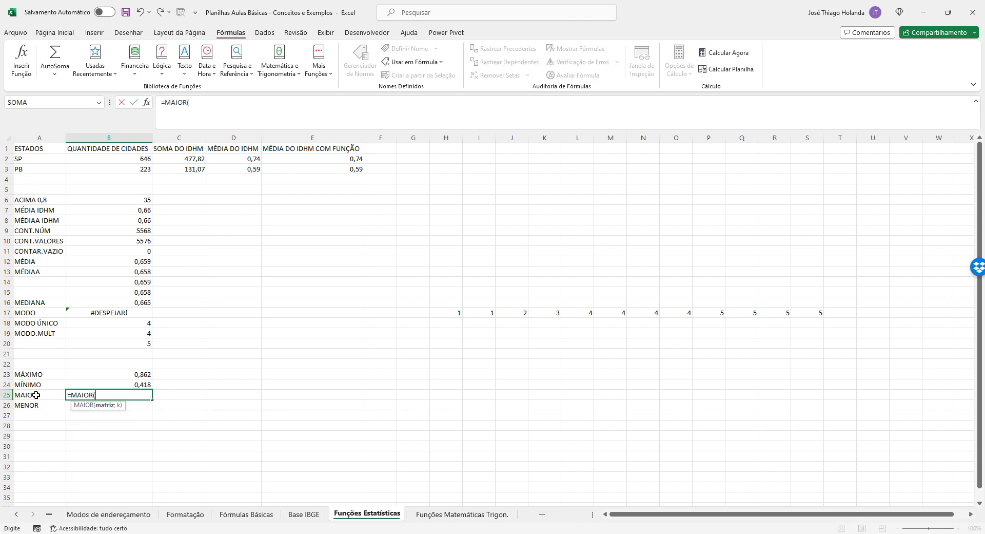
left_click(309, 516)
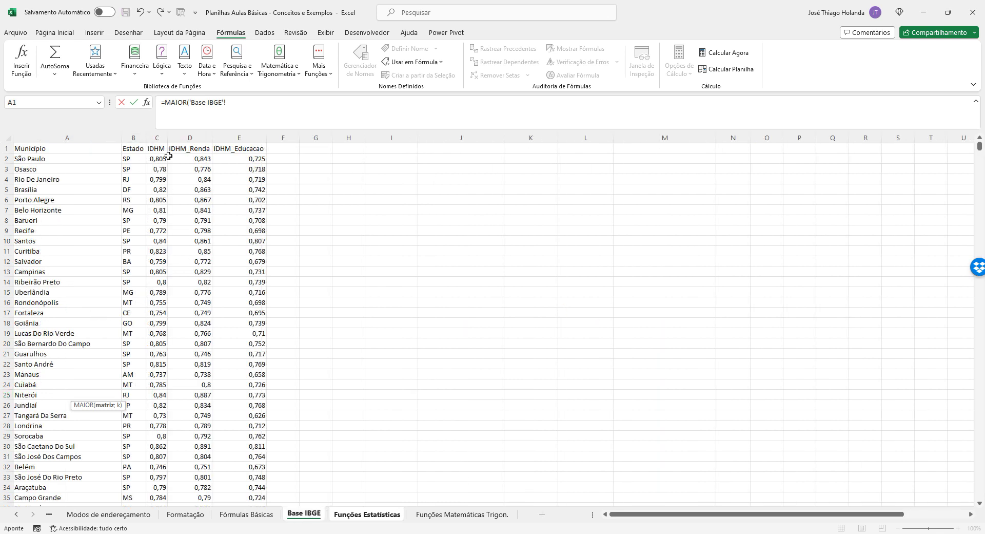
left_click_drag(156, 159, 154, 310)
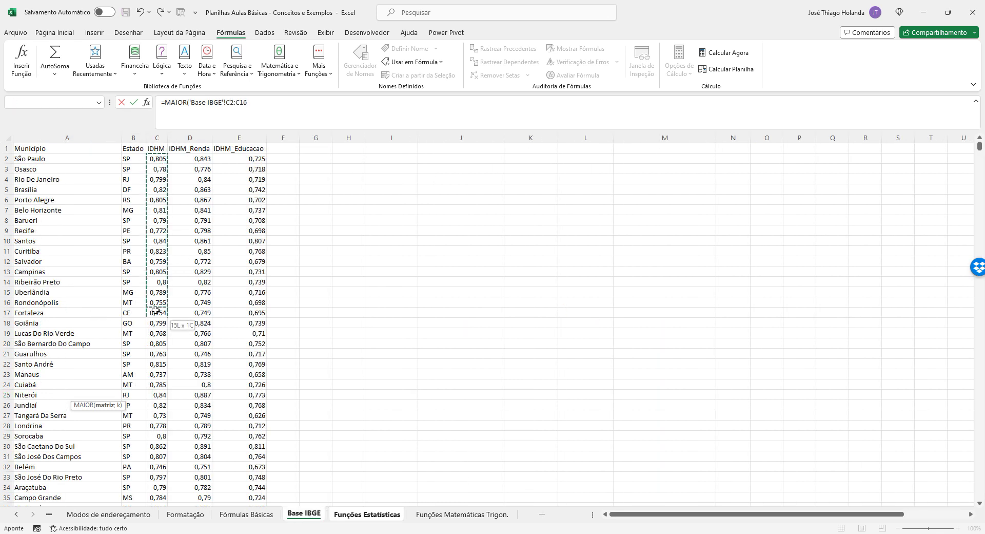
left_click(252, 114)
key("BackSpace")
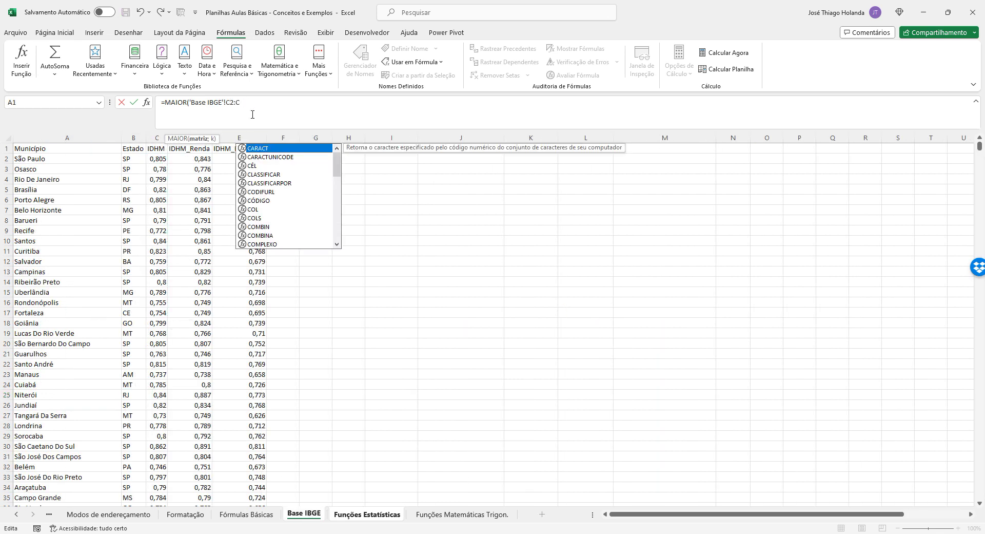
type("5577")
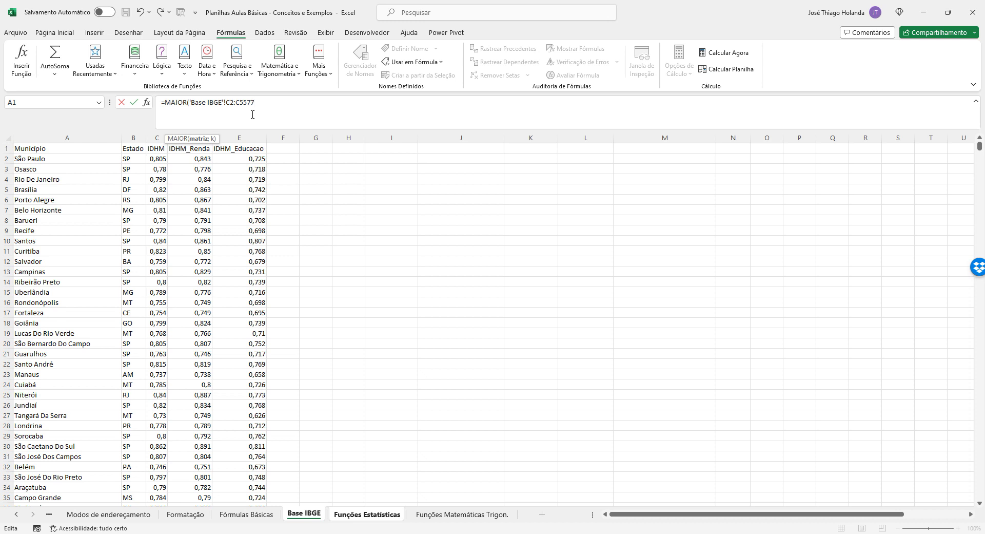
type(";1")
key("Return")
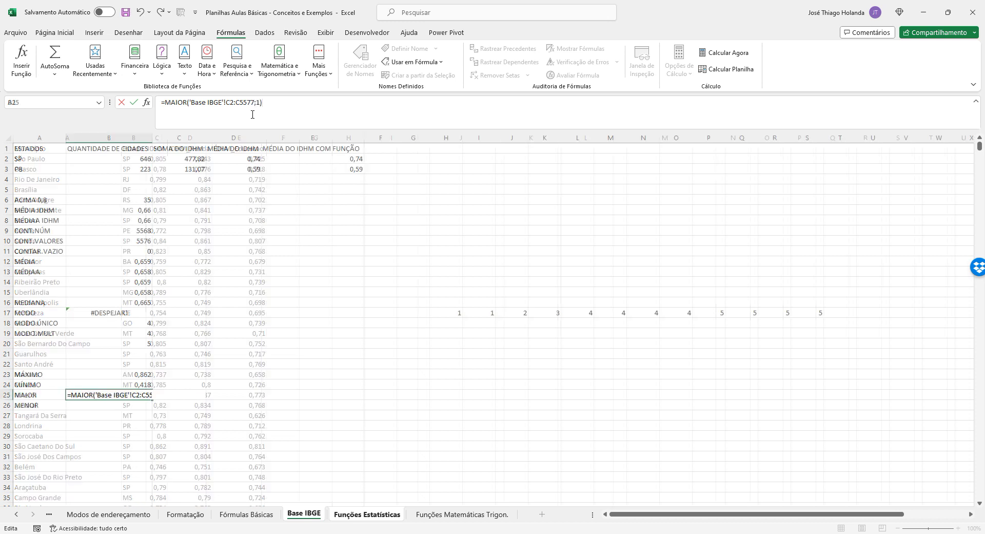
left_click(126, 396)
left_click(139, 367)
left_click(141, 377)
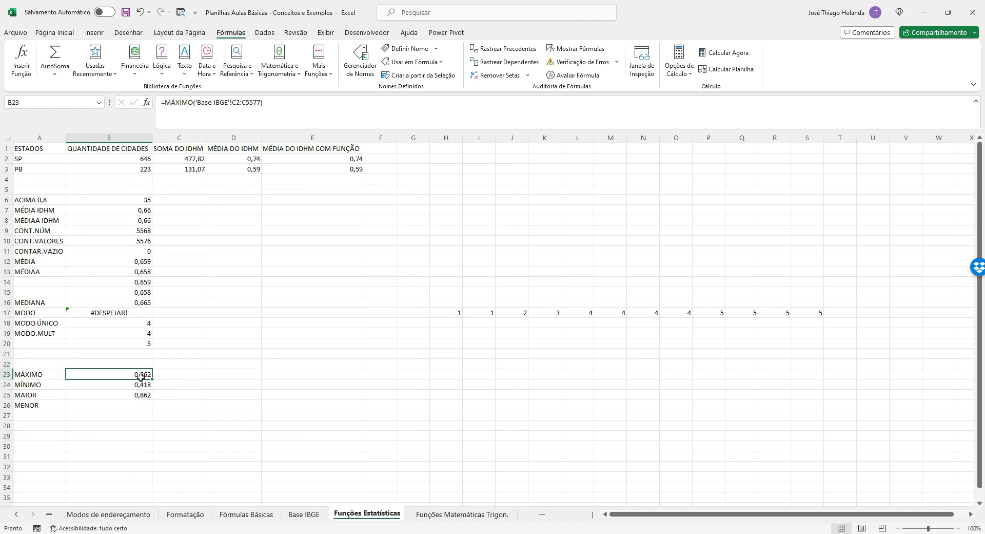
Set the k argument of the MAIOR formula in cell B25 to 2
left_click(140, 397)
left_click(283, 103)
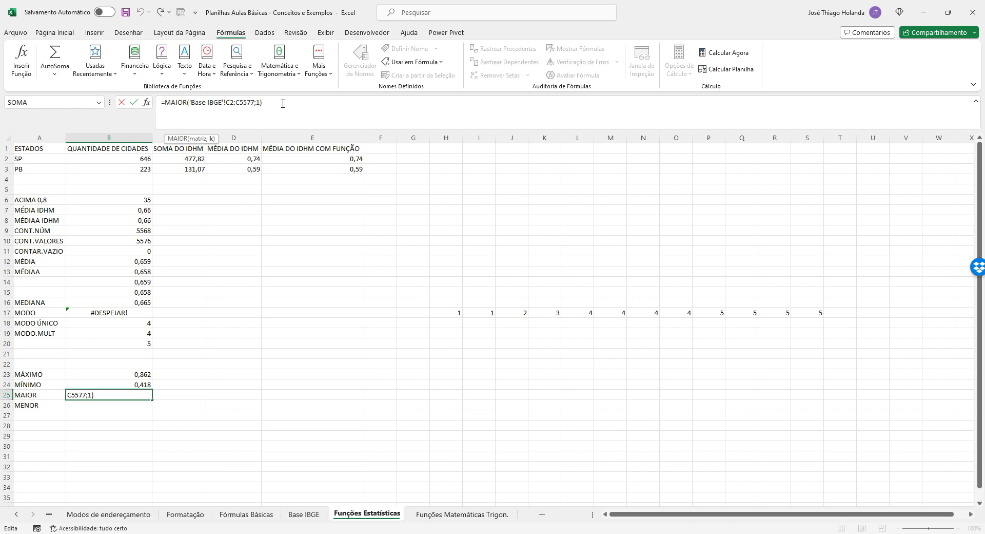
key("Return")
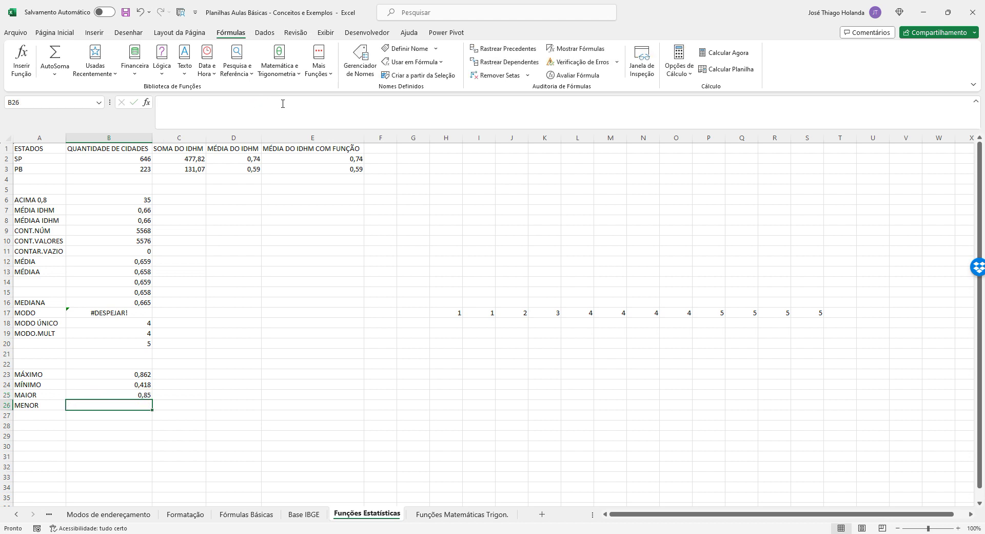
key("Up")
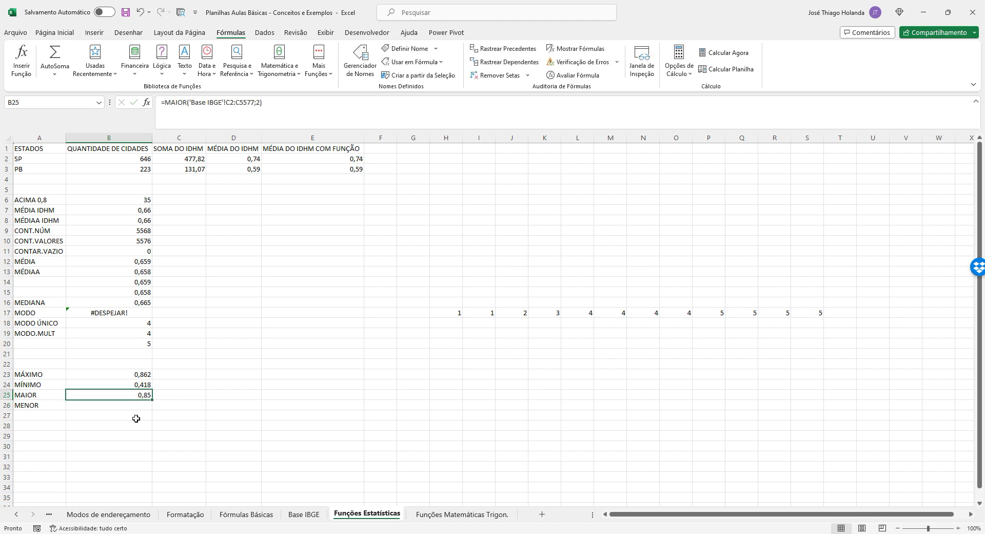
Enter the formula =MENOR('Base IBGE'!C2:C5577;2) in cell B26 and check it
left_click(126, 405)
type("=")
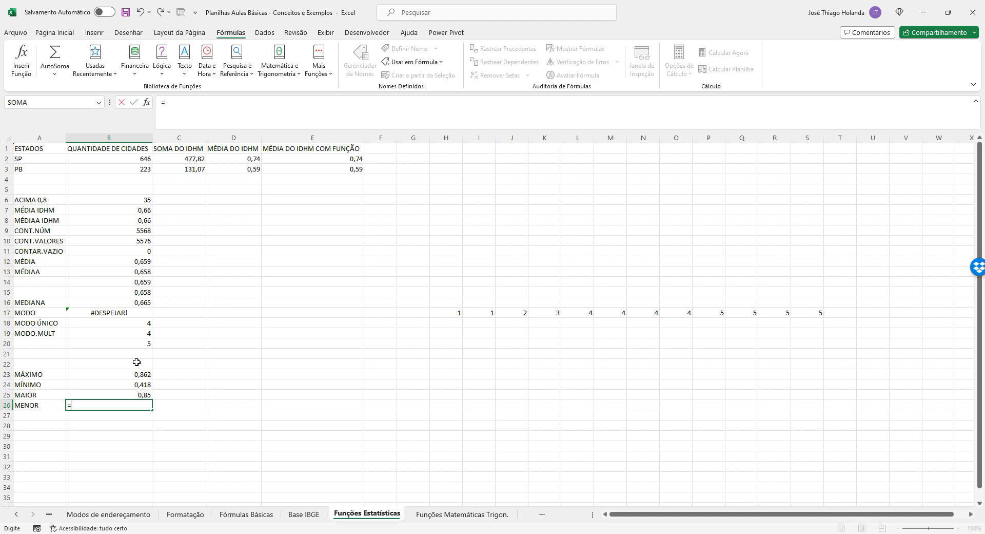
type("MENOR(")
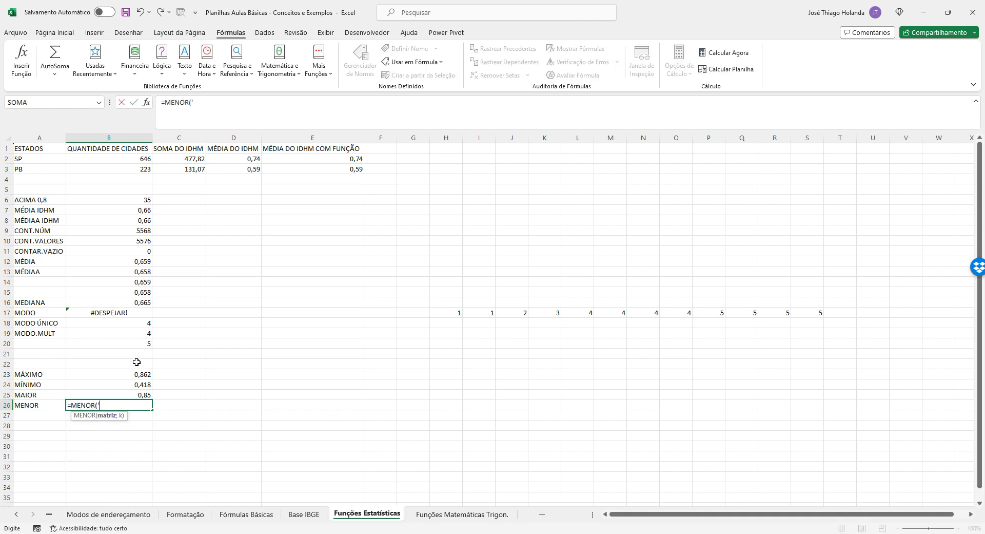
type("'Baase")
key("BackSpace")
key("BackSpace")
key("BackSpace")
type("se IBGE'!c2:c5577")
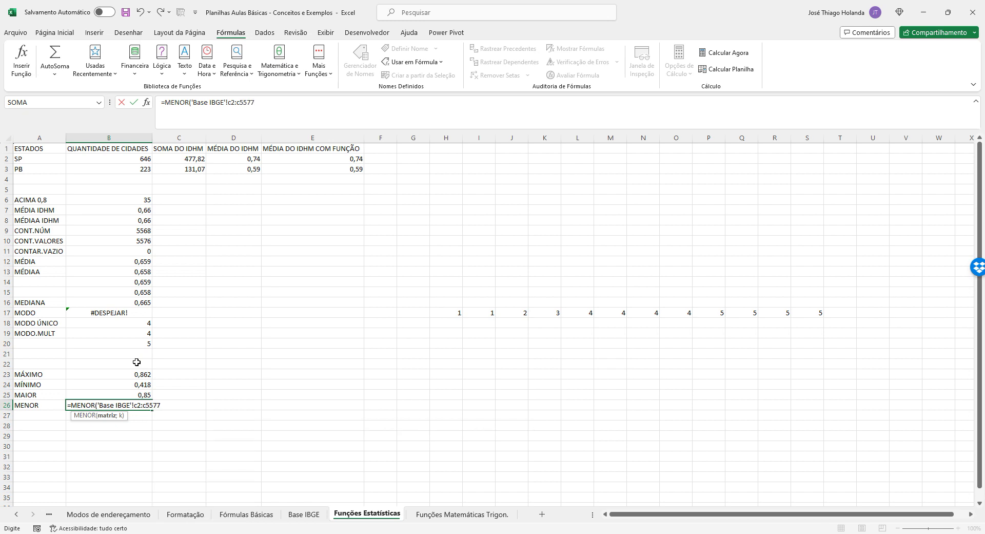
type(";2)")
key("Return")
key("Up")
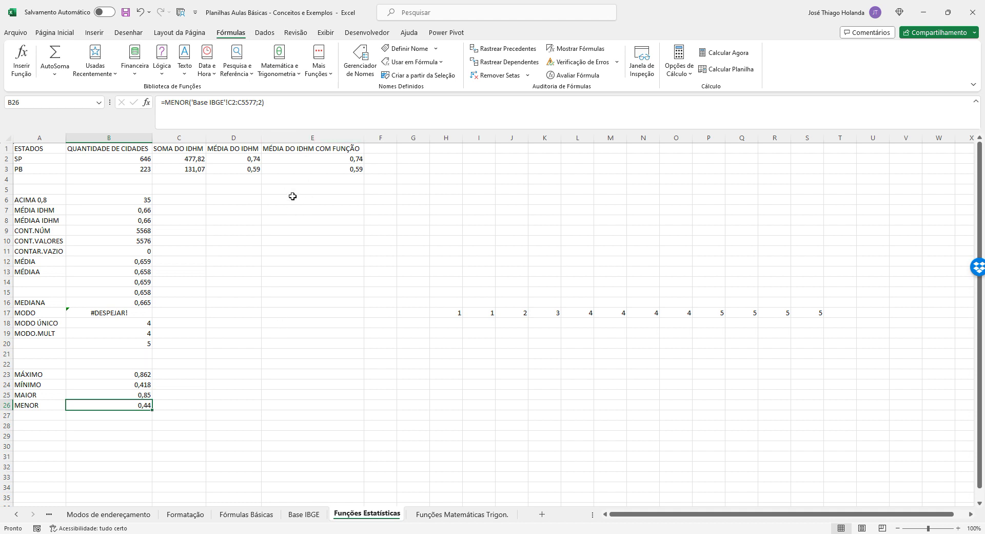
Look through the Matemática e Trigonometria, Estatística and Data e Hora function lists without inserting anything
left_click(322, 74)
left_click(278, 64)
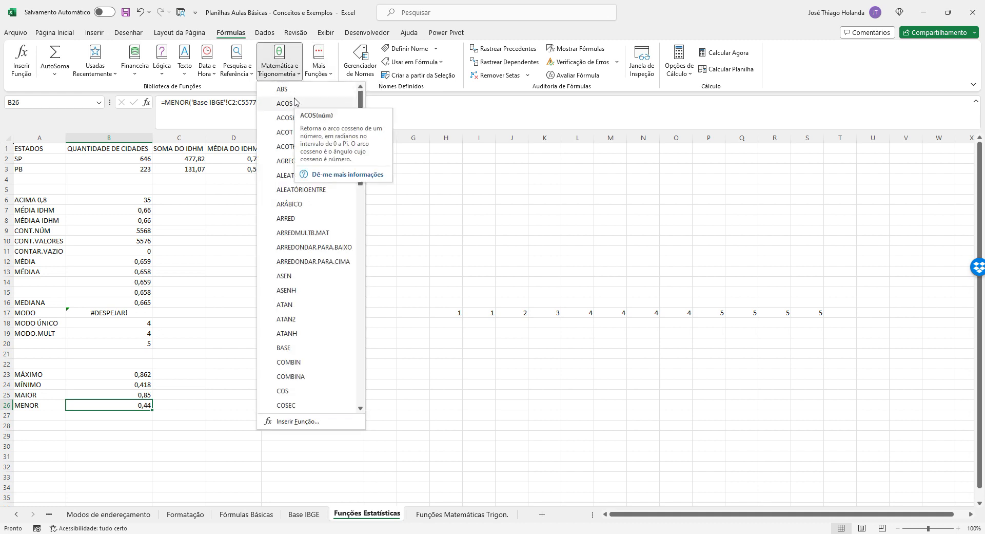
left_click(322, 75)
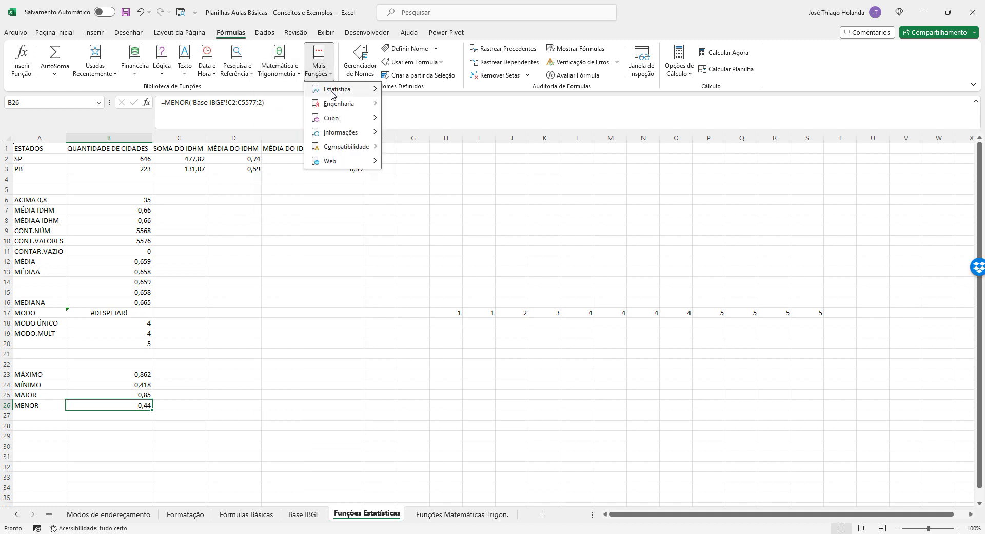
mouse_move(335, 92)
scroll(433, 272, "down", 15)
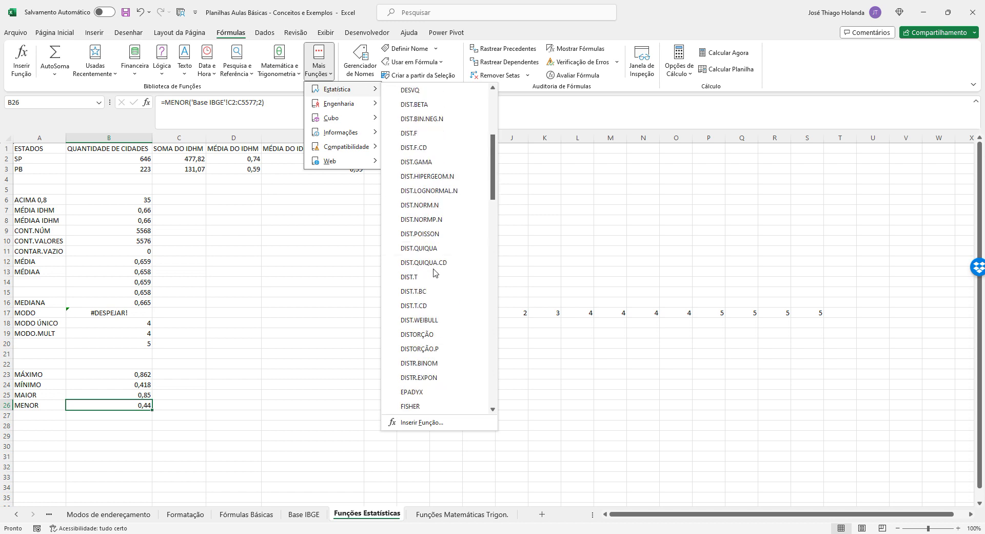
left_click(241, 77)
left_click(207, 72)
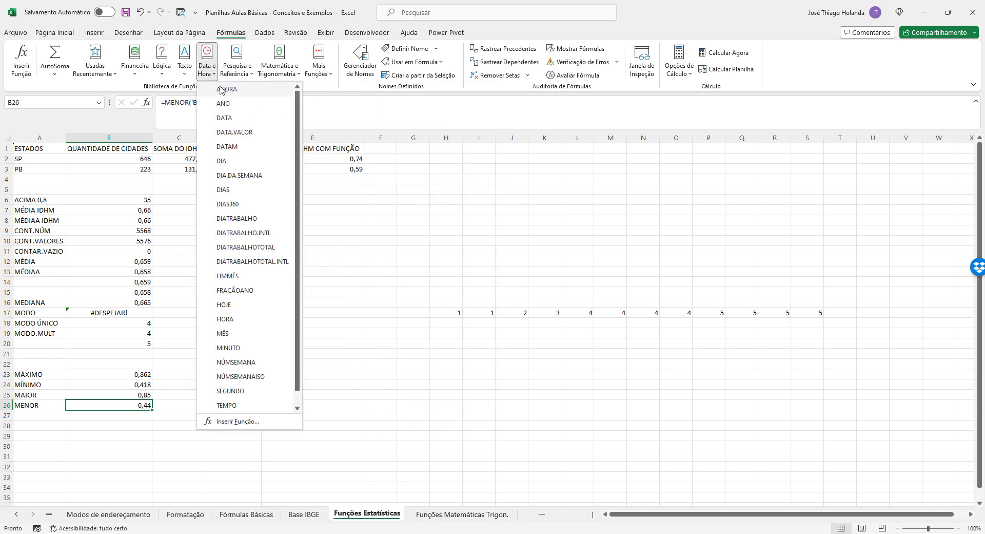
left_click(409, 386)
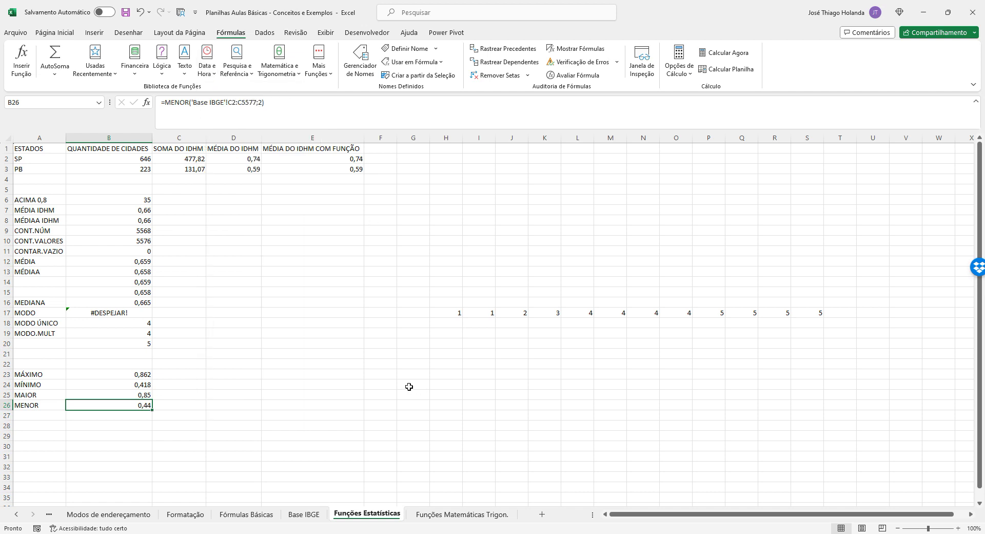
Rename the Funções Estatísticas sheet as Funções Estatísticas e Mat. Tri
left_click(468, 517)
left_click(368, 515)
left_click(197, 157)
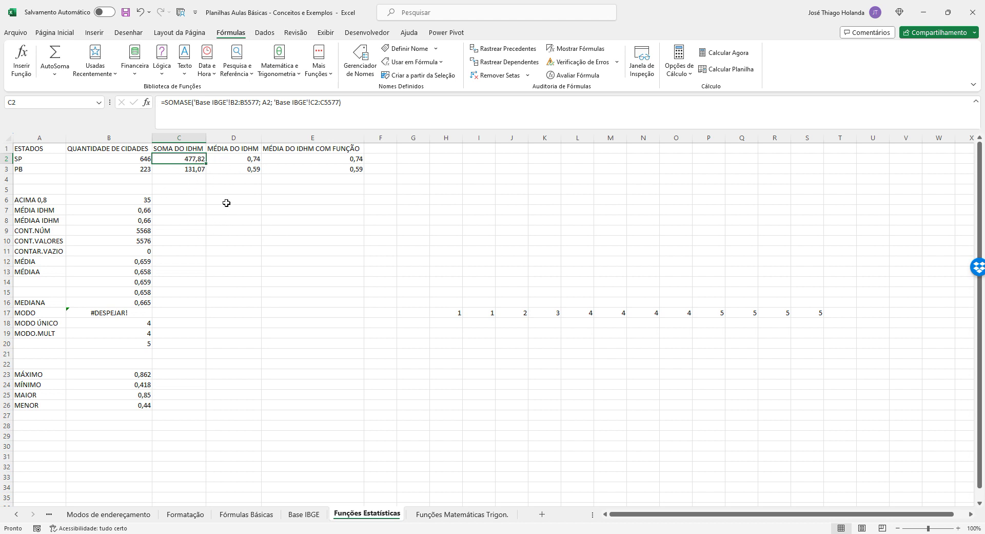
double_click(390, 514)
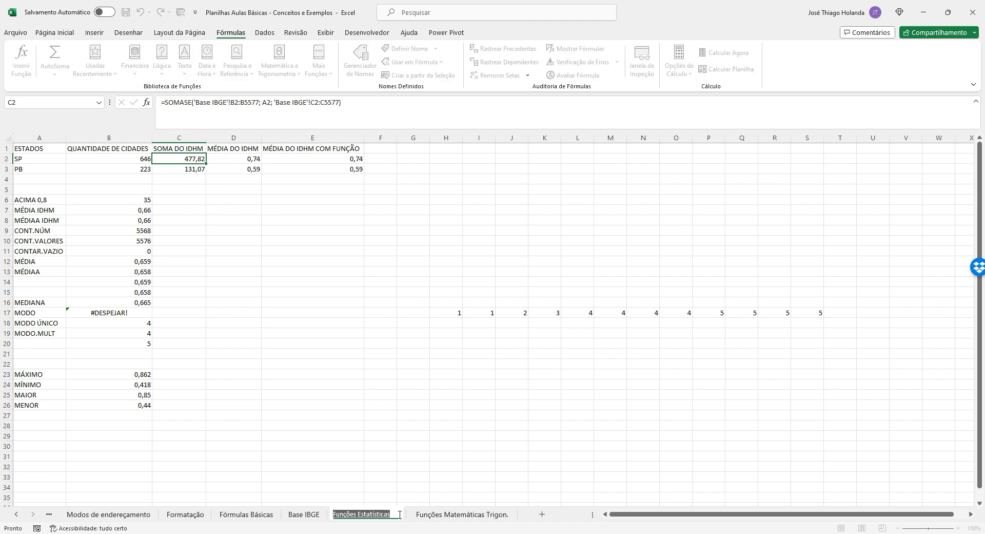
left_click(399, 514)
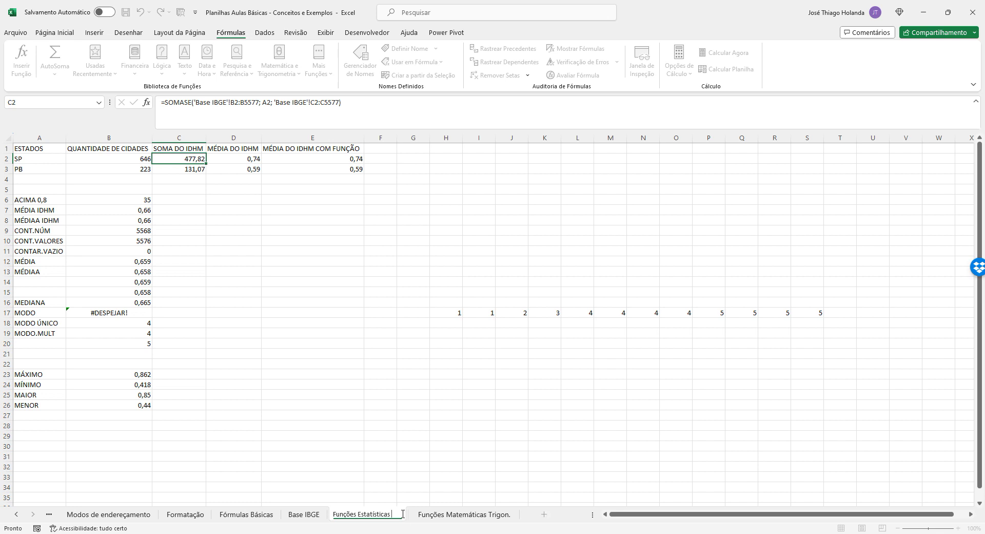
type("e Matemá")
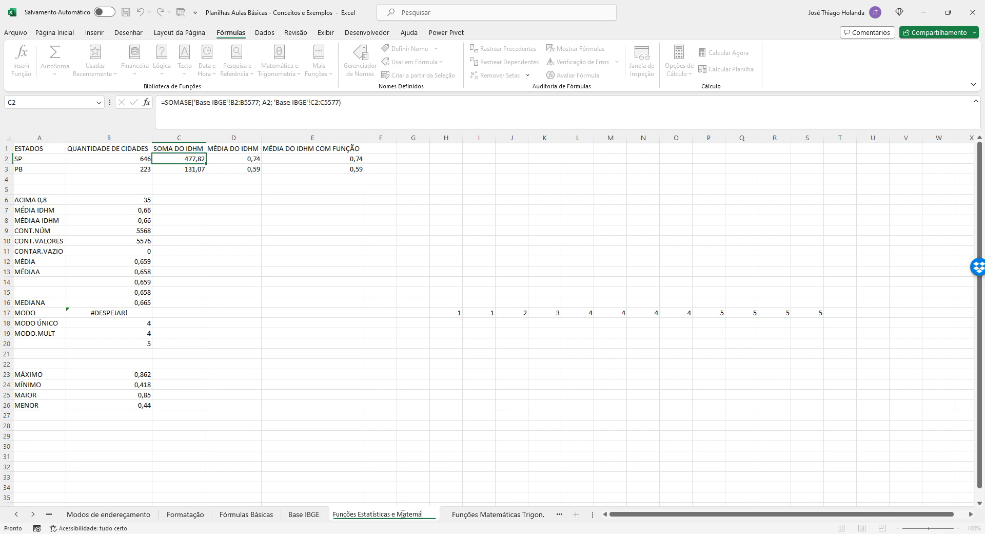
type("ti")
key("BackSpace")
key("BackSpace")
key("BackSpace")
key("BackSpace")
key("BackSpace")
type(". Tri")
key("Return")
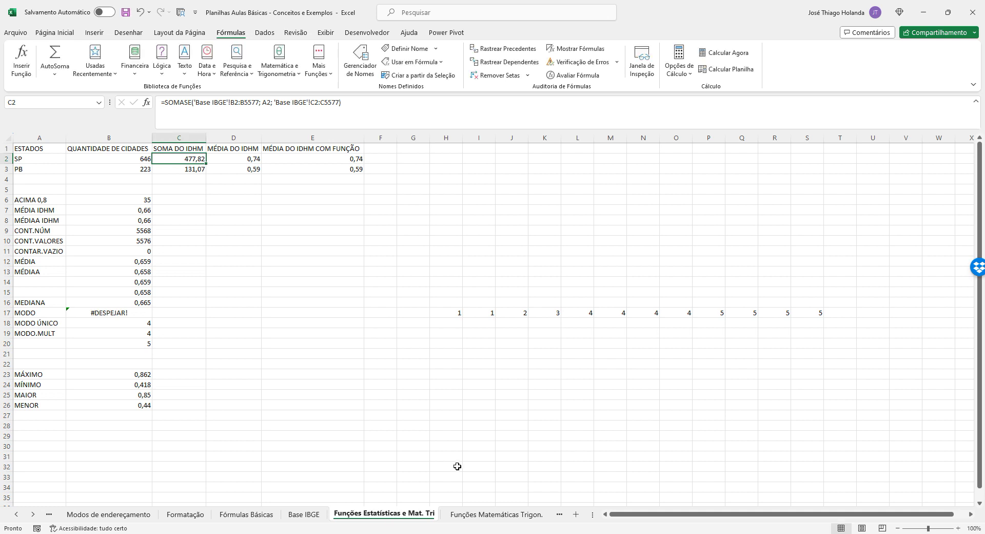
Check the SOMASE formula in cell C3 and find SOMASE in the Matemática e Trigonometria function list
left_click(494, 514)
left_click(284, 514)
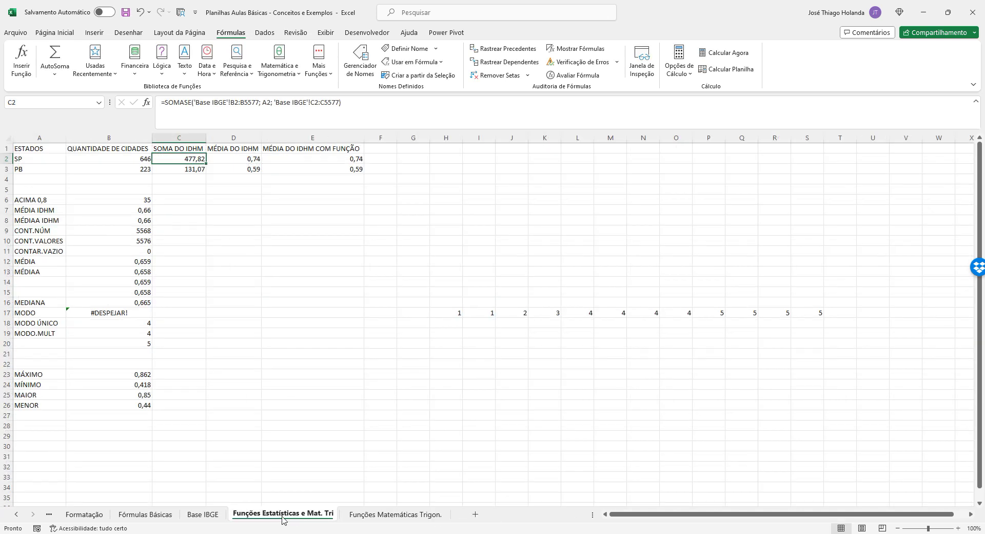
left_click(187, 169)
left_click(278, 61)
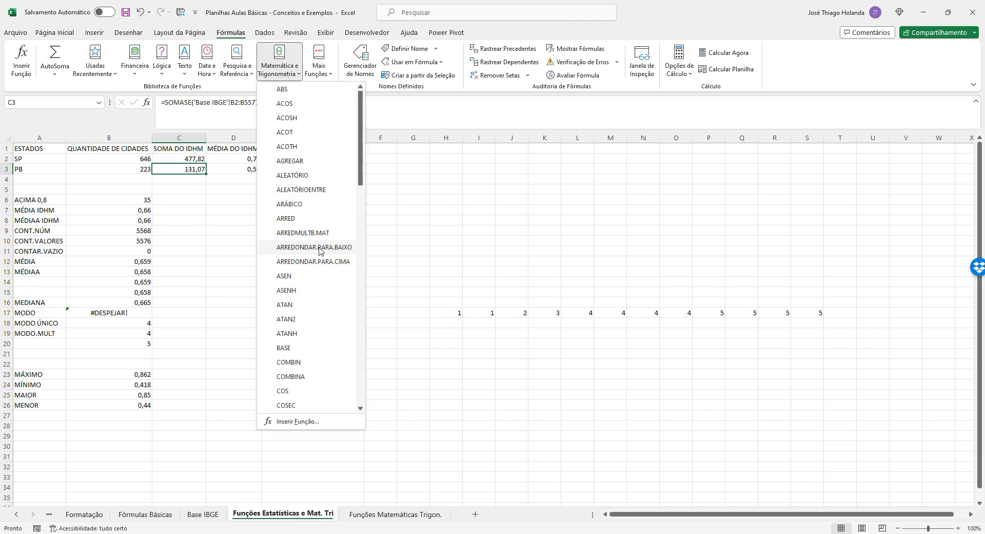
scroll(308, 318, "down", 10)
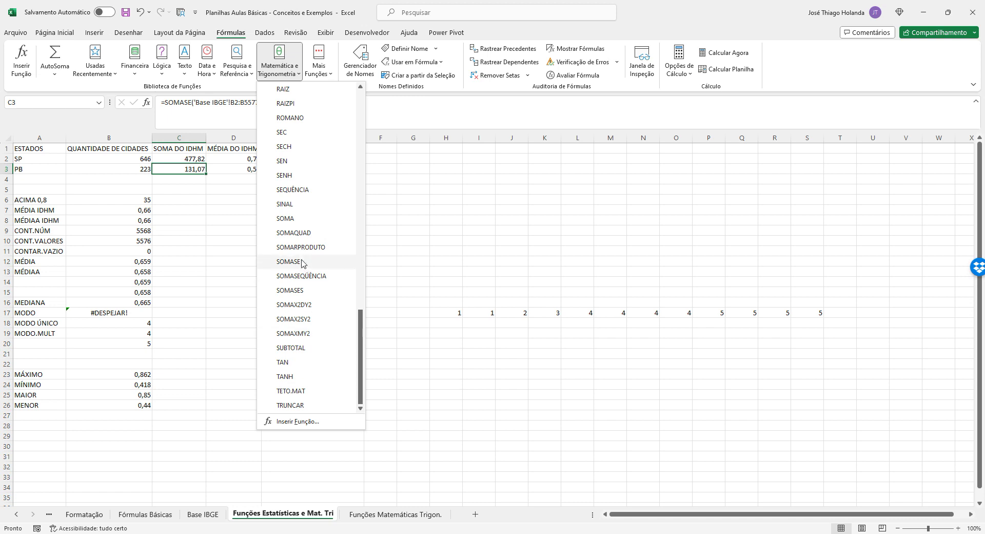
left_click(217, 272)
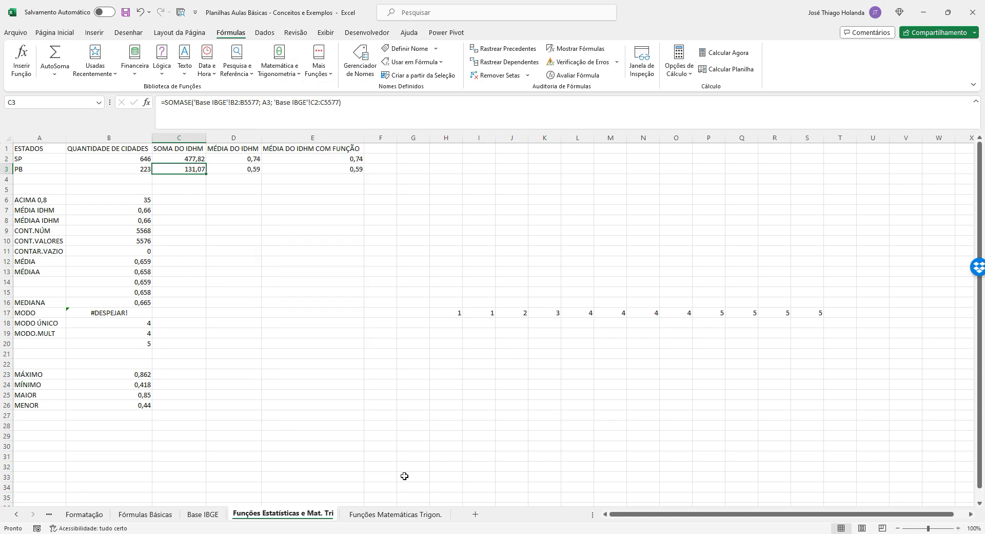
Add a new sheet after Funções Matemáticas Trigon. and name it Funções de
left_click(401, 514)
left_click(475, 514)
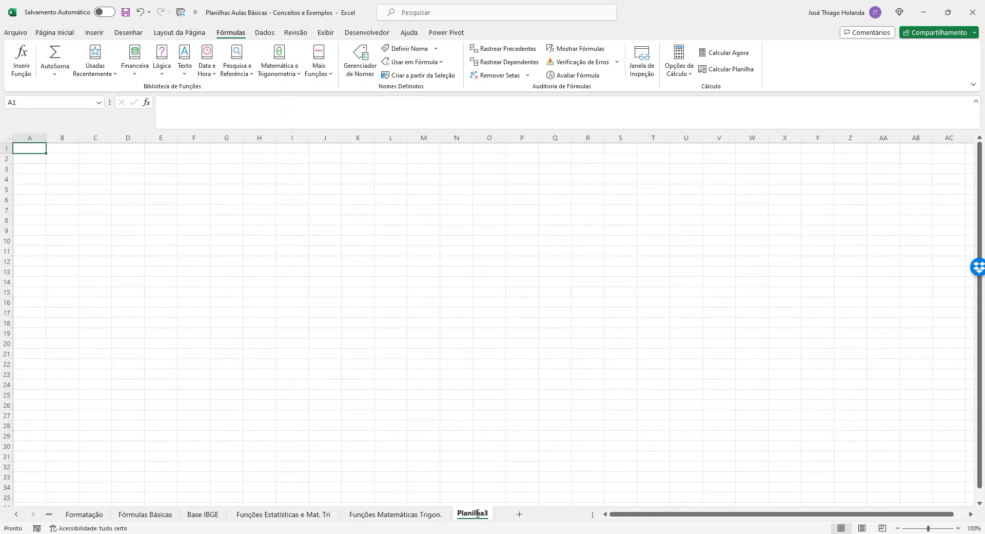
double_click(478, 514)
type("Funções")
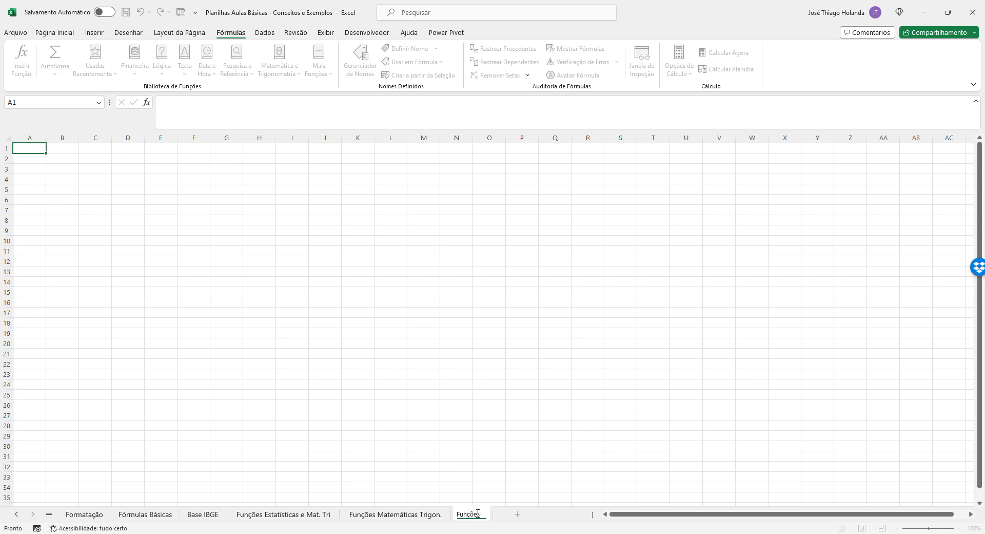
type(" de")
key("Return")
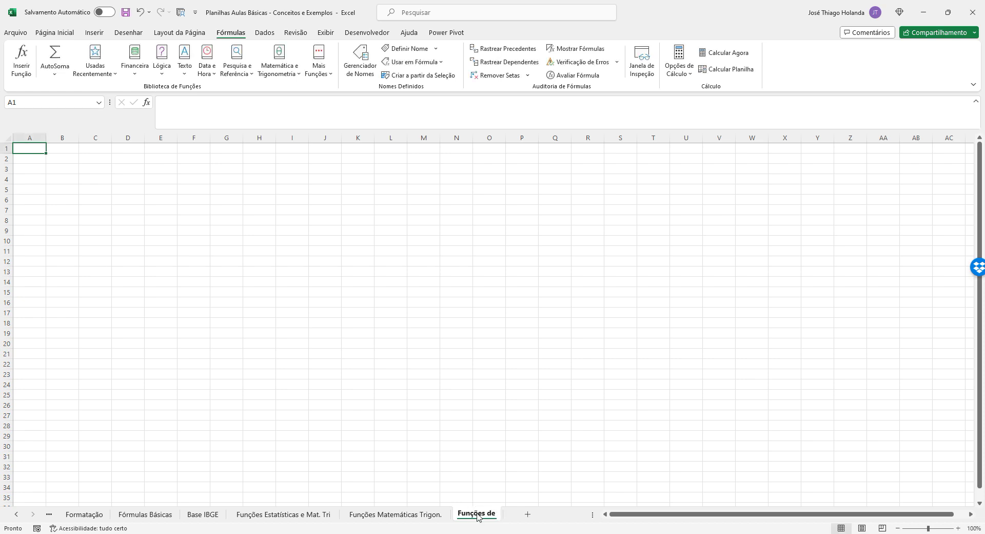
Rename the Funções de sheet as Funções Data Hora
double_click(478, 514)
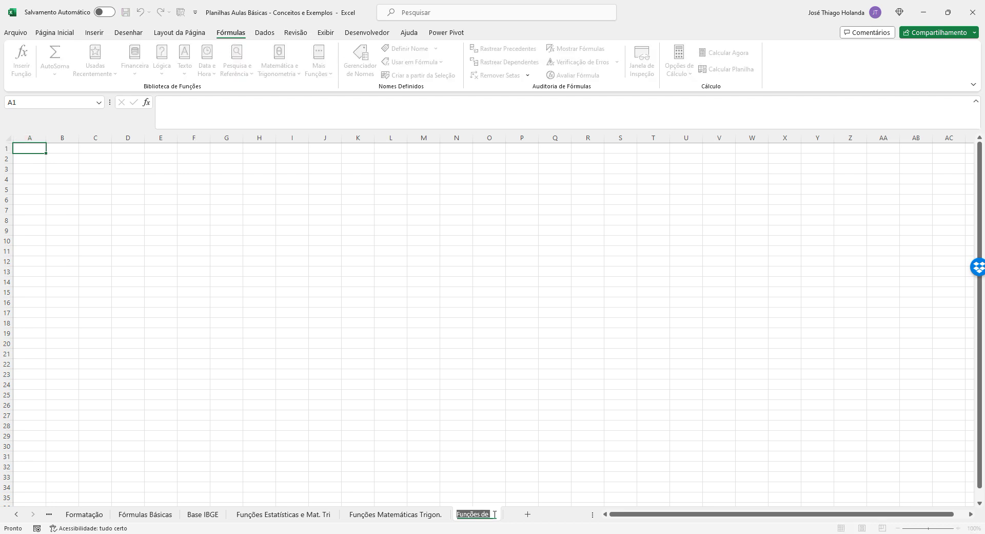
key("End")
key("BackSpace")
key("BackSpace")
type("Data Hora")
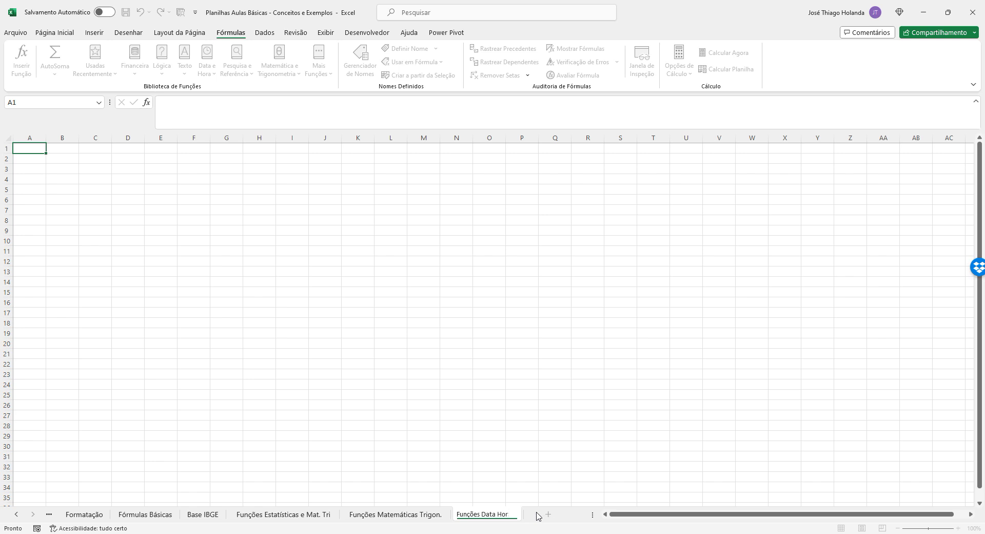
key("Return")
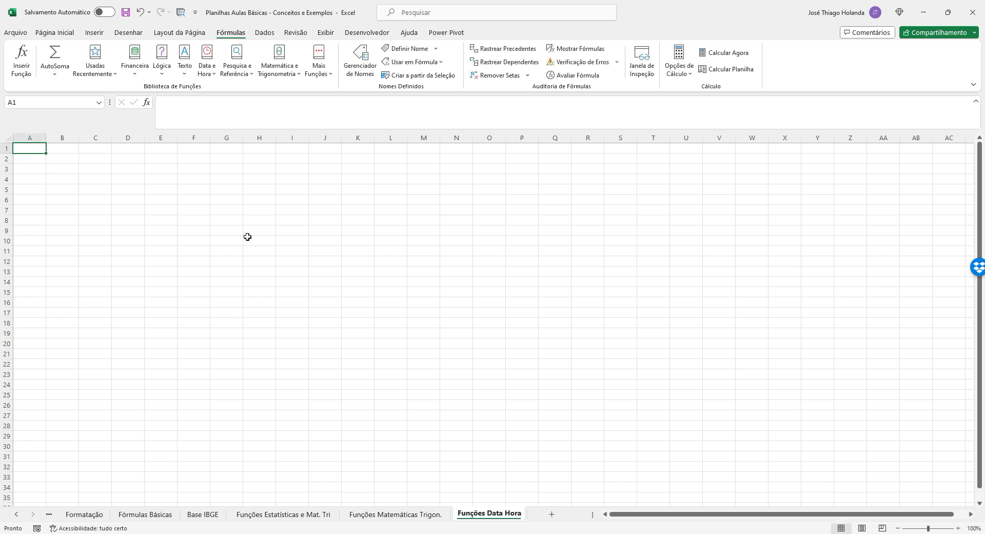
Copy the title and heading rows A1:G2 from Funções Matemáticas Trigon. into cell A1 of Funções Data Hora
key("Down")
key("Down")
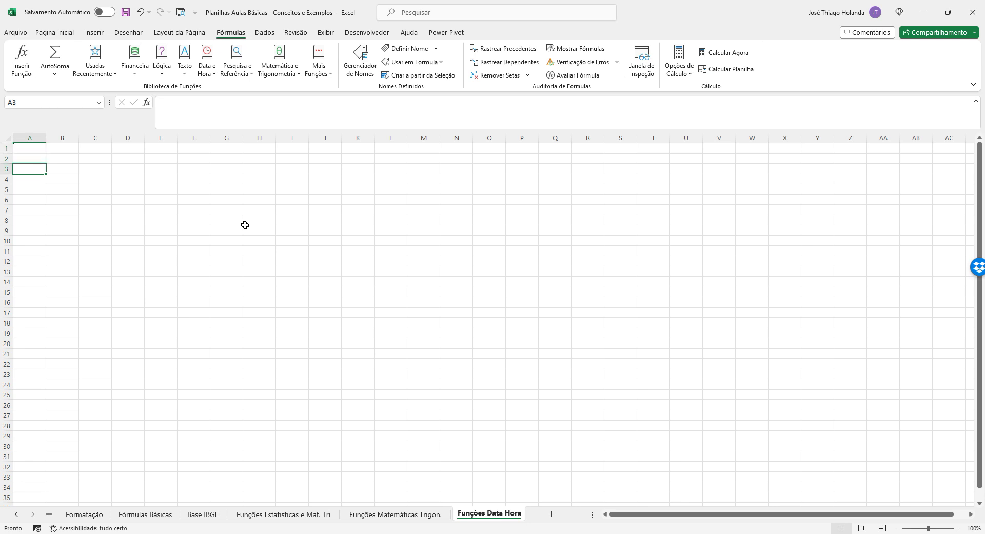
left_click(403, 513)
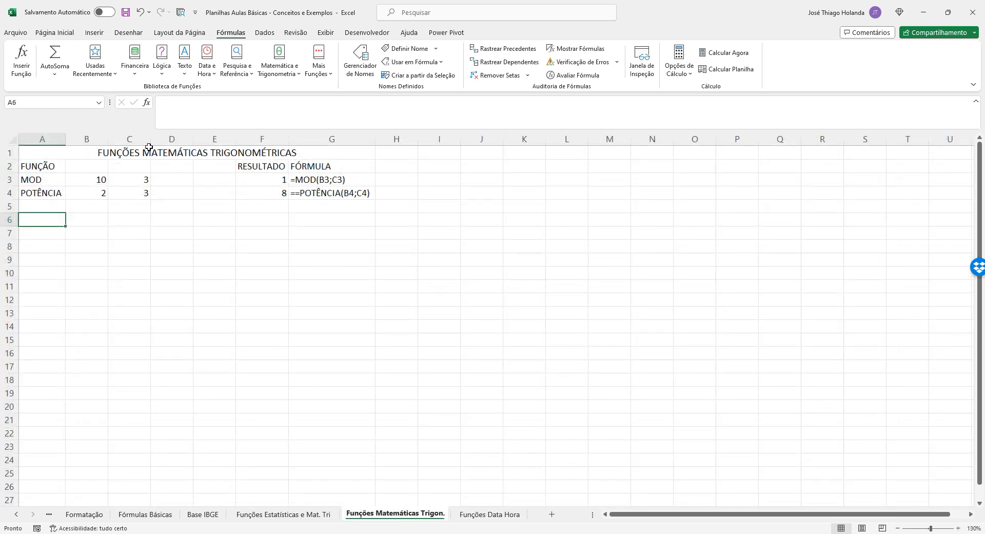
left_click_drag(146, 149, 149, 160)
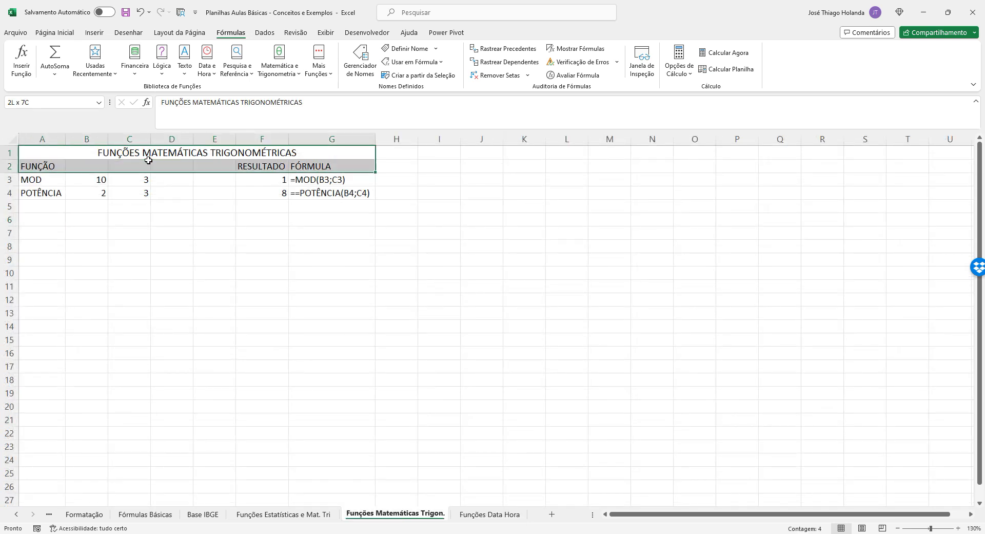
key("ctrl+c")
left_click(490, 514)
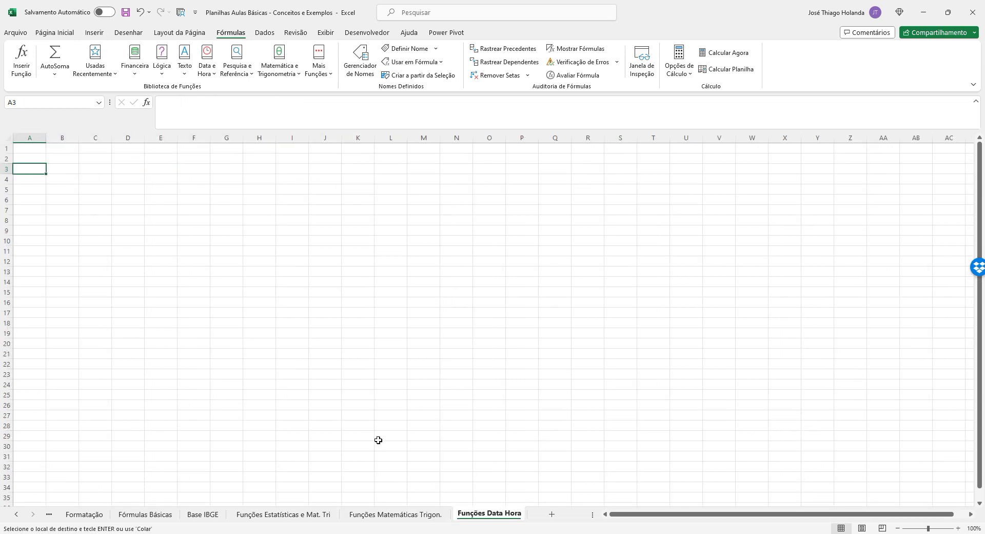
left_click(22, 148)
key("ctrl+v")
Change the copied title in row 1 to FUNÇÕES DE DATA E HORA
left_click(177, 149)
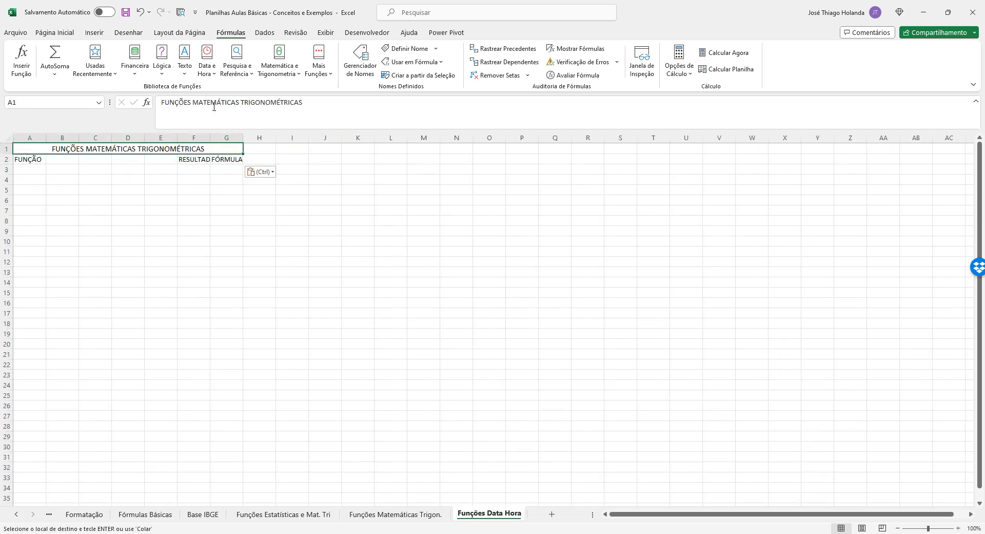
left_click_drag(192, 102, 464, 107)
type("de")
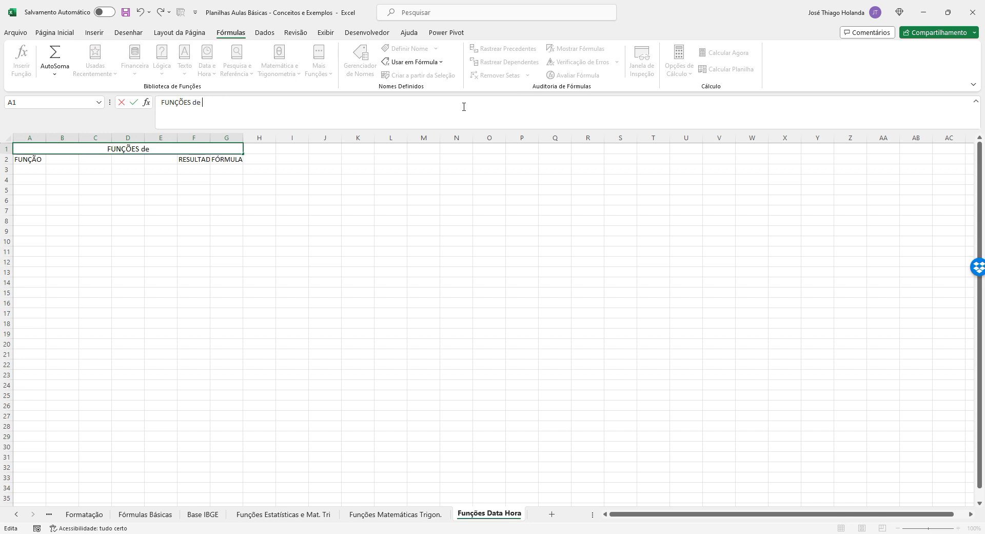
key("BackSpace")
key("BackSpace")
key("BackSpace")
type("DE DATA E HORA")
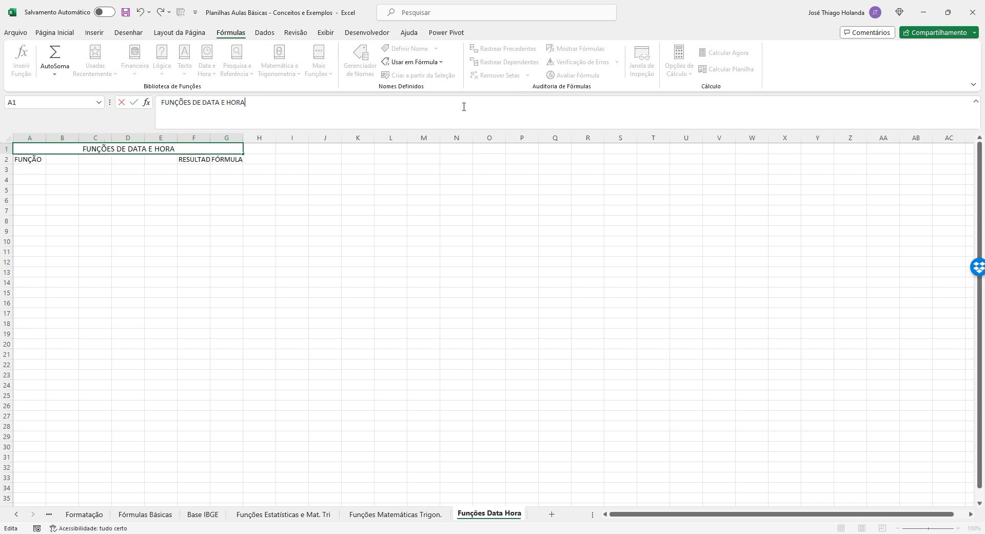
key("Return")
key("Return")
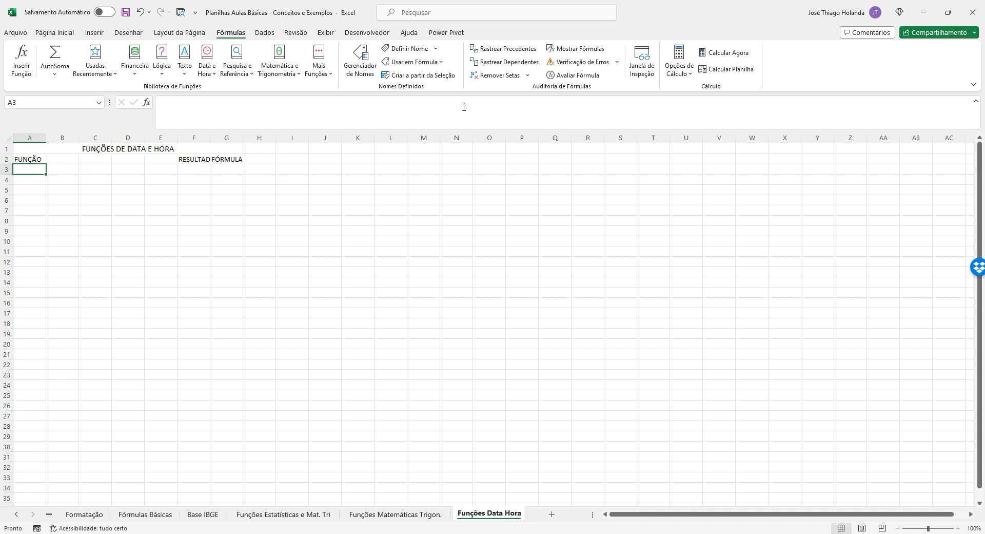
List the functions AGORA in cell A3 and HOJE in cell A4 under FUNÇÃO
type("AGORA")
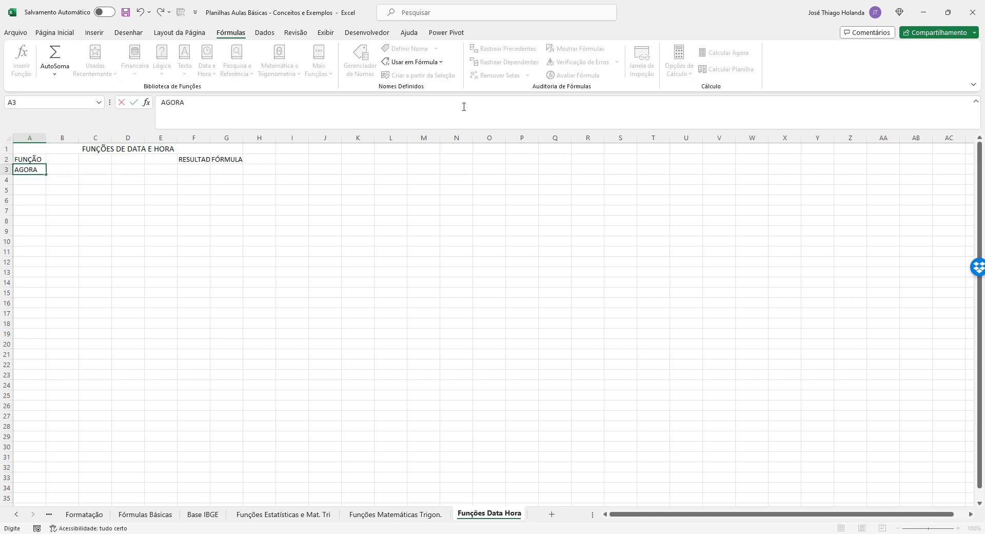
key("Return")
type("HOJE")
key("Right")
key("Up")
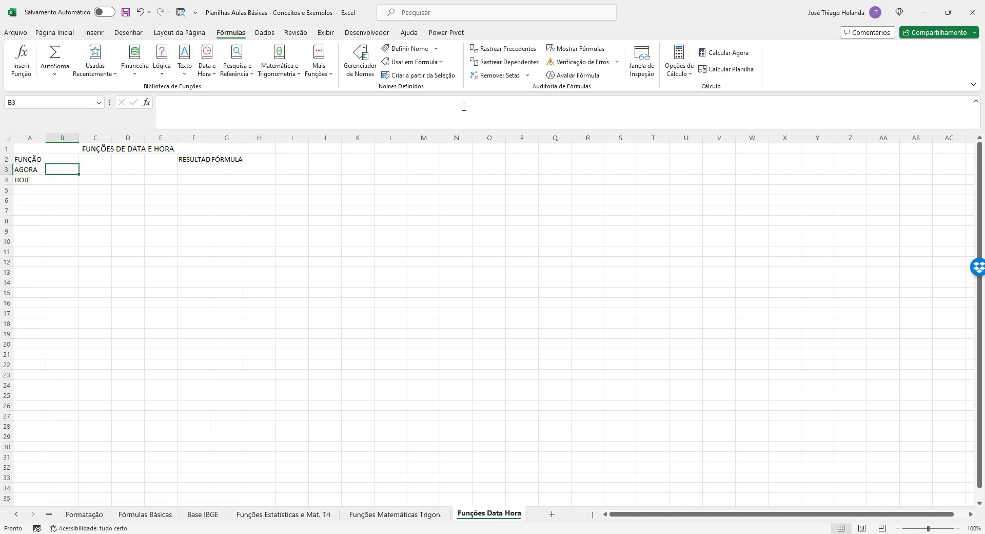
Fit the widths of columns F and G to their RESULTADO and FÓRMULA headings
key("Right")
key("Right")
key("Right")
key("Right")
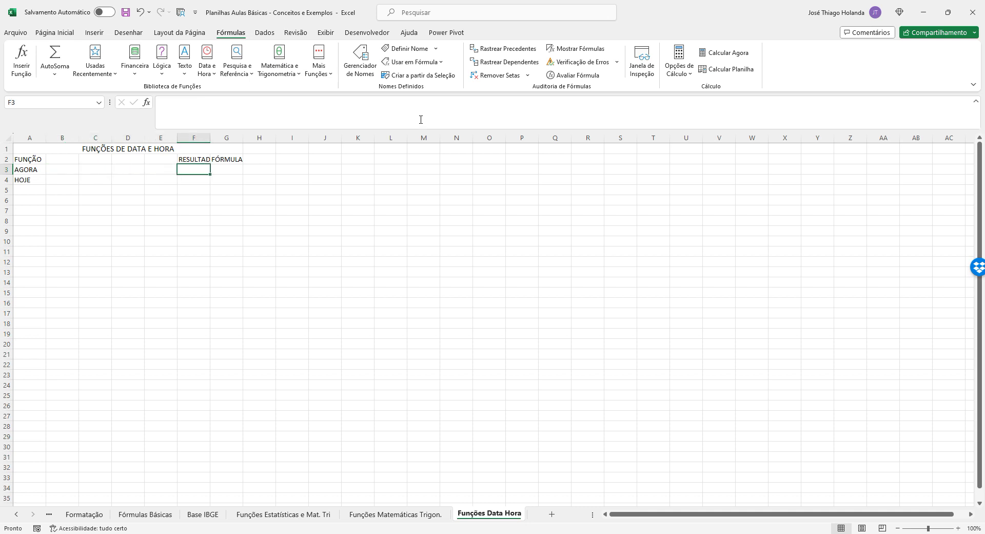
double_click(210, 137)
left_click_drag(250, 137, 253, 137)
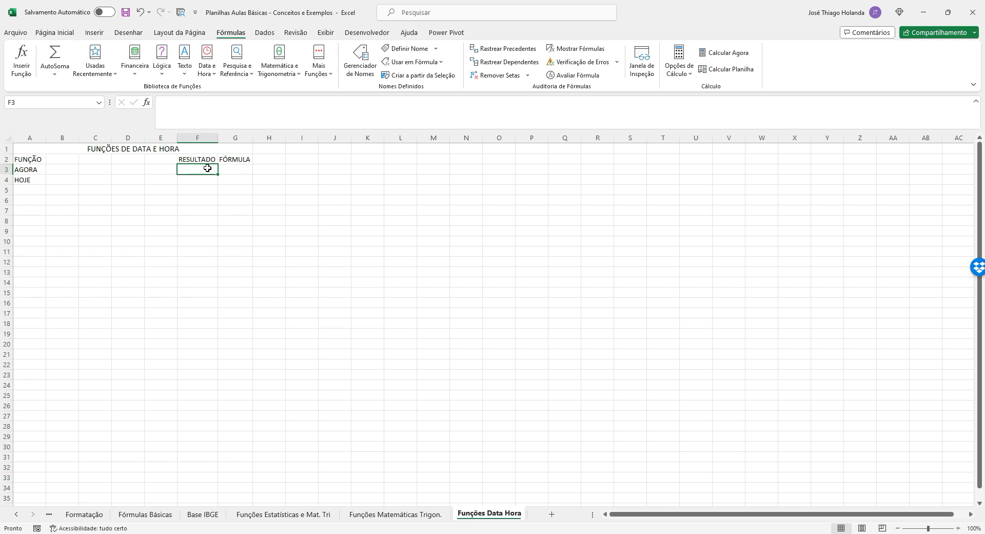
Enter the formulas =AGORA() in cell F3 and =HOJE() in cell F4
type("=AGORA")
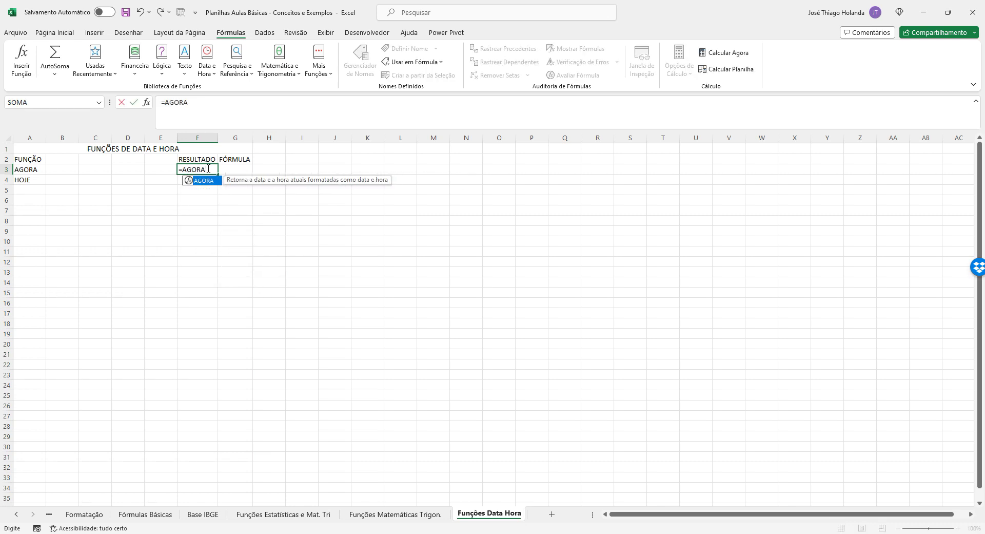
type("()")
key("Return")
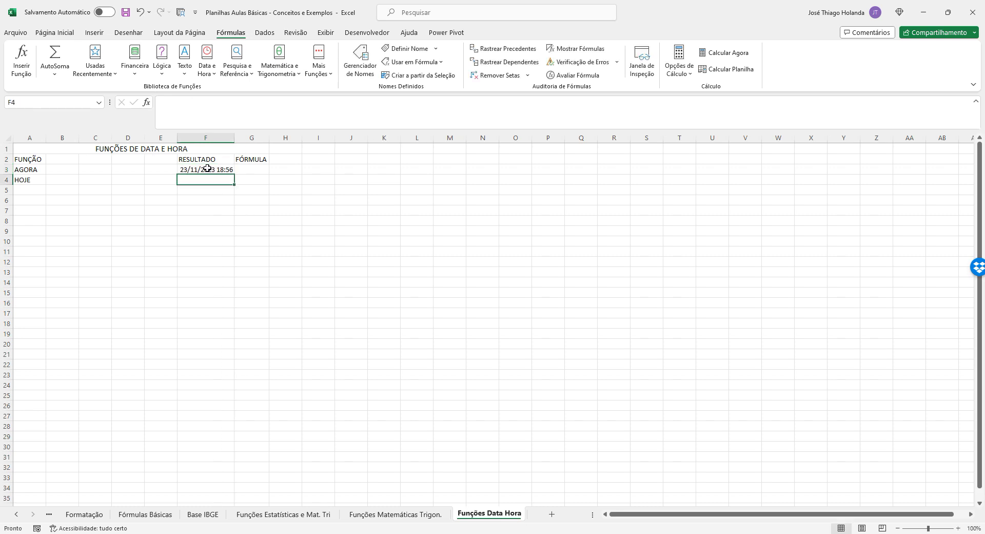
type("=")
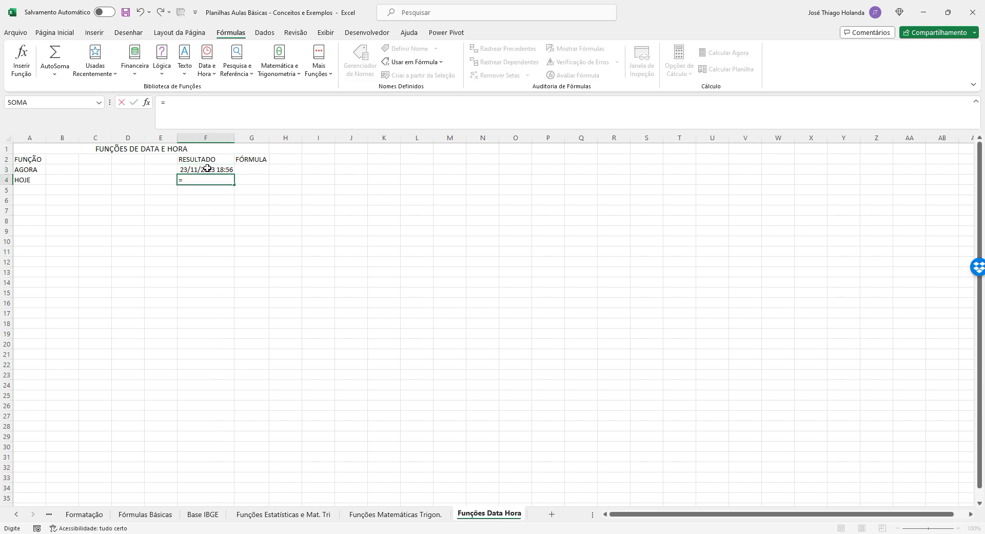
type("HOJE(")
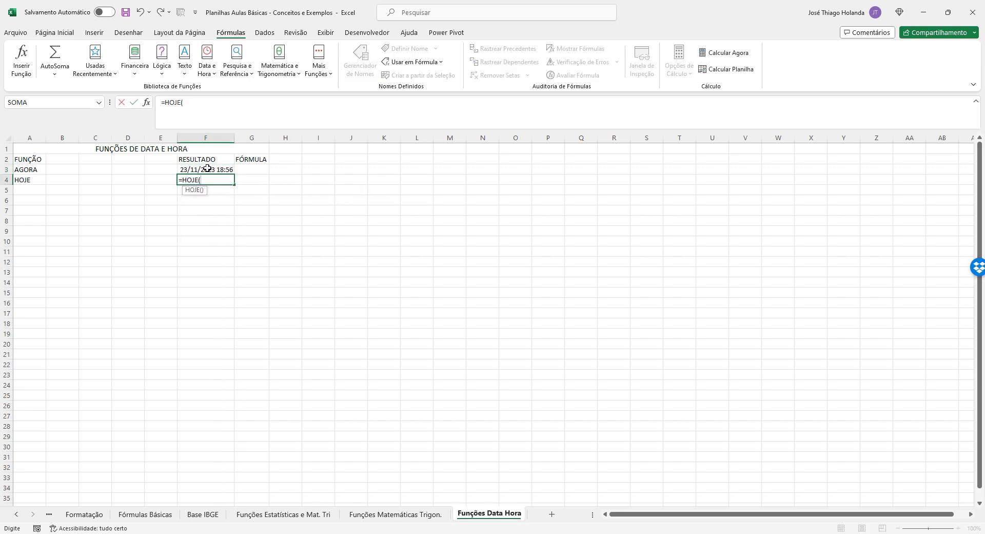
type(")")
key("Return")
key("Up")
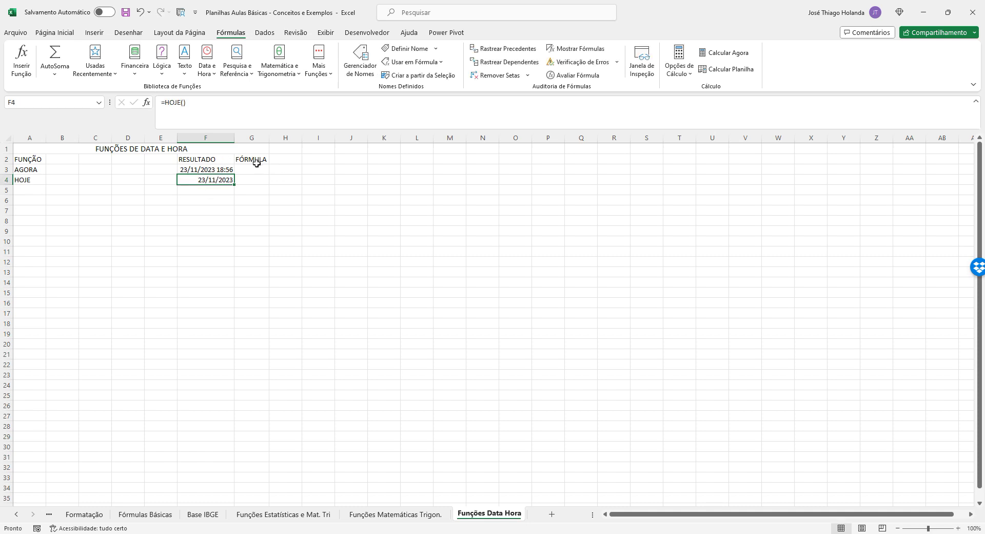
left_click_drag(207, 106, 38, 99)
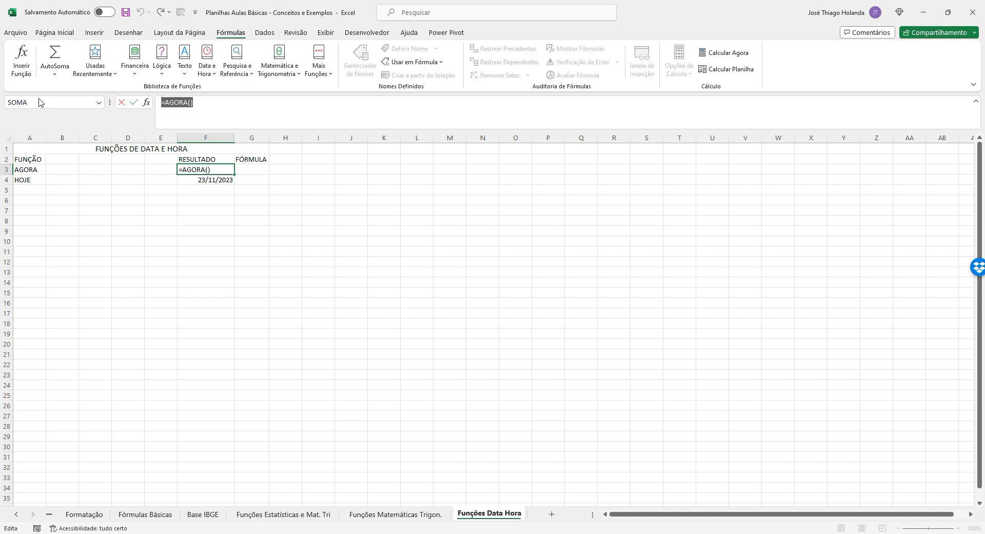
type("=")
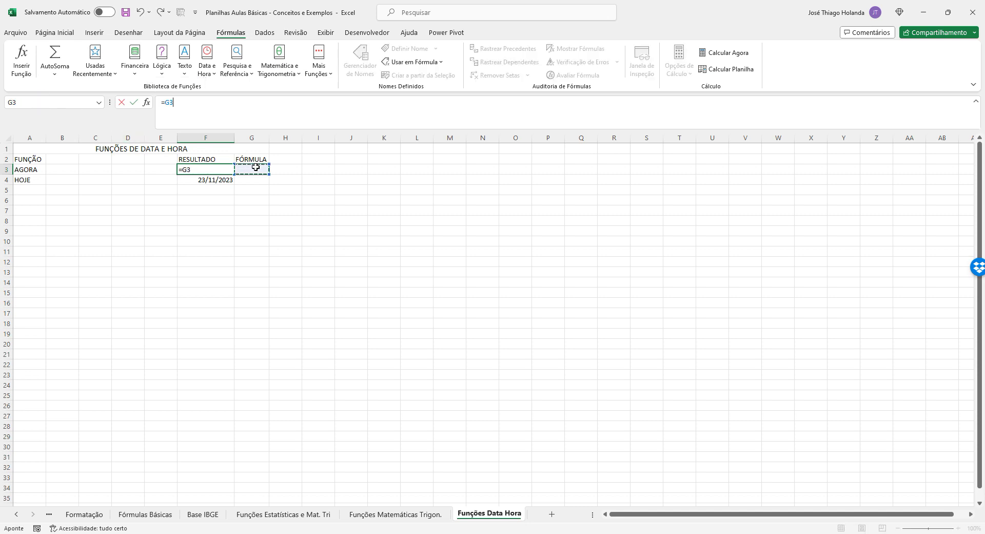
left_click(255, 169)
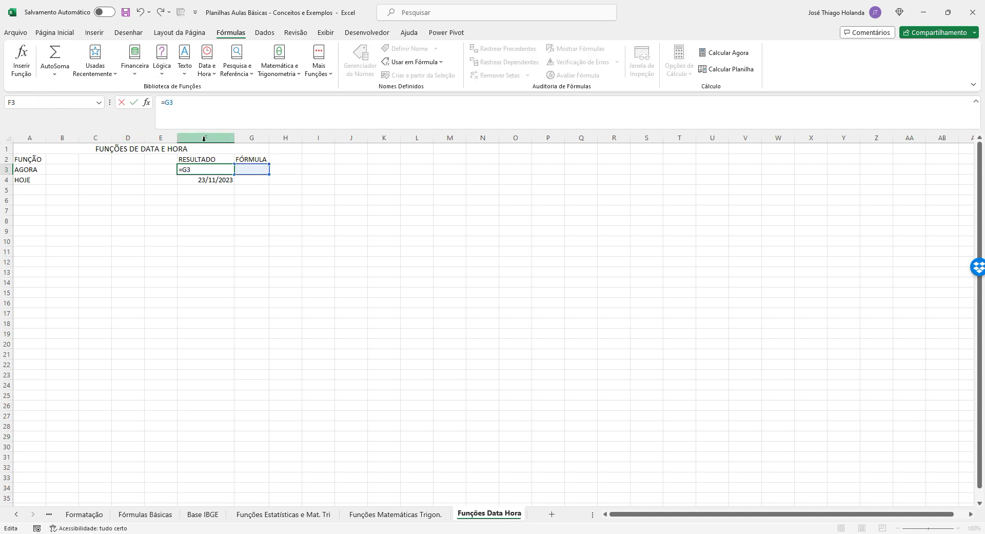
key("Escape")
Enter the AGORA formula as the text =AGORA() in cell G3 under FÓRMULA
key("Right")
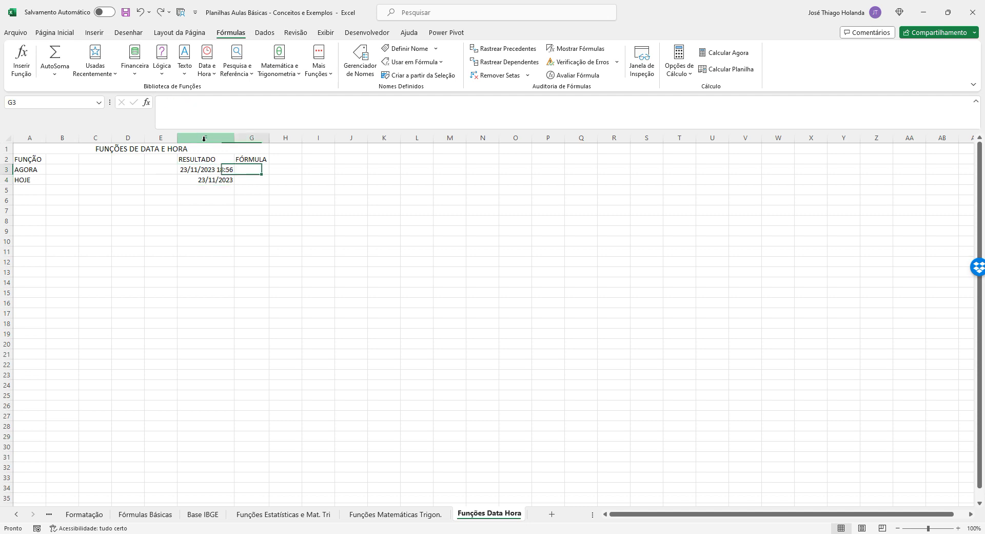
type("'=")
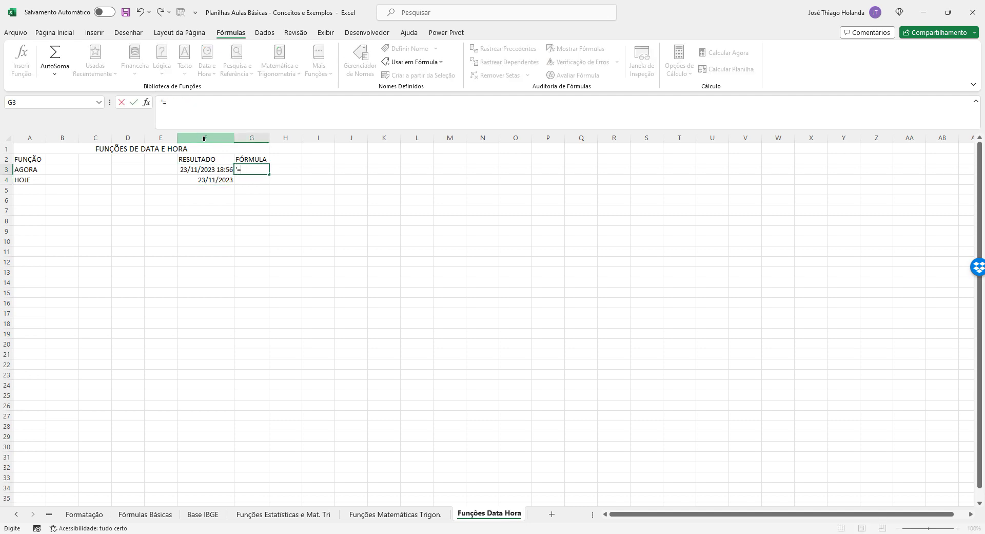
type("AGORA()")
key("Return")
type("]")
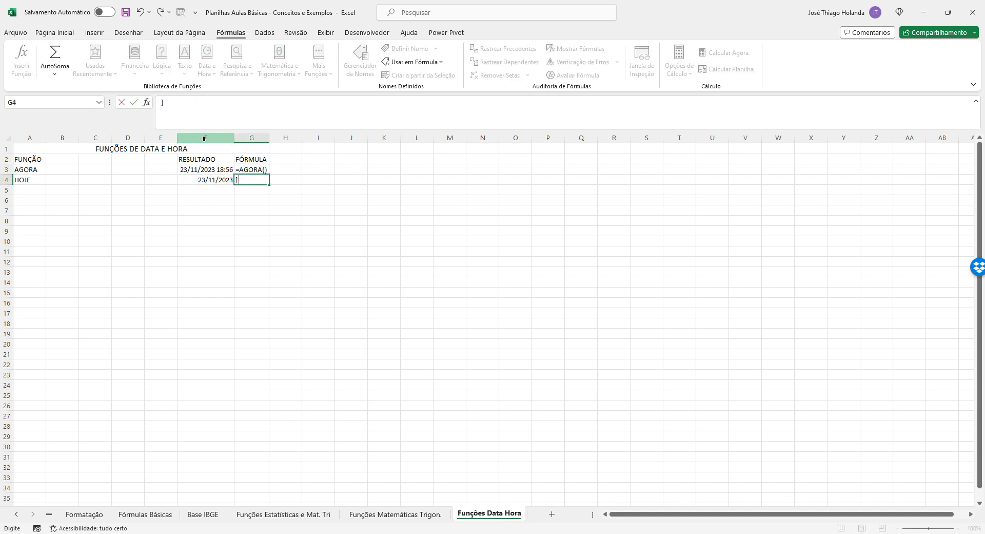
key("Escape")
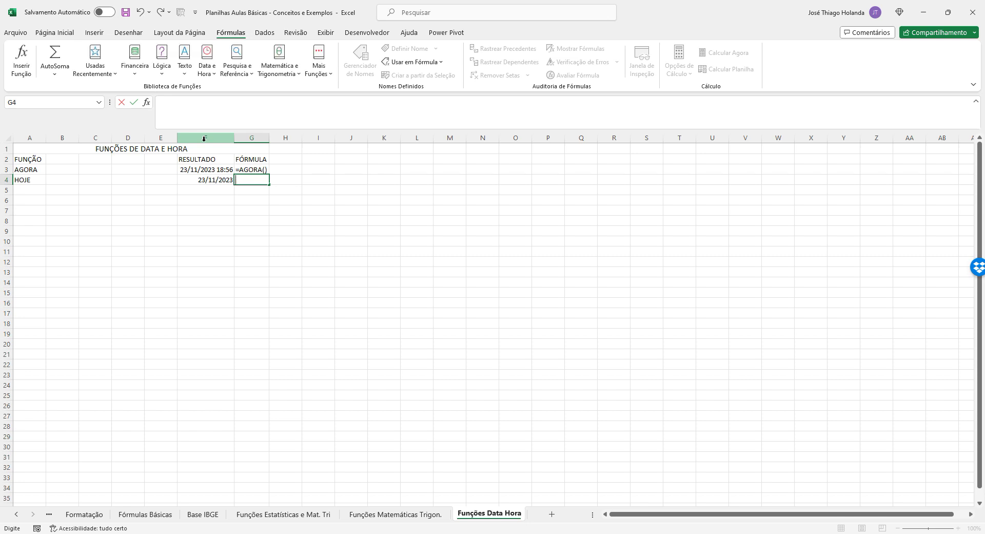
Copy the HOJE formula text from cell F4 and enter it as the text ==HOJE() in cell G4
double_click(199, 177)
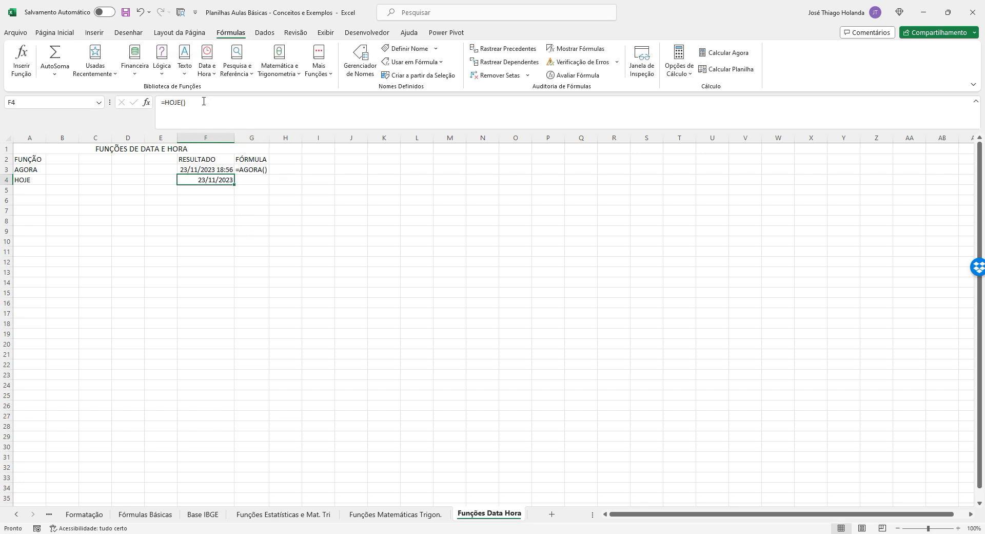
left_click_drag(206, 102, 95, 104)
key("ctrl+c")
key("Tab")
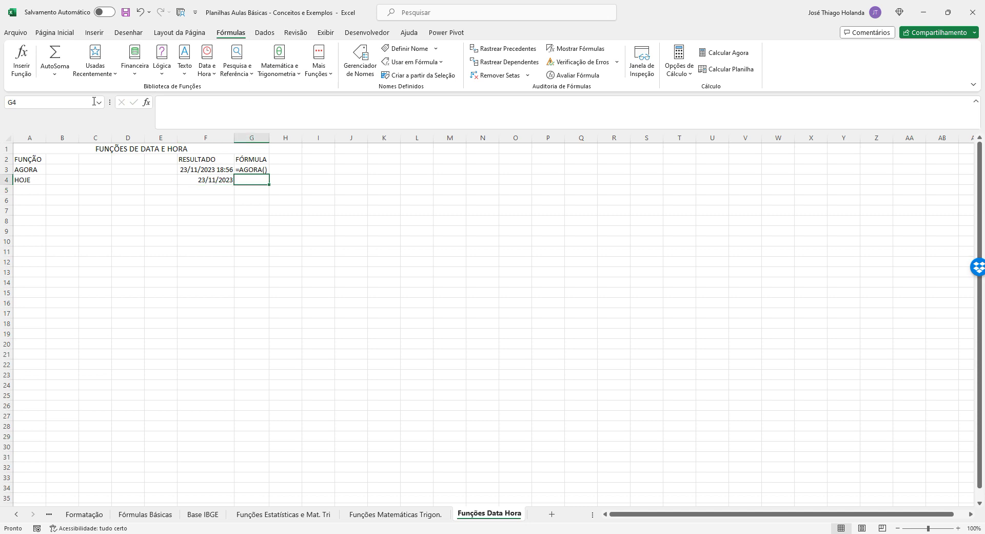
type("'=")
key("ctrl+v")
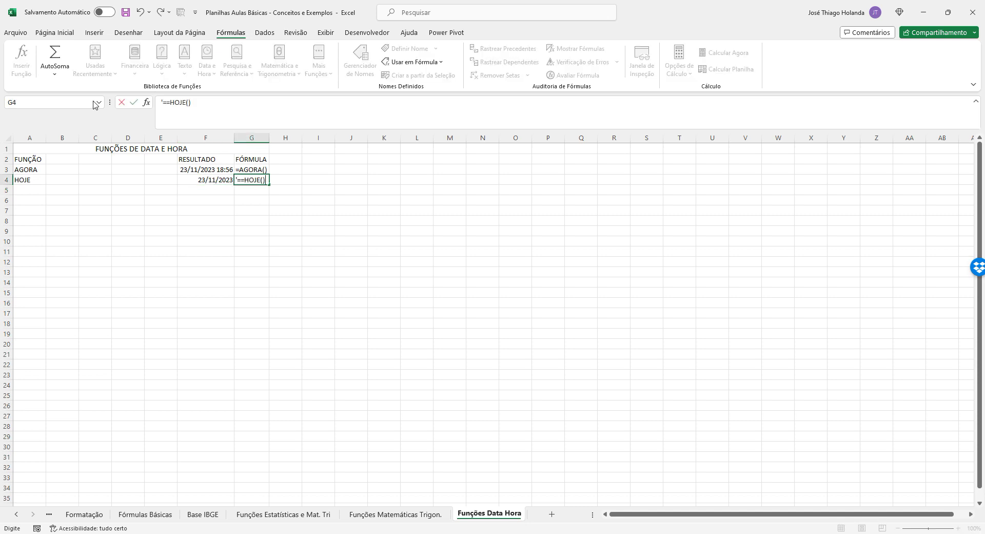
key("Return")
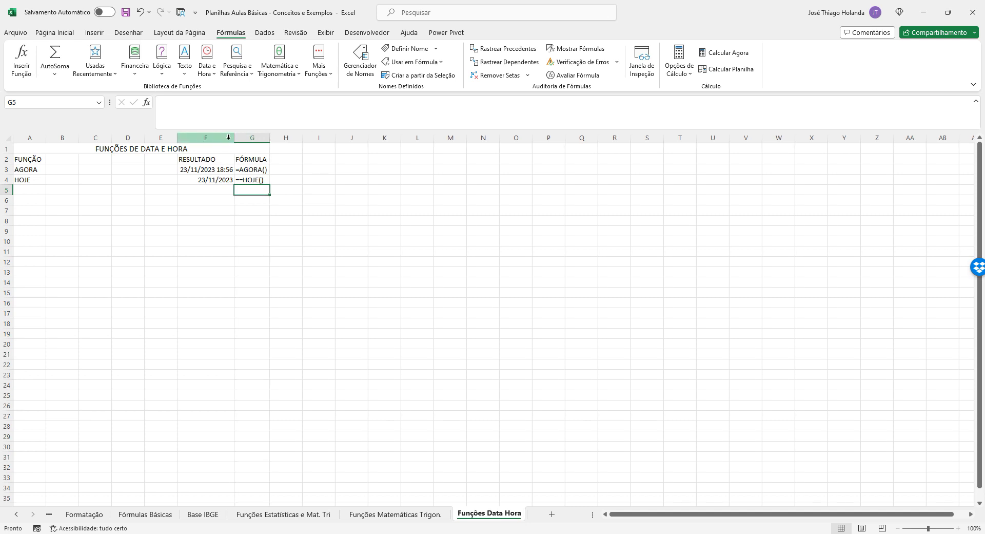
left_click_drag(235, 138, 236, 138)
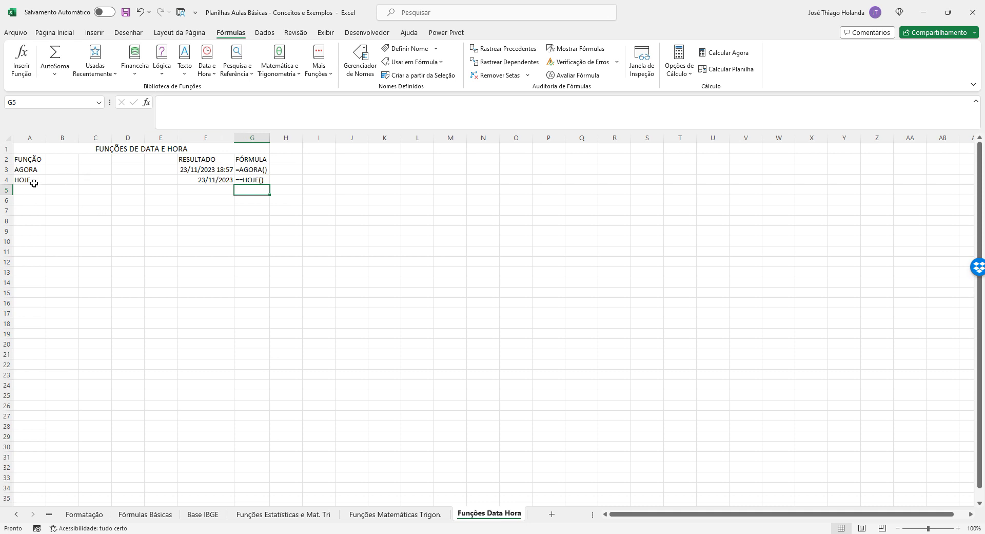
left_click(205, 239)
Enter the function name ARRED in cell A5 of the Funções Matemáticas Trigon. sheet
left_click(411, 513)
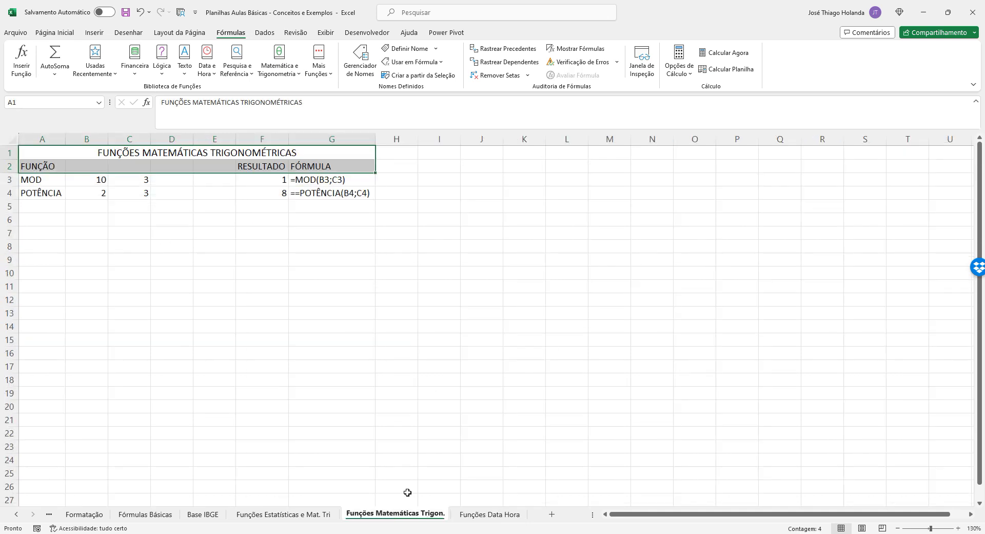
left_click(33, 207)
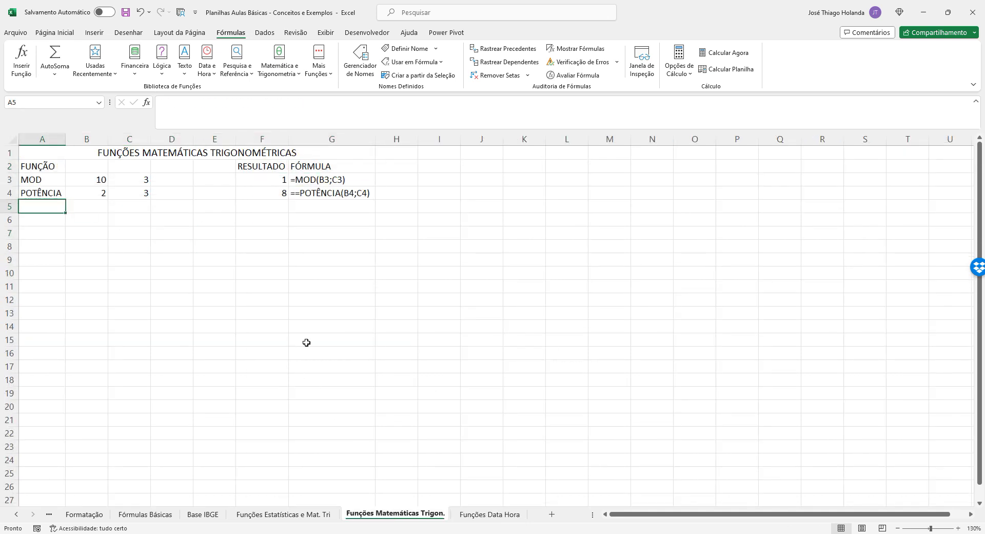
type("ARRED")
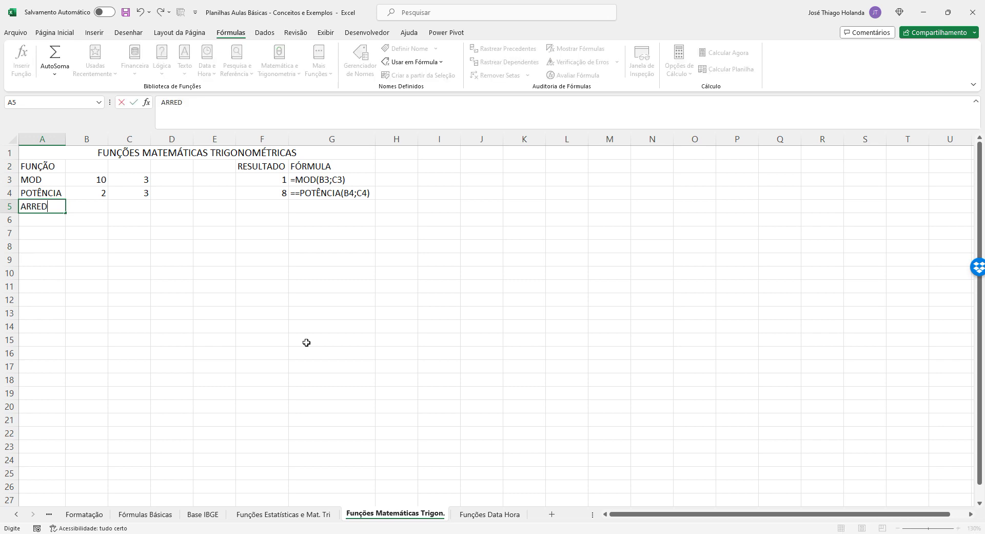
key("Tab")
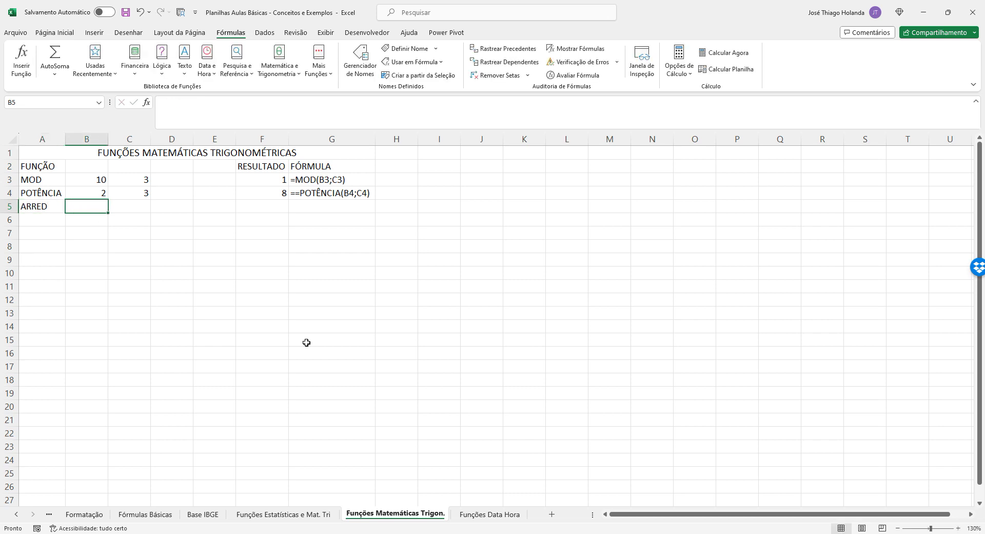
Correct the POTÊNCIA formula text in cell G4 to =POTÊNCIA(B4;C4) with a single equals sign
left_click(303, 193)
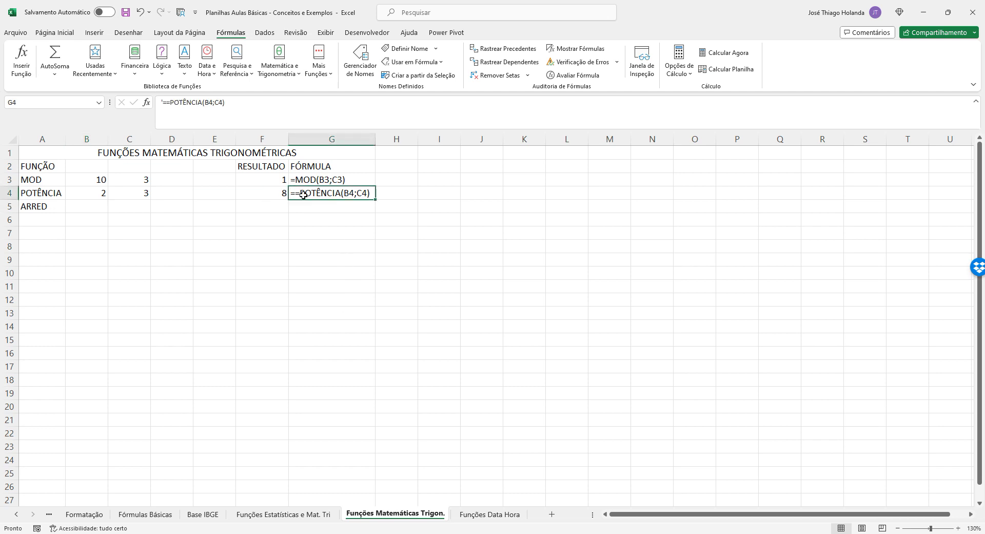
left_click(171, 100)
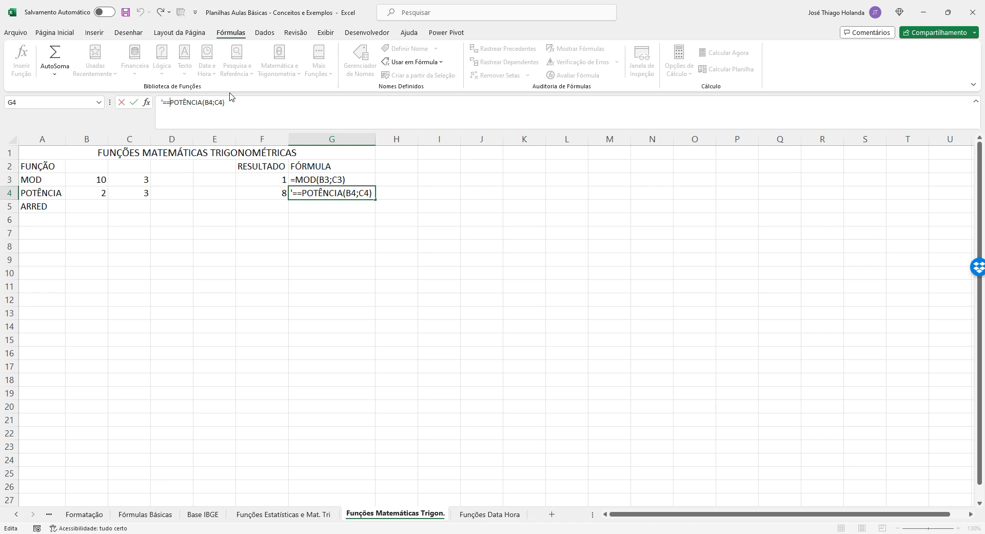
key("BackSpace")
key("BackSpace")
key("Return")
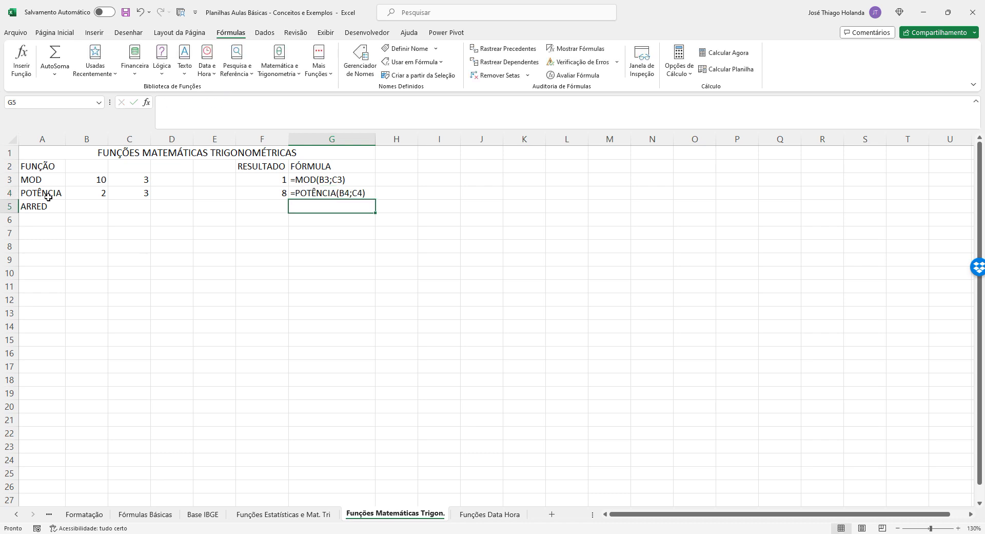
left_click(87, 206)
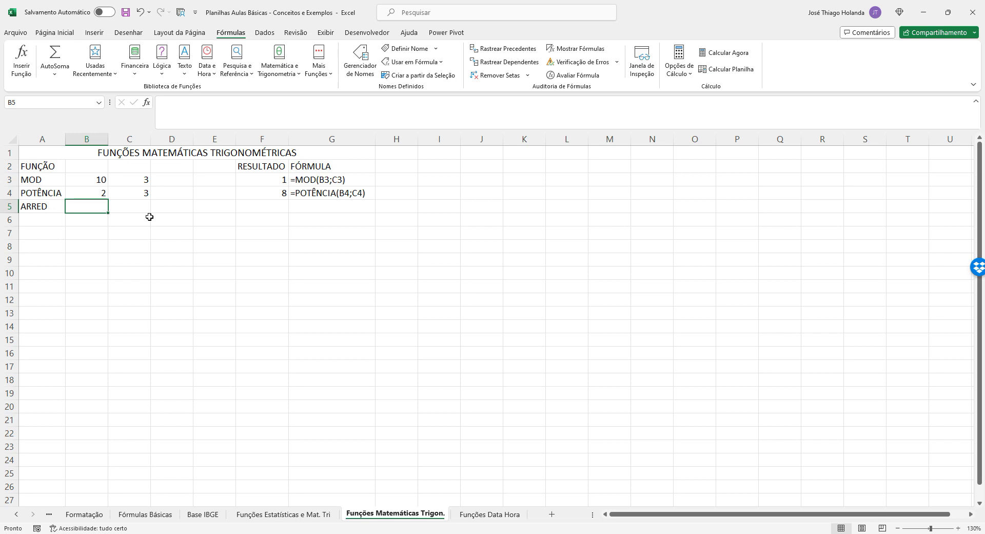
type("10,2")
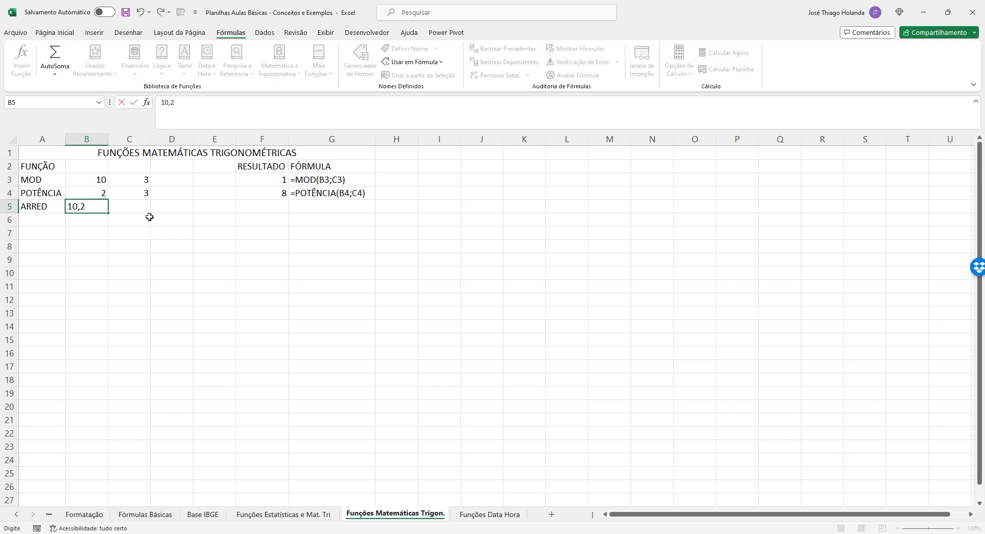
type("514253684")
key("Return")
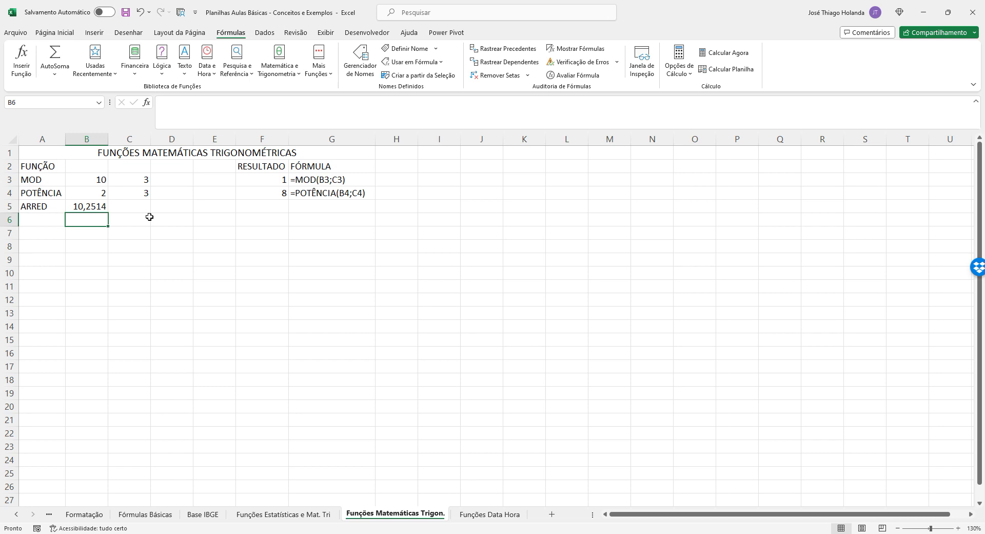
left_click(92, 205)
double_click(108, 137)
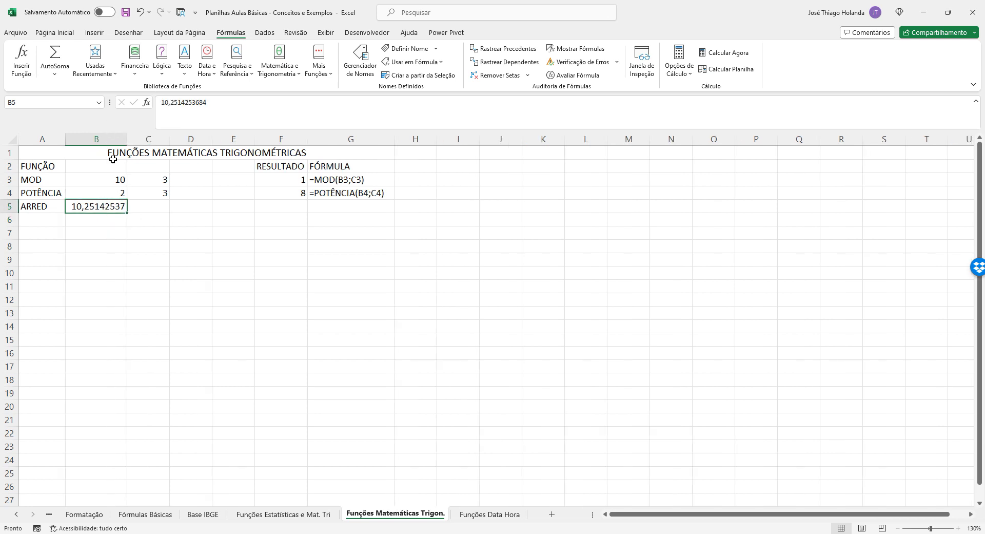
Enter 2 in cell C5 as the number of digits for the ARRED example
left_click(161, 208)
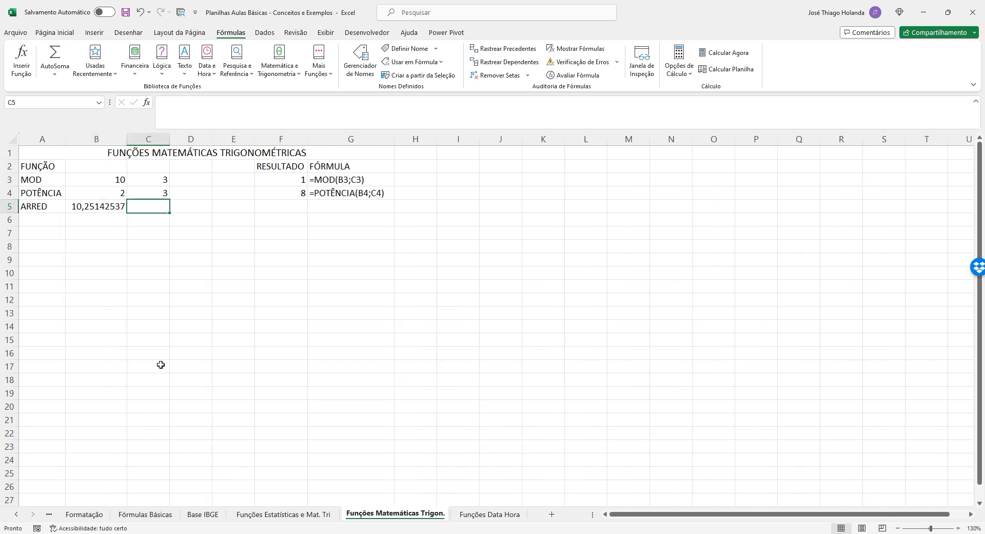
type("2")
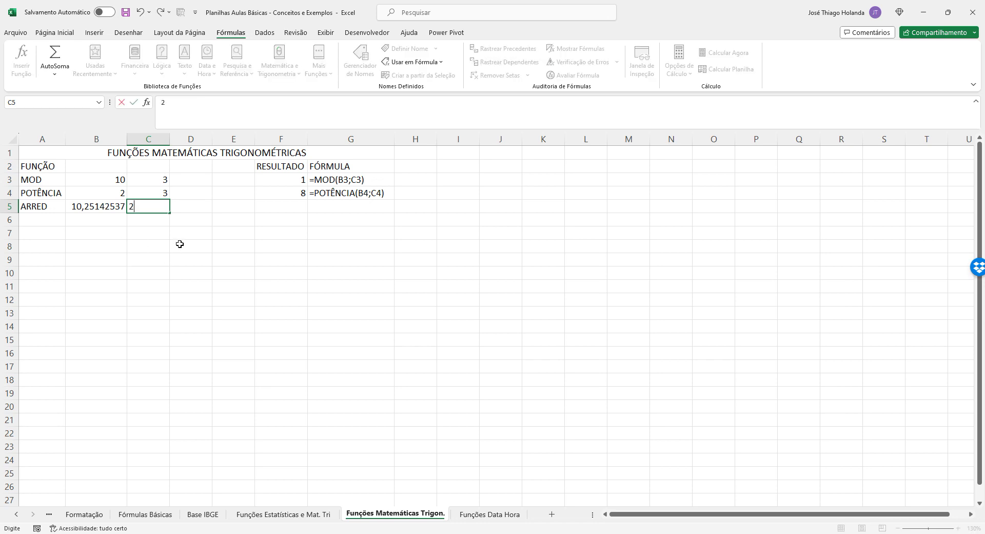
left_click(179, 244)
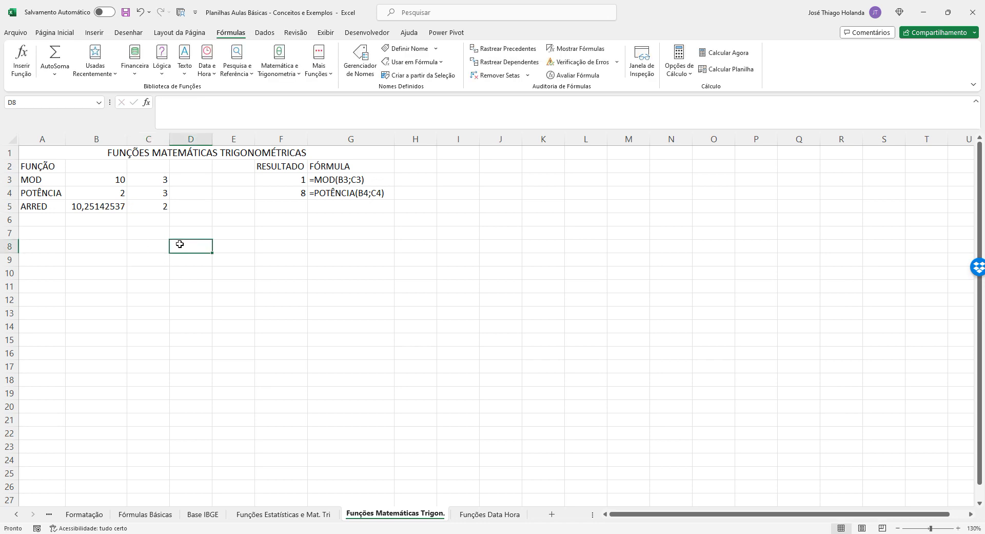
left_click(157, 207)
Enter the formula =ARRED(B5;C5) in cell F5 under RESULTADO
left_click(307, 203)
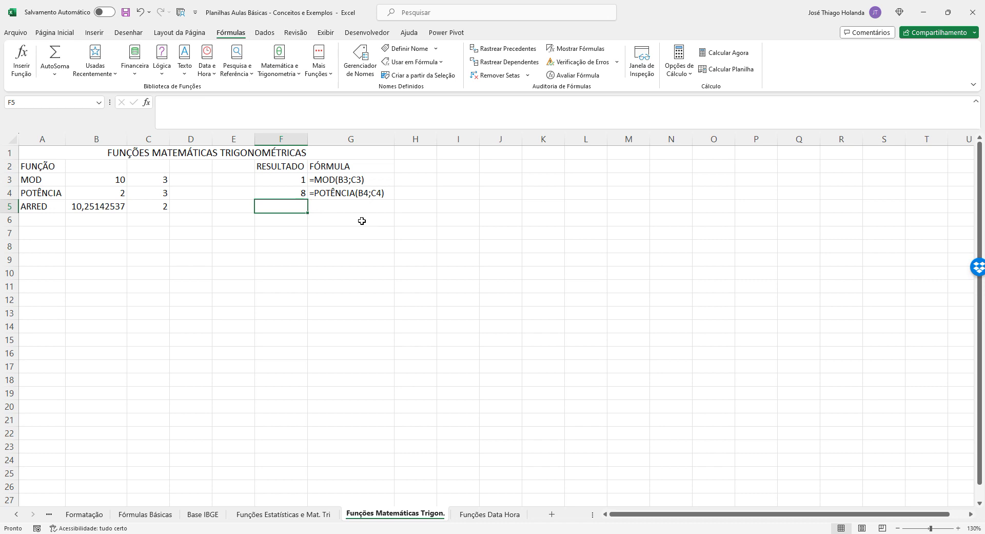
type("=ARRED(")
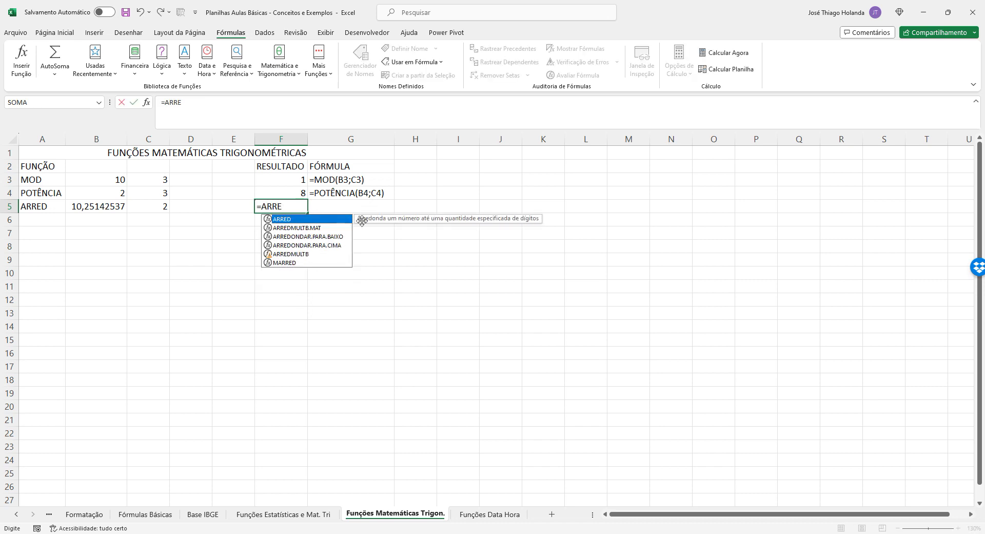
left_click(96, 206)
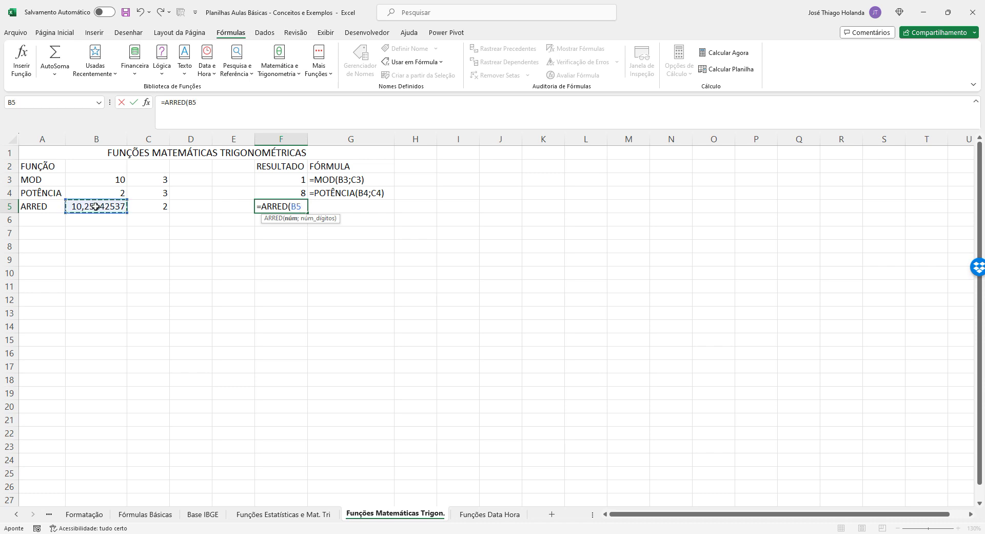
type(";")
left_click(156, 206)
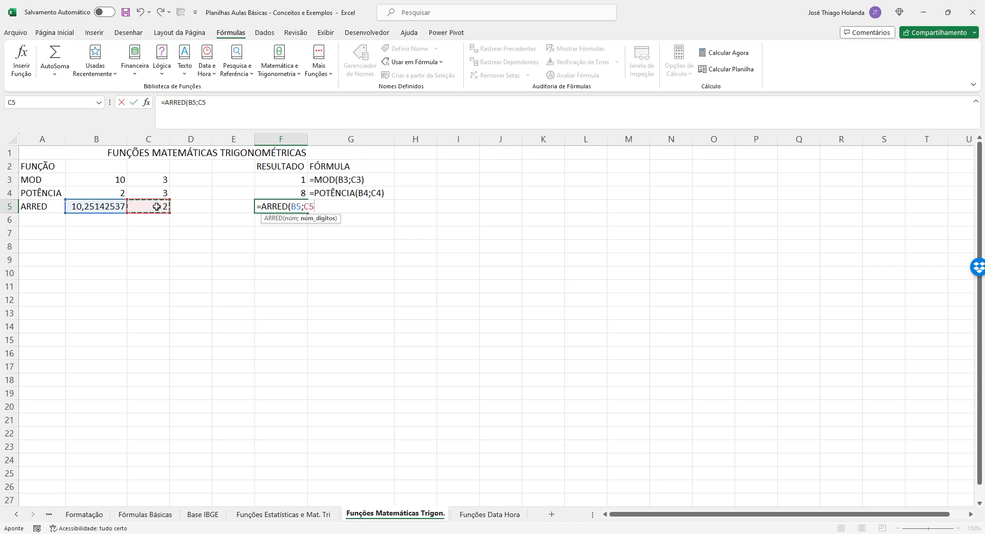
type(")")
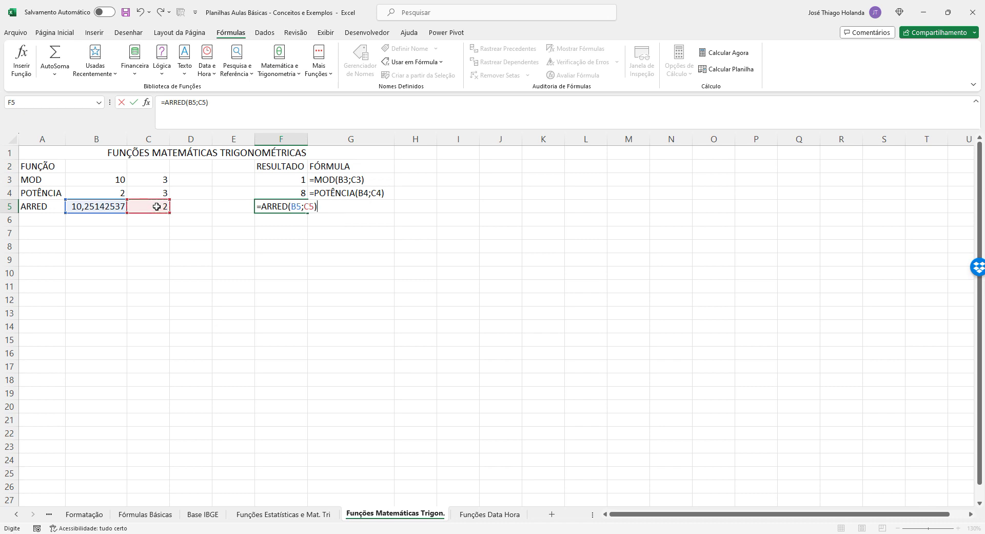
key("Return")
key("Up")
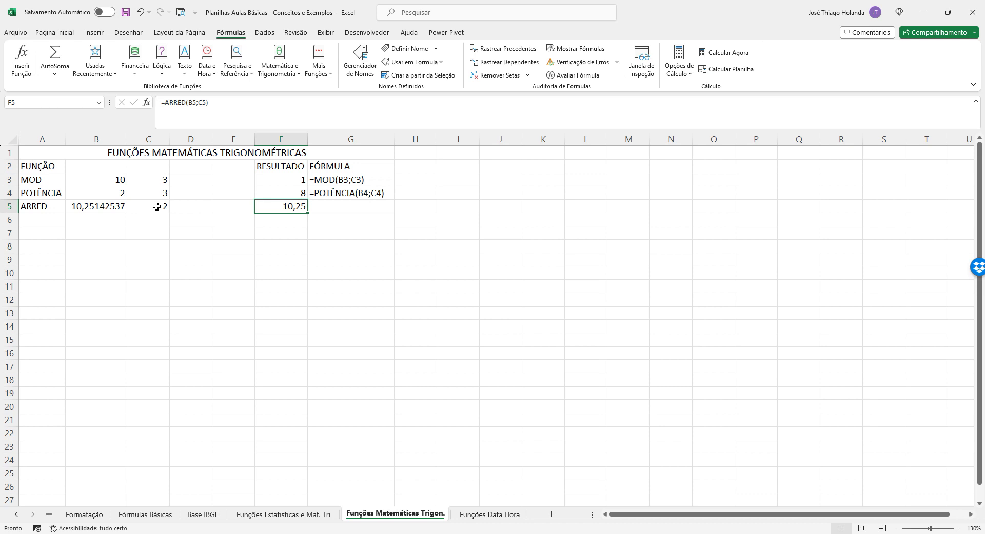
left_click(103, 207)
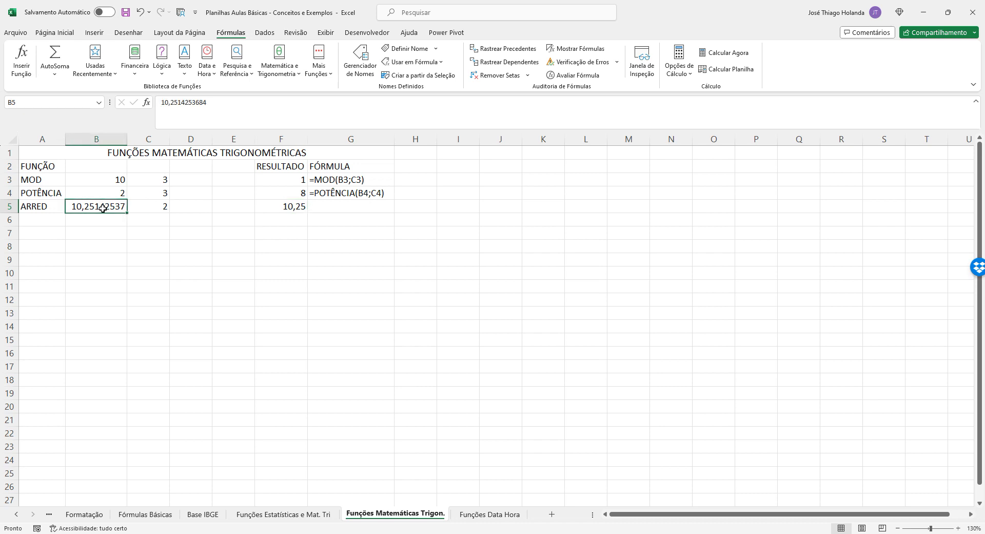
left_click(179, 102)
left_click_drag(179, 102, 207, 103)
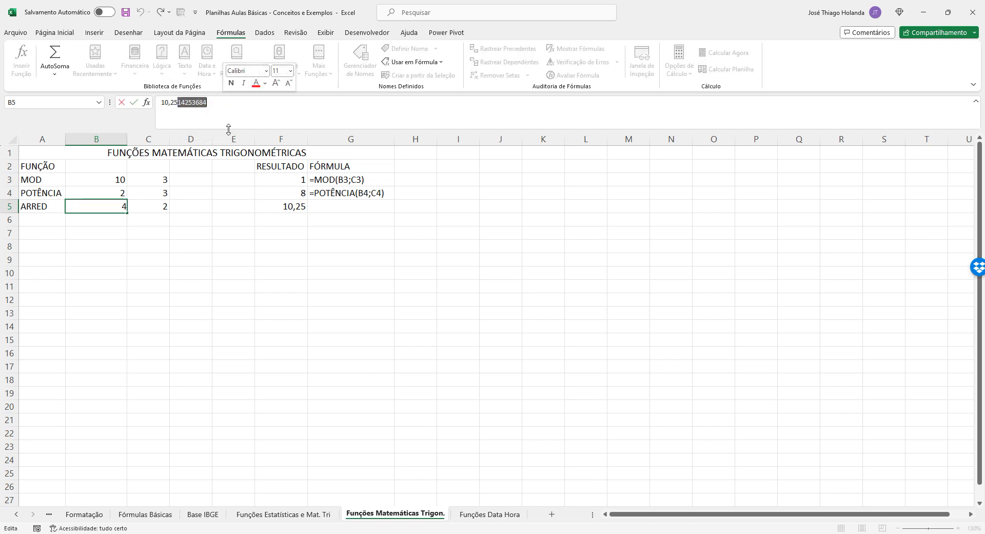
left_click(179, 102)
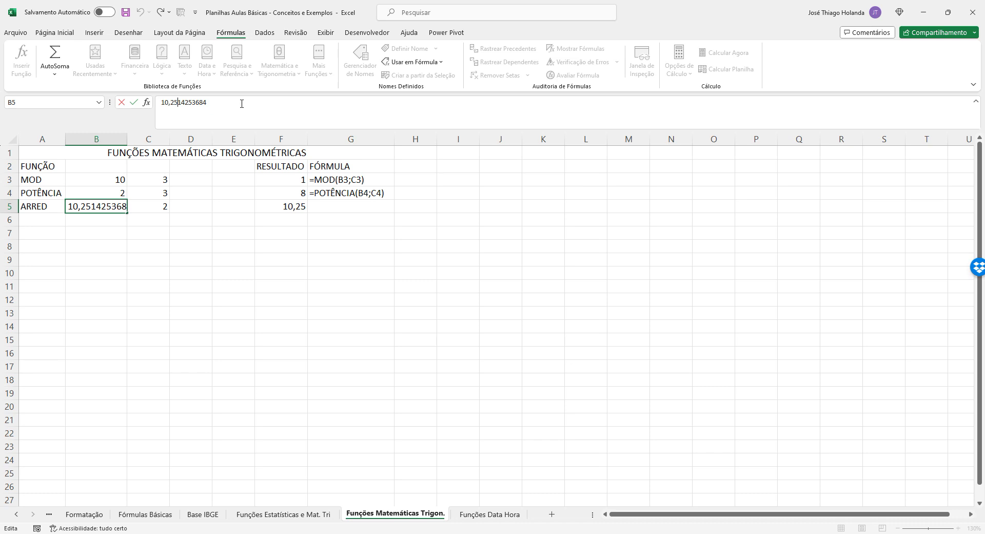
key("Delete")
type("5")
key("Return")
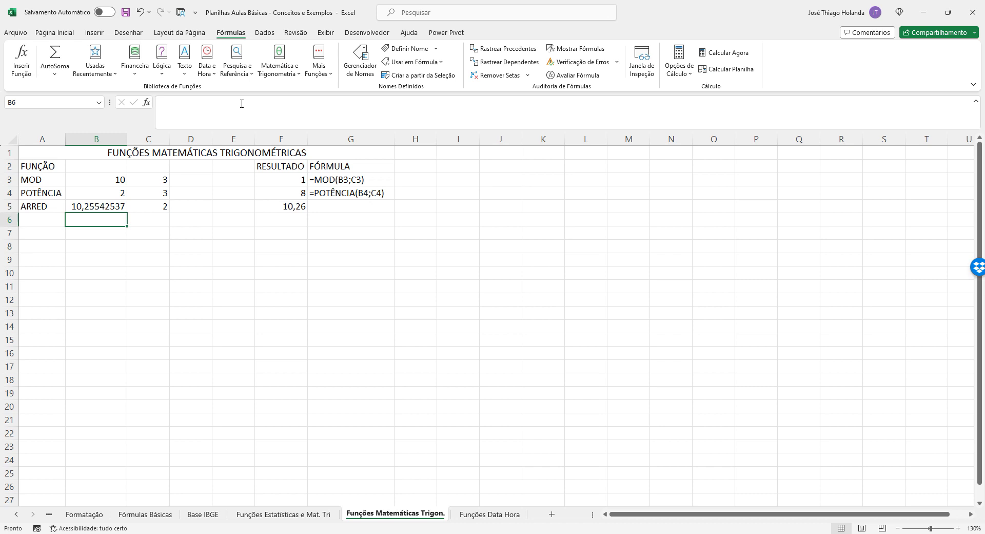
key("Up")
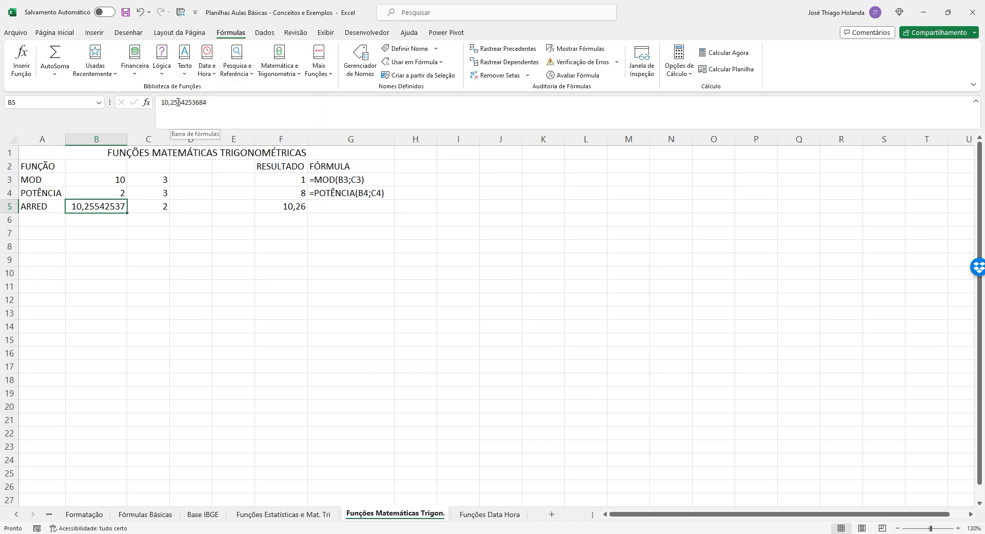
left_click_drag(178, 102, 182, 102)
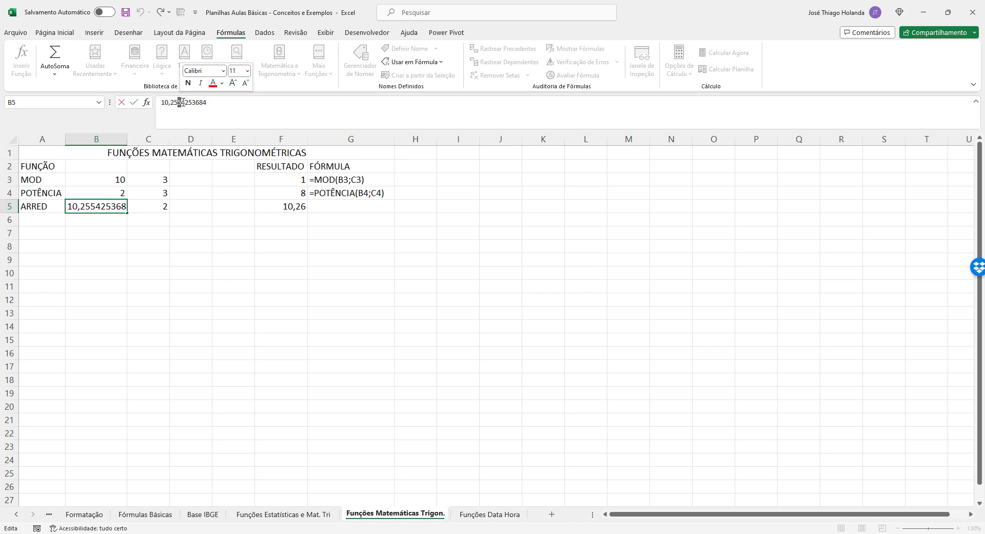
left_click(182, 102)
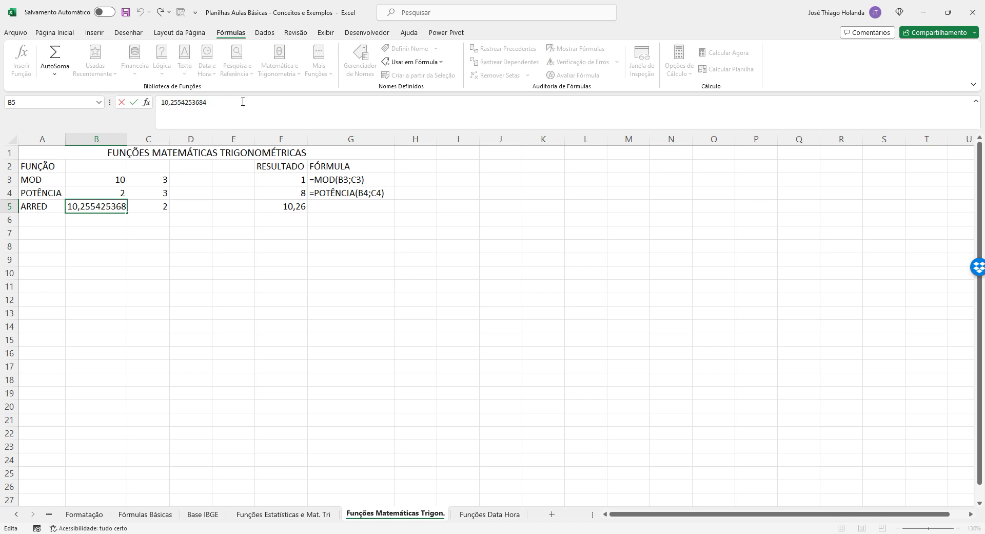
key("BackSpace")
type("4")
key("Return")
key("Up")
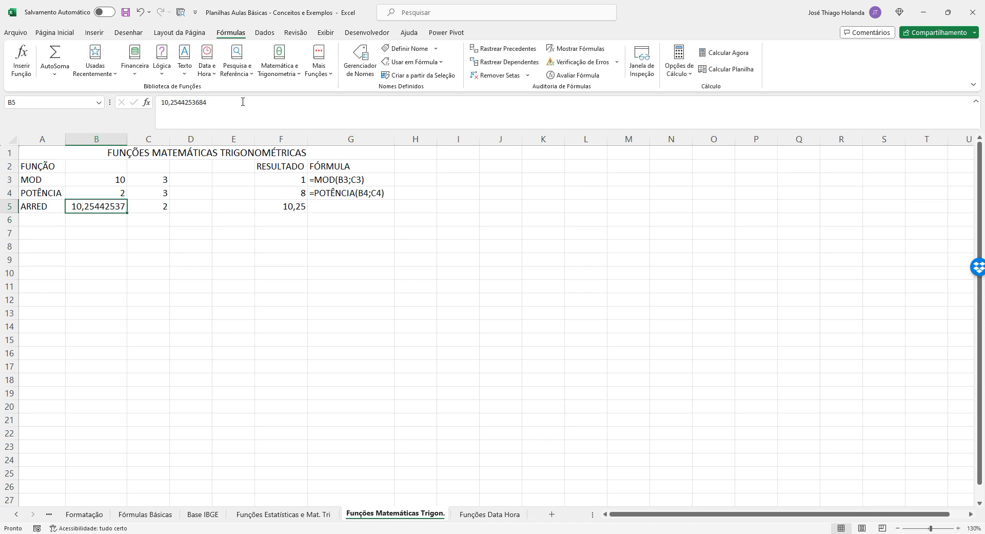
left_click(185, 102)
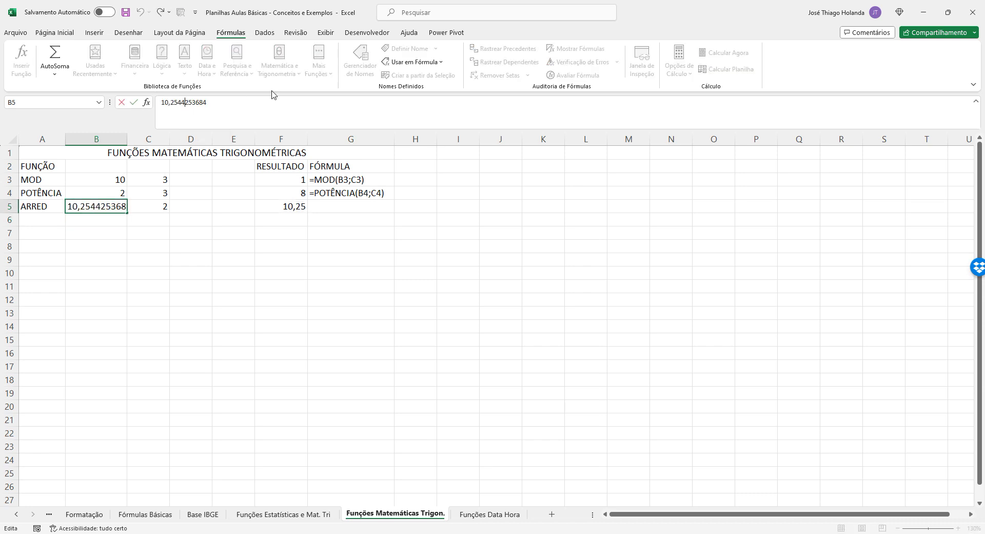
key("BackSpace")
type("5")
key("Return")
key("Up")
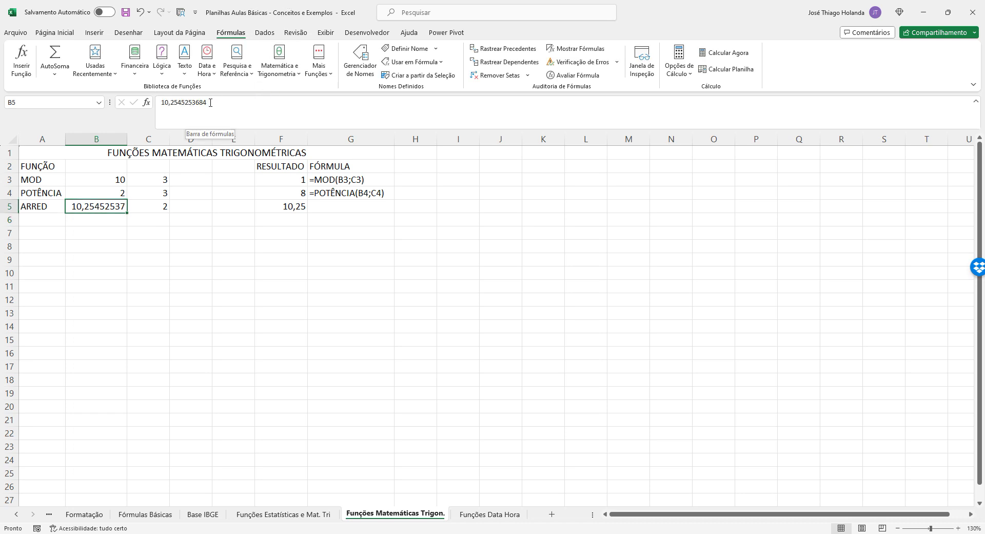
left_click(177, 102)
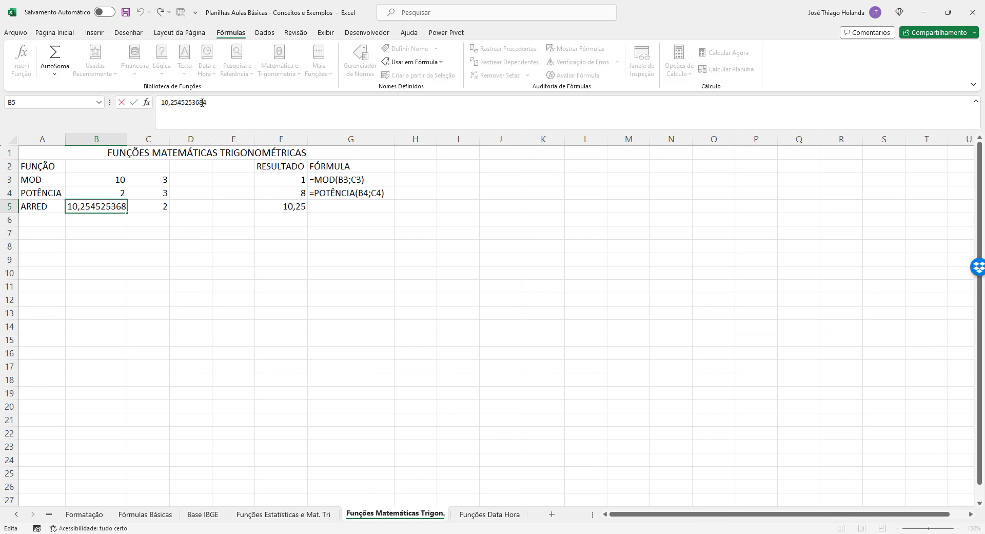
left_click_drag(178, 103, 182, 103)
left_click(185, 102)
key("Return")
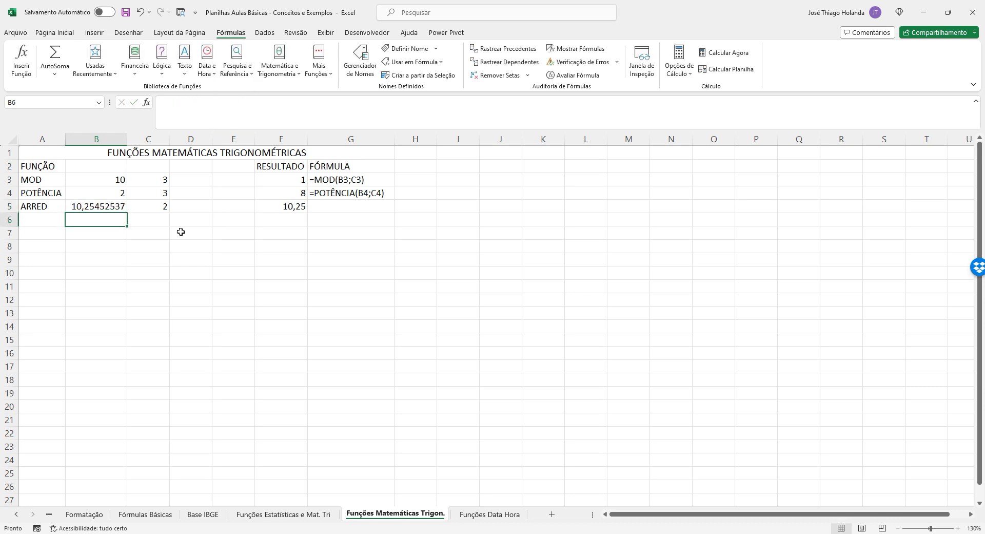
Set the number of digits in cell C5 to 3 and check the ARRED result in F5 against B5
left_click(161, 205)
type("3")
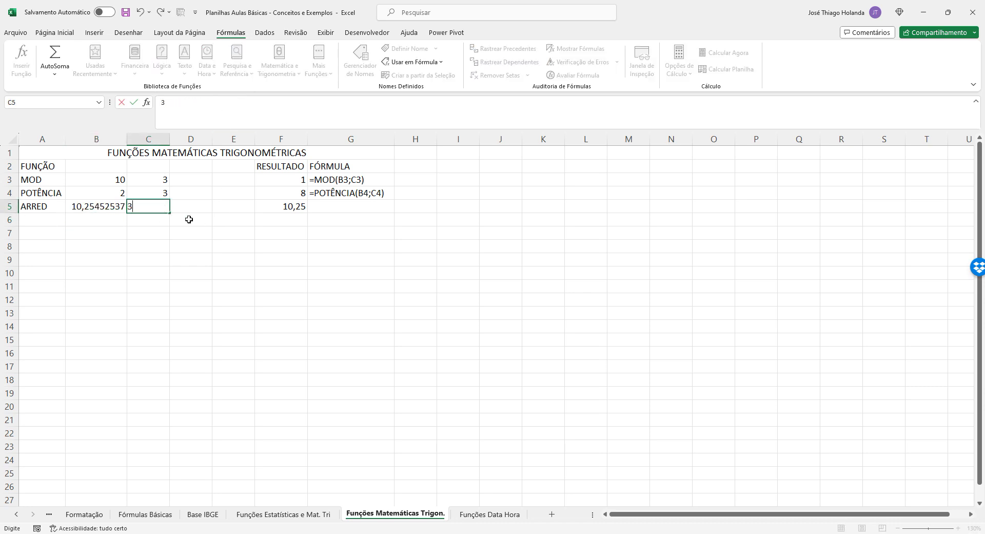
left_click(213, 230)
left_click(281, 208)
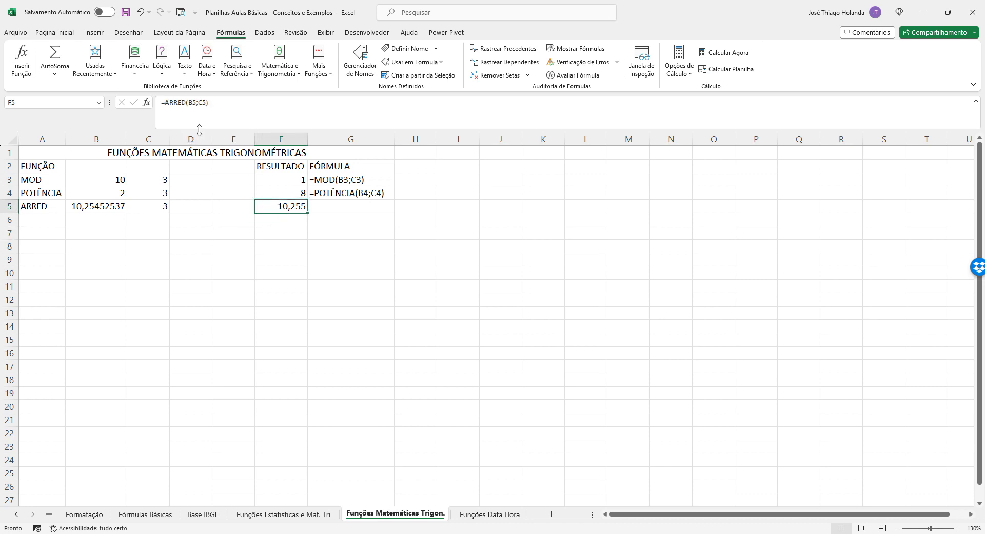
left_click(116, 209)
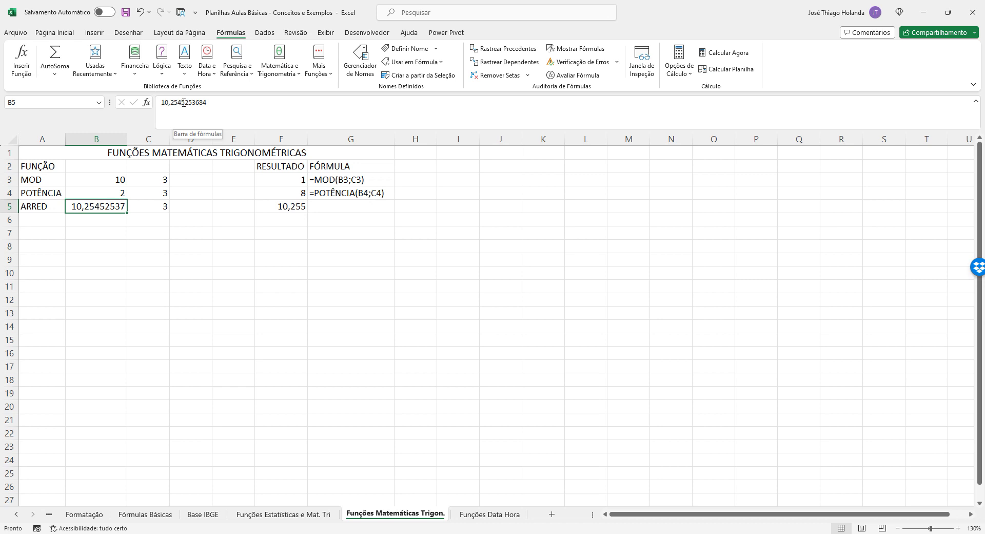
Examine the fourth and third decimal digits of the number in cell B5
type("4")
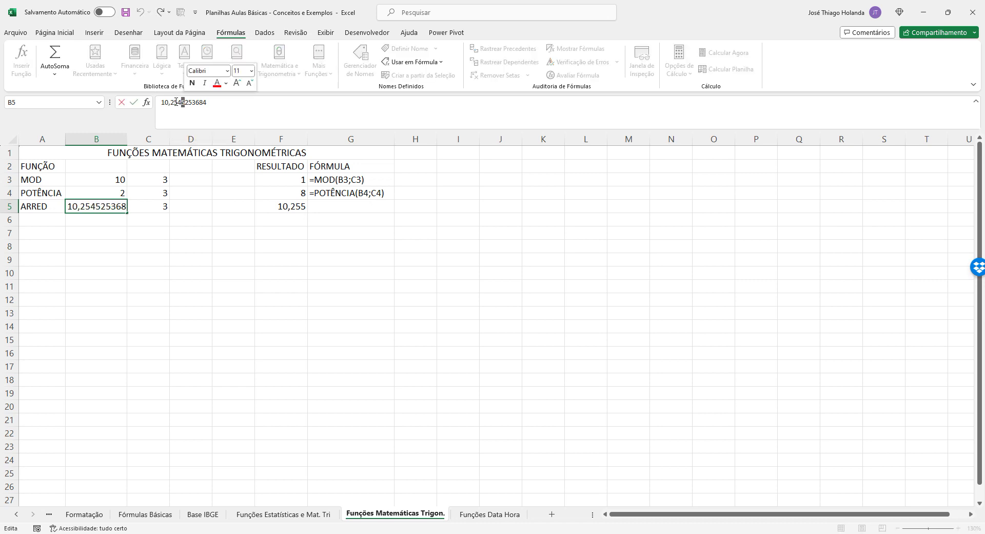
left_click_drag(178, 103, 181, 102)
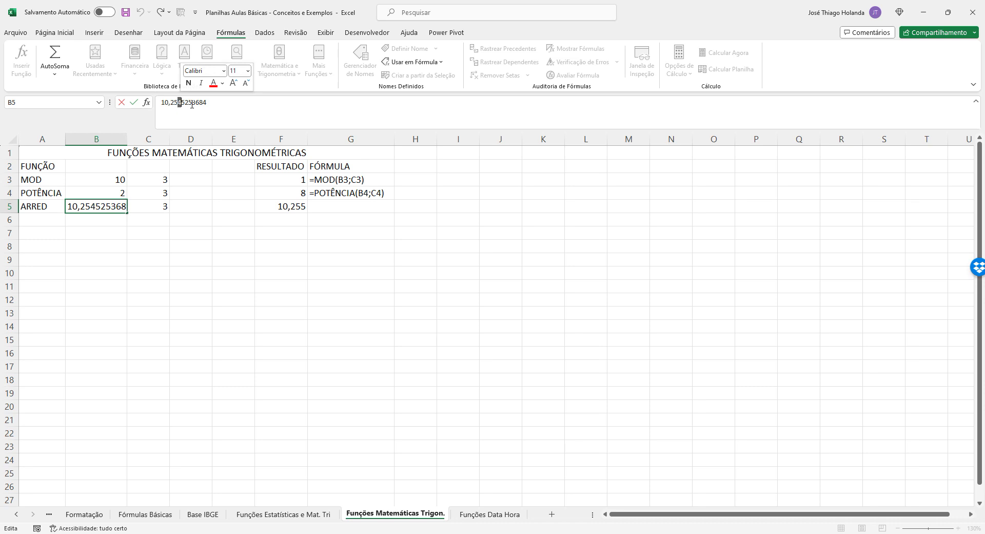
left_click(130, 257)
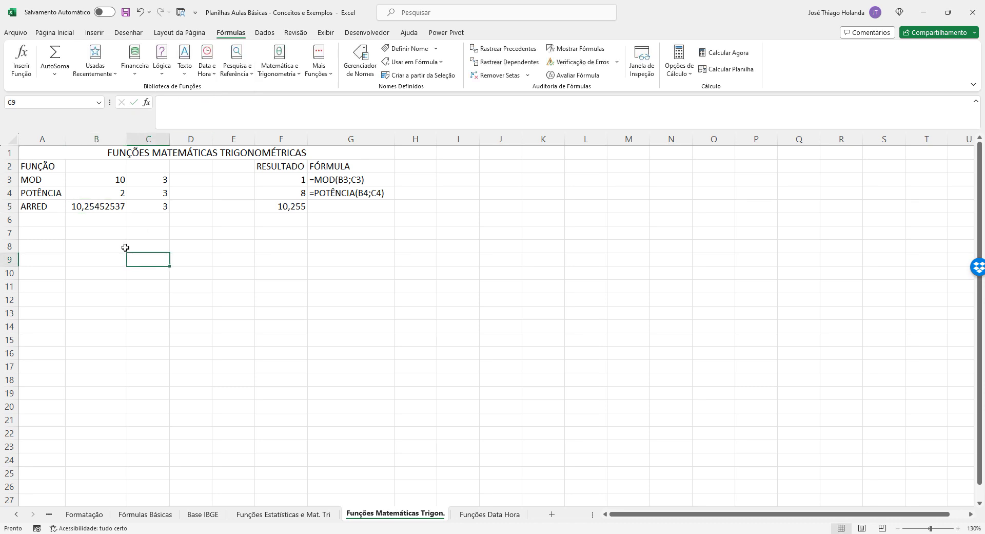
Set the number of digits in cell C5 to 2 and check the ARRED result in F5 against its arguments
left_click(93, 205)
left_click(161, 210)
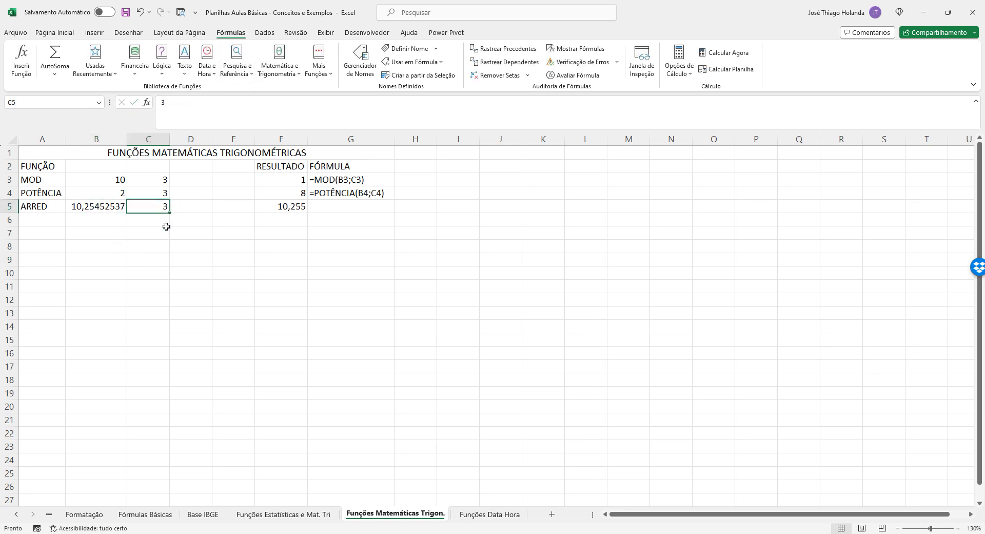
type("2")
left_click(164, 249)
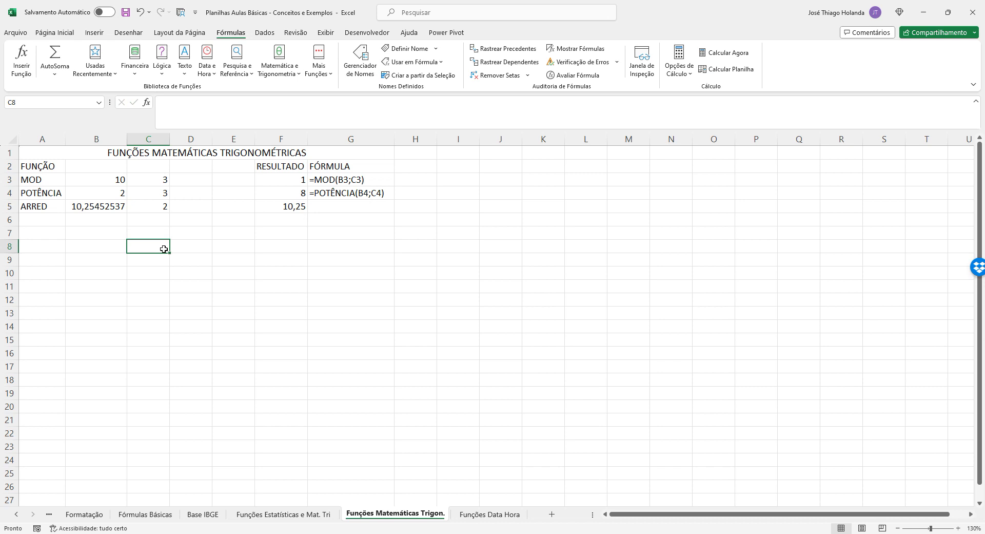
left_click(52, 207)
left_click(92, 206)
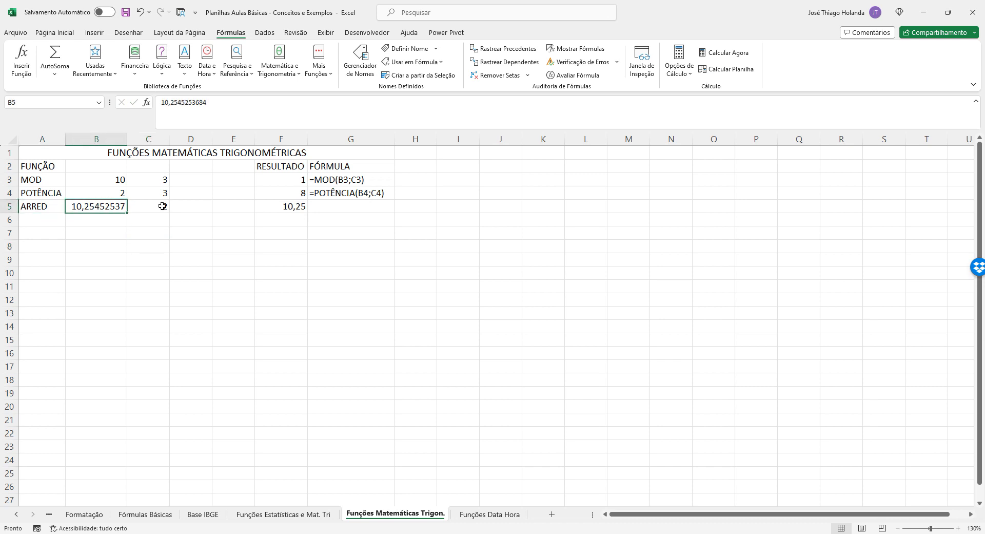
left_click(162, 207)
left_click(213, 201)
left_click(260, 202)
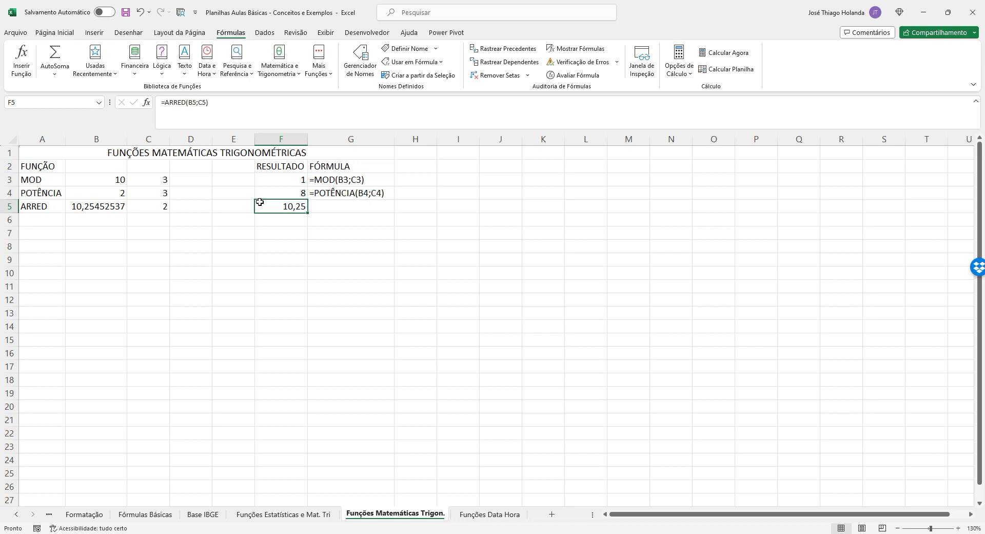
On the Funções Estatísticas e Mat. Tri sheet, display the SP sum in C2 with four decimal places
left_click(283, 514)
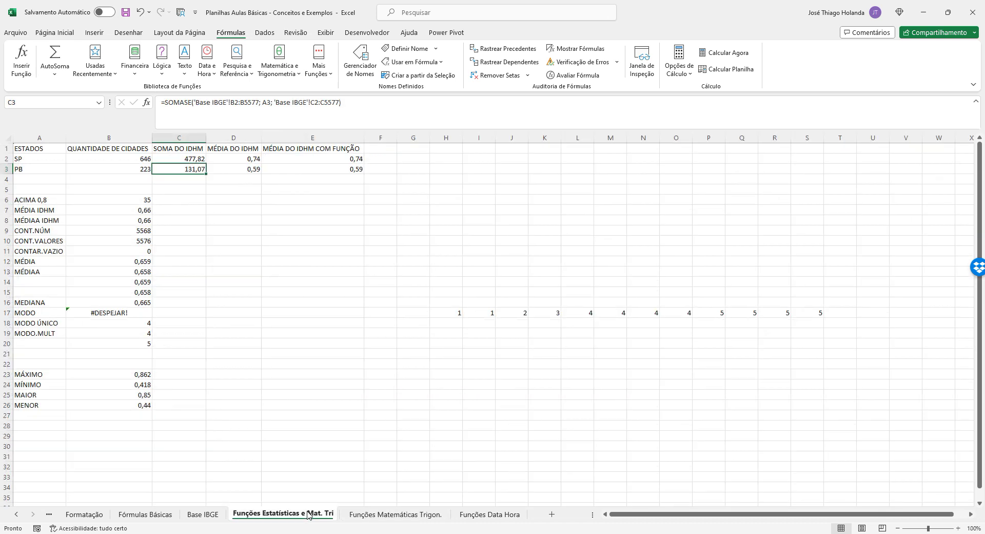
left_click(188, 157)
left_click(190, 171)
left_click(189, 160)
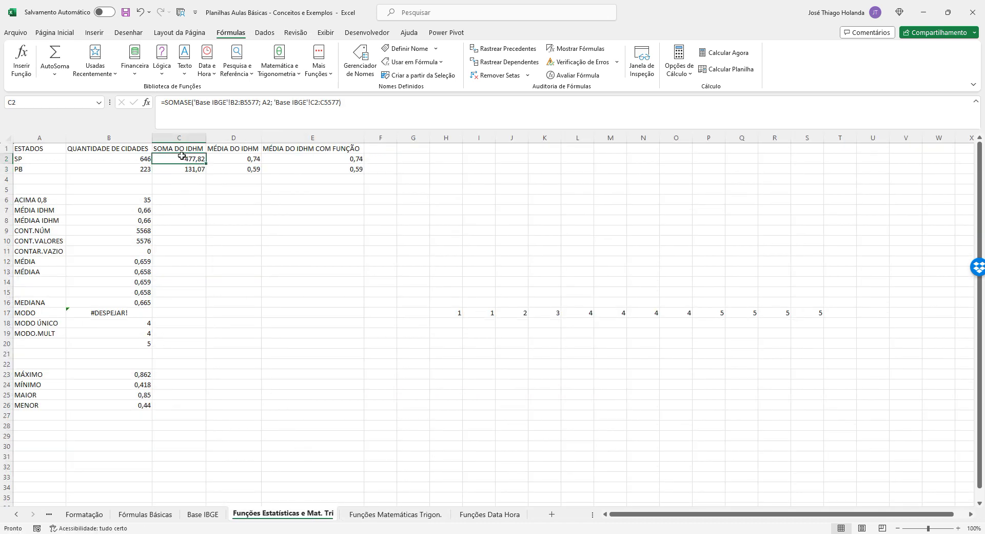
left_click(69, 36)
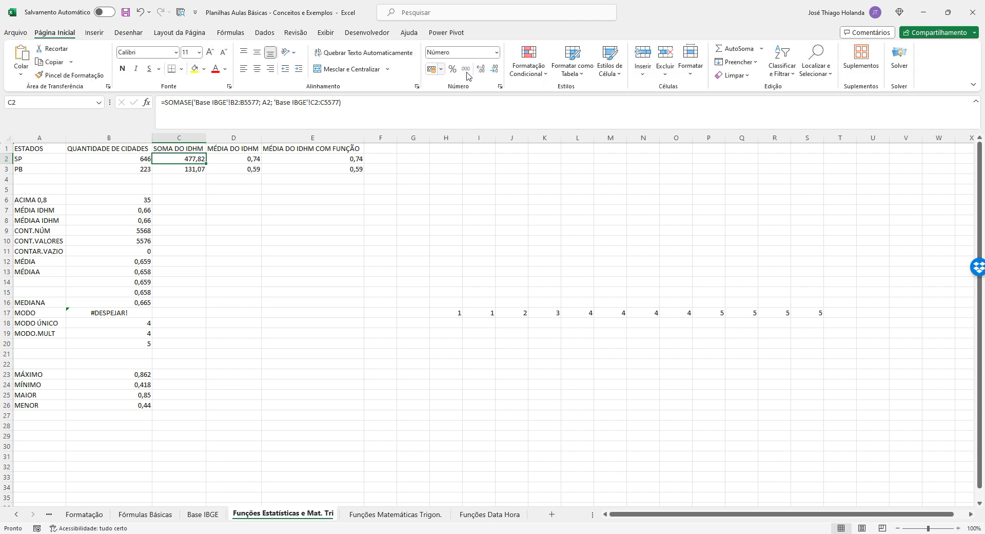
left_click(484, 69)
left_click(483, 68)
Display the PB average in D3 without decimals and restore its two decimal places
left_click(236, 170)
left_click(494, 72)
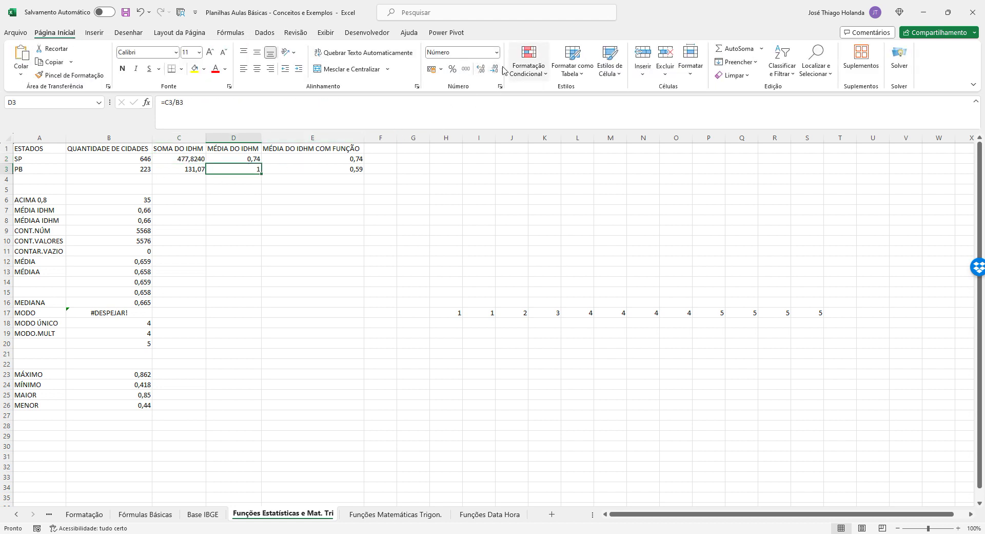
left_click(480, 70)
Display the PB sum of IDHM in C3 with seven decimal places
left_click(196, 173)
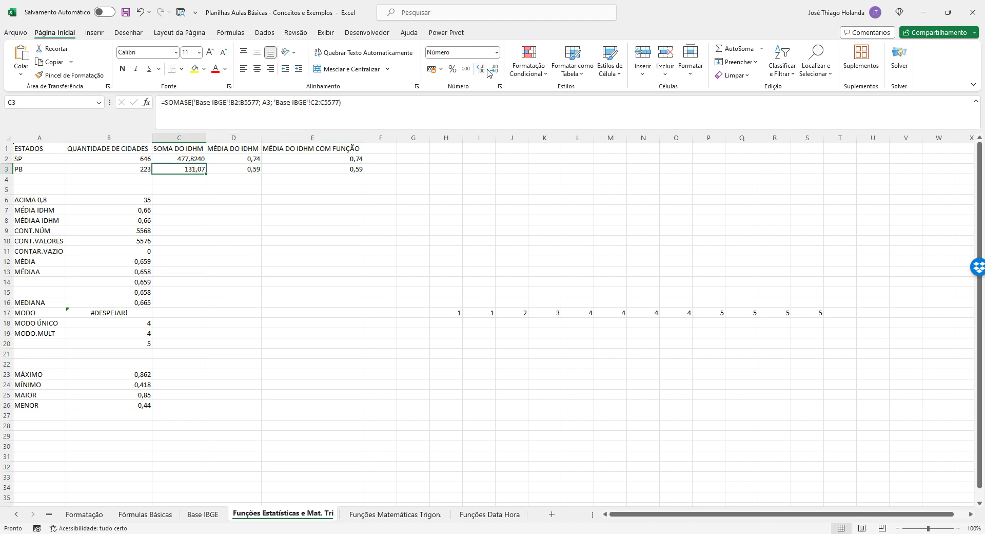
left_click(494, 72)
left_click(494, 72)
left_click(480, 71)
left_click(480, 71)
left_click(479, 71)
left_click(479, 72)
left_click(479, 72)
left_click(479, 71)
left_click(479, 72)
left_click(344, 231)
Wrap the SOMASE formula in C2 in ARRED with 2 as the number of digits
left_click(188, 158)
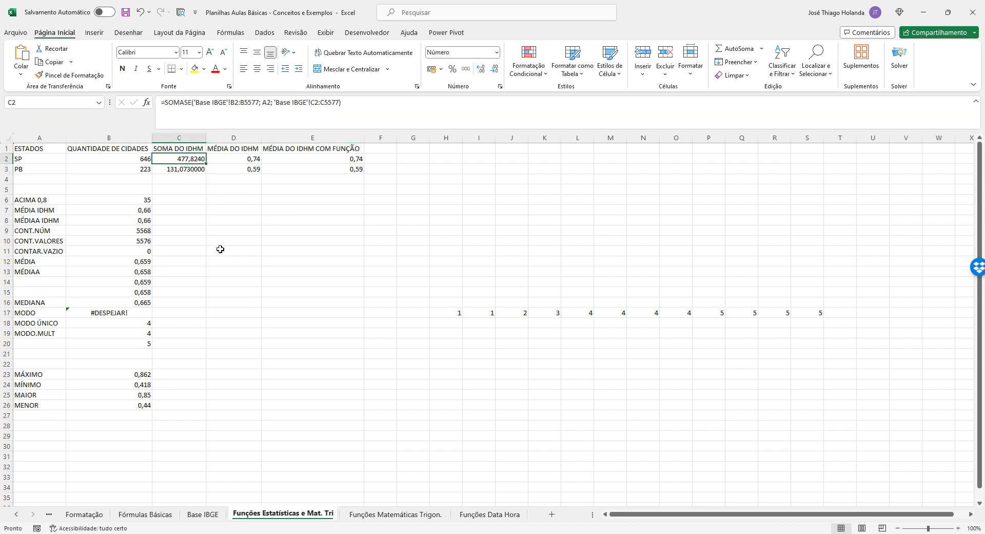
left_click(166, 102)
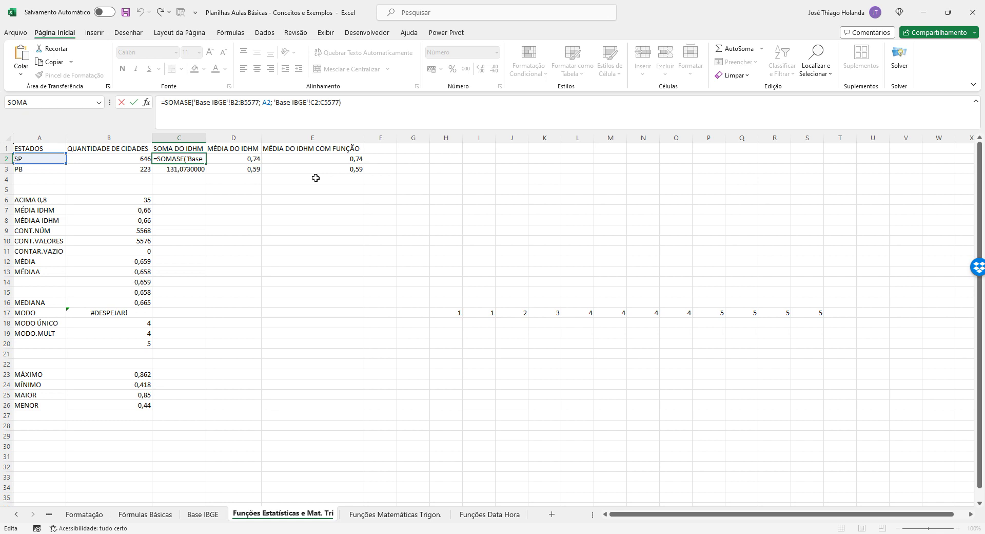
type("ARRE")
type("D")
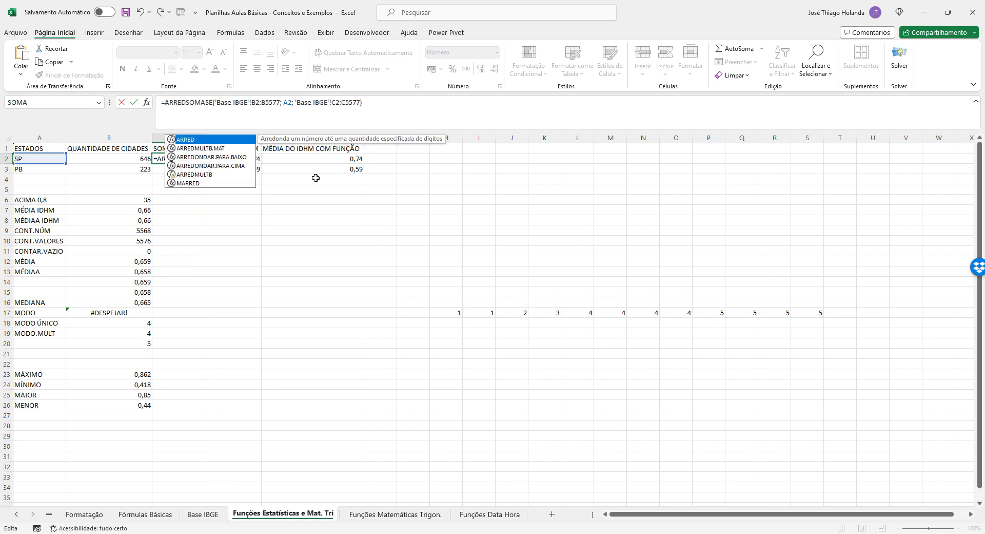
type("(")
key("End")
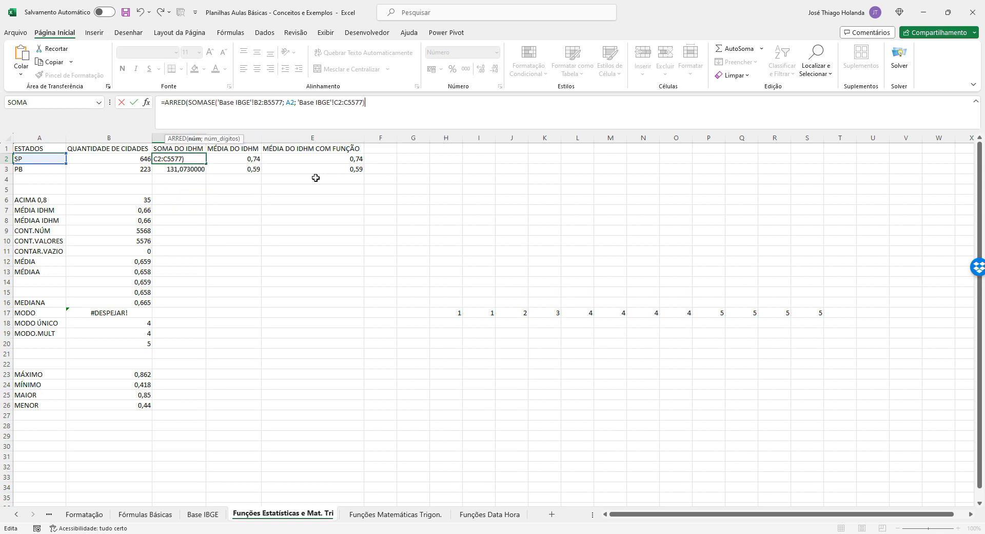
type(")")
key("Left")
type(";2")
key("Return")
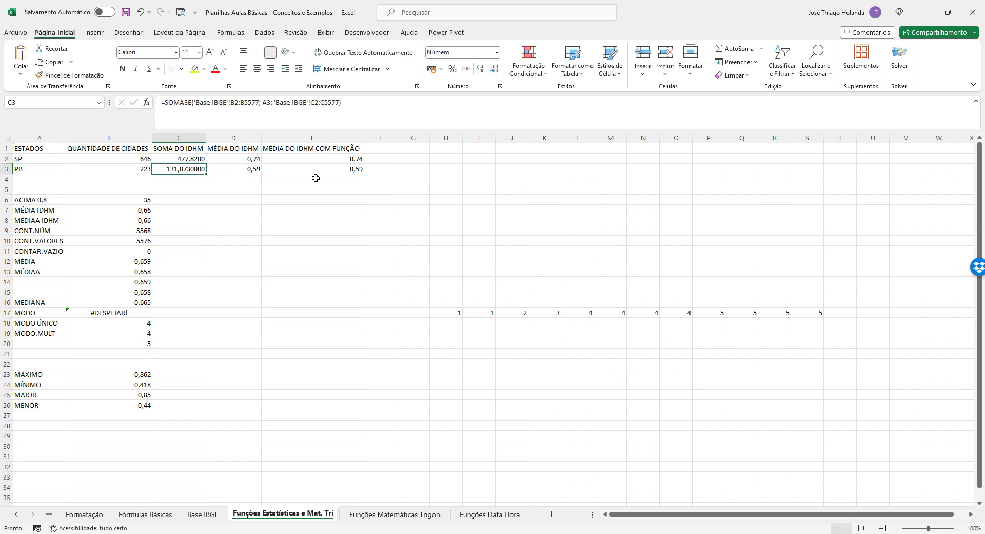
key("Up")
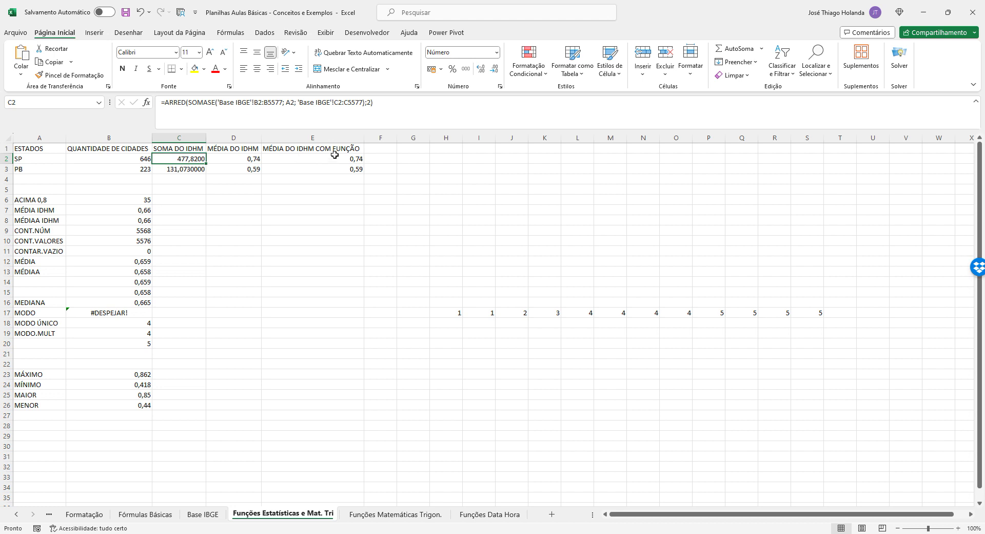
Wrap the SOMASE formula in C3 in ARRED with 2 as the number of digits
left_click(192, 170)
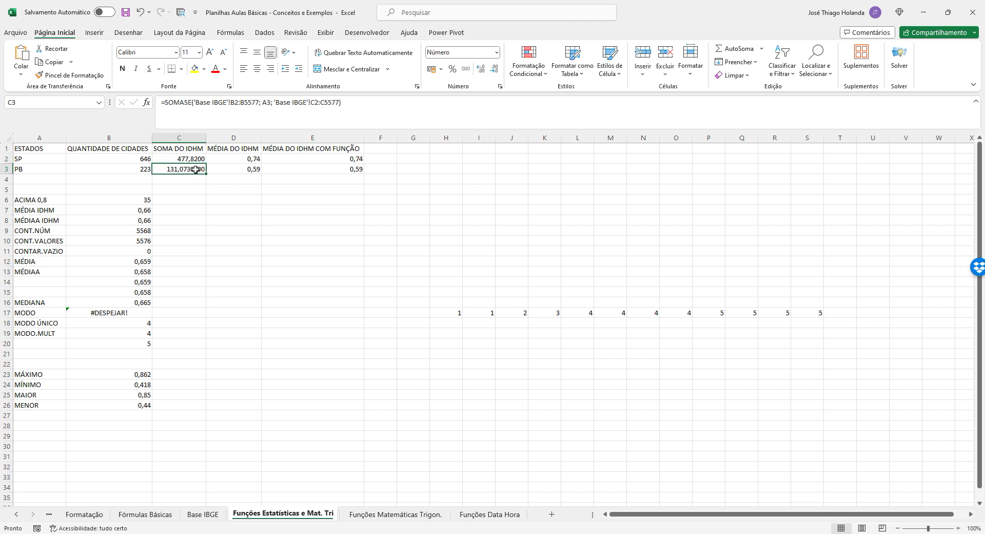
left_click(167, 101)
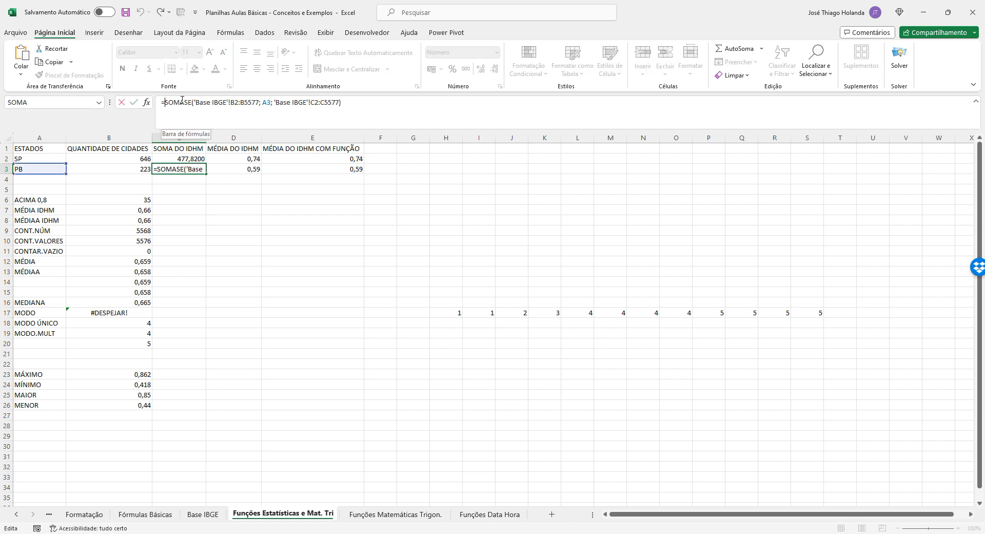
type("ARRED")
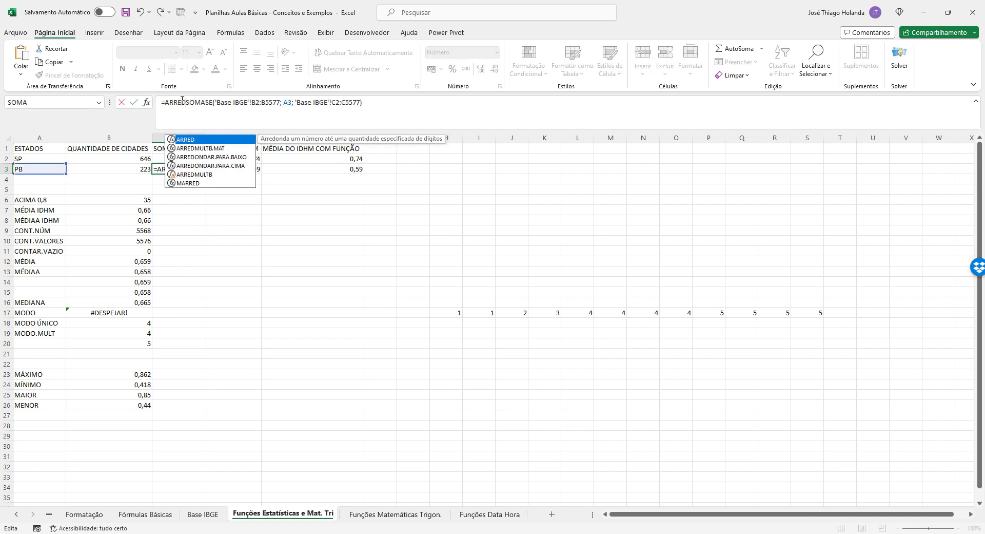
type("(")
key("End")
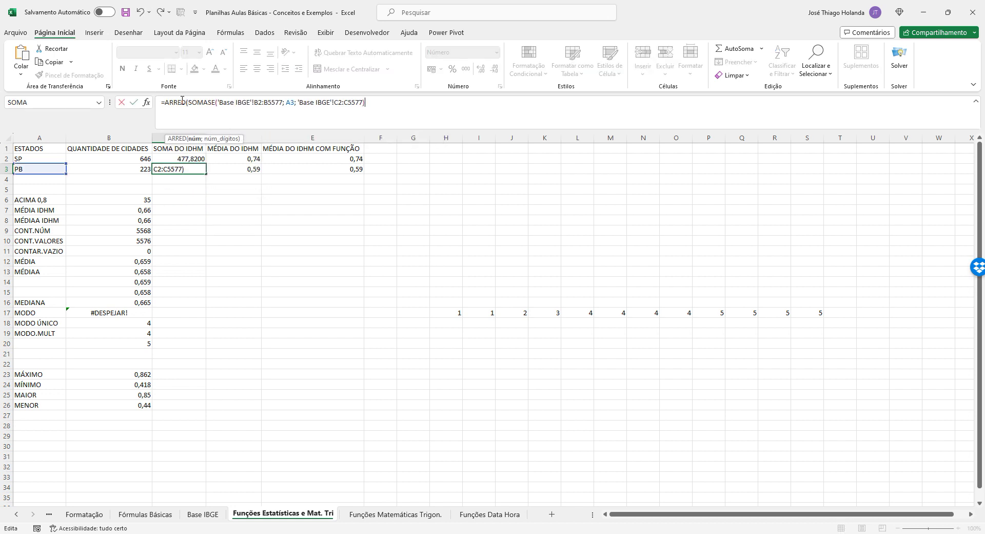
type(";2)")
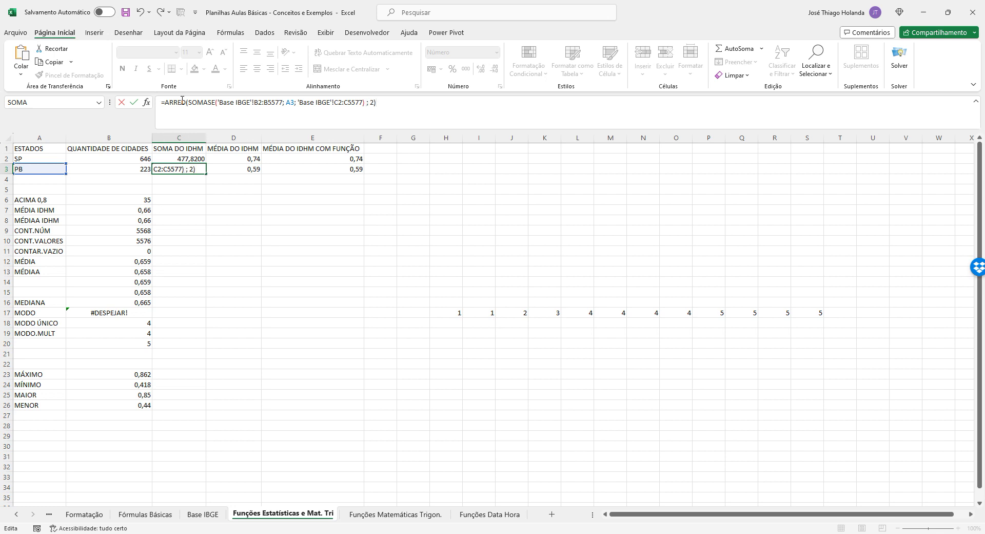
key("ctrl+Return")
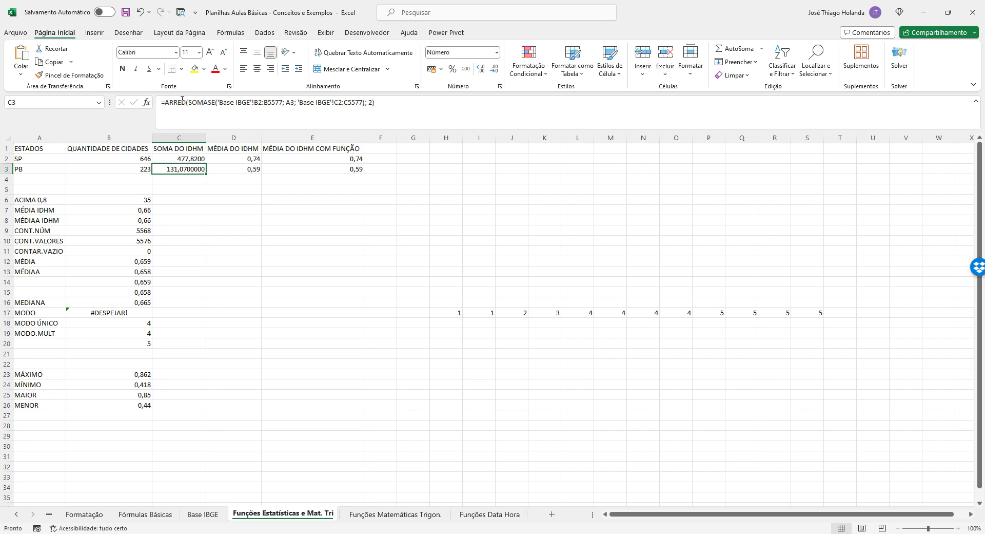
Display the rounded sums in C3 and C2 with three decimal places
left_click(493, 70)
left_click(492, 71)
left_click(493, 70)
left_click(492, 73)
left_click(492, 73)
left_click(491, 73)
left_click(480, 69)
left_click(481, 70)
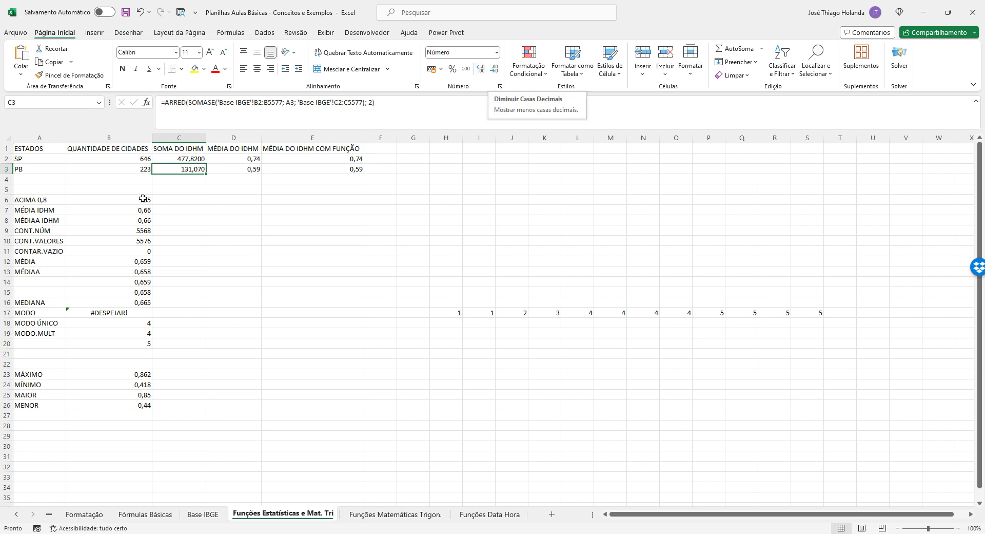
left_click(194, 158)
left_click(495, 69)
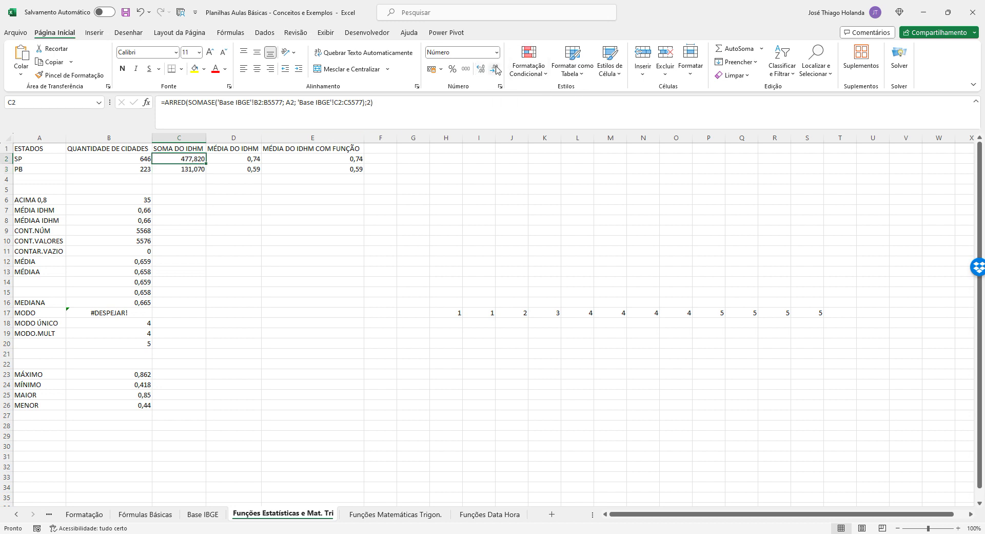
Remove the ARRED rounding from the formula in C2, leaving only the SOMASE calculation
left_click(380, 103)
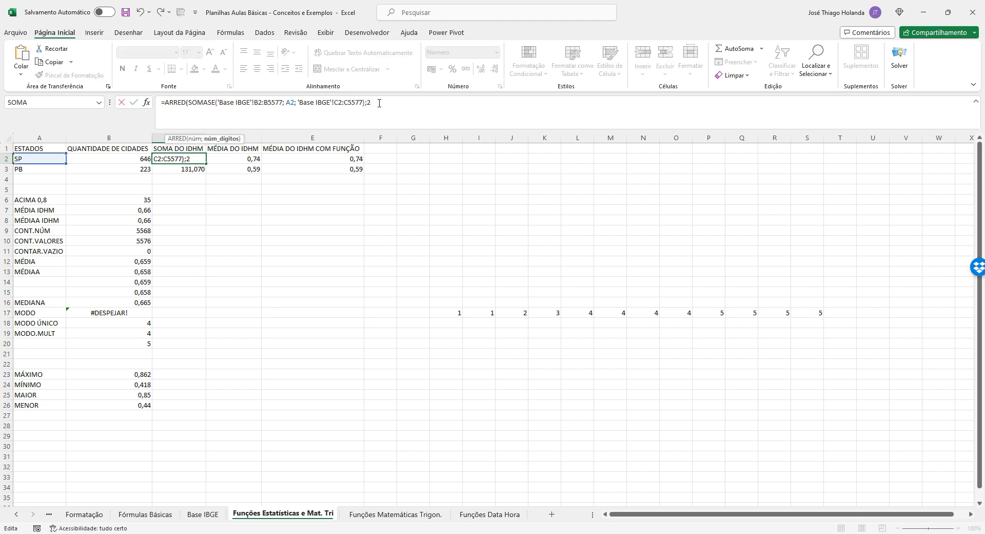
key("BackSpace")
key("BackSpace")
key("BackSpace")
type("; 2)")
key("Return")
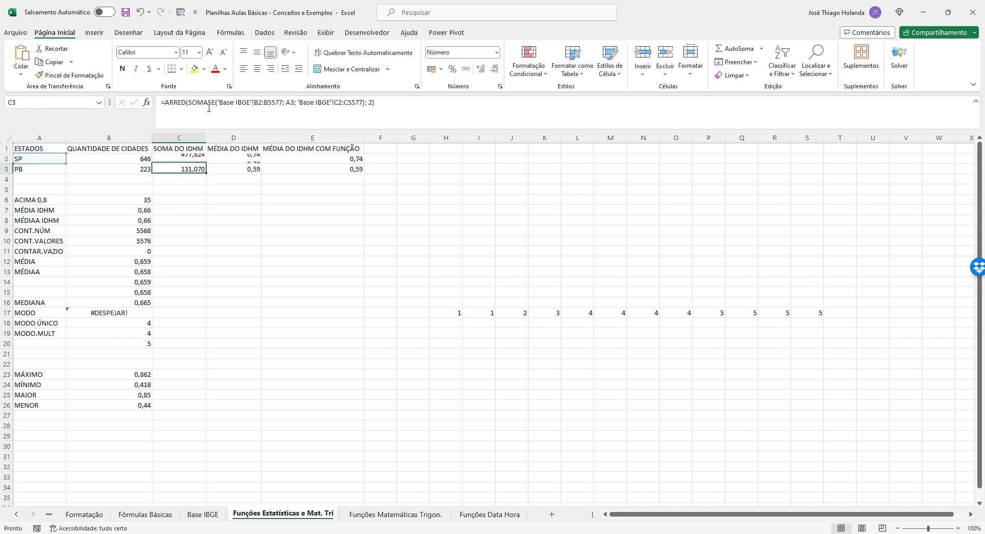
left_click(191, 158)
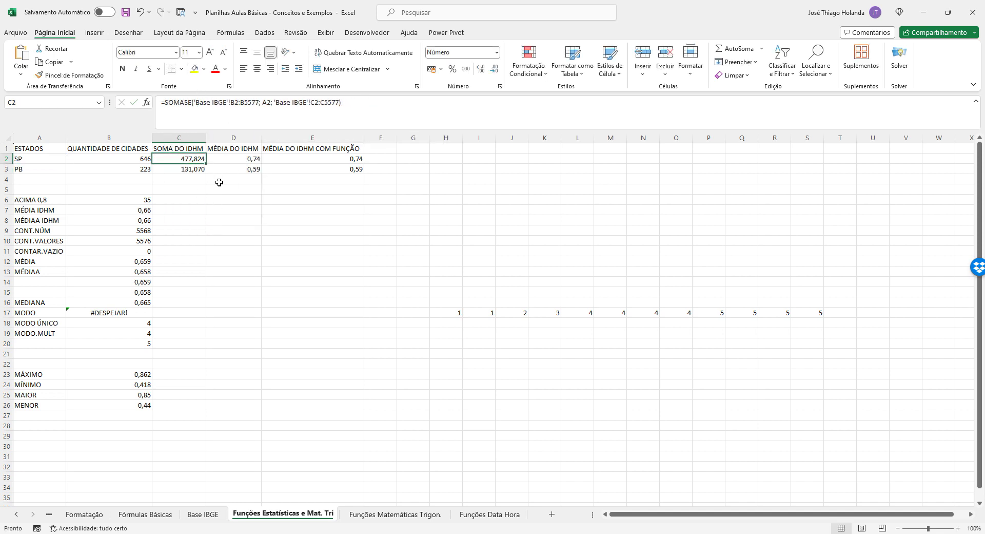
Vary the displayed decimal places of the unrounded sum in C2 and compare it with C3
left_click(490, 70)
left_click(484, 71)
left_click(485, 71)
left_click(485, 71)
left_click(202, 170)
left_click(197, 159)
Undo the last edits to C2 back to its ARRED formula and check C2 and C3
key("ctrl+z")
key("ctrl+z")
key("ctrl+z")
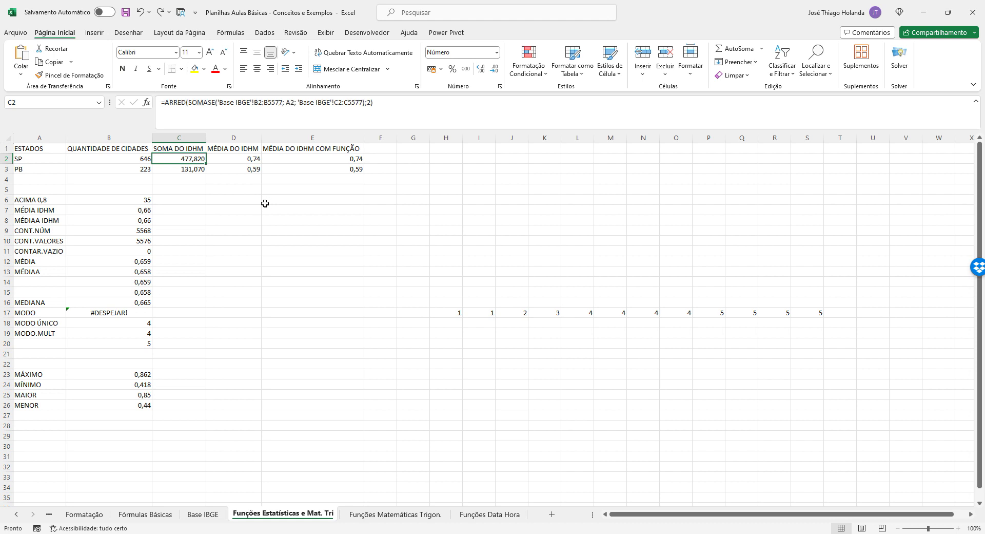
left_click(265, 203)
left_click(191, 162)
left_click(196, 173)
On the Funções Matemáticas Trigon. sheet, copy the number from B5 into B6
left_click(391, 515)
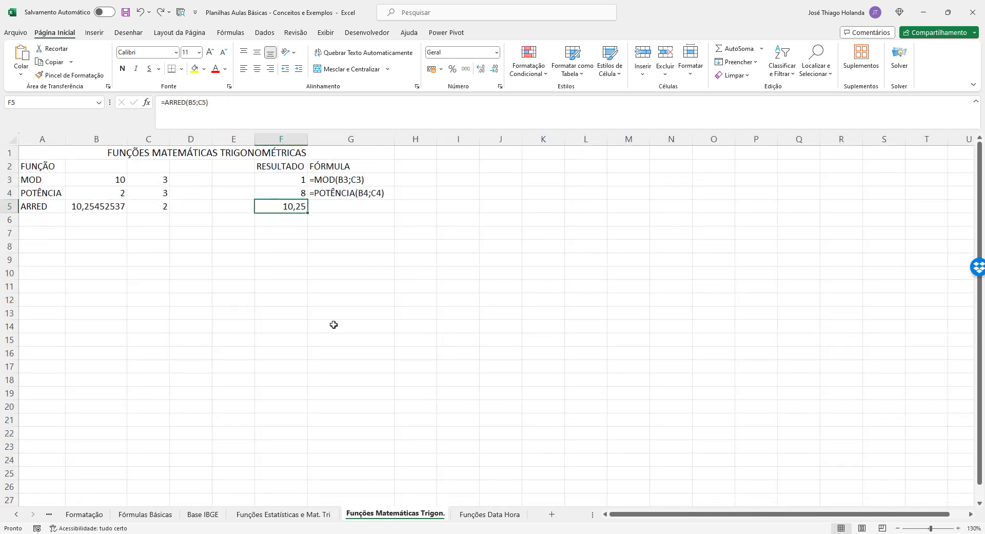
left_click(49, 219)
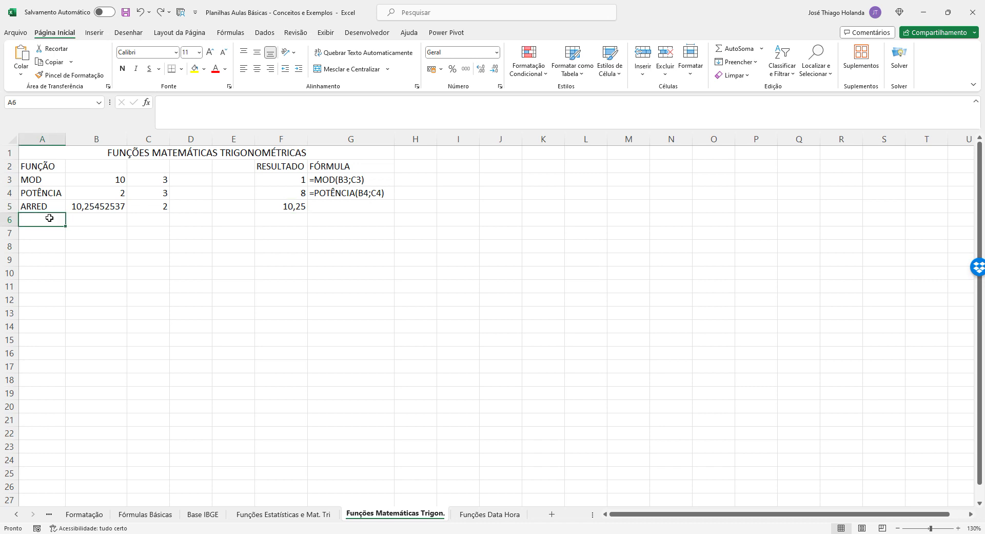
left_click(115, 224)
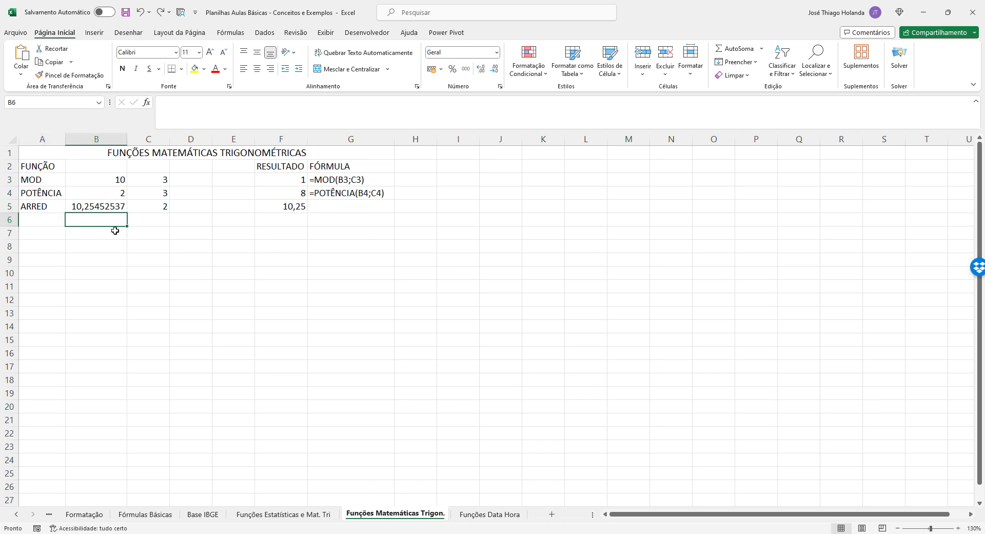
key("Up")
key("ctrl+c")
key("Down")
key("ctrl+v")
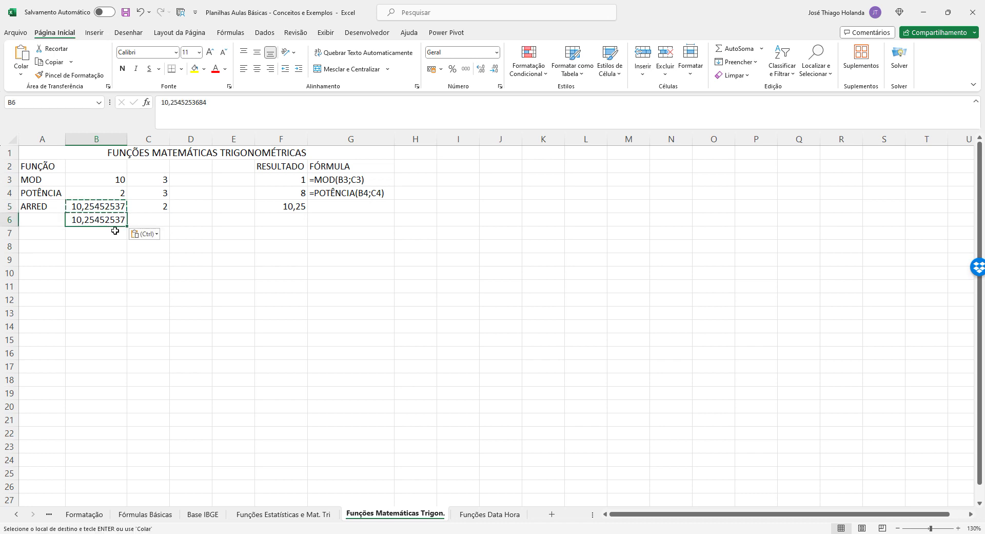
Enter 3 as the number of digits in C6 and select the result cell F6
key("Escape")
key("Right")
type("3")
key("Right")
key("Right")
key("Right")
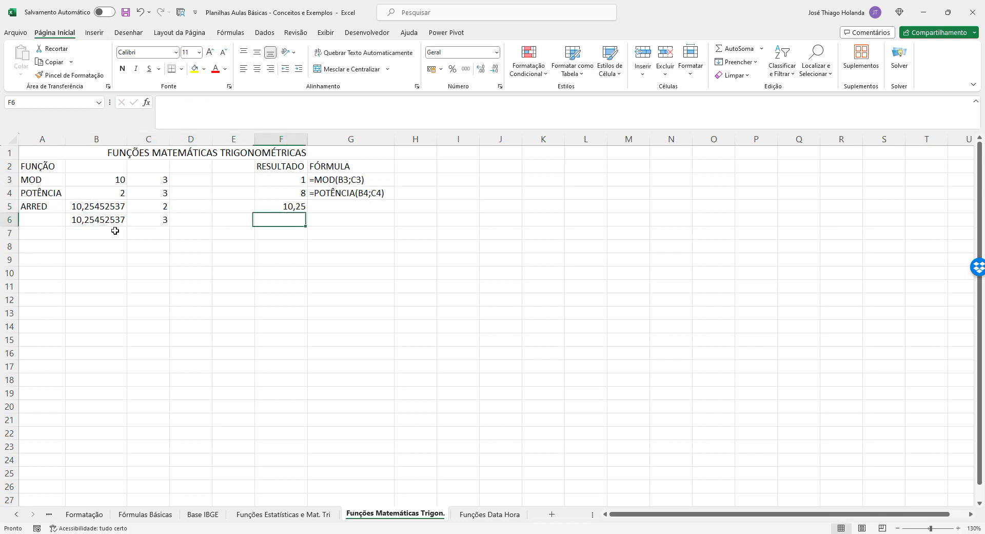
Copy the ARRED formula from F5 into F6
key("Up")
key("ctrl+c")
key("Down")
key("ctrl+v")
key("Escape")
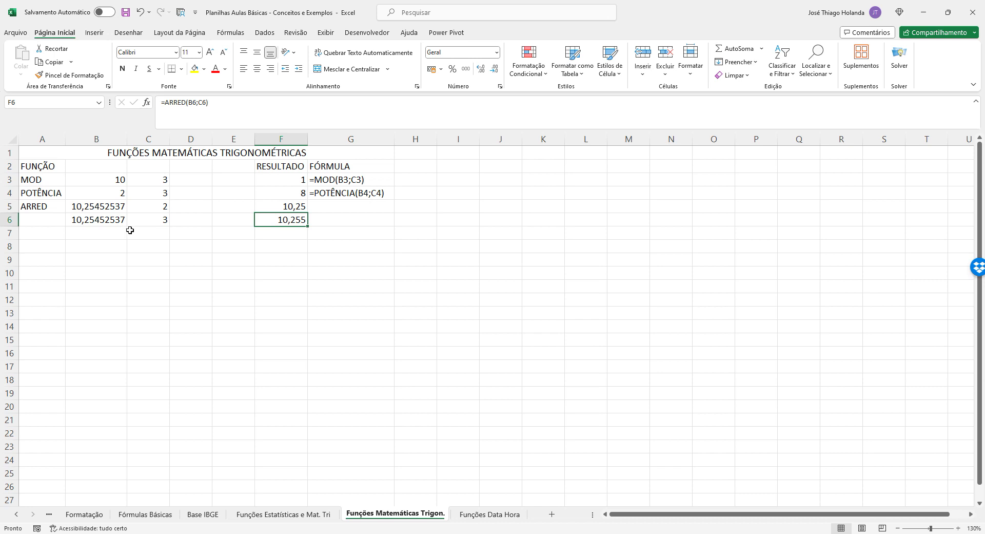
Copy the number in B6 into B7 and enter 0 as the number of digits in C7
left_click(107, 230)
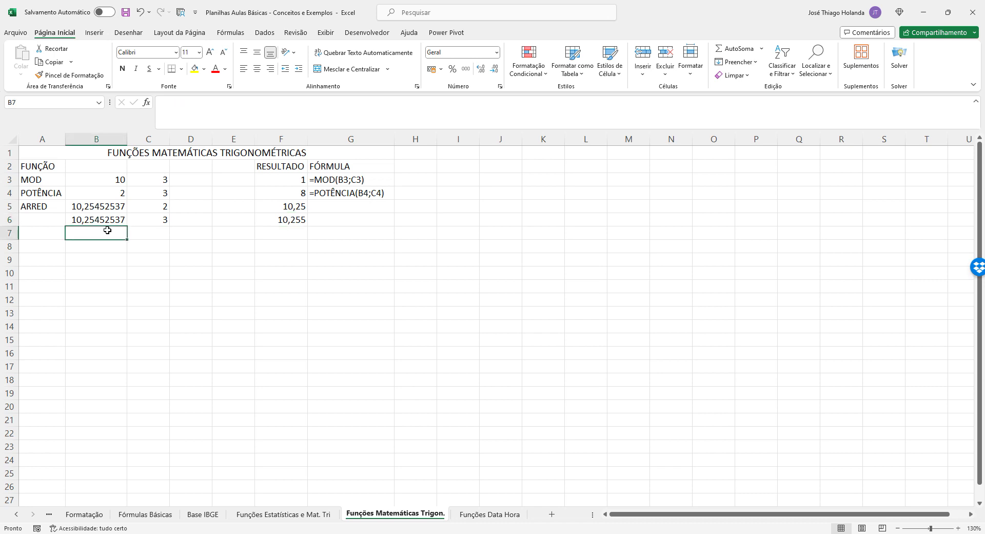
key("Up")
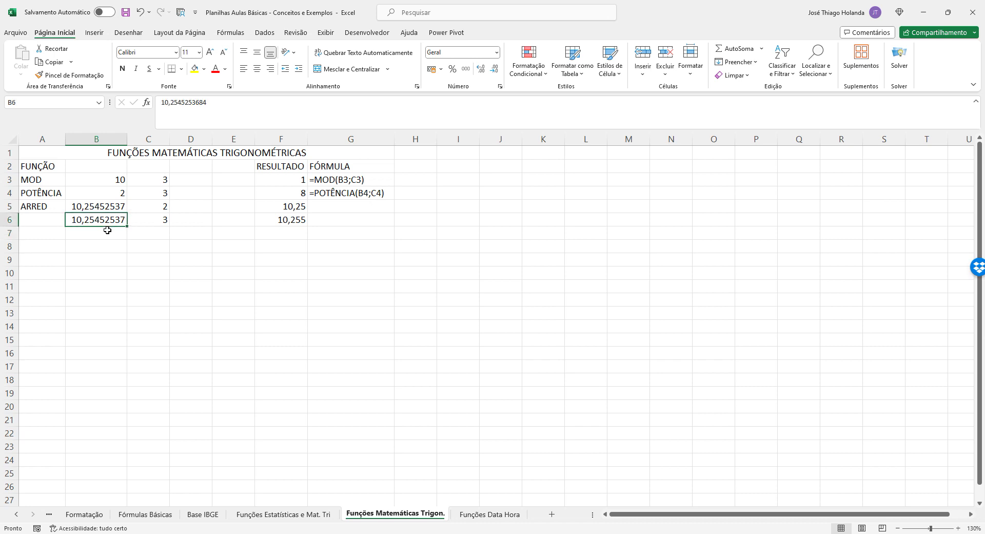
key("ctrl+c")
key("Down")
key("ctrl+v")
key("Right")
key("Escape")
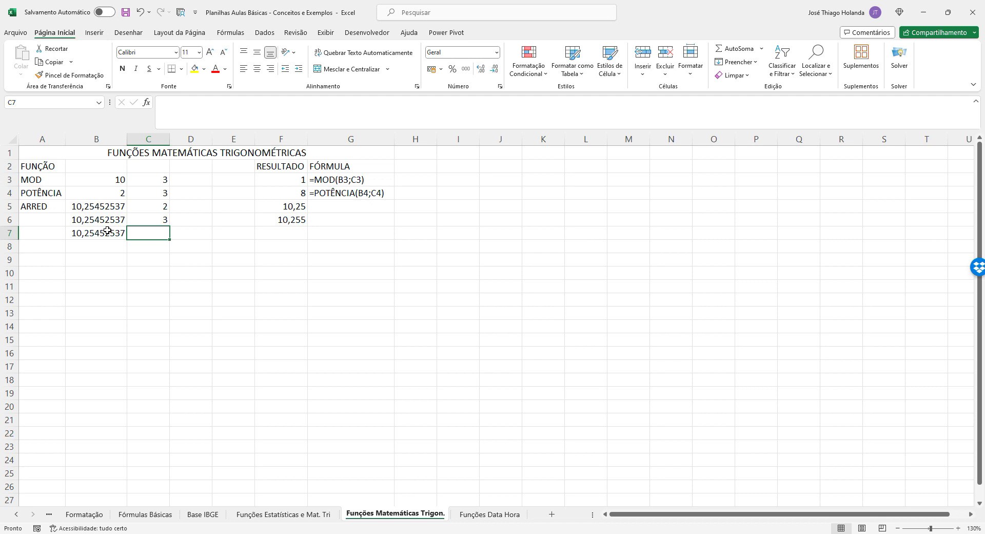
type("0")
Copy the ARRED formula from F6 into F7
key("Right")
key("Up")
key("Right")
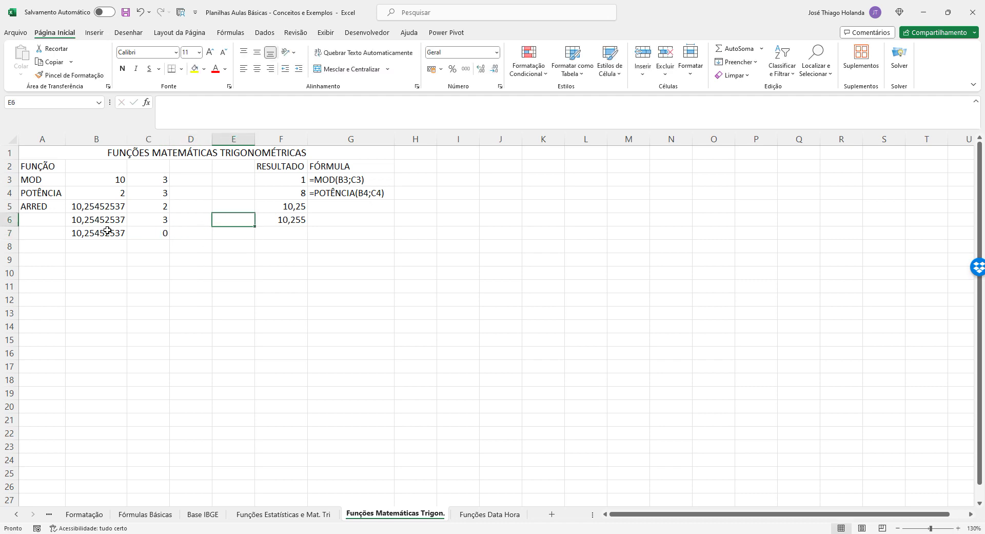
key("Right")
key("ctrl+c")
key("Down")
key("ctrl+v")
key("Escape")
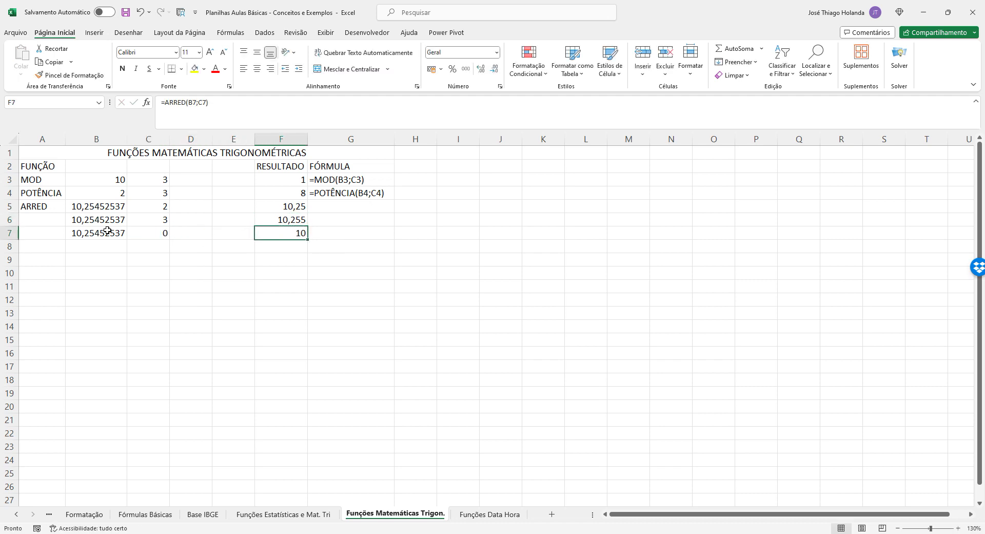
Copy the number in B7 into B8 and enter -1 as the number of digits in C8
key("Down")
key("Left")
key("Left")
key("Left")
key("Left")
key("Up")
key("ctrl+c")
key("Down")
key("ctrl+v")
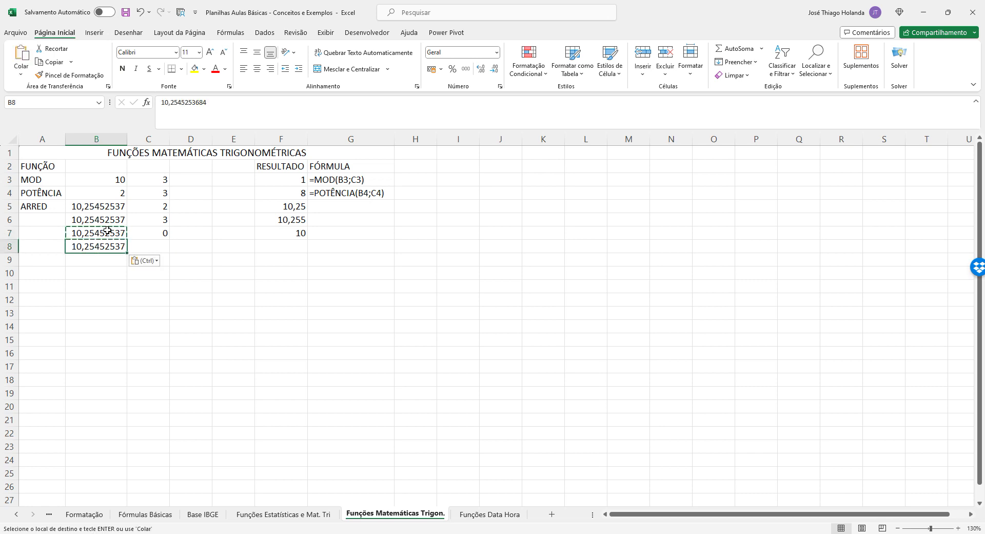
key("Right")
key("Escape")
type("-1")
Copy the ARRED formula from F7 into F8
key("Right")
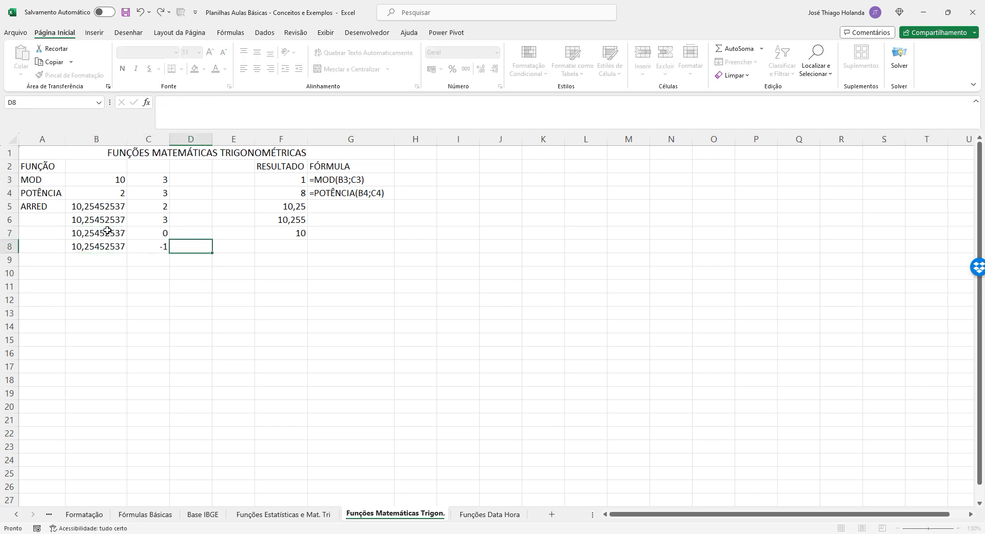
key("Right")
key("Right")
key("Up")
key("ctrl+c")
key("Down")
key("ctrl+v")
key("Escape")
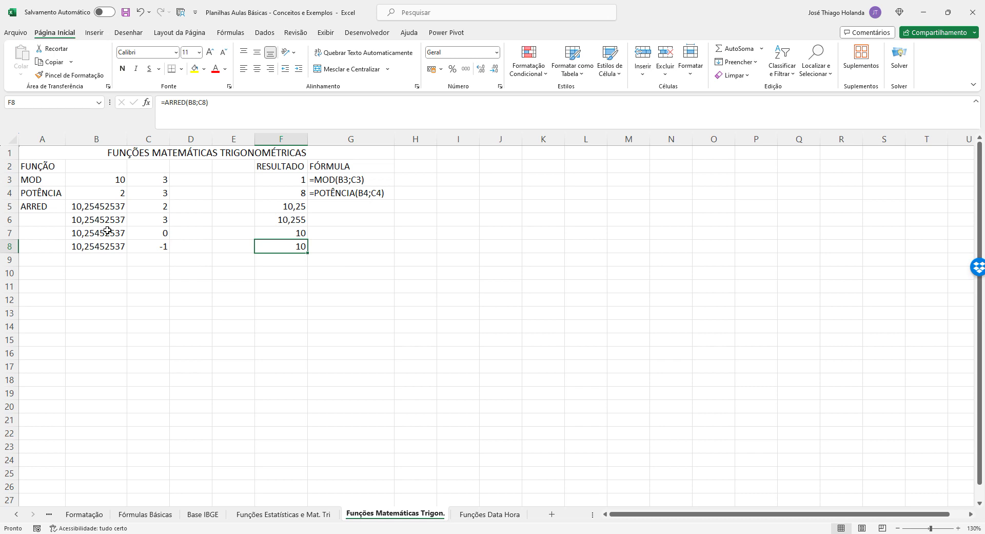
key("Left")
key("Left")
key("Left")
key("Left")
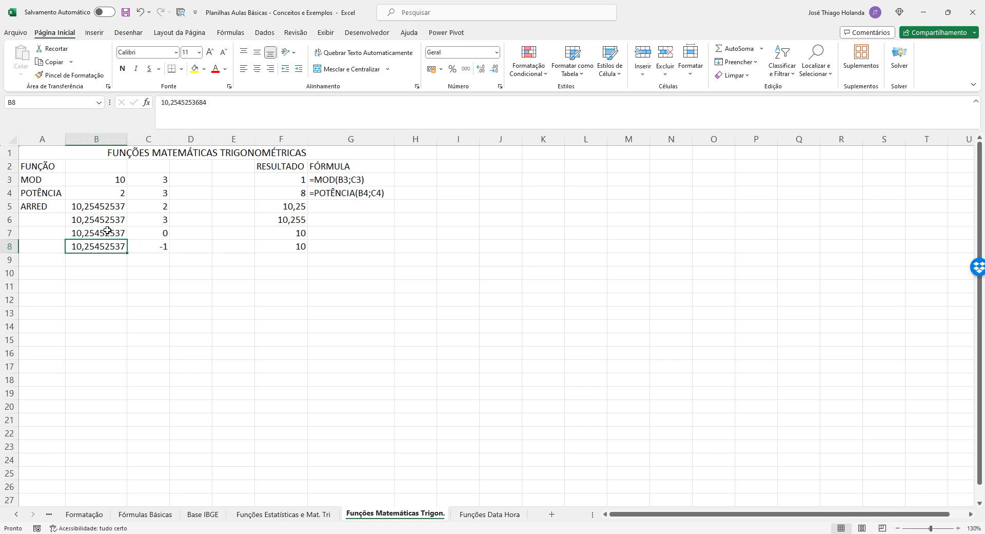
left_click(169, 103)
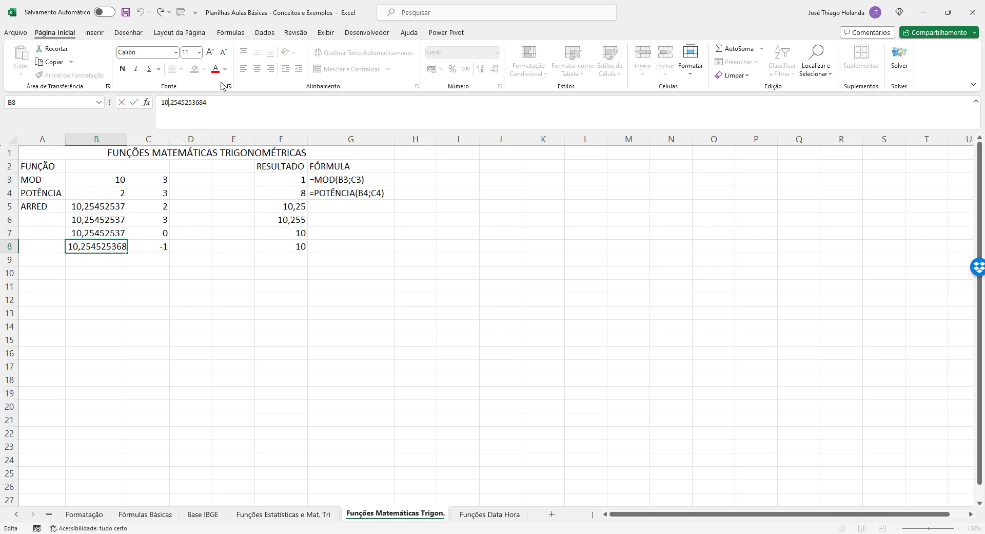
key("BackSpace")
type("800")
key("Return")
Compare the number and digit argument in row 8 with the ARRED result in F8
key("Up")
key("Right")
key("Right")
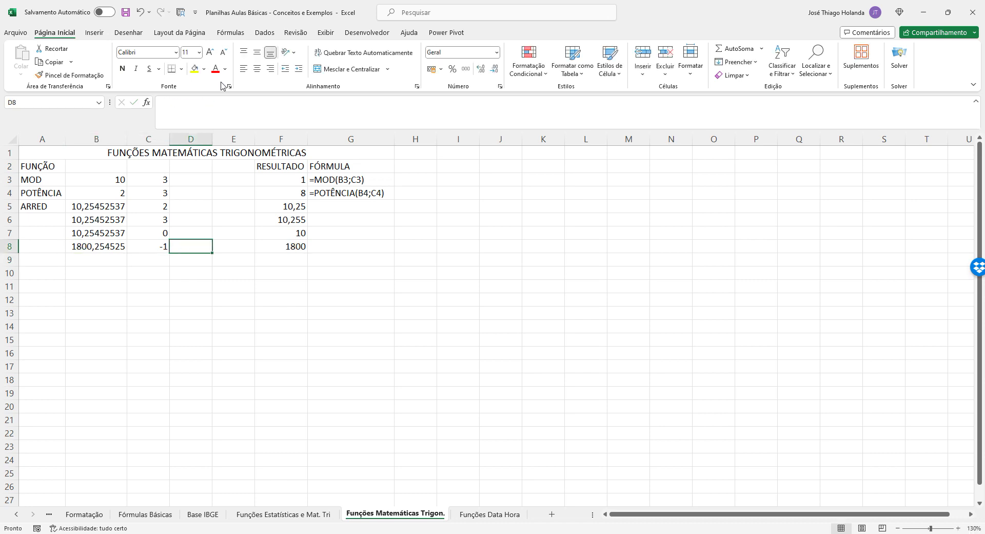
key("Right")
key("Right")
key("Left")
key("Left")
key("Left")
key("Left")
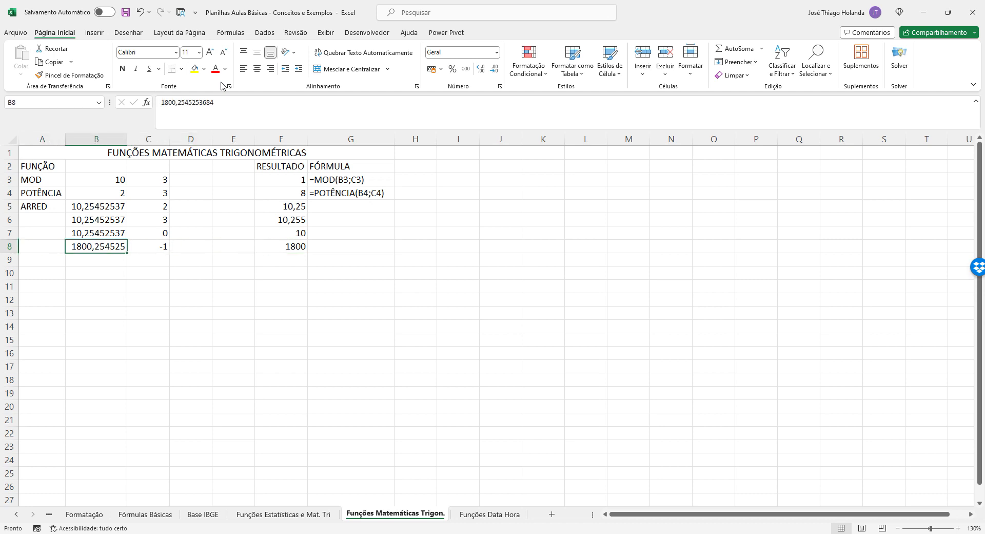
left_click(173, 101)
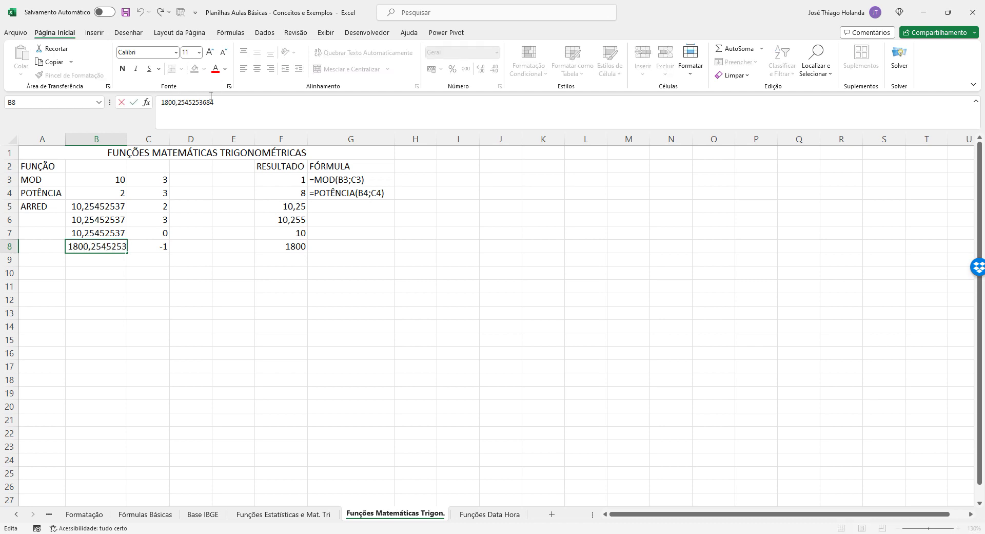
key("Delete")
type("51")
key("BackSpace")
type("2")
key("Delete")
key("Return")
key("Up")
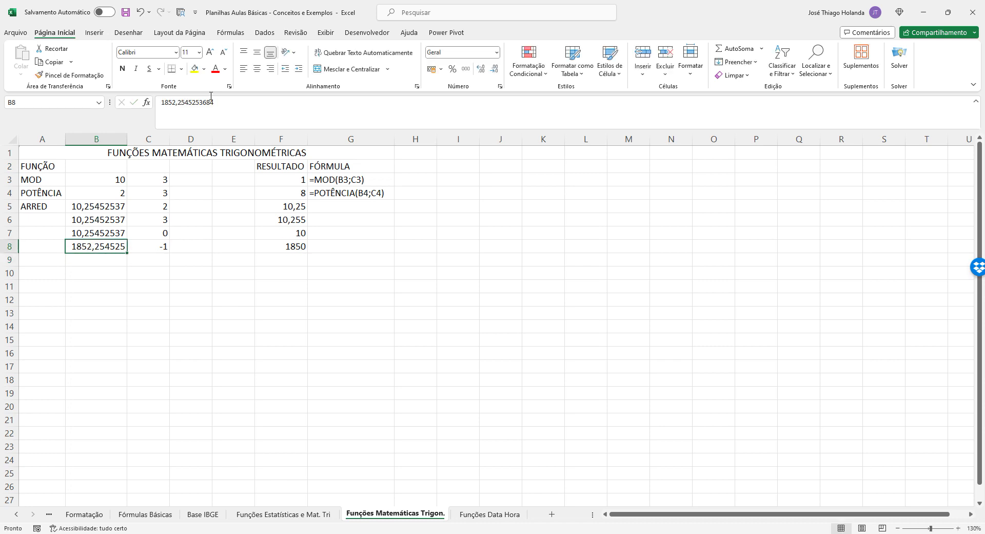
Examine how the new number in B8 is rounded by the ARRED formula in F8
key("Right")
key("Right")
key("Right")
key("Right")
key("Left")
key("Left")
key("Left")
key("Left")
key("Right")
key("Left")
key("Left")
key("Right")
Copy the number in B8 into B9 and enter -2 as the number of digits in C9
key("ctrl+c")
key("Down")
key("ctrl+v")
key("Up")
key("Right")
key("Down")
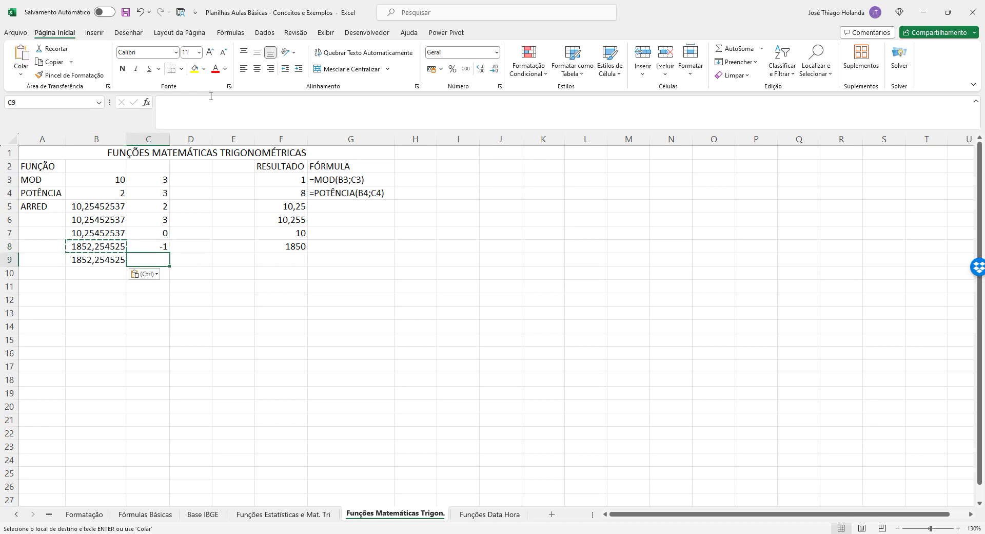
type("-2")
key("Tab")
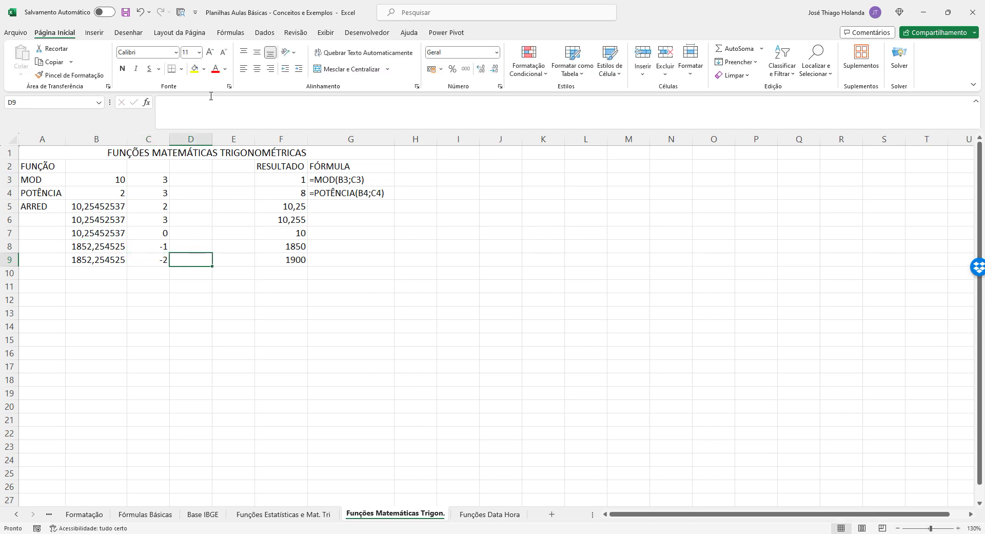
key("Right")
key("Right")
key("Left")
key("Left")
key("Left")
key("Left")
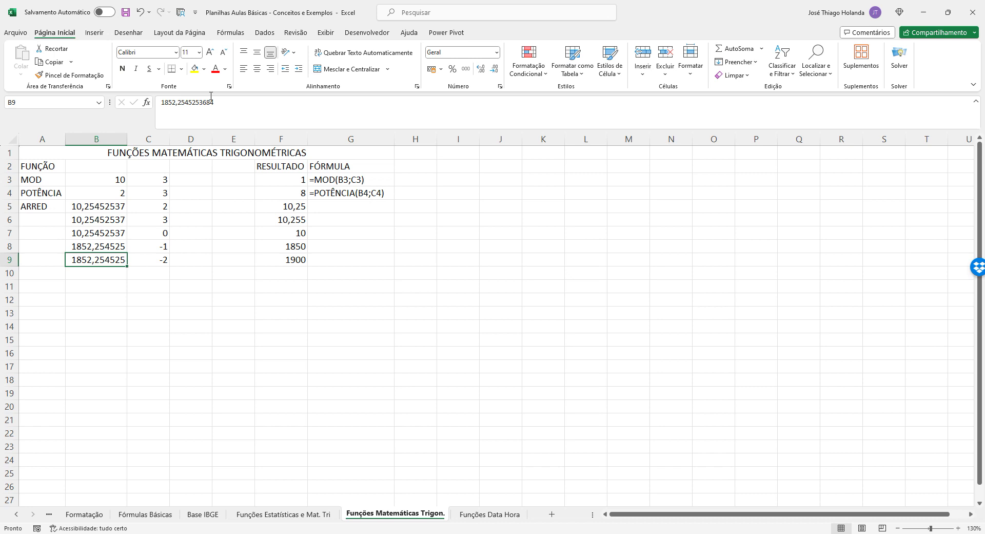
left_click(174, 102)
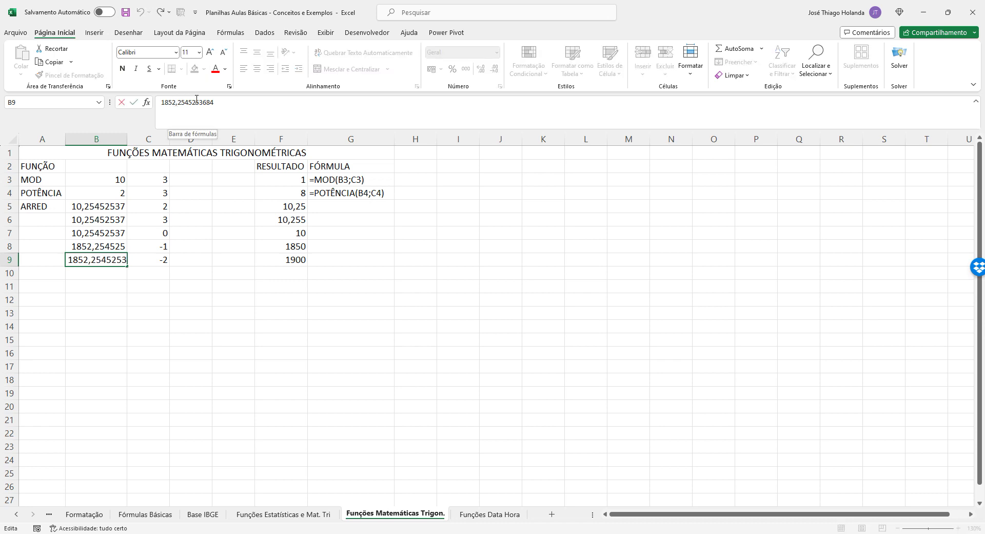
key("BackSpace")
key("BackSpace")
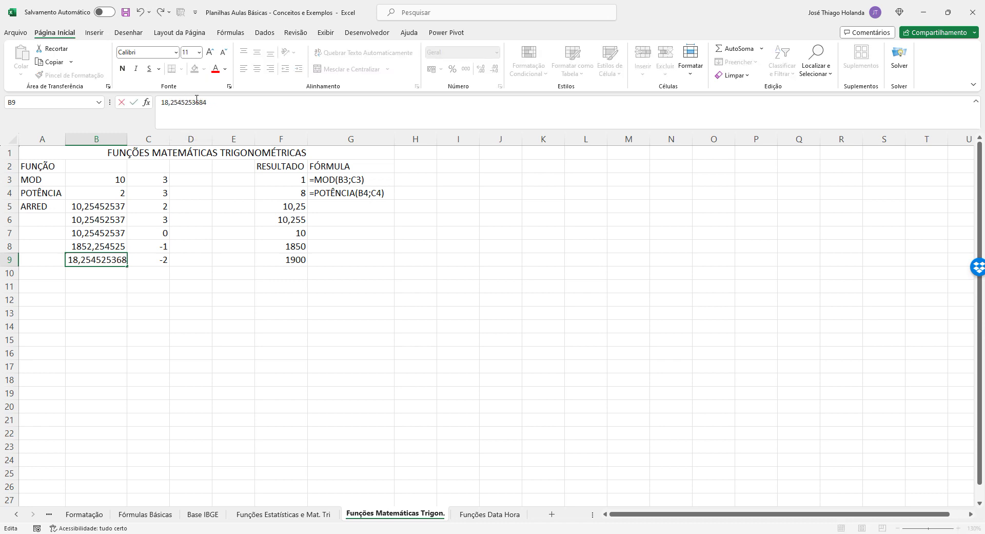
type("35")
key("Return")
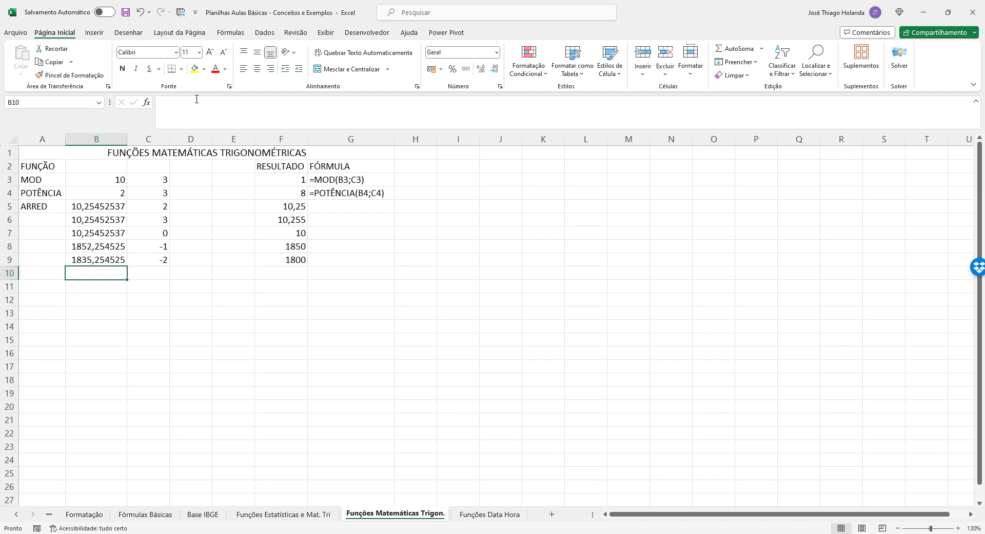
key("Up")
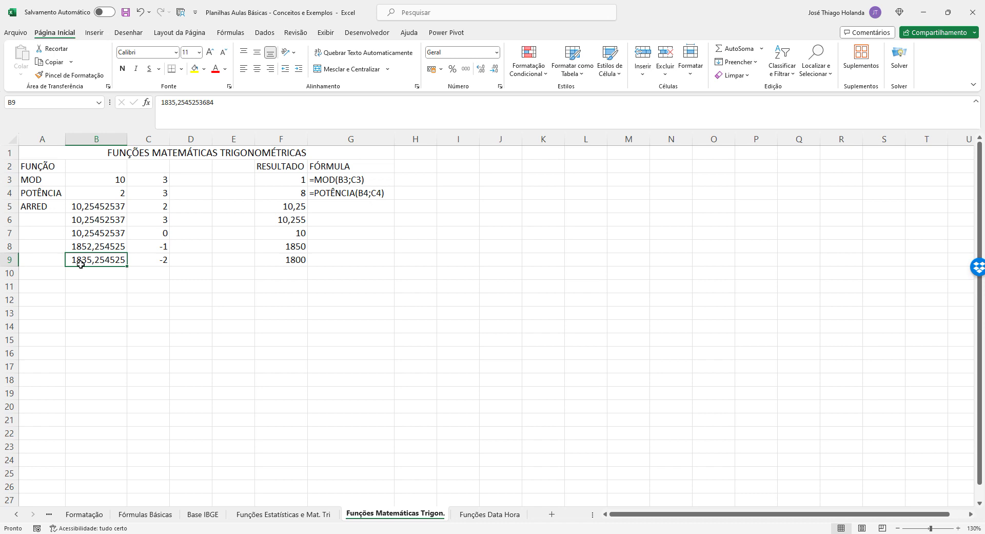
Review the digit arguments of the ARRED examples in C5:C9 and the number in B9
left_click(35, 272)
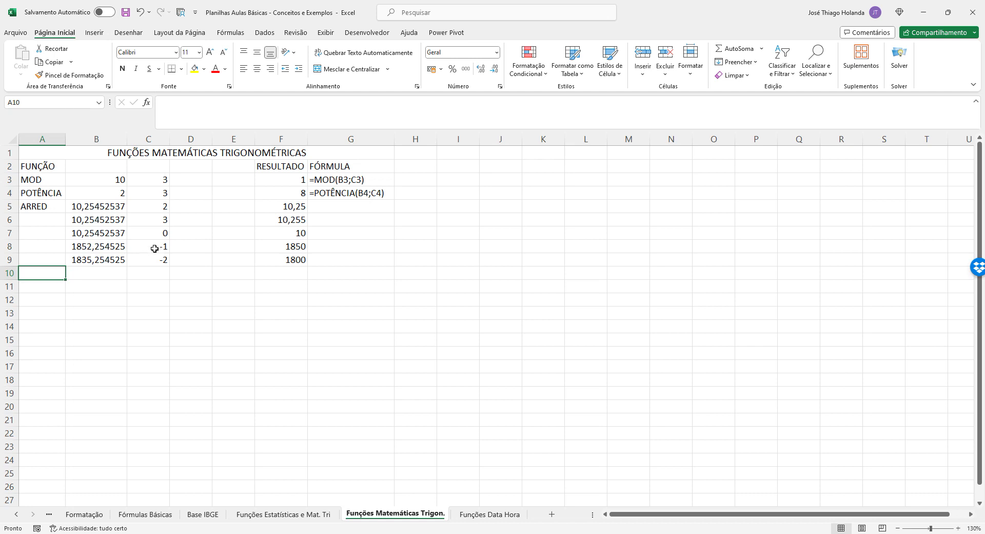
left_click_drag(163, 206, 164, 229)
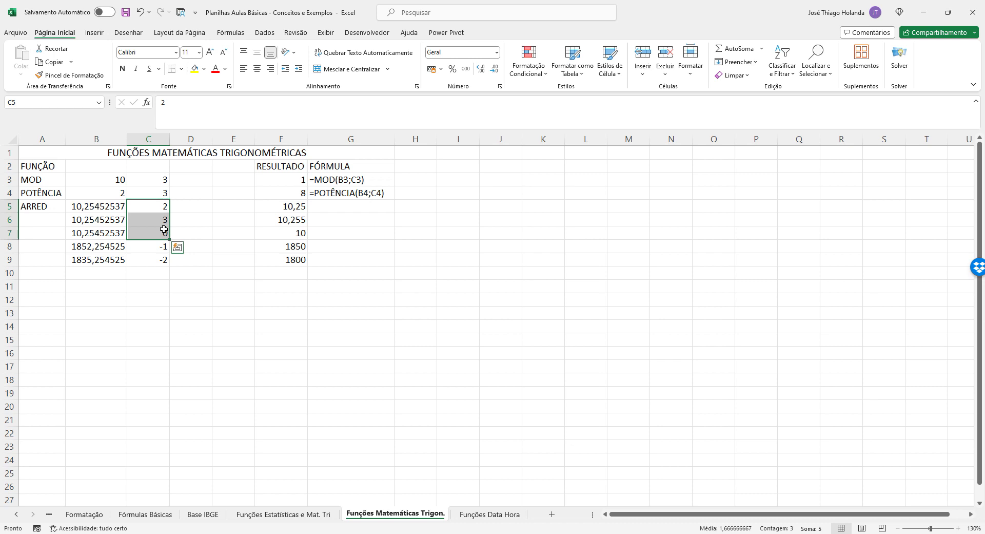
left_click(156, 247)
left_click(157, 260)
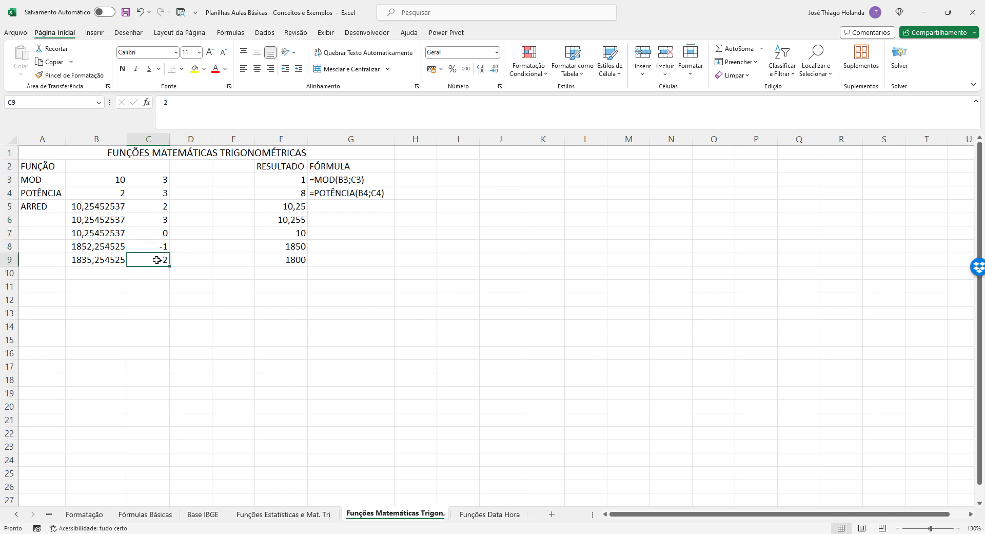
left_click(73, 261)
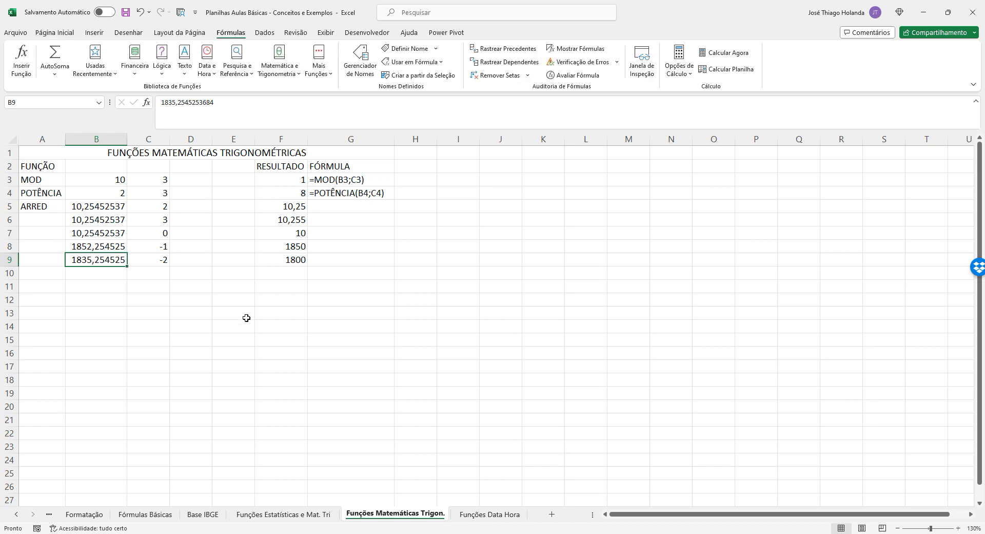
left_click(248, 313)
Add an INT example in row 10, with the label INT in A10 and 1835,25 in B10
left_click(60, 272)
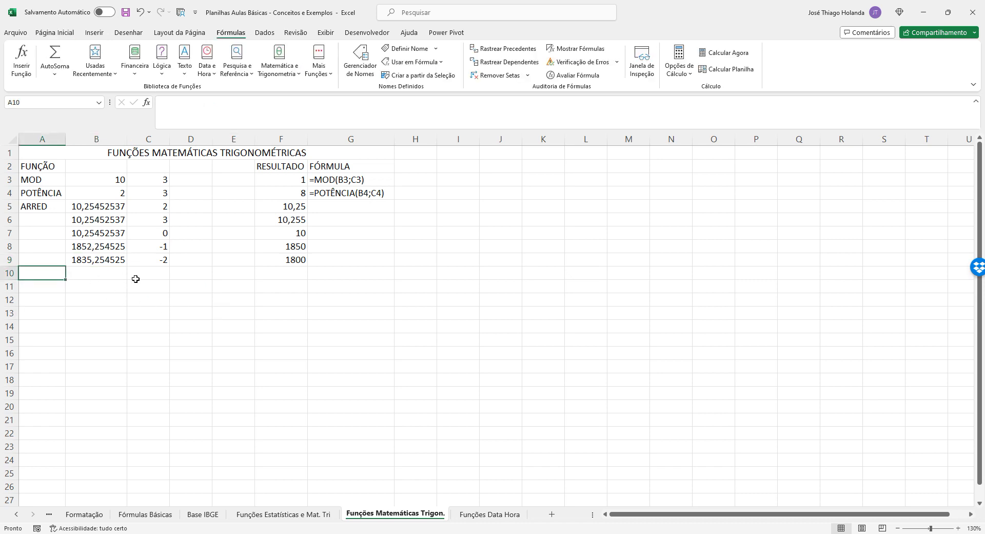
type("INT")
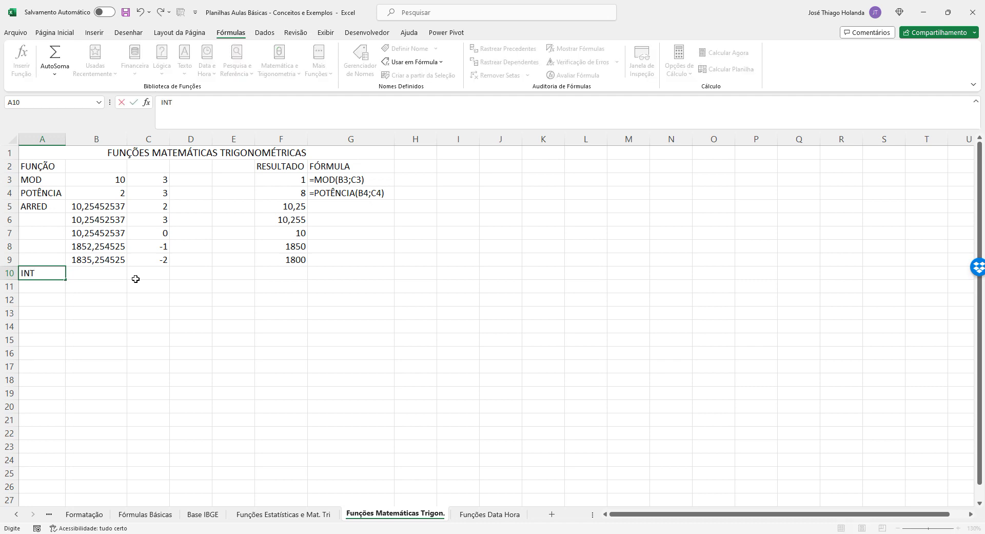
key("Tab")
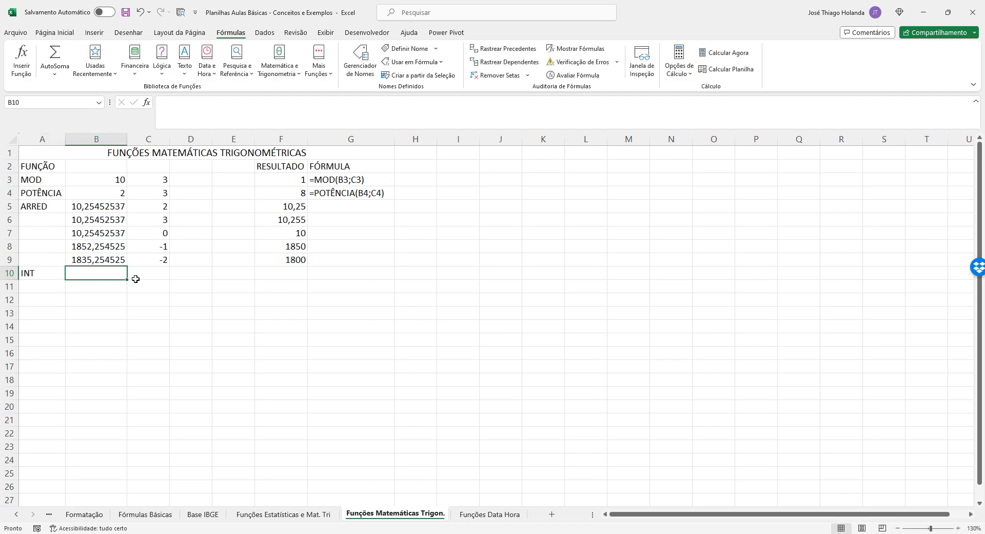
type("18")
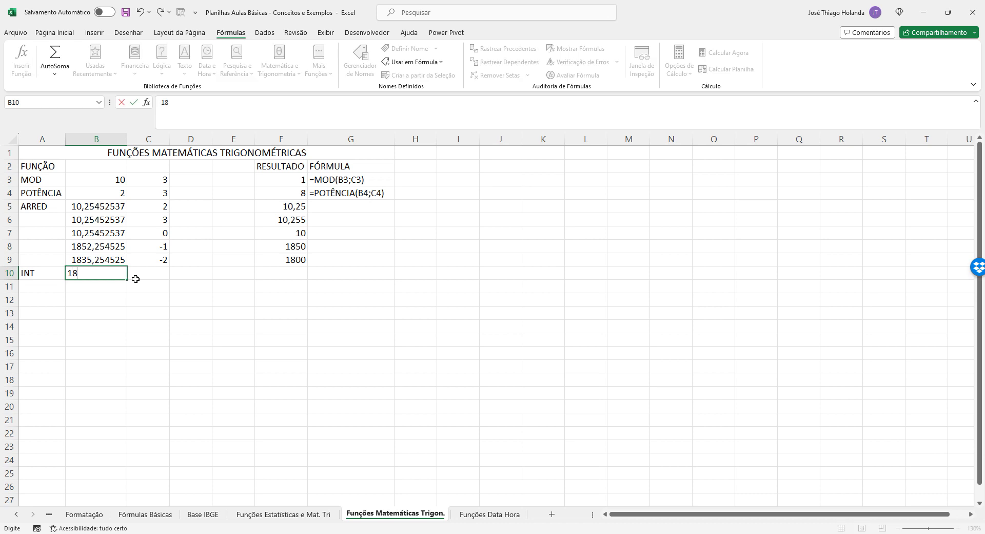
type("35,25")
key("Return")
key("Up")
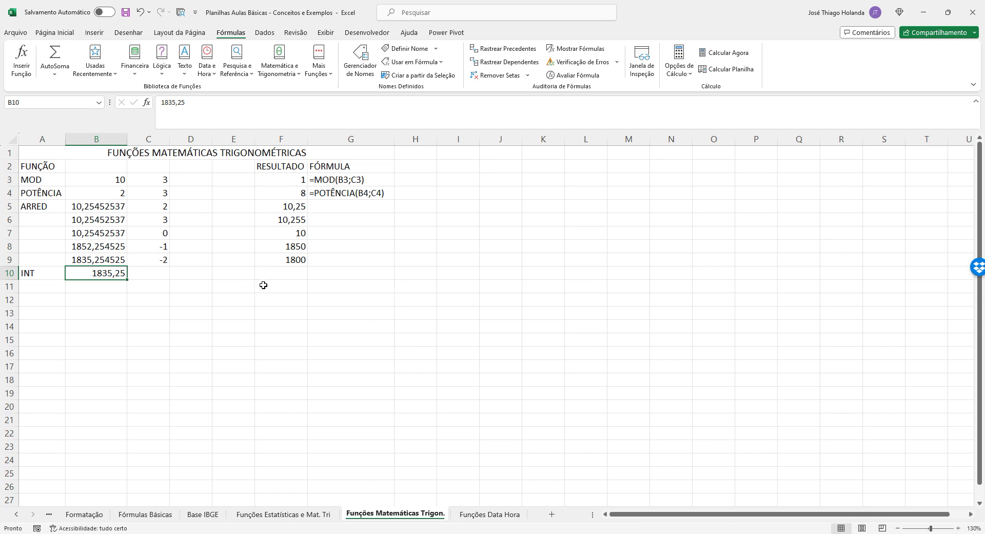
Enter the formula =INT(B10) in F10
left_click(294, 271)
type("=")
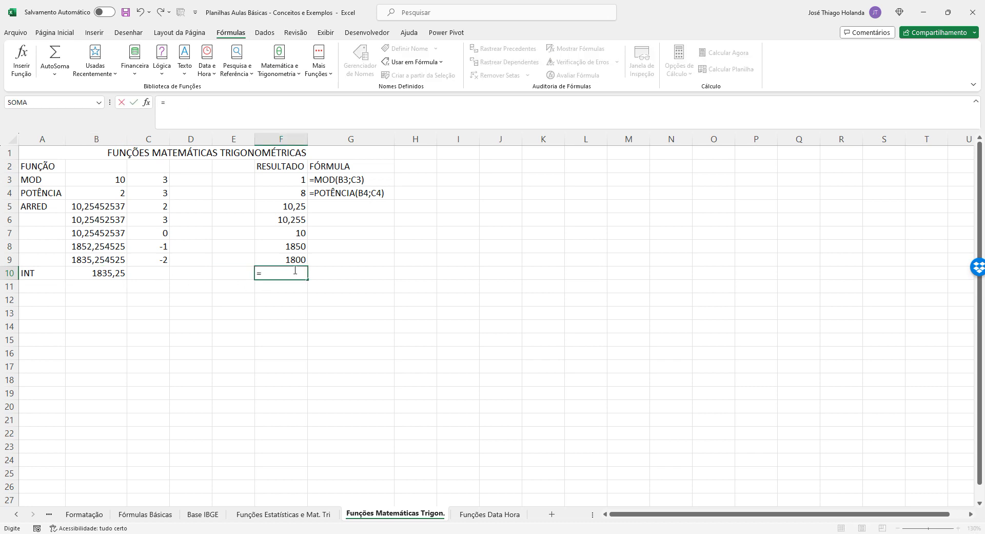
type("INT(")
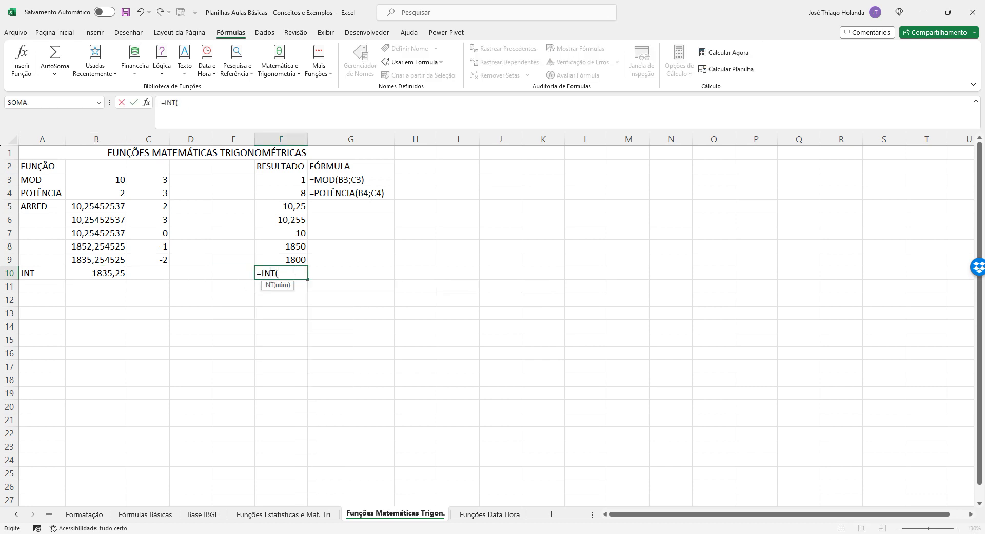
left_click(105, 273)
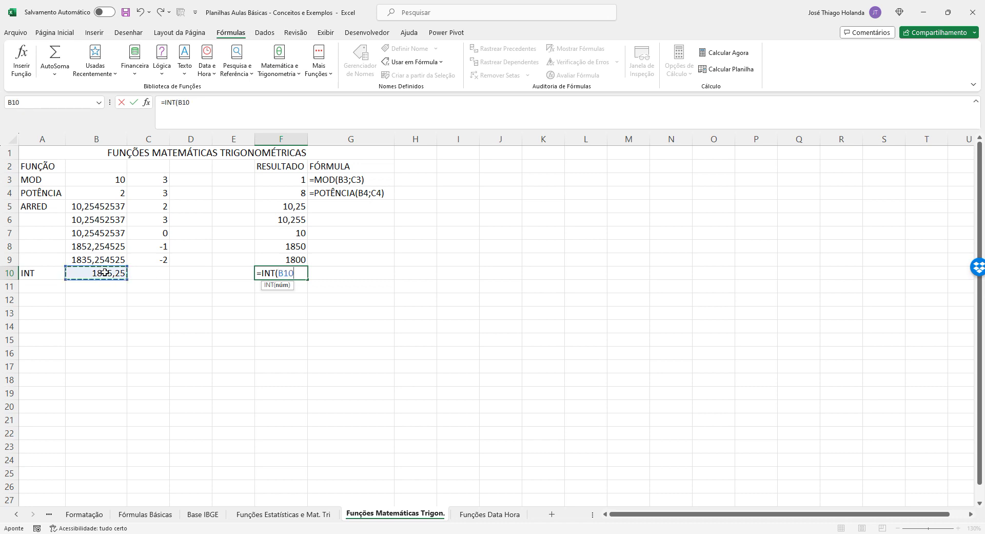
key("Return")
key("Up")
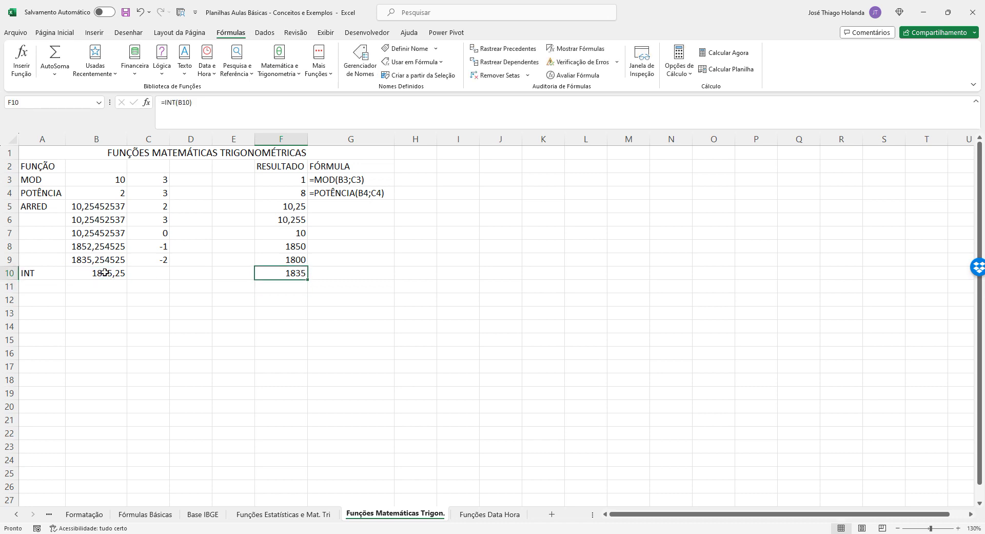
Copy the formula from F5 into G5 as the text =ARRED(B5;C5)
left_click(105, 206)
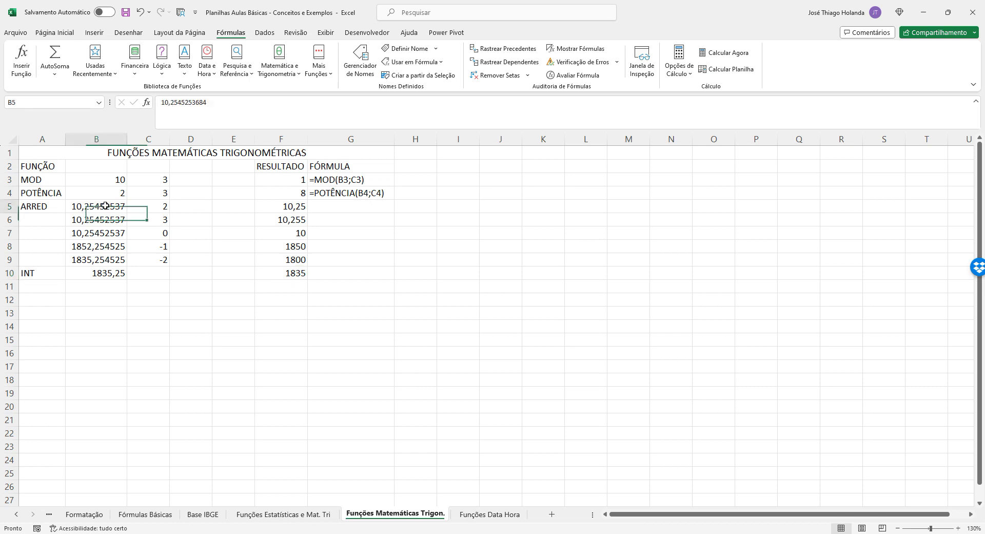
left_click(298, 206)
left_click_drag(224, 112, 136, 106)
key("ctrl+c")
key("Return")
key("Up")
key("Right")
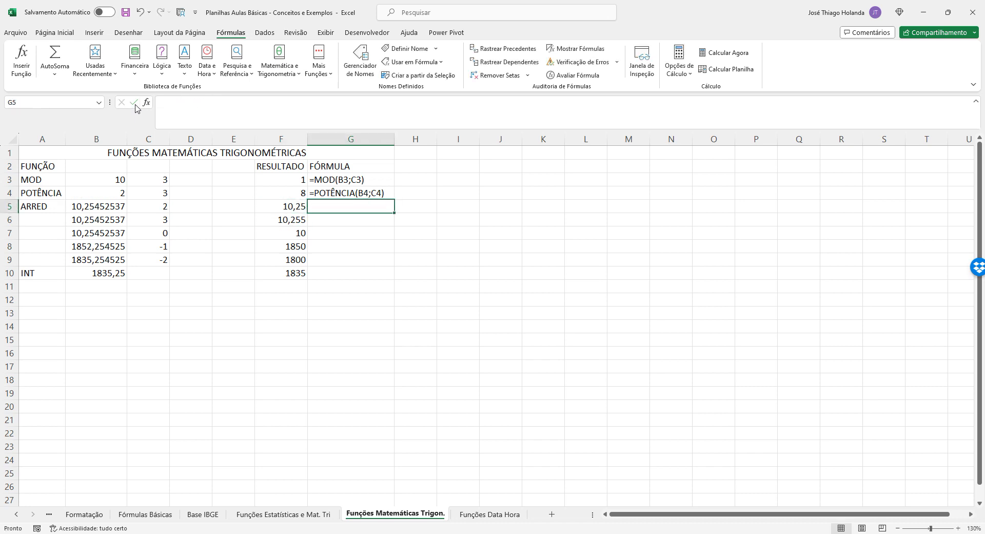
key("ctrl+v")
key("Return")
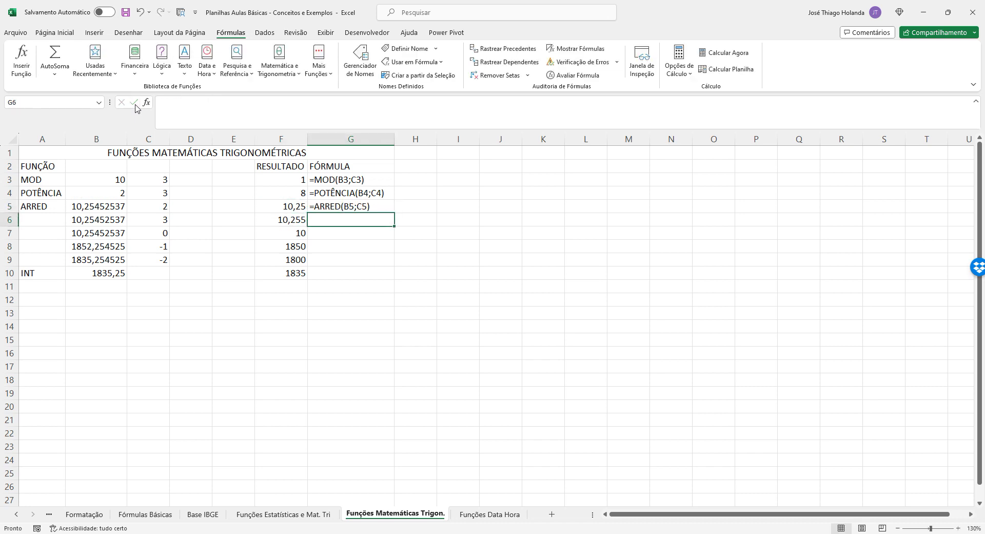
Copy the formula from F6 into G6 as the text =ARRED(B6;C6)
key("Left")
left_click_drag(207, 103, 130, 105)
key("ctrl+c")
key("Return")
key("Up")
key("Right")
key("ctrl+v")
key("Return")
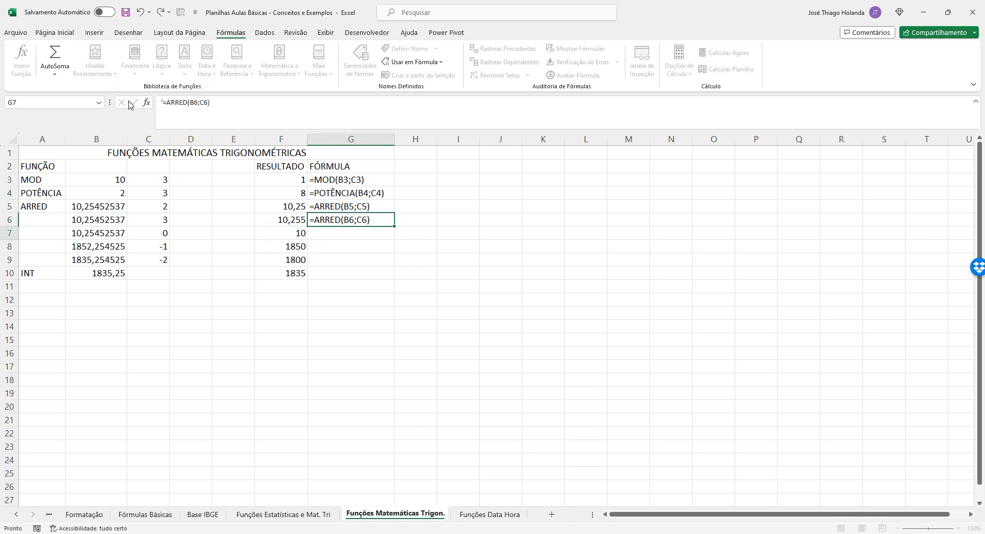
Copy the formula from F7 into G7 as the text =ARRED(B7;C7)
key("Left")
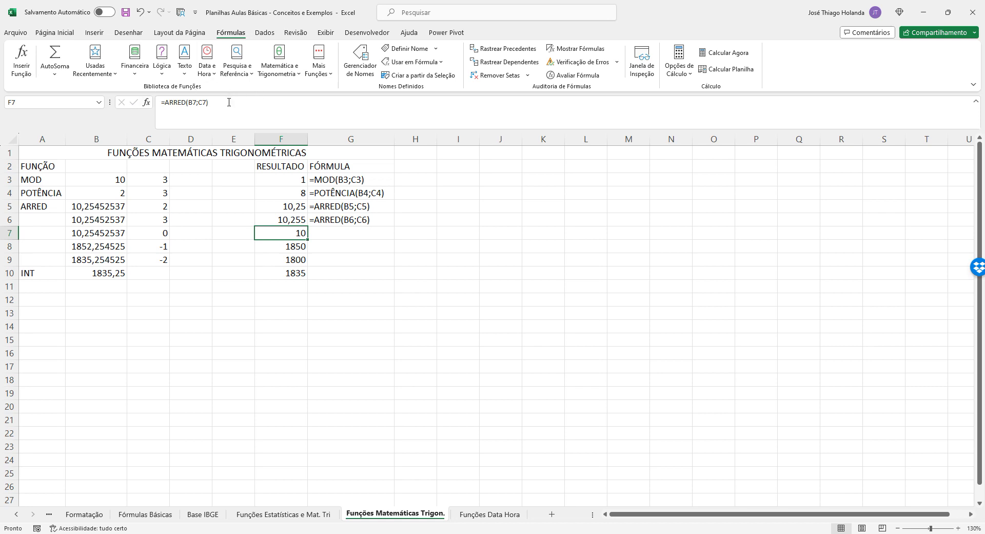
left_click_drag(228, 102, 154, 100)
key("ctrl+c")
key("Escape")
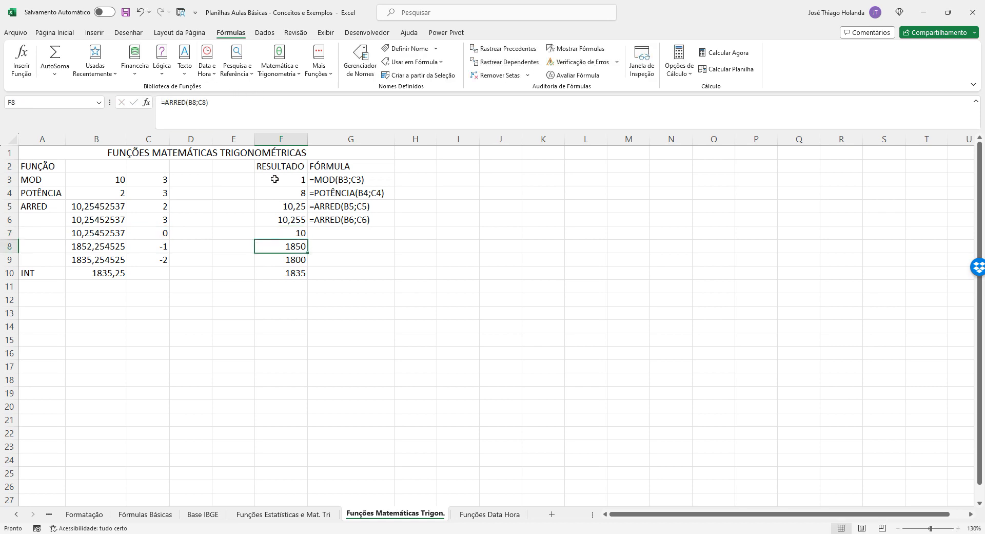
left_click(357, 237)
type("'")
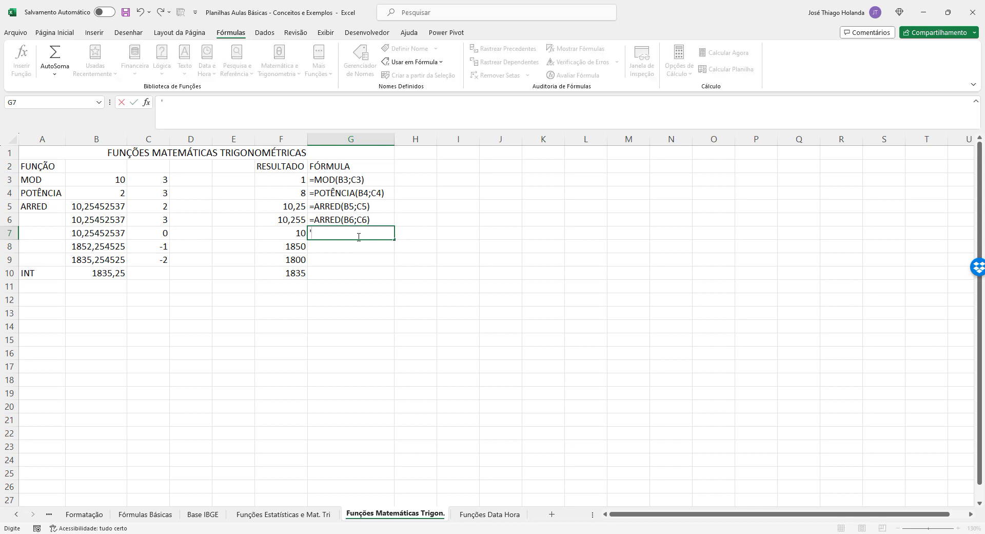
key("ctrl+v")
key("Return")
Copy the formula from F8 into G8 as the text =ARRED(B8;C8)
key("Left")
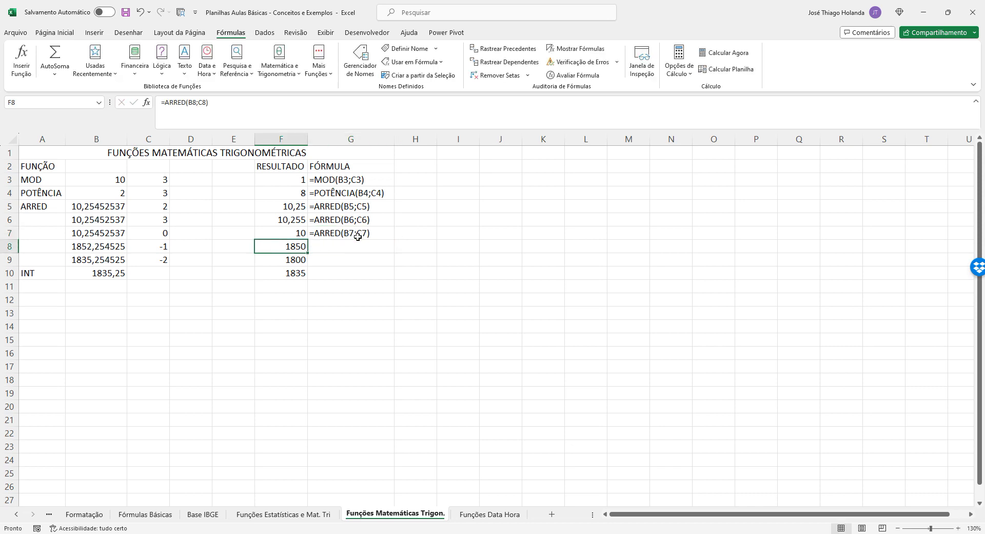
left_click_drag(249, 107, 122, 95)
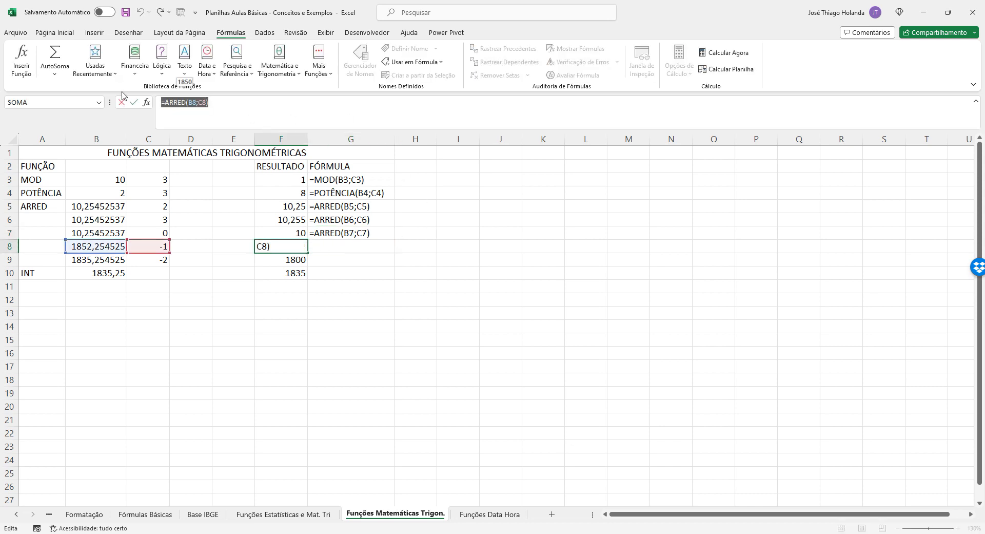
key("ctrl+c")
key("Escape")
key("Right")
type("'")
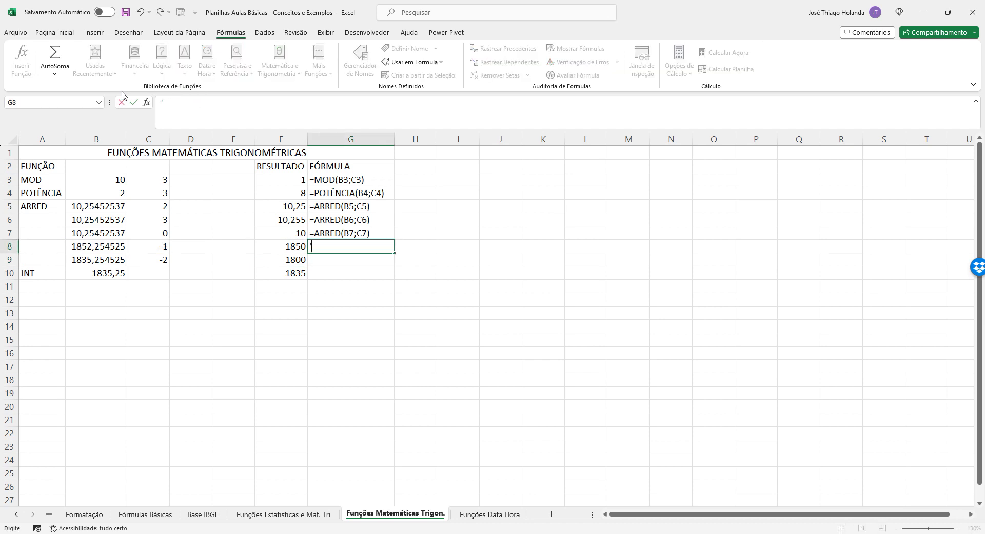
key("ctrl+v")
key("Return")
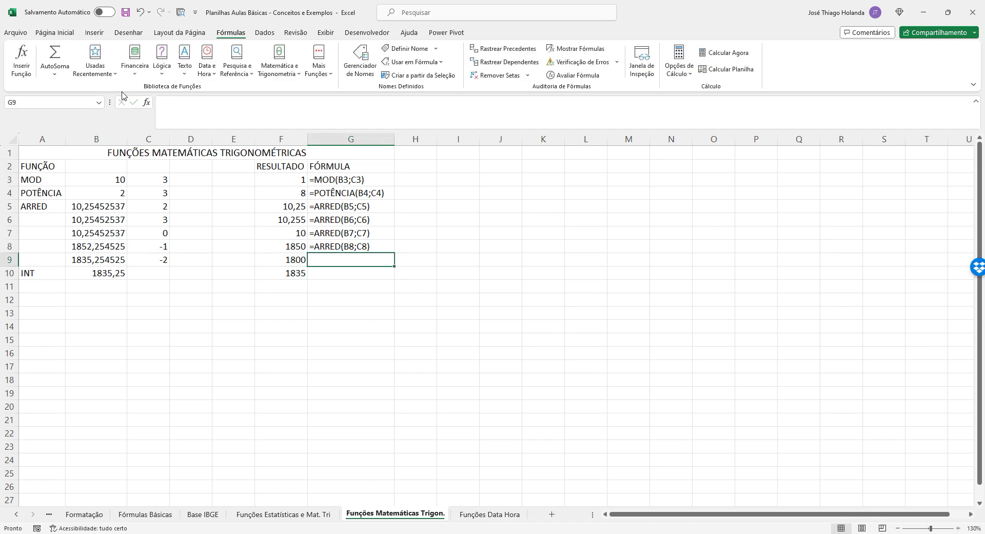
Copy the formula from F9 into G9 as the text =ARRED(B9;C9)
left_click(283, 260)
left_click_drag(222, 101, 159, 108)
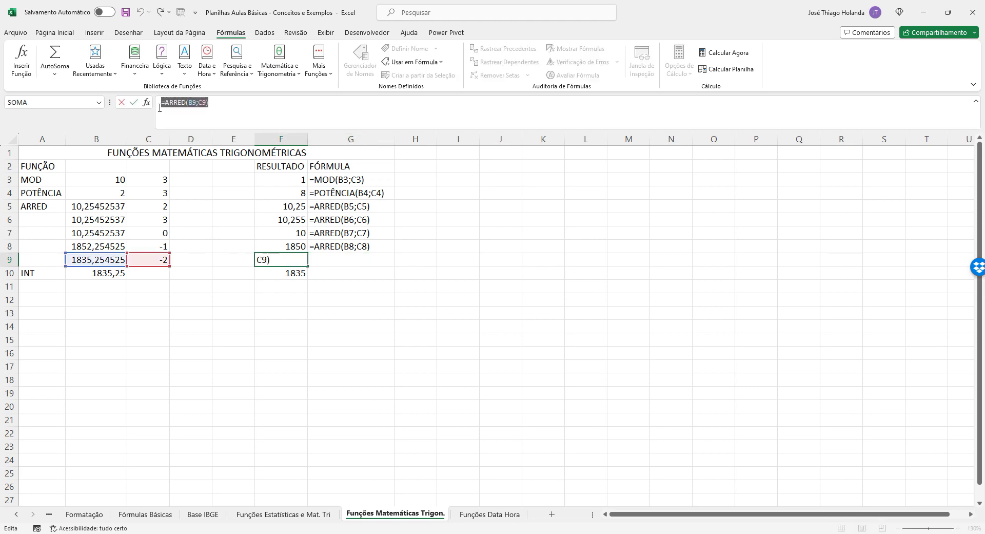
key("Return")
key("Up")
key("Right")
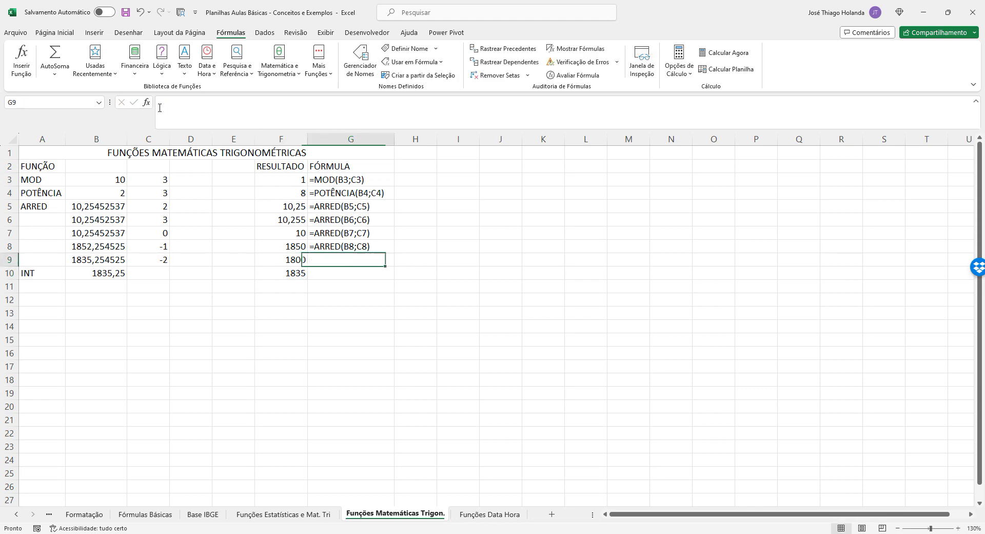
type("'")
key("ctrl+v")
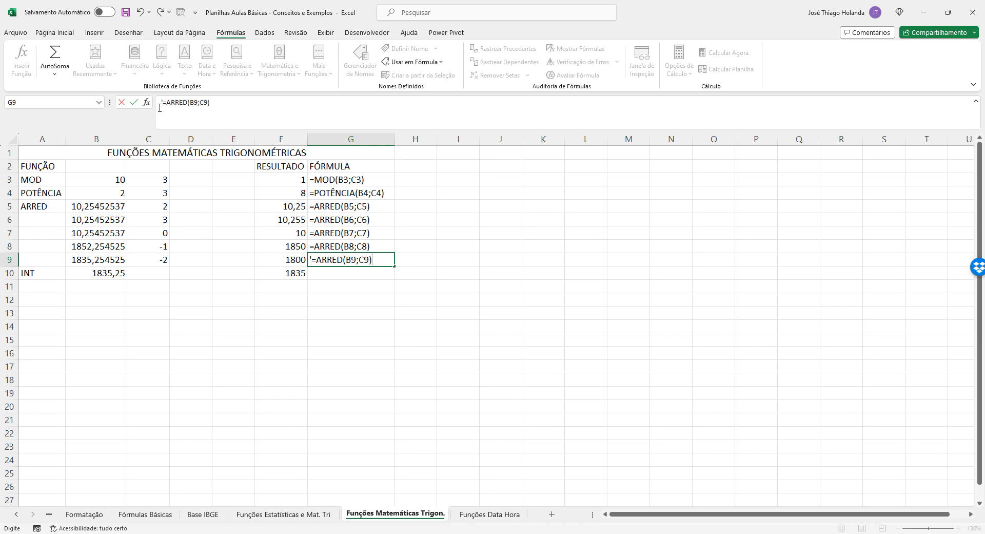
key("Return")
Copy the formula from F10 into G10 as the text =INT(B10)
key("Left")
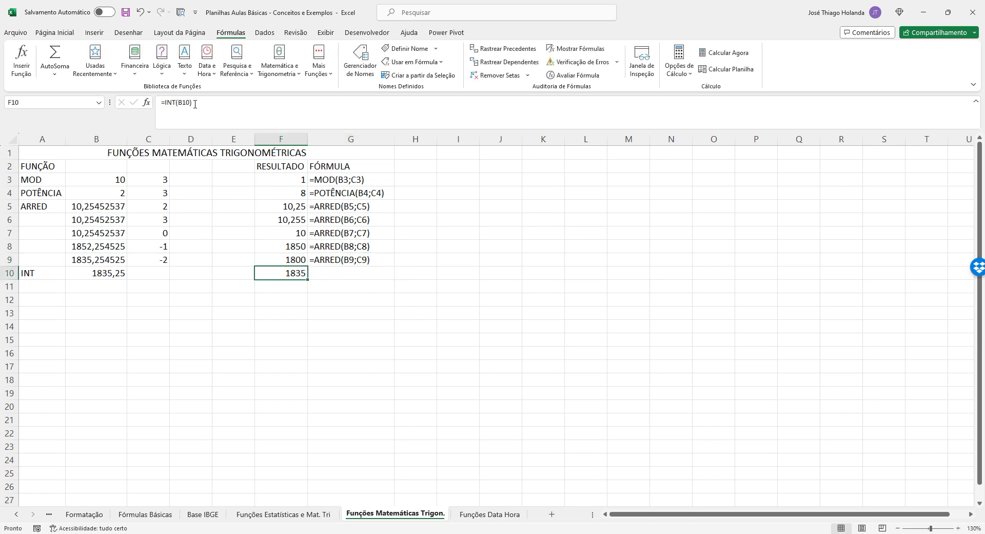
left_click_drag(195, 104, 159, 104)
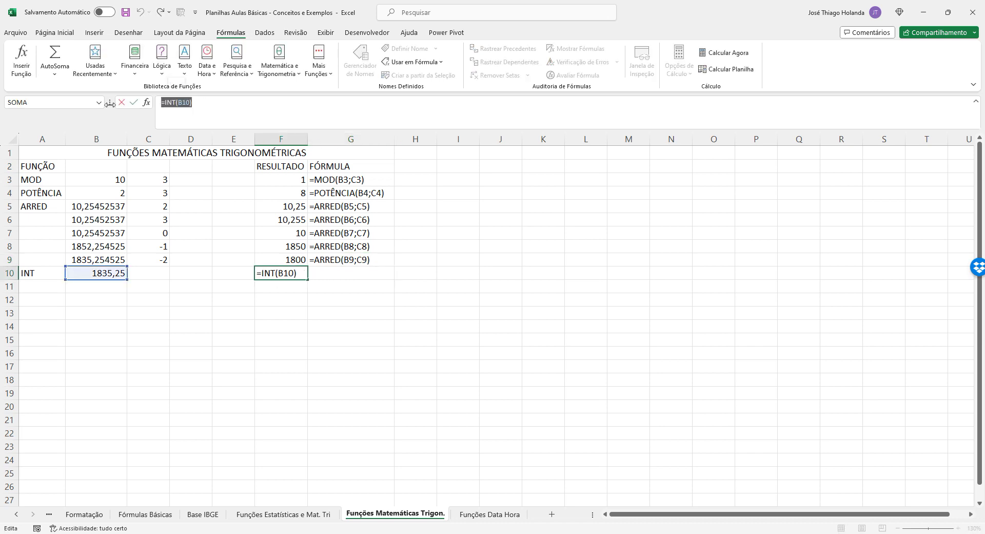
key("Return")
key("Up")
key("Right")
type("'")
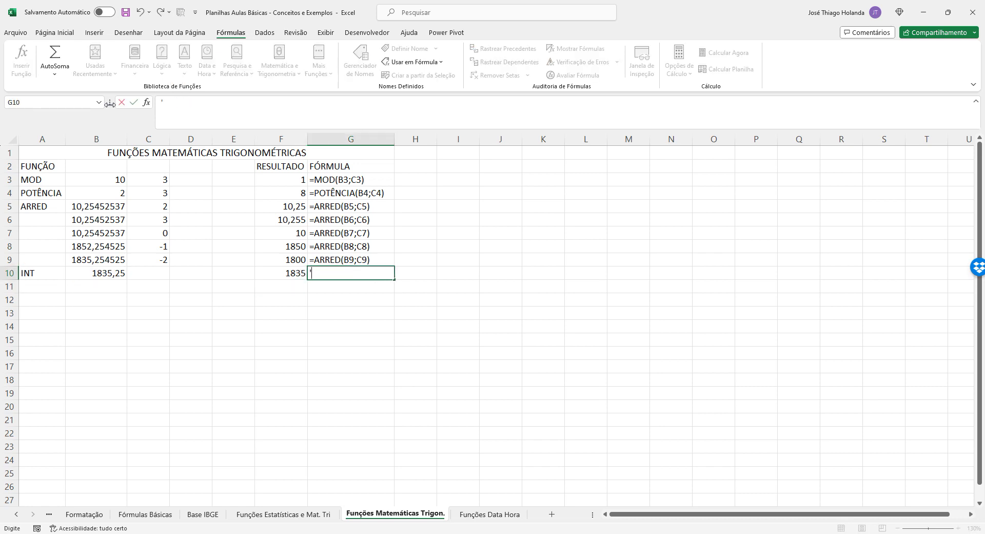
key("ctrl+v")
key("Return")
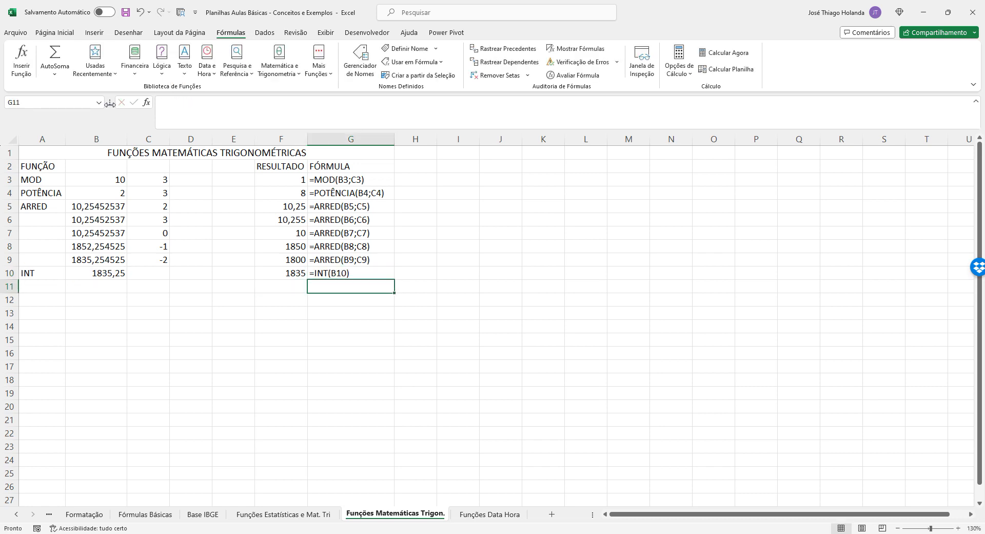
Enter the function label TRUNCAR in A11
key("Left")
key("Left")
key("Left")
key("Left")
key("Left")
key("Left")
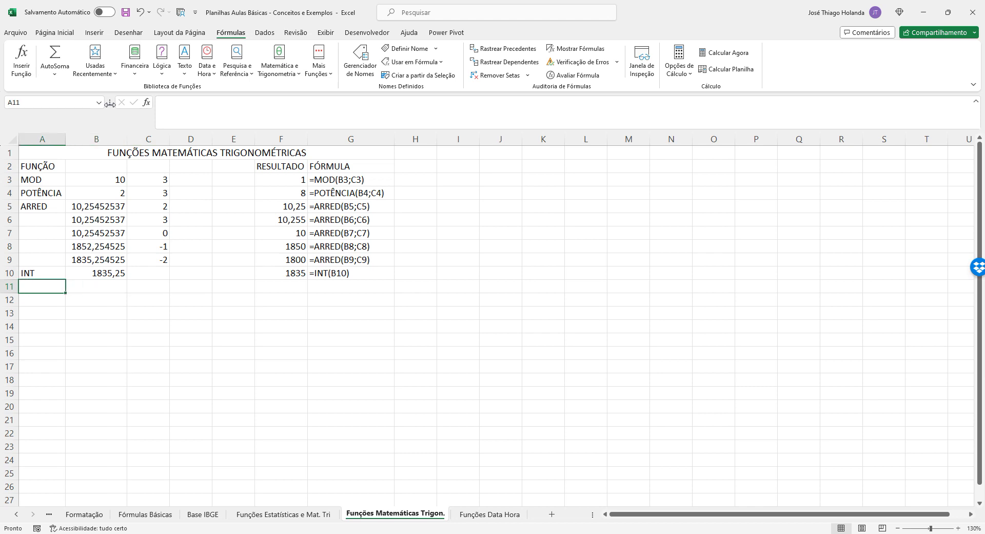
type("TRUNCAR")
key("Tab")
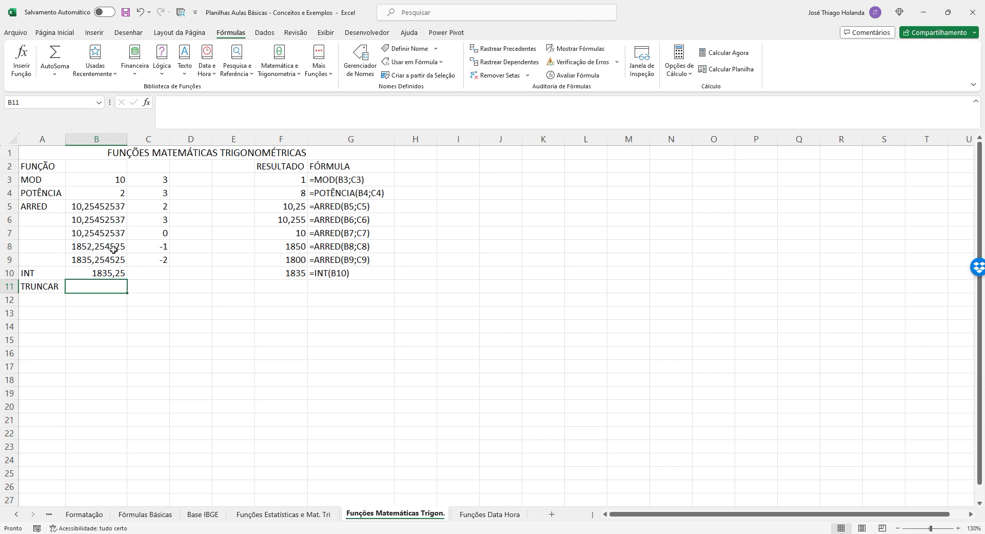
Copy the ARRED number from B5 into B11 and its digit argument 2 from C5 into C11
left_click(95, 205)
key("ctrl+c")
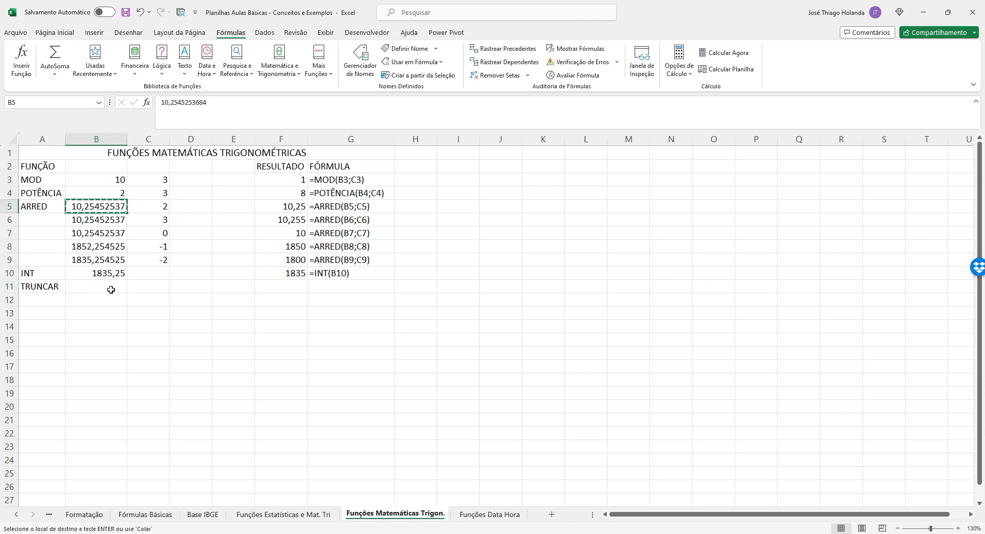
left_click(82, 286)
key("ctrl+v")
key("Escape")
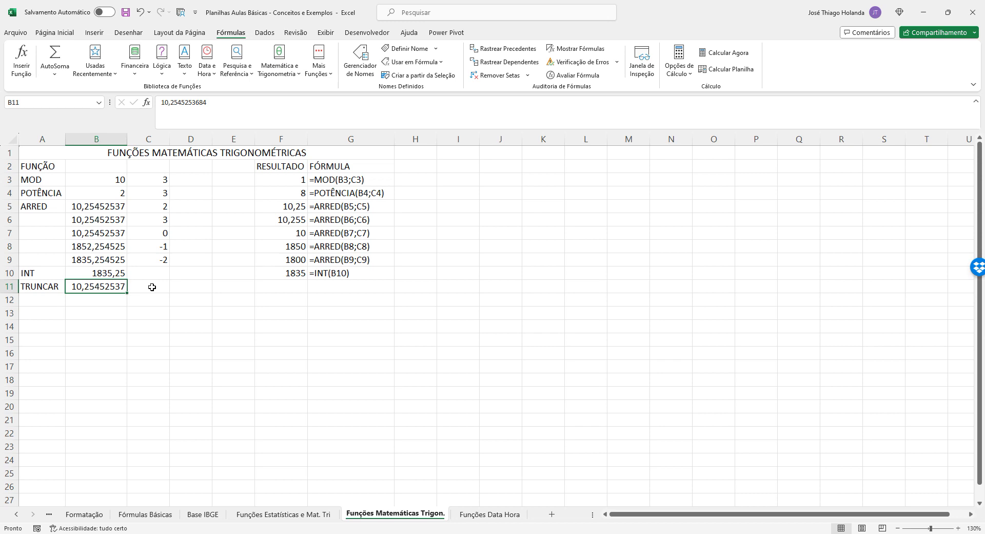
left_click(162, 179)
left_click(168, 205)
key("ctrl+c")
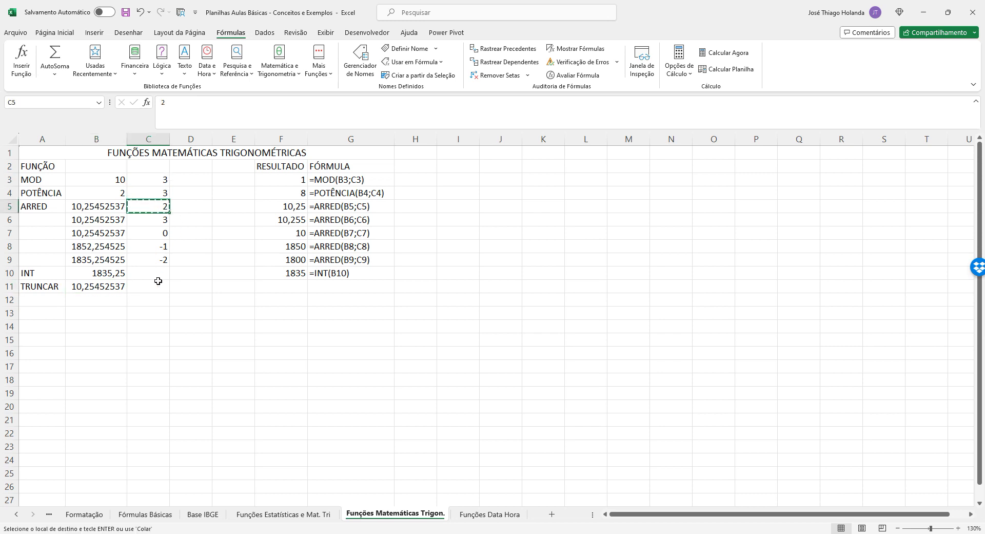
left_click(156, 284)
key("ctrl+v")
Enter the formula =TRUNCAR(B11;C11) in F11
left_click(297, 287)
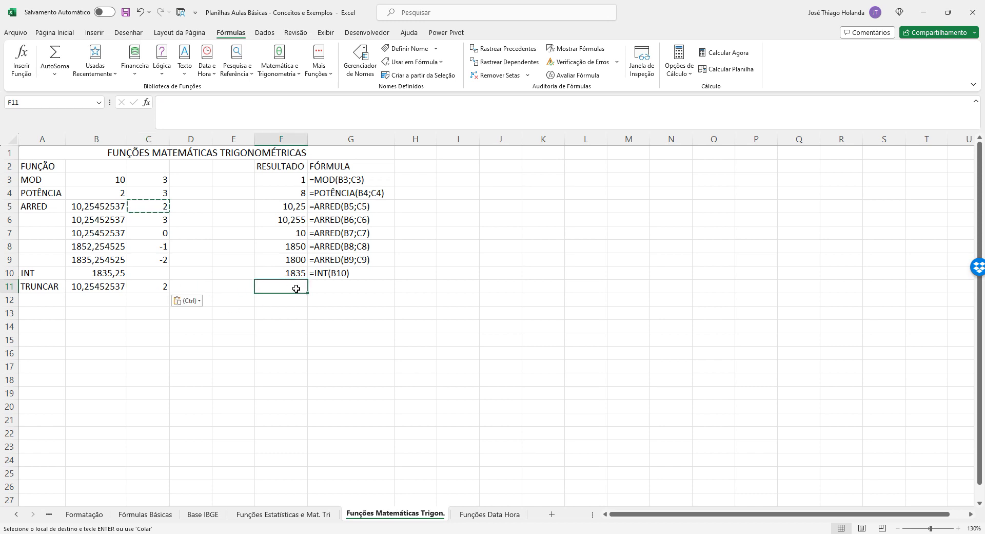
type("=")
type("TRUNC")
key("BackSpace")
key("BackSpace")
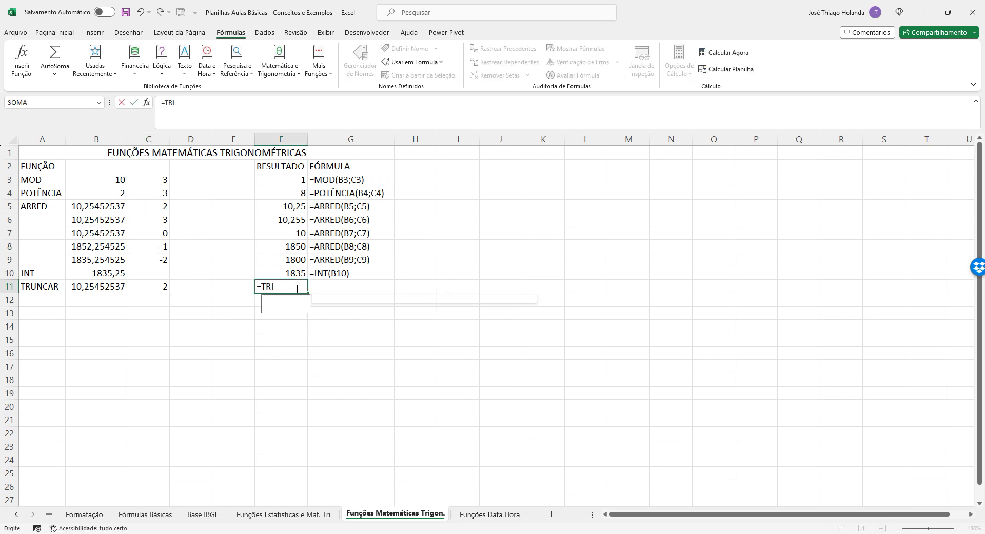
type("UNCA")
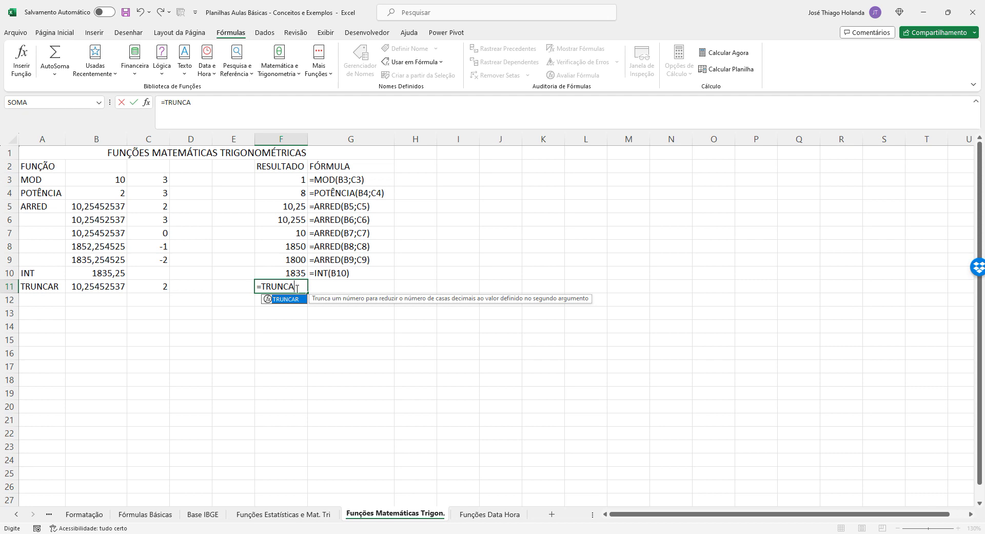
type("R(")
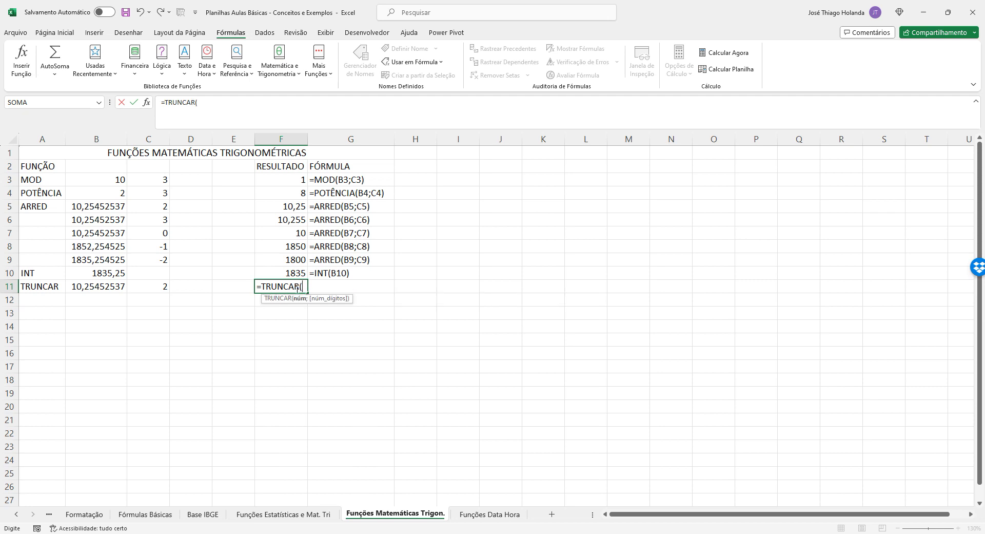
left_click(103, 286)
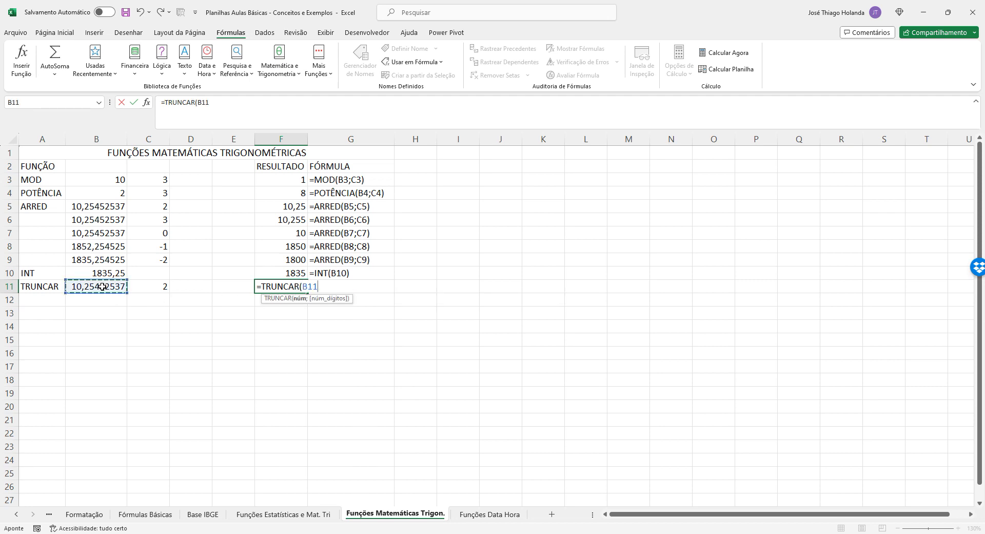
type(";")
left_click(162, 288)
type(")")
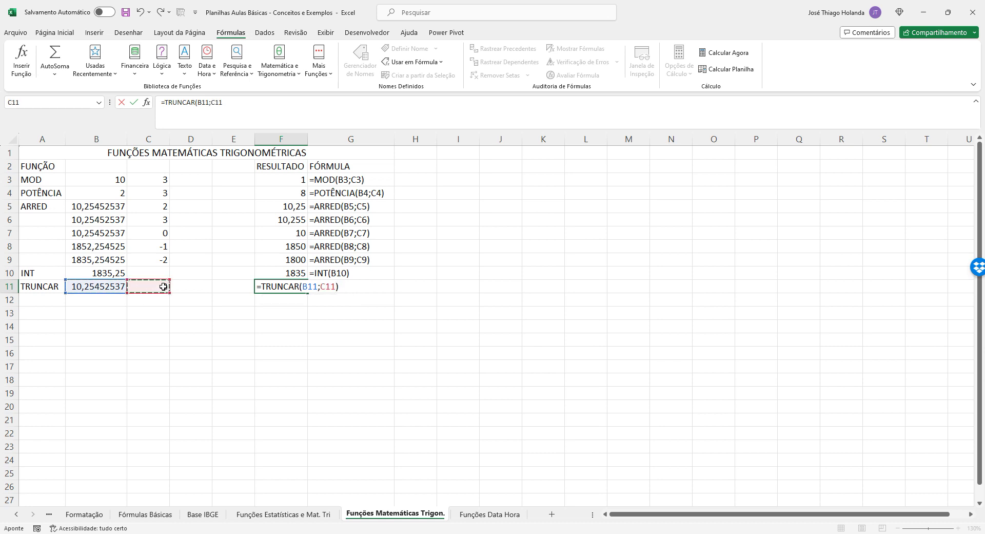
key("ctrl+Return")
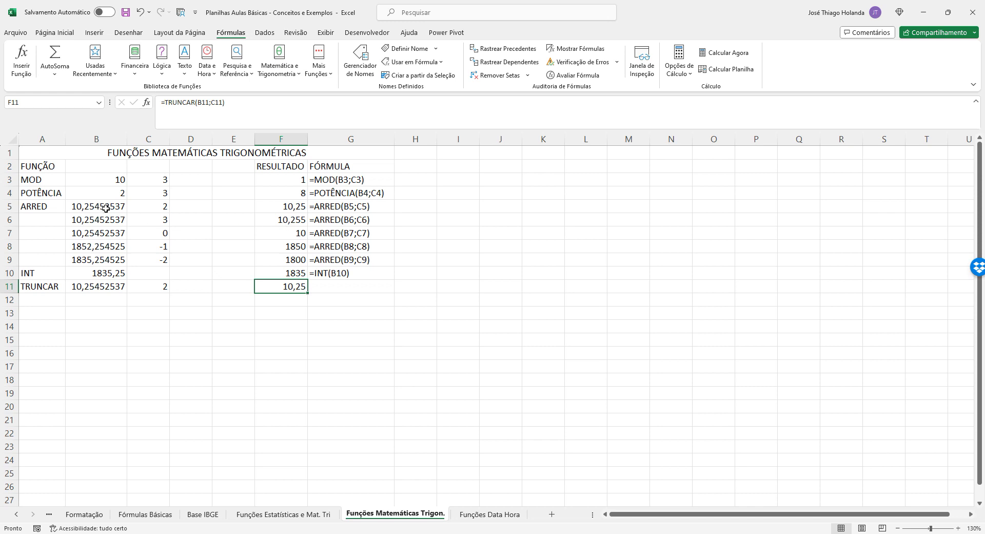
left_click(103, 288)
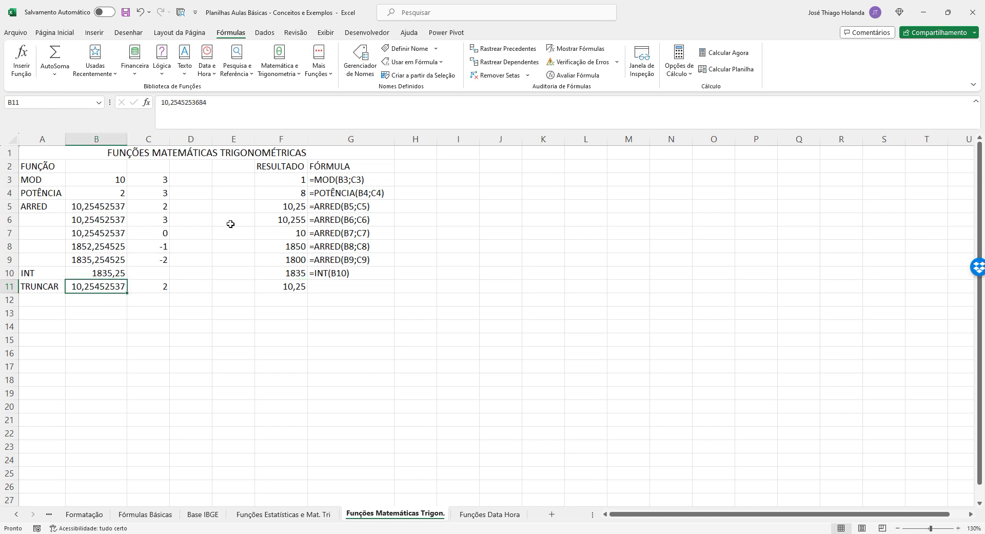
left_click(249, 220)
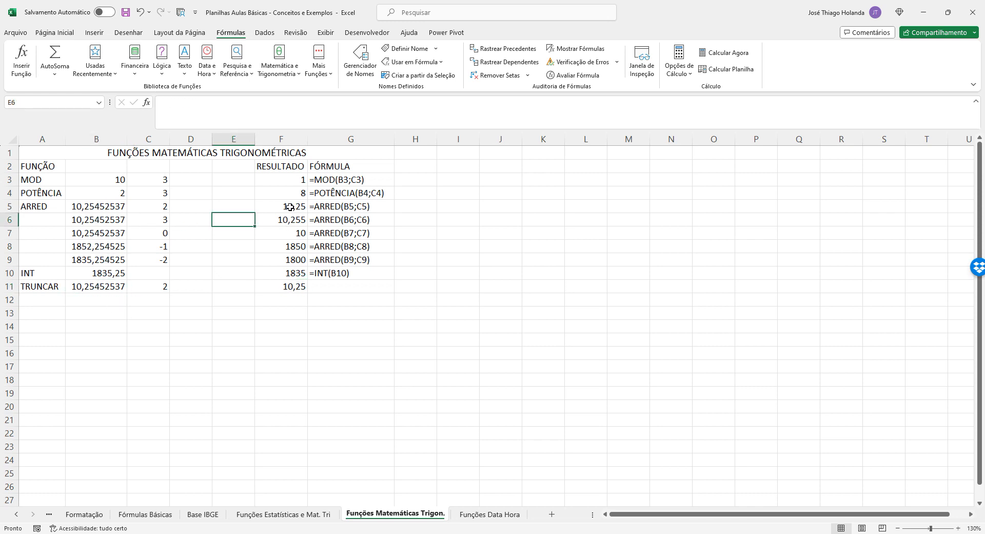
left_click(290, 207)
left_click(161, 288)
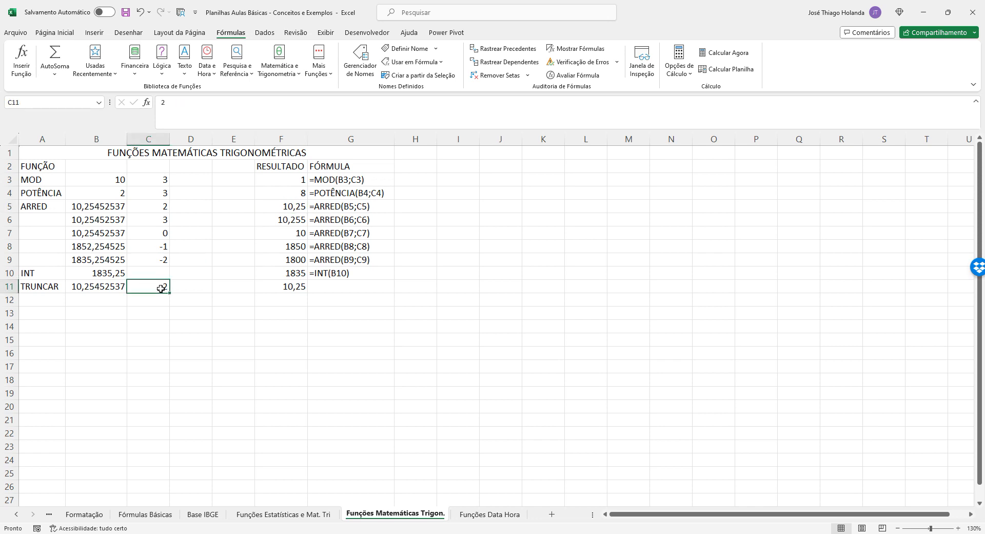
Enter the digit argument 3 in C12 and copy the TRUNCAR number from B11 into B12
left_click(157, 302)
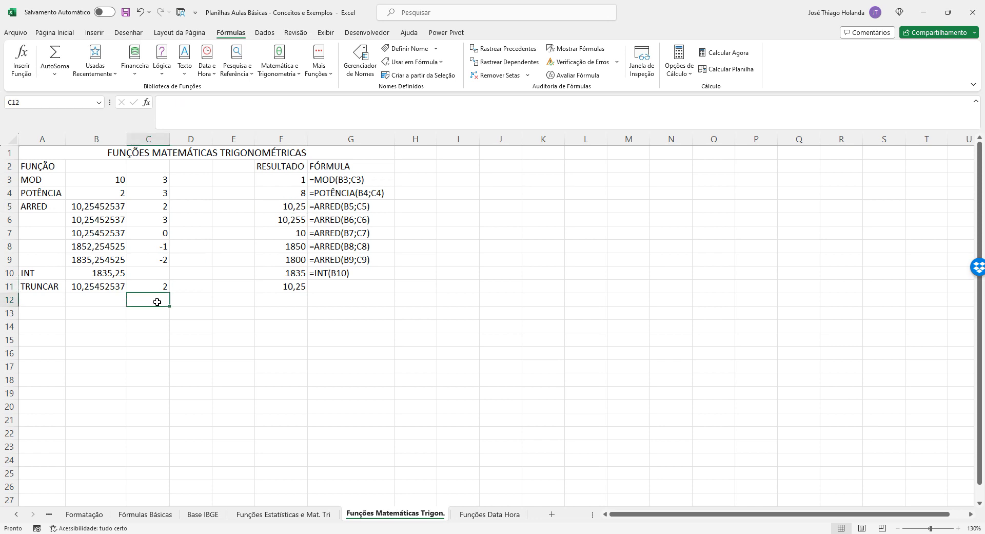
type("3")
left_click(113, 282)
key("ctrl+c")
left_click(116, 297)
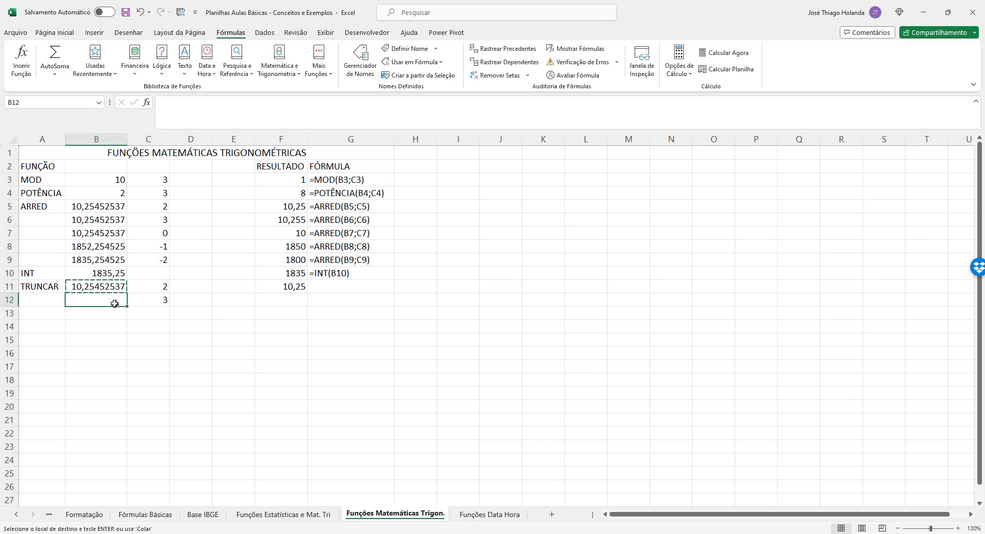
key("ctrl+v")
Copy the TRUNCAR formula from F11 into F12
left_click(289, 287)
key("ctrl+c")
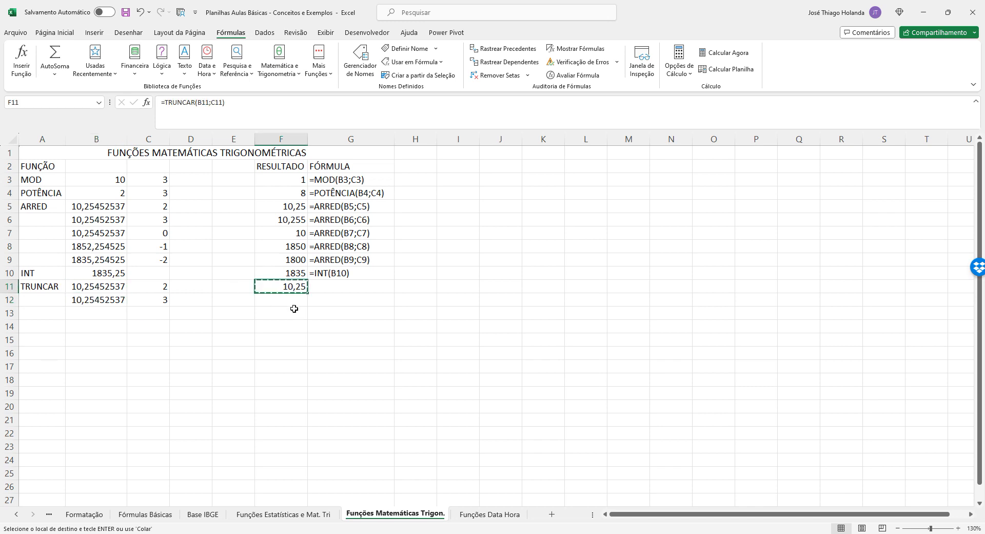
left_click(291, 300)
key("ctrl+v")
key("Escape")
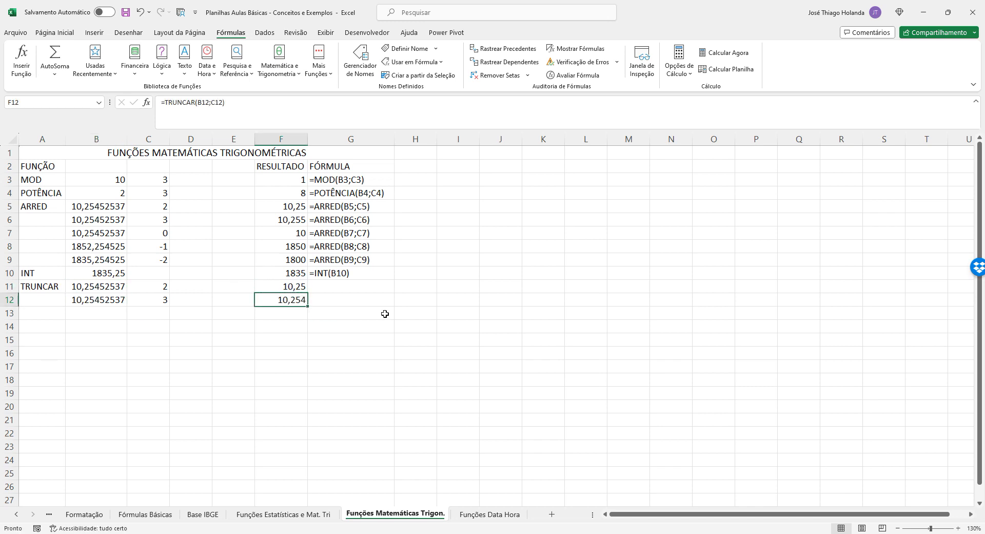
left_click(294, 223)
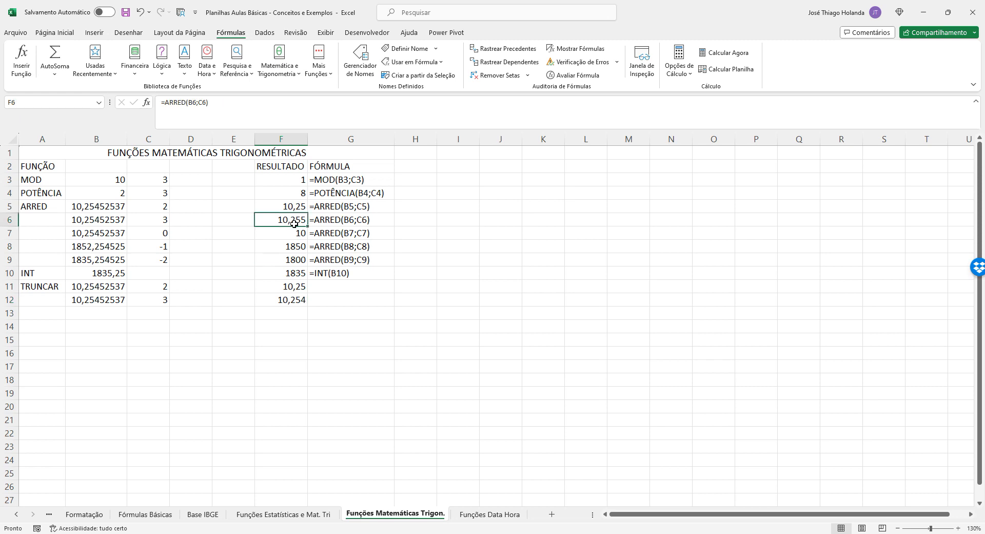
left_click(295, 302)
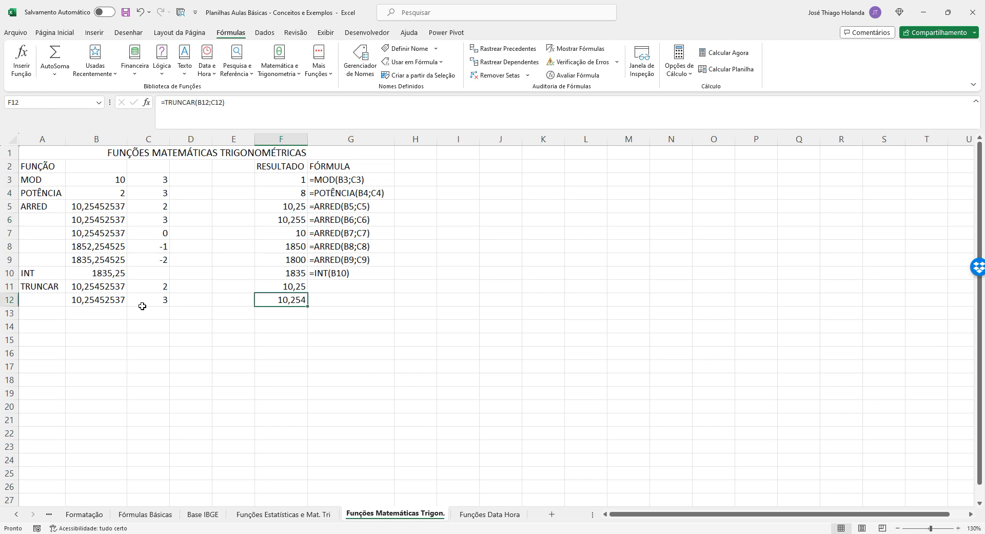
left_click(103, 300)
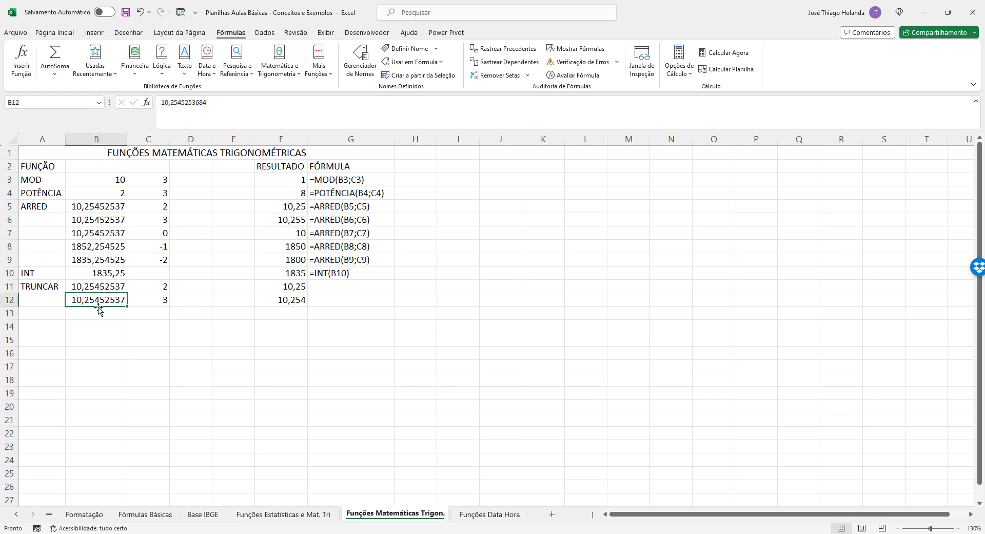
left_click(298, 299)
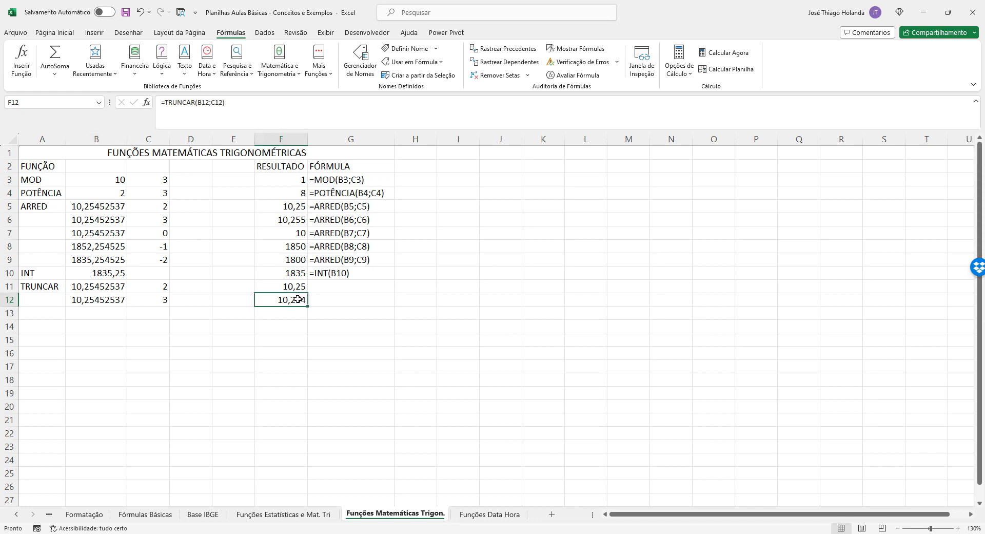
Copy the formula from F11 into G11 as the text =TRUNCAR(B11;C11)
left_click(284, 286)
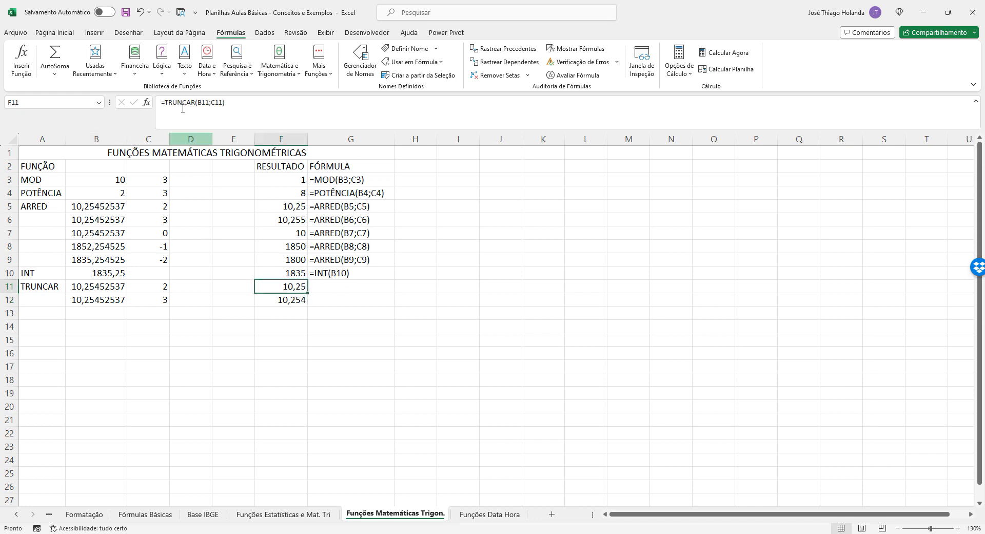
left_click_drag(234, 109, 77, 109)
key("Return")
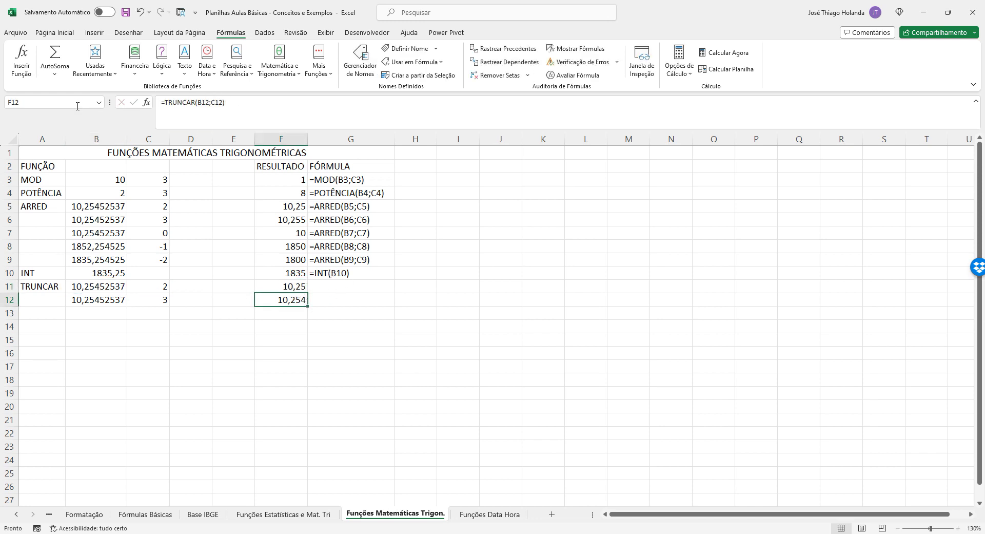
key("Up")
key("Right")
type("'")
key("ctrl+v")
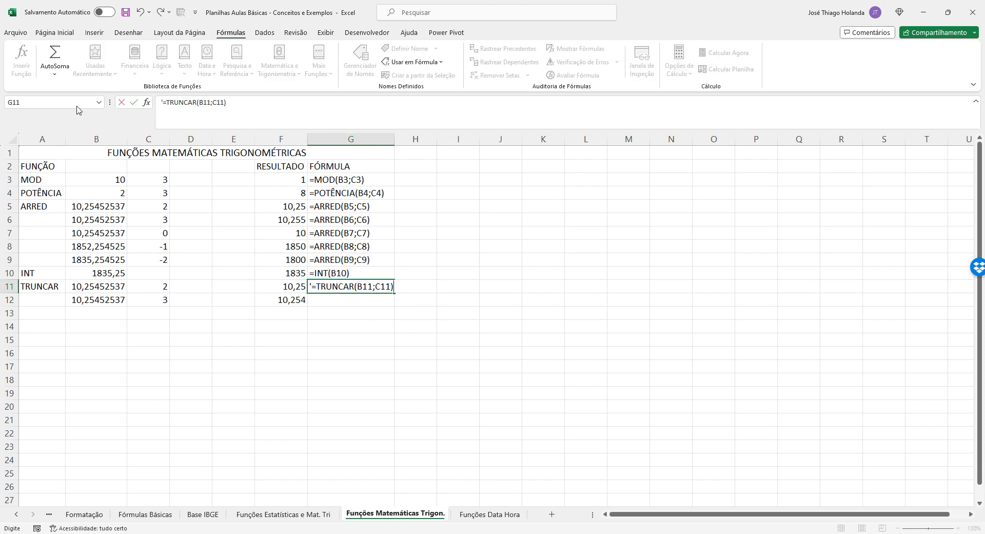
key("Return")
Copy the formula from F12 into G12 as the text =TRUNCAR(B12;C12)
key("Left")
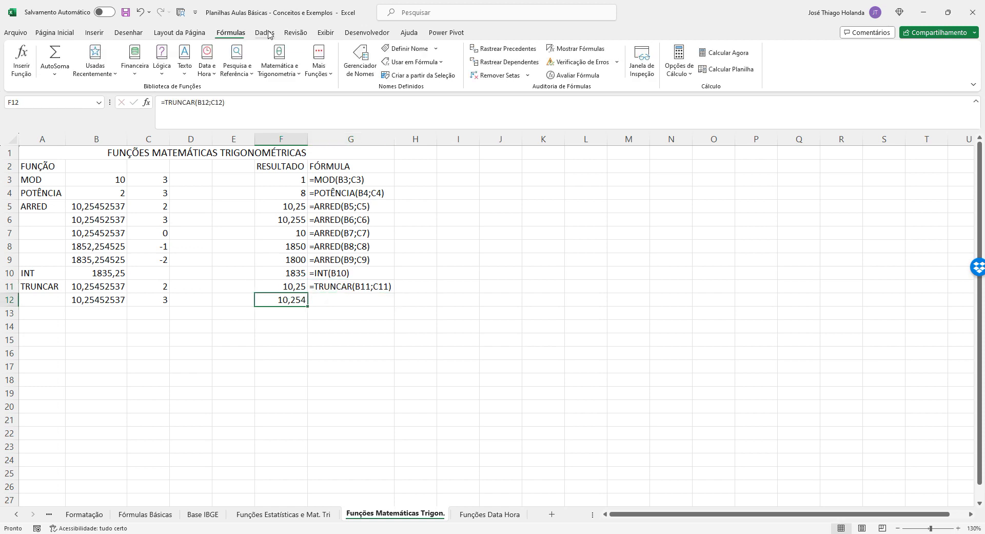
left_click_drag(245, 102, 95, 104)
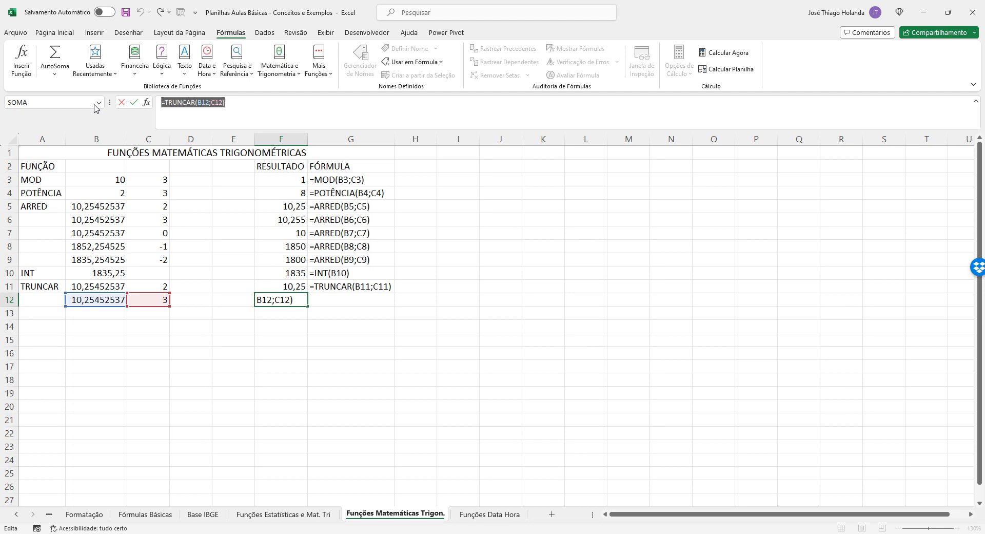
key("Return")
key("Right")
type("'")
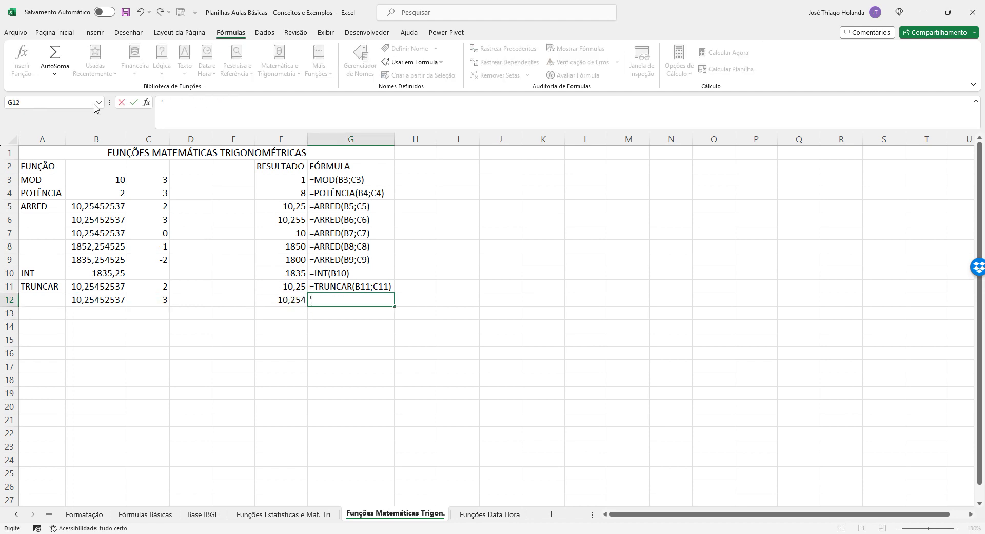
key("ctrl+v")
key("Return")
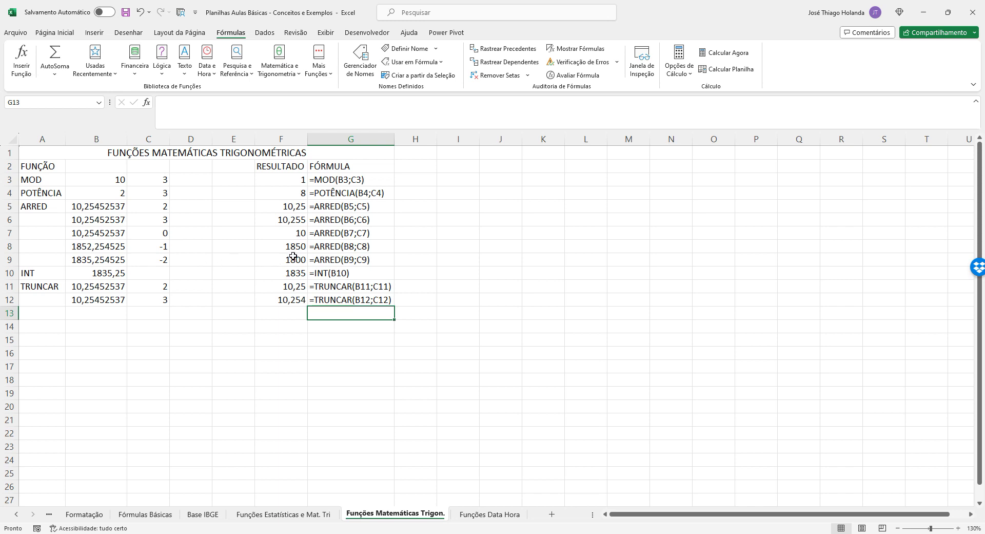
Enter the function label RAIX in A13 and the number 25 in B13
left_click(52, 312)
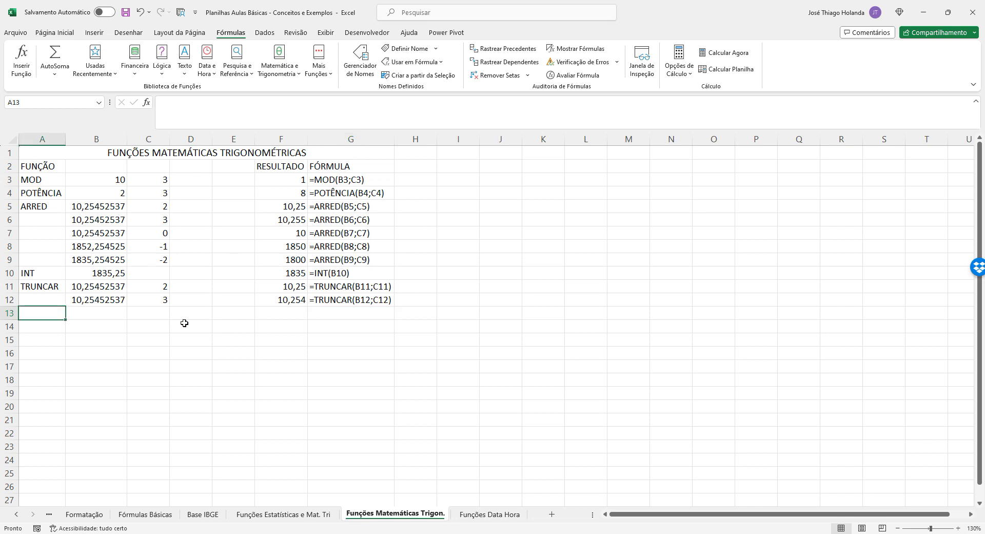
type("RA")
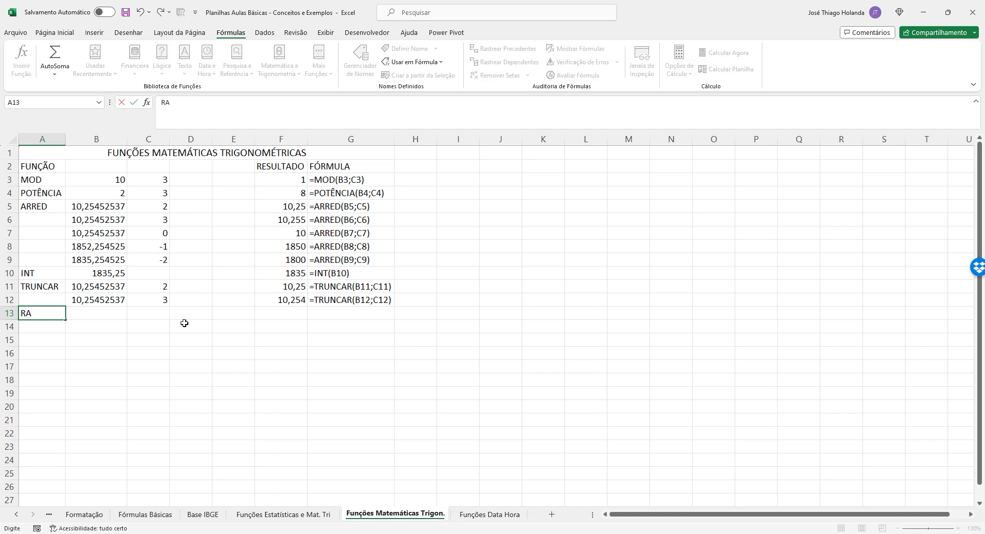
type("IX")
key("Tab")
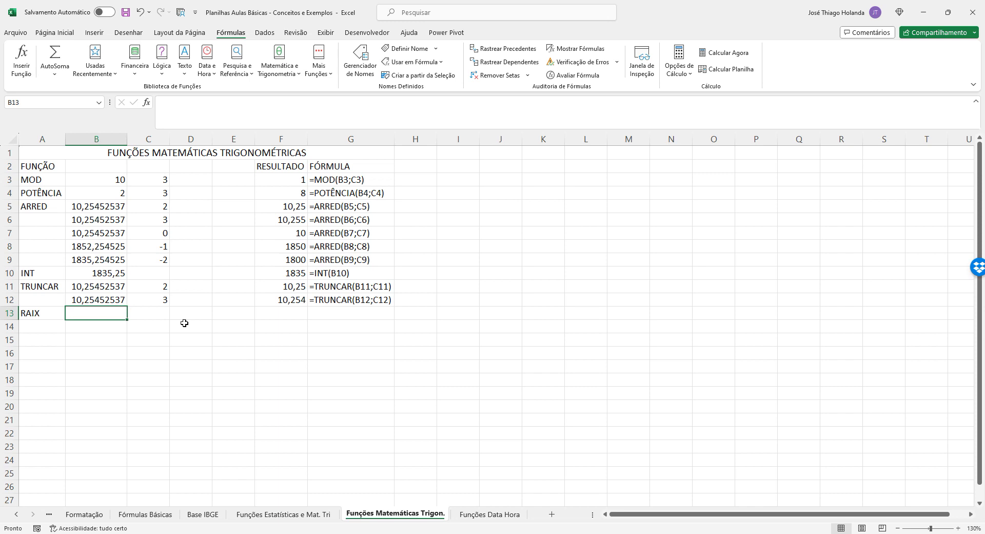
type("25")
key("Tab")
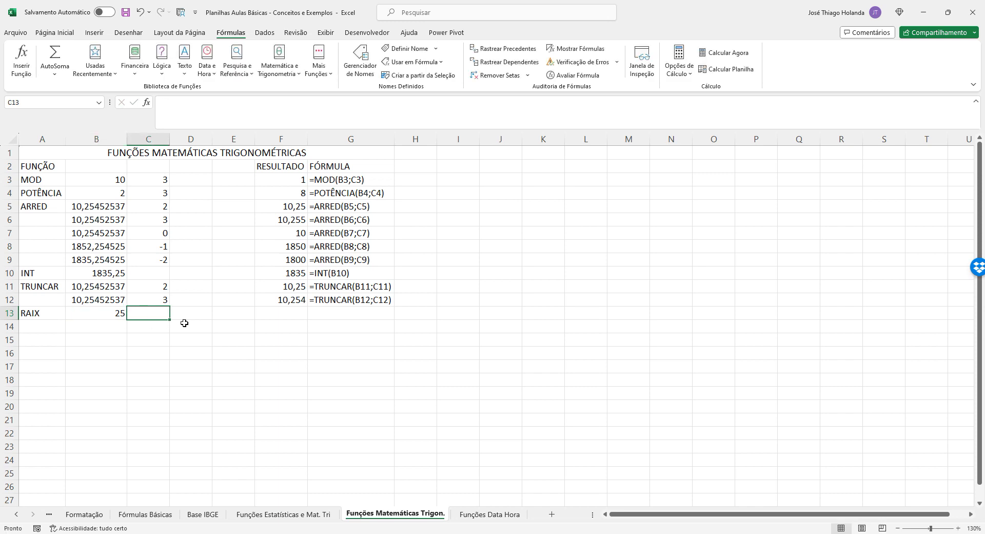
Enter the square root formula =RAIZ(B13) in F13
key("Right")
key("Right")
key("Right")
key("Right")
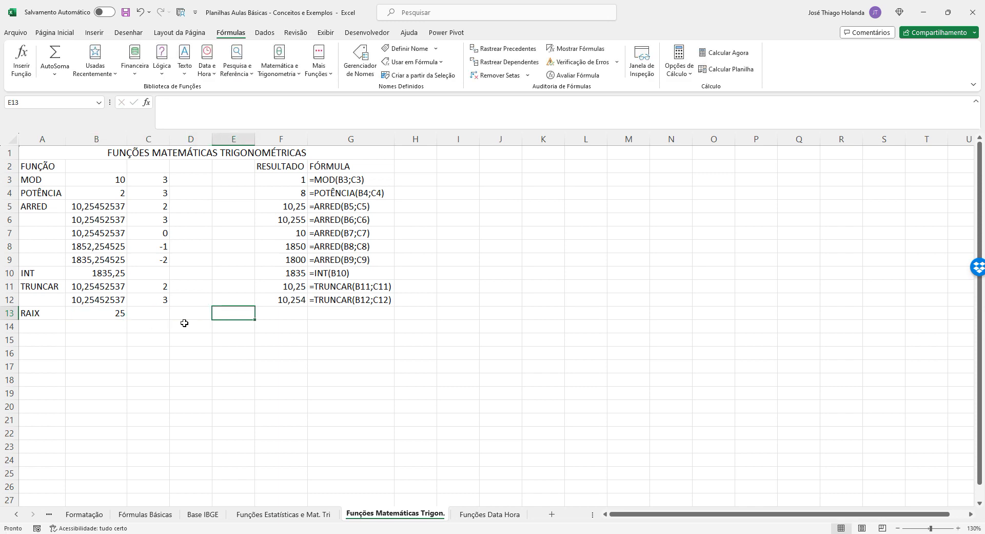
key("Left")
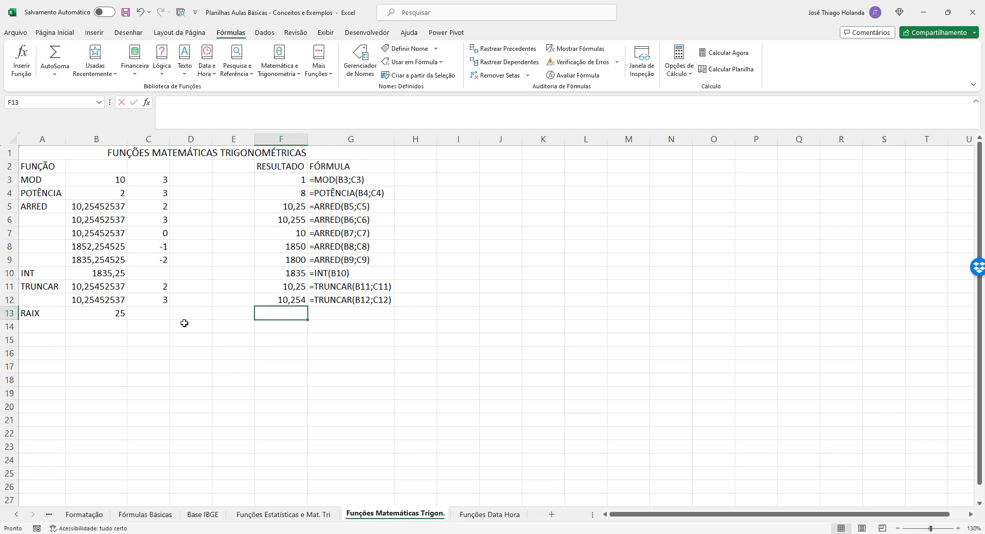
type("=RA")
key("Down")
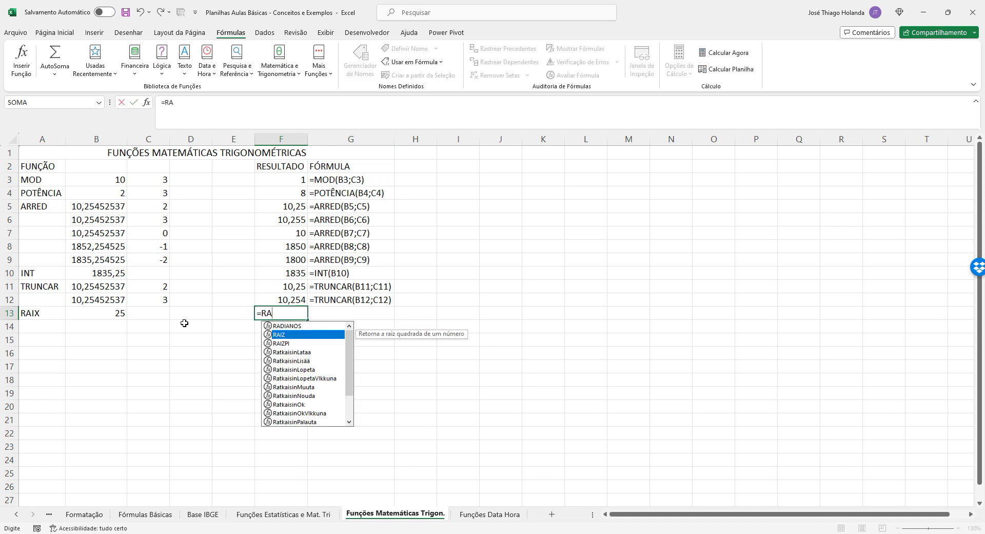
key("Tab")
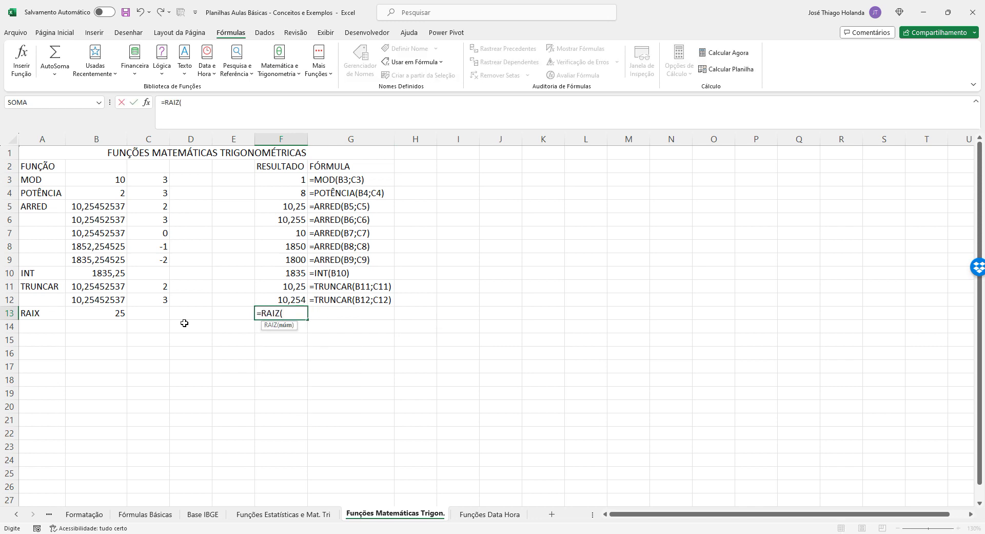
left_click(113, 313)
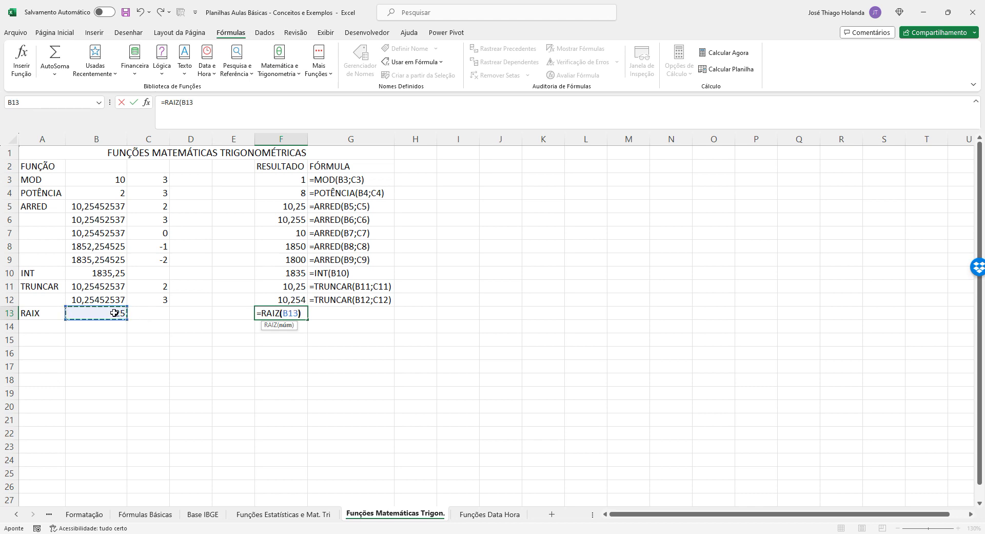
key("Return")
Enter the formula in G13 as the text =RAIZ(B13)
key("Right")
key("Up")
type("'")
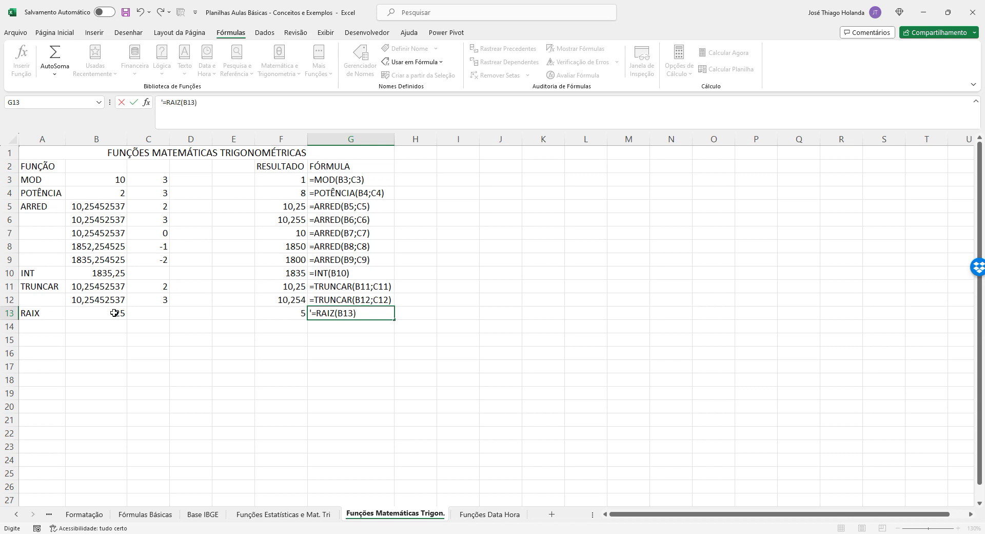
key("ctrl+Return")
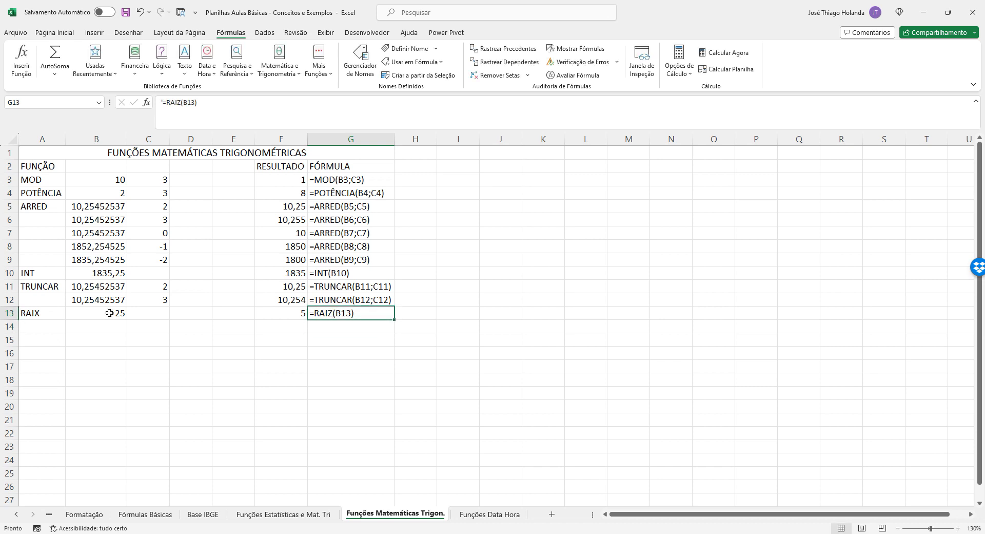
Correct the function label in A13 to RAIZ
left_click(49, 314)
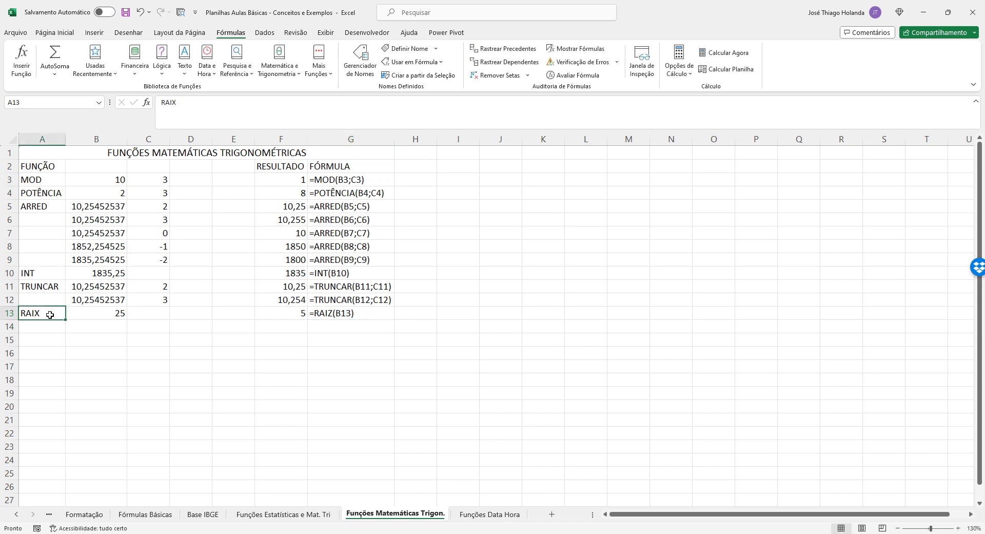
left_click(218, 105)
key("BackSpace")
type("Z")
key("ctrl+Return")
left_click(48, 165)
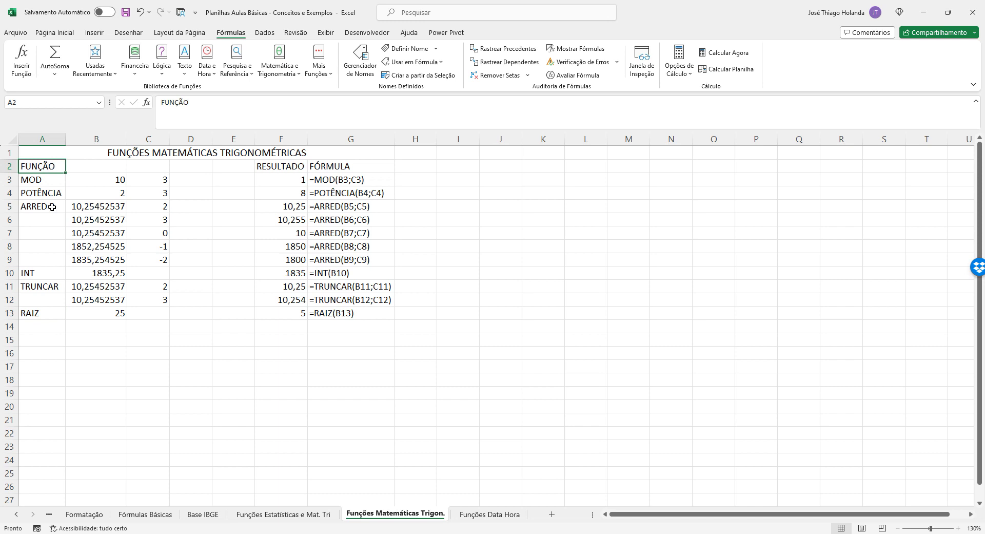
Insert a row above the RAIZ row and copy the number from B12 into B13
right_click(11, 314)
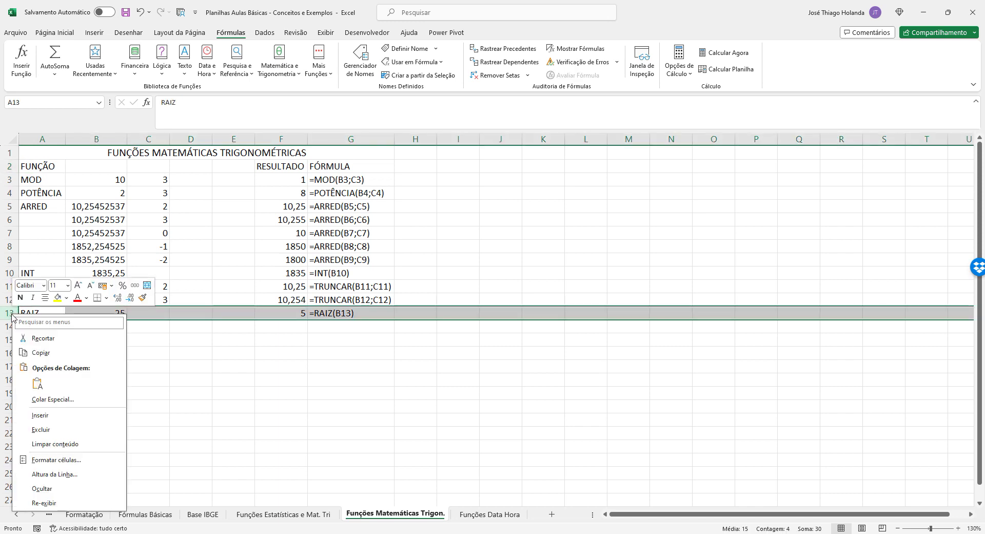
left_click(41, 415)
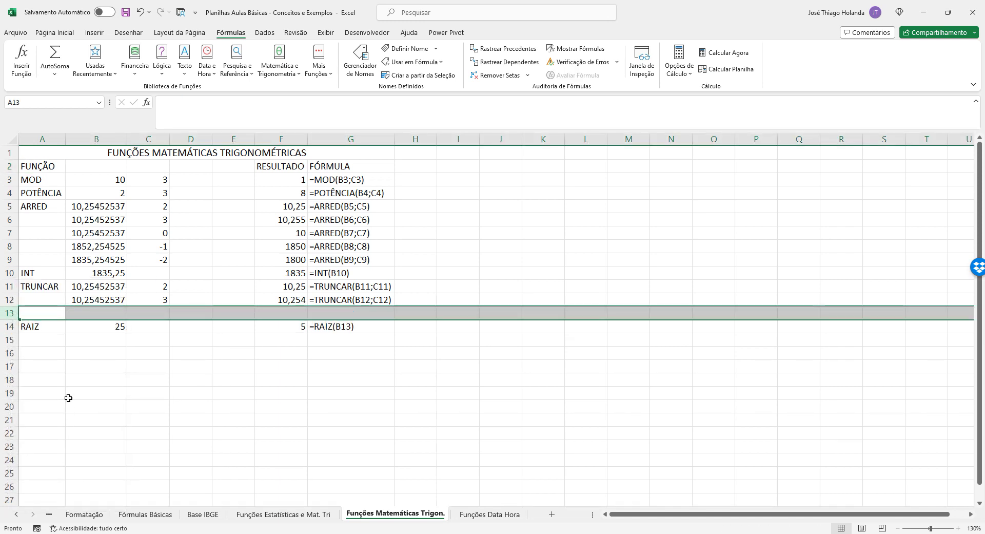
left_click(92, 315)
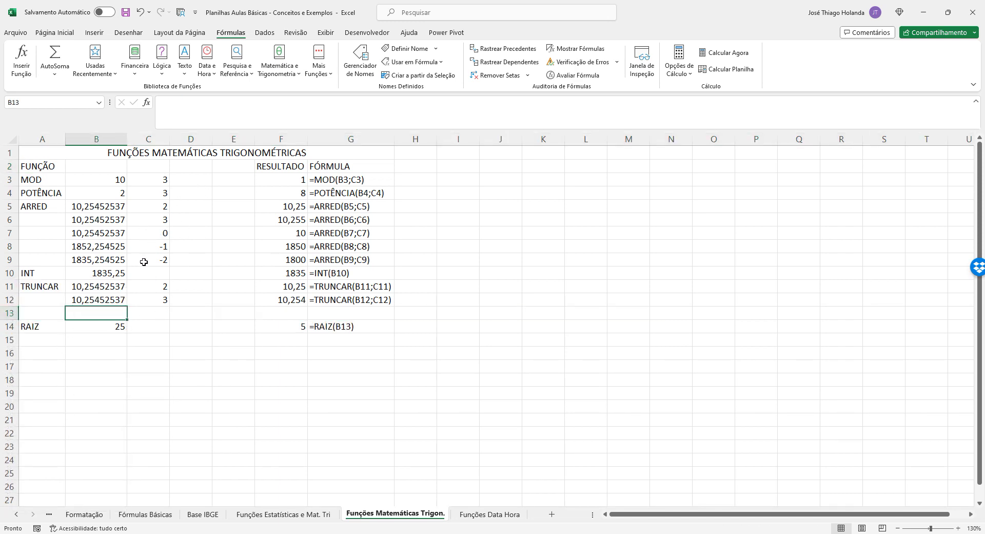
left_click(97, 302)
key("ctrl+c")
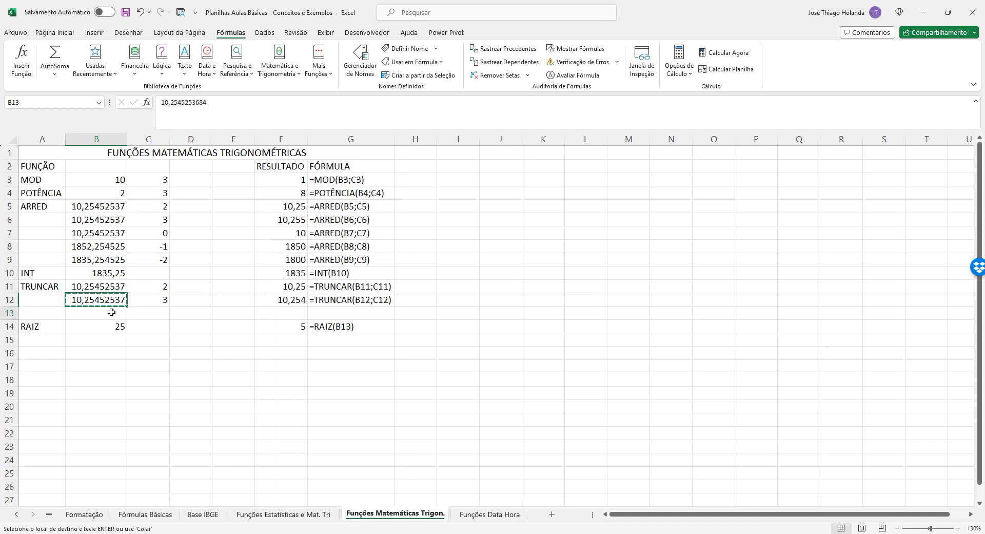
left_click(110, 313)
key("ctrl+v")
Enter 0 in C13 as the number of digits for the third TRUNCAR example
left_click(156, 311)
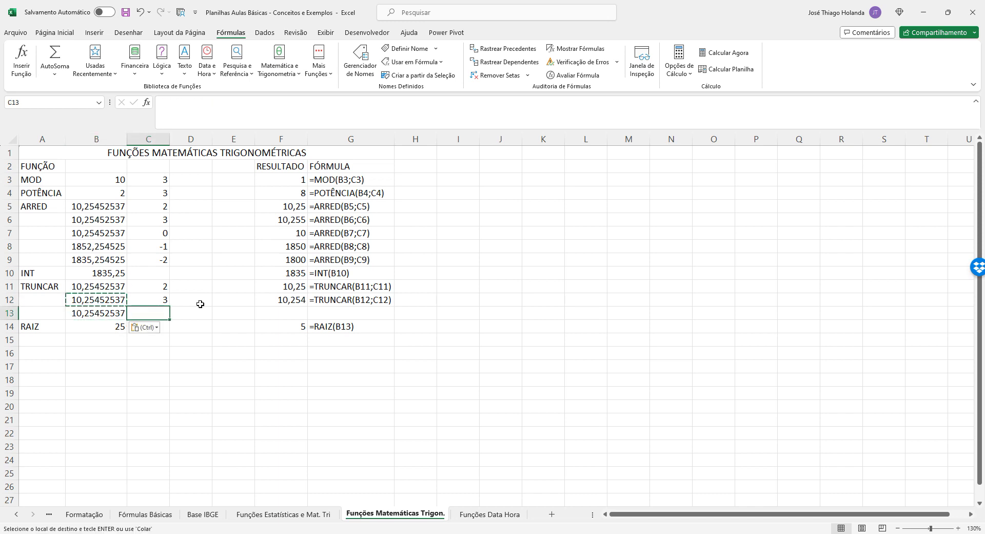
key("Escape")
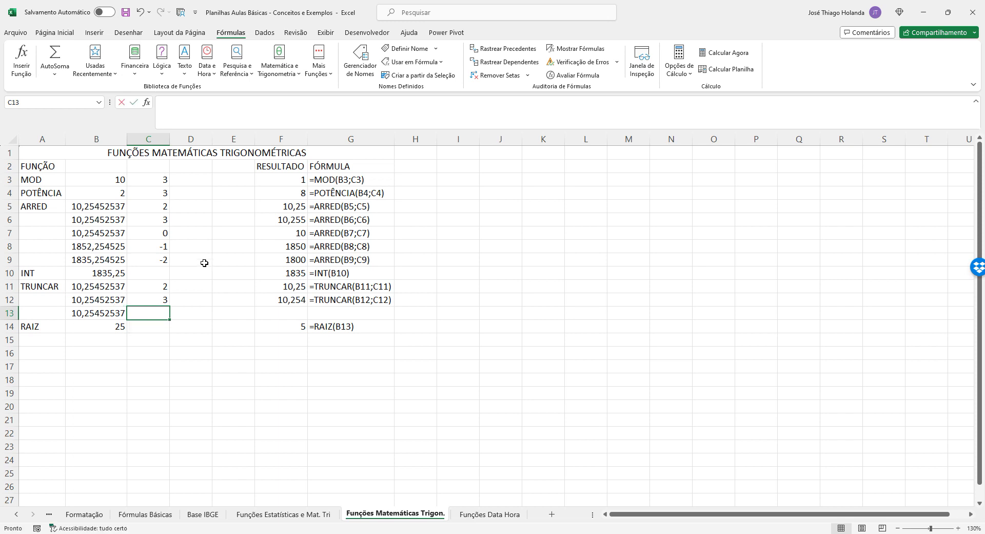
type("0")
left_click(205, 290)
left_click(149, 315)
Copy the TRUNCAR formula from F12 into F13
left_click(303, 300)
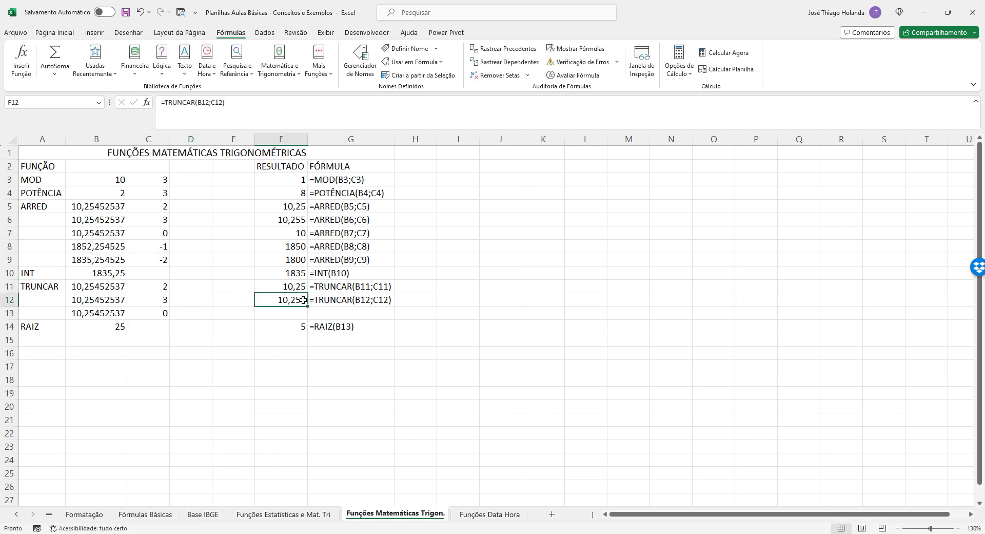
key("ctrl+c")
left_click(296, 313)
key("ctrl+v")
key("Escape")
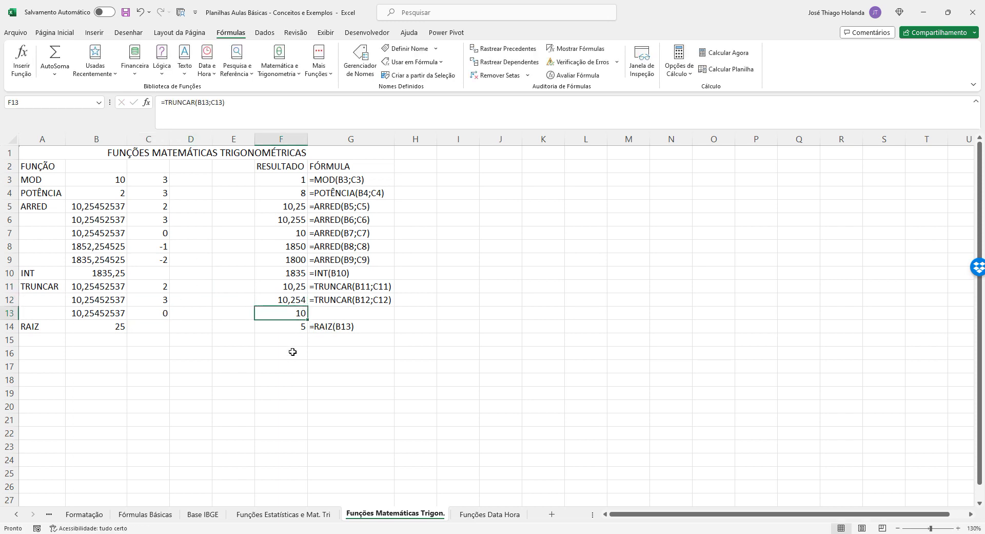
Insert another row above the RAIZ row and copy the number from B13 into B14
right_click(14, 326)
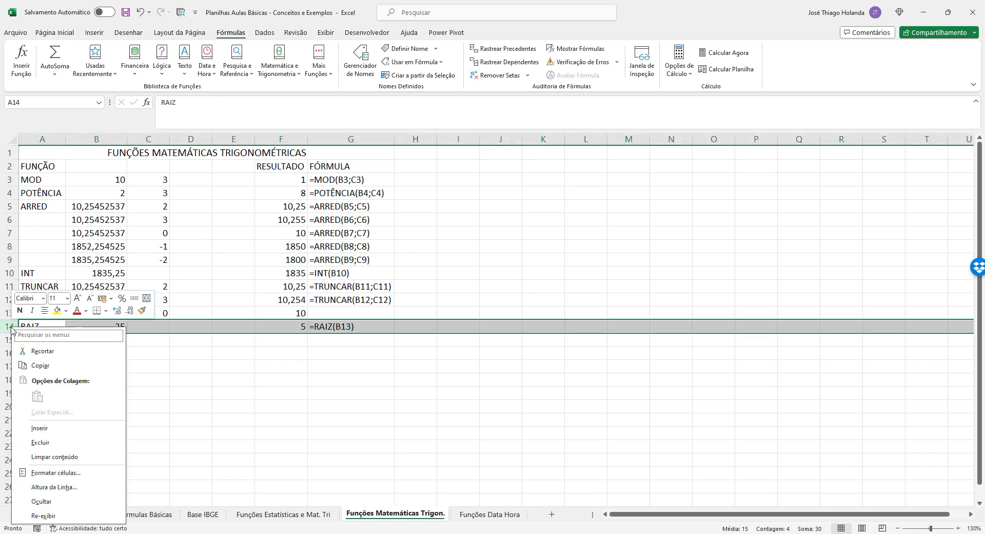
left_click(64, 429)
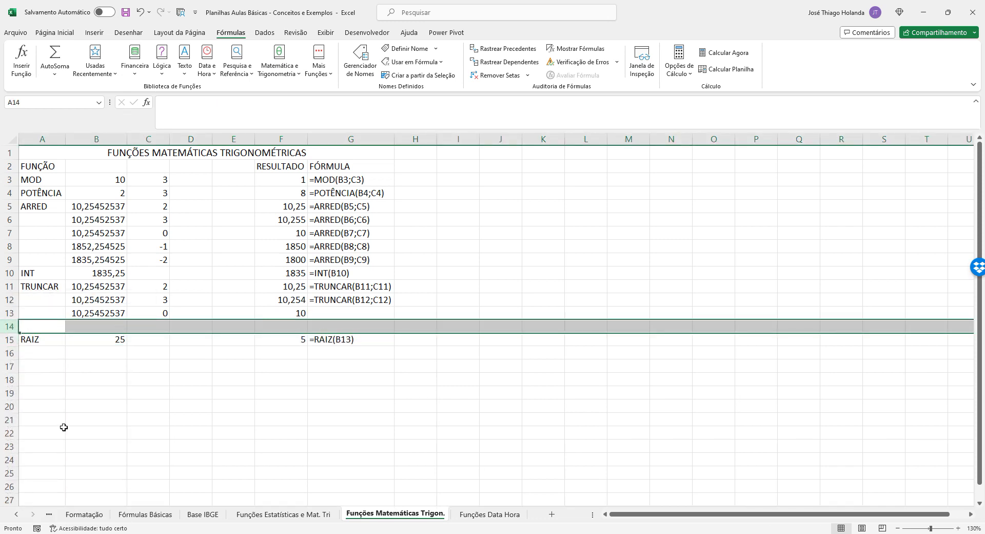
left_click(95, 328)
left_click(95, 312)
key("ctrl+c")
left_click(109, 332)
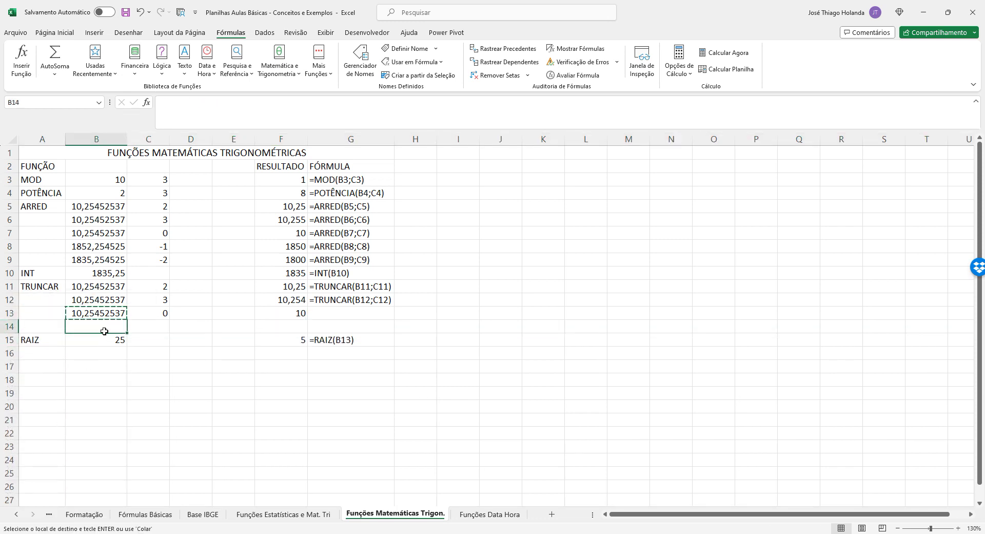
key("ctrl+v")
Enter -1 in C14 as the number of digits
left_click(163, 328)
key("Escape")
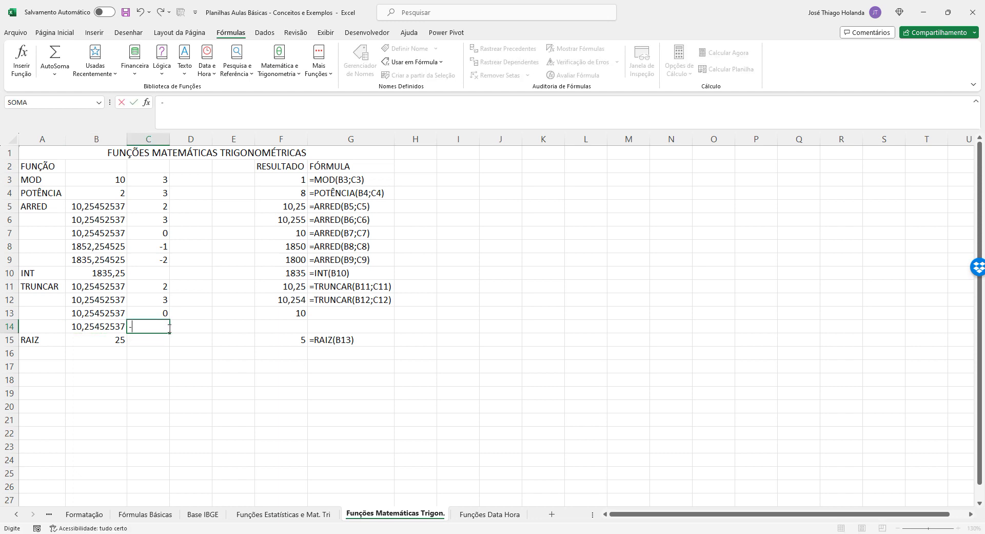
left_click(199, 350)
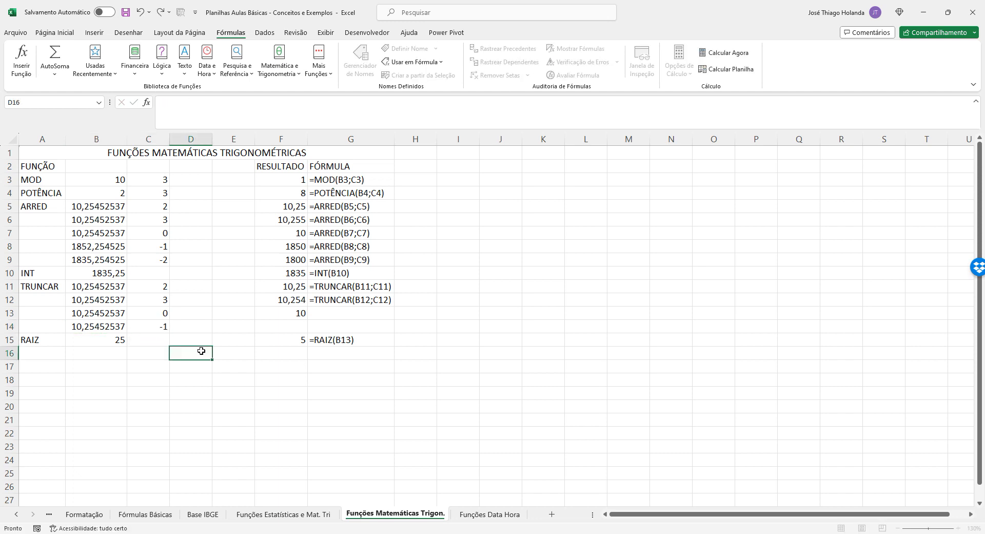
Copy the TRUNCAR formula from F13 into F14
left_click(284, 312)
key("ctrl+c")
left_click(292, 327)
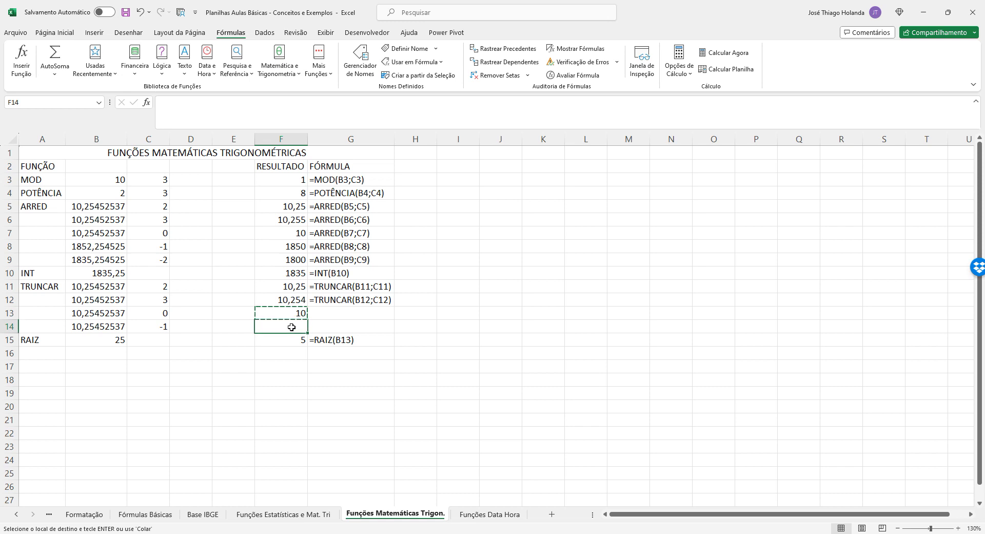
key("ctrl+v")
left_click(270, 365)
key("Escape")
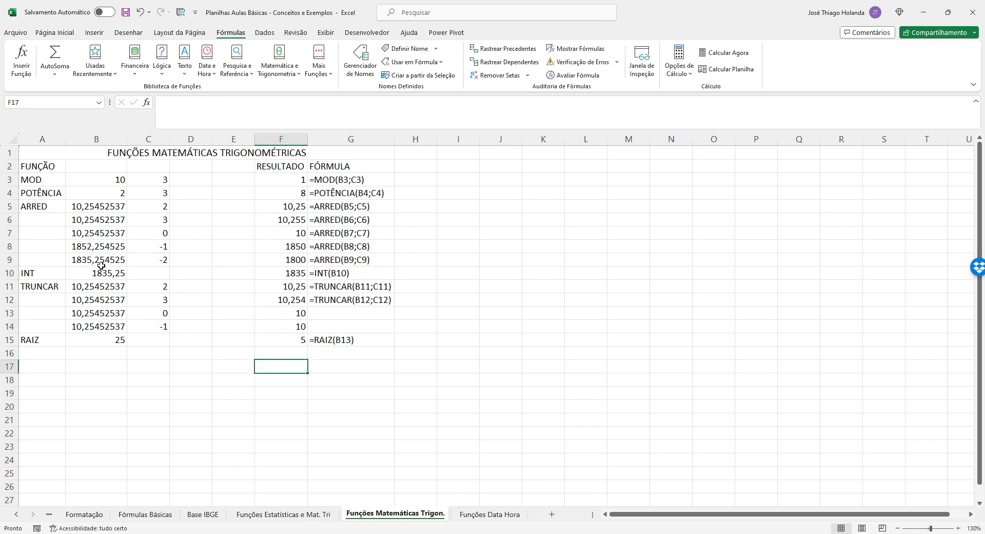
Replace the number in B14 with a copy of the value in B8
left_click(98, 246)
key("ctrl+c")
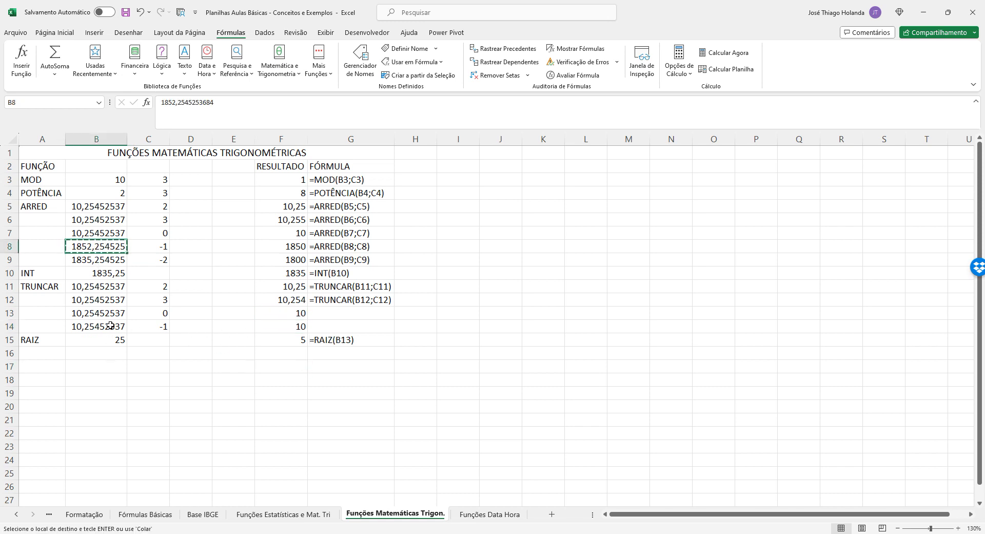
left_click(110, 326)
key("ctrl+v")
left_click(216, 377)
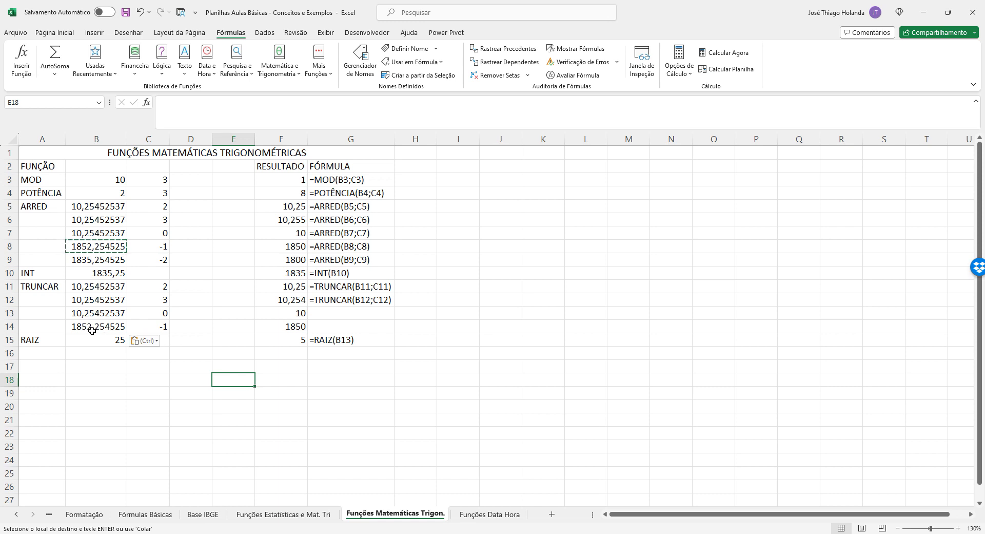
Insert a blank row 15 above the RAIZ row
left_click(10, 339)
right_click(9, 340)
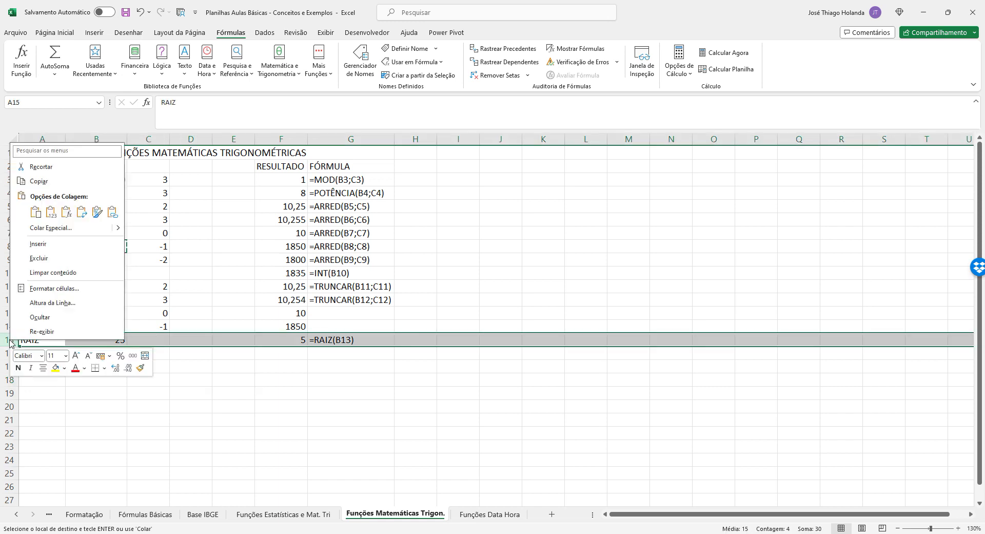
left_click(54, 246)
left_click(91, 327)
left_click(105, 342)
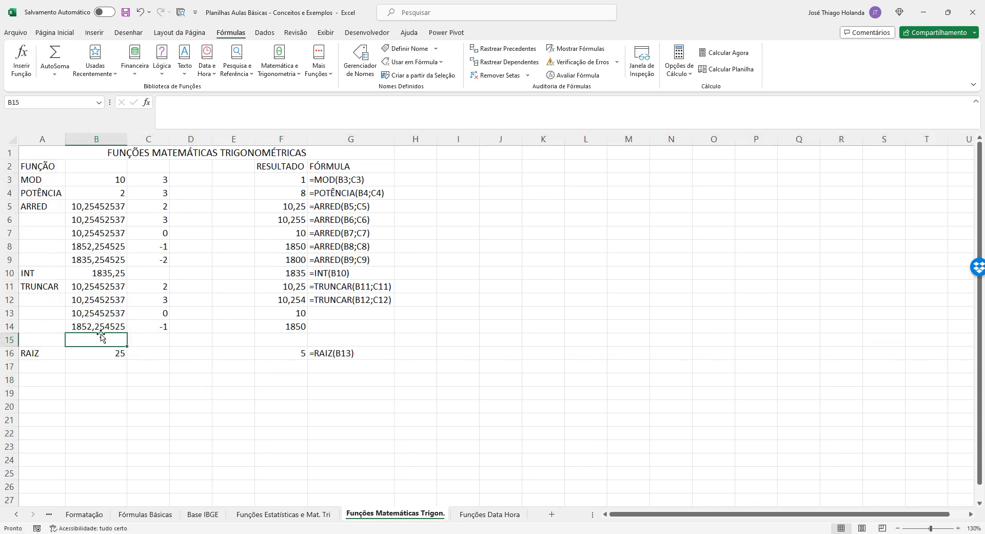
left_click(93, 326)
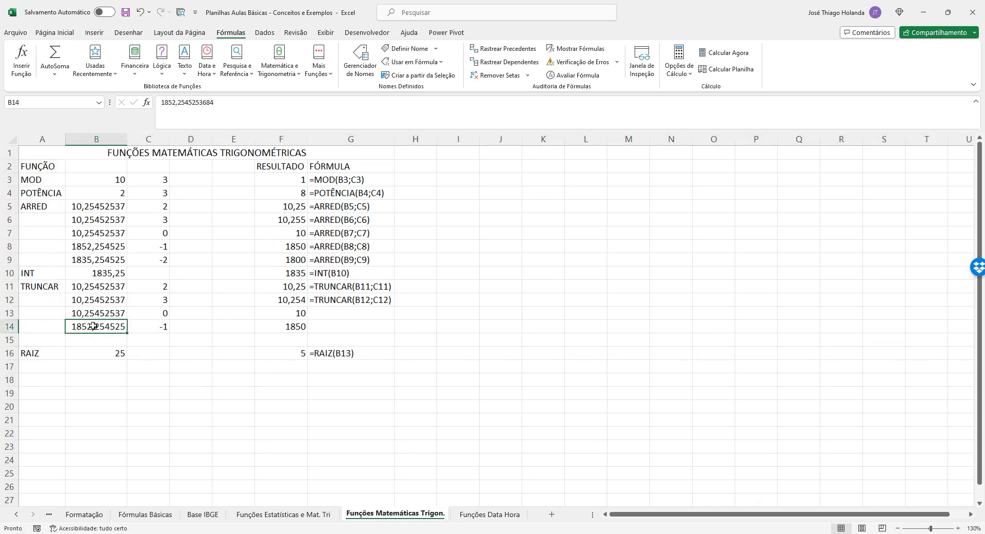
left_click(175, 103)
key("BackSpace")
type("5")
key("Return")
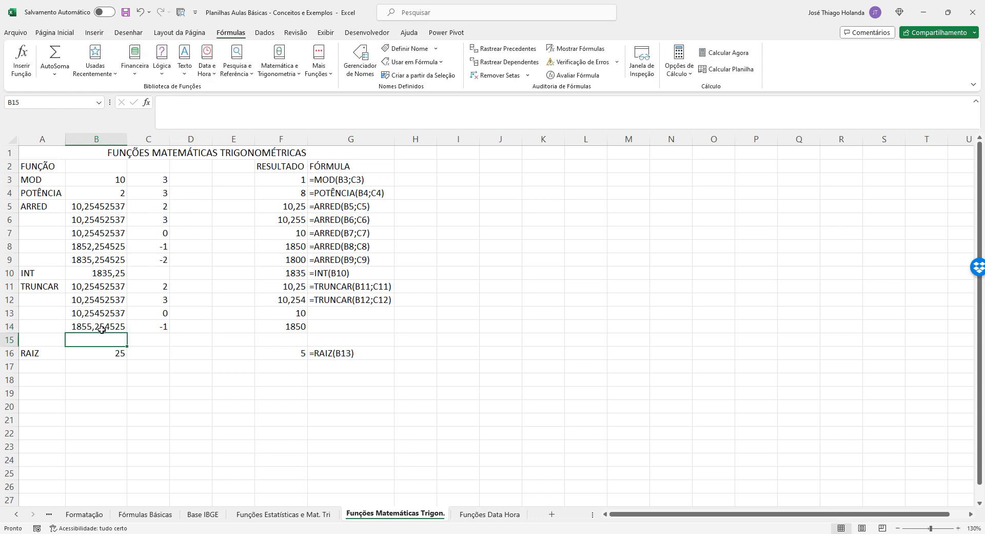
left_click(102, 329)
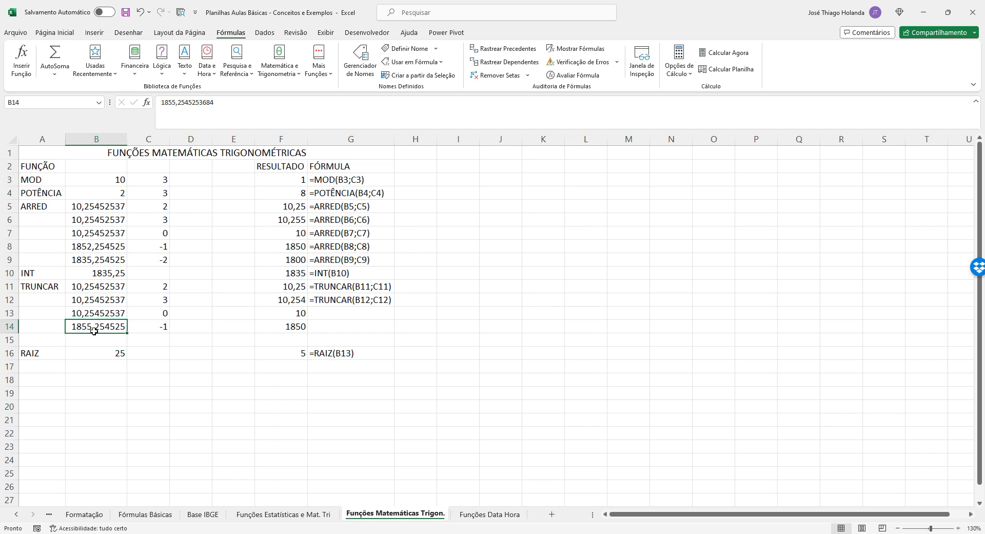
Copy the number from B9 into B15 and enter -2 as its number of digits in C15
left_click(101, 259)
key("ctrl+c")
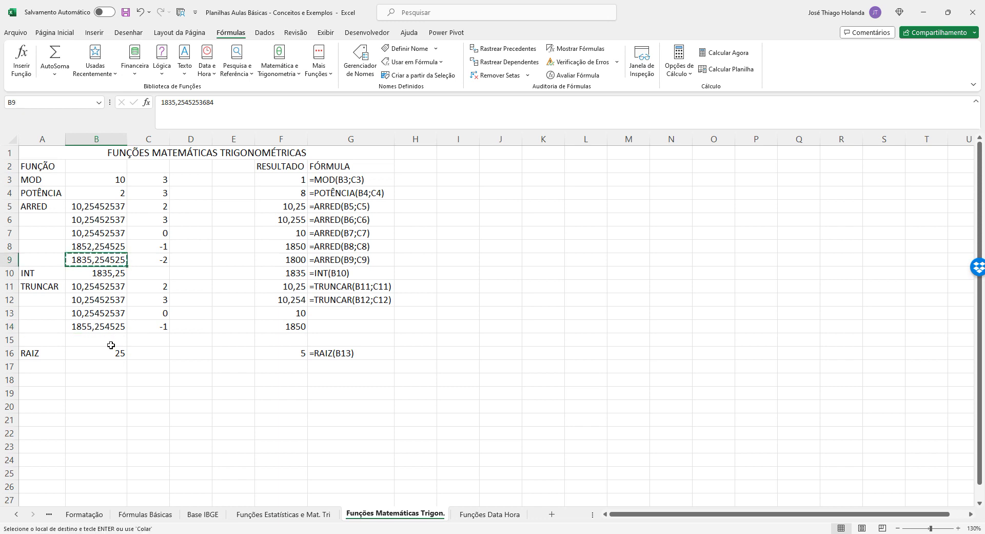
left_click(108, 343)
key("ctrl+v")
left_click(154, 339)
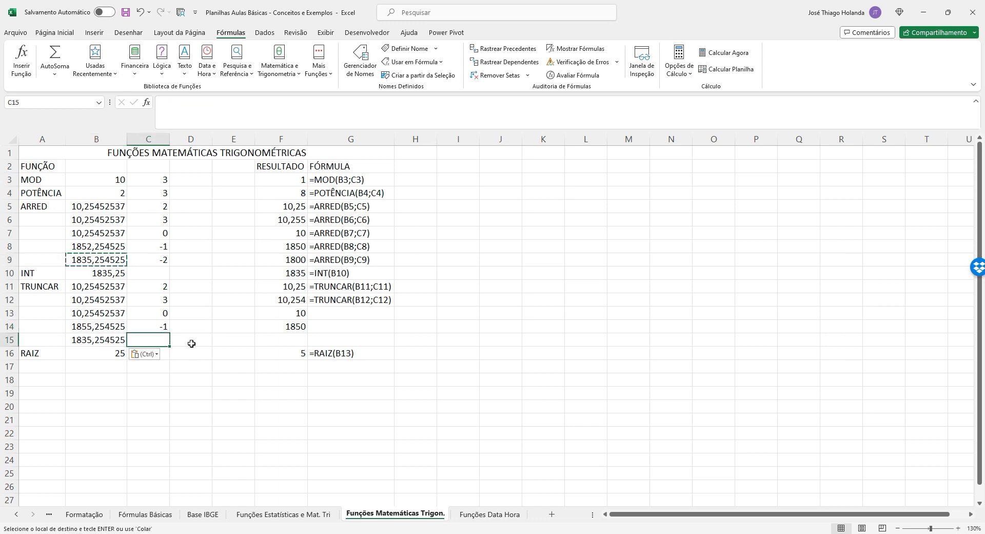
type("-2")
key("Return")
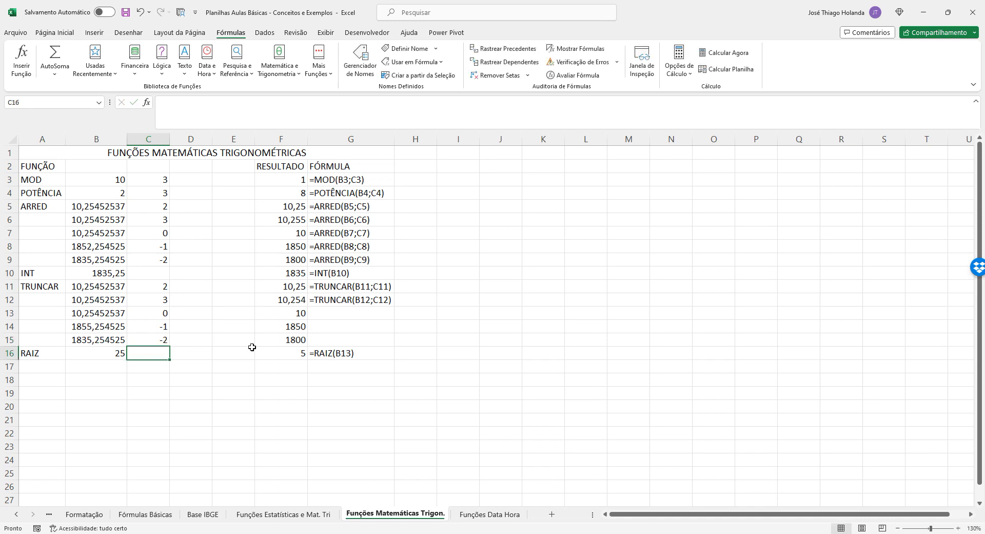
left_click(299, 341)
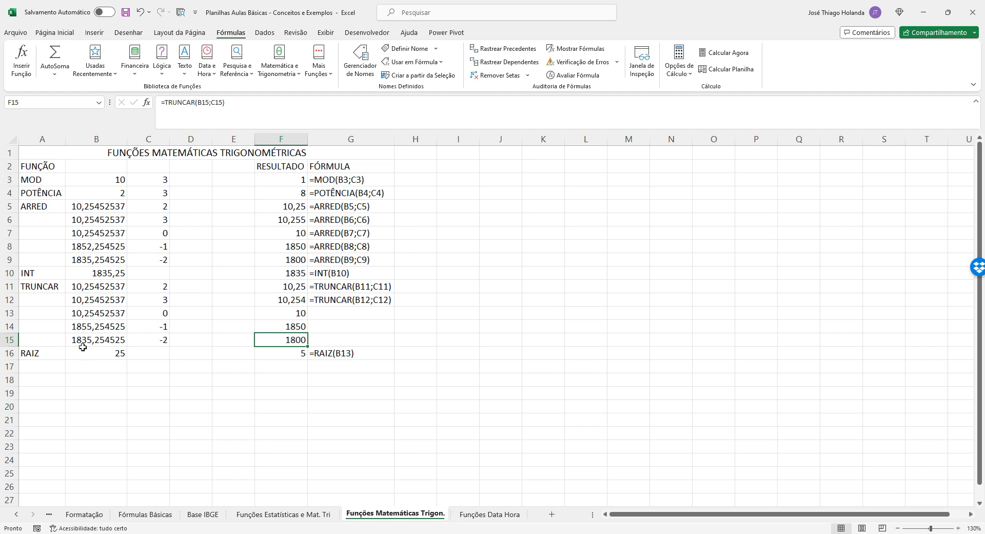
left_click(339, 311)
type("'")
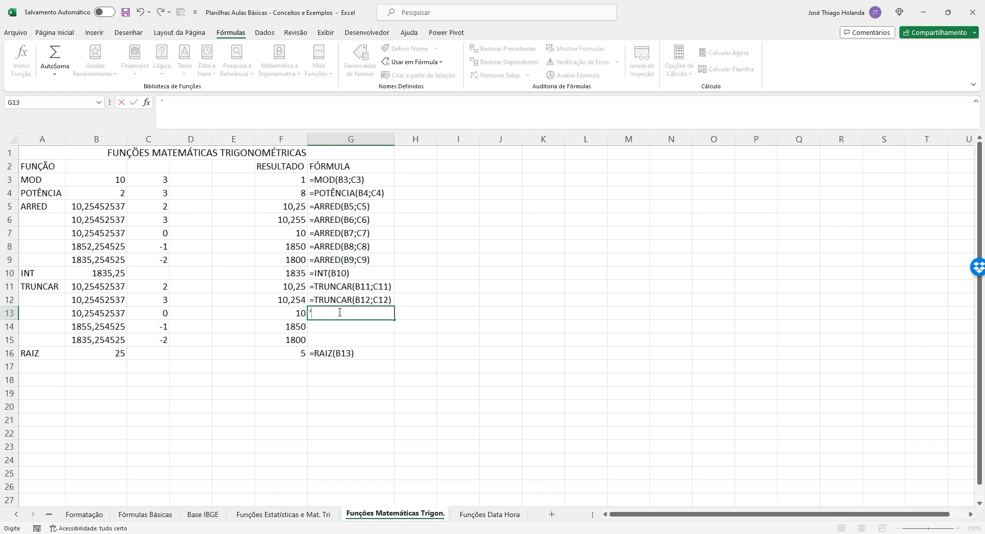
key("Return")
Copy the formula from F13 into G13 as the text =TRUNCAR(B13;C13)
left_click(288, 312)
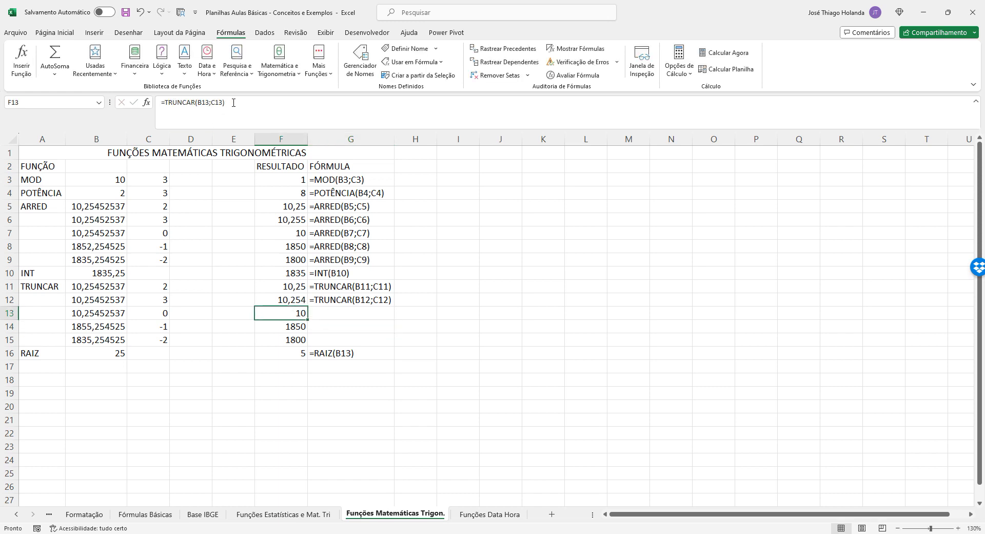
left_click_drag(233, 102, 29, 100)
key("Return")
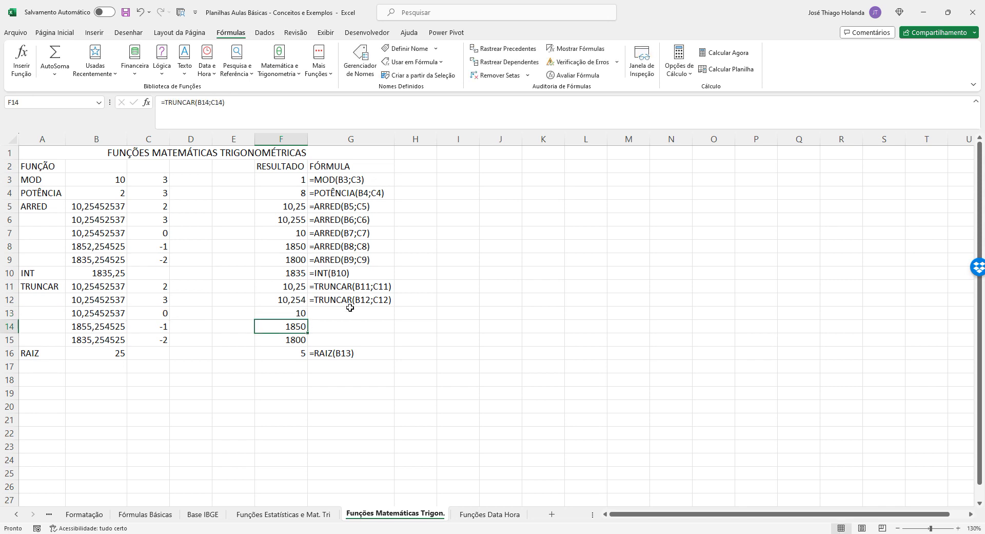
left_click(345, 312)
type("'")
key("ctrl+v")
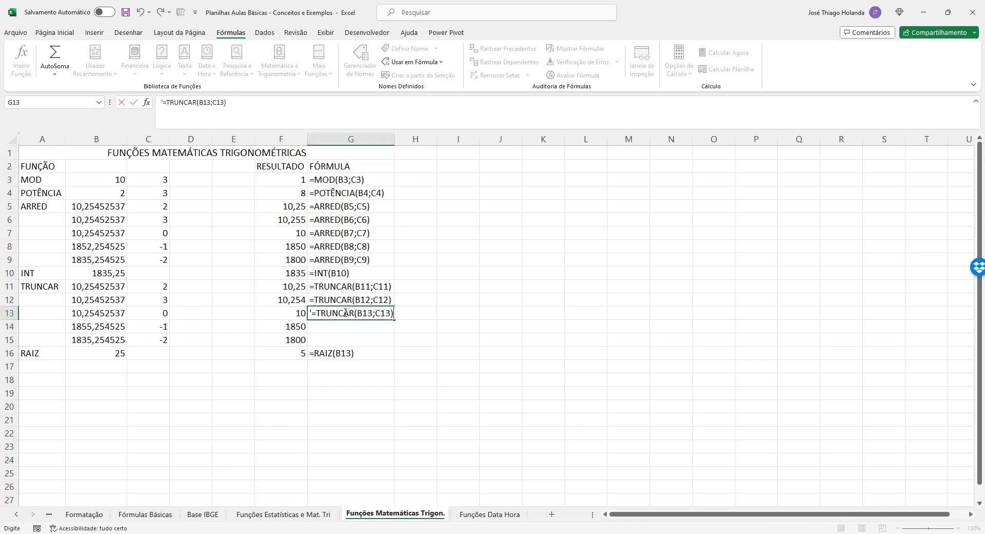
key("Return")
Copy the formula from F14 into G14 as the text =TRUNCAR(B14;C14)
key("Left")
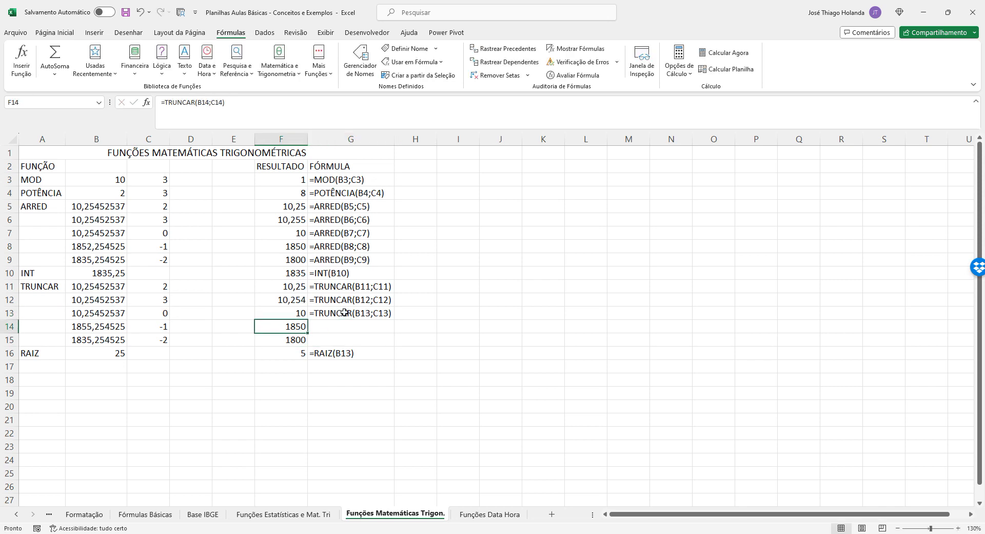
key("F2")
key("shift+Home")
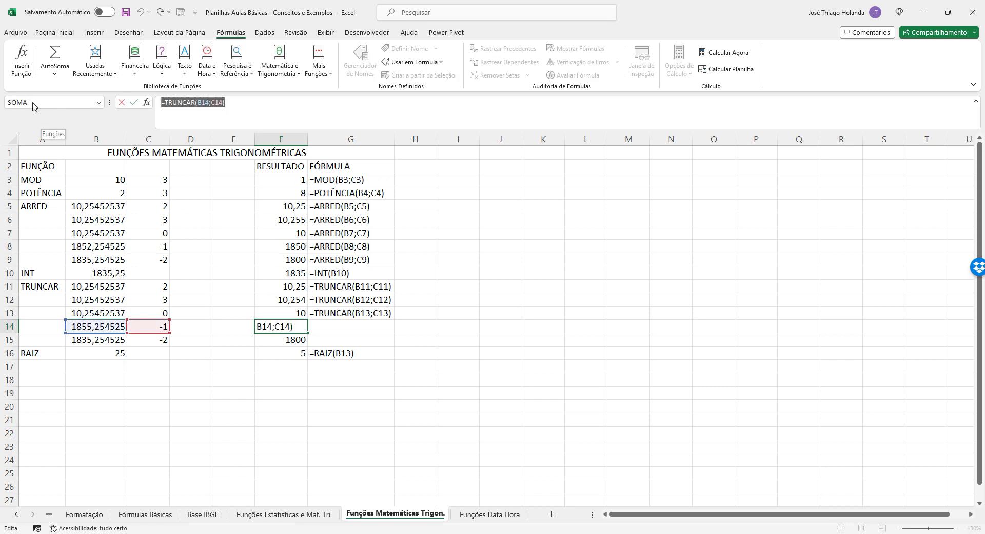
key("Return")
key("Up")
key("Right")
type("'")
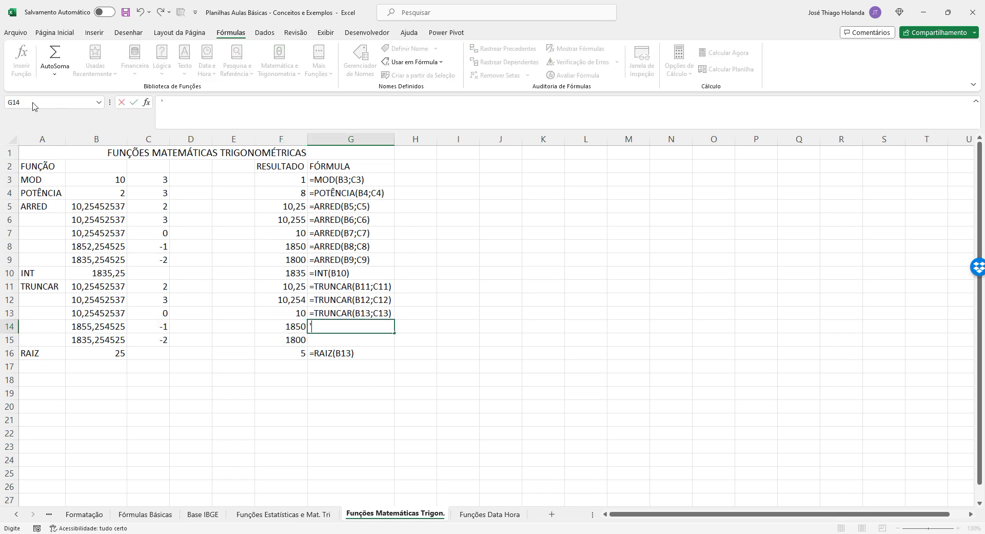
key("Return")
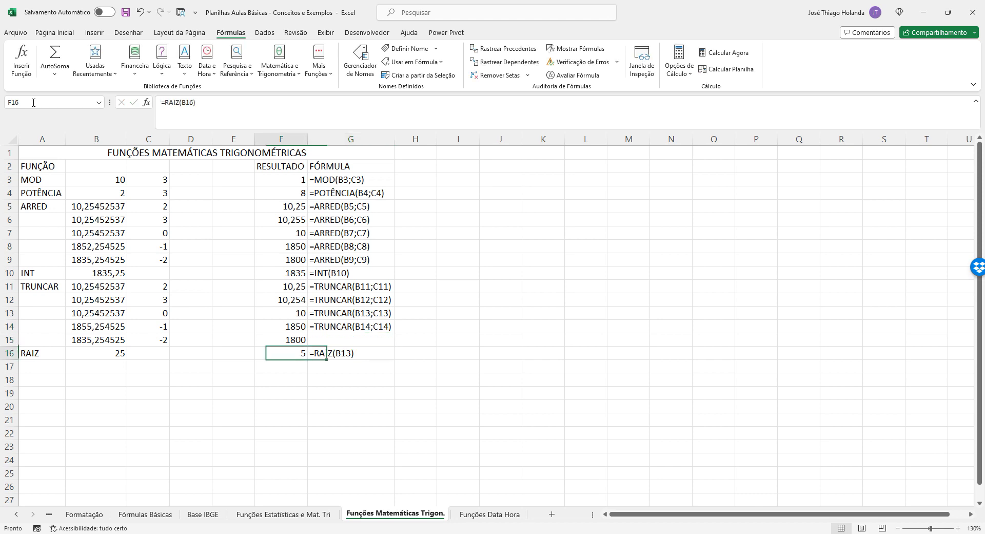
Copy the formula from F15 into G15 as the text ==TRUNCAR(B15;C15)
key("Left")
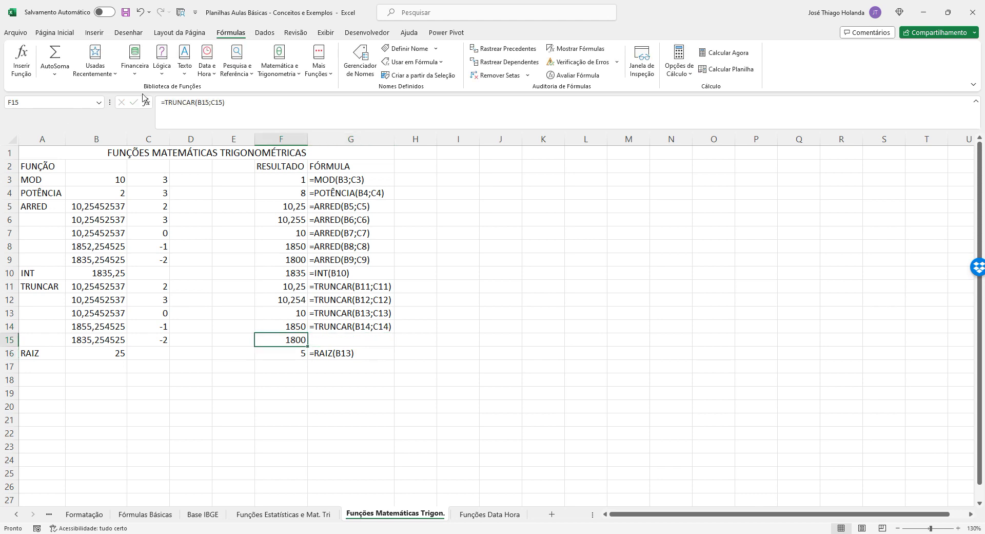
left_click_drag(239, 102, 45, 109)
key("ctrl+c")
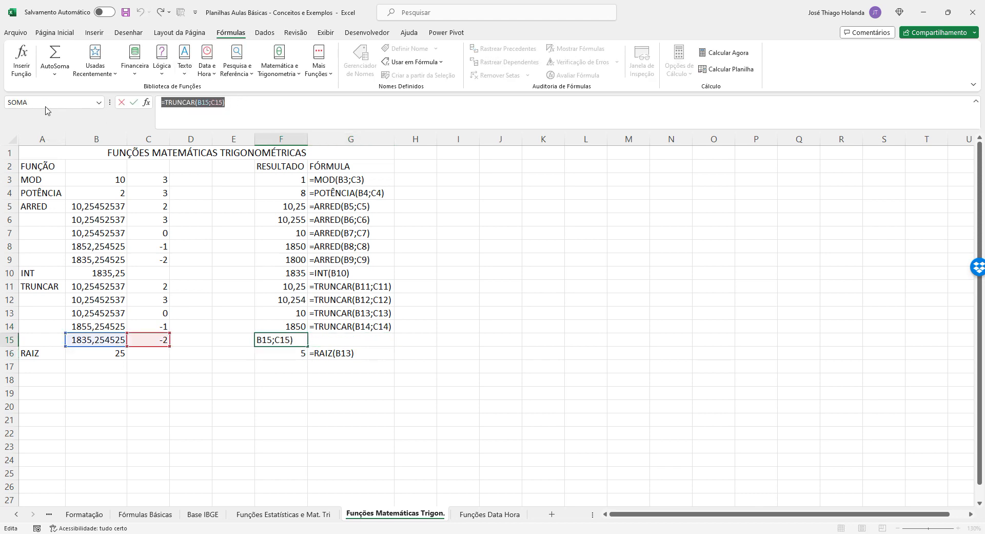
key("Escape")
key("Right")
type("'")
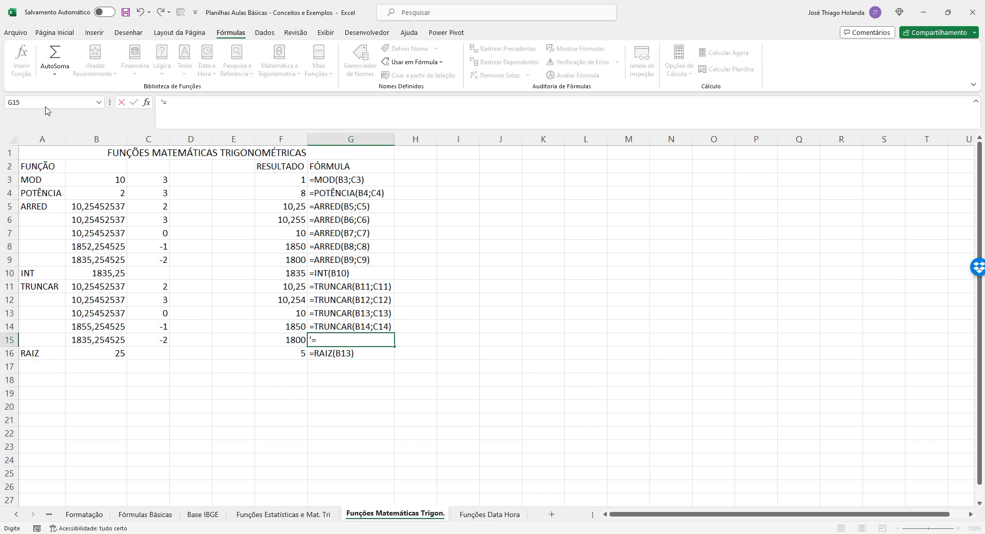
type("=")
key("ctrl+v")
key("Return")
key("Left")
key("Down")
key("Left")
key("Left")
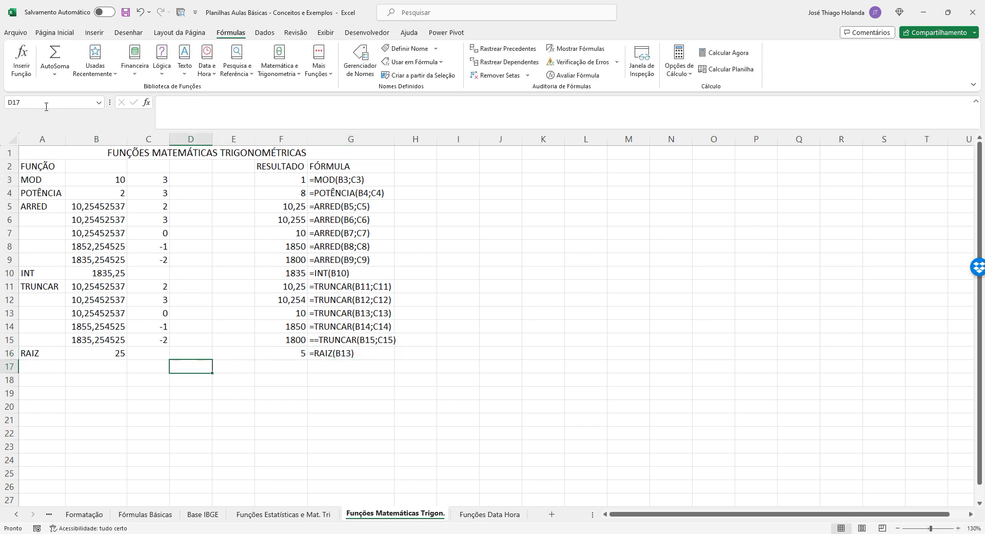
key("Left")
key("Left")
key("Left")
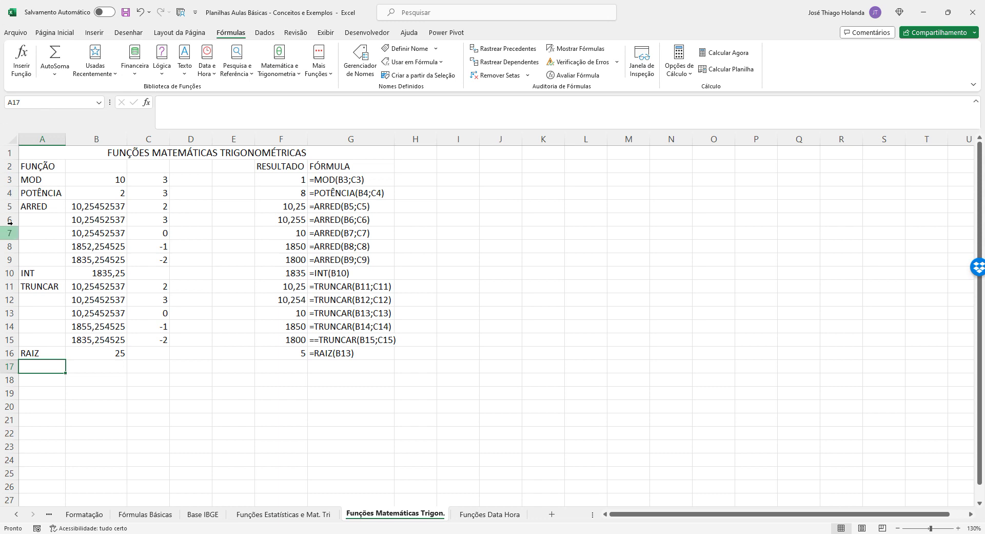
Insert a row above the first ARRED example and enter 25 in B5 as the base
left_click(7, 207)
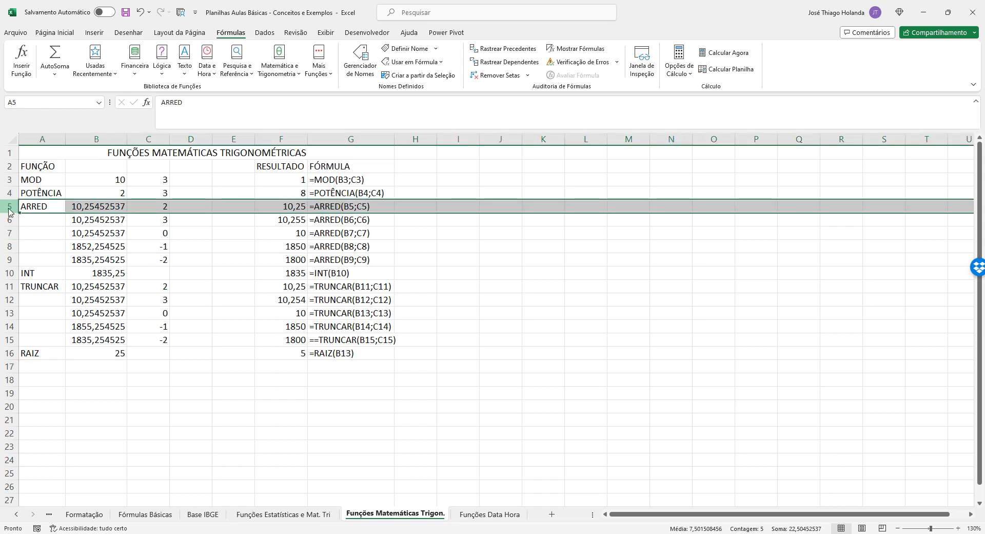
right_click(7, 208)
left_click(72, 313)
left_click(91, 207)
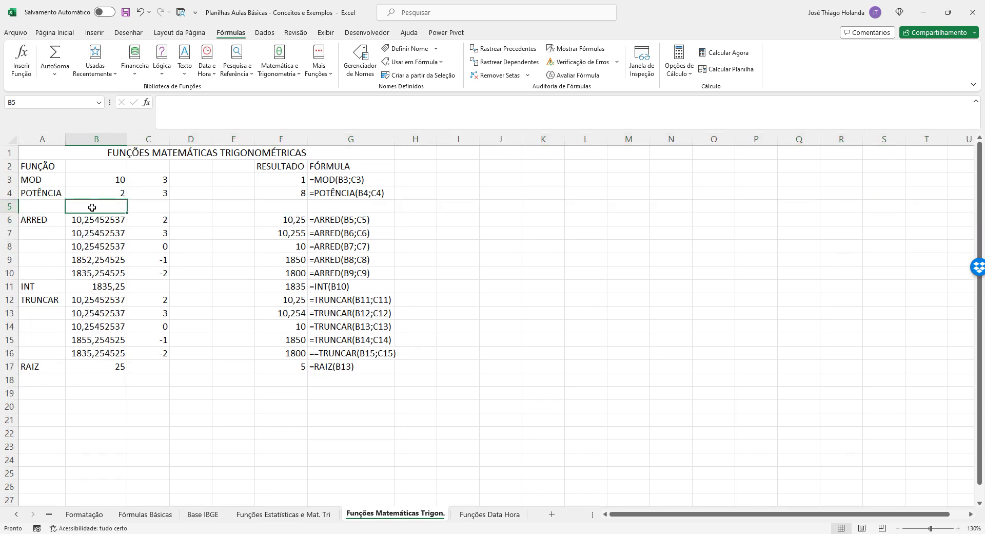
left_click(163, 207)
left_click(103, 207)
type("25")
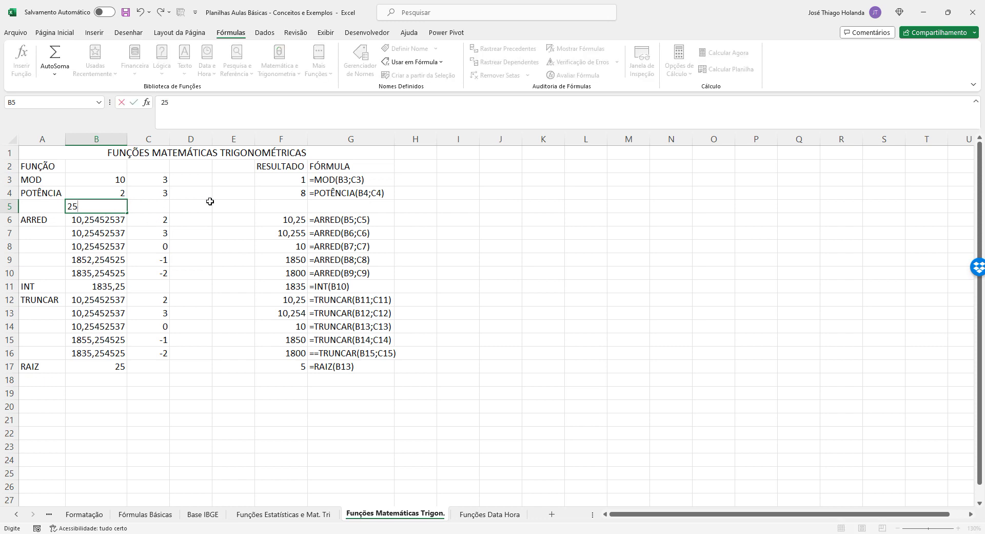
left_click(191, 204)
Try to enter one half as a fraction in C5 without setting its number format
left_click(157, 208)
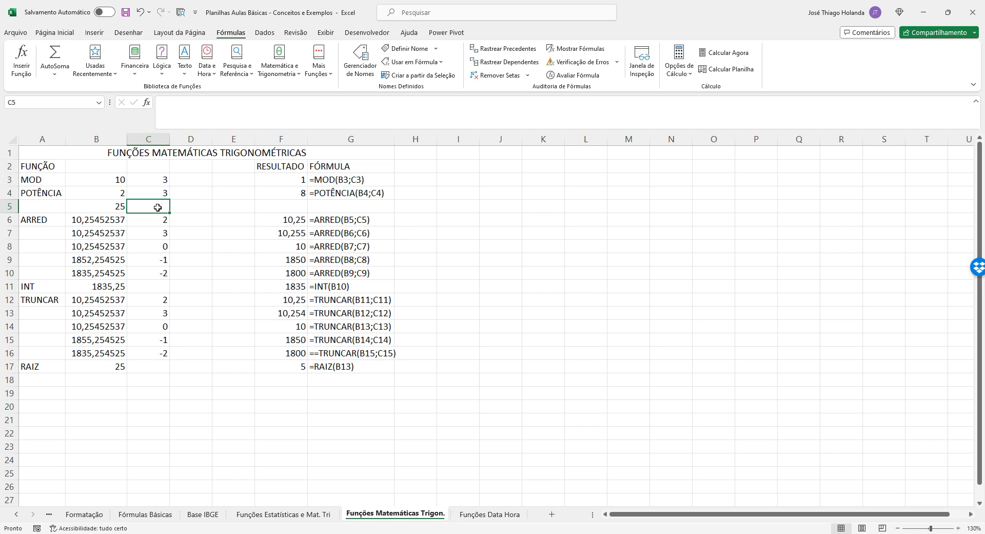
type("1")
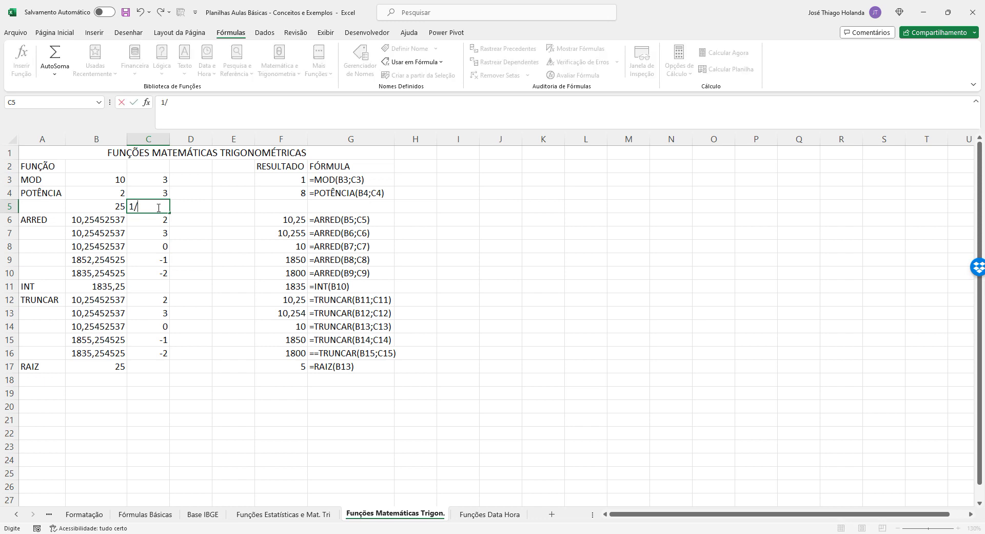
type("/02")
key("Return")
Format C5 as a fraction (Fração) and enter 1/2 as the exponent
left_click(158, 206)
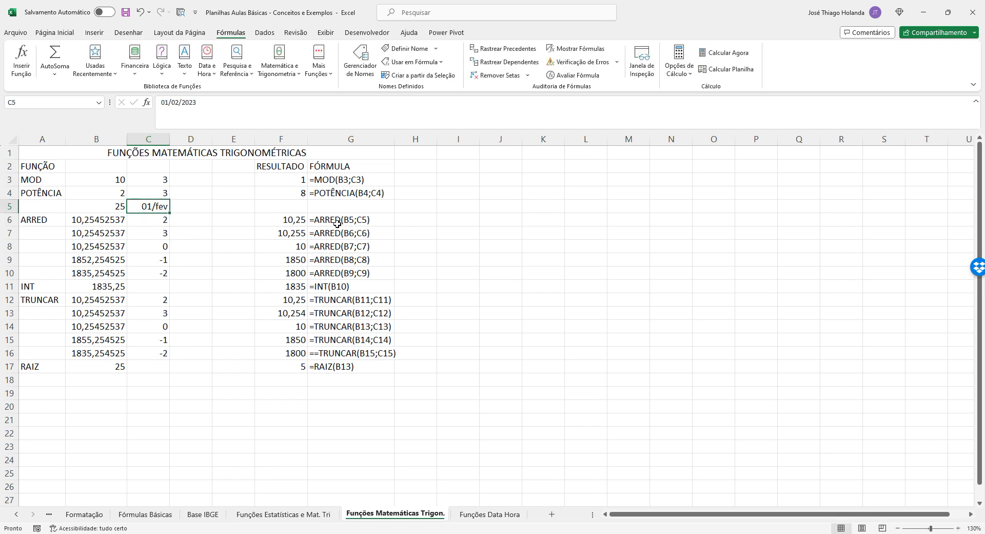
left_click(54, 32)
left_click(496, 52)
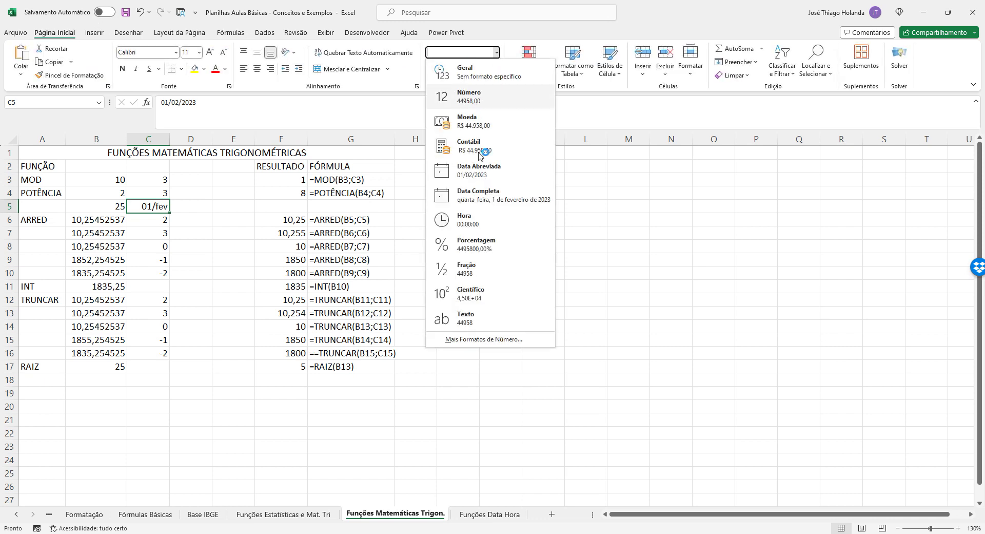
left_click(492, 269)
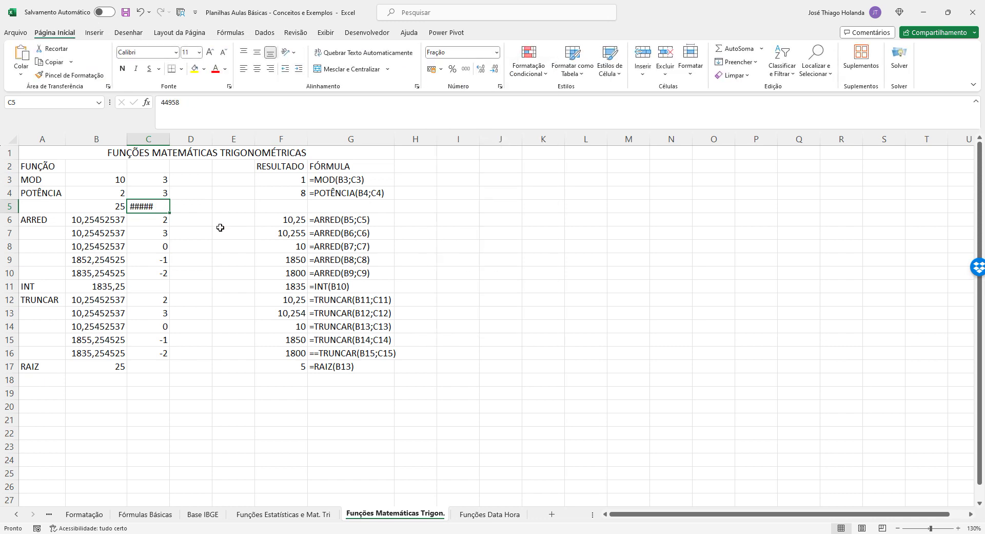
type("1/2")
key("Return")
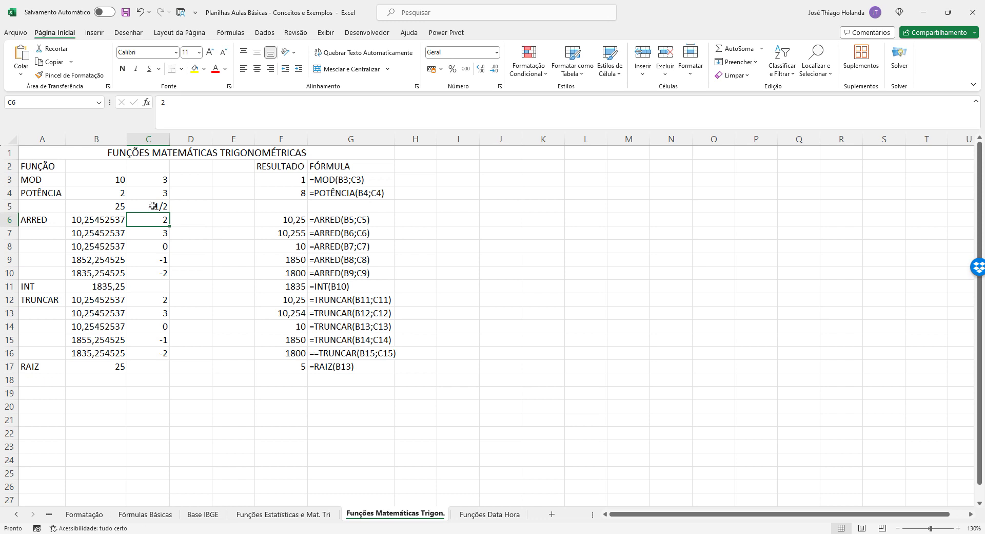
Copy the POTÊNCIA formula from F4 into F5 for the new base and exponent
left_click(301, 194)
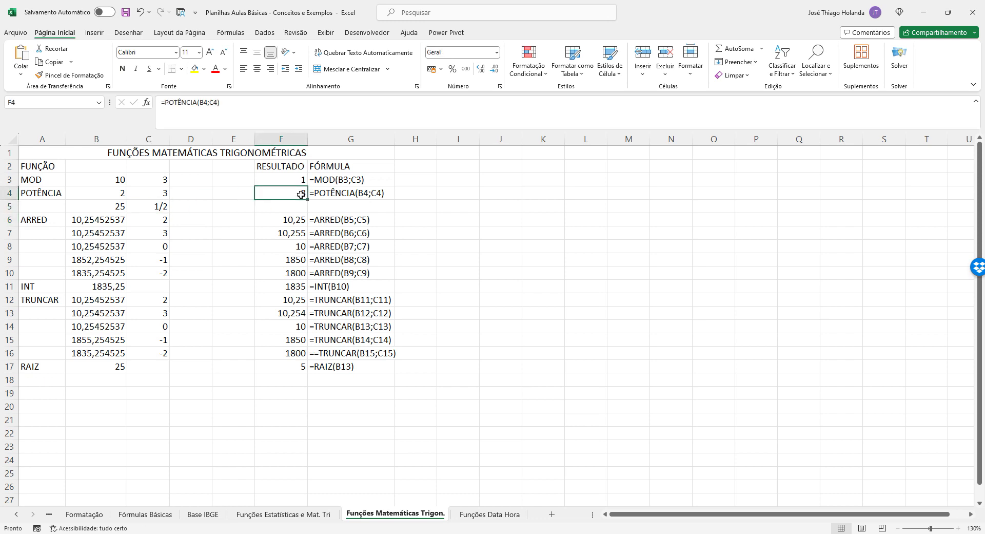
key("ctrl+c")
left_click(303, 207)
key("ctrl+v")
key("Escape")
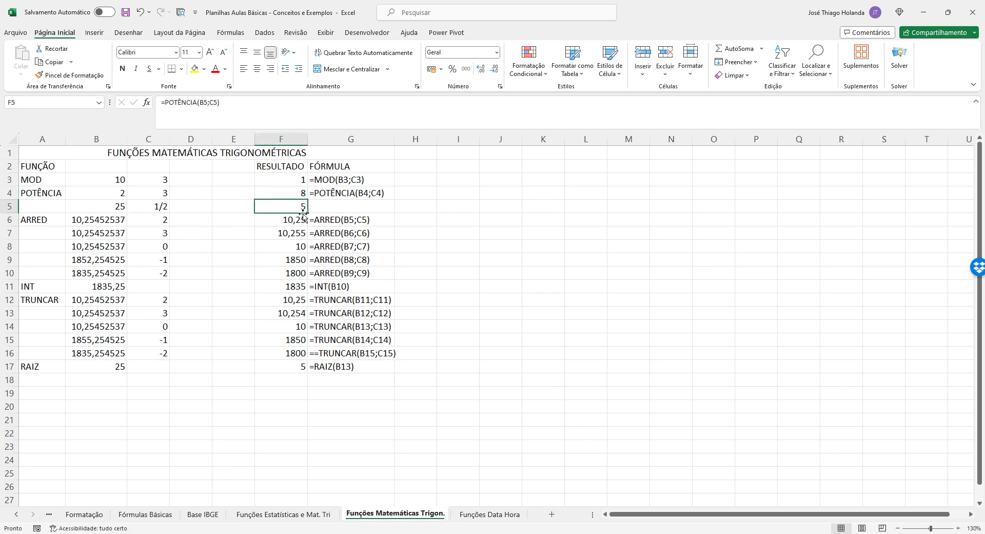
Copy the formula from F5 into G5 as the text =POTÊNCIA(B5;C5)
left_click_drag(231, 102, 28, 102)
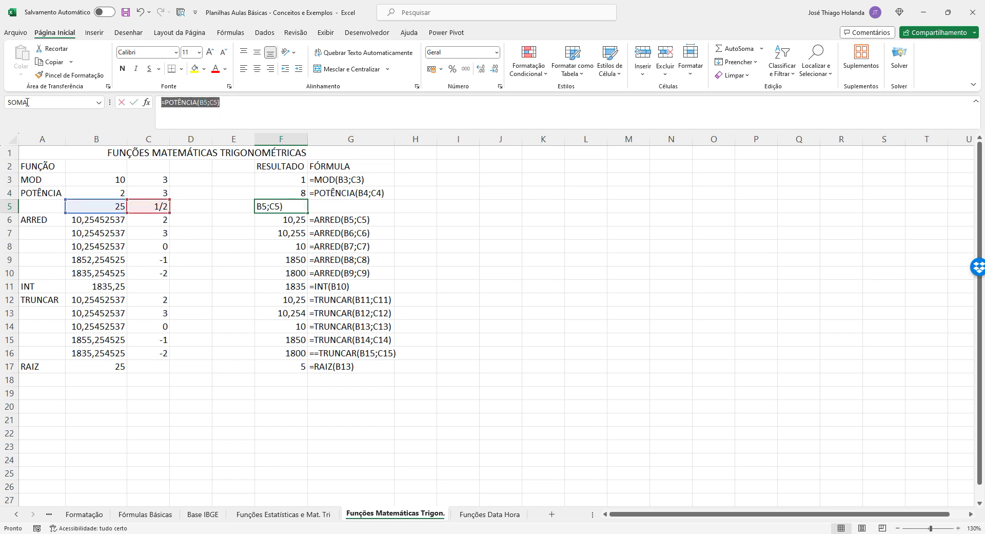
key("ctrl+c")
key("Return")
key("Up")
key("Right")
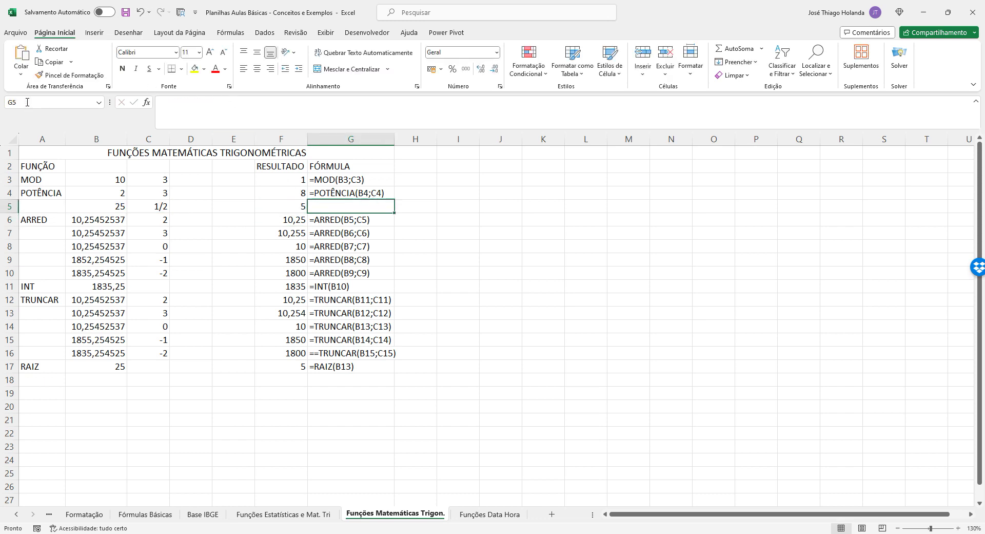
type("'")
key("ctrl+v")
key("Return")
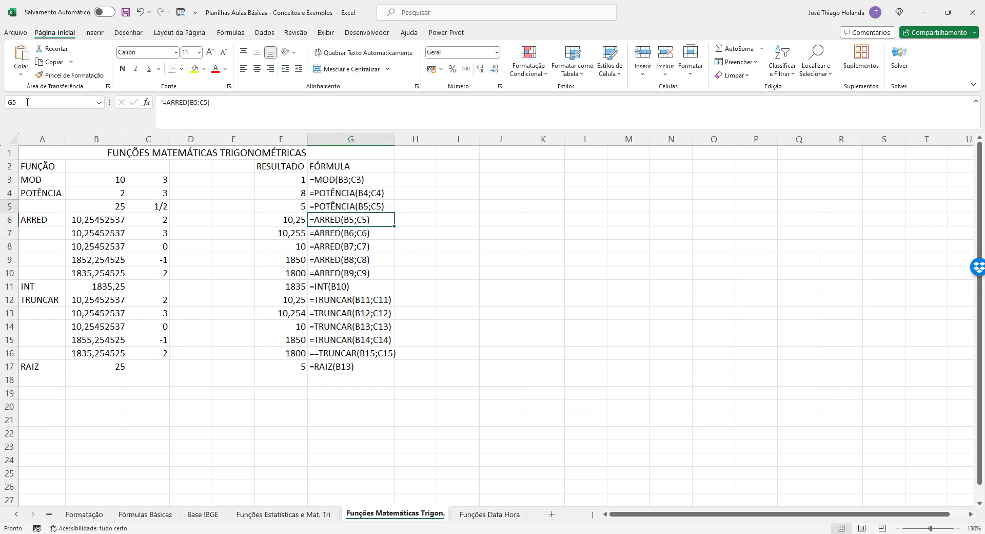
Examine the base, exponent and formula of the POTÊNCIA example in row 5 against the RAIZ example in row 17
key("Up")
key("Left")
key("Left")
key("Left")
key("Left")
key("Left")
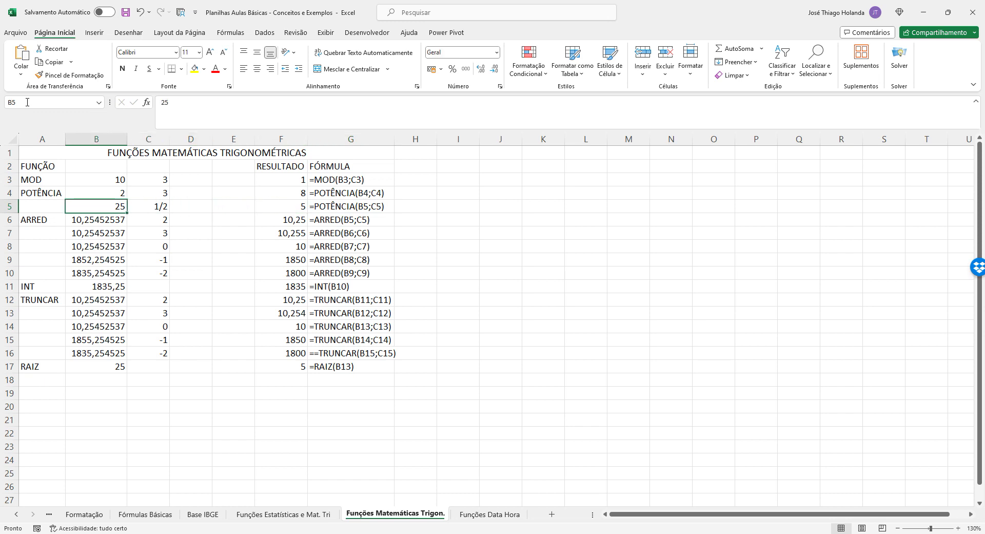
left_click(144, 208)
left_click(95, 208)
left_click(147, 207)
left_click(93, 207)
left_click(139, 204)
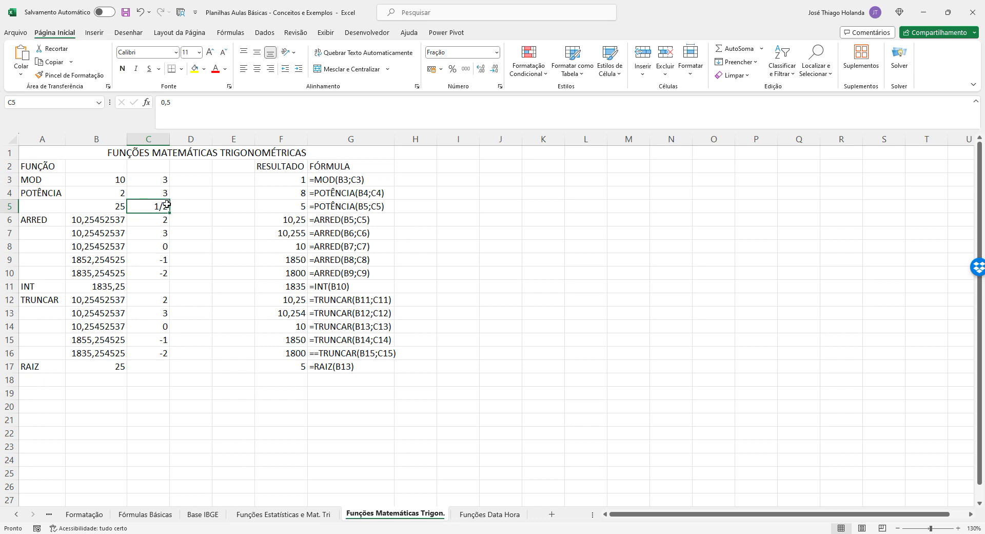
left_click(149, 368)
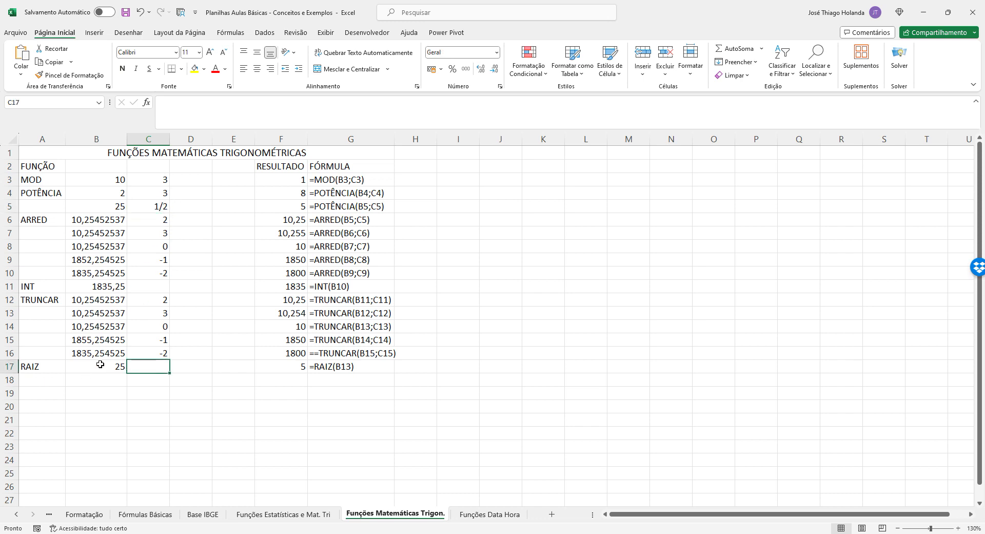
left_click(100, 365)
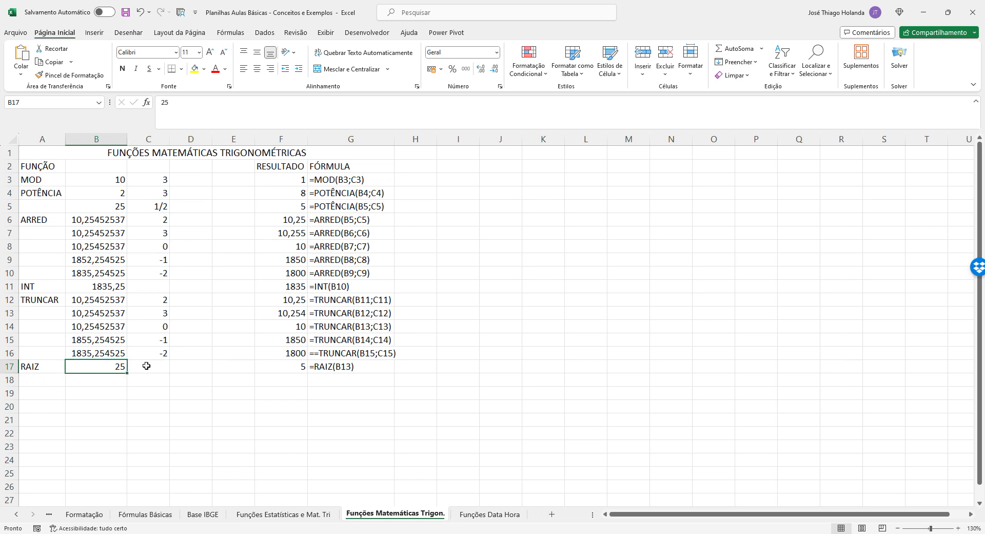
left_click(160, 206)
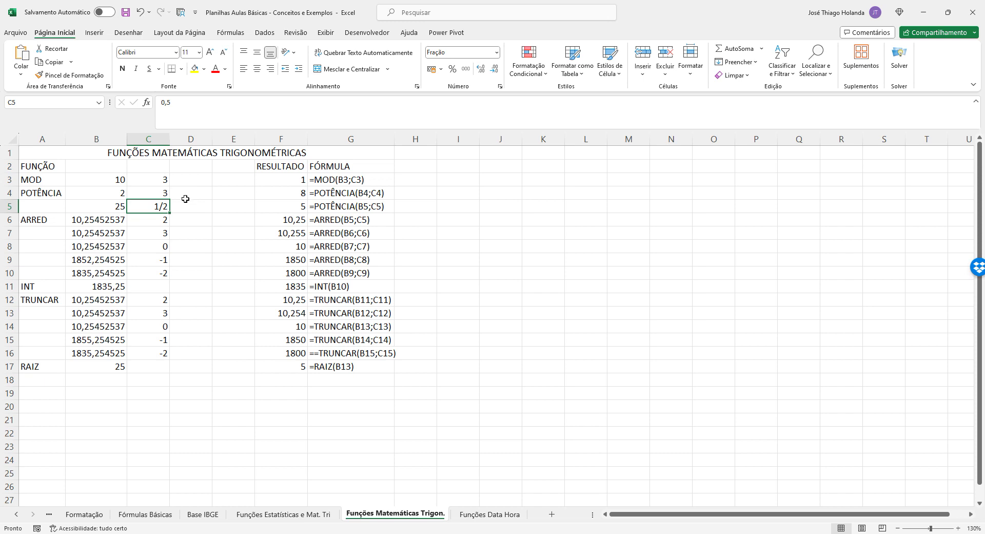
left_click(119, 207)
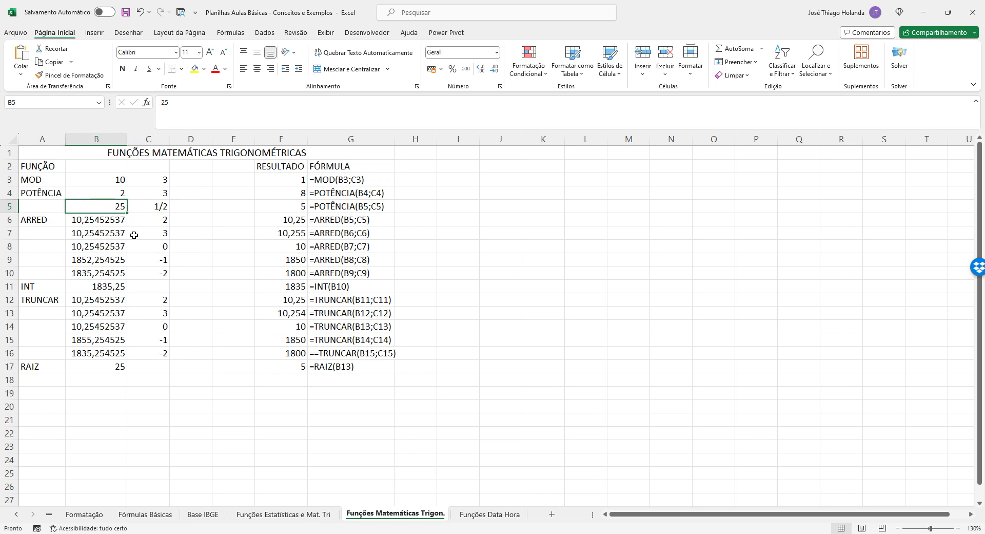
left_click(153, 206)
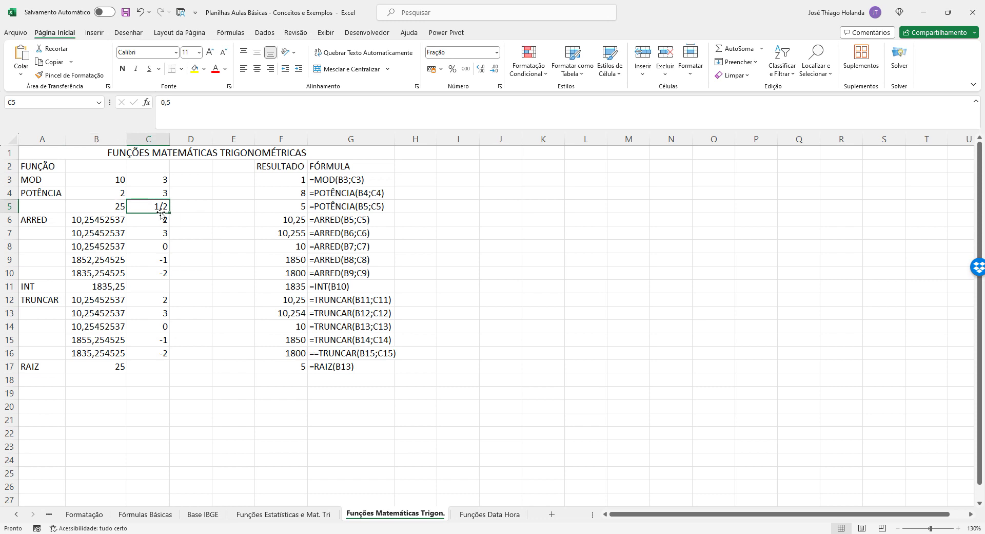
left_click(265, 206)
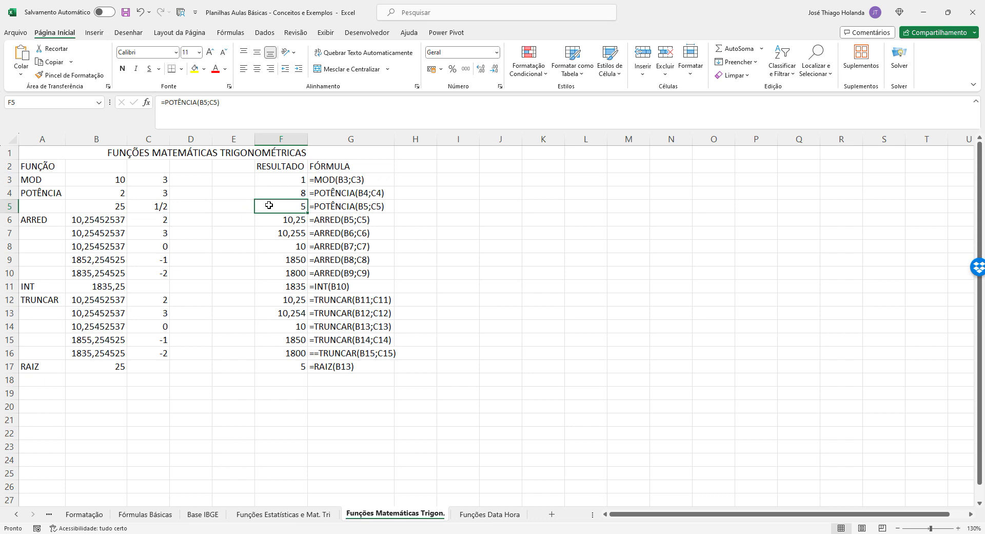
left_click(146, 204)
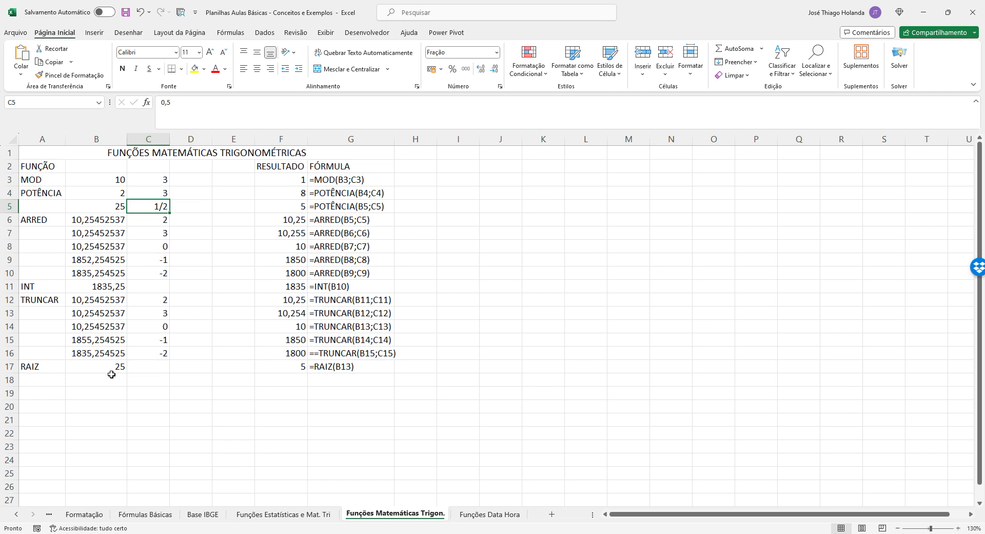
left_click(217, 230)
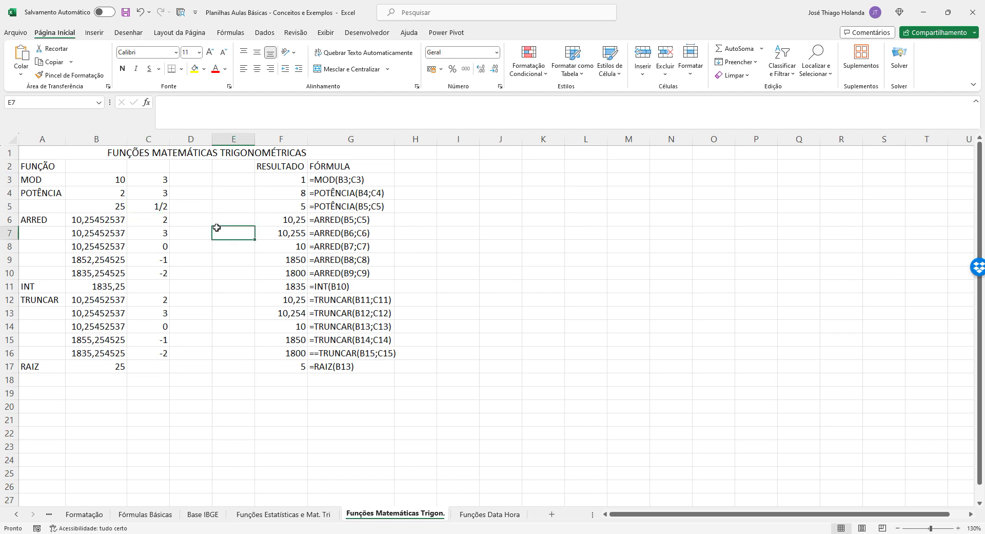
Review the Potenciação row with the ^ operator and its example in the arithmetic operators table of the Operadores sheet
left_click(18, 514)
left_click(132, 514)
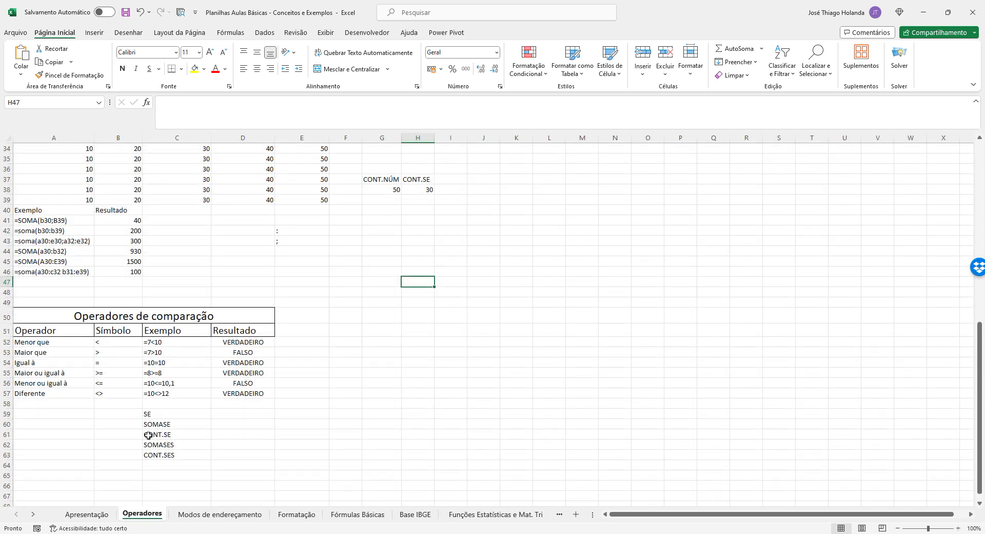
left_click(84, 415)
scroll(129, 410, "up", 2)
scroll(198, 388, "up", 1)
scroll(200, 388, "down", 2)
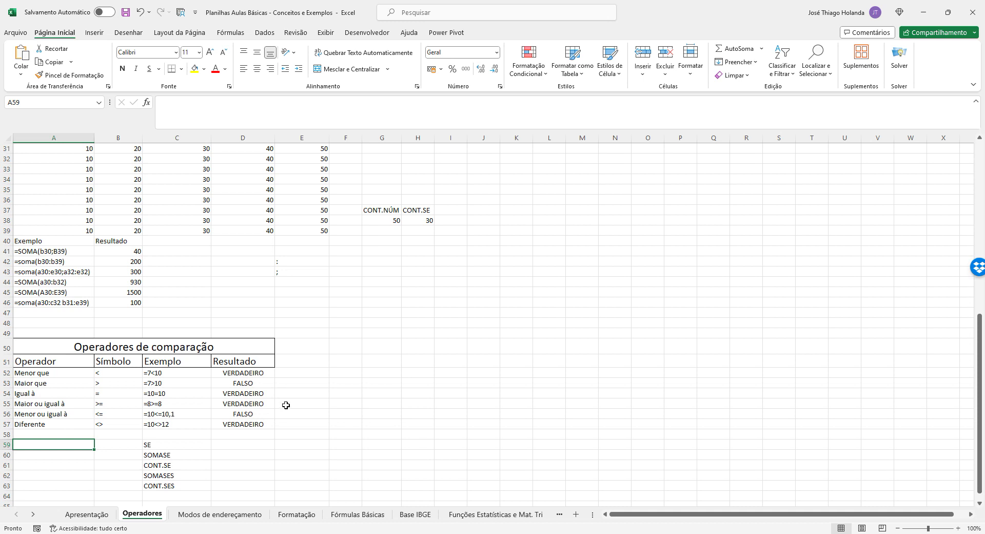
scroll(284, 410, "up", 3)
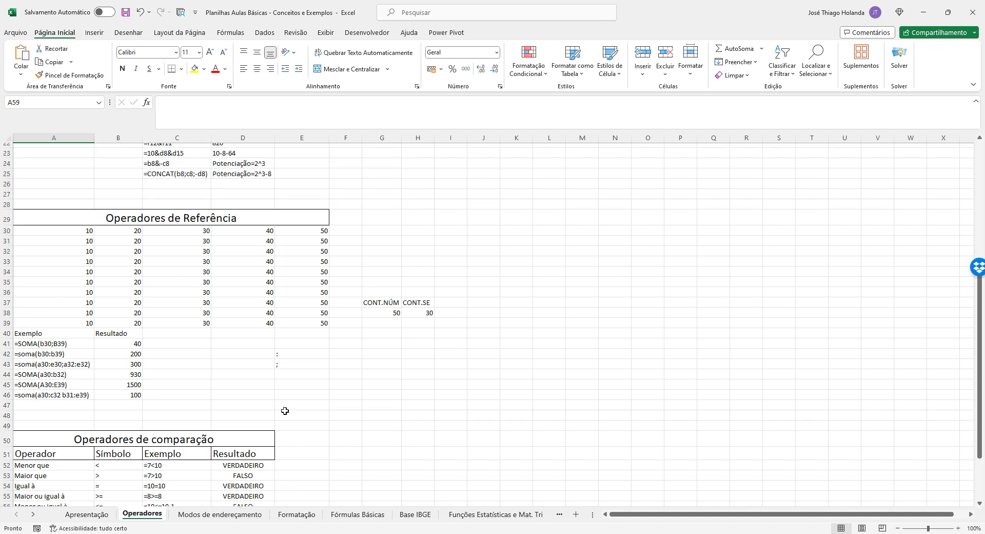
scroll(284, 410, "up", 7)
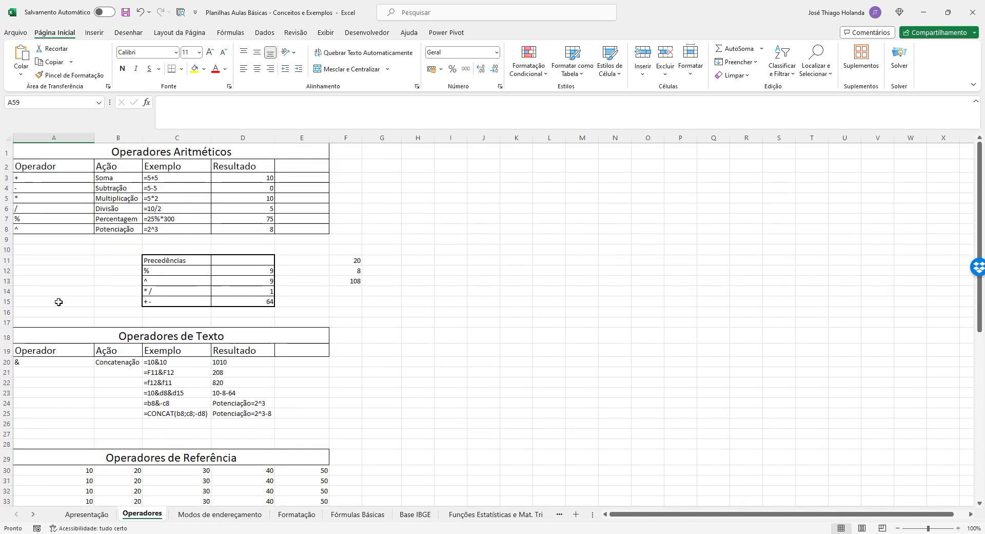
left_click(121, 228)
left_click(167, 232)
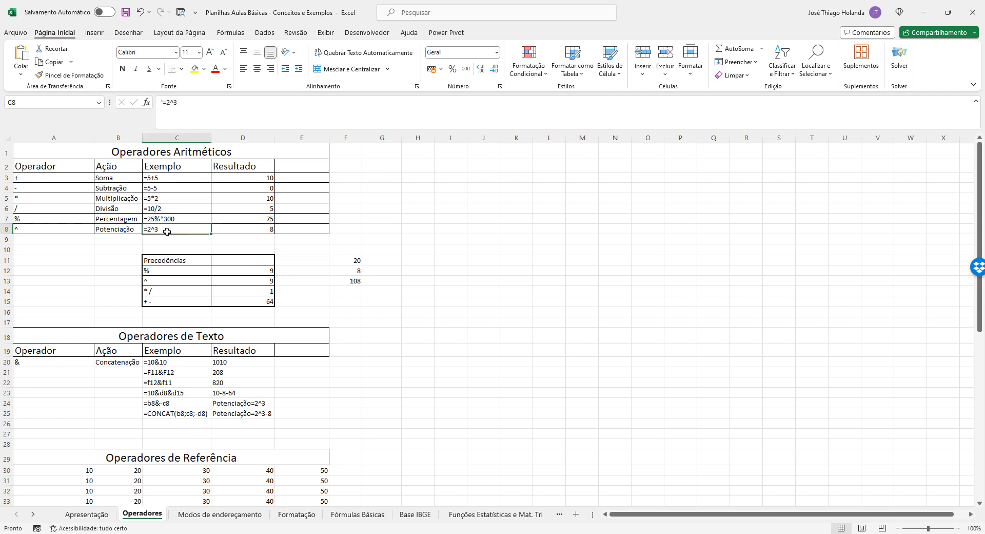
left_click(118, 230)
left_click(63, 229)
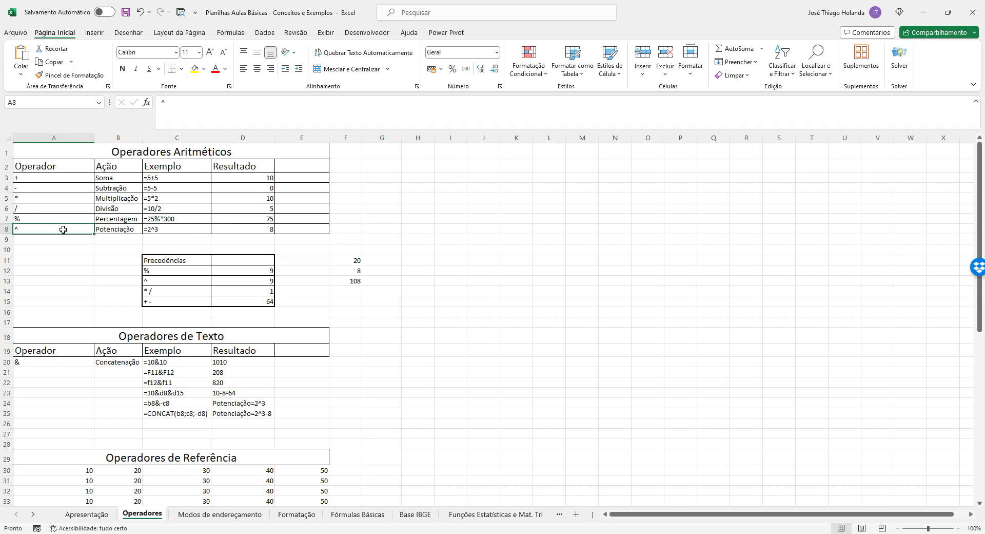
Check the Potenciação example =2^3 in the Operadores sheet, and return to the Funções Matemáticas Trigon. sheet
left_click(176, 231)
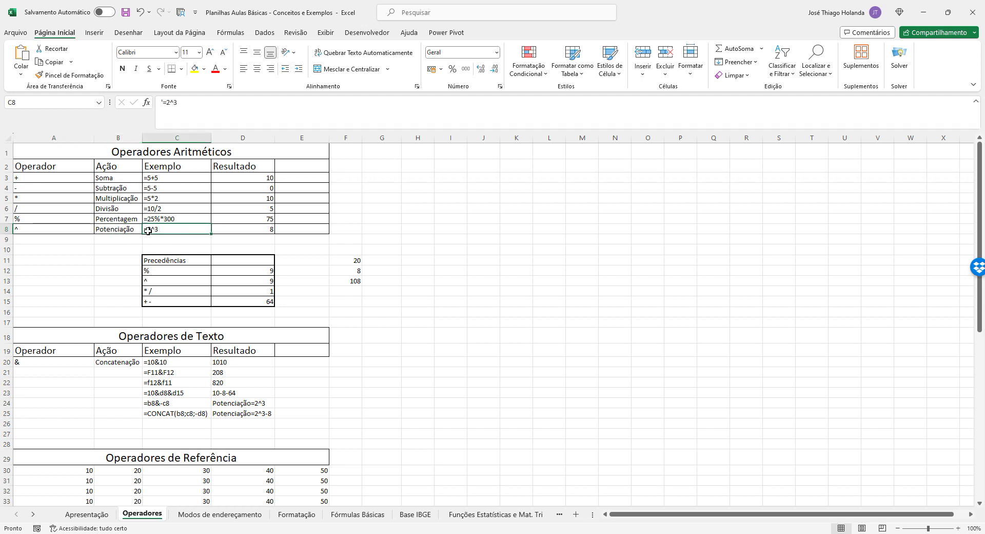
left_click(415, 513)
left_click(467, 515)
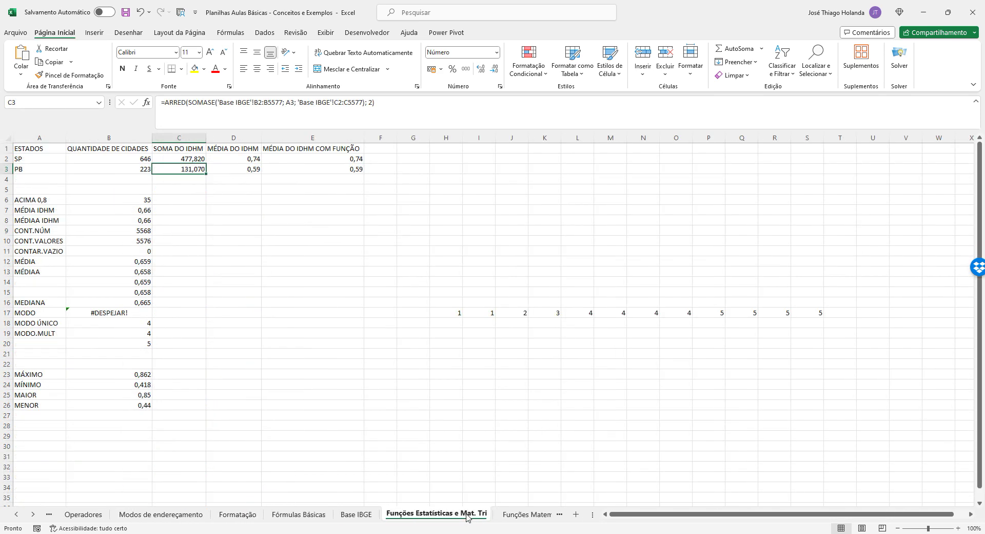
left_click(524, 517)
left_click(483, 515)
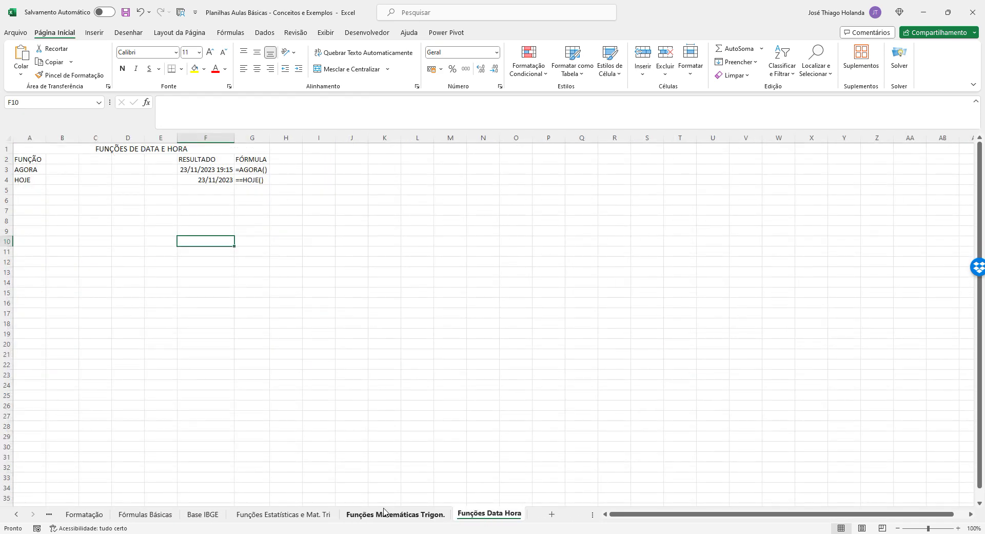
left_click(395, 513)
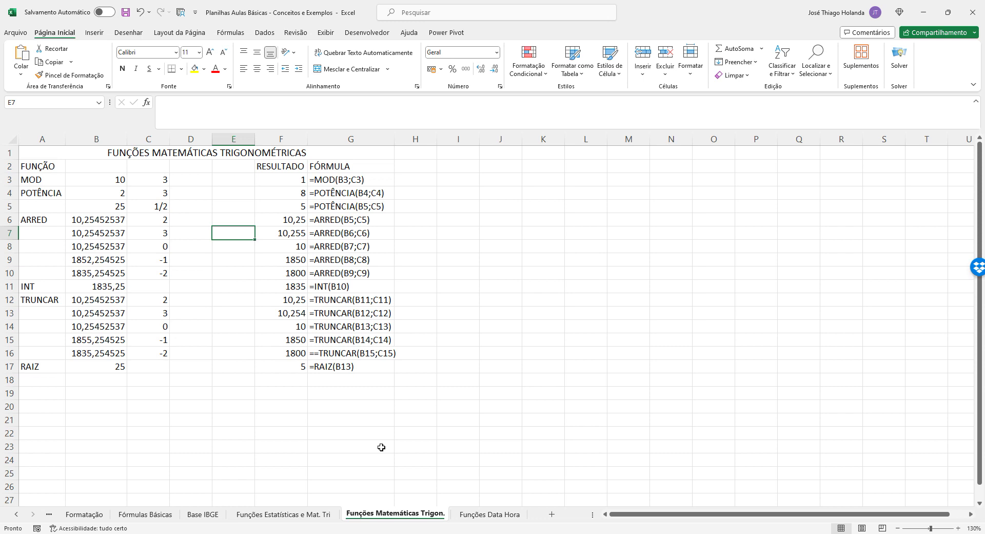
Browse the list of available date and time functions from the Funções Data Hora sheet
left_click(490, 513)
left_click(32, 191)
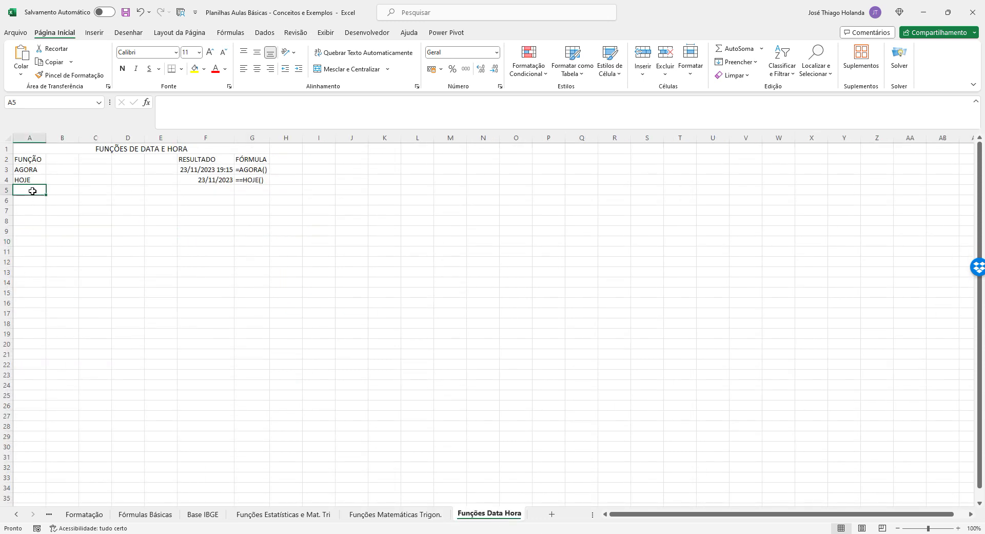
left_click(231, 32)
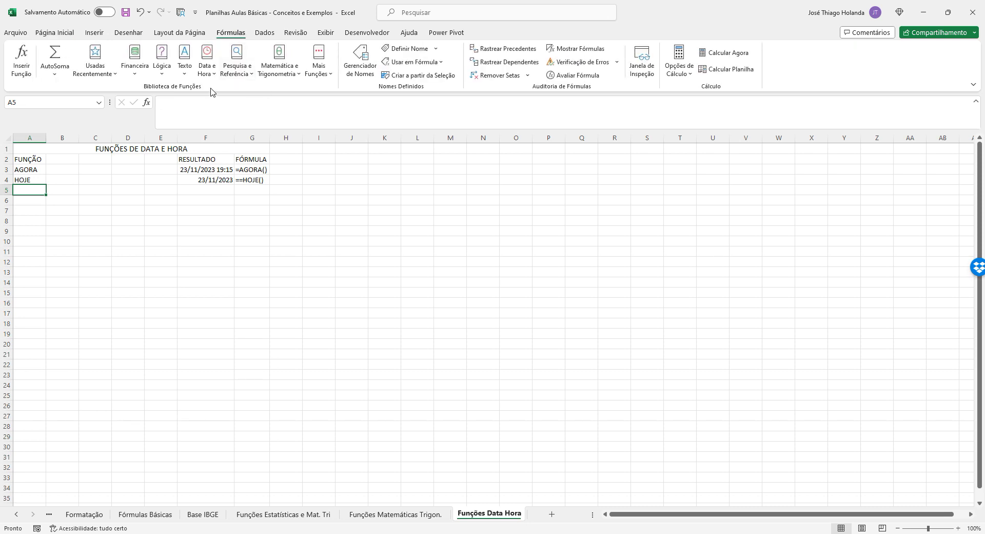
left_click(208, 66)
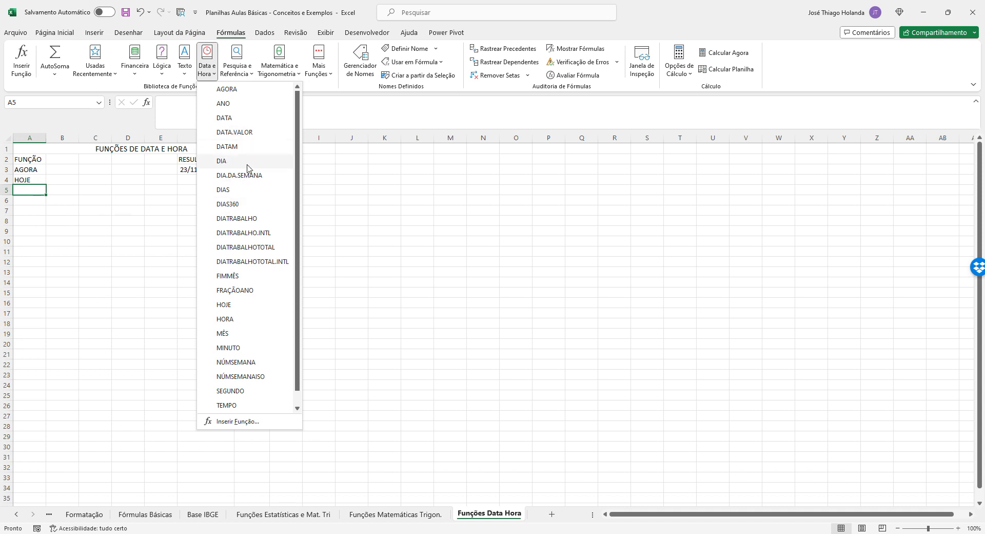
left_click(100, 213)
Enter the function names DIA, MÊS and ANO in cells A5 to A7 of the Funções Data Hora sheet
left_click(44, 218)
left_click(32, 192)
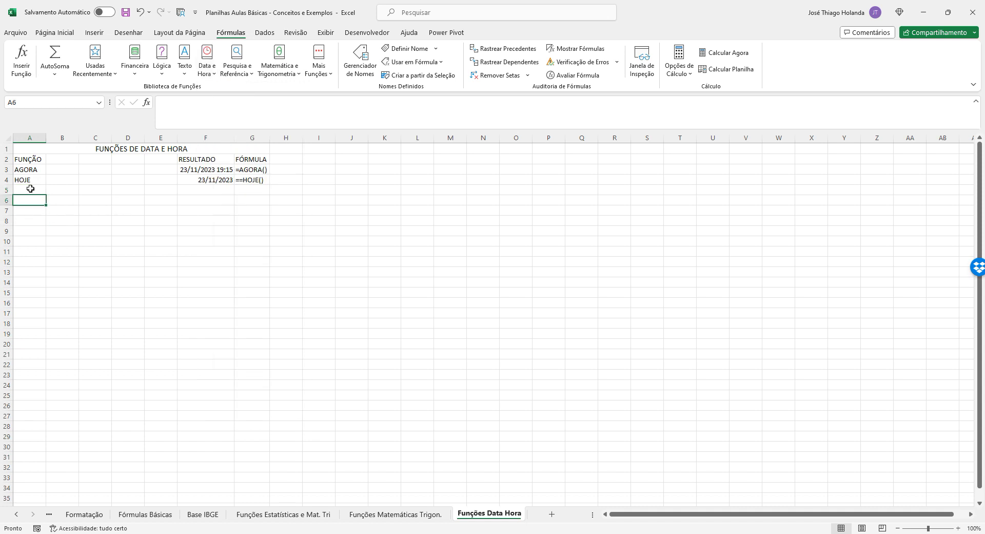
type("DIA")
key("Return")
type("M")
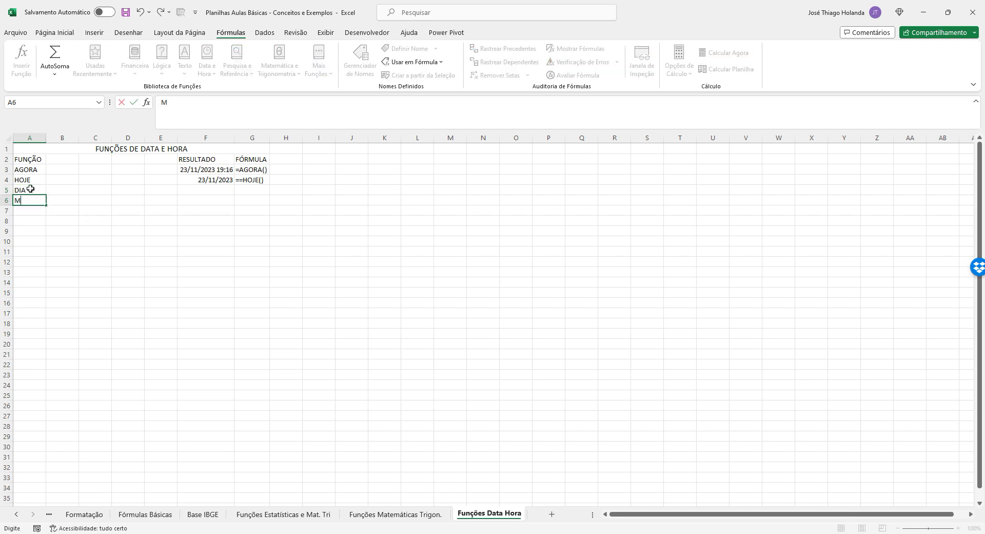
type("ÊS")
key("Return")
type("ANO")
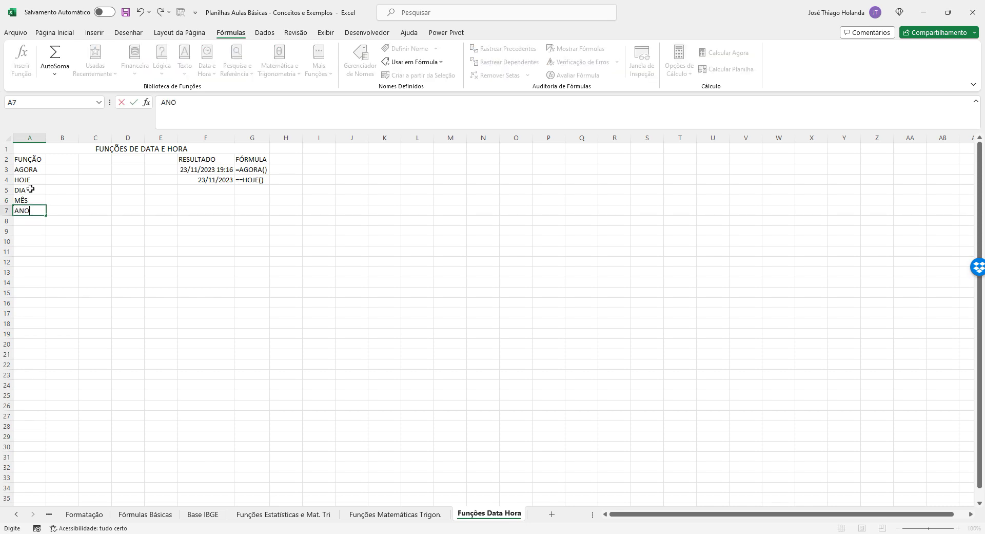
key("Tab")
Enter the sample date 10/10/2012 in B5 for the DIA function
key("Up")
key("Up")
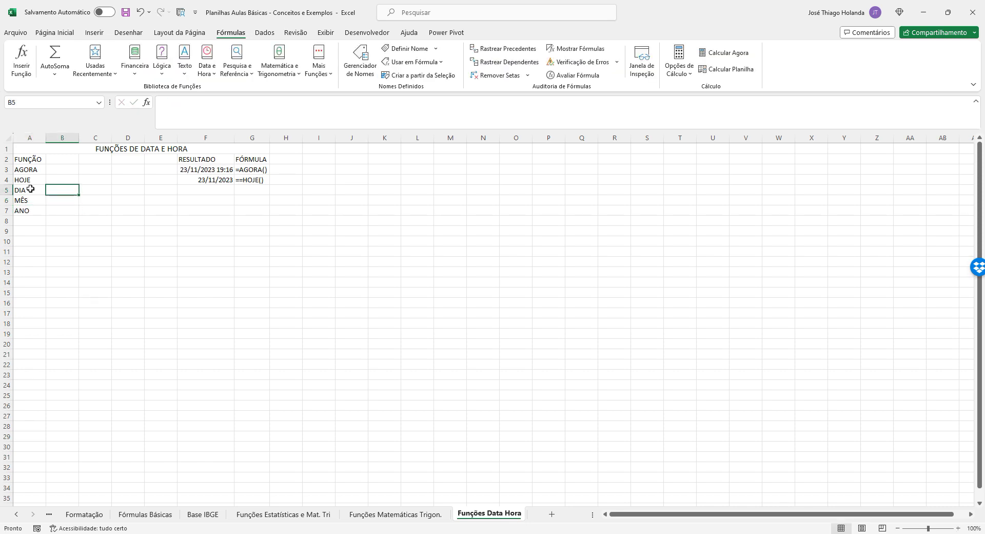
type("10")
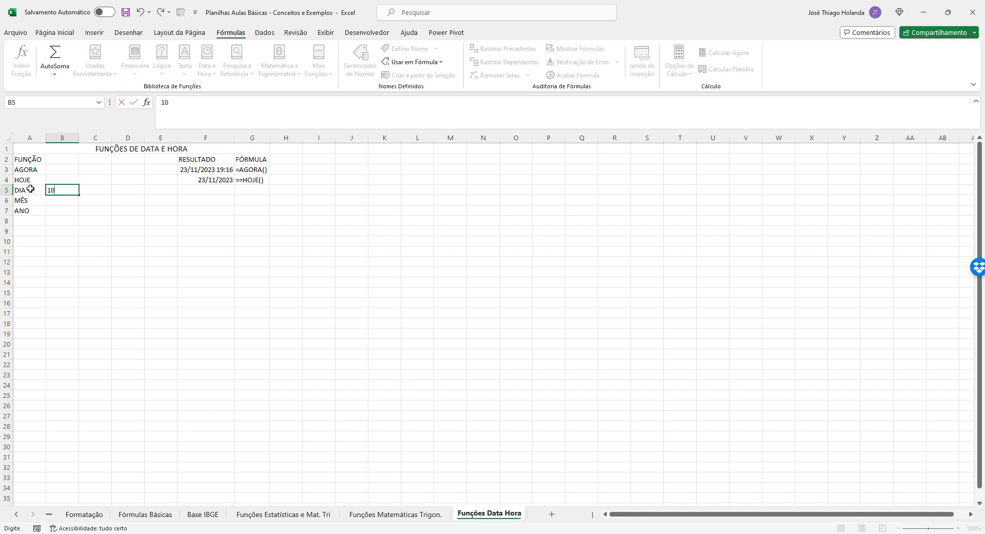
type("/10/2012")
key("Return")
key("Up")
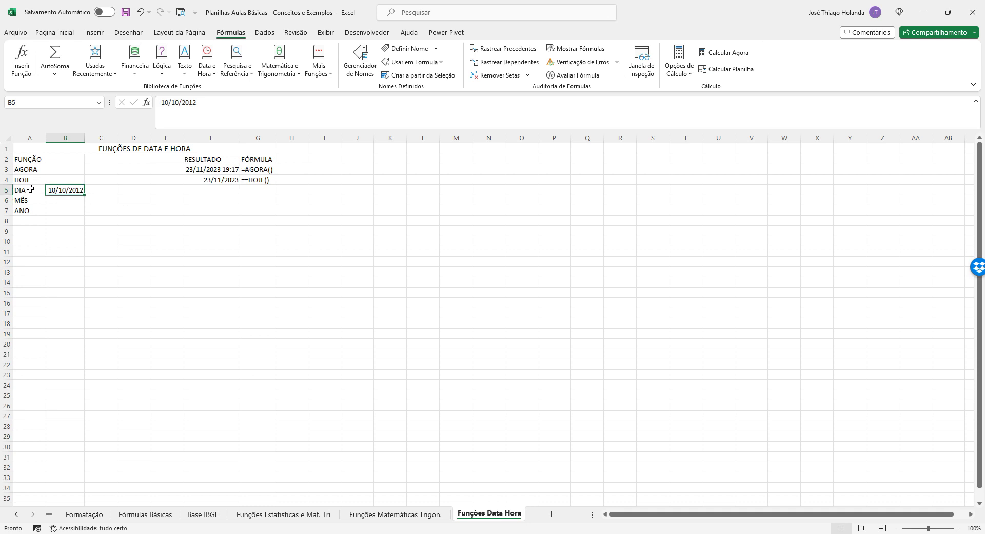
Copy the date in B5 into B6 and B7 for the MÊS and ANO functions
key("ctrl+c")
key("Down")
key("ctrl+v")
key("Down")
key("ctrl+v")
key("Escape")
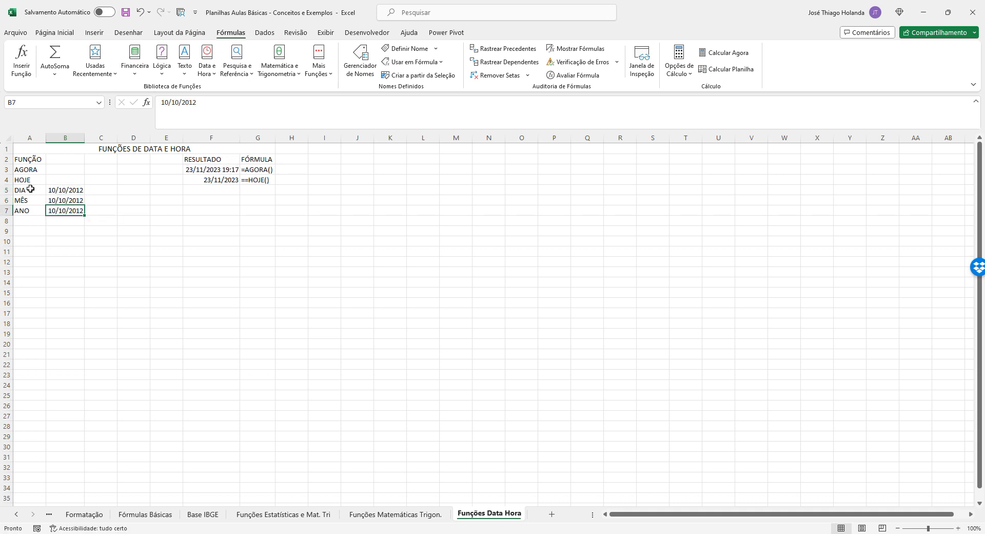
Enter the formula =DIA(B5) in F5 to extract the day from the sample date
key("Up")
key("Up")
key("Right")
key("Right")
key("Right")
key("Right")
type("=")
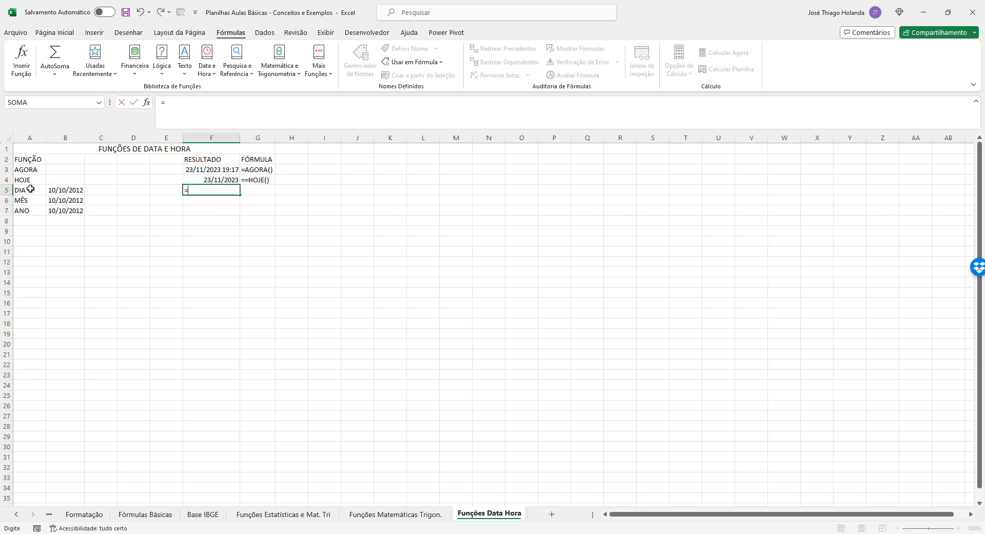
type("DIA(")
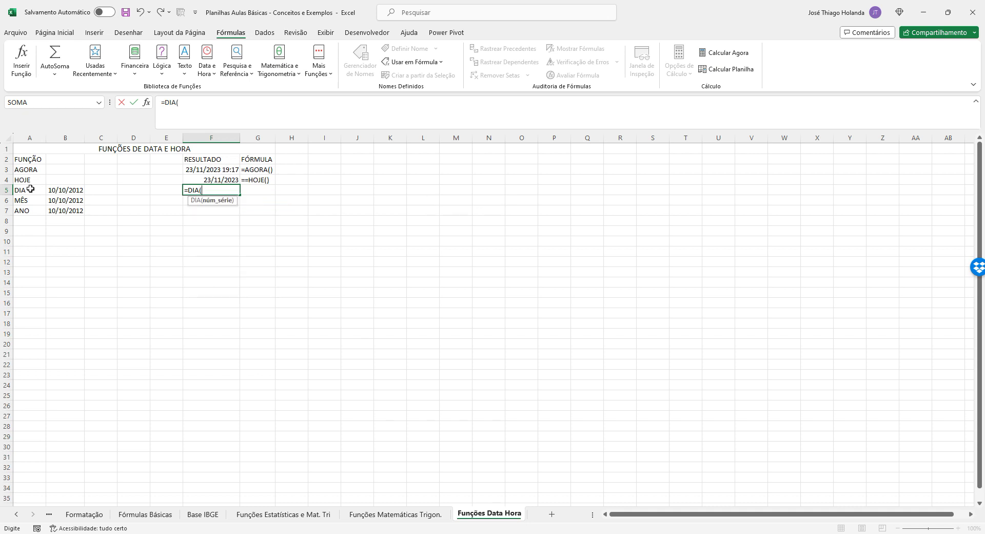
left_click(52, 192)
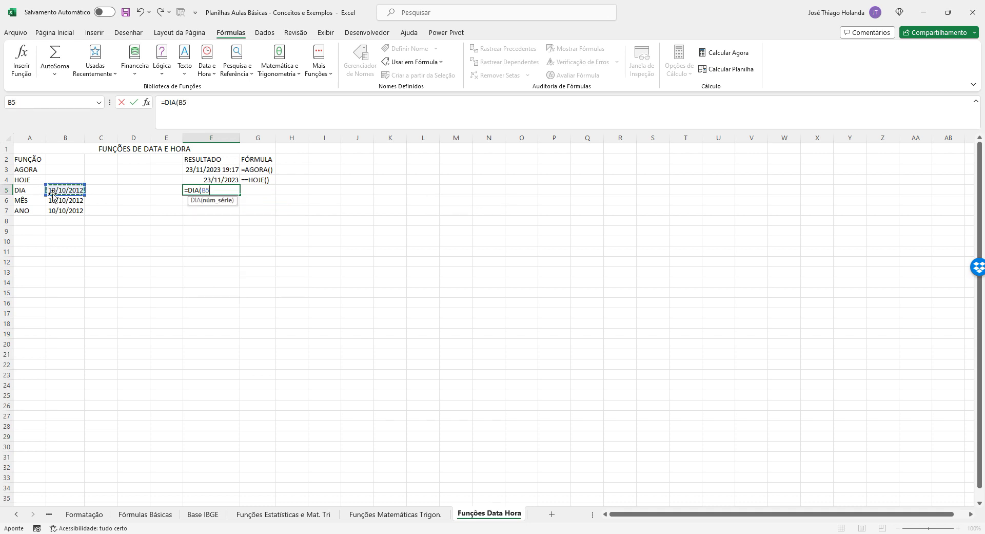
type(")")
key("Left")
key("Left")
key("Left")
key("Left")
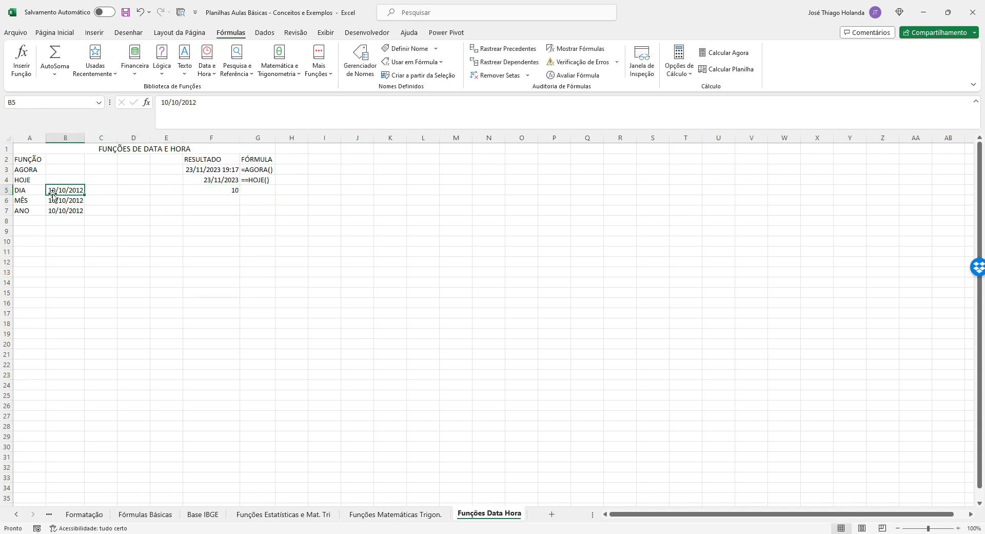
Enter the formula =MÊS(B6) in F6 to extract the month from the sample date
key("Right")
key("Right")
key("Right")
key("Right")
key("Down")
type("=M")
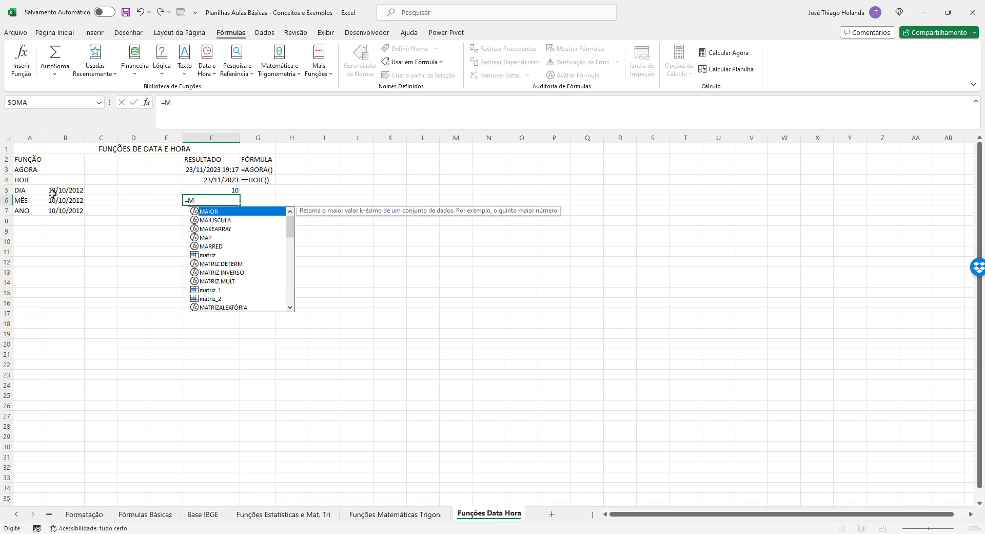
type("ÊS(")
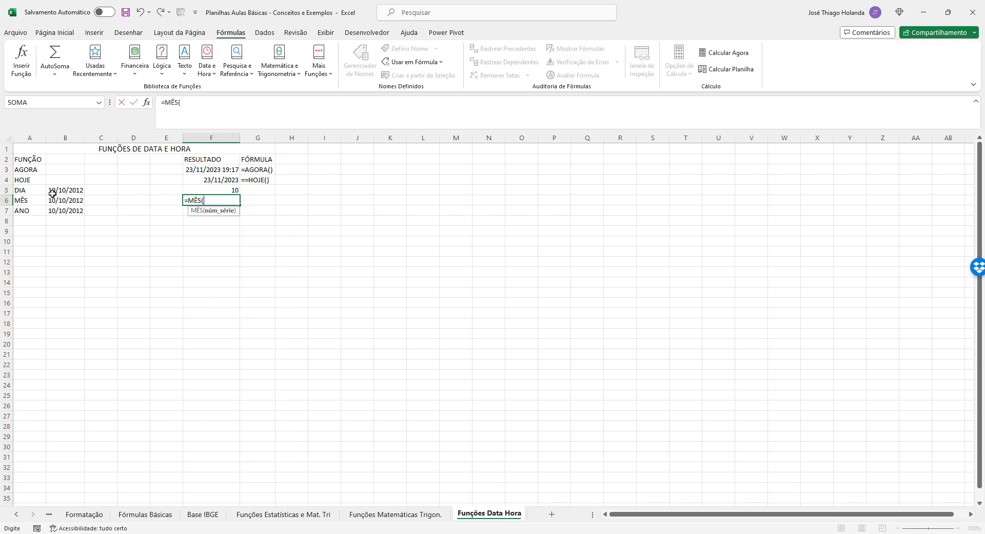
left_click(62, 201)
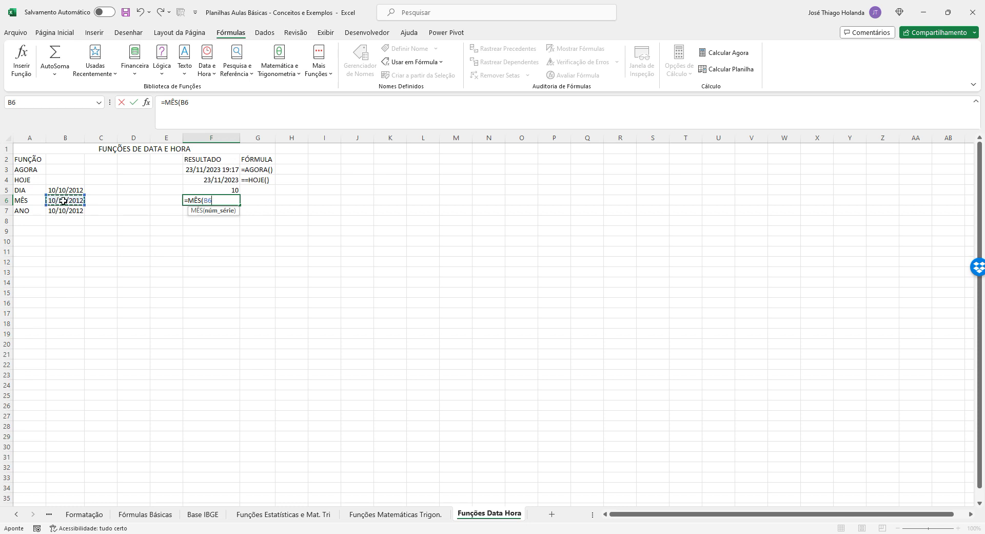
key("Return")
key("Up")
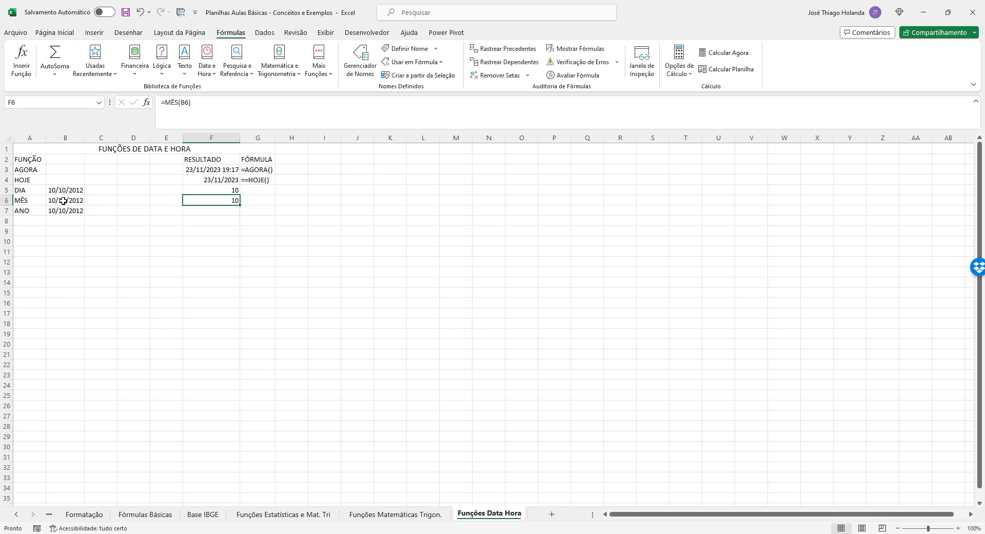
Enter the formula =ANO(B7) in F7 to extract the year from the sample date
key("Down")
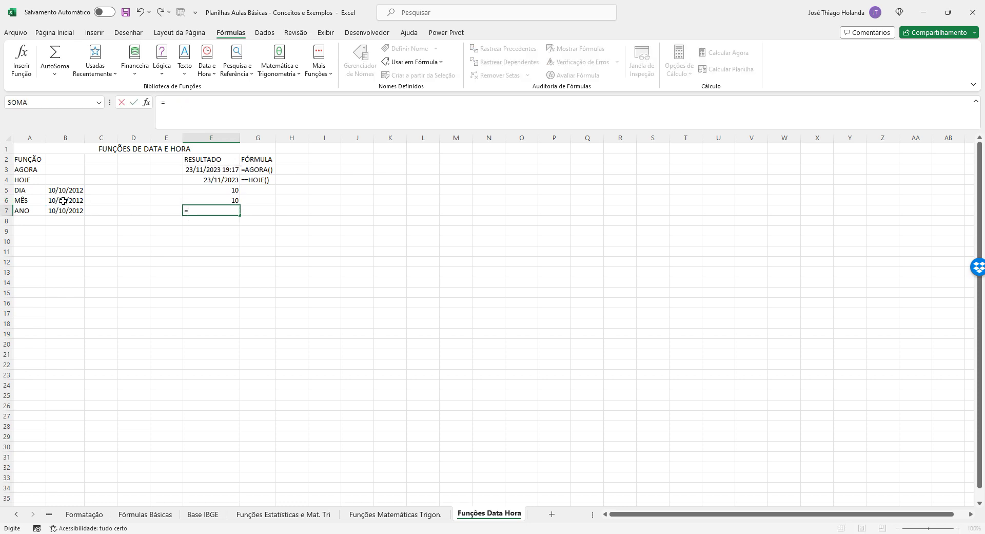
type("=ANO(")
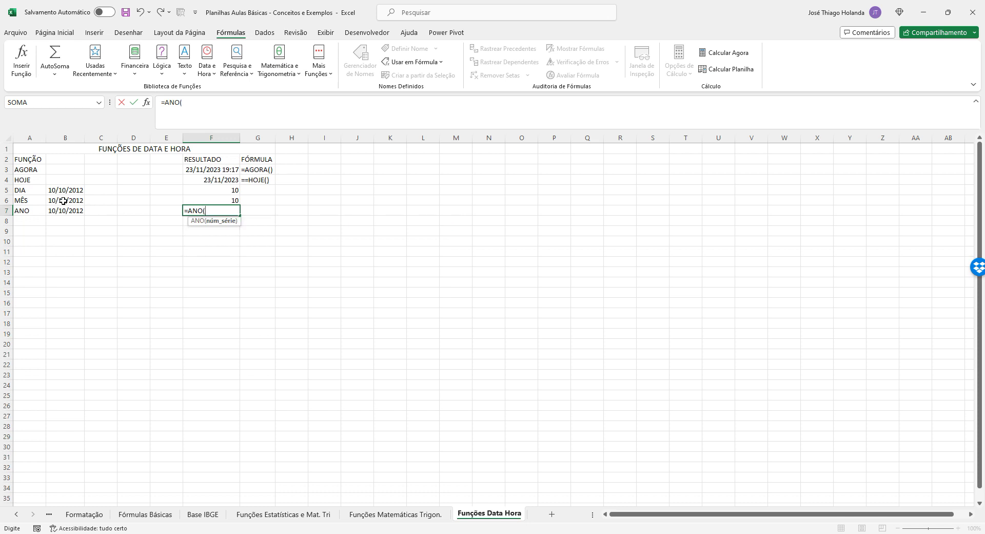
left_click(70, 210)
type(")")
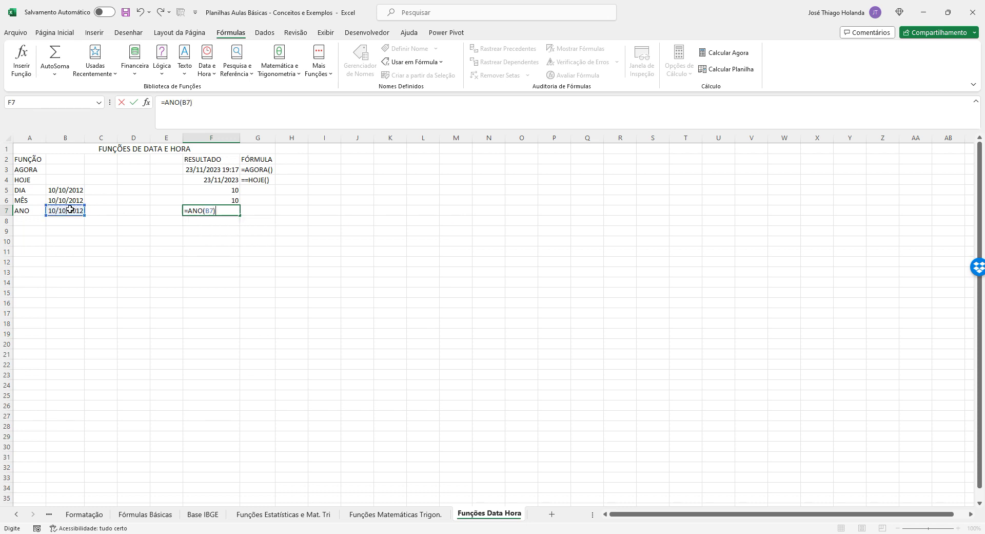
key("Return")
Copy the formula from F5 into G5 as the text =DIA(B5)
key("Up")
key("Up")
key("Up")
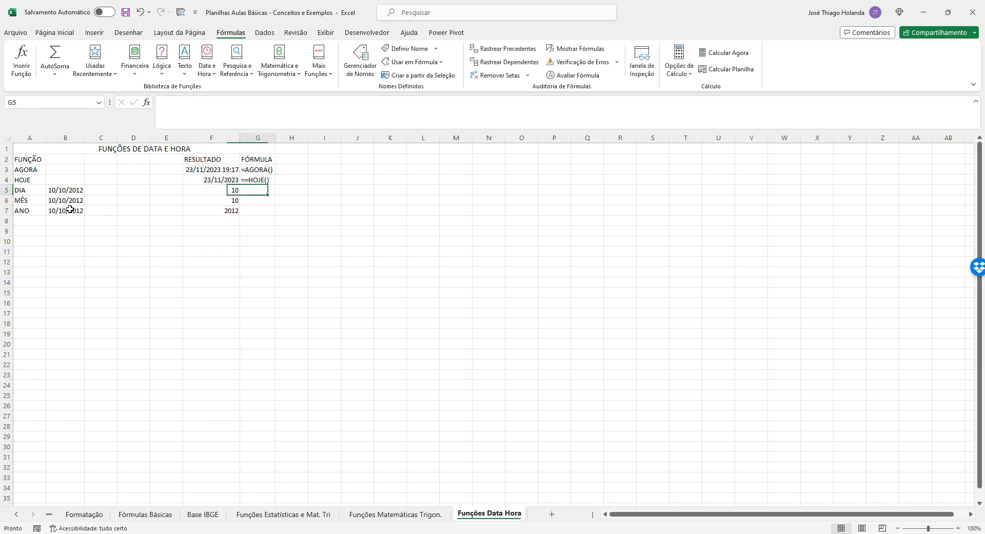
key("Right")
left_click(227, 189)
key("F2")
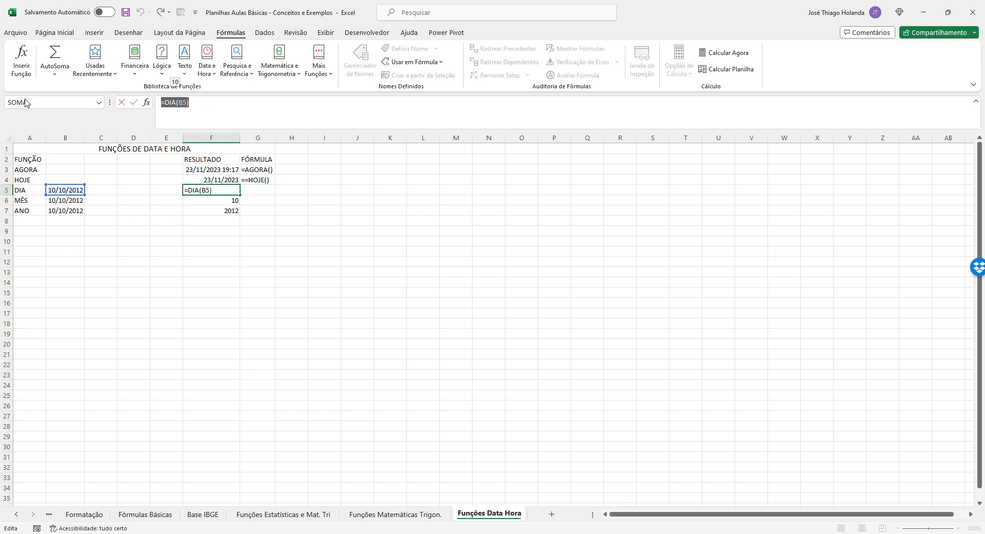
key("Return")
key("Up")
key("Right")
type("'")
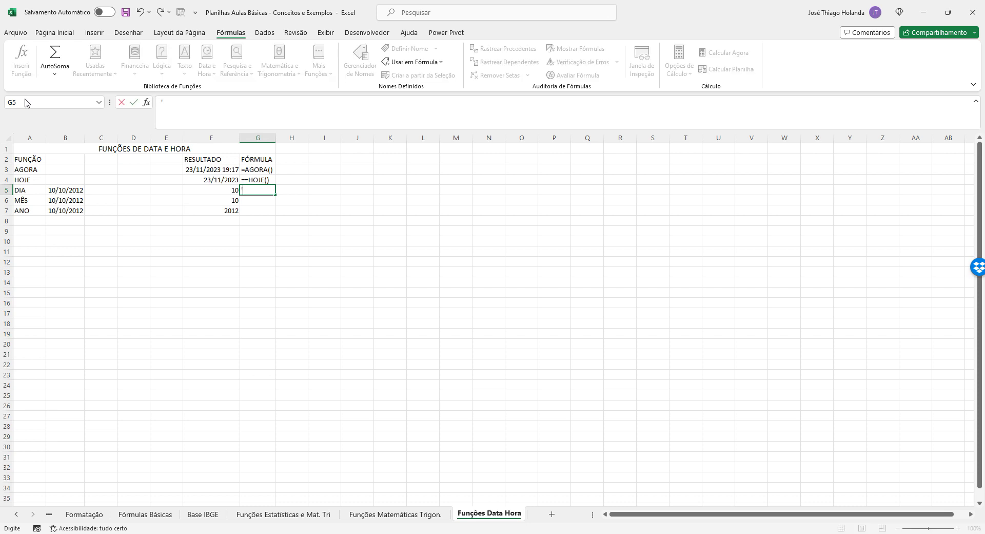
key("ctrl+v")
key("Return")
Copy the formula from F6 into G6 as the text =MÊS(B6)
key("Left")
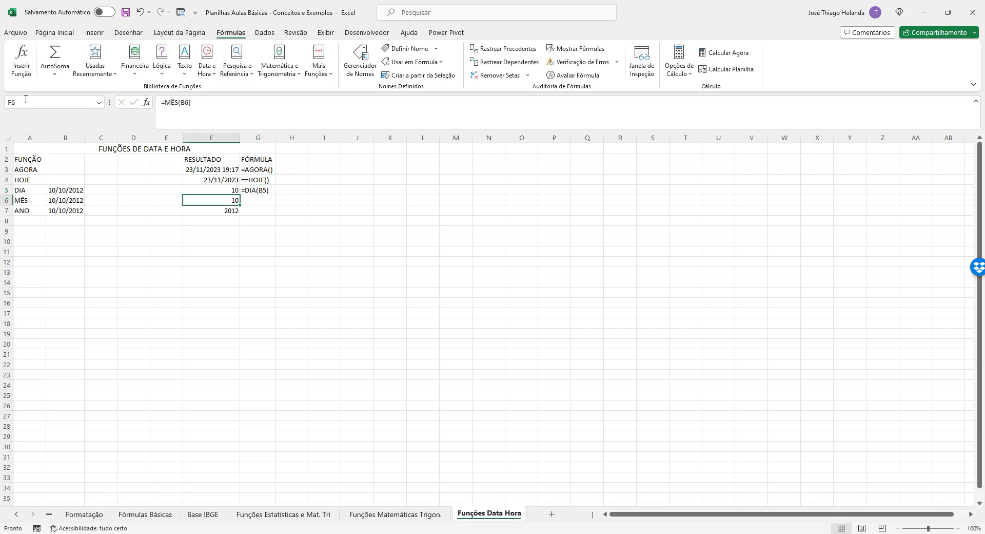
left_click_drag(221, 108, 40, 102)
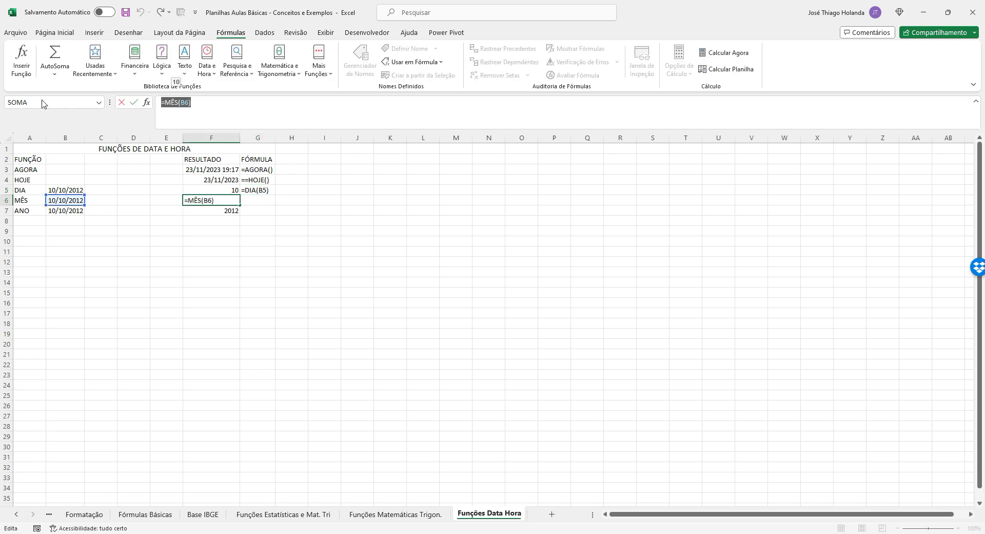
key("ctrl+c")
key("Return")
key("Up")
key("Right")
type("'")
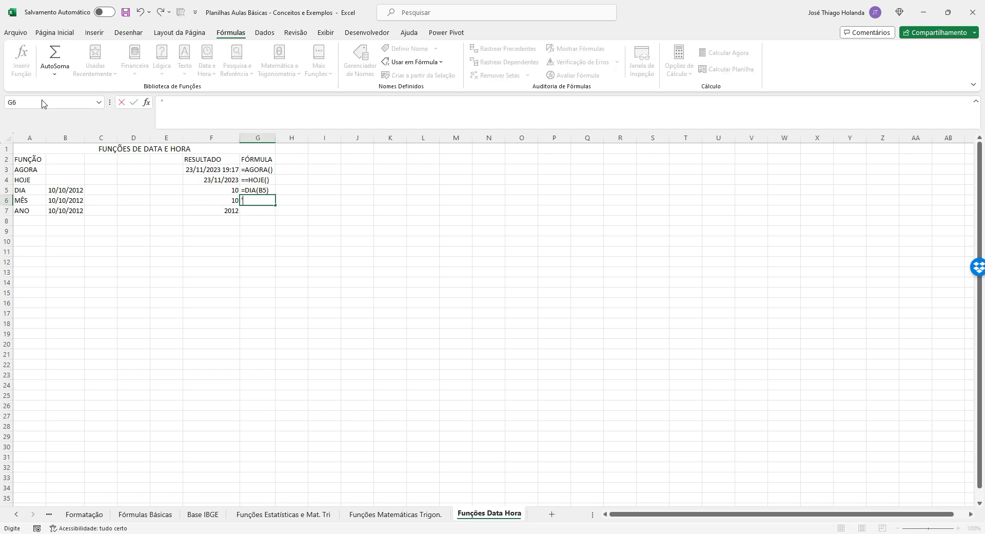
key("ctrl+v")
key("Return")
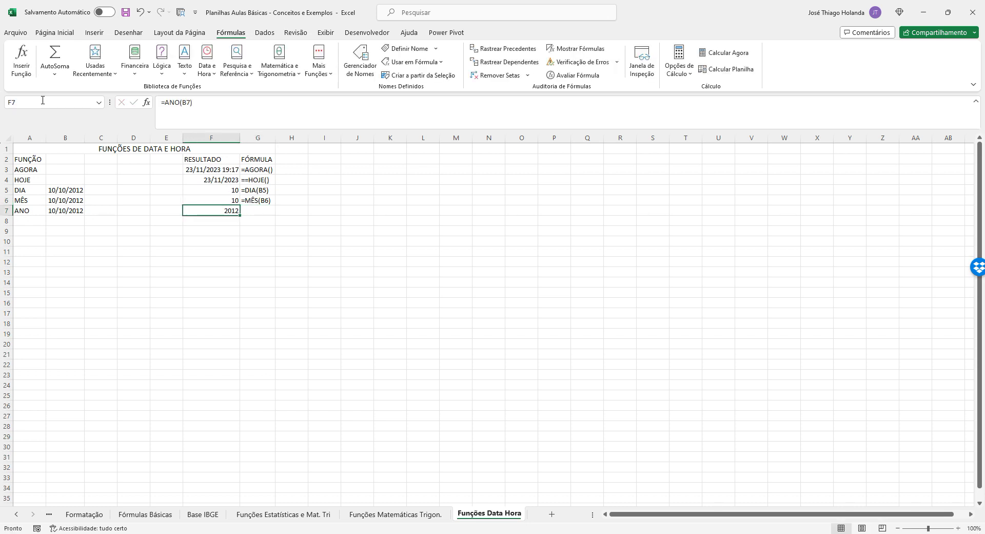
Copy the formula from F7 into G7 as the text =ANO(B7)
left_click_drag(225, 111, 108, 101)
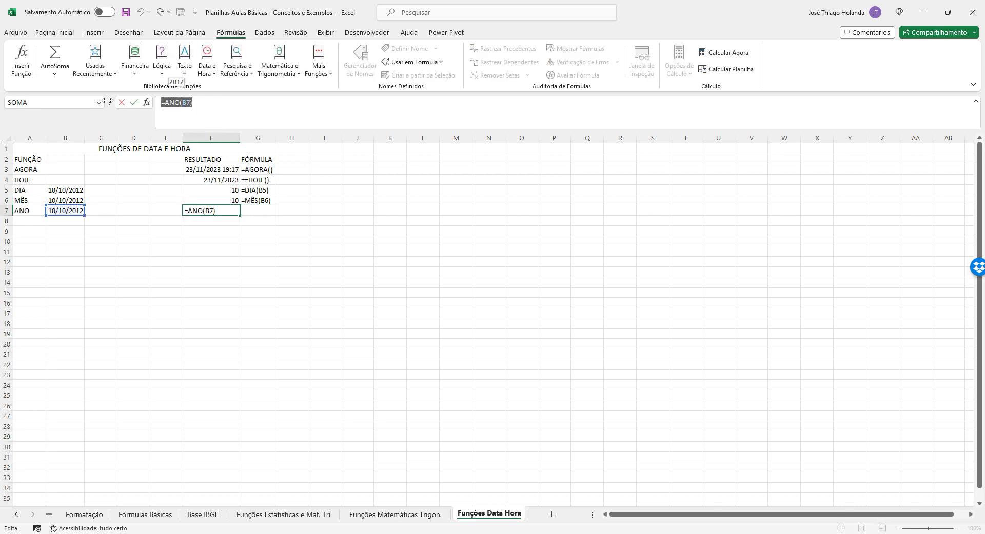
key("Return")
key("Up")
key("Right")
type("'")
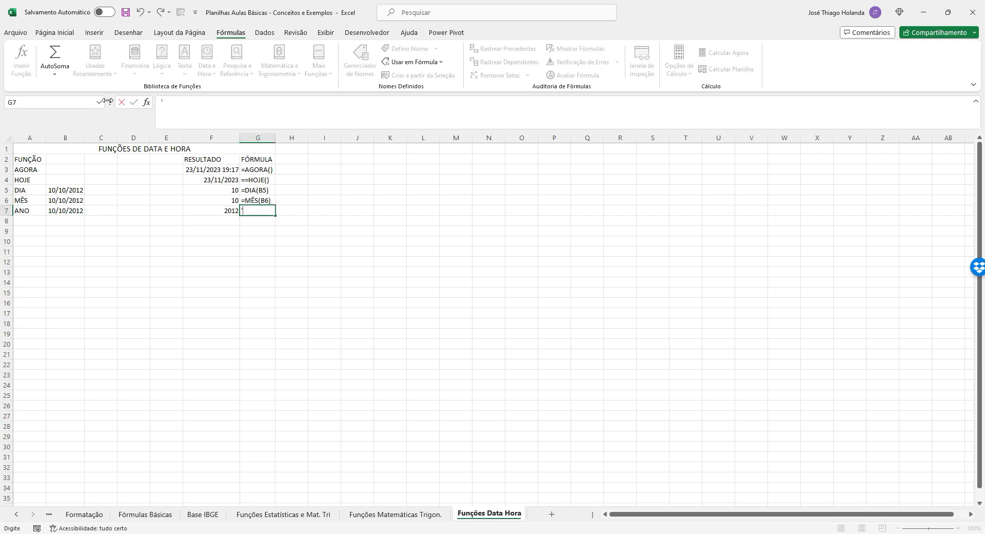
key("ctrl+v")
key("Return")
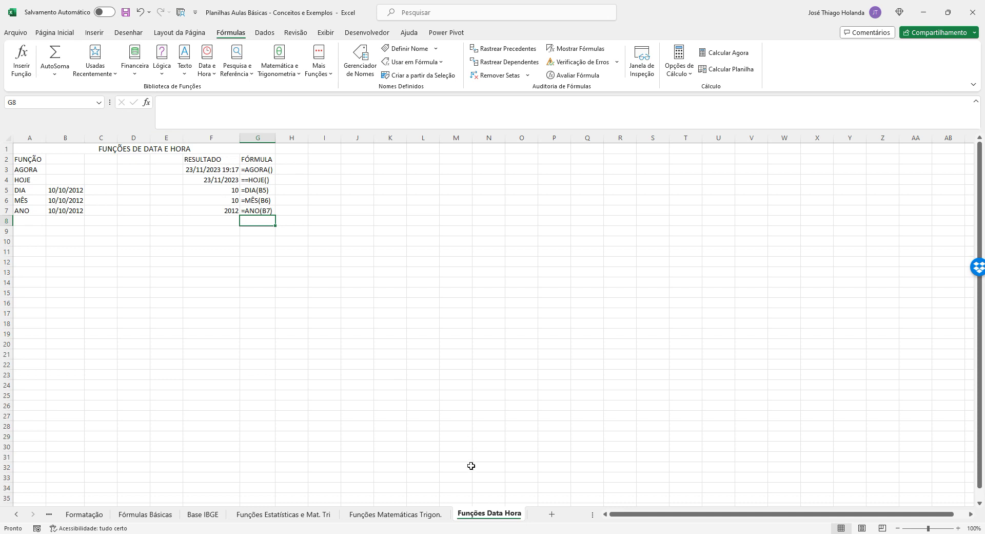
Switch to the Funções Matemáticas Trigon. sheet and look over the available math and trigonometry functions
left_click(413, 517)
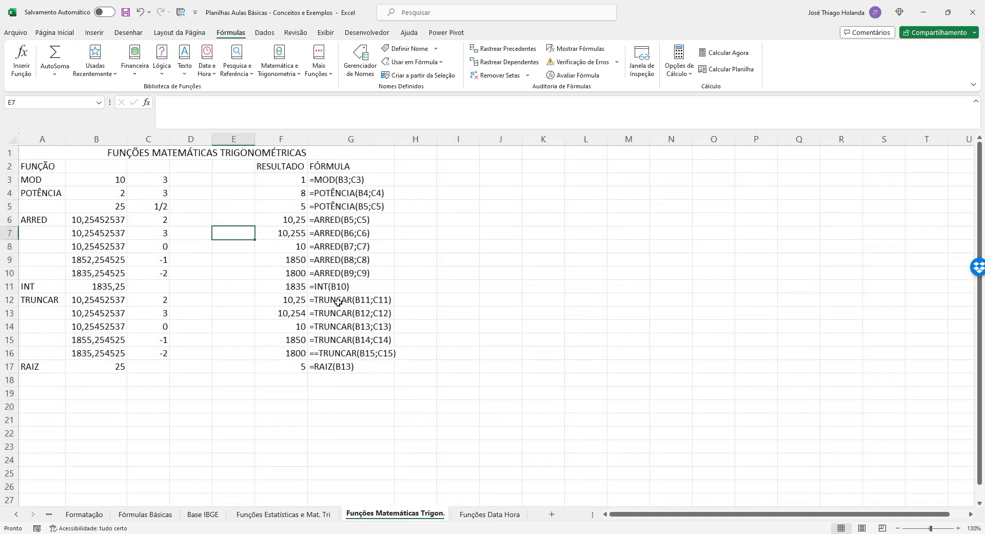
left_click(293, 75)
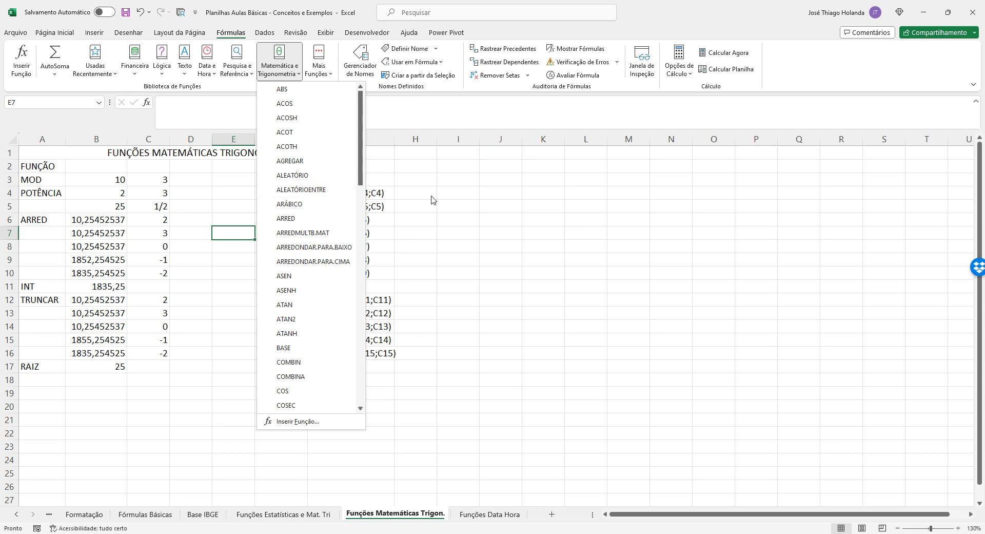
left_click(522, 229)
Examine the RAIZ example in row 17, including the formula behind its result in F17
left_click(40, 381)
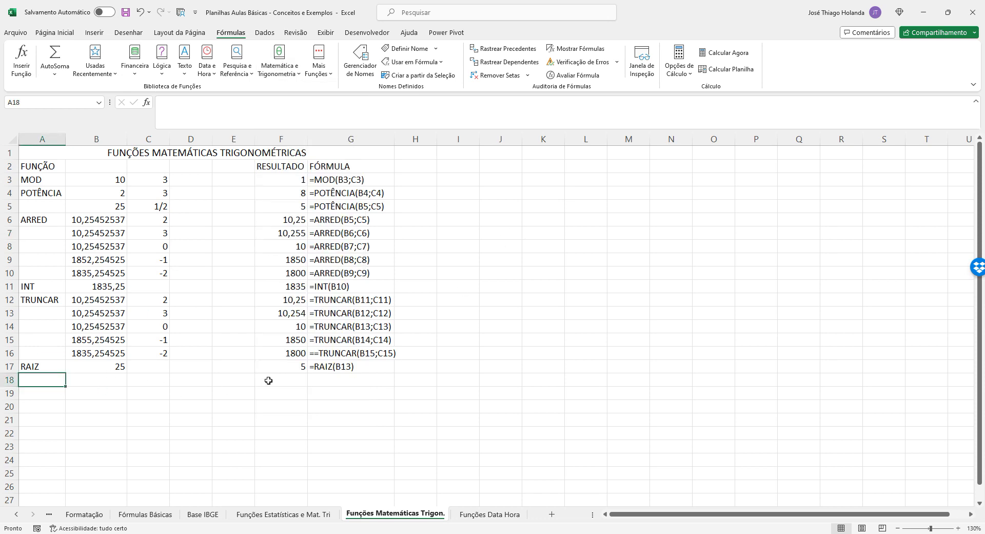
key("Up")
key("Right")
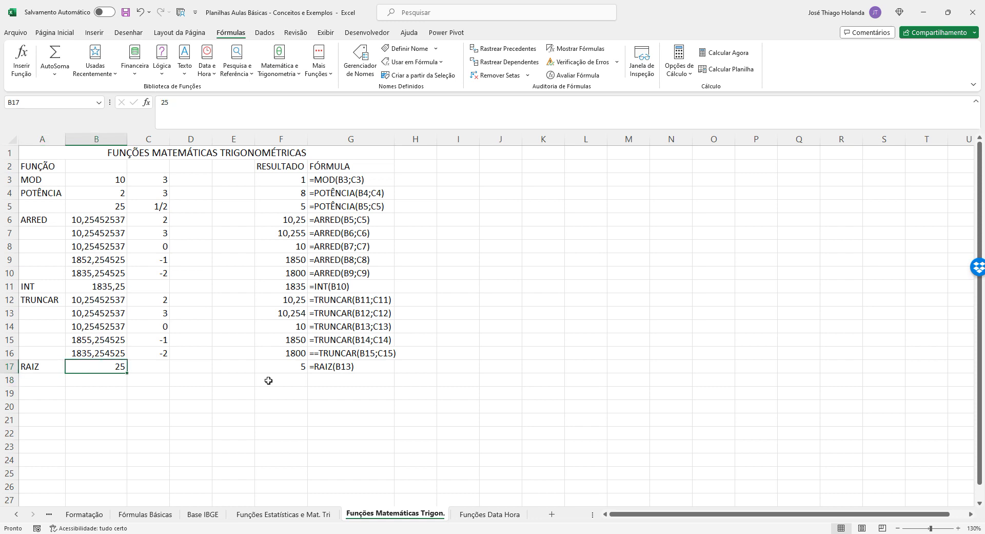
left_click(334, 367)
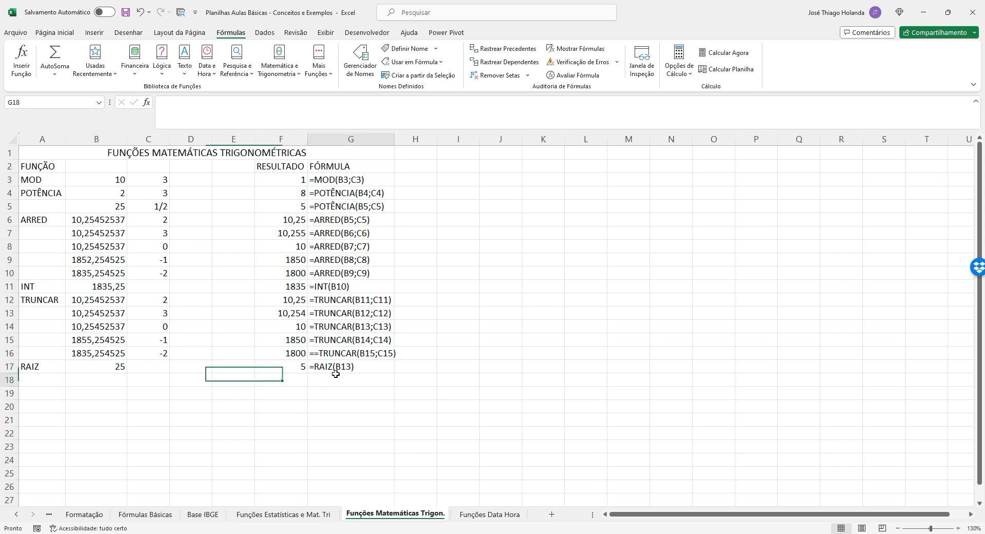
left_click(289, 367)
left_click(179, 102)
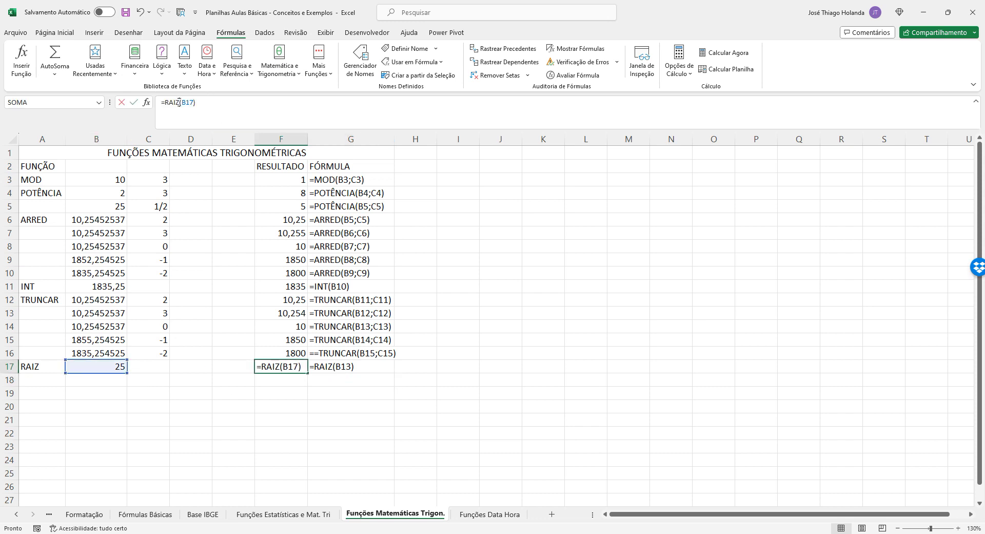
key("Return")
Enter the label ALEATÓRIO in A18 and autofit column A to its contents
key("Left")
key("Left")
key("Left")
key("Left")
key("Left")
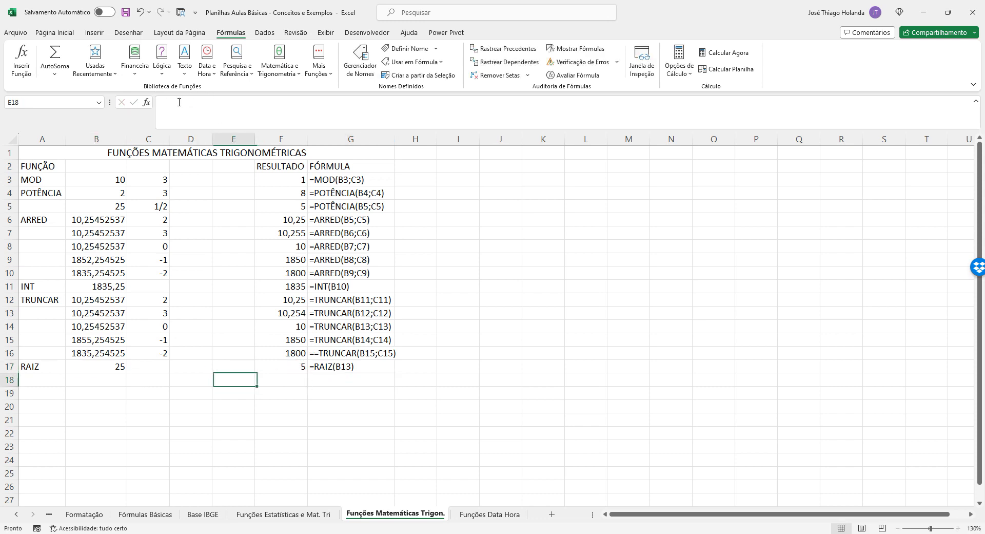
type("ALE")
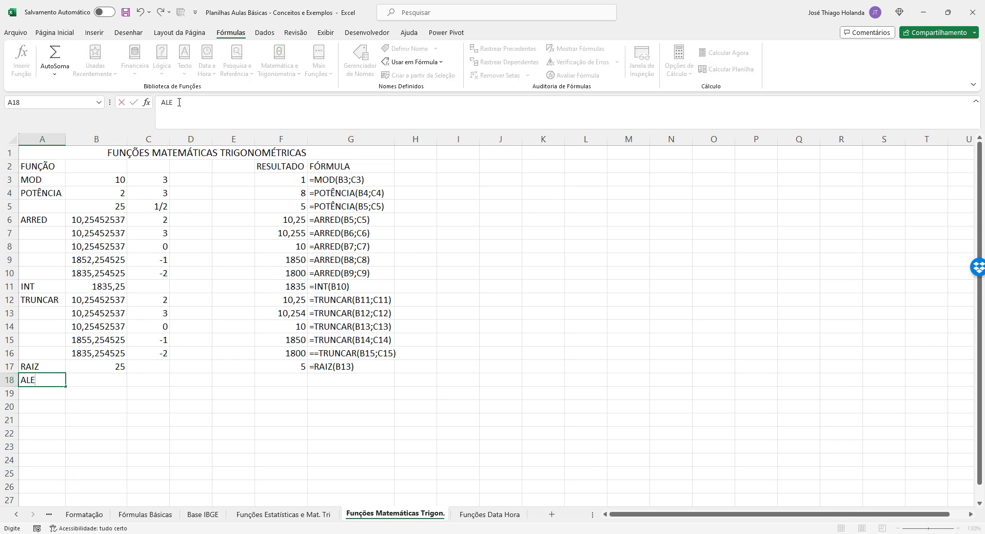
type("ATÓRIO")
key("Return")
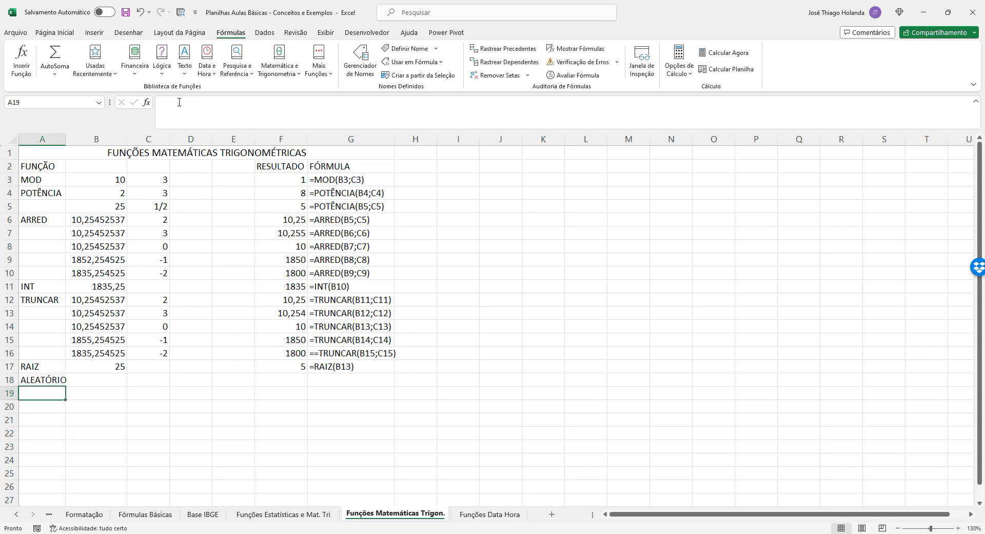
double_click(65, 139)
Enter the formula =ALEATÓRIO() in F18 to generate a random number
left_click(107, 380)
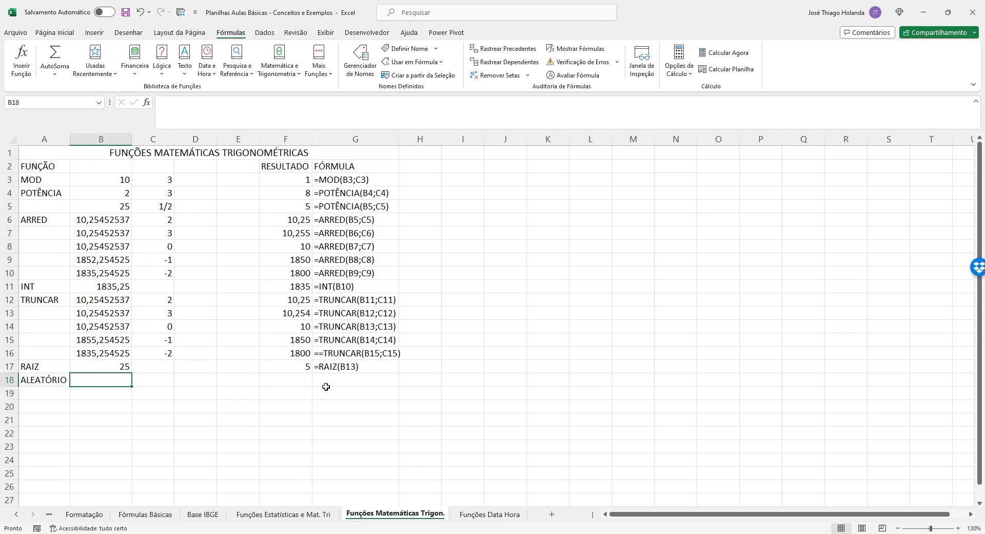
left_click(292, 380)
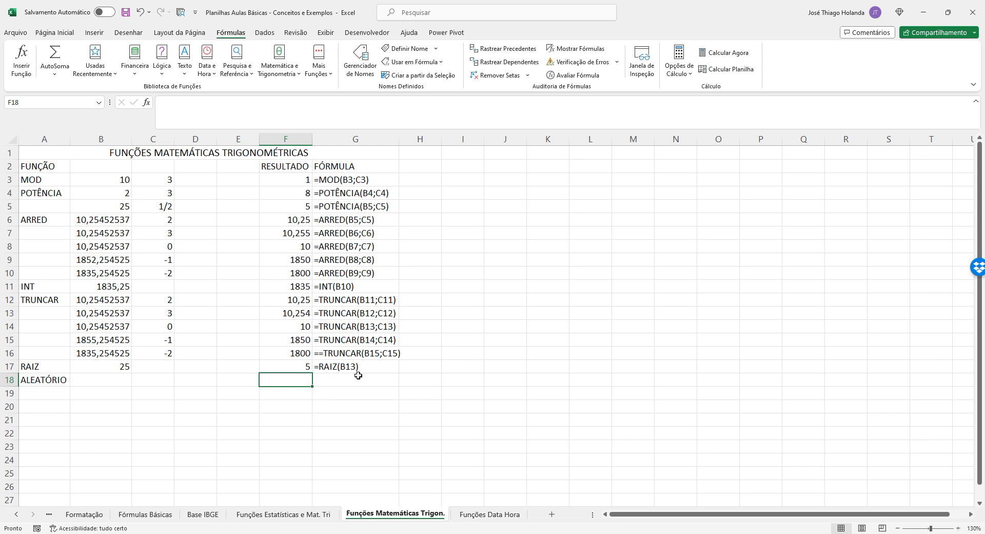
type("=ale")
key("Tab")
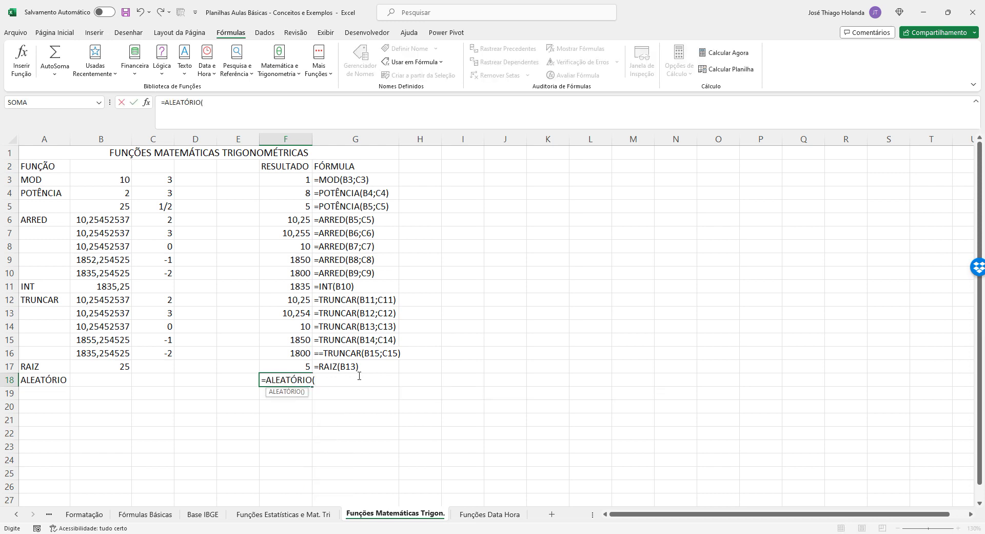
key("BackSpace")
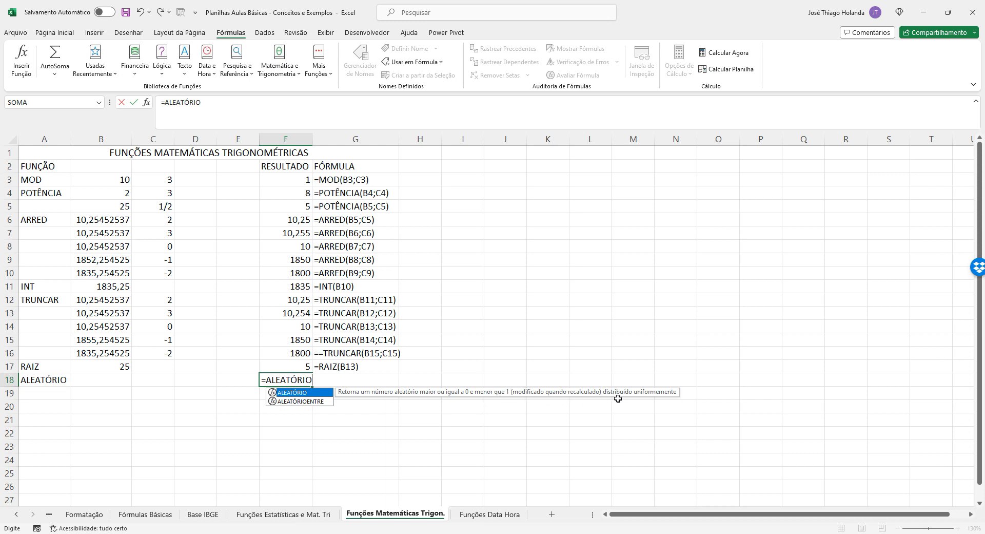
key("Tab")
key("ctrl+Return")
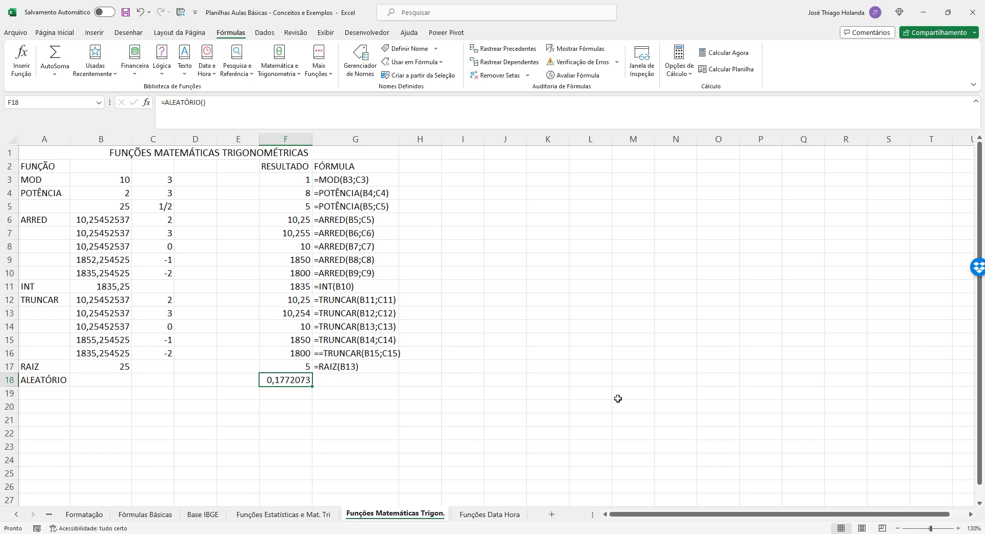
Copy the formula from F18 into G18 as the text ==ALEATÓRIO()
left_click_drag(251, 106, 66, 100)
key("ctrl+c")
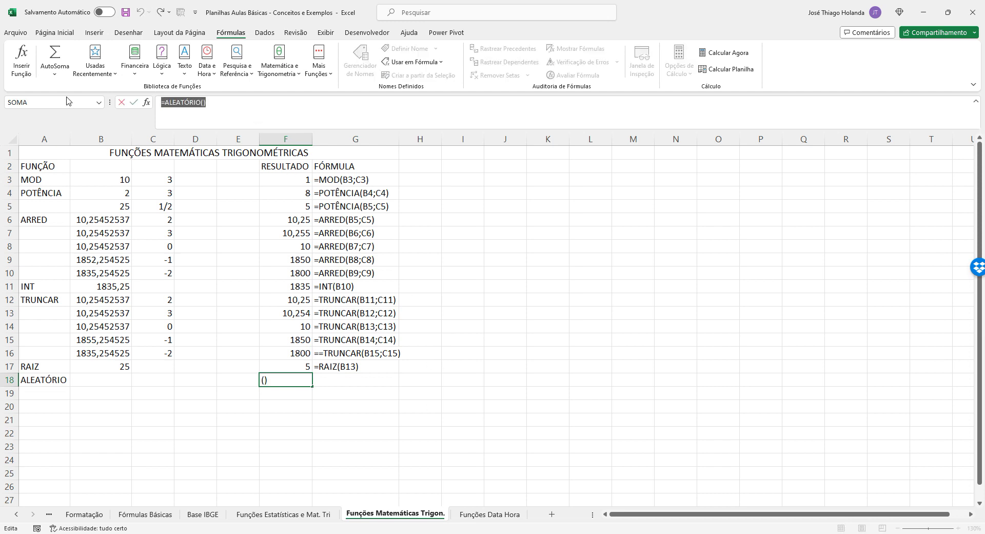
key("ctrl+Return")
key("Right")
type("'")
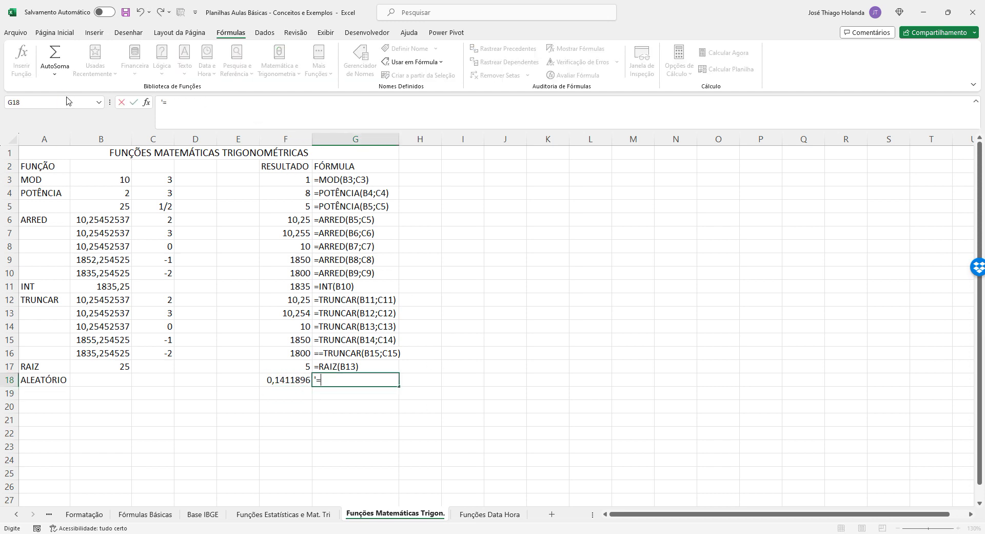
type("=")
key("ctrl+v")
key("Return")
Enter the label ALEATÓRIOENTRE in A19
key("Up")
key("Left")
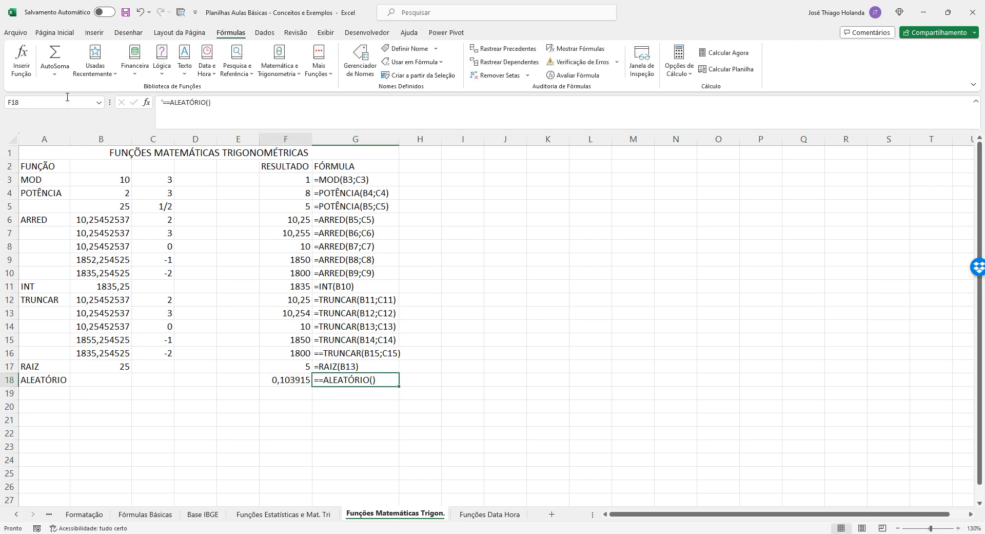
key("Left")
key("Down")
key("Left")
key("Left")
key("Left")
key("Left")
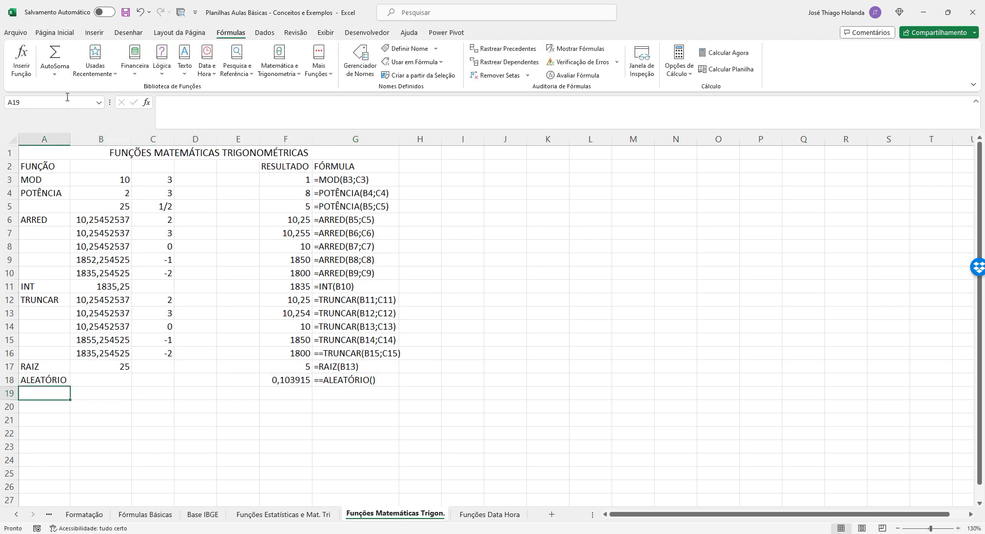
type("ALEA")
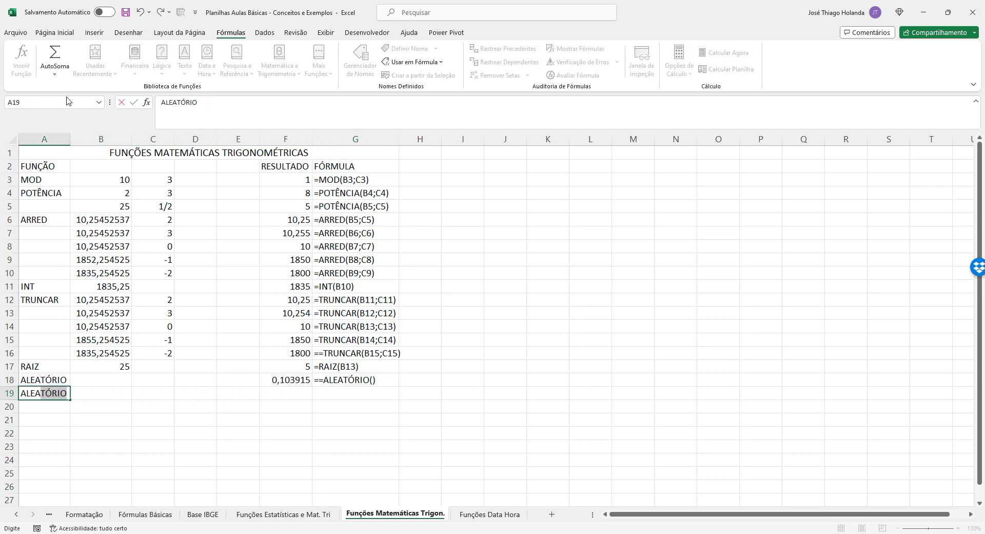
type("TÓRIOENTRE")
key("Tab")
Enter the formula =ALEATÓRIOENTRE(1; 10) in F19 to generate a random integer between 1 and 10
key("Tab")
key("Tab")
key("Tab")
key("Tab")
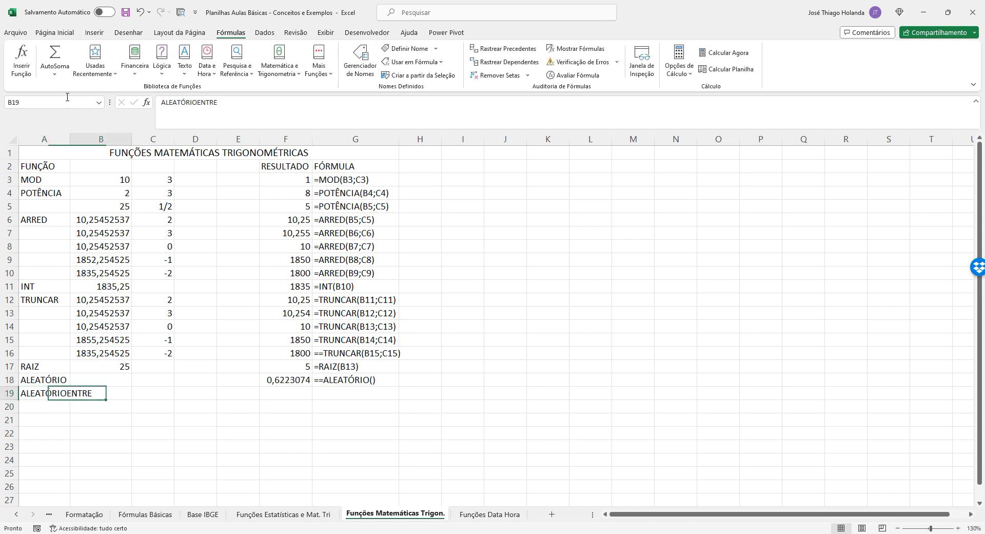
type("=ALE")
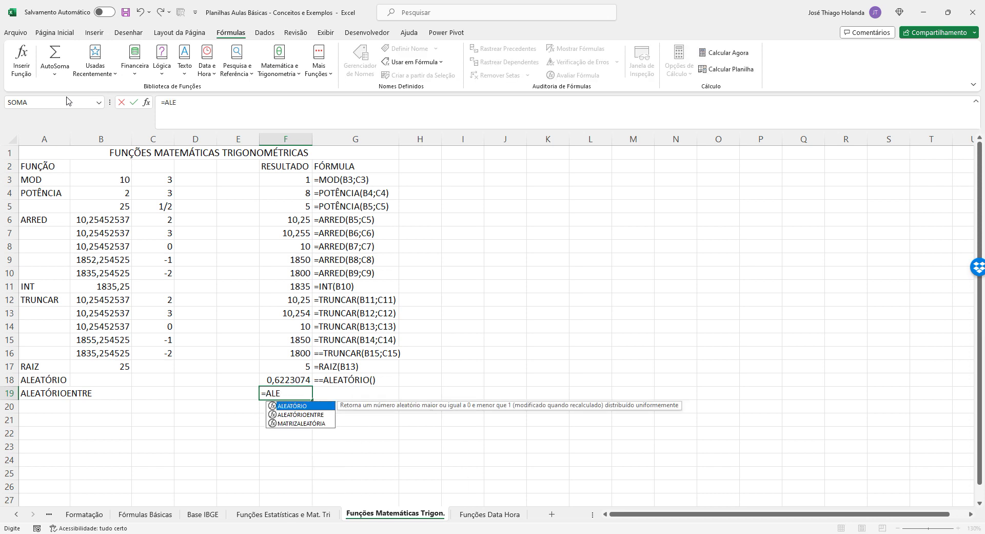
key("Down")
key("Tab")
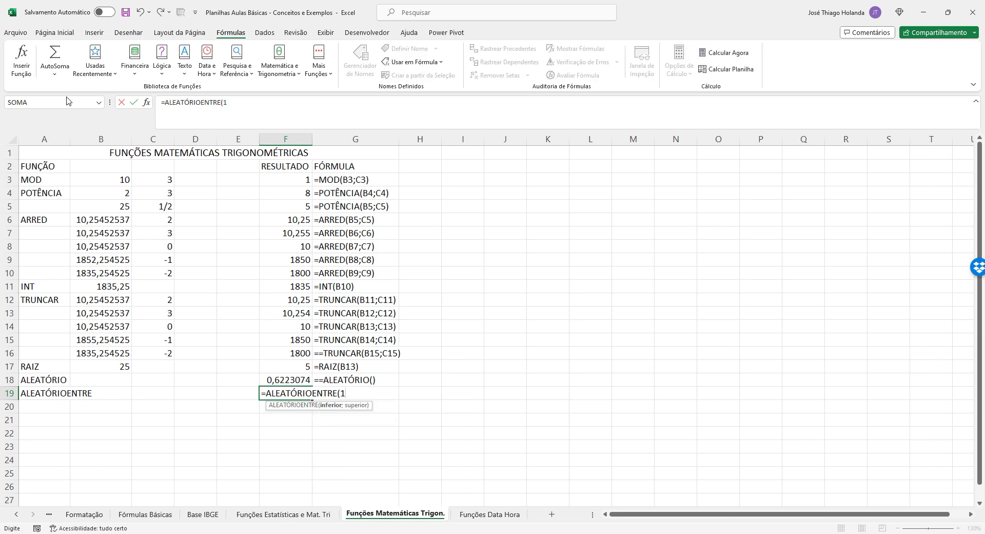
type("1 ; 10)")
key("Return")
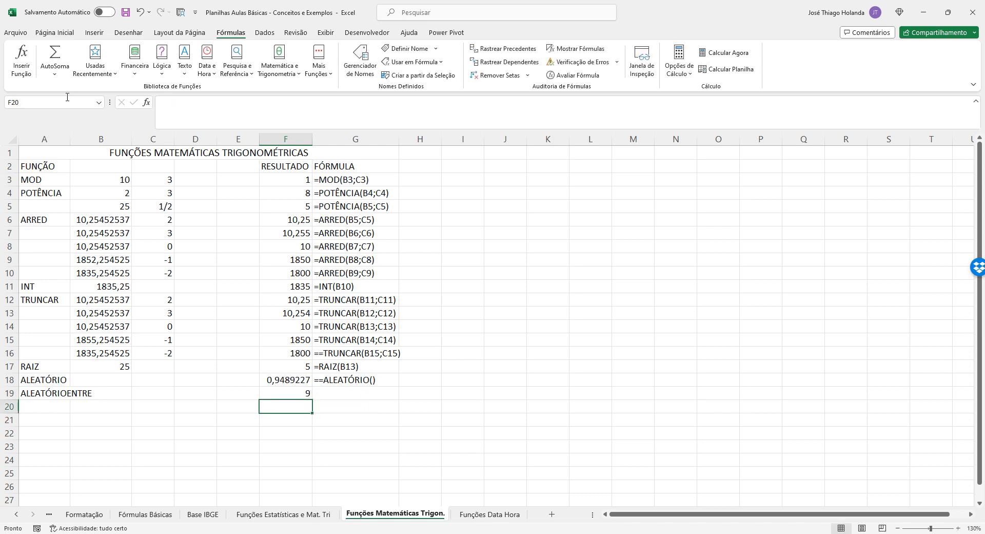
Copy the formula from F19 into G19 as the text =ALEATÓRIOENTRE(1; 10)
key("Up")
key("Right")
key("Up")
key("Down")
key("Left")
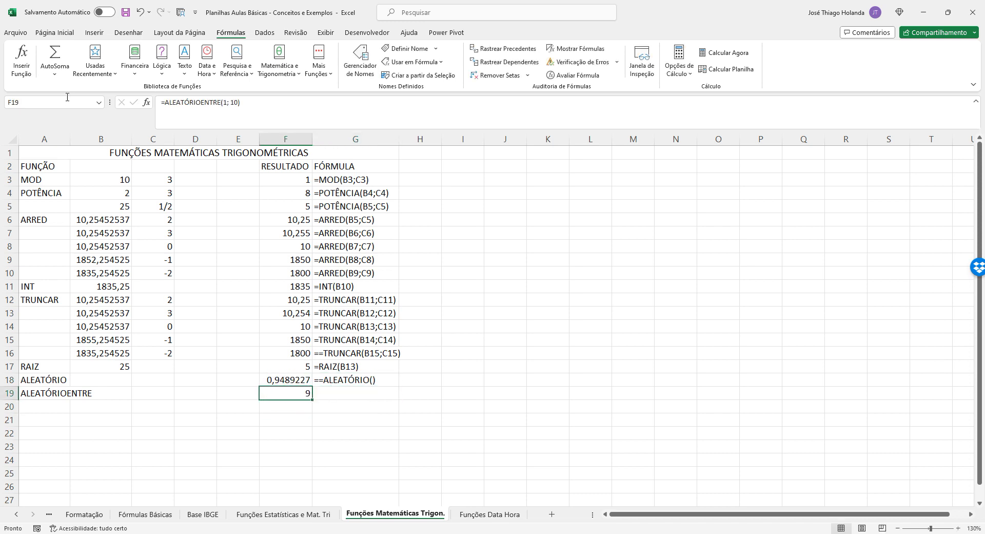
left_click_drag(247, 125, 32, 90)
key("ctrl+c")
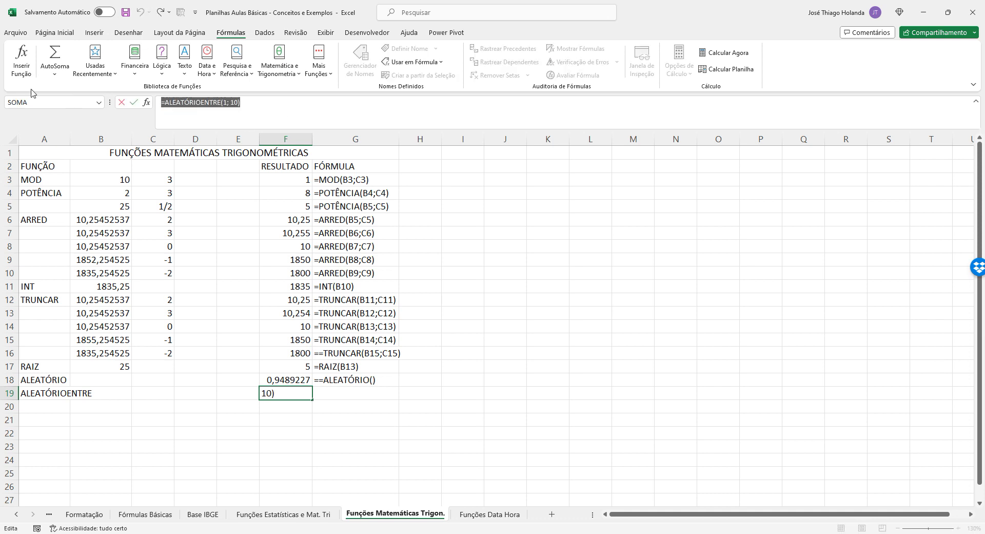
key("Return")
key("Up")
key("Right")
type("'")
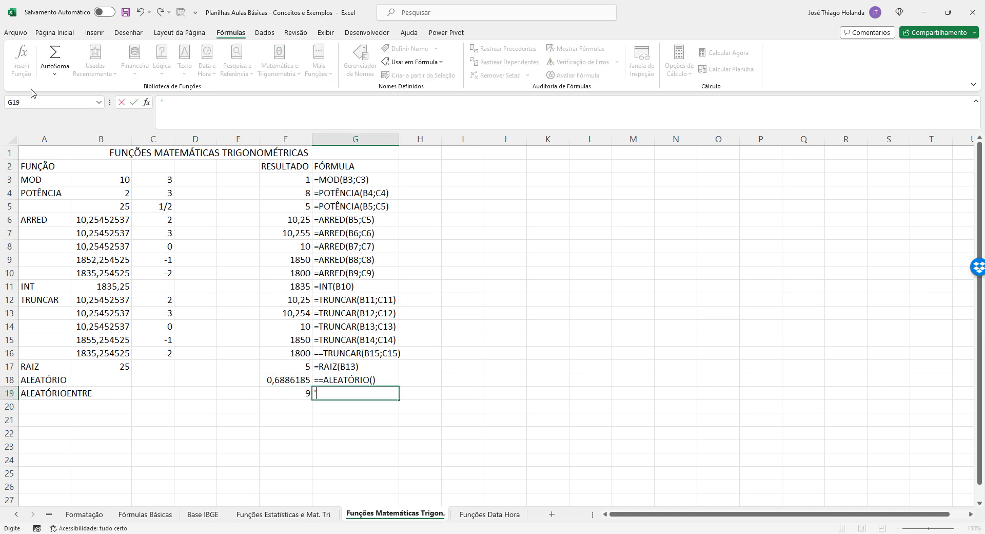
key("ctrl+v")
key("Return")
key("Up")
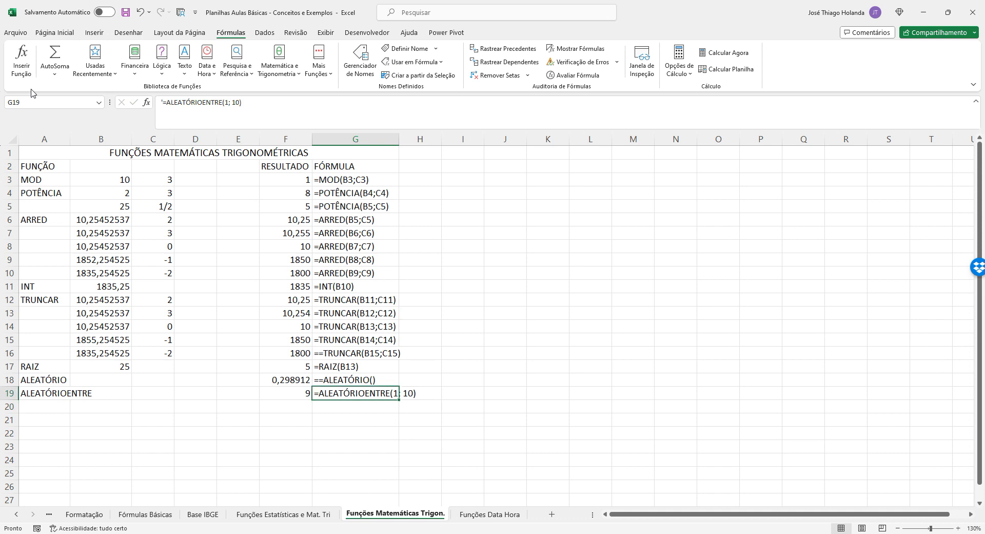
Enter the lower limit 1 in B19 and the upper limit 10 in C19
key("Left")
key("Left")
key("Right")
key("Right")
key("Left")
key("Left")
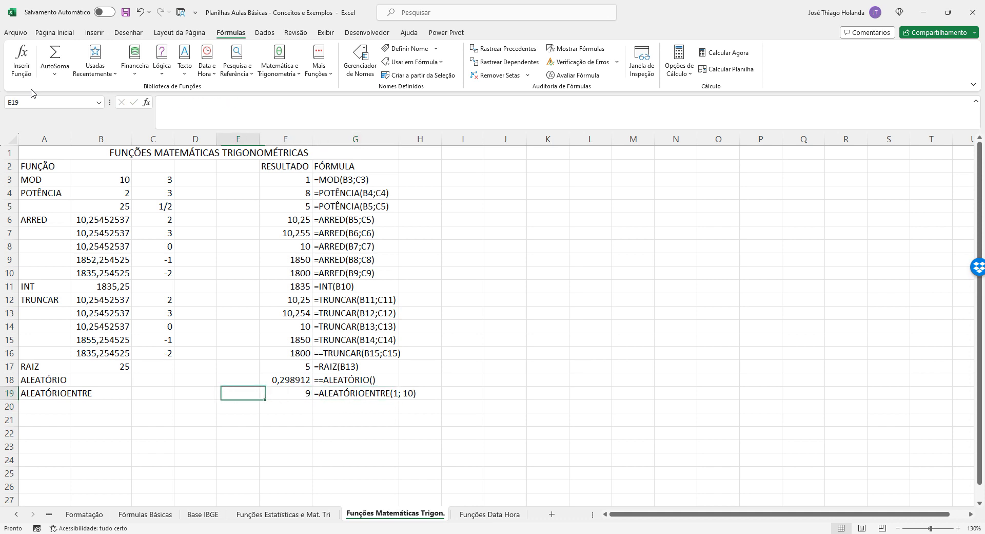
key("Left")
key("Left")
key("Left")
type("1")
key("Tab")
type("10")
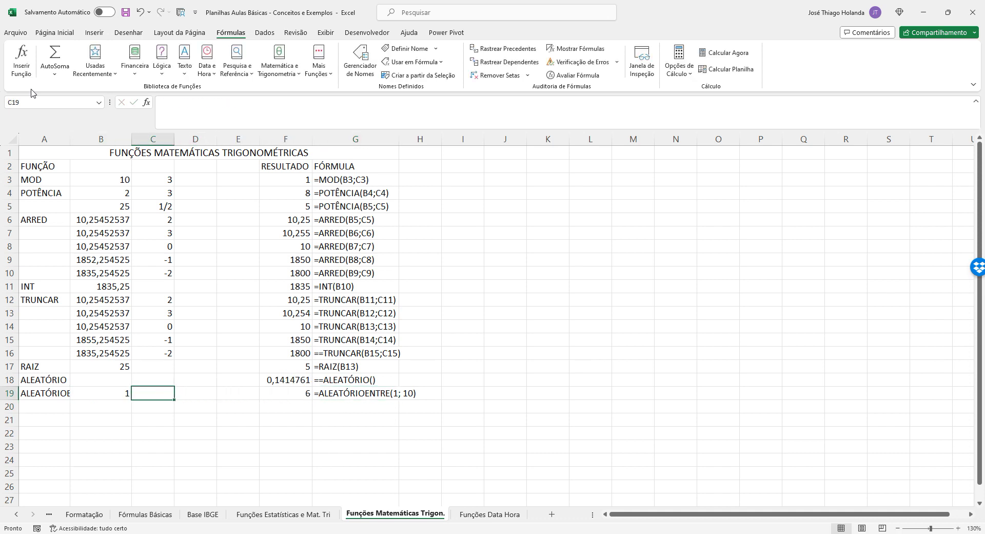
key("Tab")
Change the F19 formula to =ALEATÓRIOENTRE(B19; C19) so both limits come from cell references
key("Right")
key("Right")
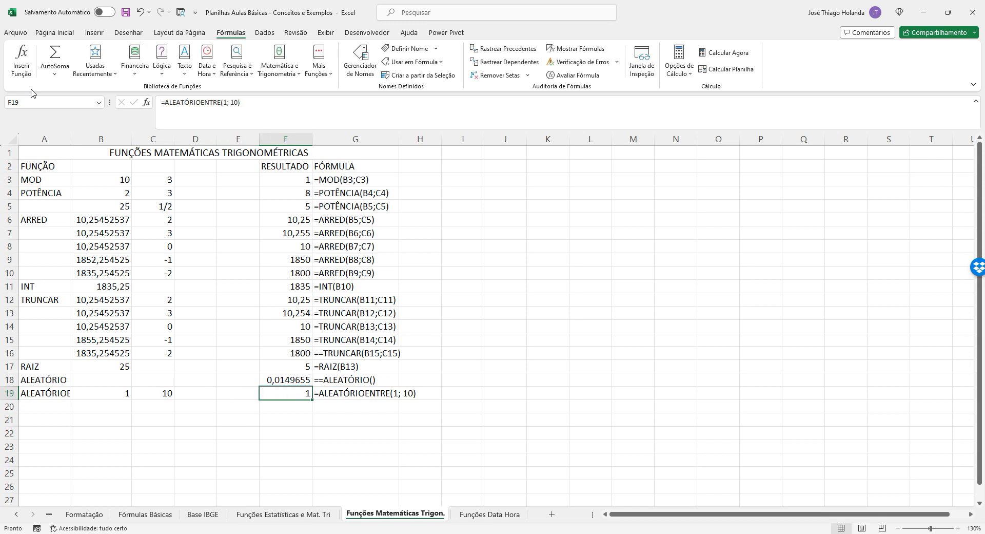
left_click(240, 102)
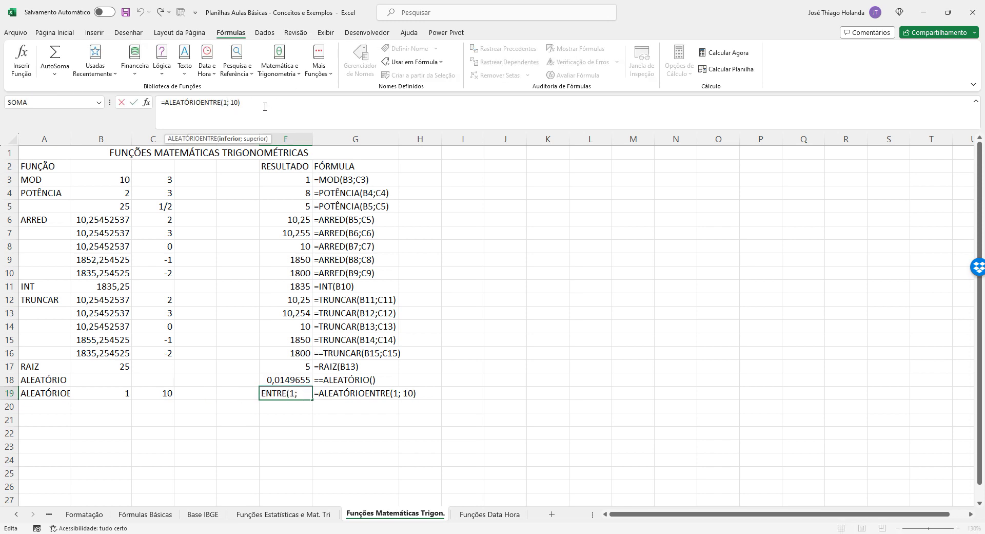
key("BackSpace")
type("B19")
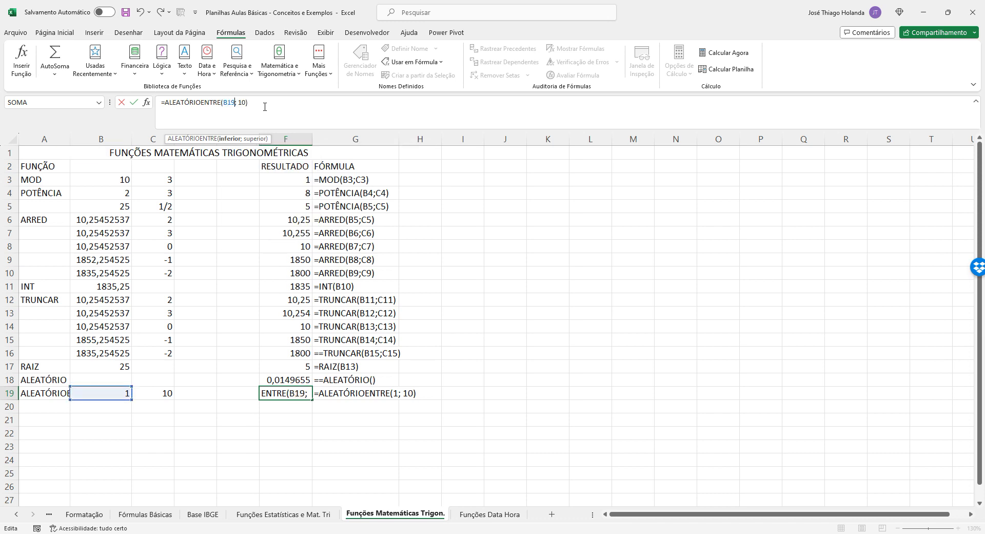
key("BackSpace")
key("BackSpace")
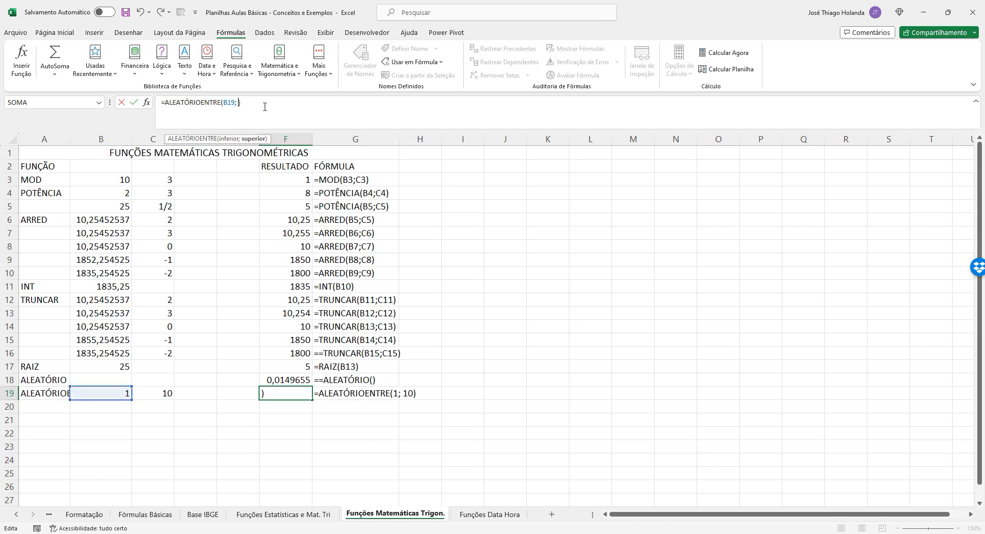
type("C19")
key("Return")
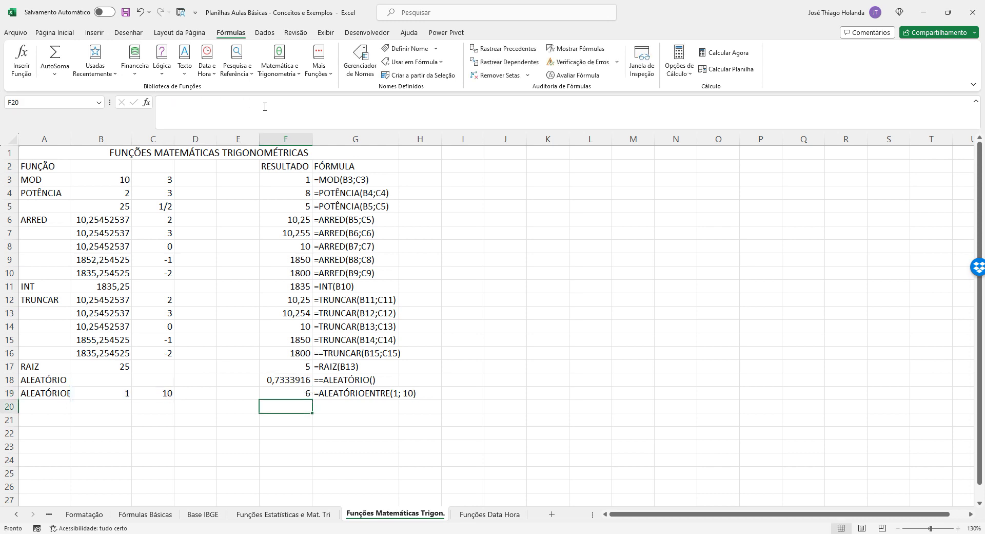
key("Up")
key("Right")
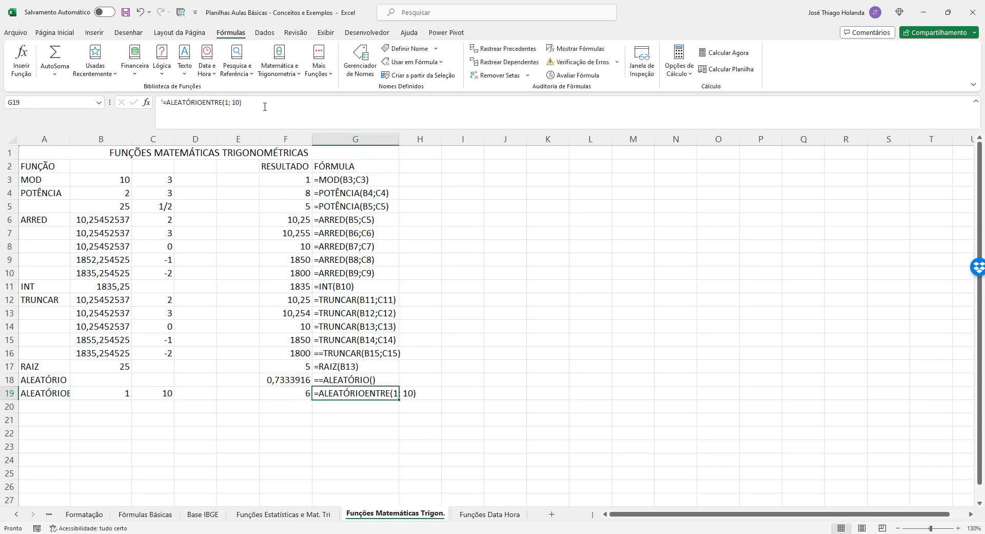
Replace the G19 text with the F19 formula =ALEATÓRIOENTRE(B19; C19) as text, and fit column G's width to its contents
key("Left")
left_click_drag(265, 107, 68, 110)
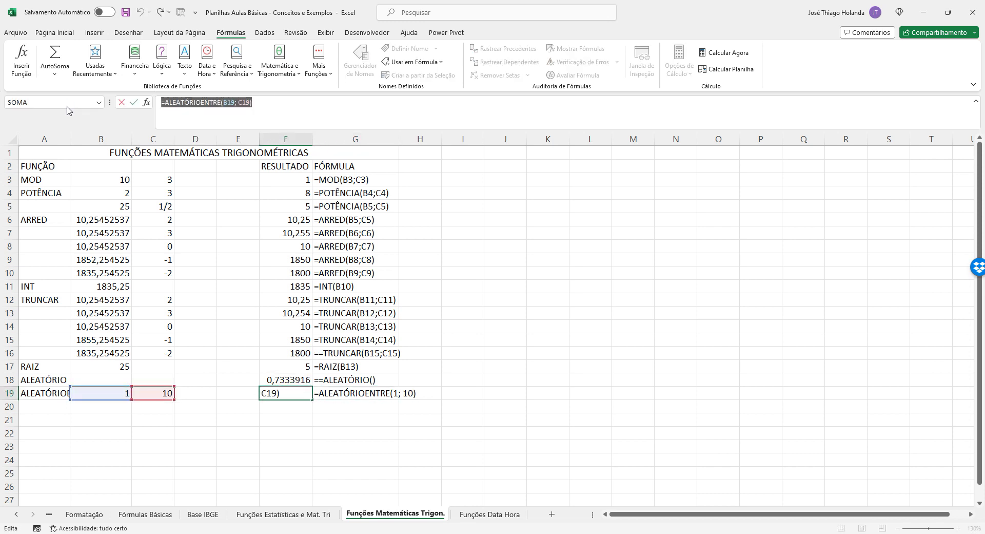
key("ctrl+c")
key("Escape")
key("Right")
type("'")
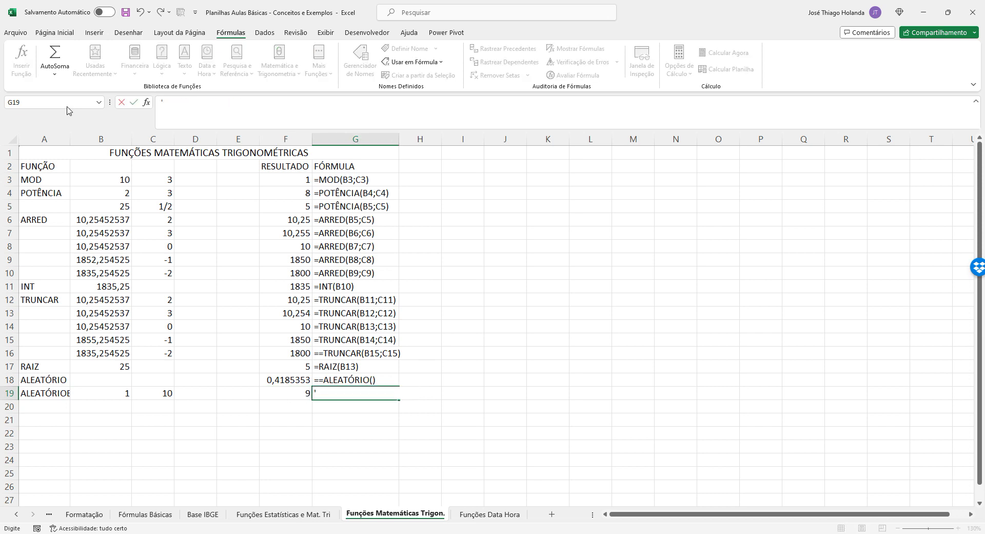
key("ctrl+v")
key("Return")
key("Up")
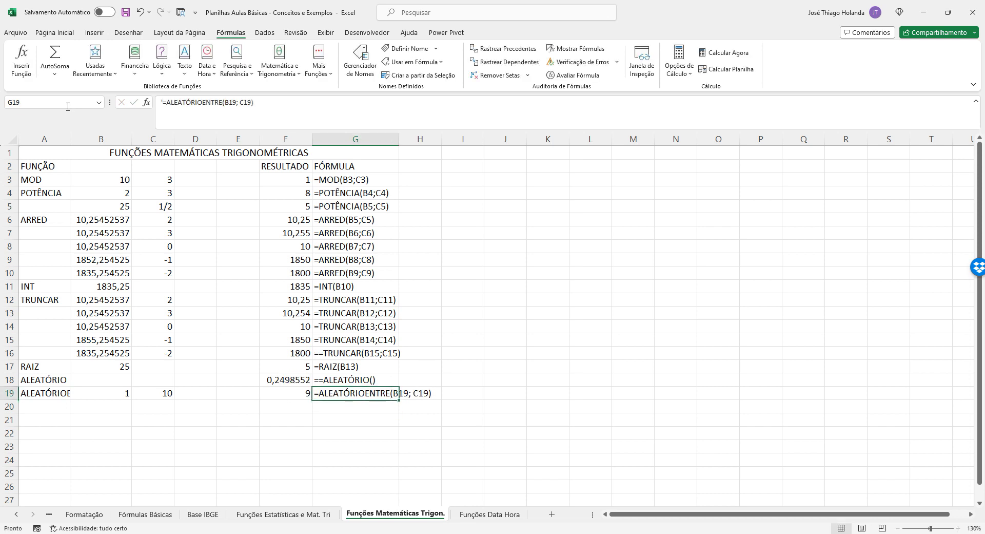
double_click(398, 139)
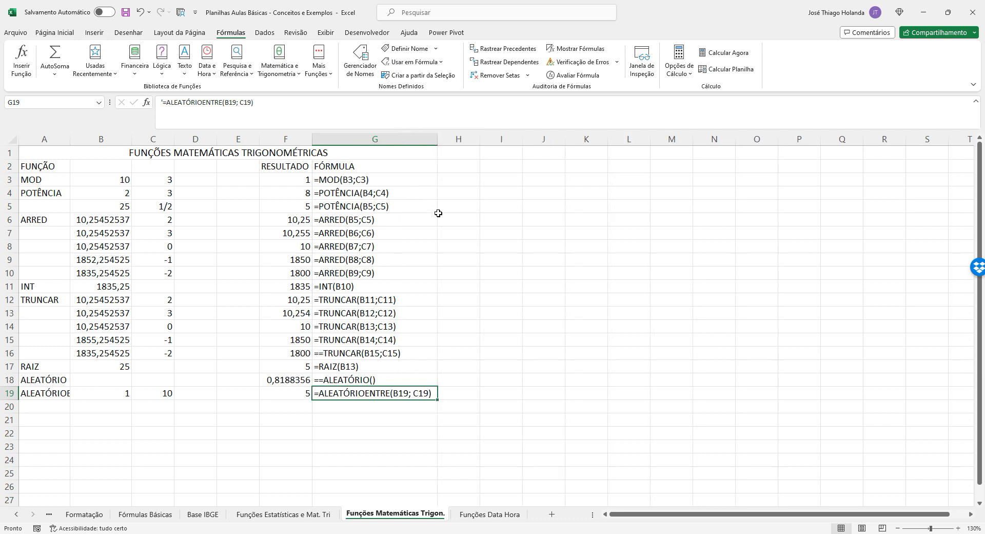
Remove the duplicate equals sign from the formula texts in G18 and G16, and save the workbook
left_click(375, 381)
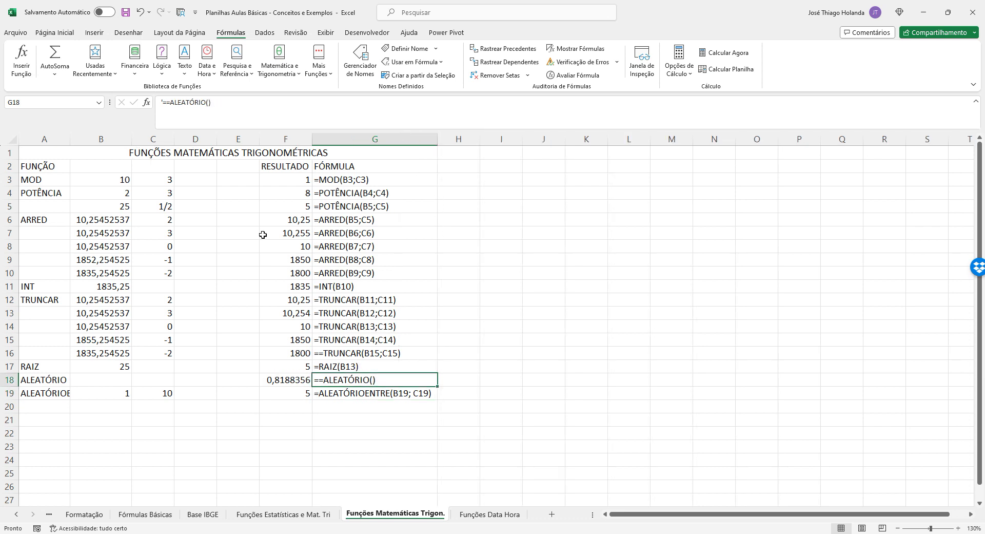
left_click(170, 103)
key("BackSpace")
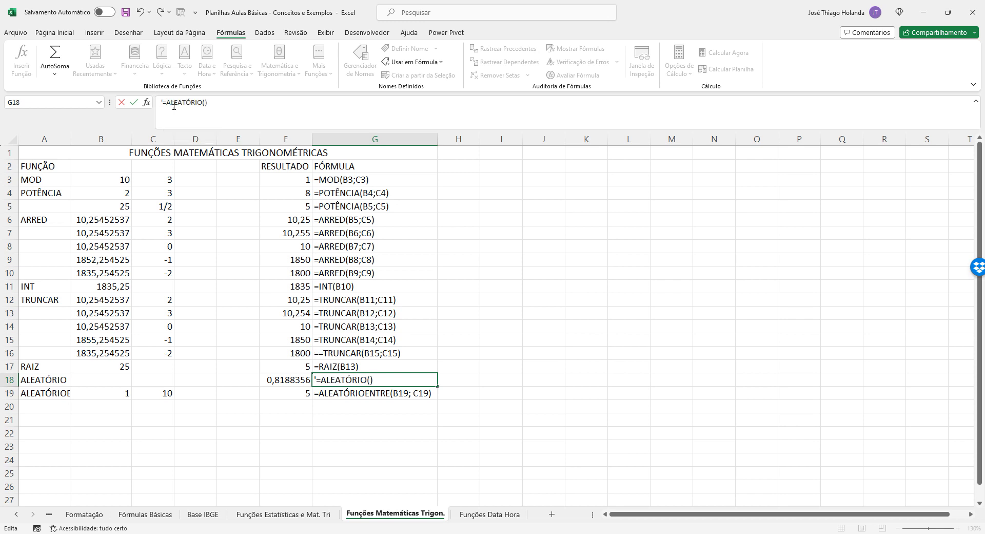
key("Return")
left_click(339, 353)
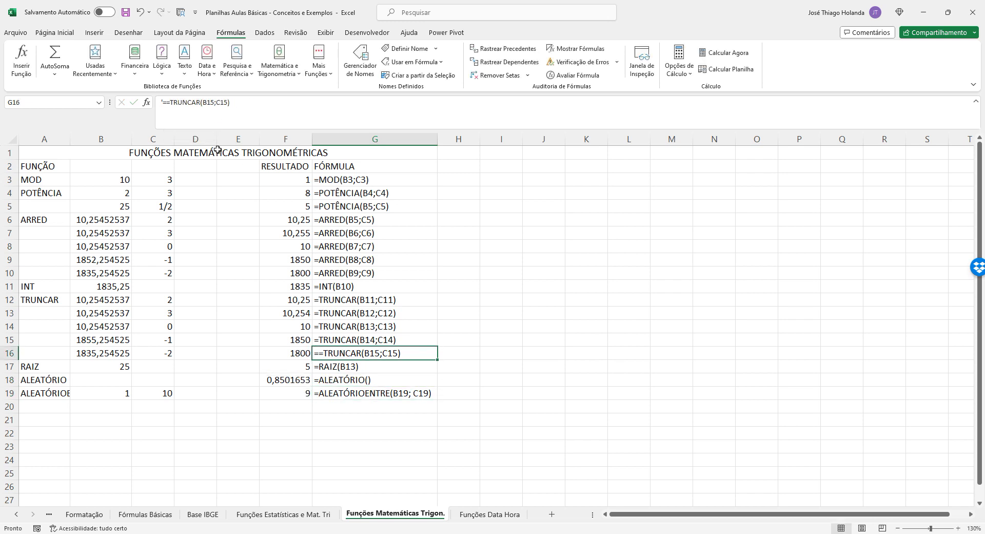
left_click(173, 102)
key("BackSpace")
key("Return")
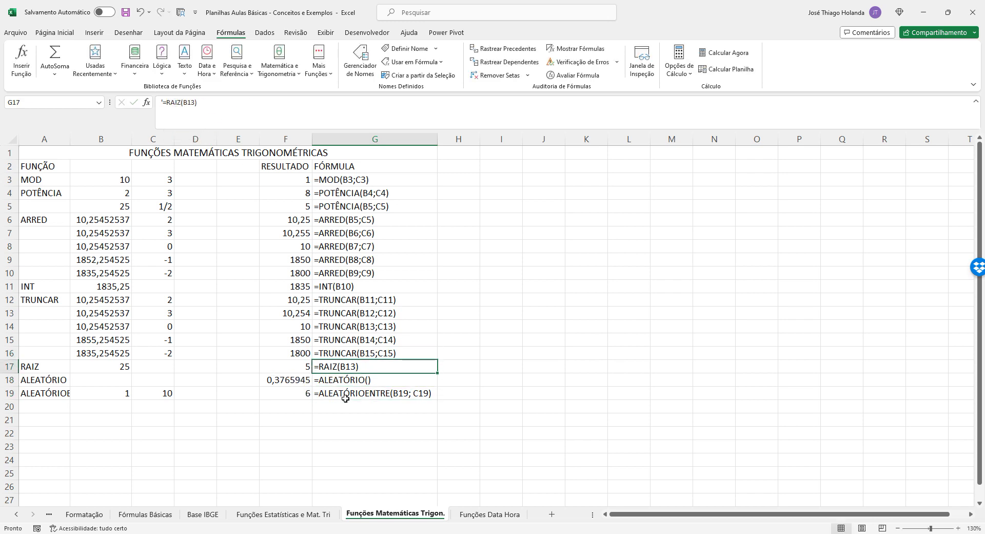
left_click(291, 408)
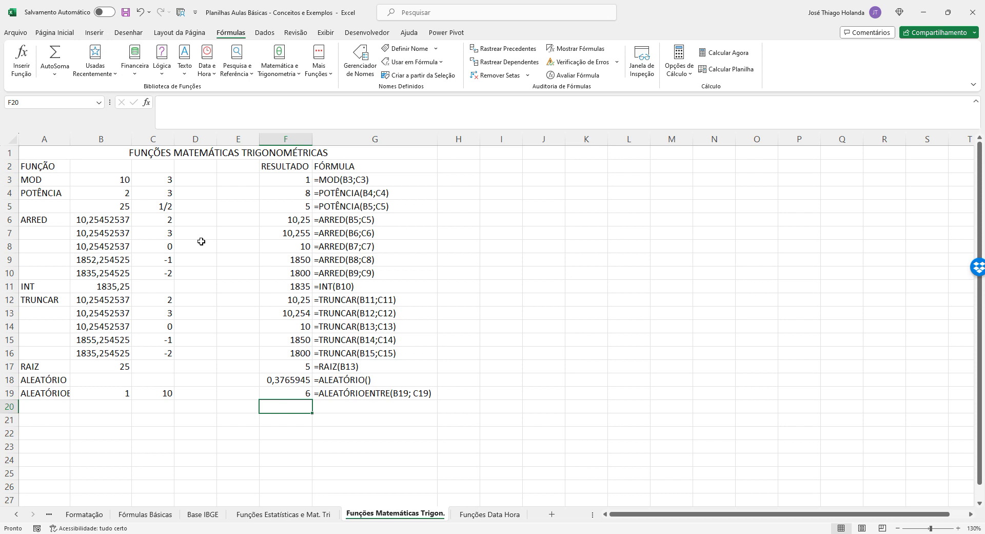
left_click(126, 13)
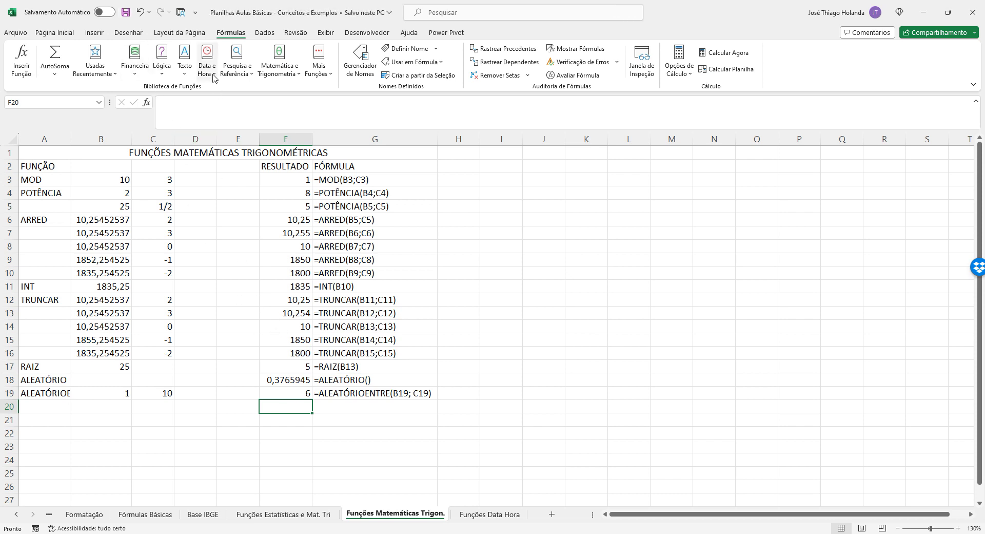
Examine the text, logical, lookup and math function lists for another function to demonstrate
left_click(183, 66)
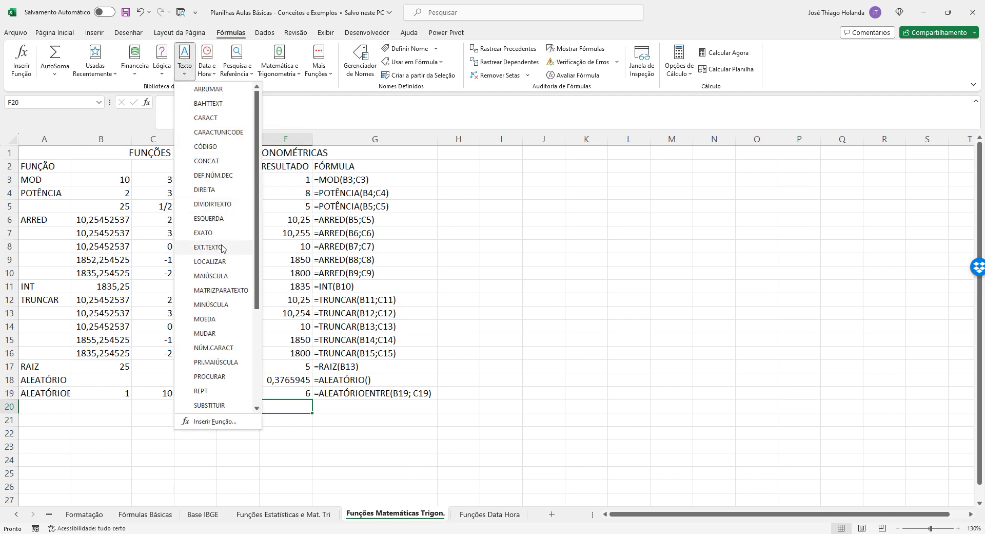
scroll(221, 301, "down", 3)
scroll(220, 293, "up", 3)
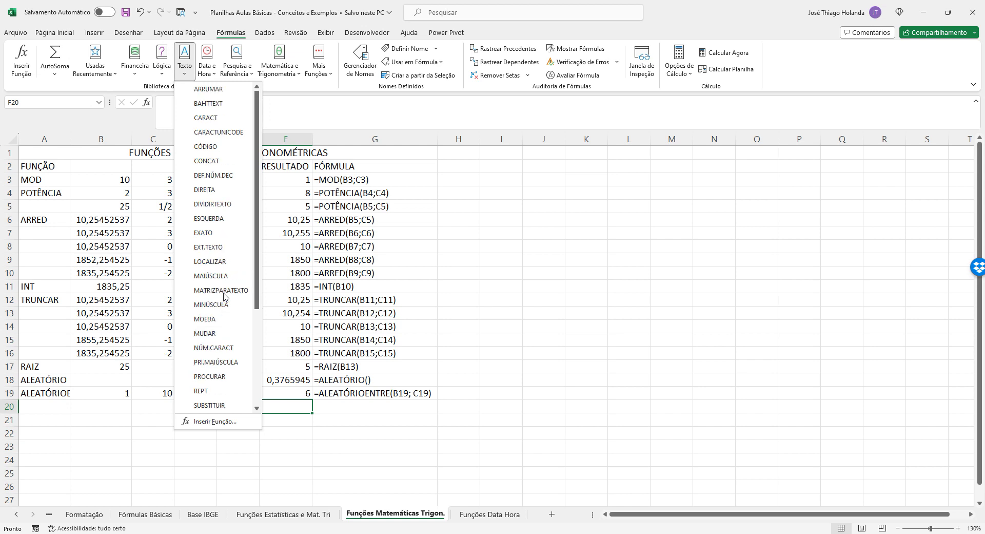
left_click(164, 73)
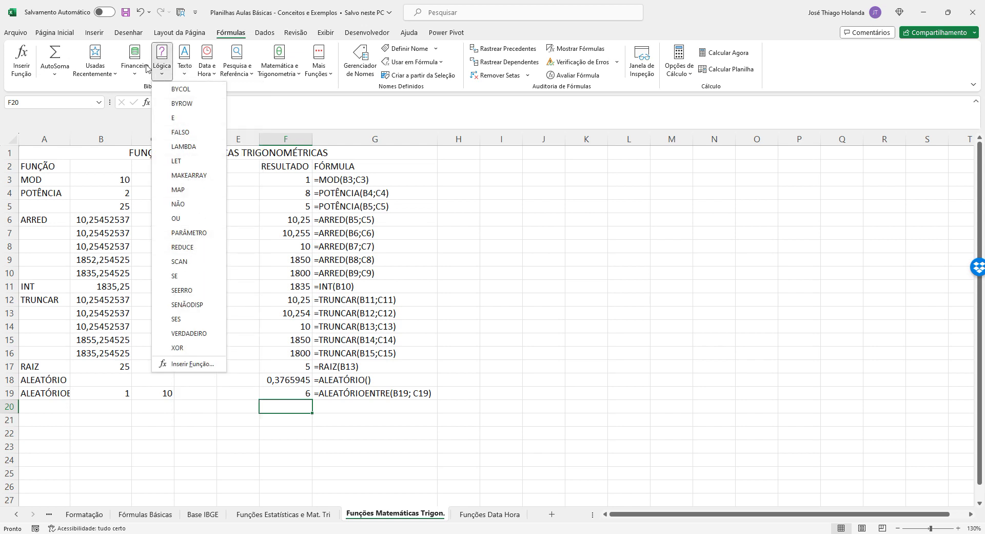
left_click(242, 75)
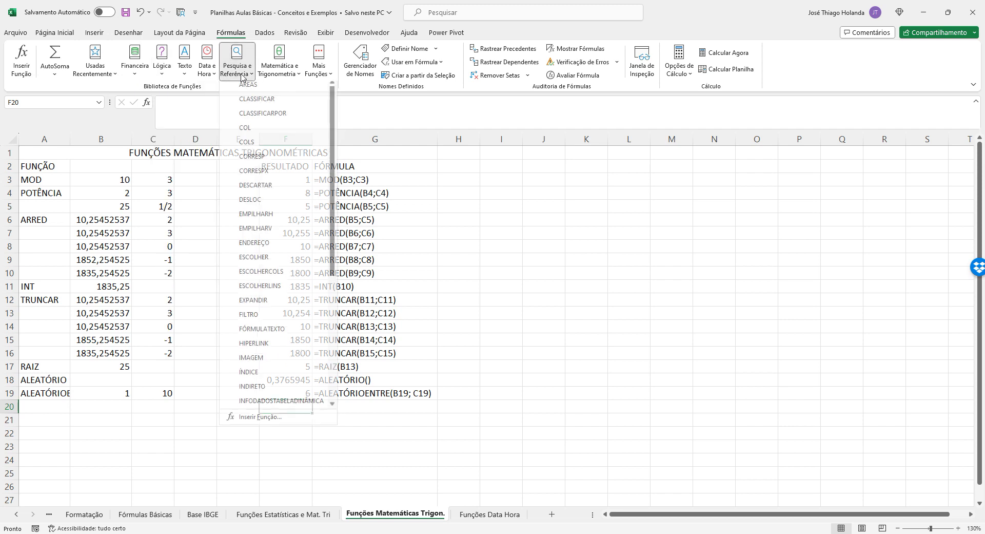
scroll(279, 187, "down", 5)
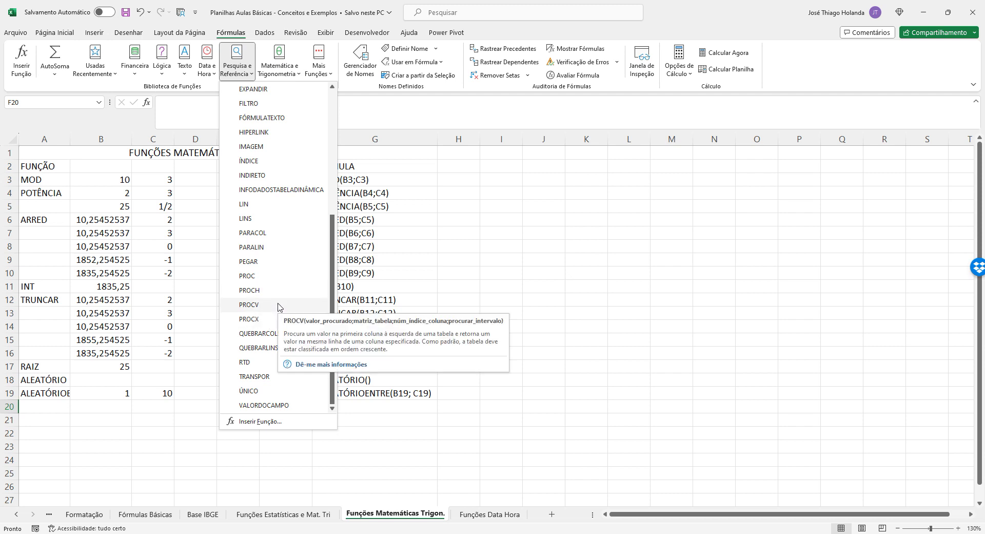
scroll(275, 299, "up", 5)
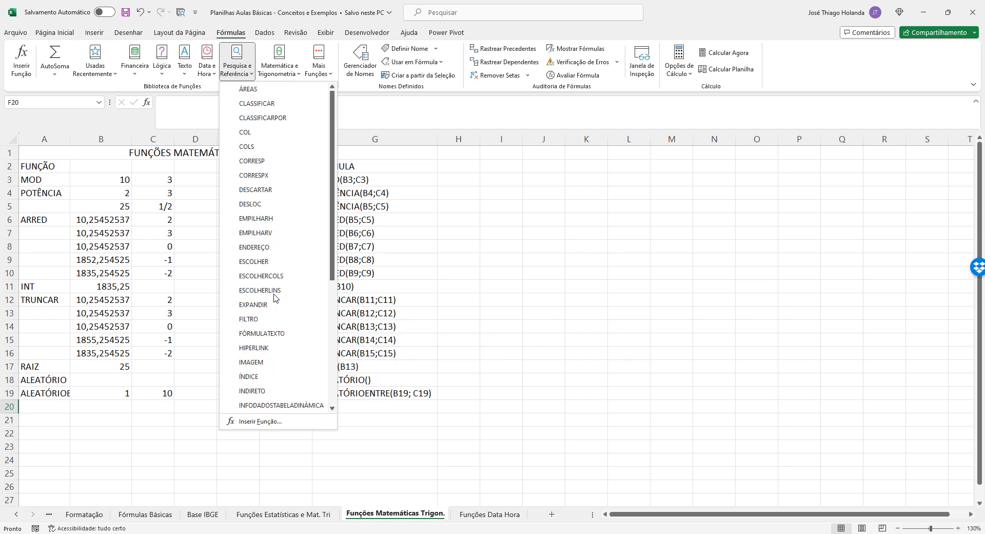
left_click(278, 61)
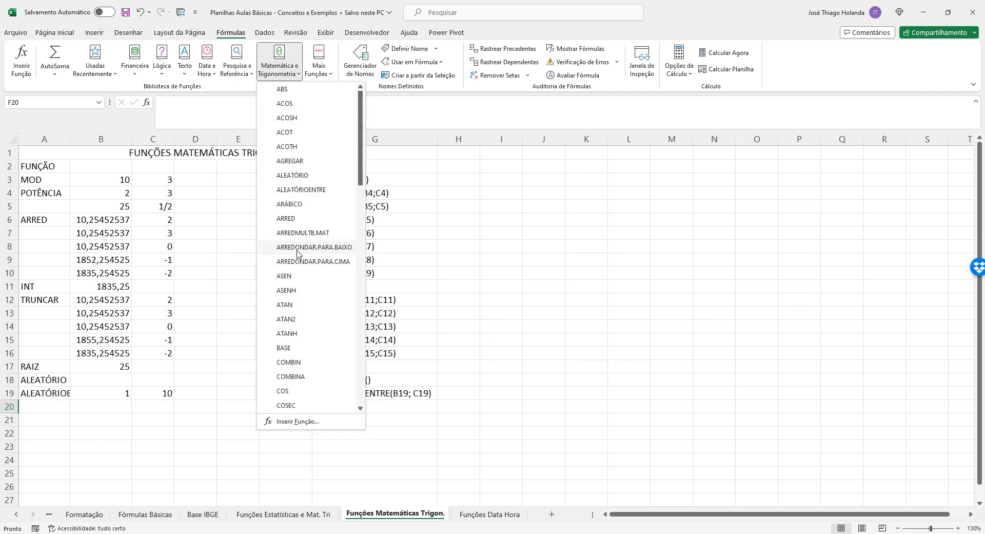
scroll(319, 343, "down", 6)
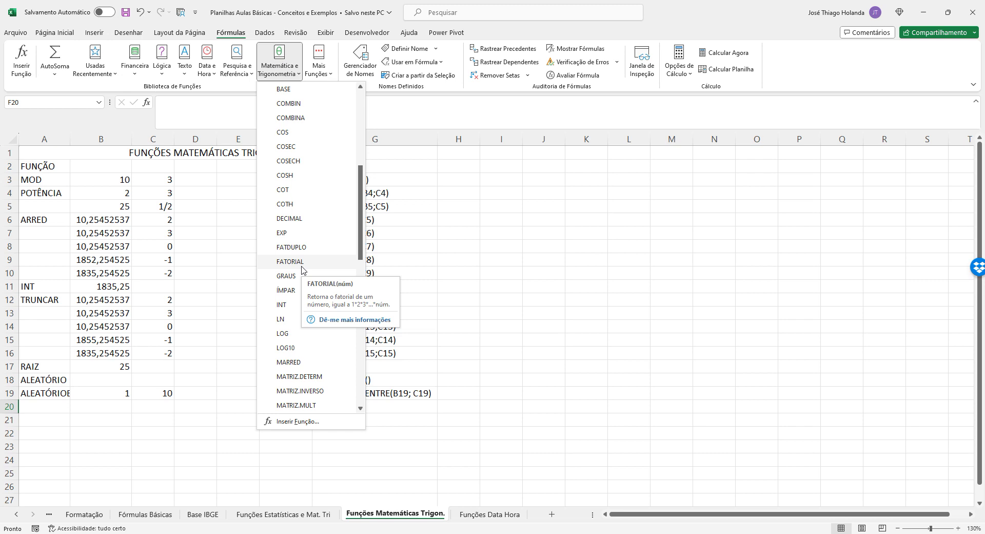
key("Escape")
Fit column A's width to its labels, and add a FATORIAL row with the label in A20 and 5 in B20
double_click(70, 140)
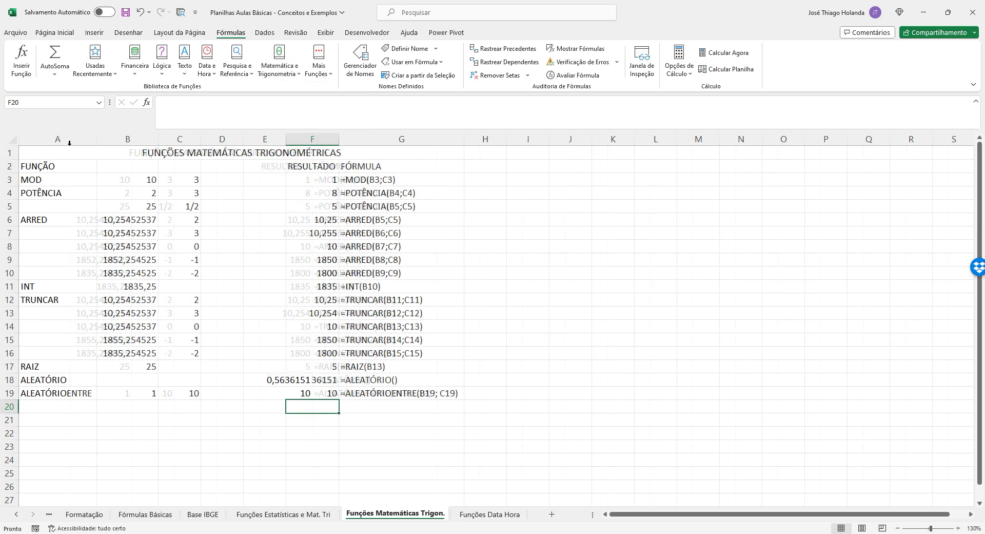
left_click(96, 407)
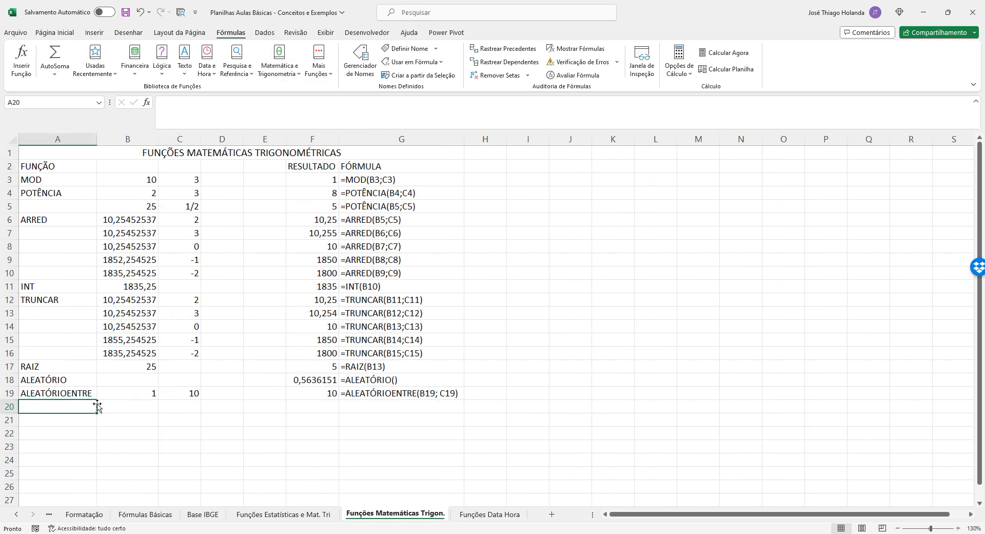
type("FATORIAL")
key("Tab")
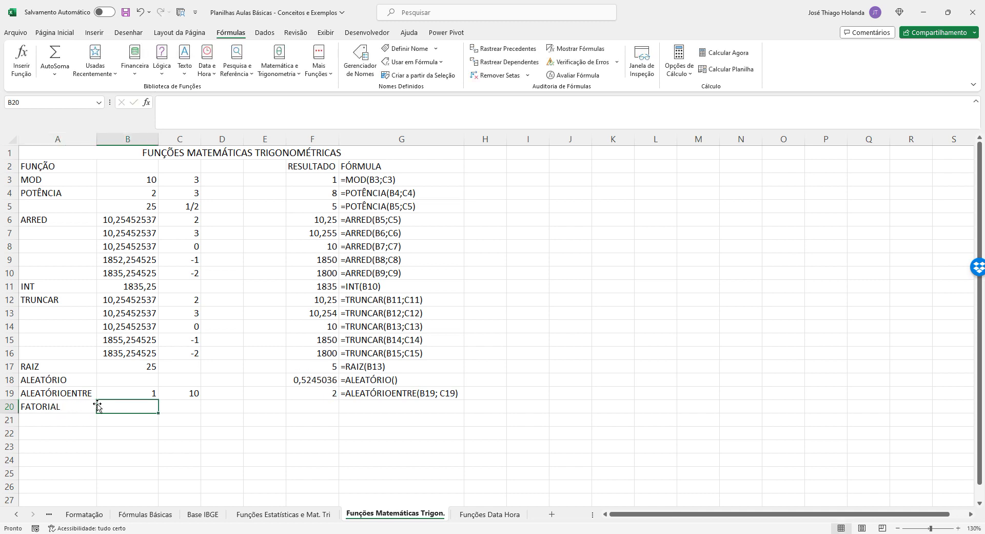
type("5")
Enter the formula =FATORIAL(B20) in F20 to calculate the factorial of the number in B20
key("Tab")
key("Tab")
key("Tab")
key("Tab")
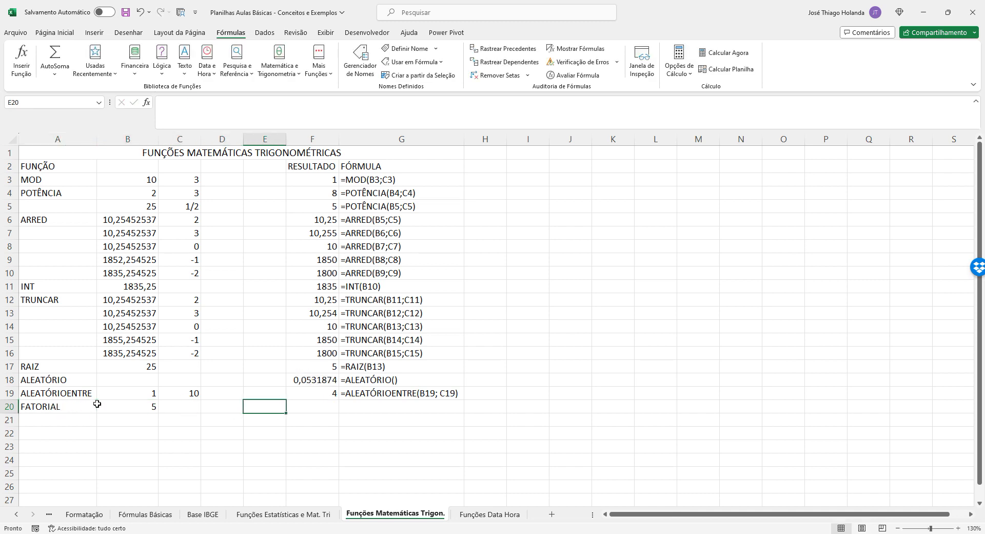
type("=FATORIAL(")
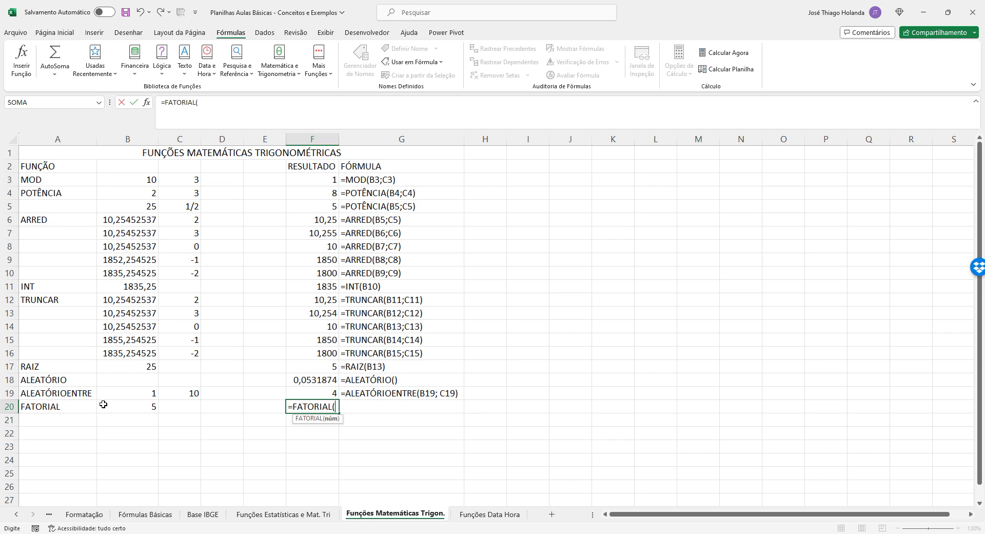
left_click(103, 404)
type(")")
key("ctrl+Return")
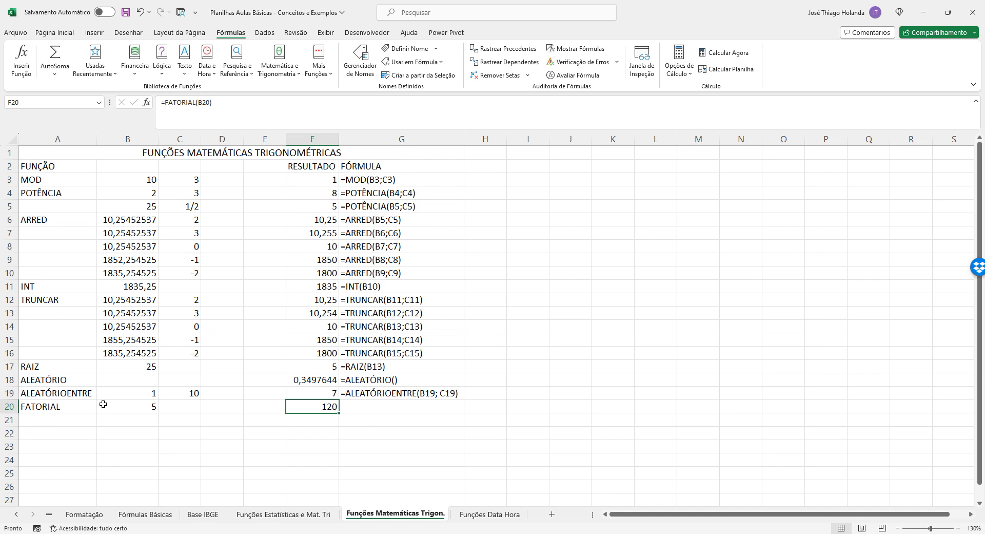
key("Tab")
type("'")
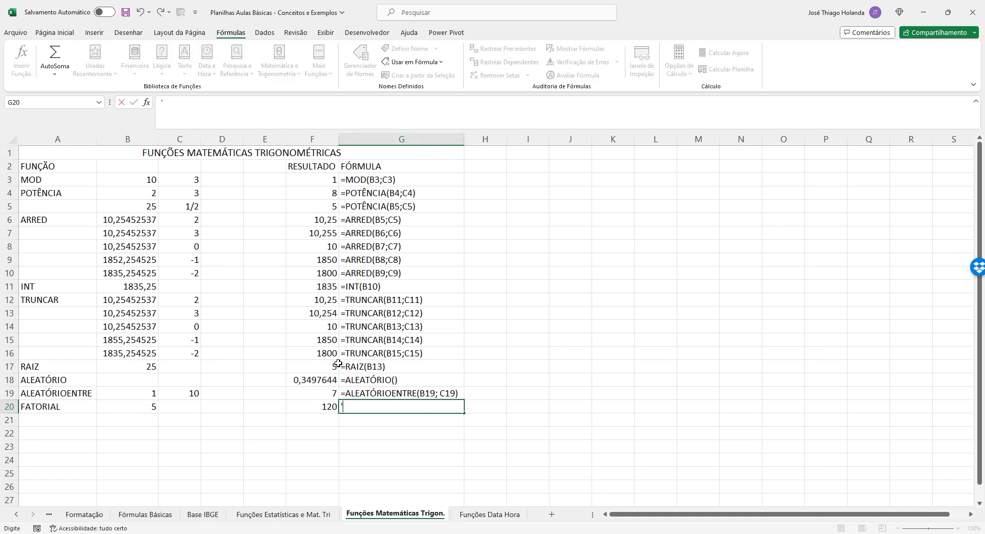
left_click(355, 420)
Copy the formula from F20 into G20 as the text =FATORIAL(B20), and return to cell B20
left_click(328, 406)
left_click_drag(212, 102, 66, 114)
key("ctrl+c")
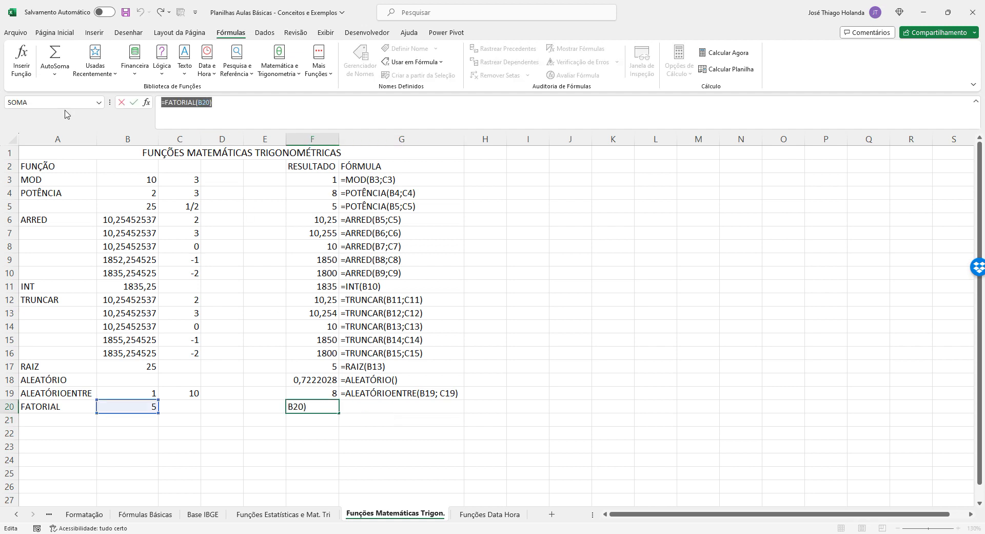
key("Tab")
type("'")
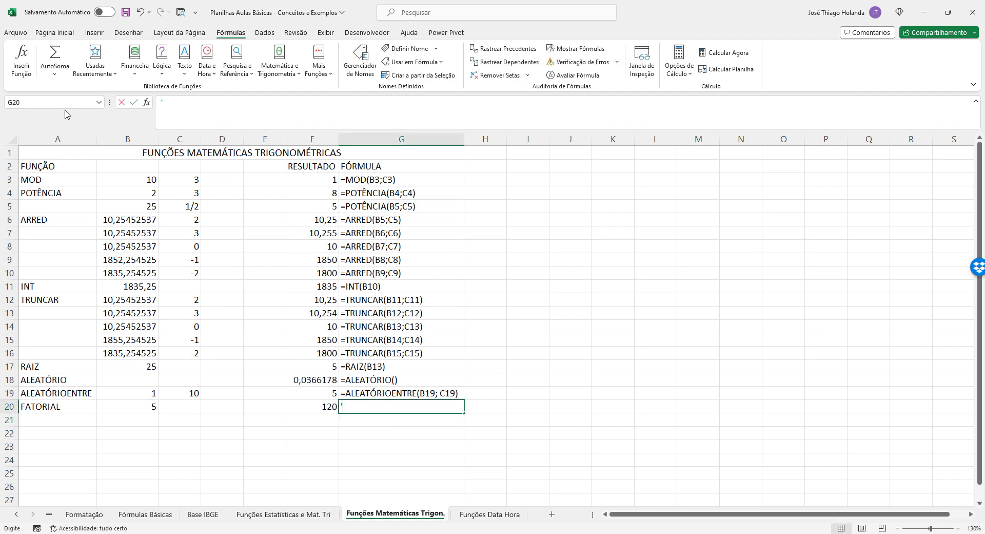
key("ctrl+v")
key("Return")
key("Up")
key("Left")
key("Left")
key("Left")
key("Left")
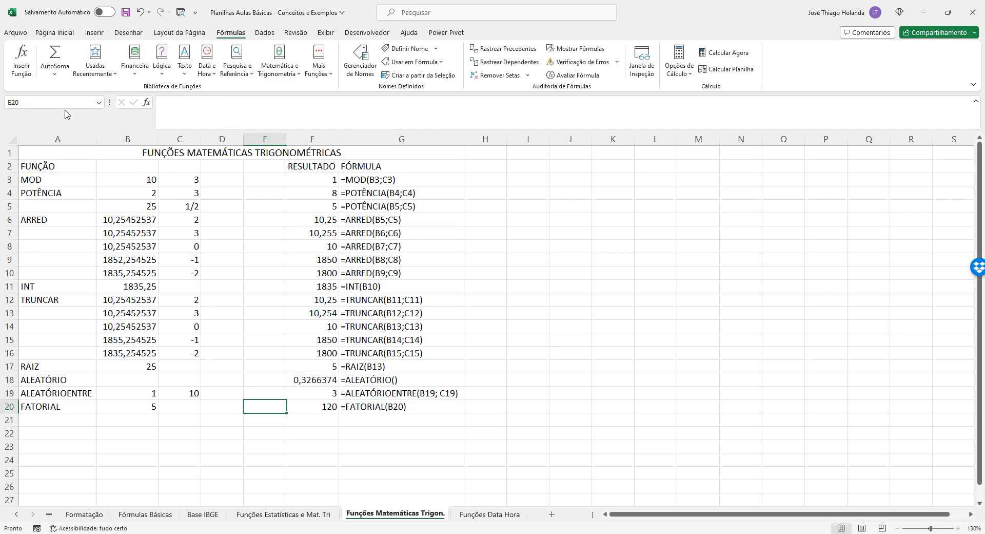
key("Left")
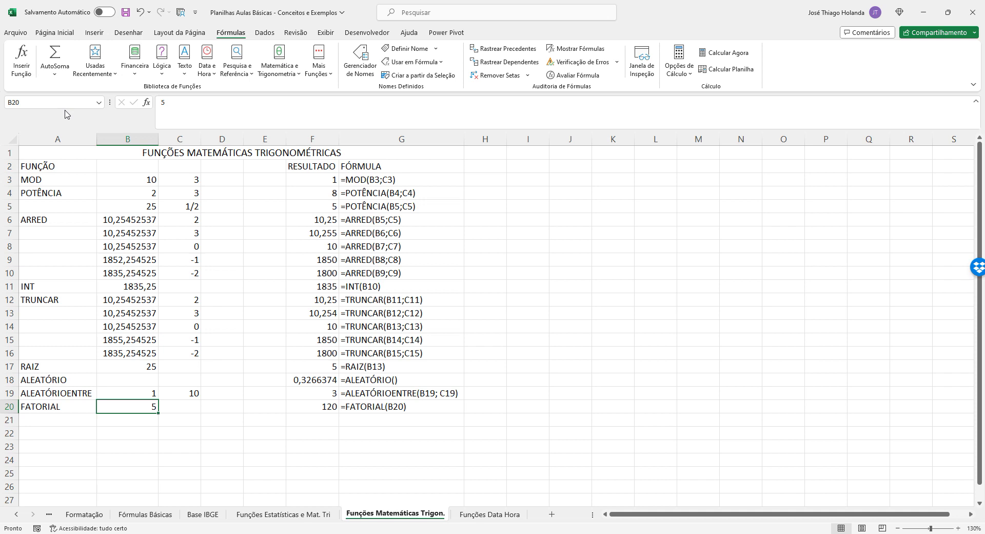
Examine the available math and trigonometry functions and the date and time functions
left_click(279, 59)
scroll(307, 230, "down", 1)
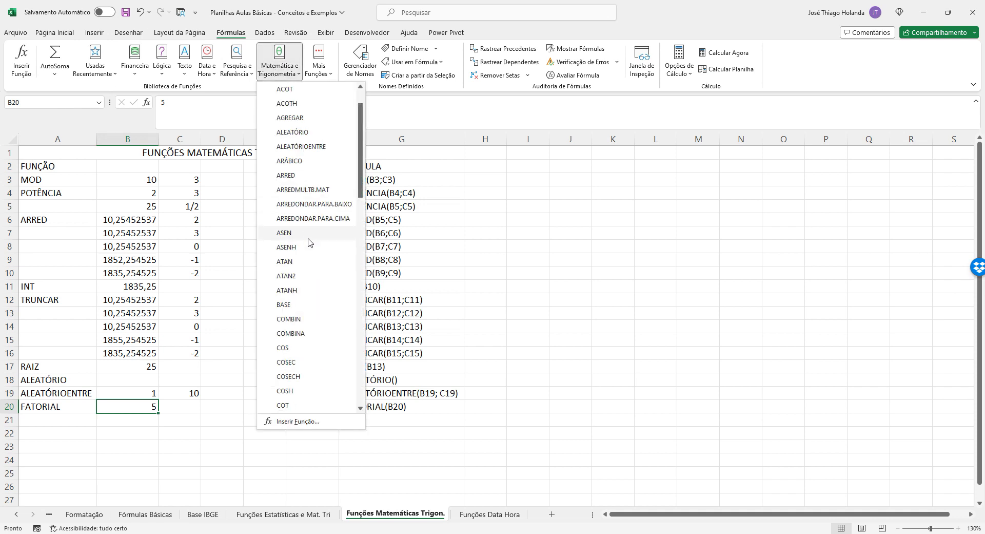
scroll(310, 243, "down", 4)
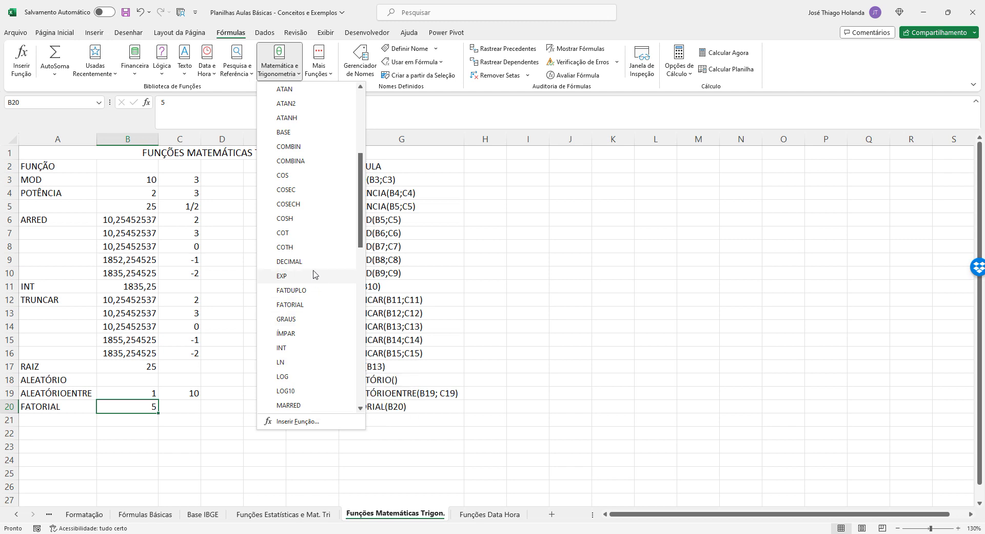
scroll(314, 254, "up", 2)
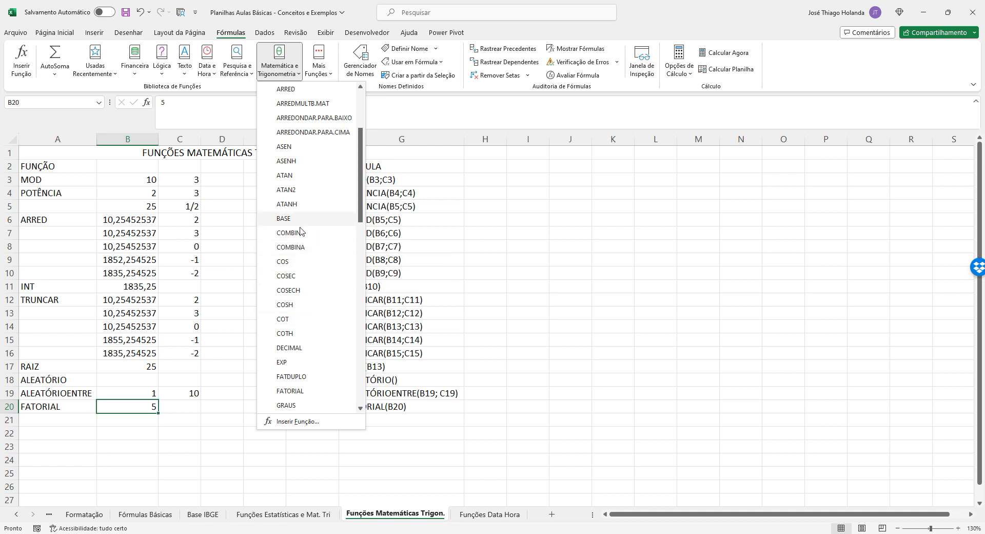
scroll(310, 307, "up", 3)
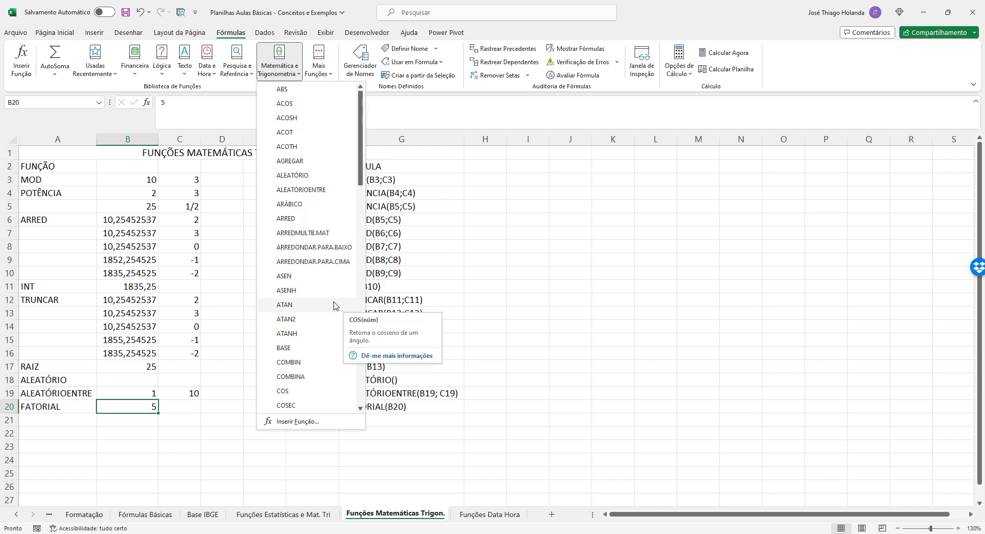
mouse_move(206, 64)
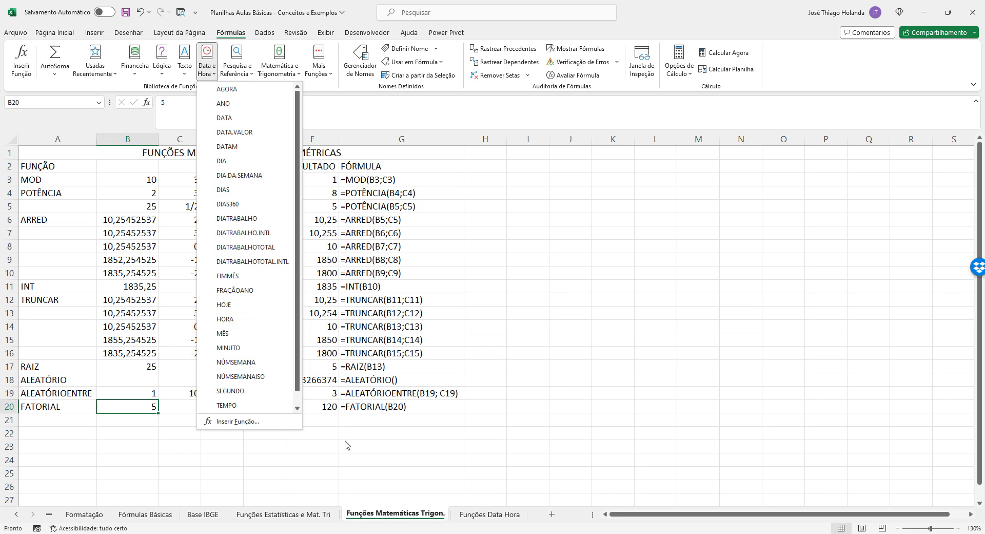
Go to the Funções Data Hora sheet and select the first empty function cell, A8
left_click(416, 463)
key("ctrl+Page_Down")
left_click(26, 226)
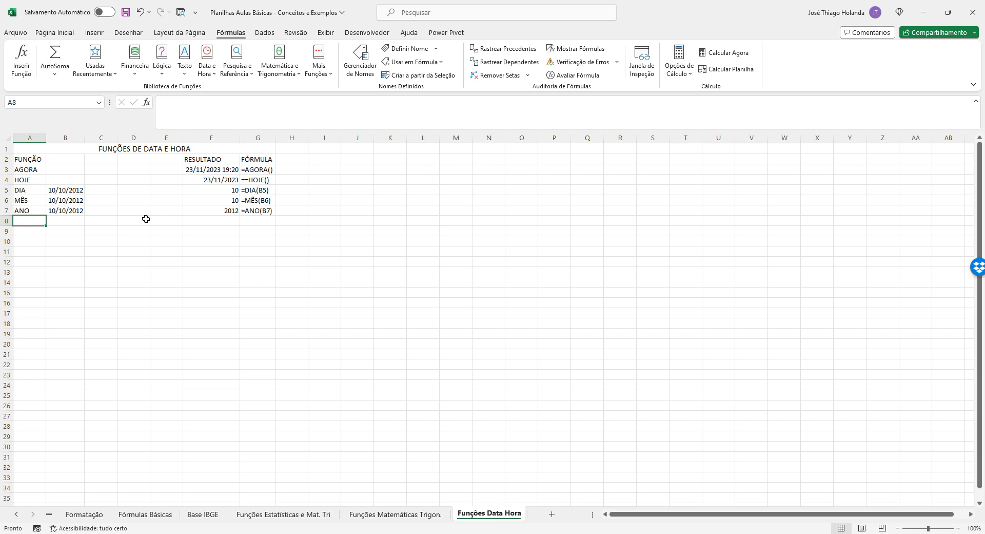
Enter the function labels HORA, MINUTO and SEGUNDO in cells A8 to A10
type("HORA")
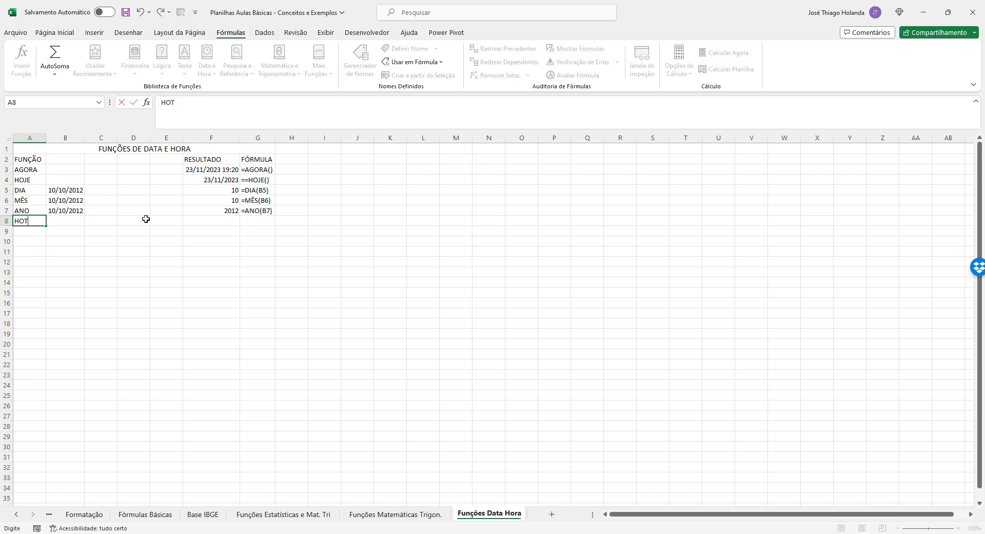
key("Return")
type("MINUTO")
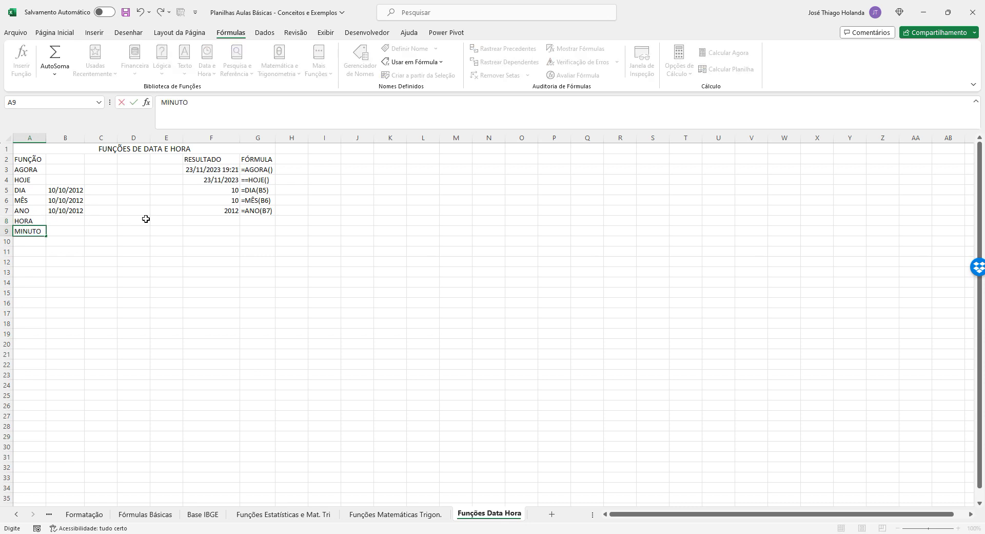
key("Return")
type("SEGUNDO")
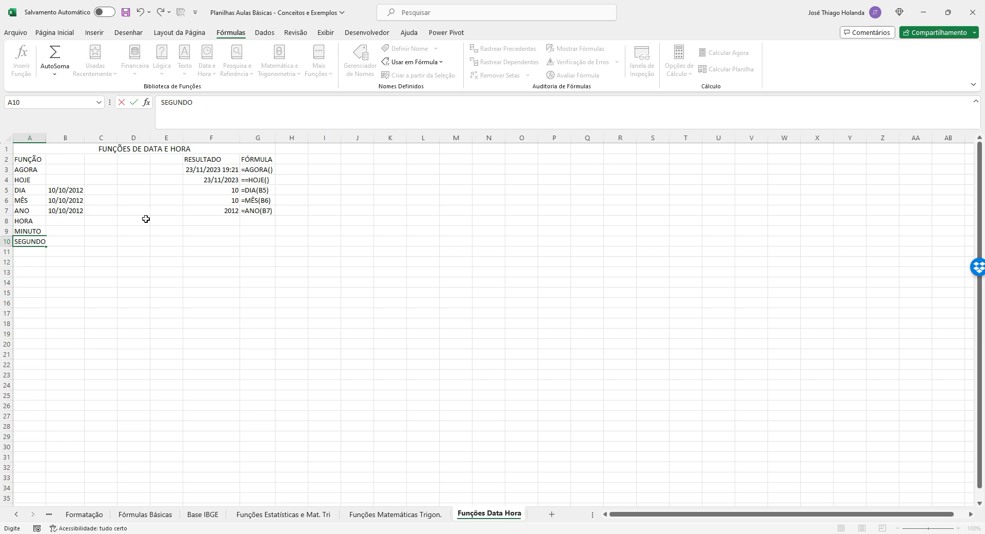
key("Return")
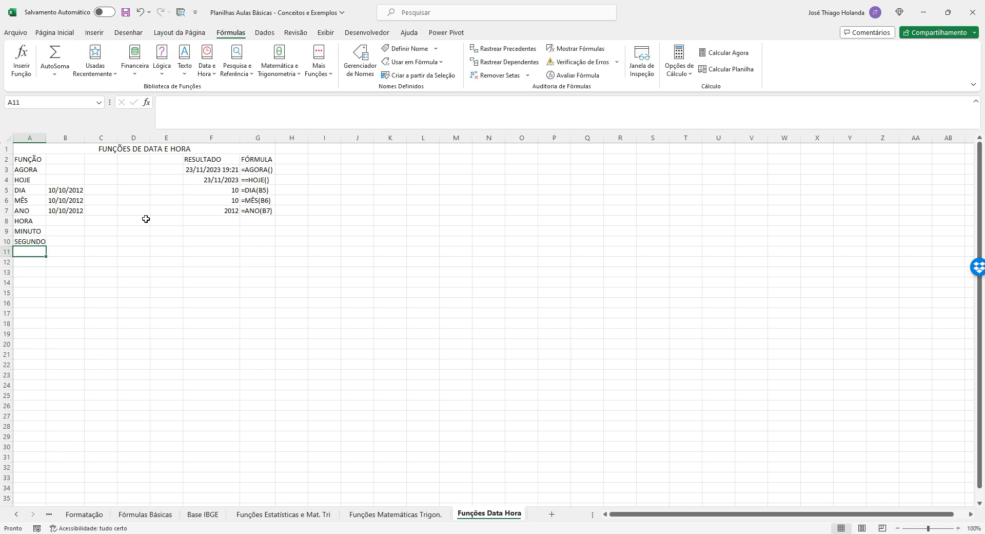
Auto-fit the width of column A and enter the time 10:00:00 in B8 beside HORA
key("Up")
key("Up")
key("Right")
key("Up")
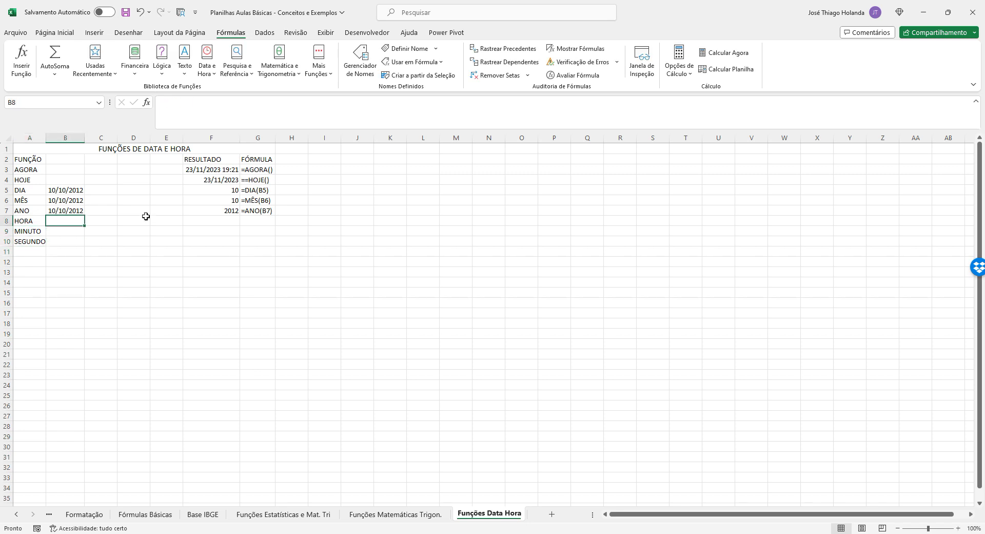
double_click(46, 138)
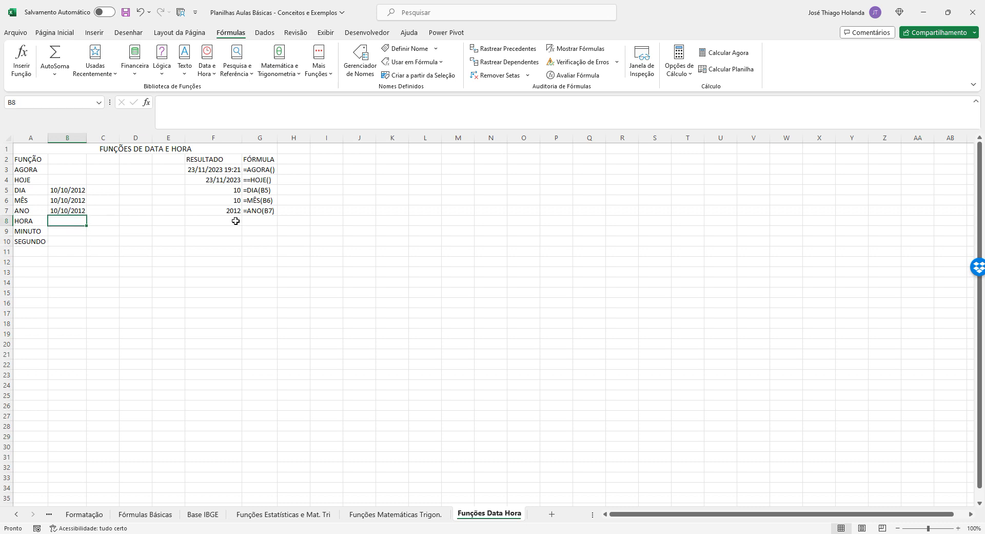
type("10")
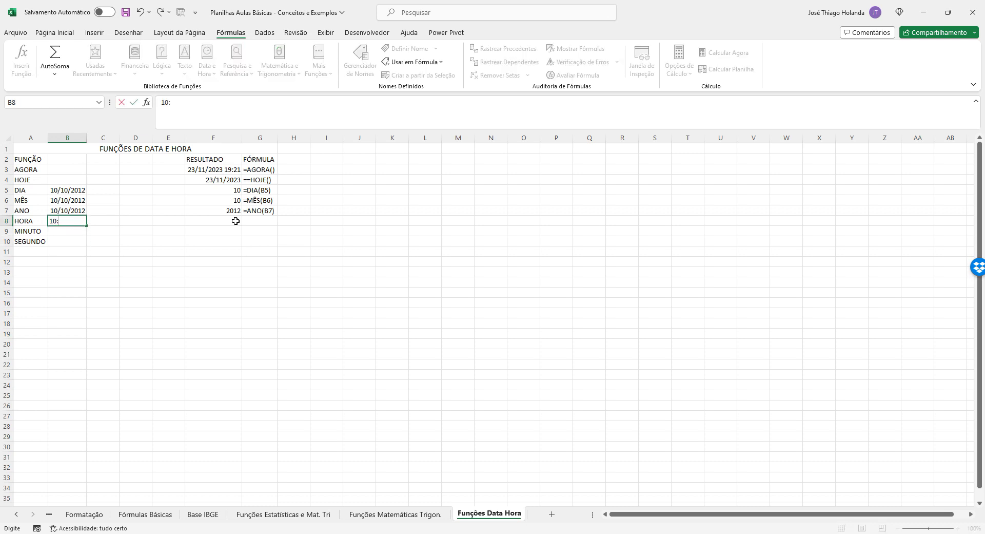
type(":00:00")
key("ctrl+Return")
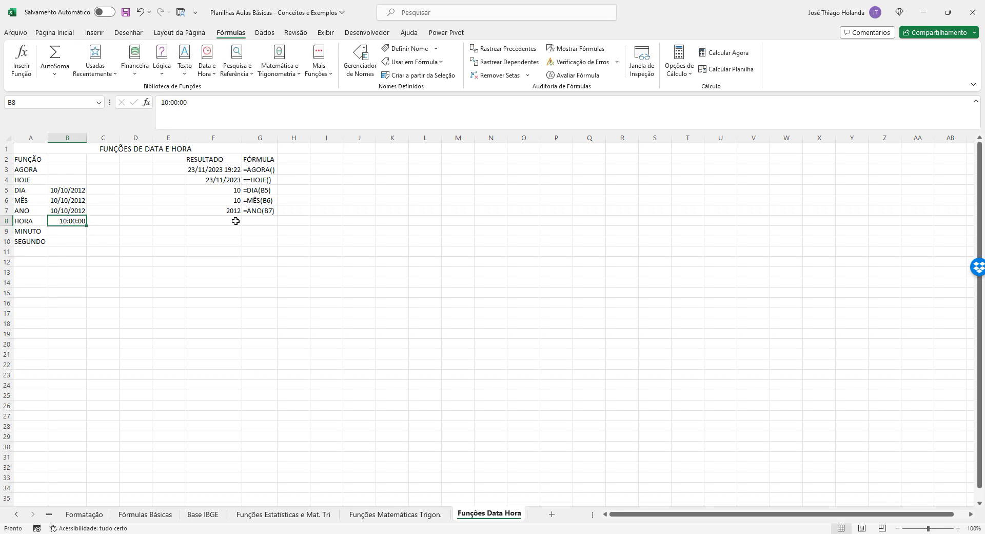
Apply the Hora number format to B8 and fill the time series down through B10
left_click(73, 34)
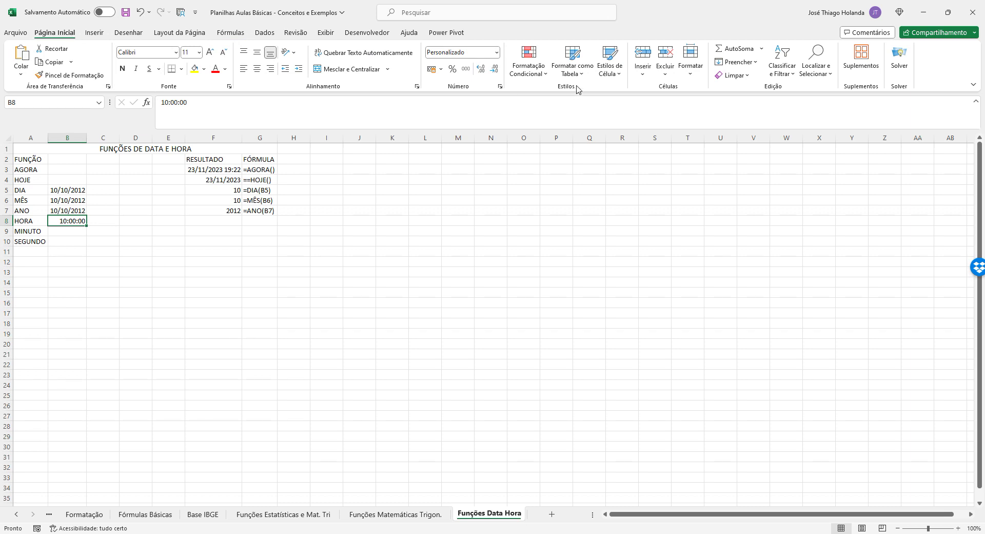
left_click(496, 52)
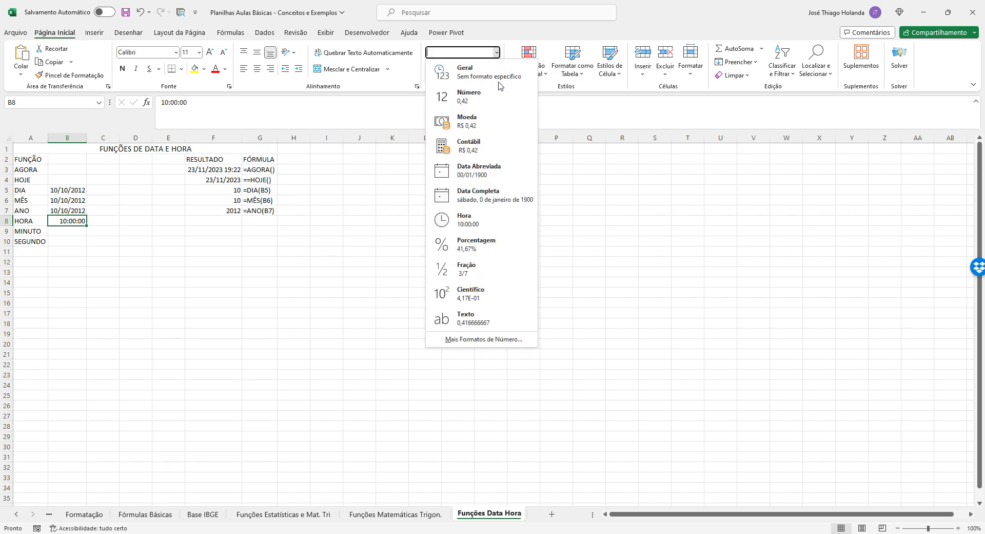
left_click(481, 220)
left_click(91, 263)
left_click(73, 222)
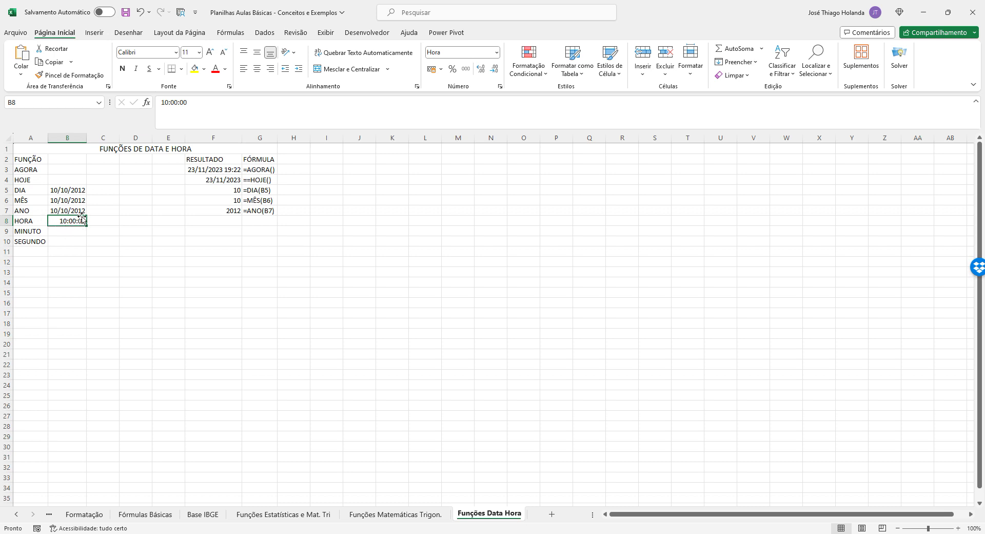
left_click_drag(87, 225, 87, 246)
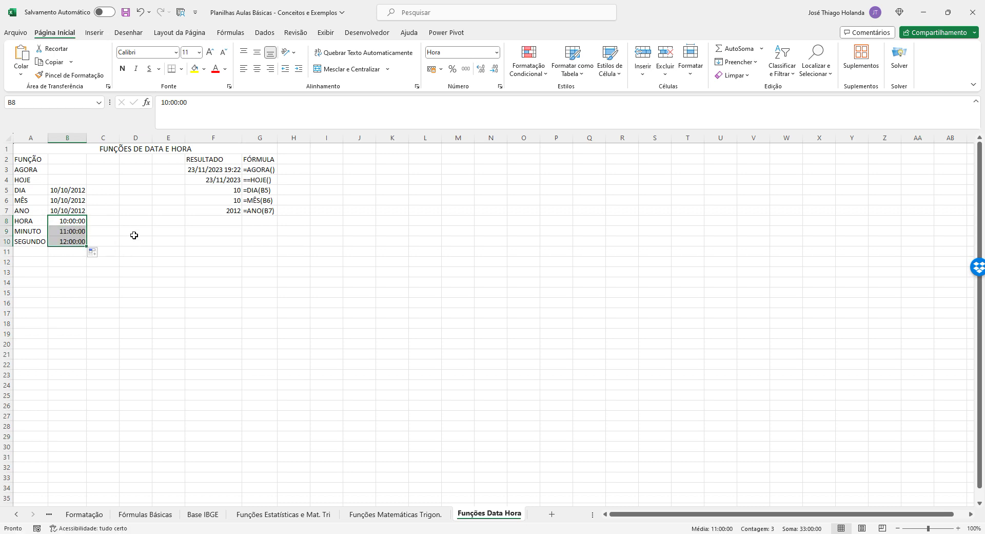
left_click(134, 234)
Enter the formula =HORA(B8) in F8 to extract the hour from the time in B8
left_click(222, 219)
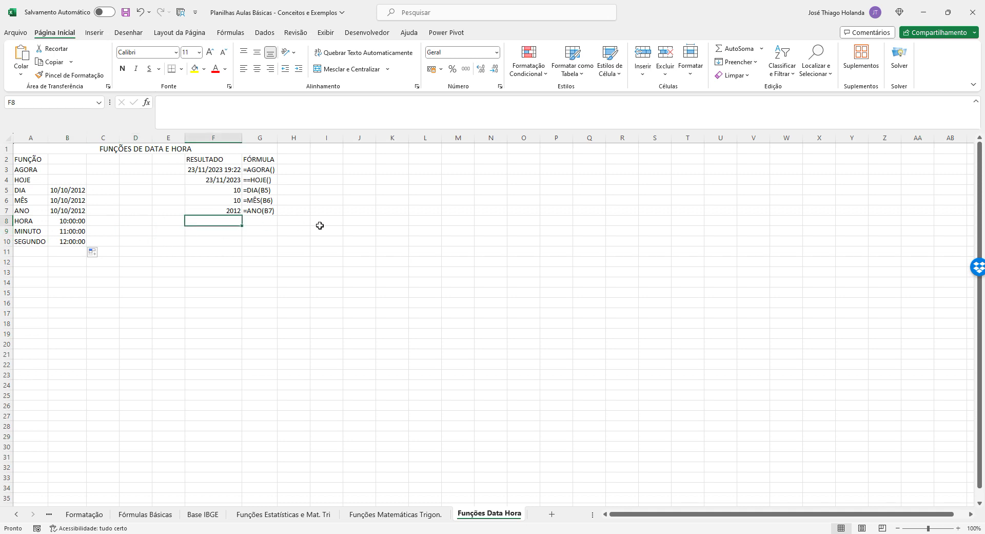
type("=HO")
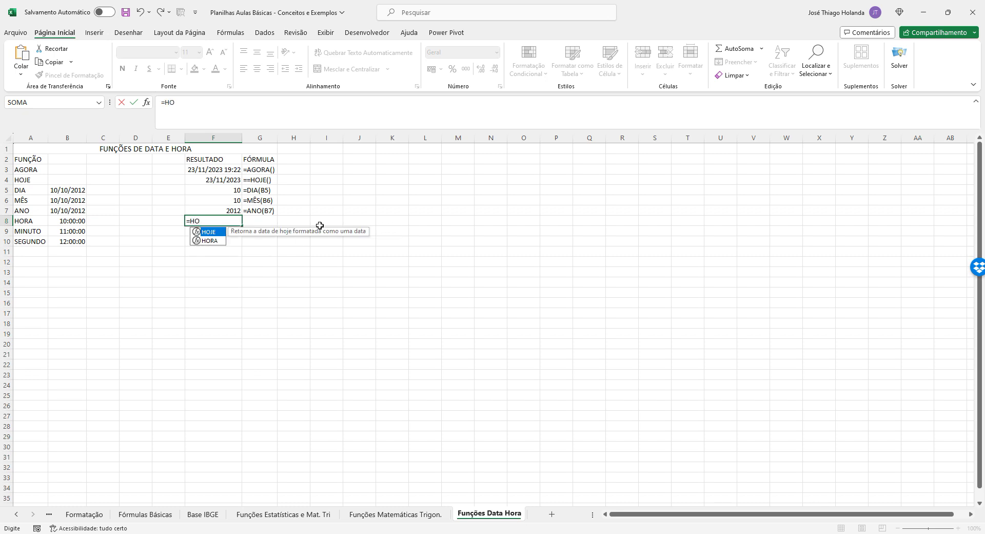
key("BackSpace")
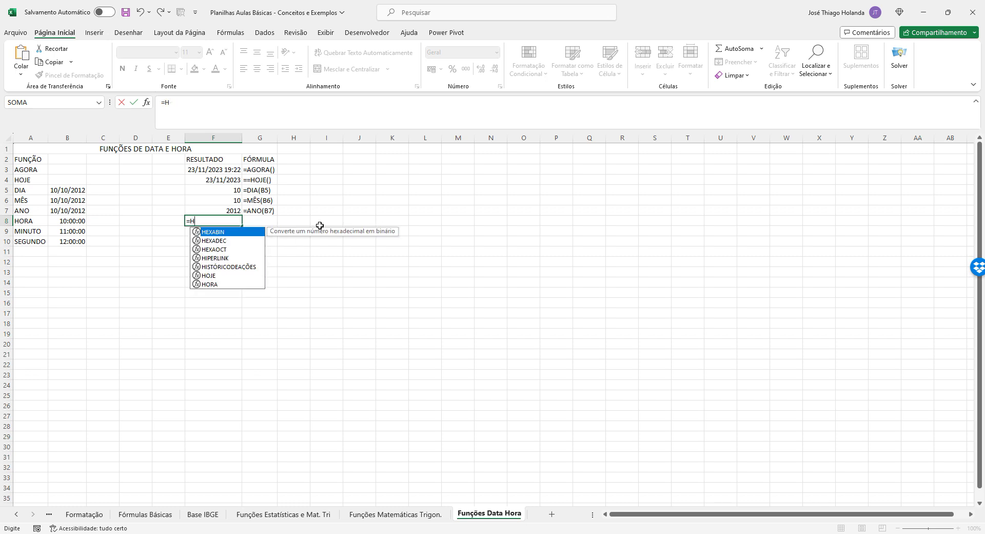
type("O")
key("Down")
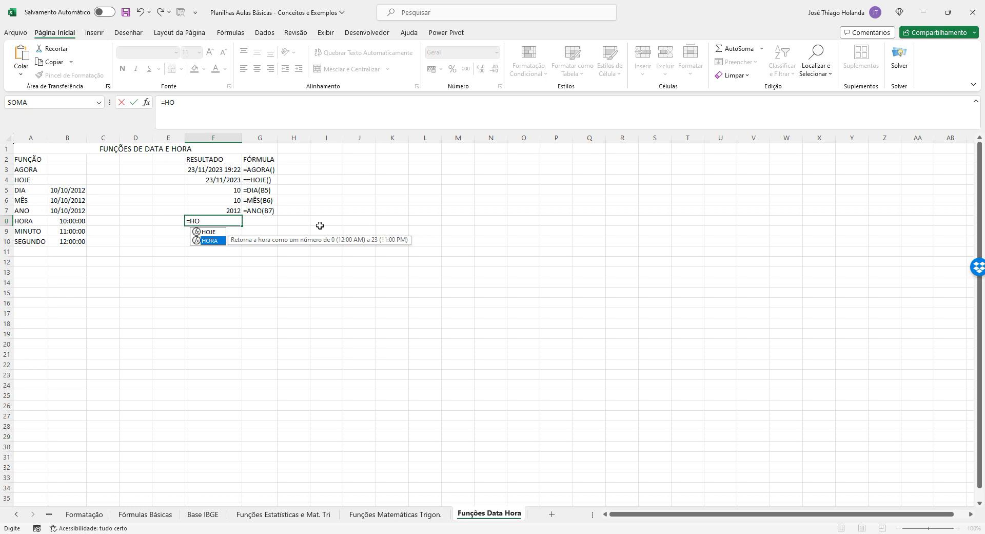
key("Tab")
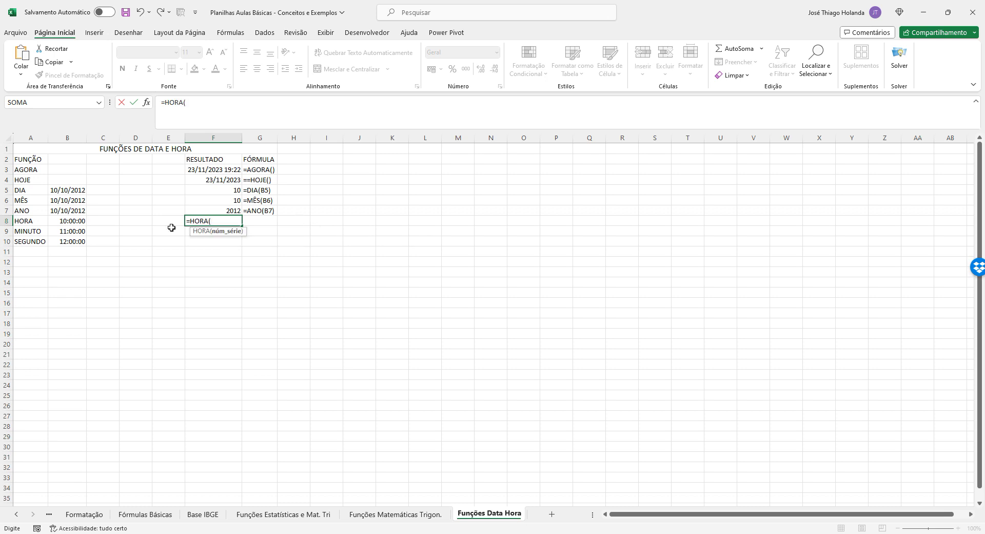
left_click(61, 222)
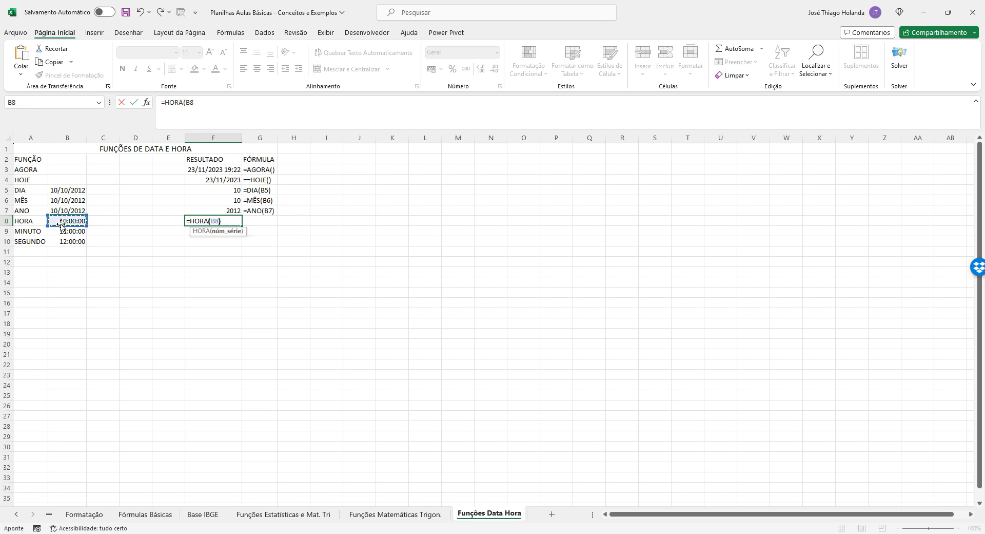
key("Return")
key("Up")
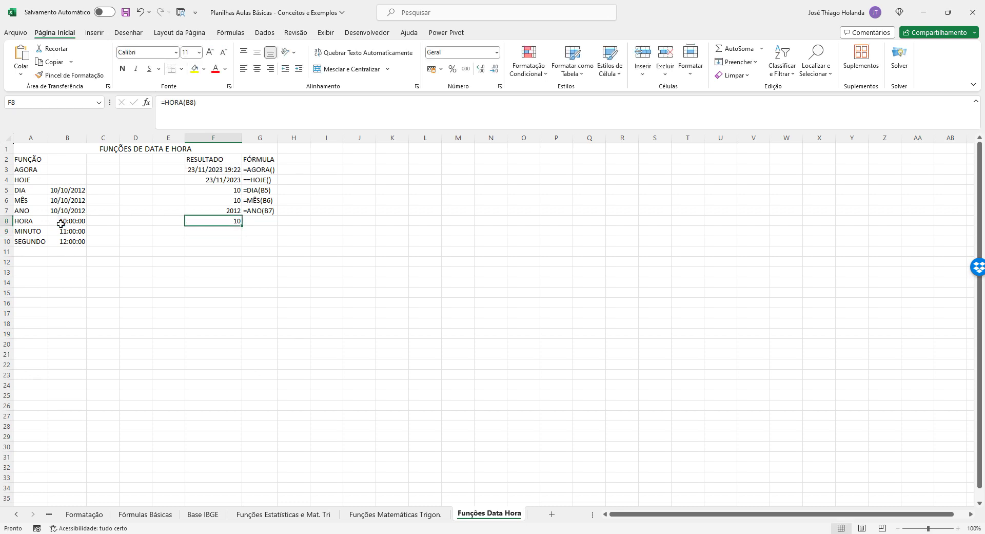
Copy the formula from F8 into G8 as the text =HORA(B8)
left_click_drag(243, 102, 160, 103)
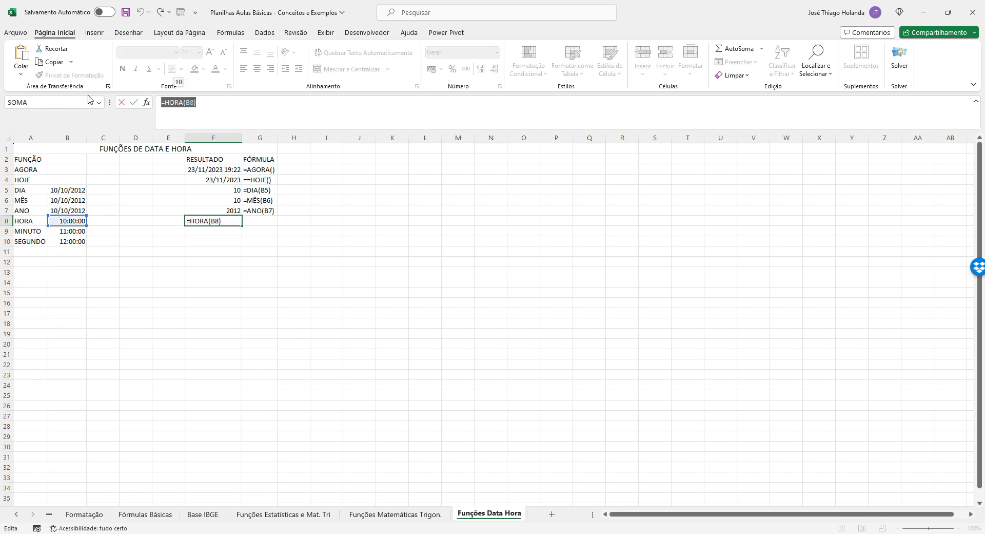
key("ctrl+c")
key("Escape")
key("Right")
type("'")
key("ctrl+v")
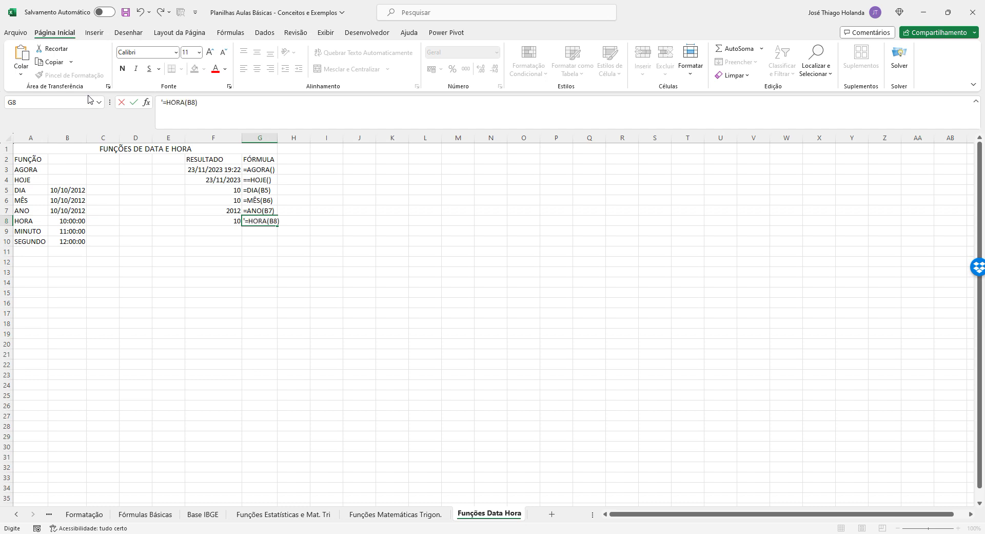
key("Return")
Enter the formula =MINUTO(B9) in F9 to extract the minutes from the time in B9
key("Left")
key("Left")
key("Left")
key("Left")
key("Left")
key("Left")
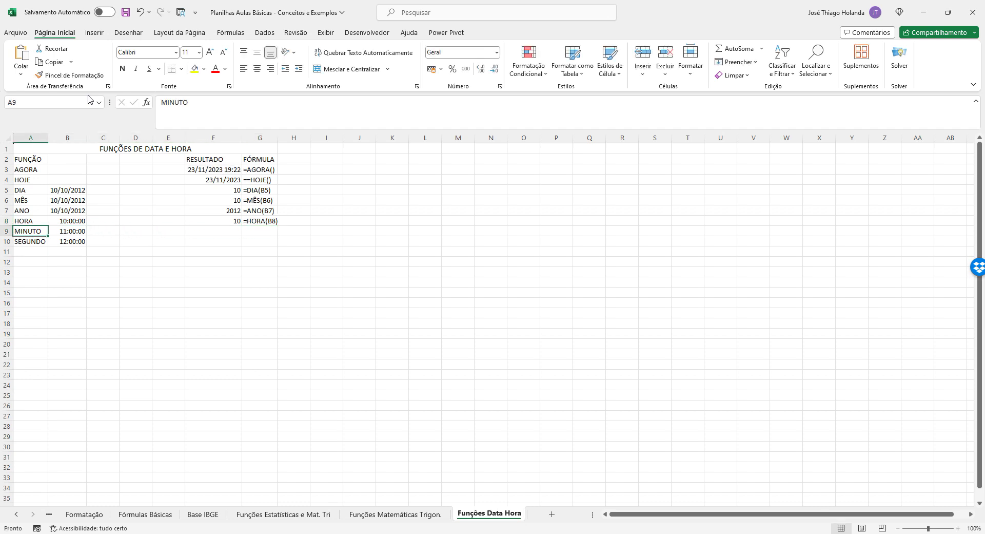
key("Right")
key("Right")
key("Right")
key("Right")
key("Right")
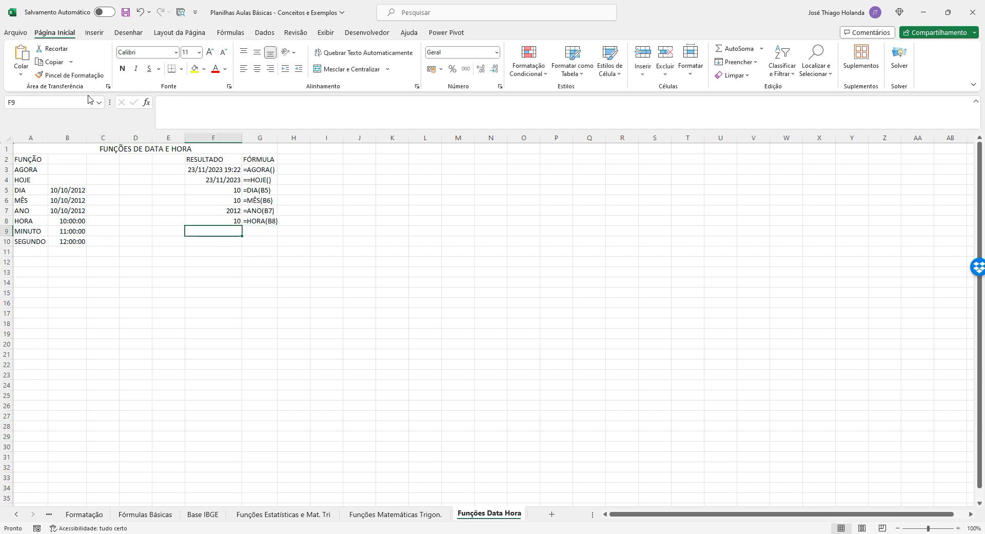
type("=MI")
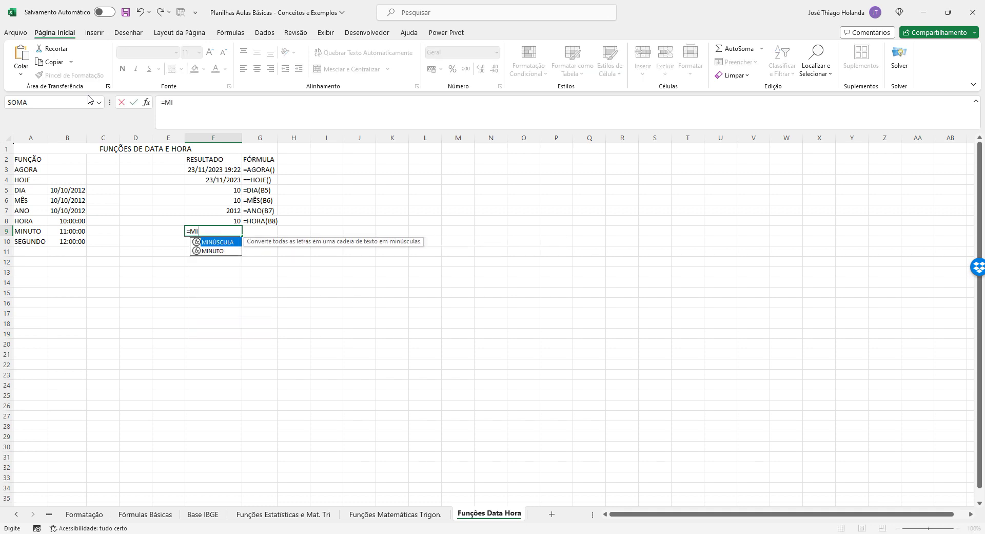
key("Down")
key("Tab")
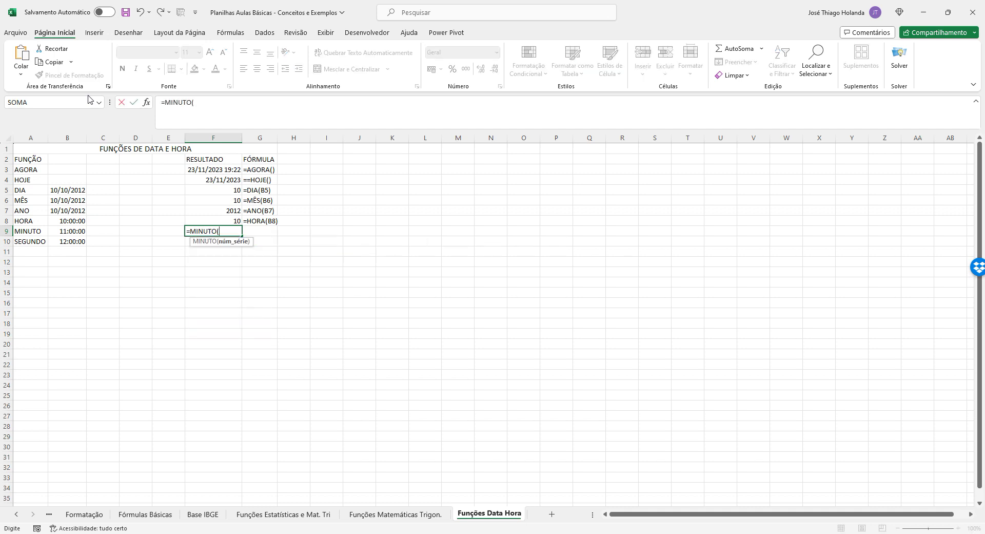
left_click(70, 231)
key("ctrl+Return")
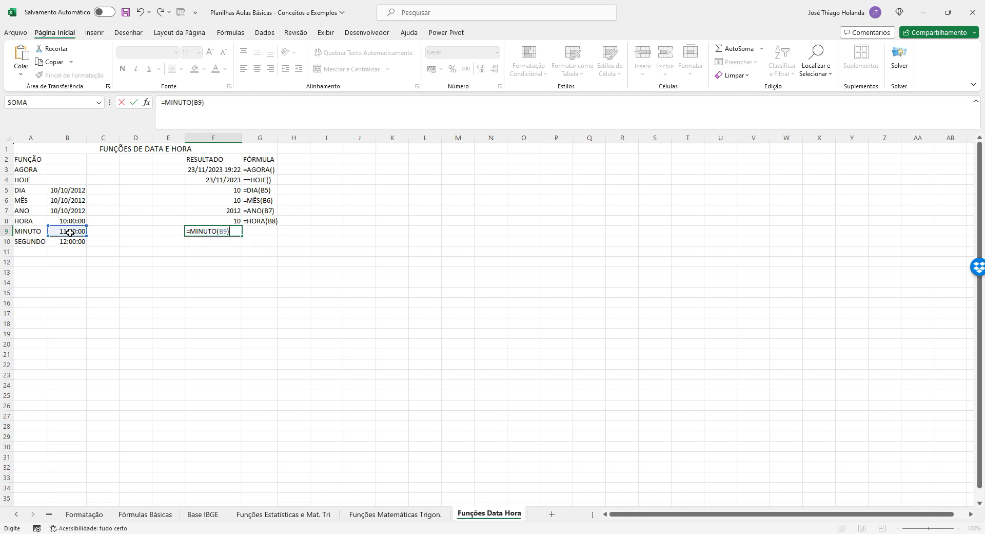
Copy the formula from F9 into G9 as the text =MINUTO(B9)
left_click(242, 102)
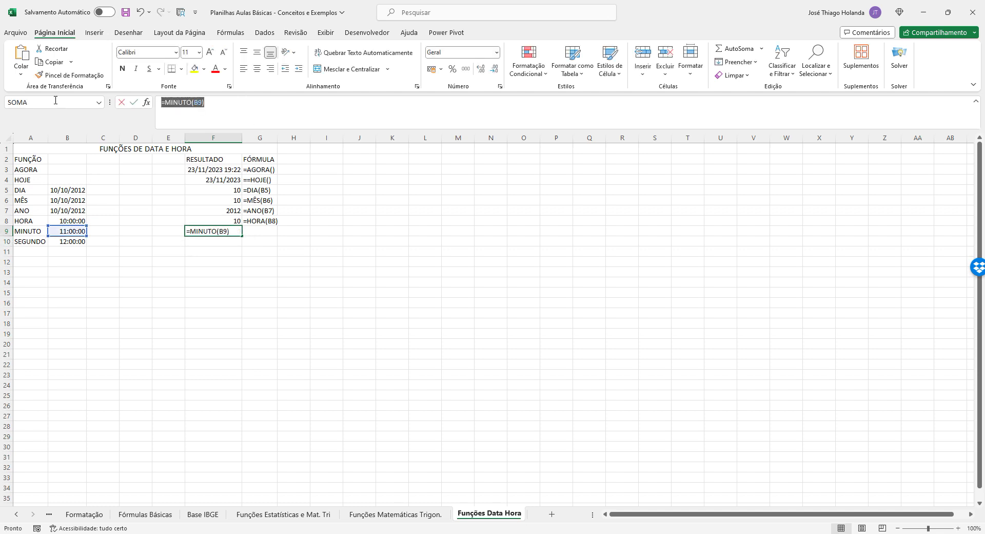
key("Return")
key("Up")
key("Right")
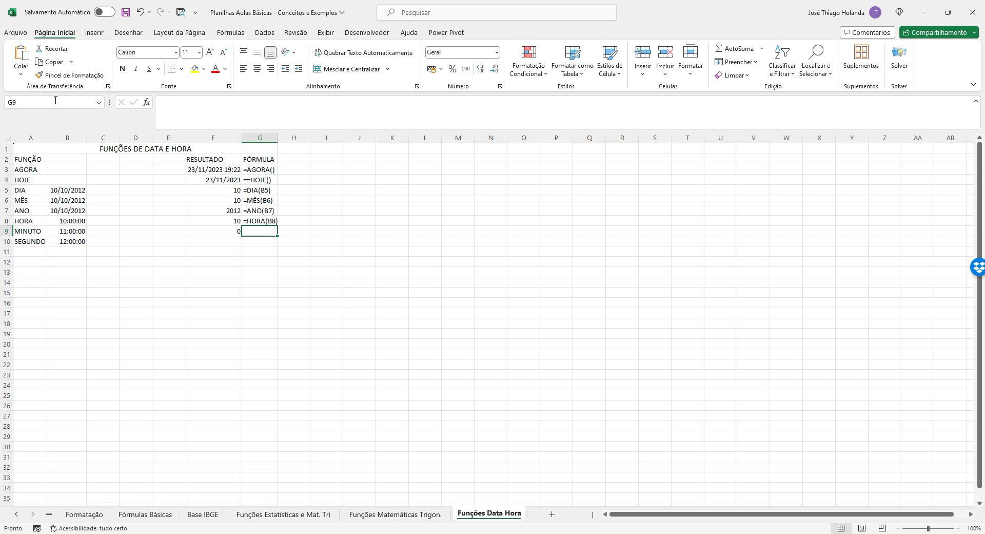
type("'")
key("ctrl+v")
key("Return")
Enter the formula =SEGUNDO(B10) in F10 to extract the seconds from the time in B10
key("Left")
key("Left")
key("Left")
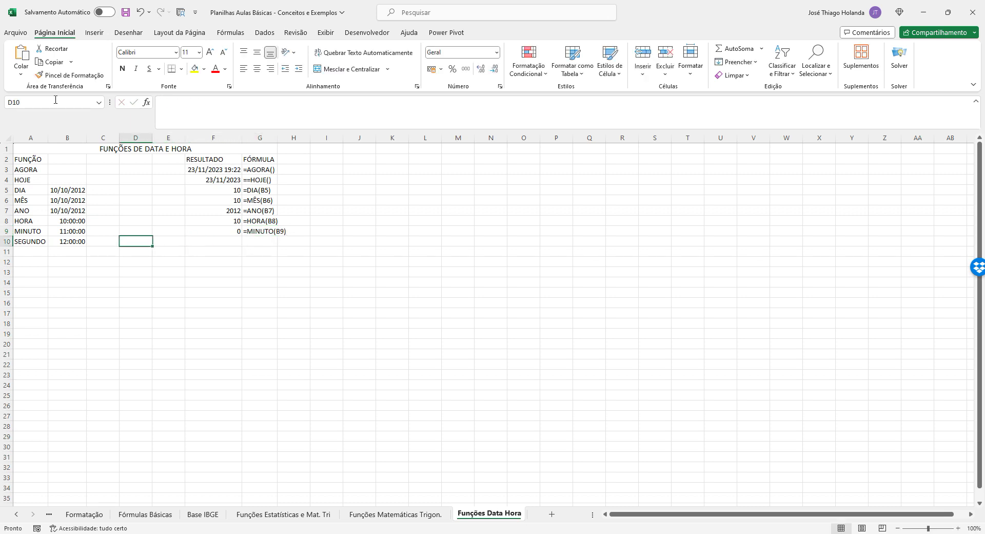
key("Left")
key("Right")
key("Right")
key("Right")
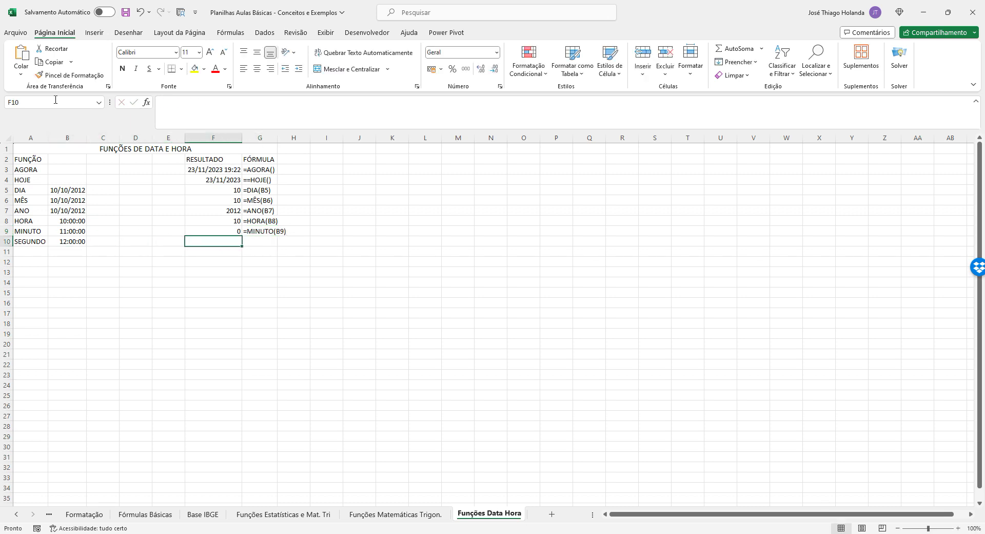
type("=SEG")
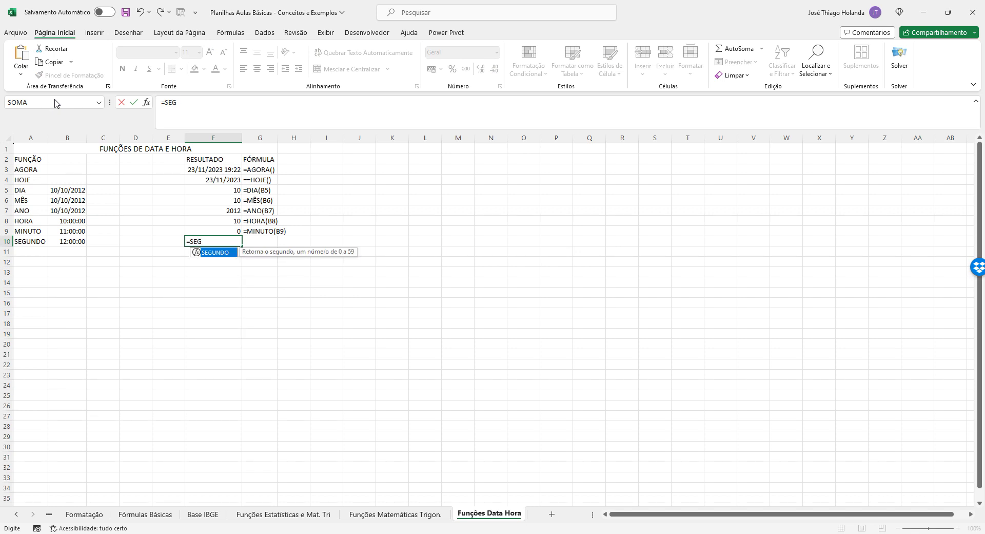
type("UN")
key("Tab")
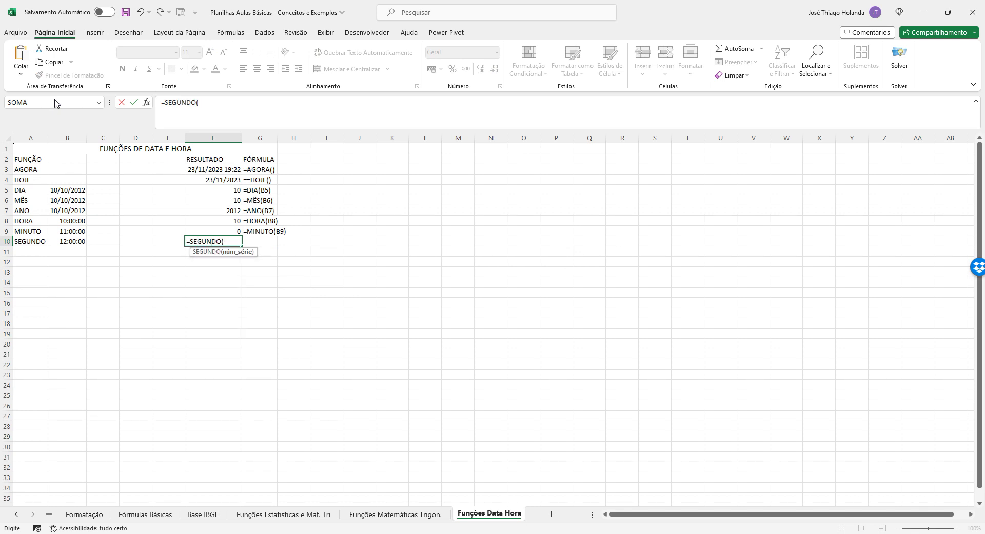
left_click(72, 242)
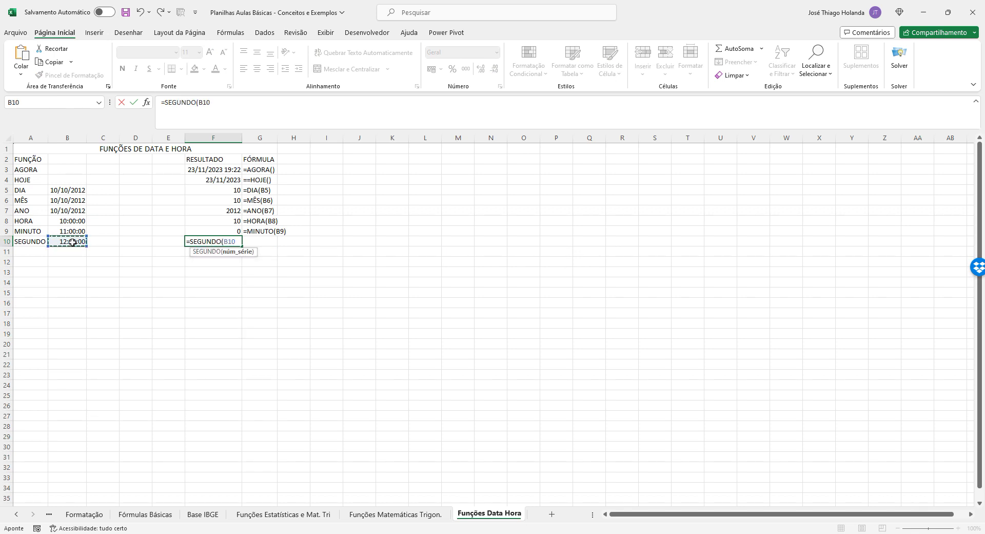
key("ctrl+Return")
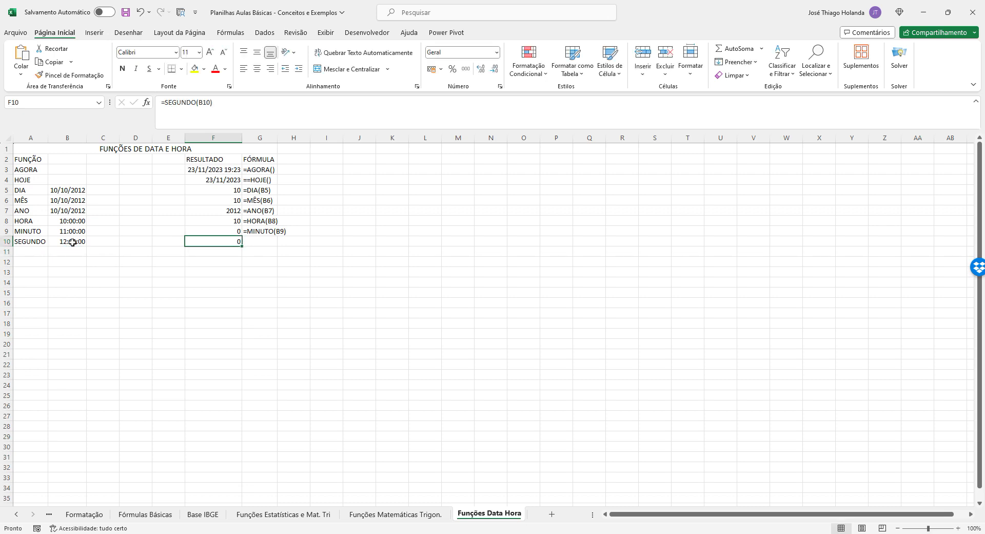
Copy the formula from F10 into G10 as the text =SEGUNDO(B10), and return to cell F10
left_click_drag(235, 109, 103, 106)
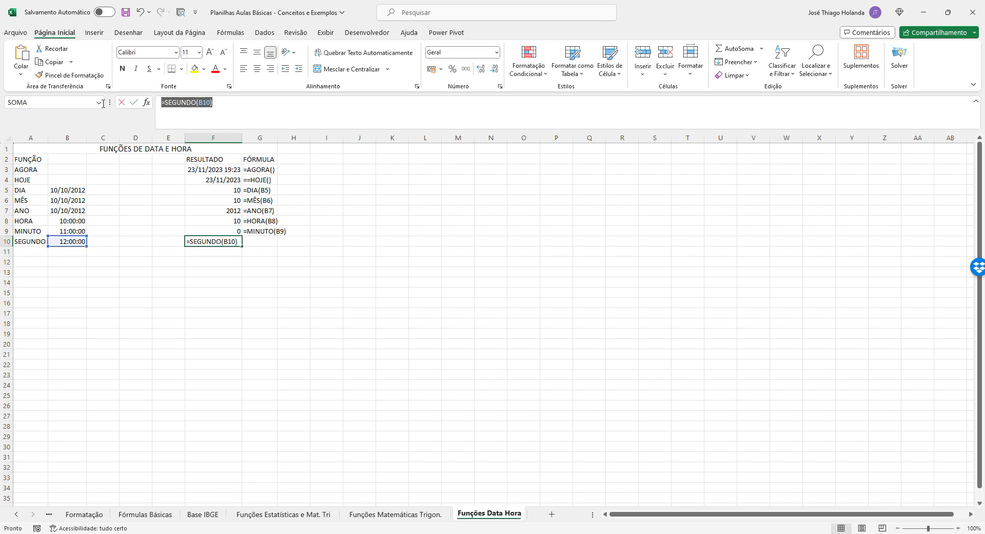
key("Escape")
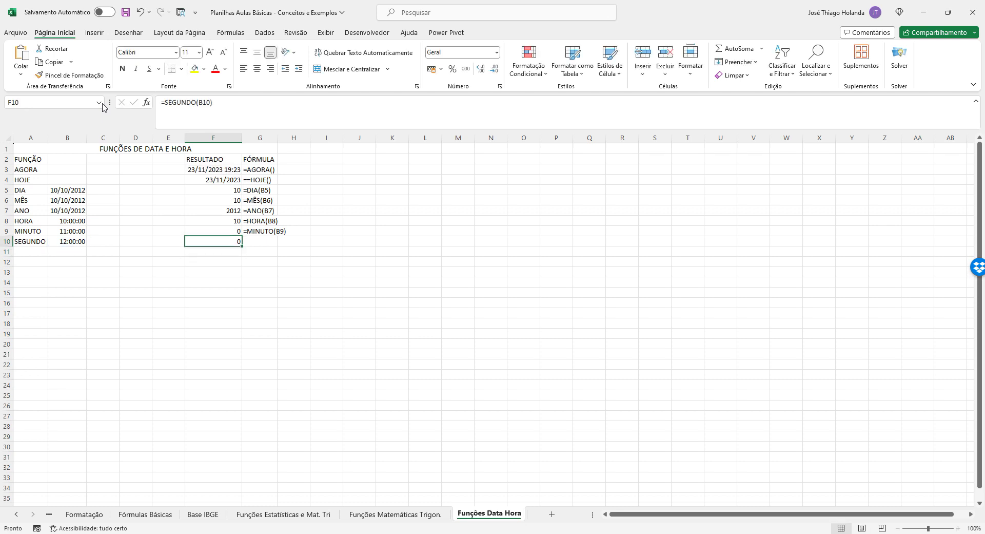
key("Right")
type("'")
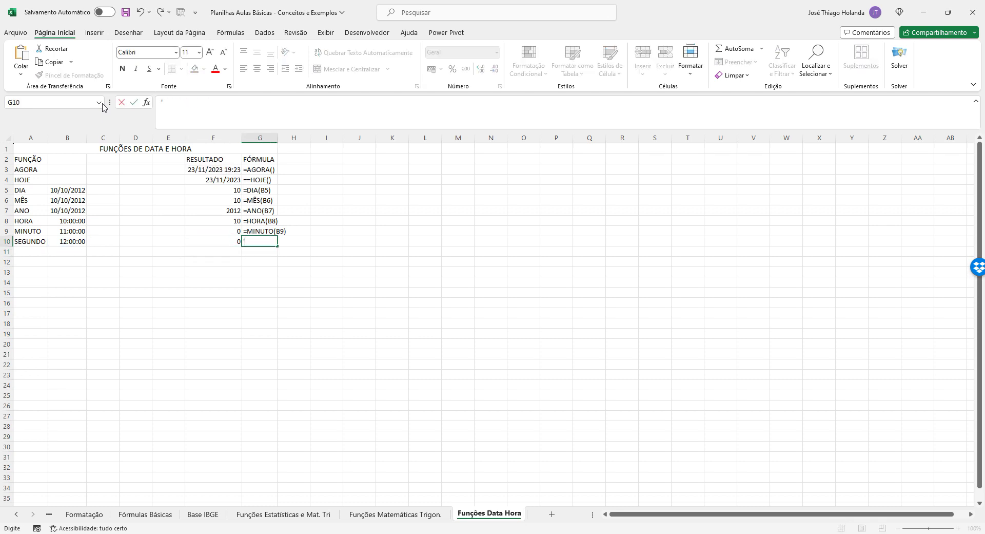
key("ctrl+v")
key("Return")
key("Up")
key("Left")
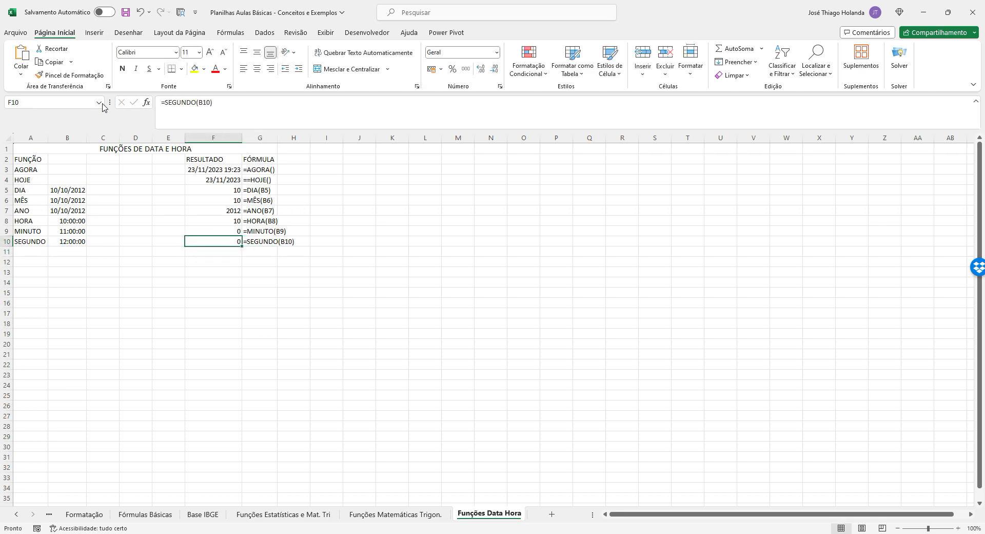
Set the MINUTO example time in cell B9 to 11:10:00
key("Up")
key("Left")
key("Left")
key("Left")
key("Left")
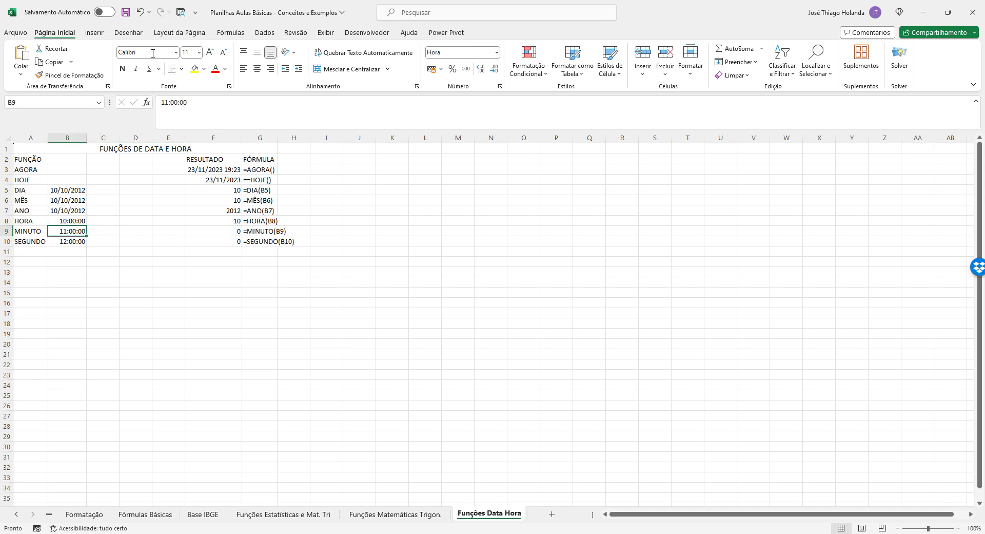
double_click(173, 102)
type("1")
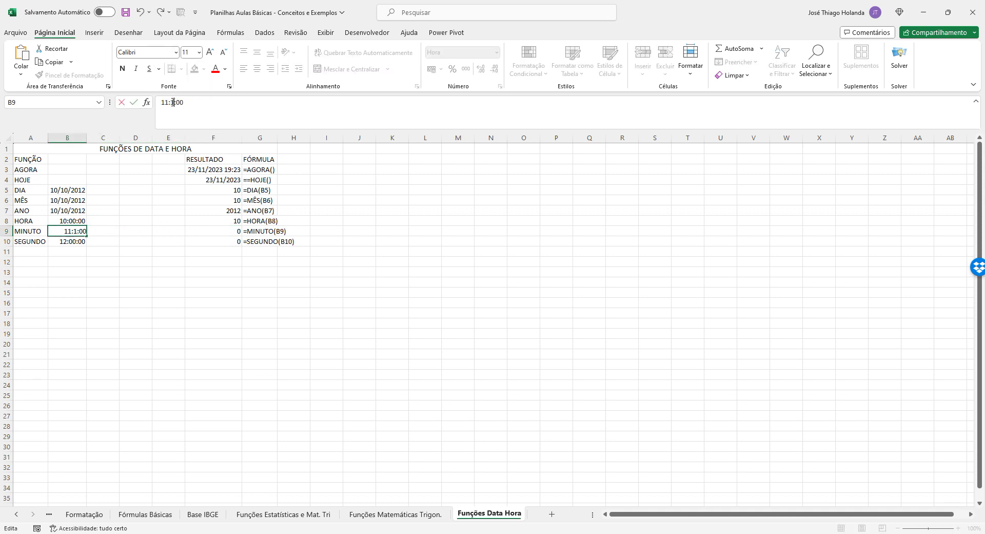
key("Return")
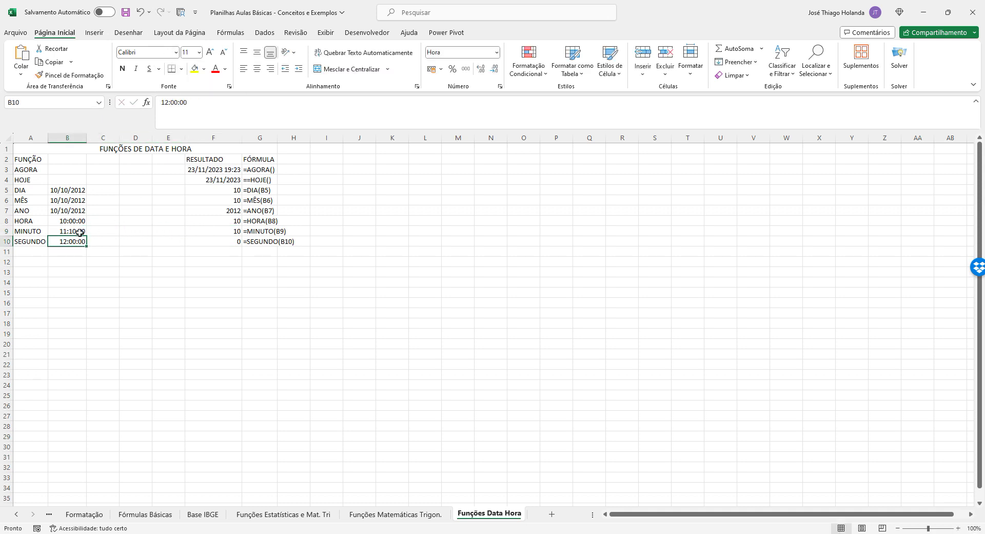
Set the MINUTO example time in cell B9 to 11:20:00
key("Up")
double_click(174, 100)
type("2")
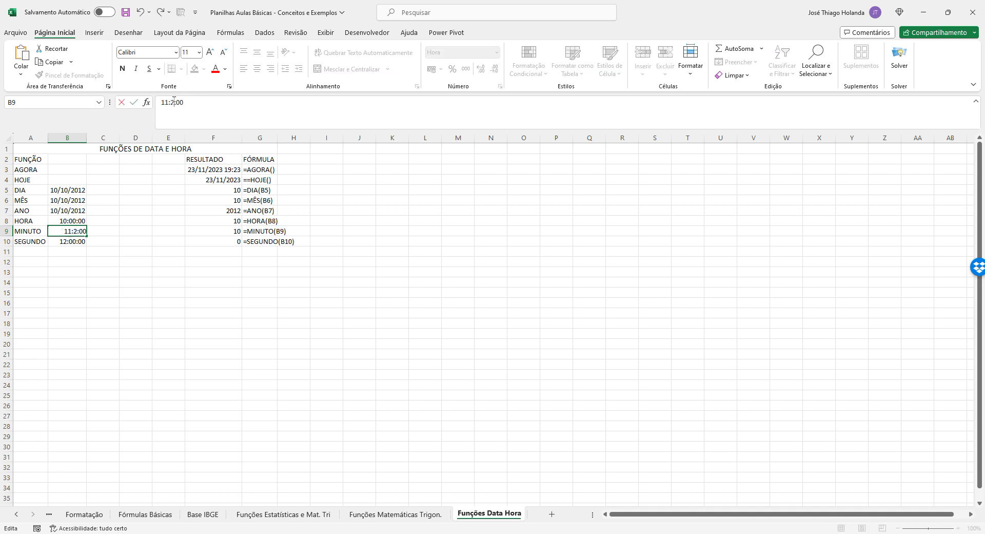
key("Return")
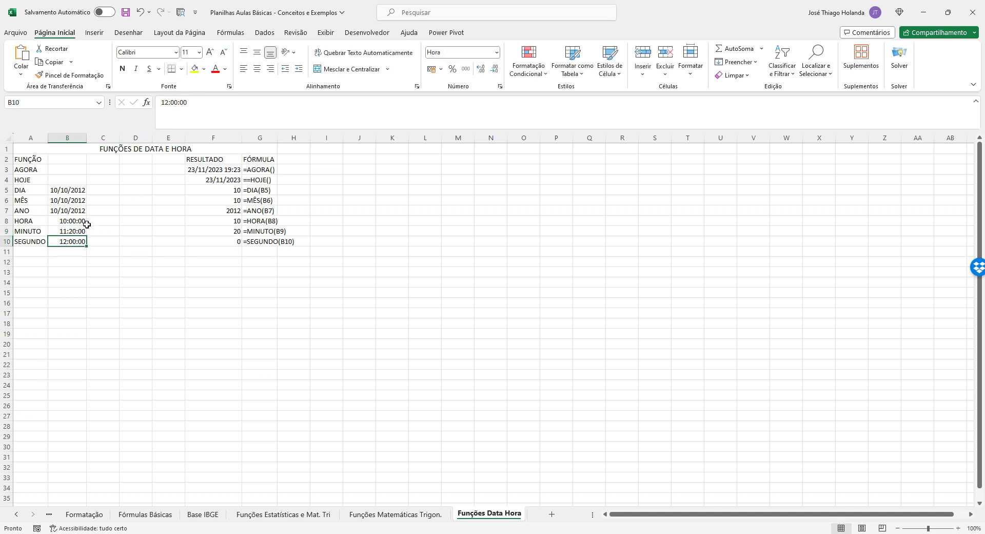
Set the SEGUNDO example time in cell B10 to 12:30:35 and auto-fit the width of column G
double_click(173, 103)
type("30")
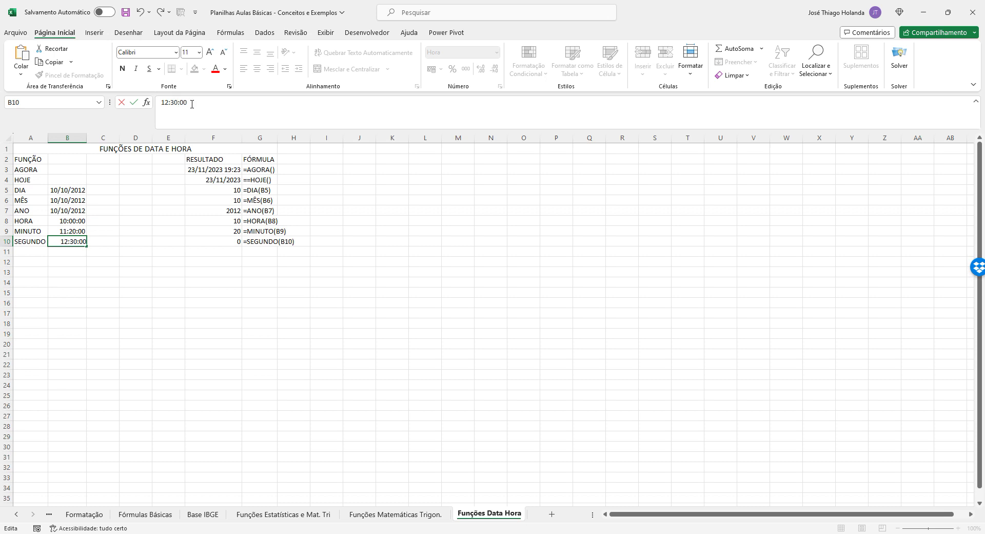
double_click(184, 103)
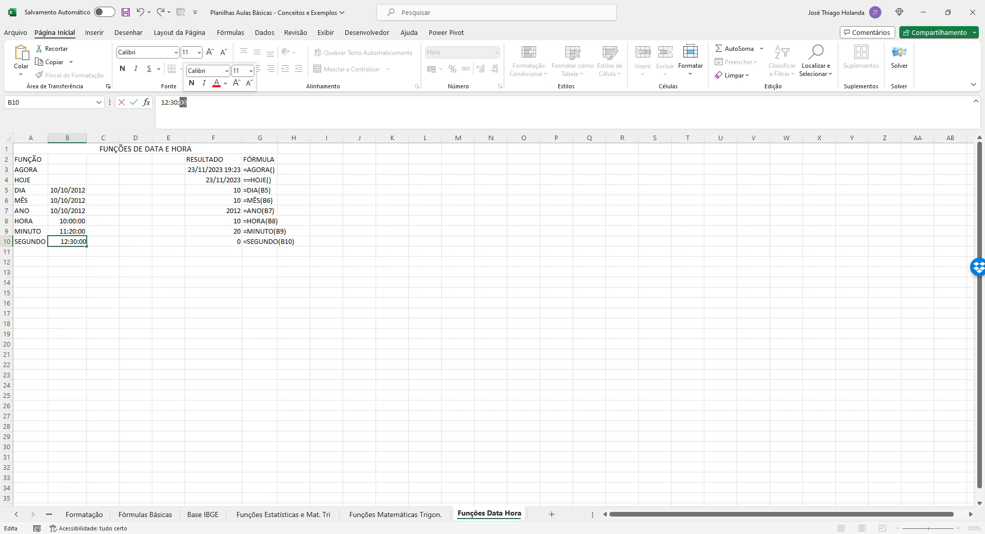
type("35")
key("Return")
left_click(372, 209)
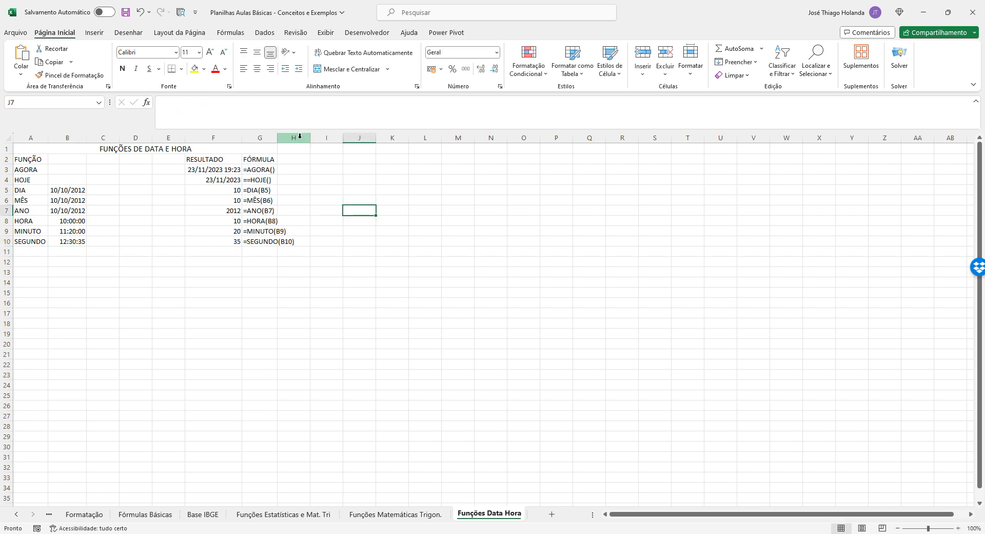
double_click(277, 137)
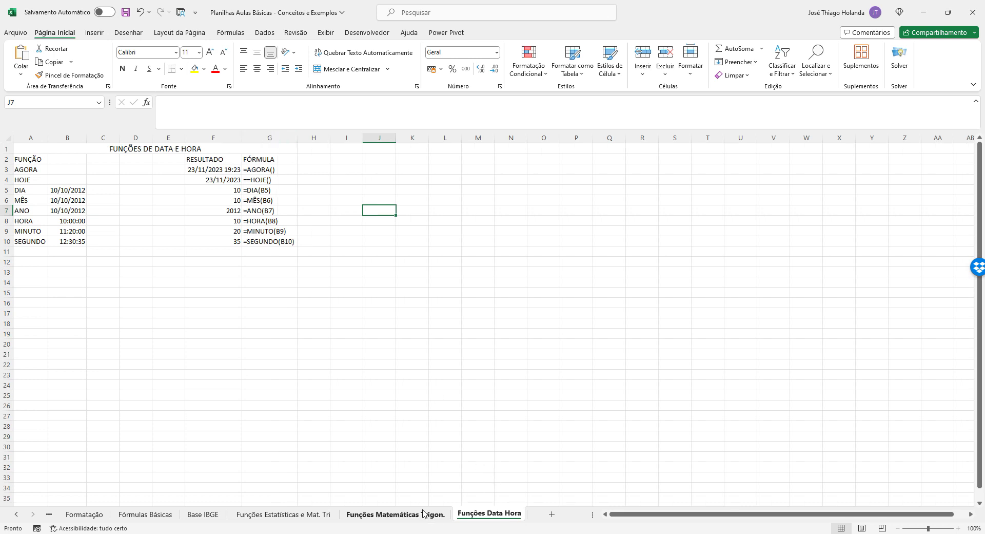
View the Funções Matemáticas Trigon. and Funções Estatísticas e Mat. Tri sheets
left_click(390, 513)
left_click(279, 518)
left_click(304, 362)
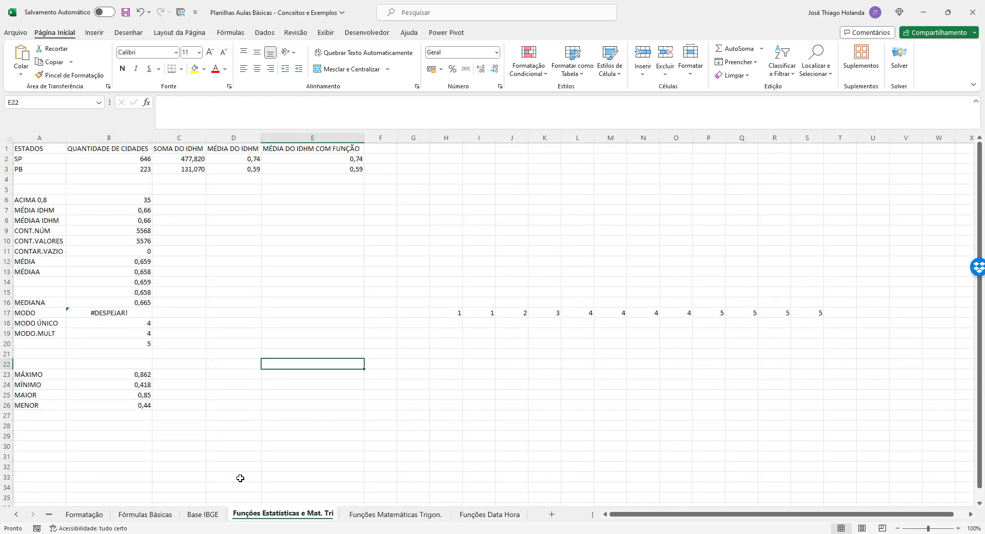
left_click(394, 514)
left_click(309, 515)
left_click(315, 278)
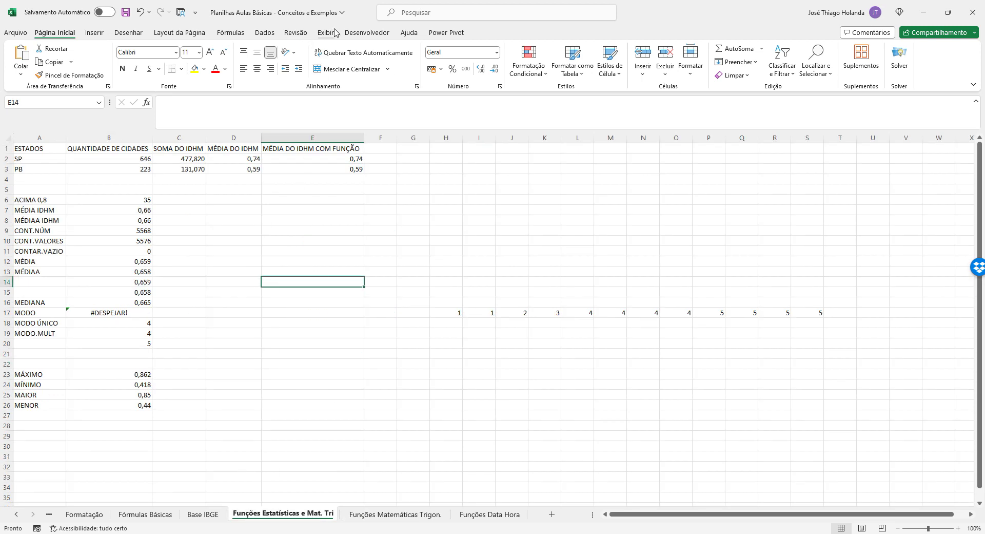
Look through the recently used, financial and logical functions in the function library, including the description of SE
left_click(230, 32)
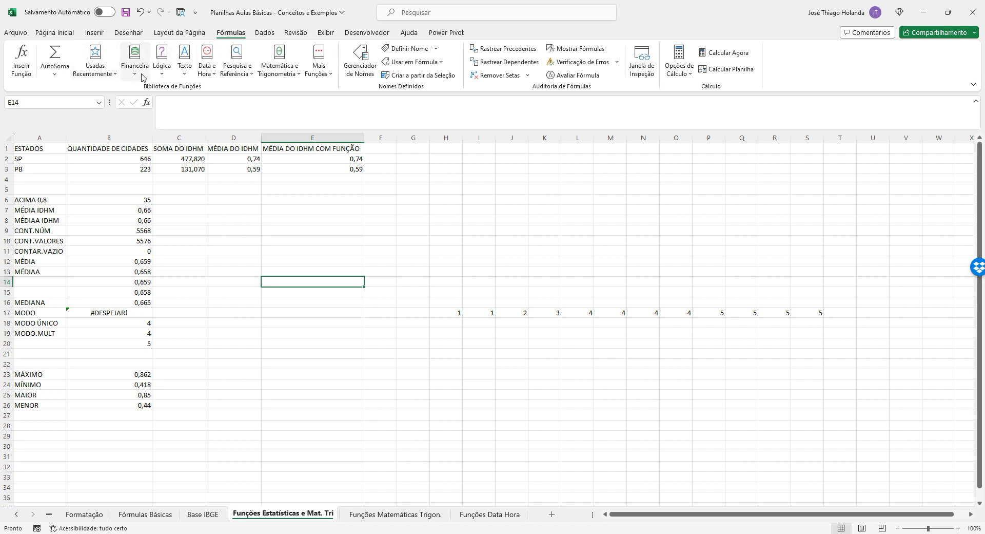
left_click(111, 75)
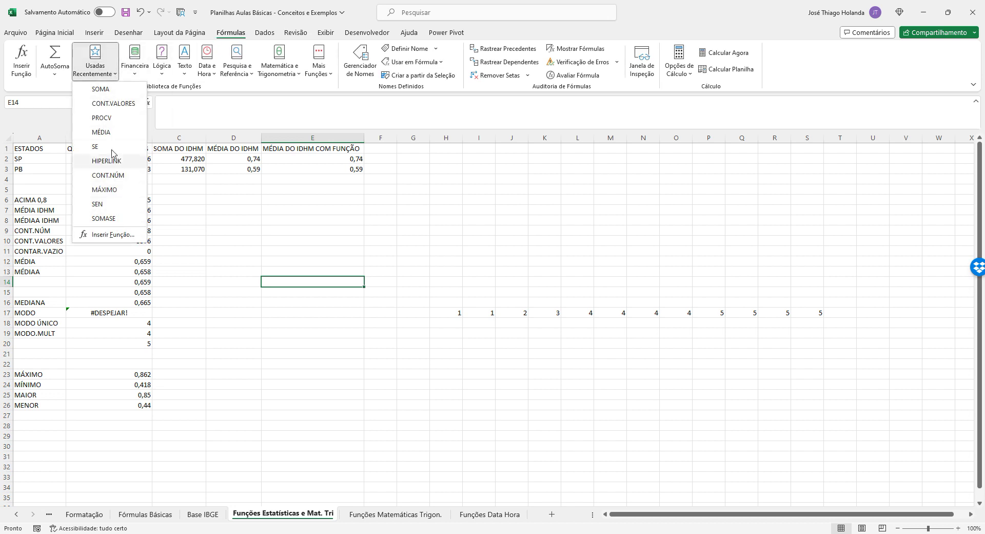
left_click(142, 78)
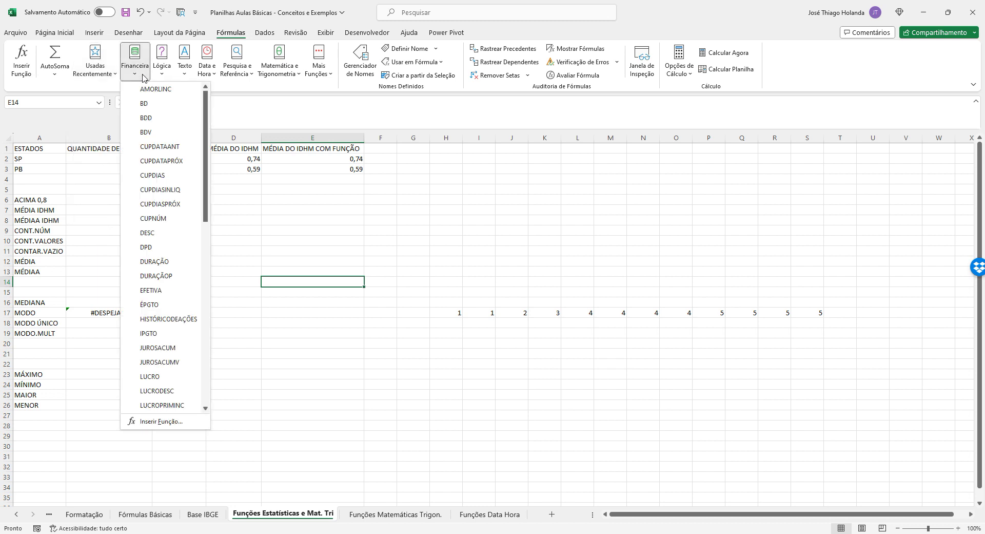
scroll(154, 249, "down", 5)
scroll(153, 248, "up", 5)
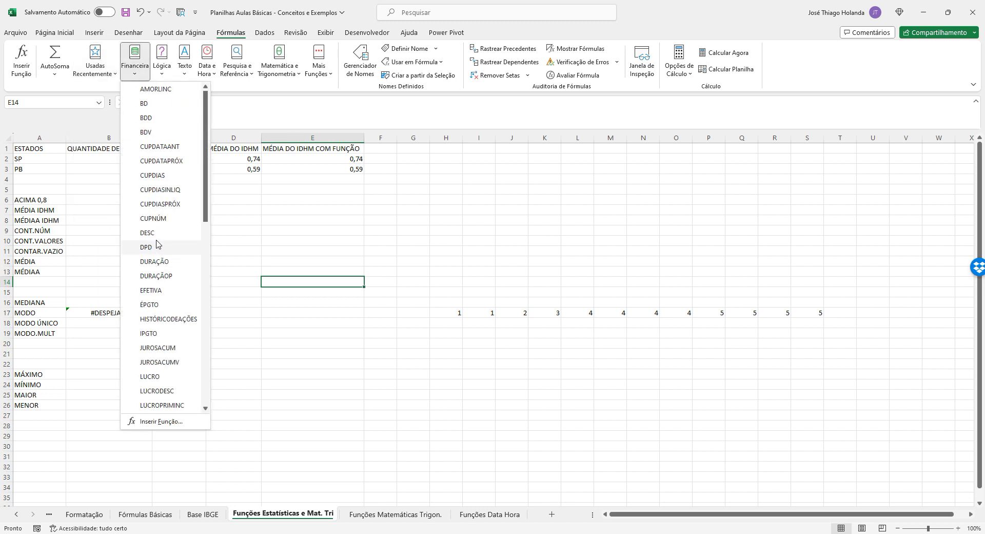
left_click(166, 78)
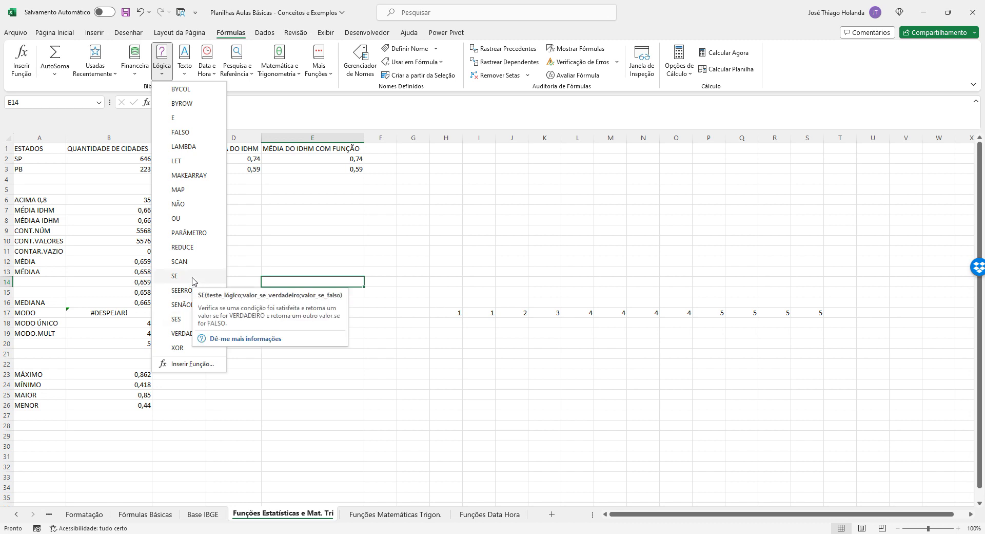
left_click(292, 256)
Review the column B formulas on the Funções Estatísticas e Mat. Tri sheet and the examples on Funções Matemáticas Trigon
left_click(203, 514)
left_click(283, 513)
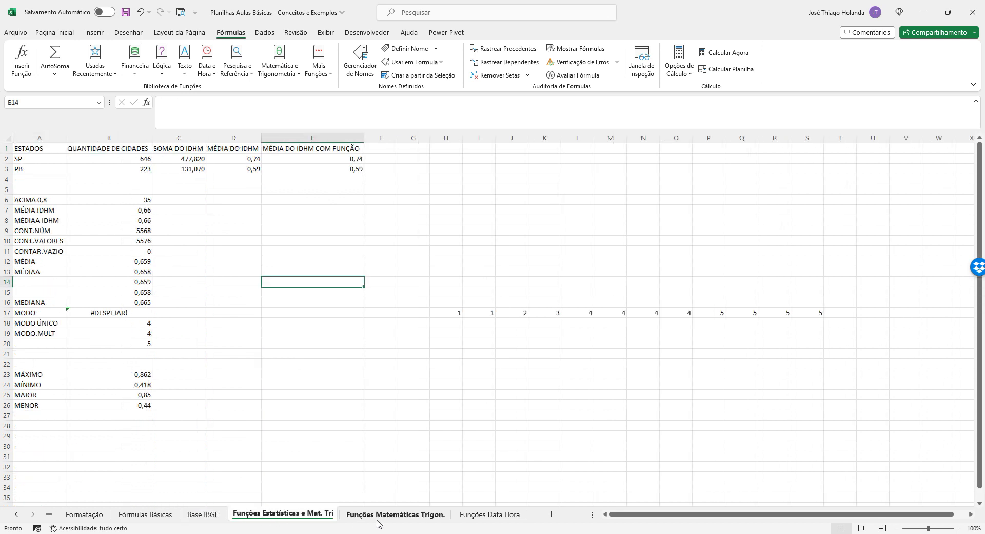
left_click(129, 282)
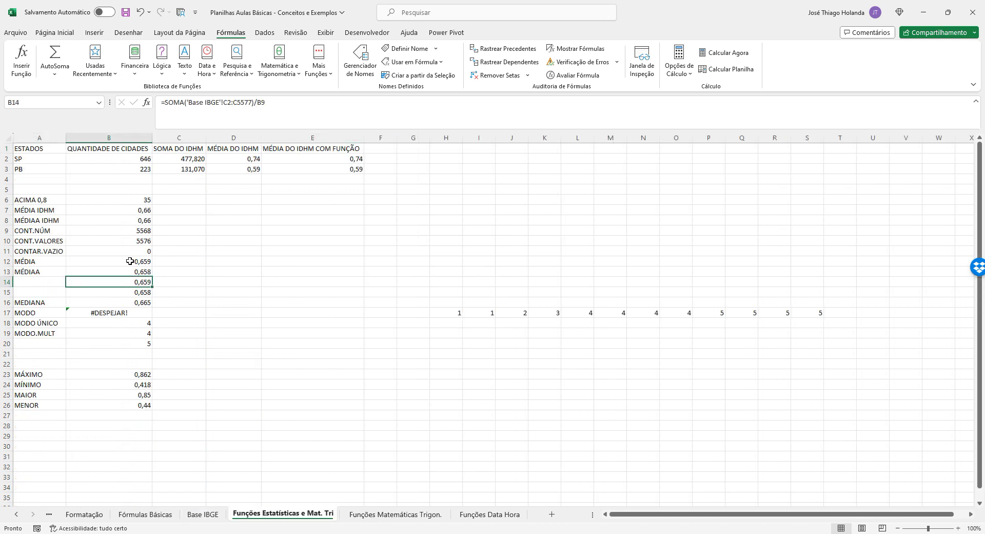
left_click(129, 261)
left_click(123, 229)
left_click(122, 222)
left_click(113, 374)
left_click(140, 415)
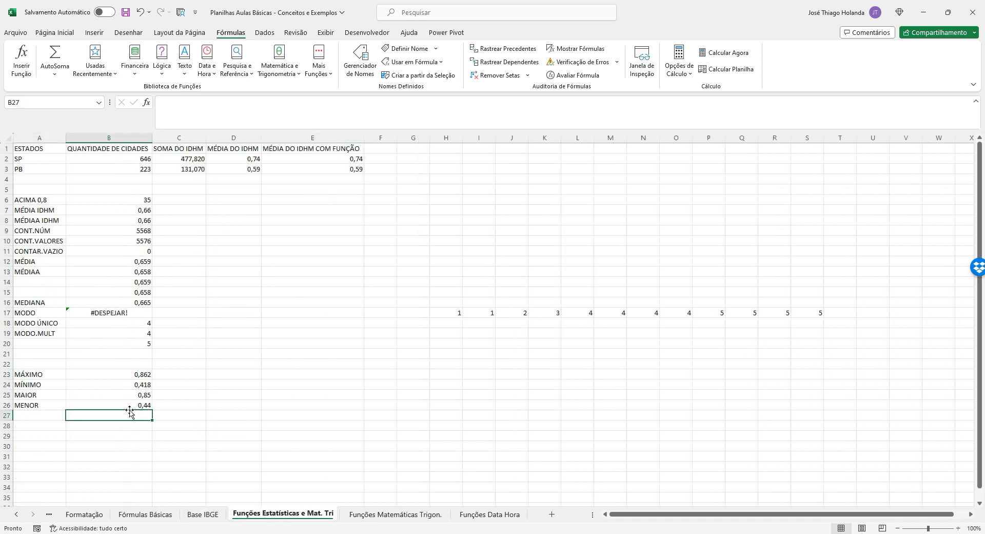
left_click(123, 401)
left_click(408, 514)
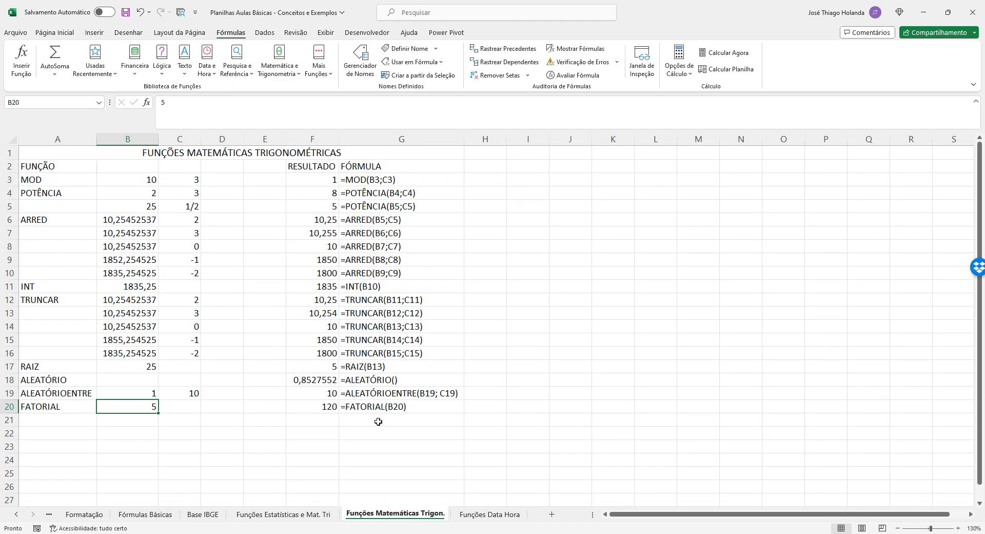
Add two new worksheets after the Funções Data Hora sheet
left_click(493, 514)
left_click(554, 515)
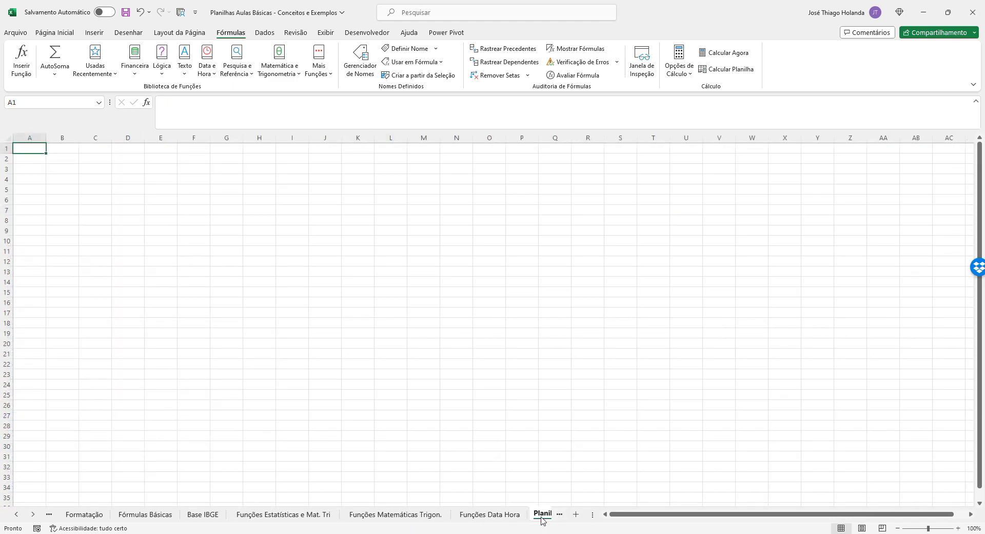
left_click(543, 515)
Rename the first new worksheet as Funções Lógicas
double_click(505, 514)
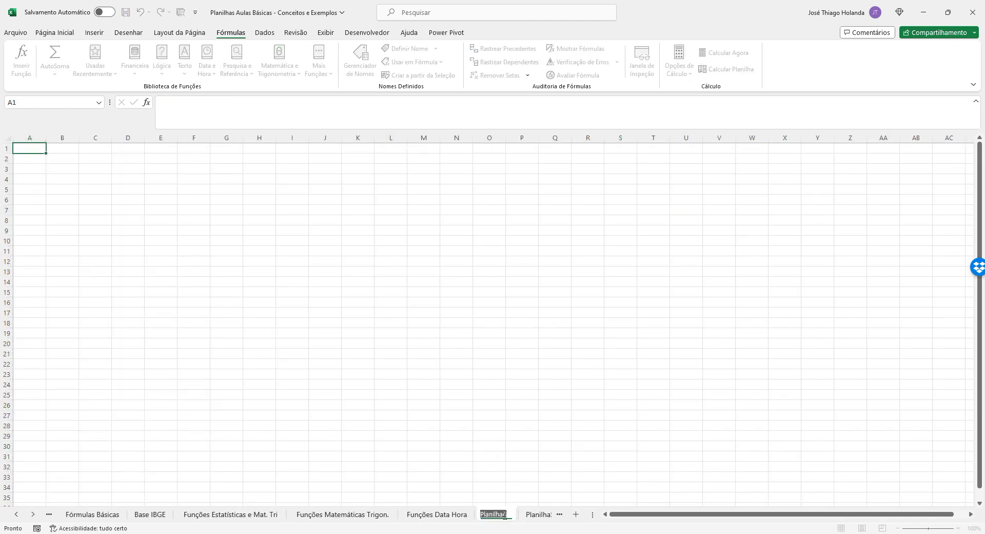
type("fUNÇÕES")
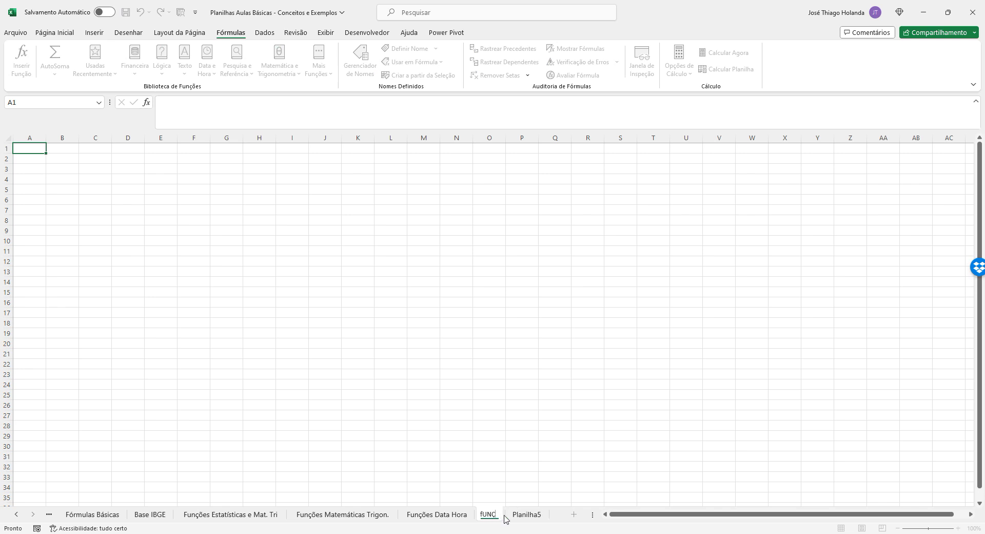
key("BackSpace")
key("BackSpace")
key("BackSpace")
key("BackSpace")
key("BackSpace")
key("BackSpace")
key("BackSpace")
type("Funções Lógicas")
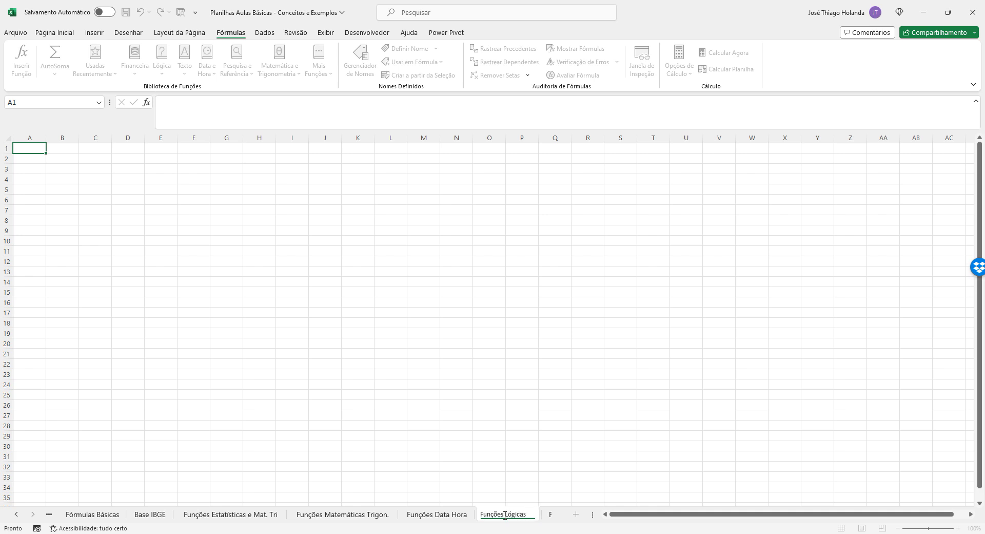
key("Return")
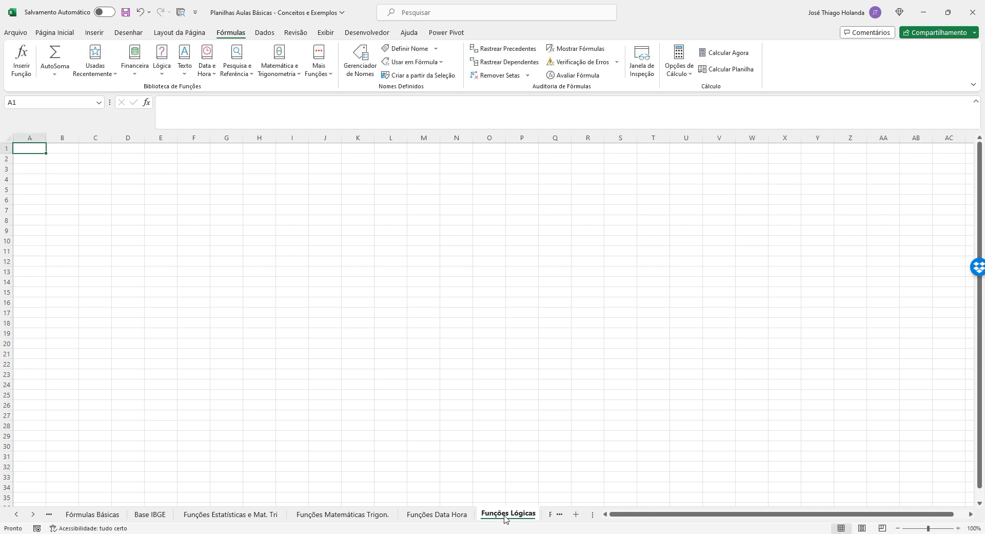
Rename the second new worksheet as Funções de Pesquisa e Referênci
left_click(551, 514)
double_click(500, 513)
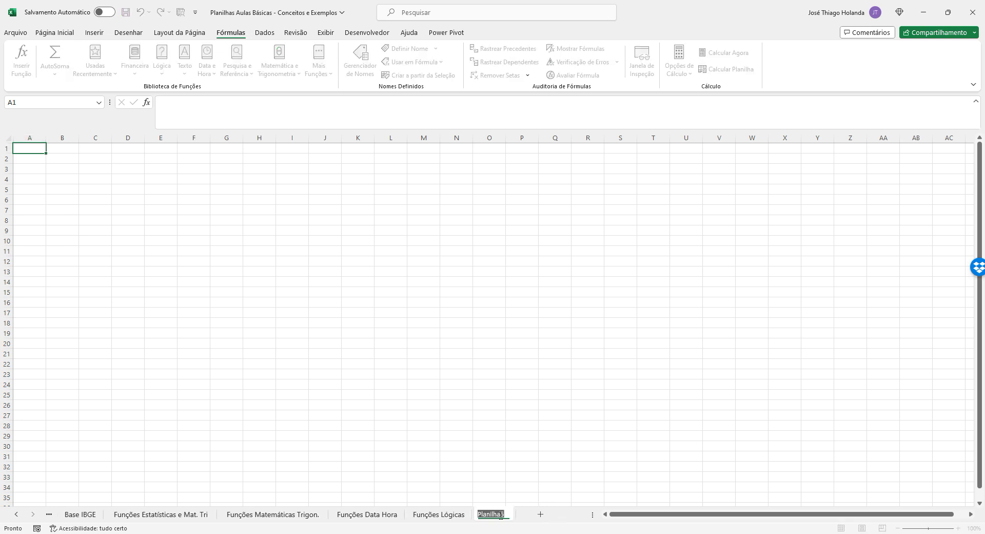
type("Funções de Pesquisa e Re")
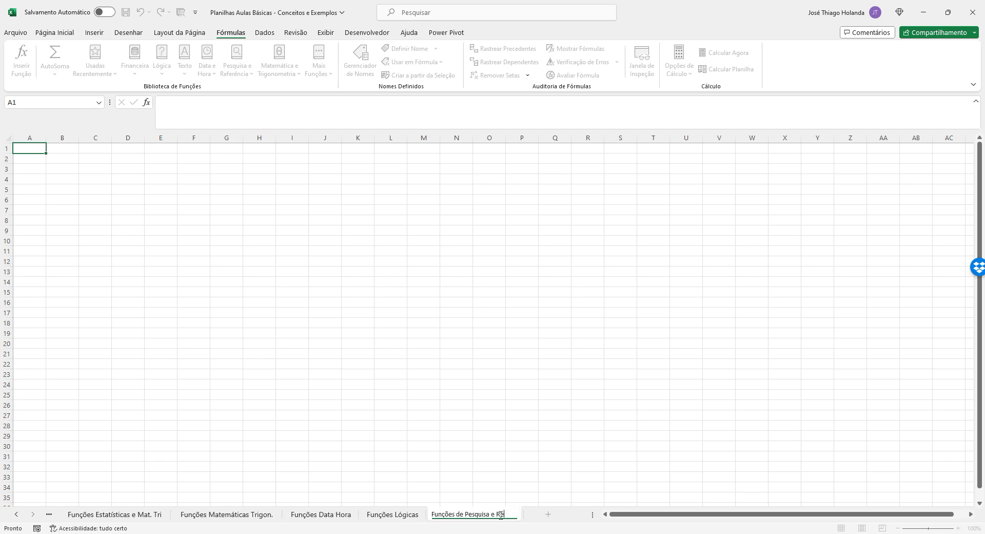
type("ferênci")
key("Return")
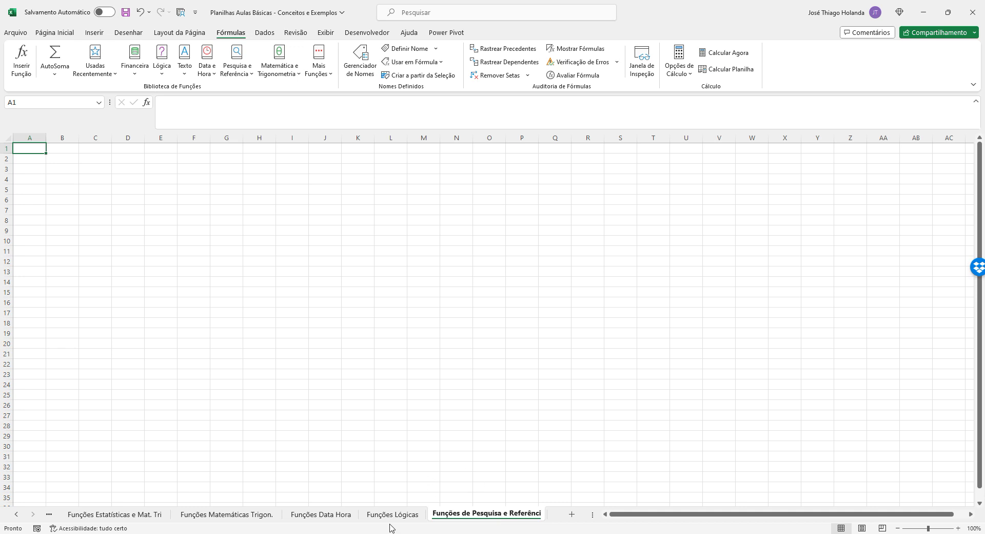
Examine the municipality, state and IDHM data on the Base IBGE sheet
left_click(130, 512)
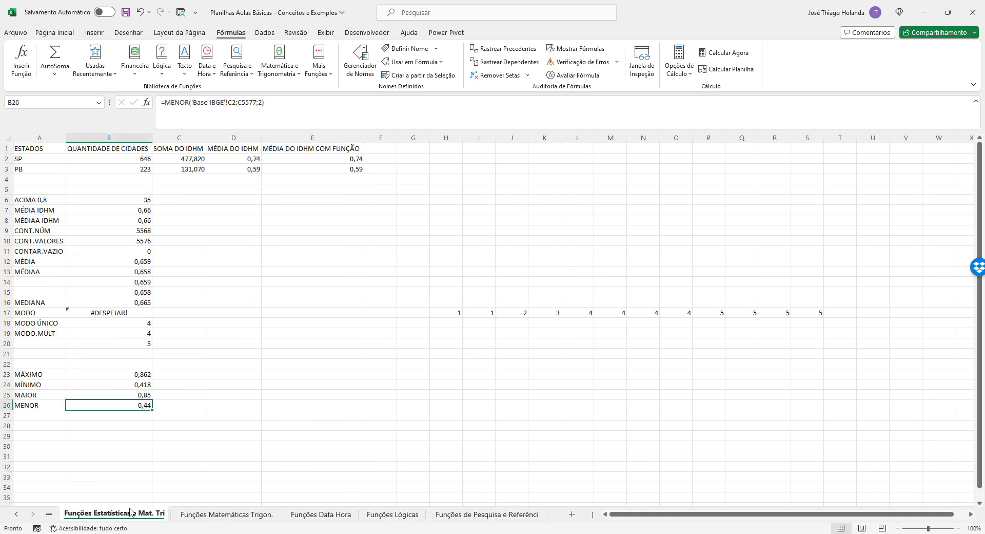
left_click(48, 514)
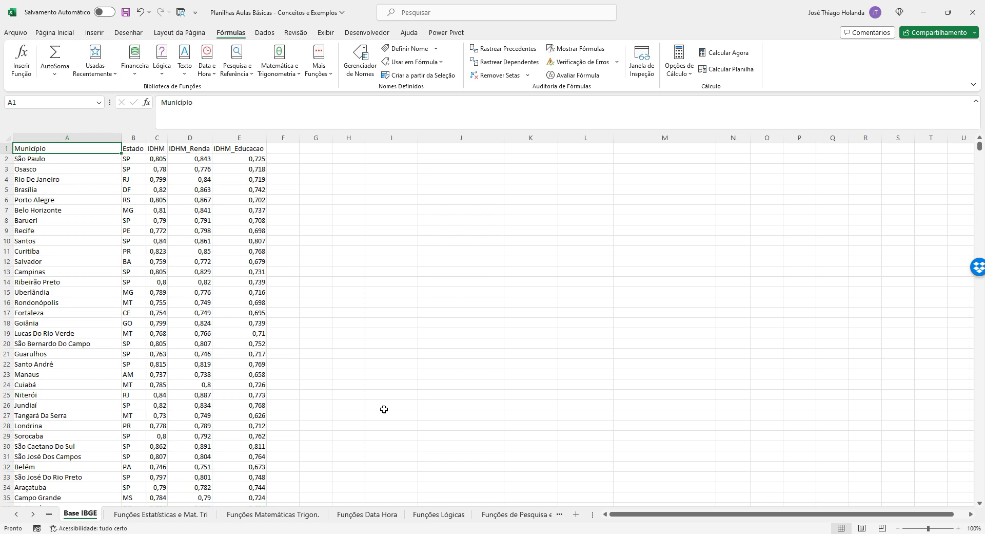
left_click_drag(63, 162, 131, 209)
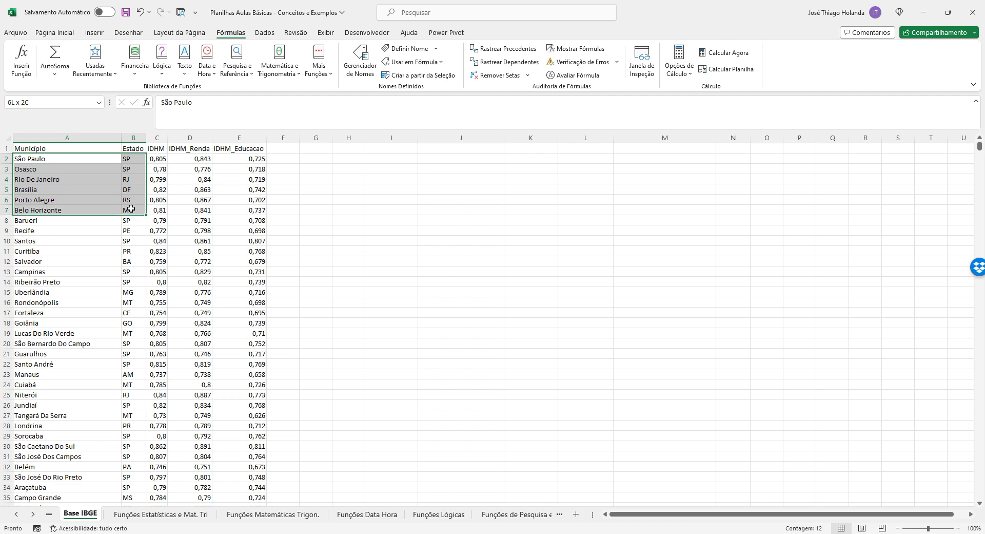
left_click_drag(131, 208, 119, 471)
left_click(66, 232)
left_click(64, 304)
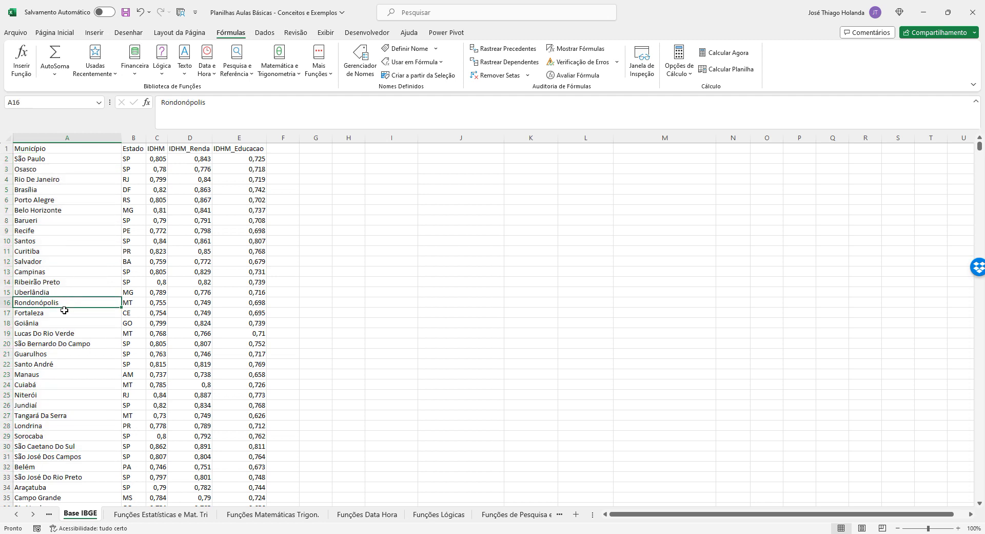
left_click(62, 319)
left_click(153, 323)
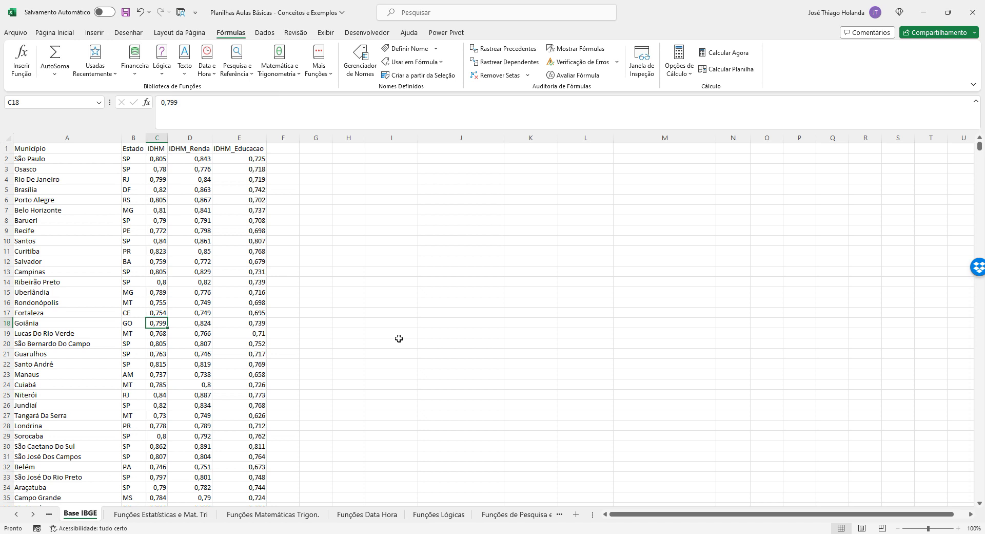
Start a PROCV formula in cell J12 of the Base IBGE sheet
left_click(429, 261)
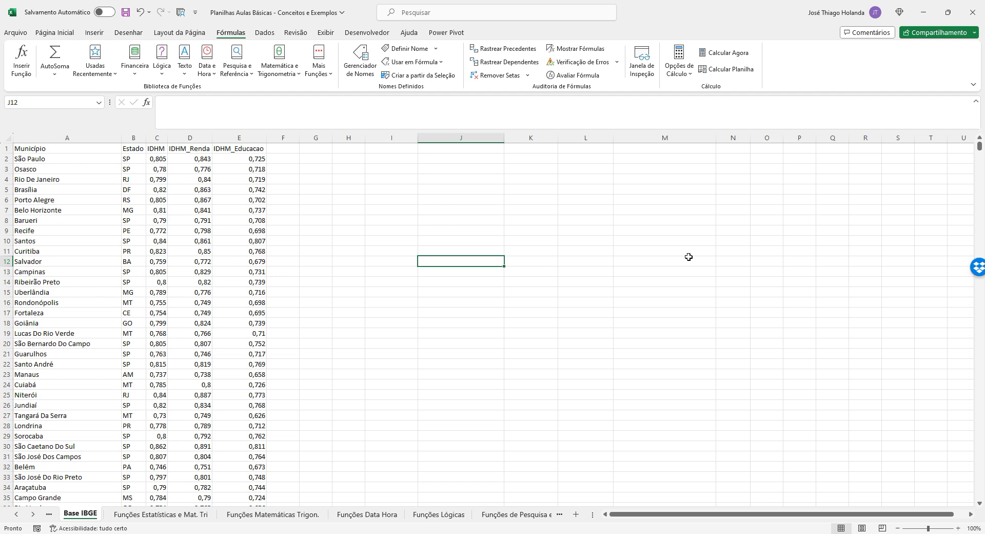
type("=r")
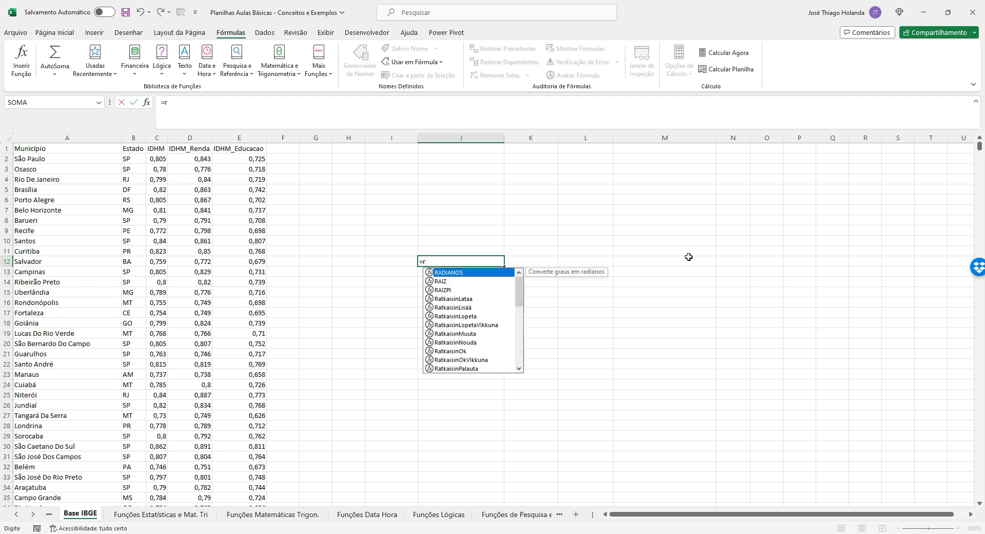
key("BackSpace")
type("proc")
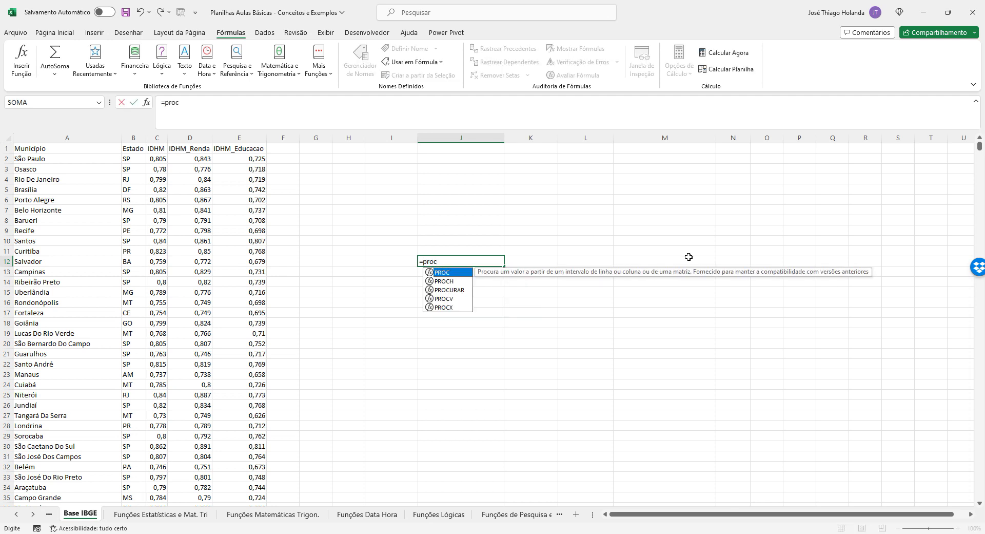
type("v")
key("Tab")
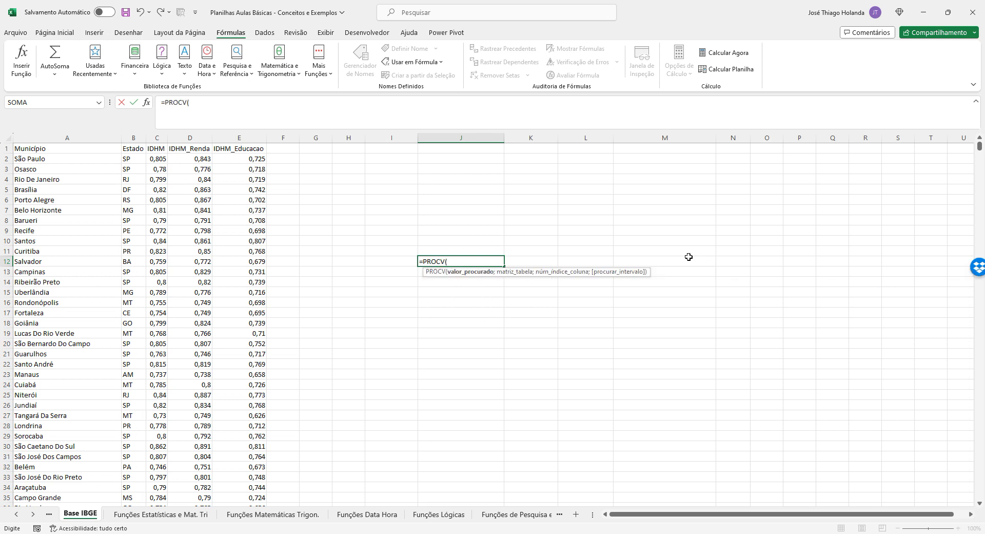
Set cell J11 as the lookup value of the PROCV formula in J12
left_click(448, 260)
key("BackSpace")
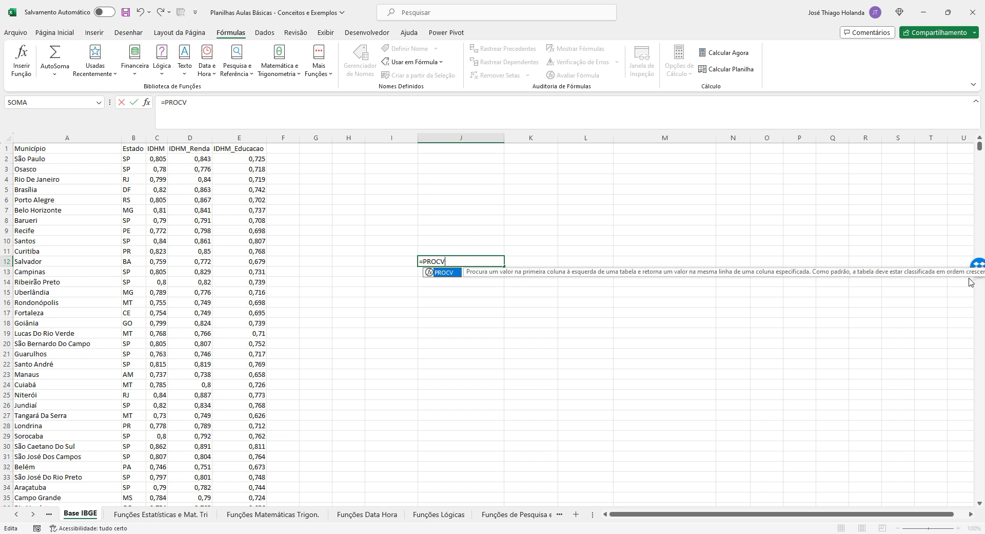
left_click_drag(802, 518, 814, 518)
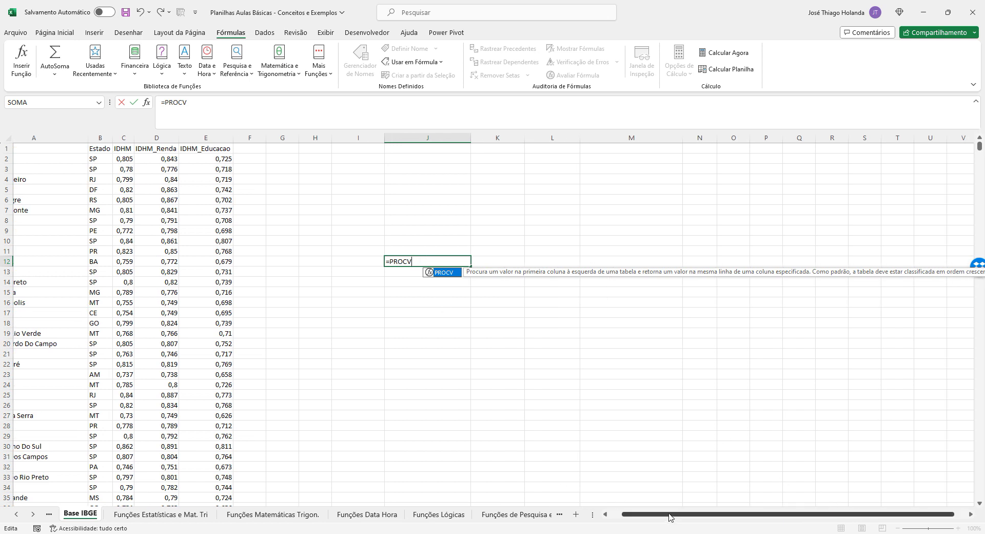
left_click_drag(676, 516, 663, 516)
key("Escape")
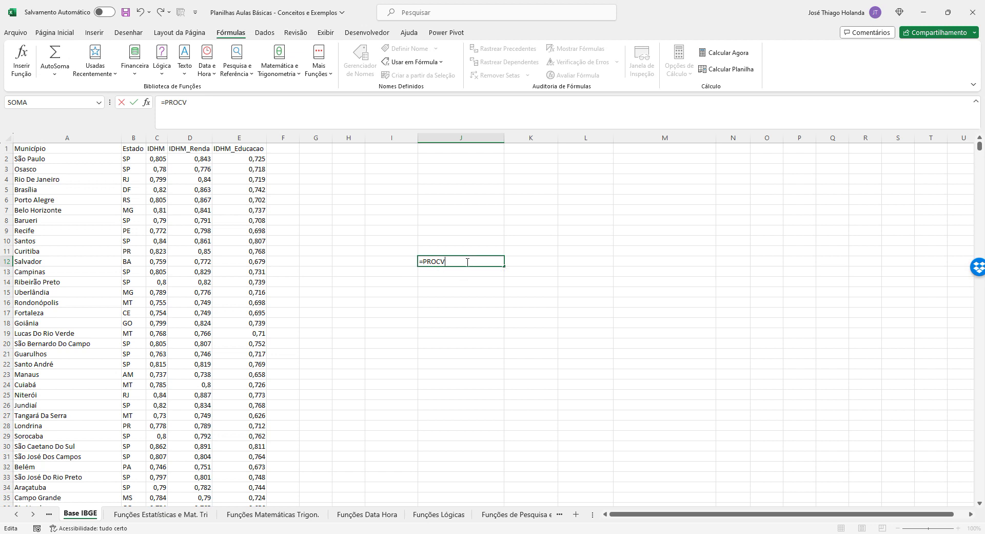
type("(")
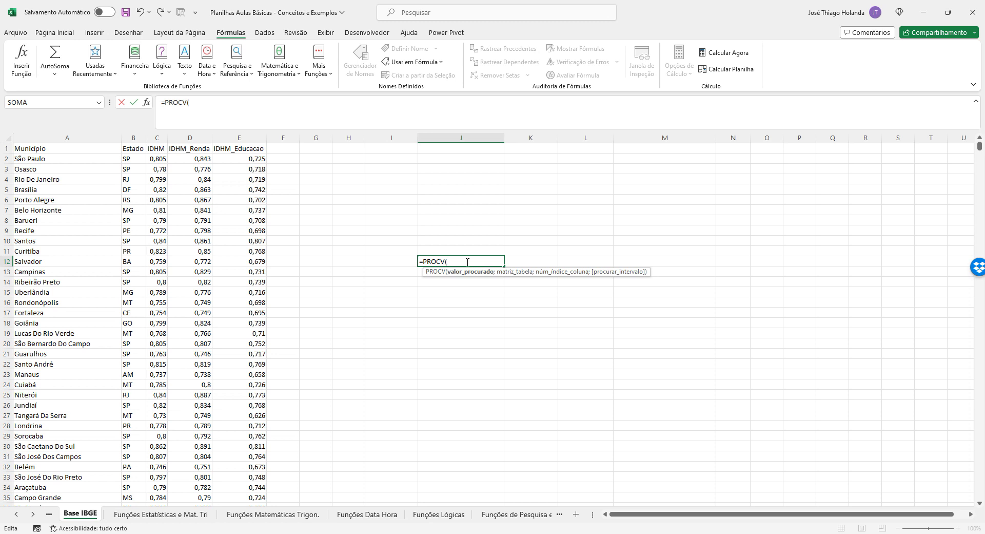
left_click(452, 251)
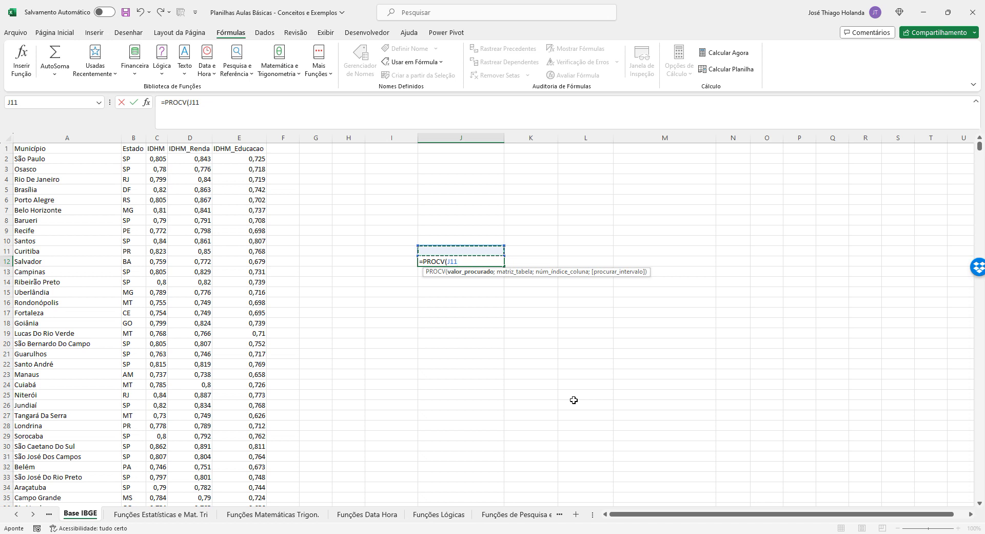
type(";")
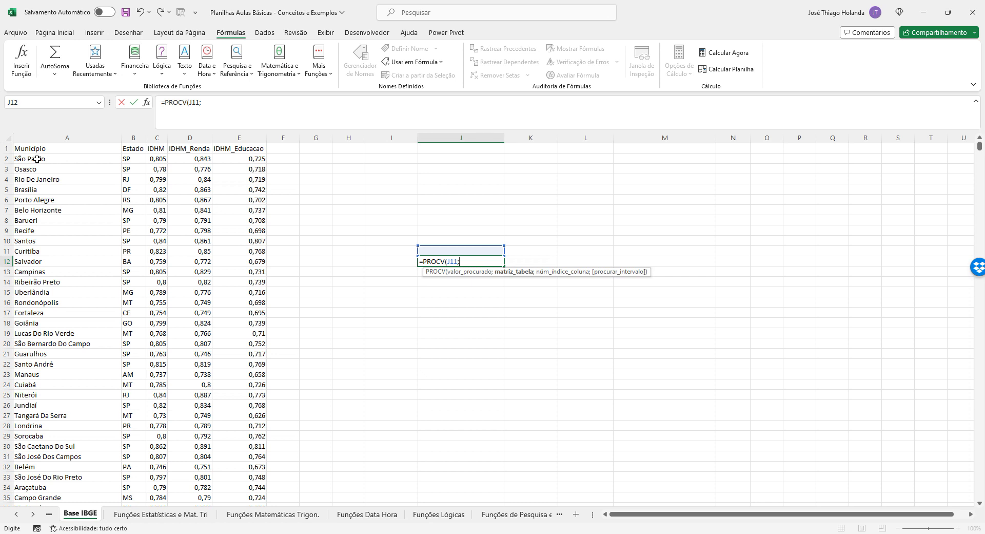
Set the PROCV table array to A2:E5577, covering the municipality data
left_click_drag(37, 159, 261, 341)
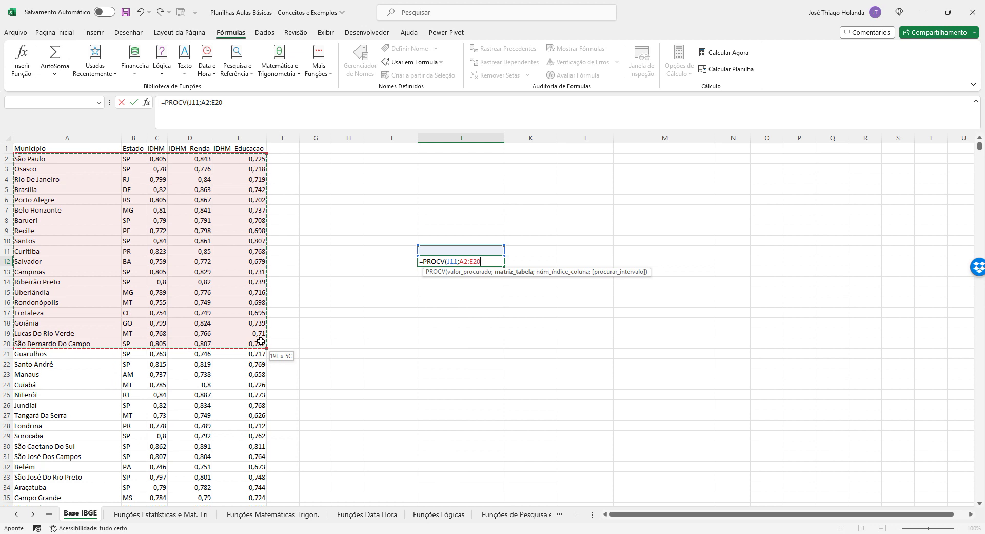
left_click_drag(260, 341, 261, 341)
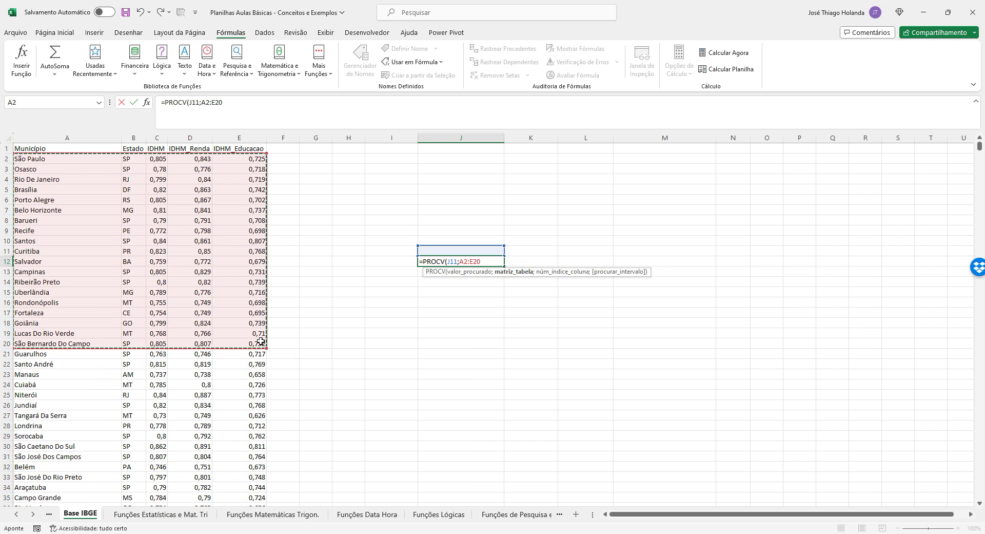
left_click(241, 105)
key("BackSpace")
key("BackSpace")
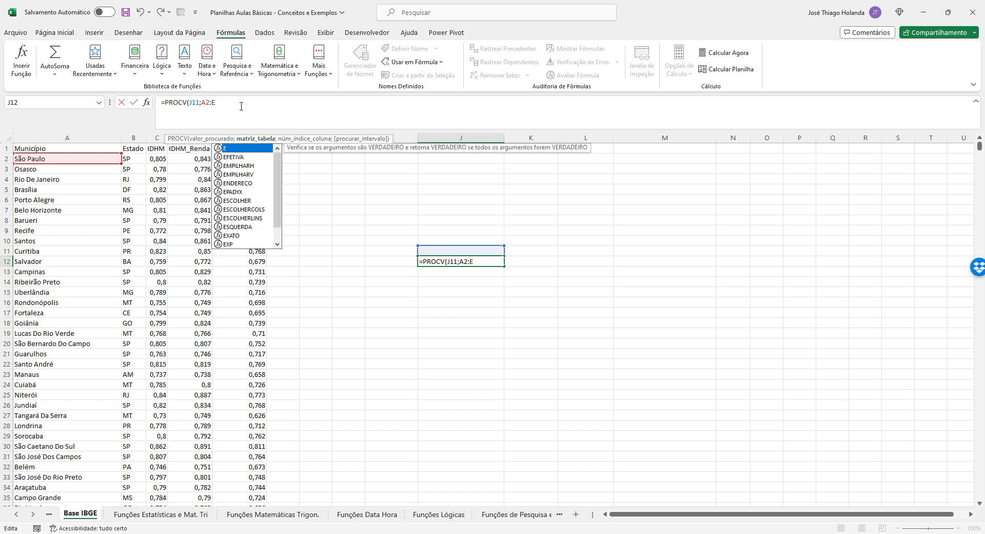
type("5577")
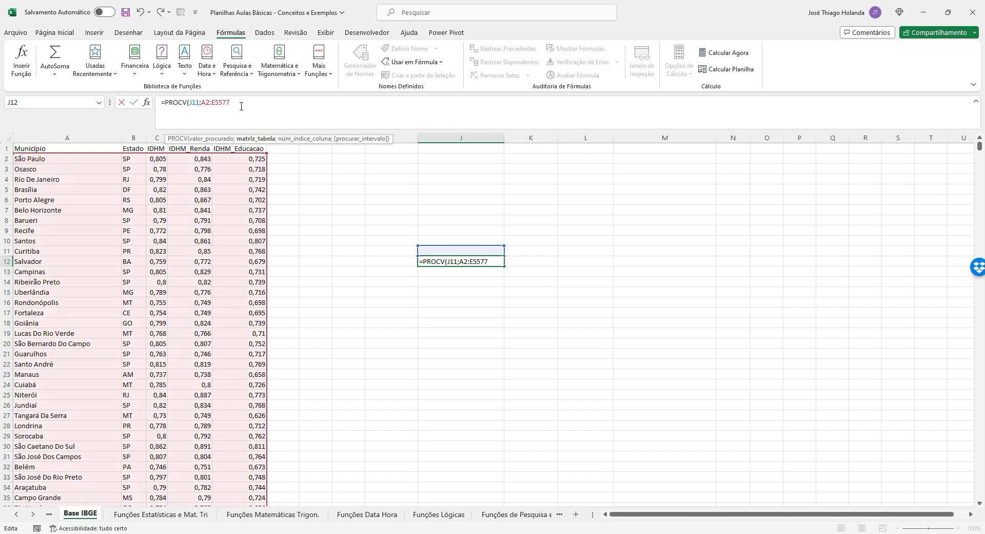
Set the PROCV column index to 2 and enter the formula in J12
type(")")
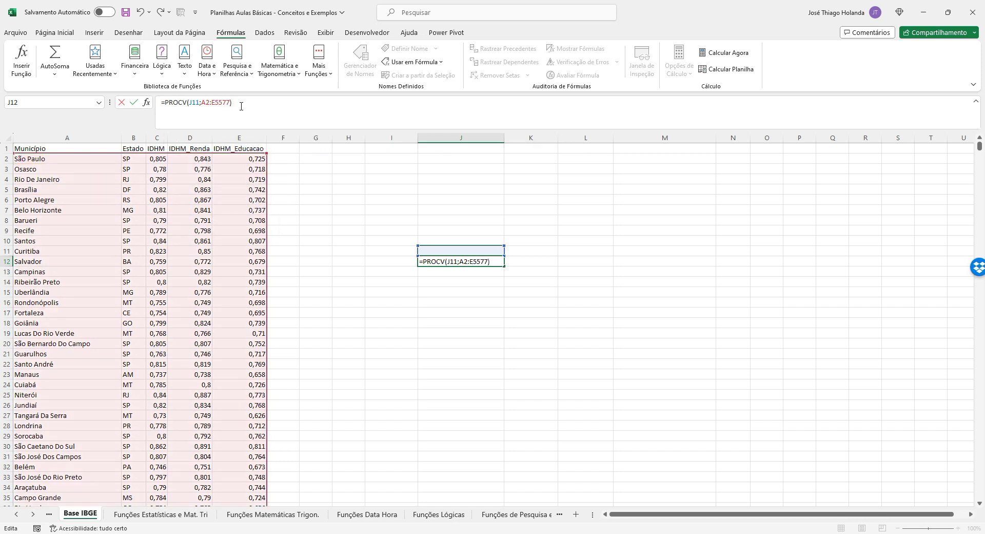
key("BackSpace")
type(";2")
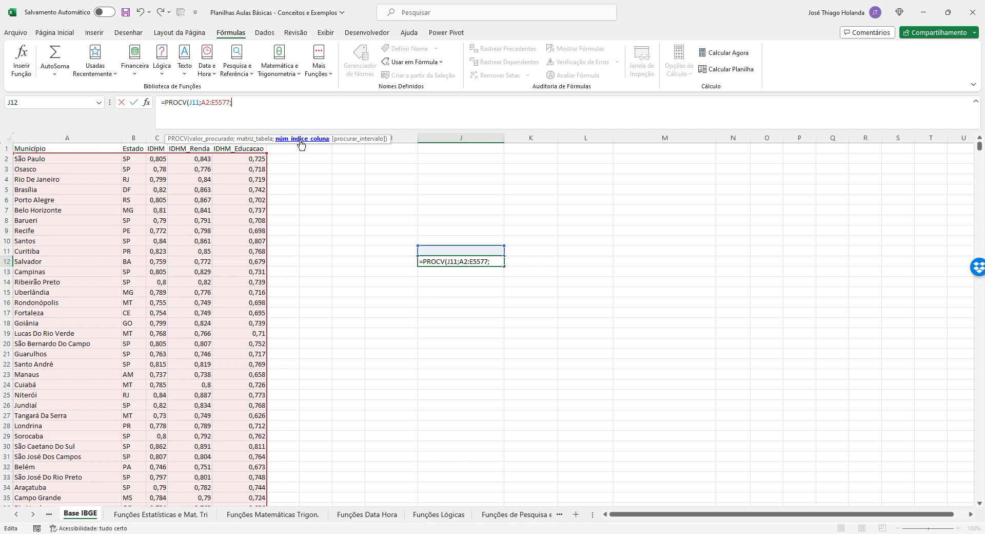
type("2)")
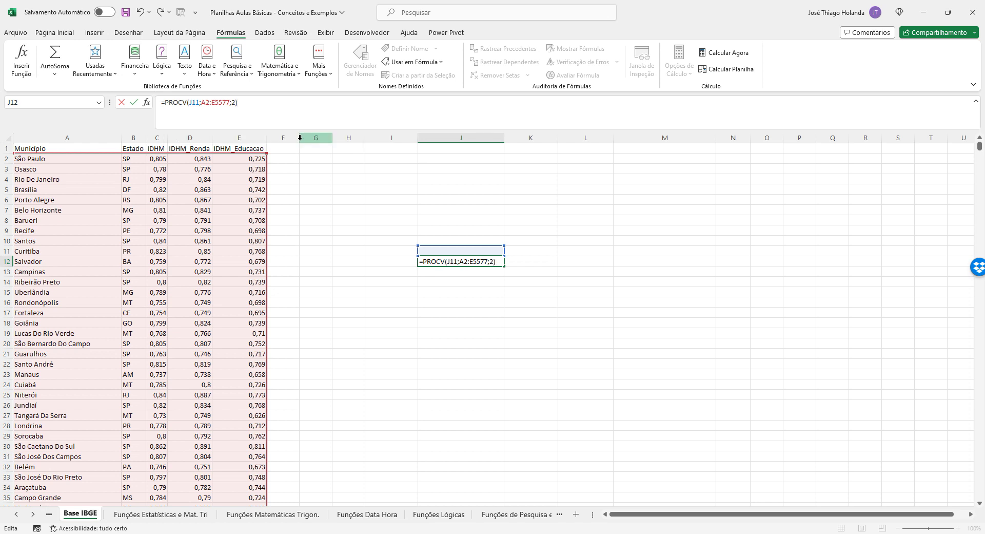
key("Return")
key("Up")
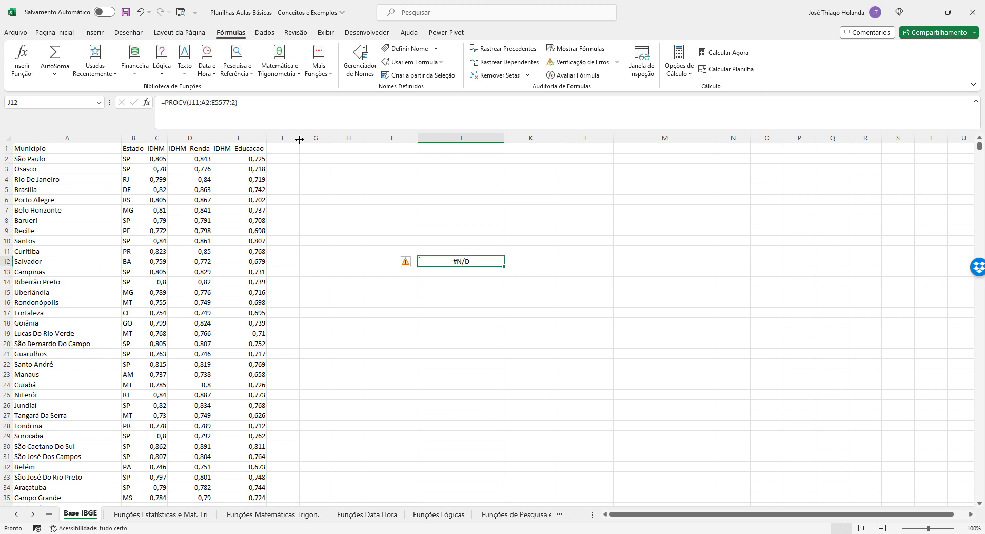
Add FALSO as the range lookup argument of the J12 formula to require an exact match
left_click(297, 103)
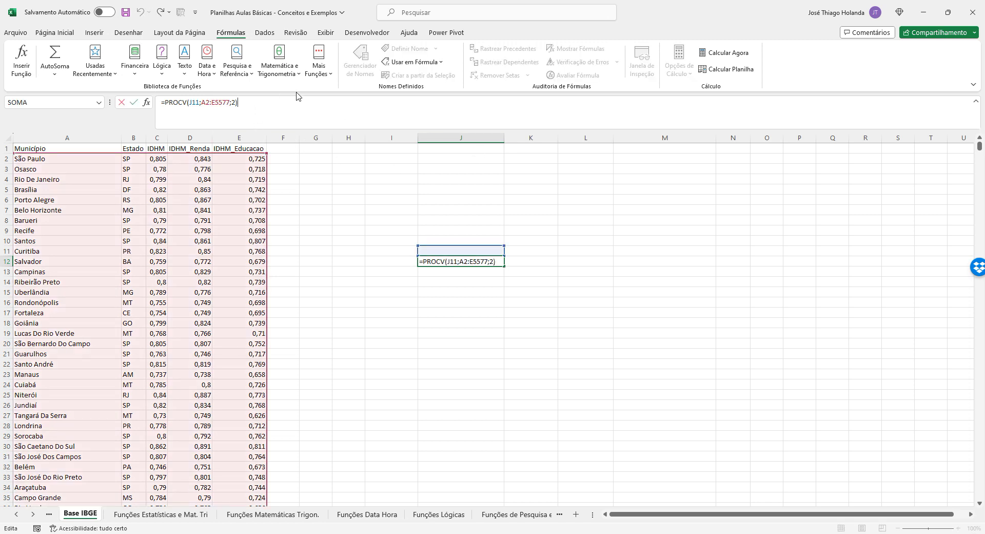
key("BackSpace")
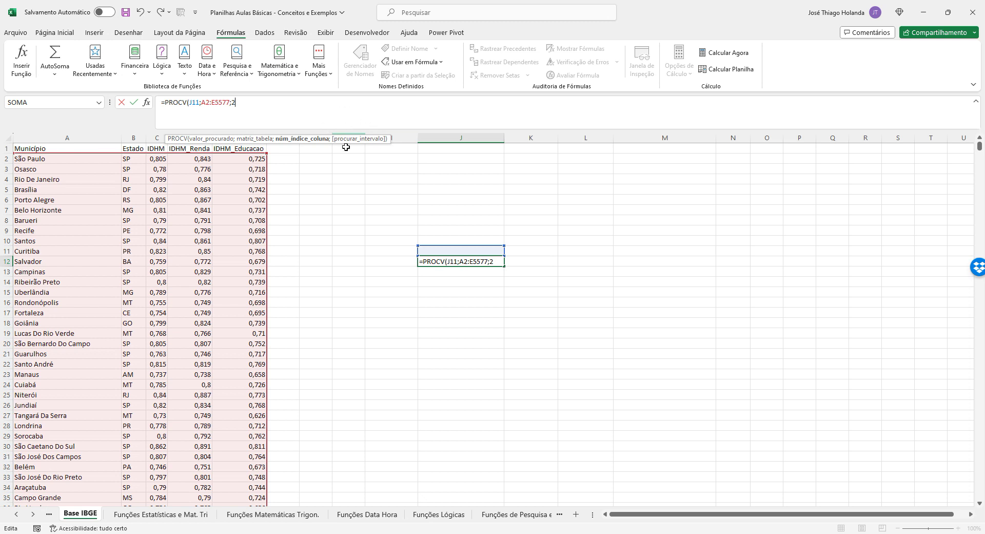
left_click(179, 141)
left_click(245, 102)
type("2;")
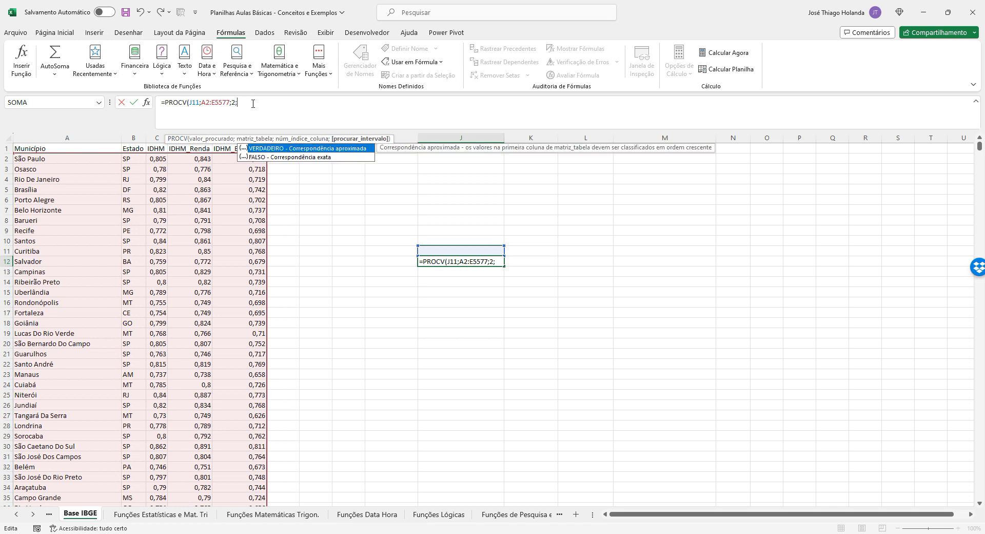
double_click(263, 158)
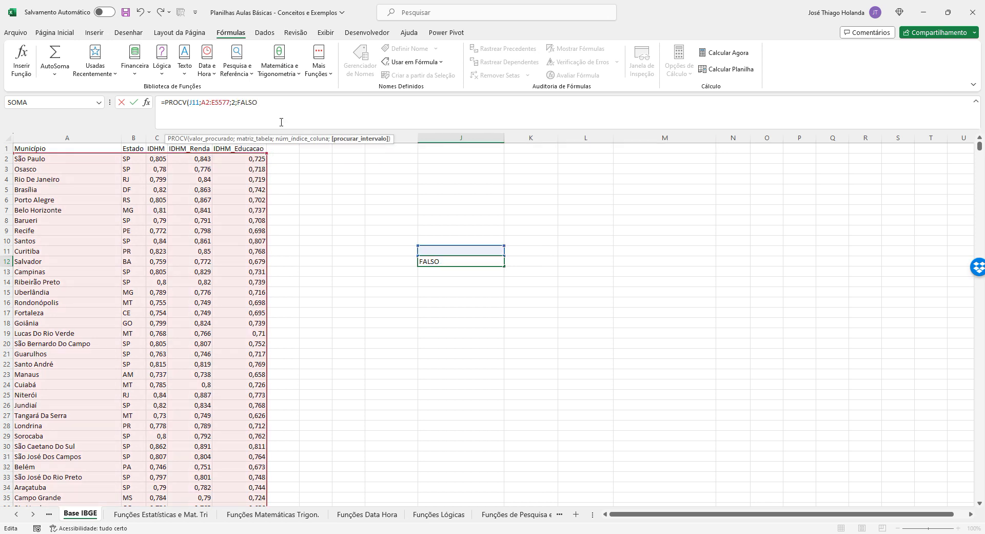
key("Return")
Enter the municipality João Pessoa in the lookup cell J11
key("Up")
key("Up")
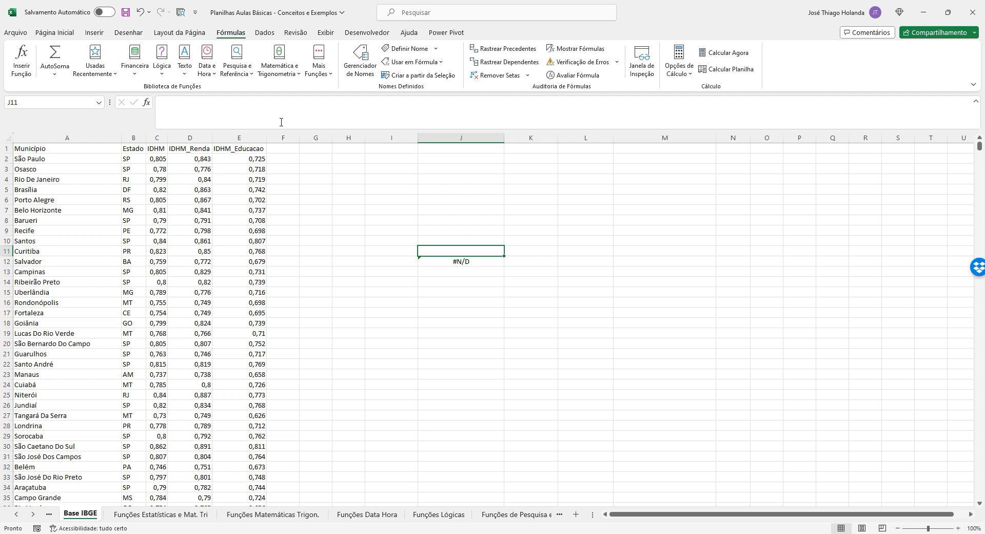
type("João Pessoa")
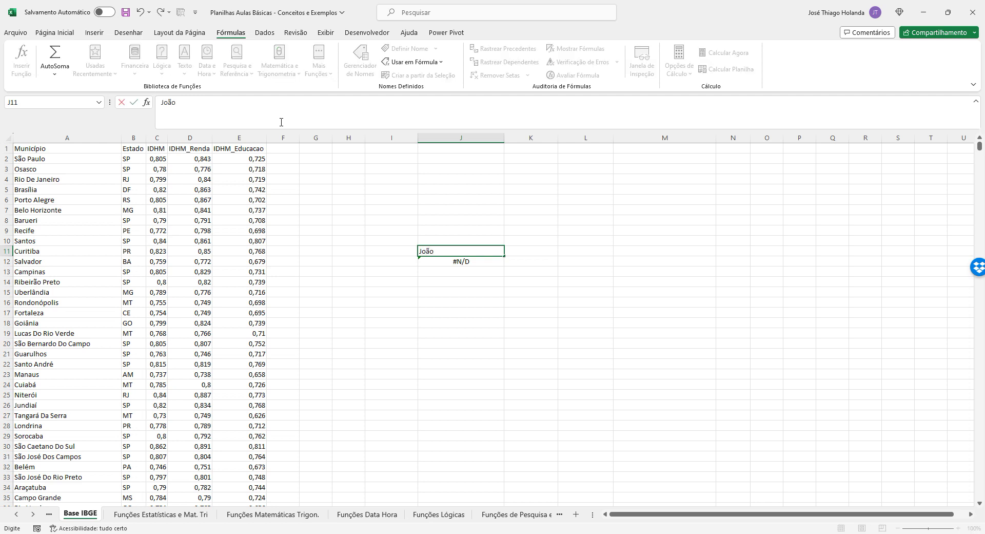
key("Return")
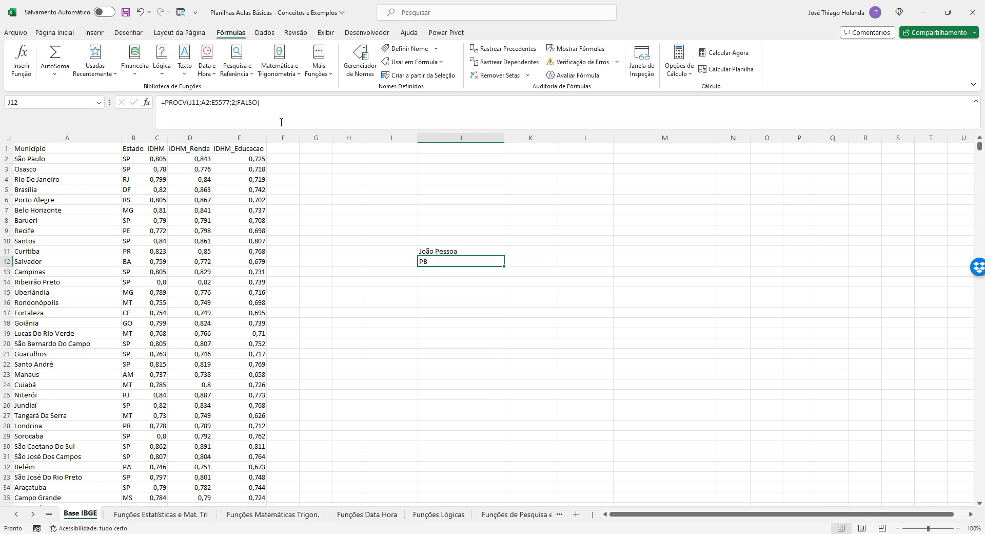
Label cell I12 as Estado and cell I13 as IDHM
key("Left")
type("Estado")
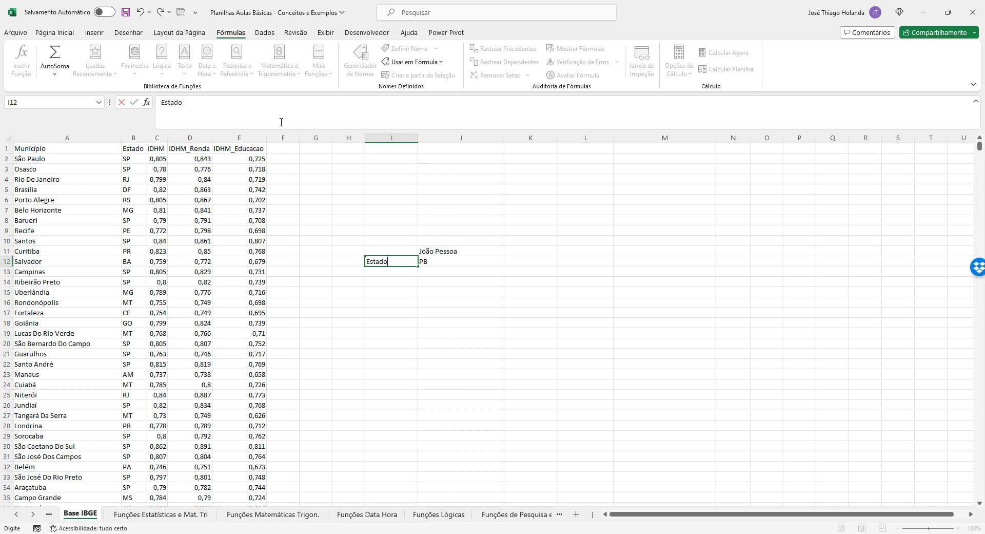
key("Return")
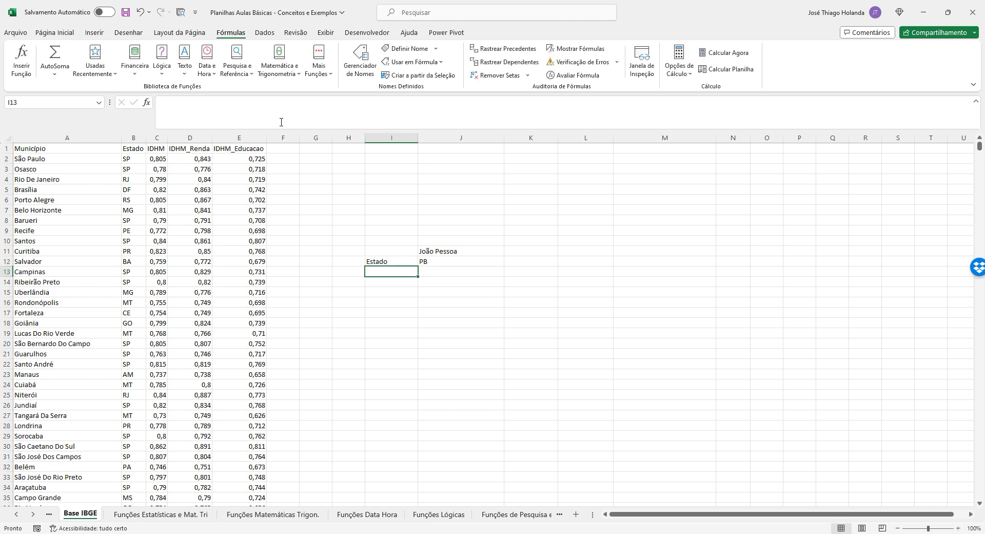
type("Idh")
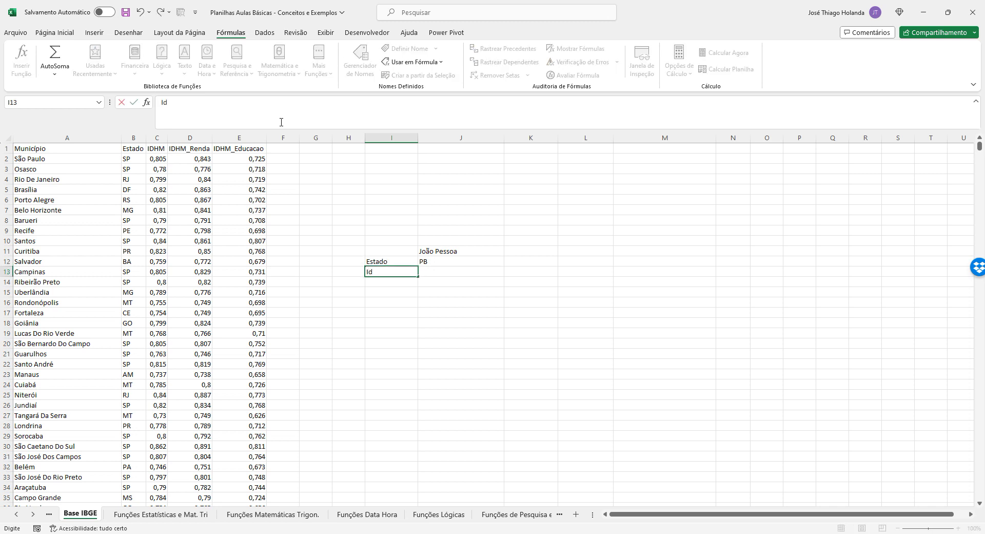
key("Escape")
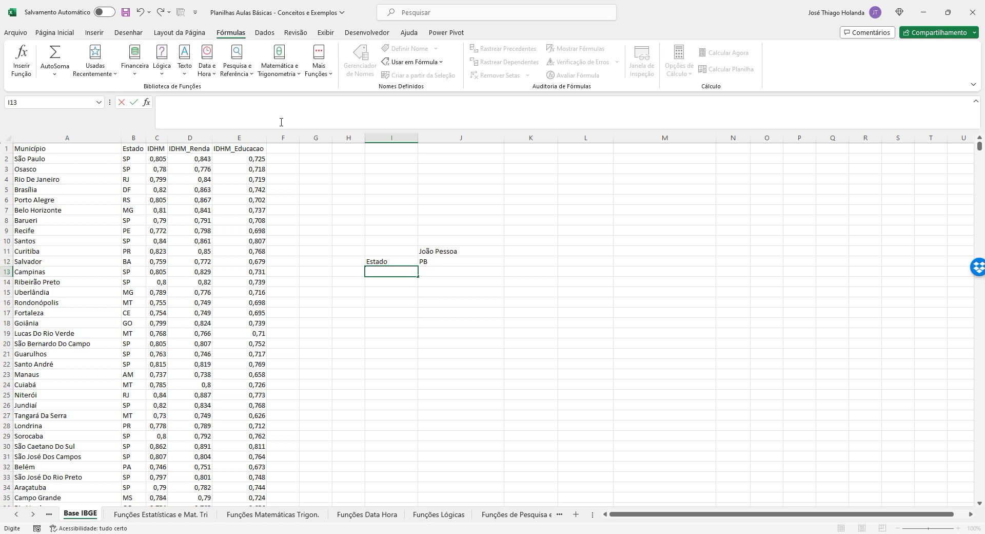
type("IDHM")
key("Return")
Copy the text of the PROCV formula in J12 into cell J13 with its references unchanged
key("Up")
key("Up")
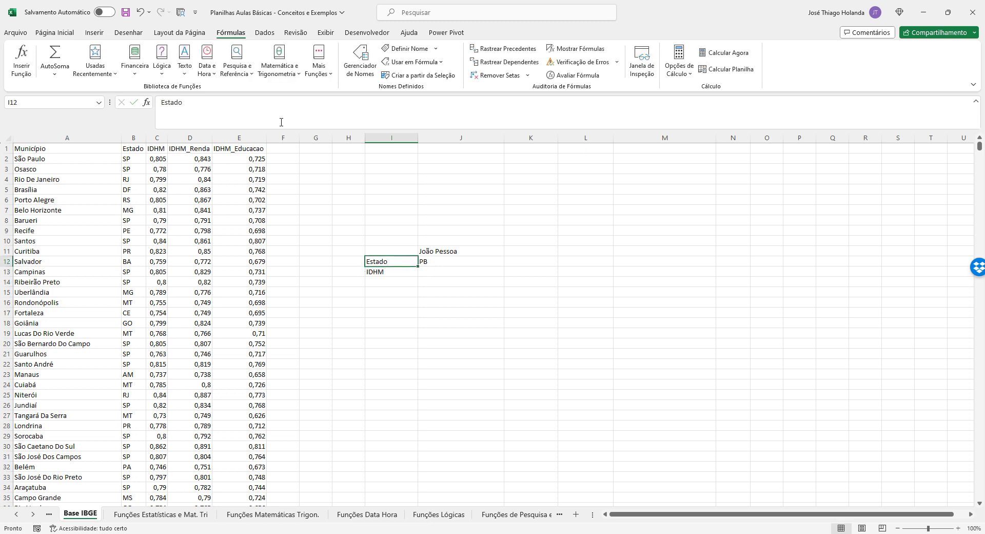
key("Right")
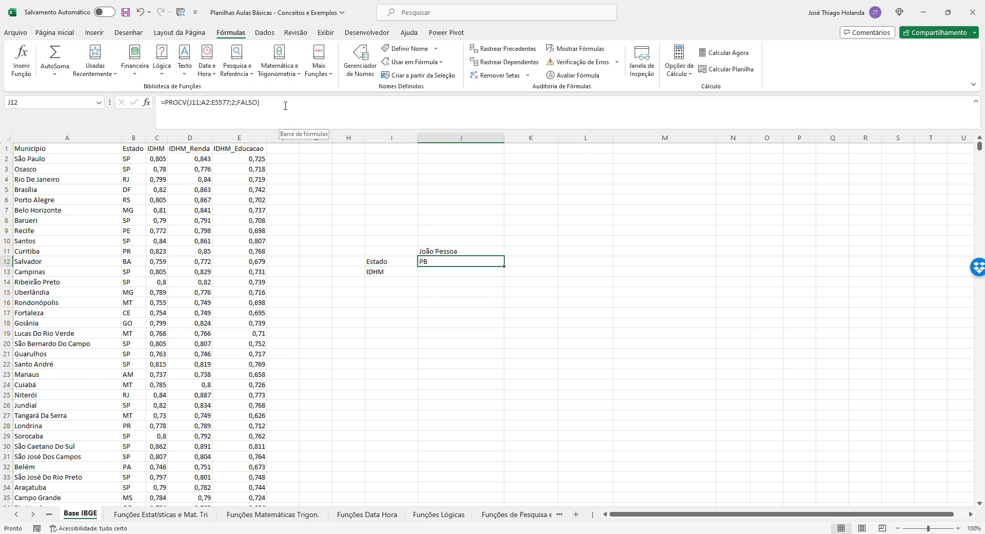
triple_click(281, 122)
key("ctrl+c")
key("Return")
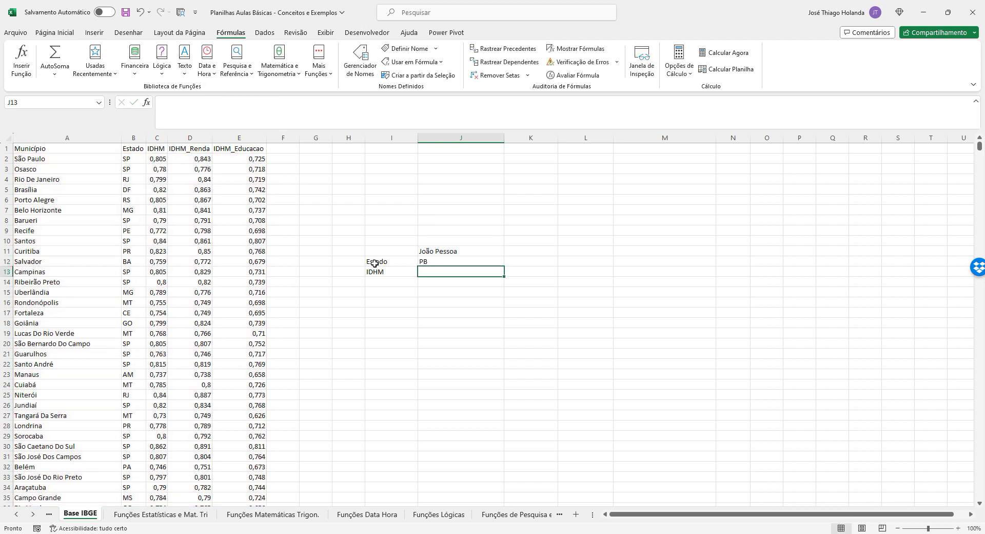
left_click(302, 119)
key("ctrl+v")
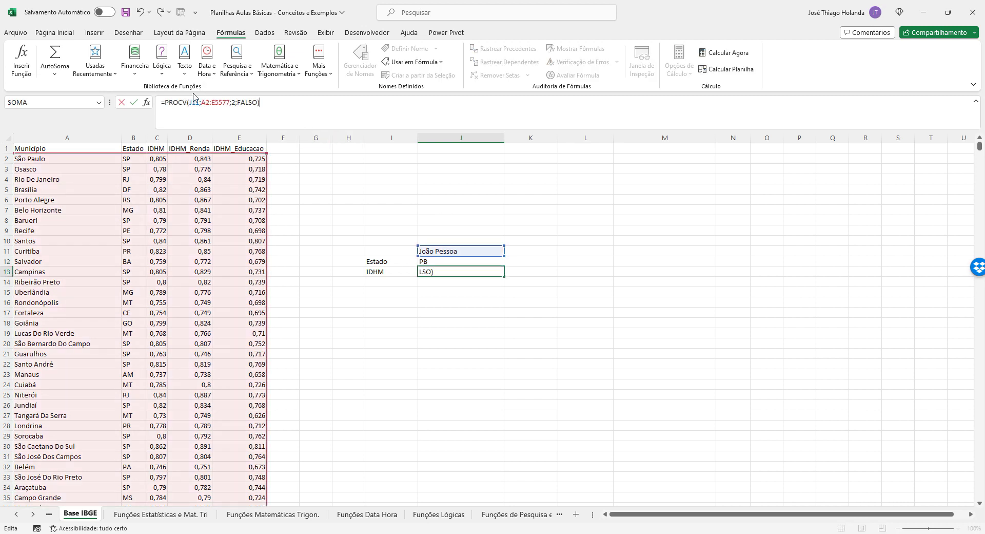
Set the column index of the PROCV formula in J13 to 3 to return the IDHM
left_click(232, 102)
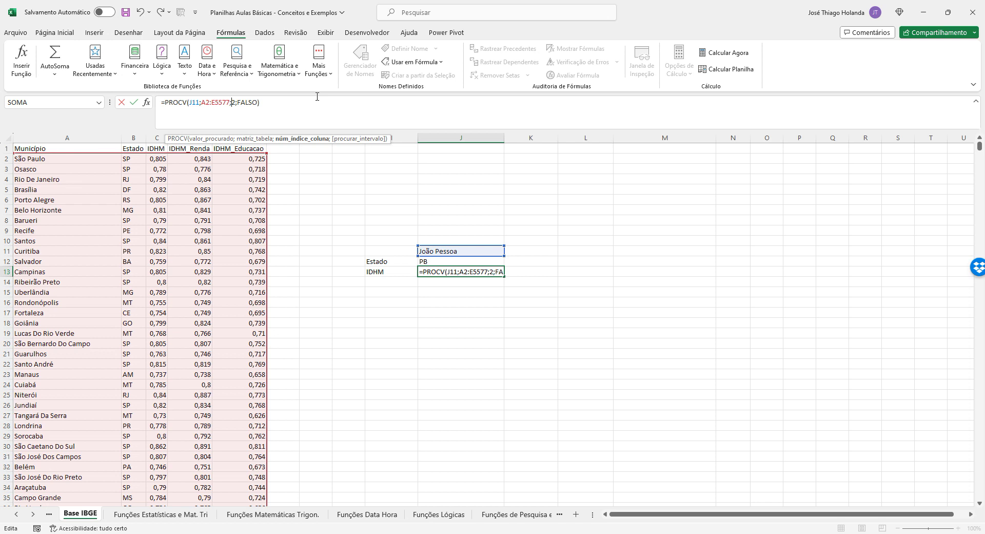
key("Delete")
type("3")
key("Return")
key("Up")
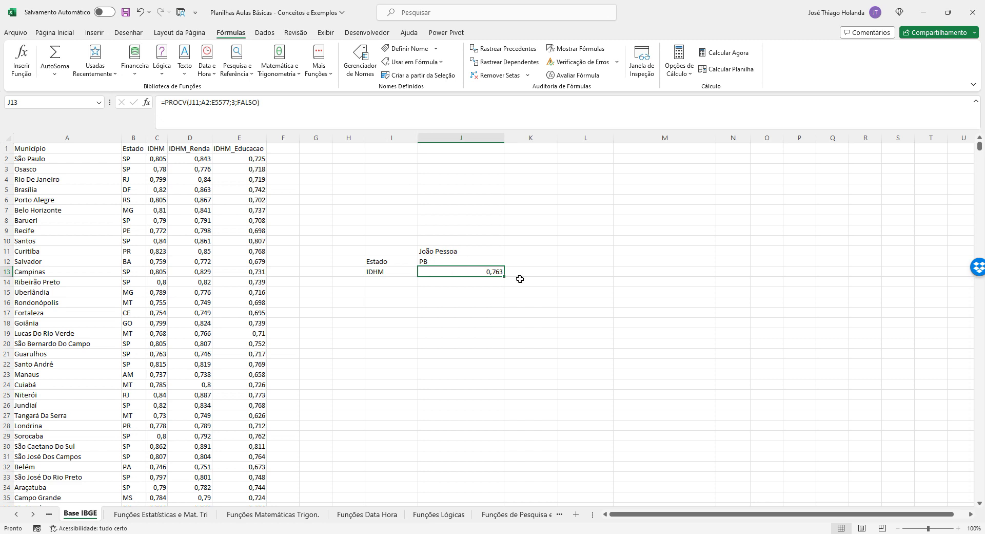
Start a data validation rule on the municipality cell J11 that allows values from a list (Lista)
left_click(466, 251)
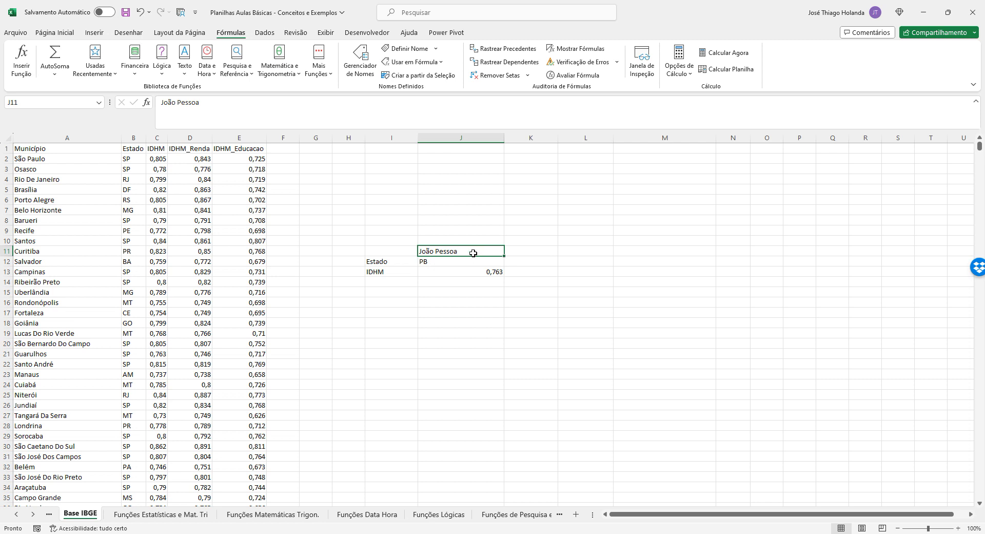
mouse_move(476, 253)
left_mouse_down()
mouse_move(394, 252)
mouse_move(468, 251)
left_mouse_up()
left_click(54, 35)
left_click(277, 12)
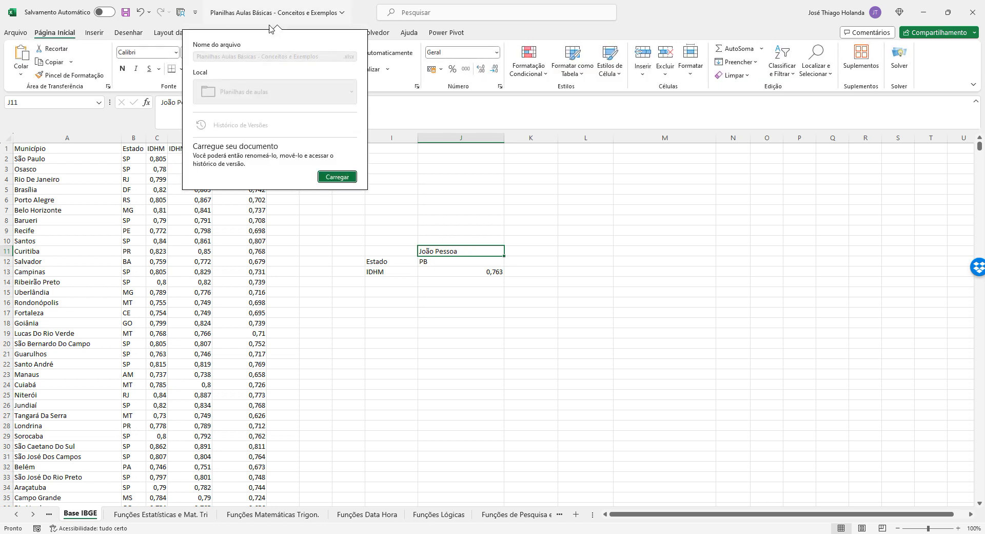
left_click(490, 192)
left_click(265, 32)
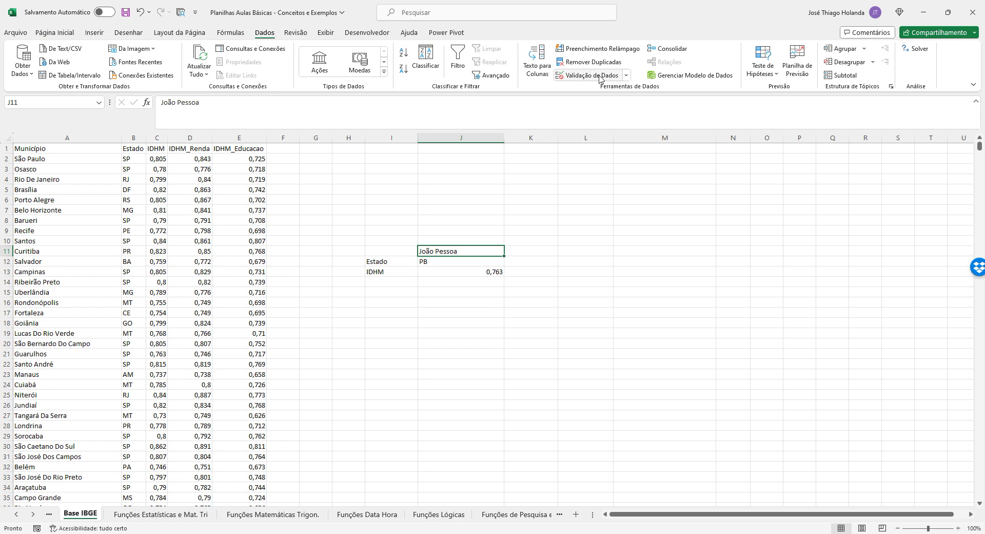
left_click(627, 76)
left_click(620, 94)
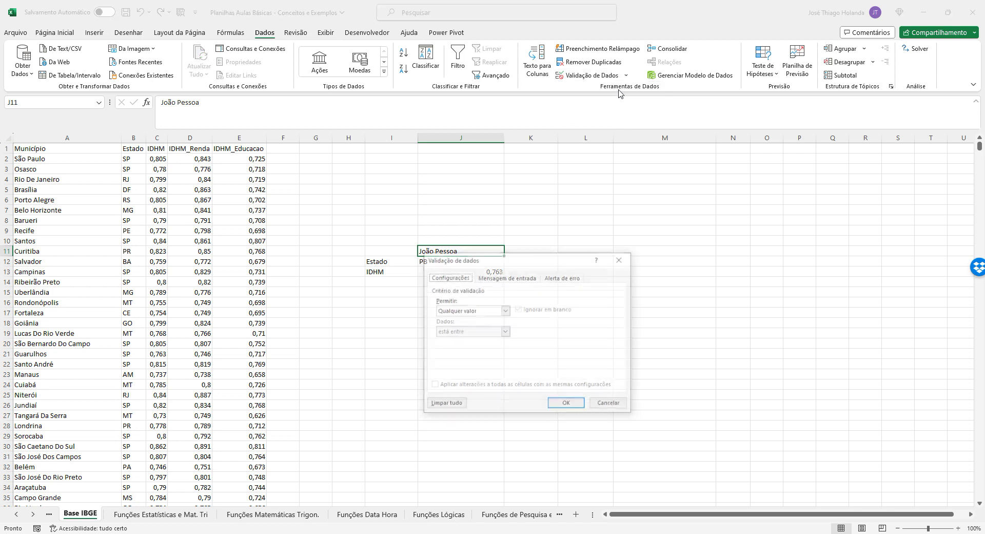
left_click(506, 311)
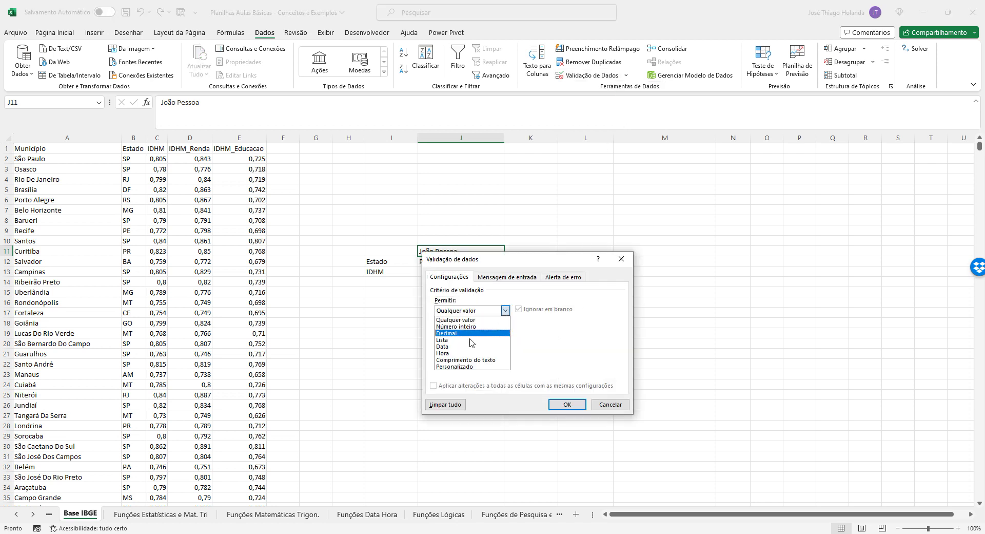
left_click(445, 340)
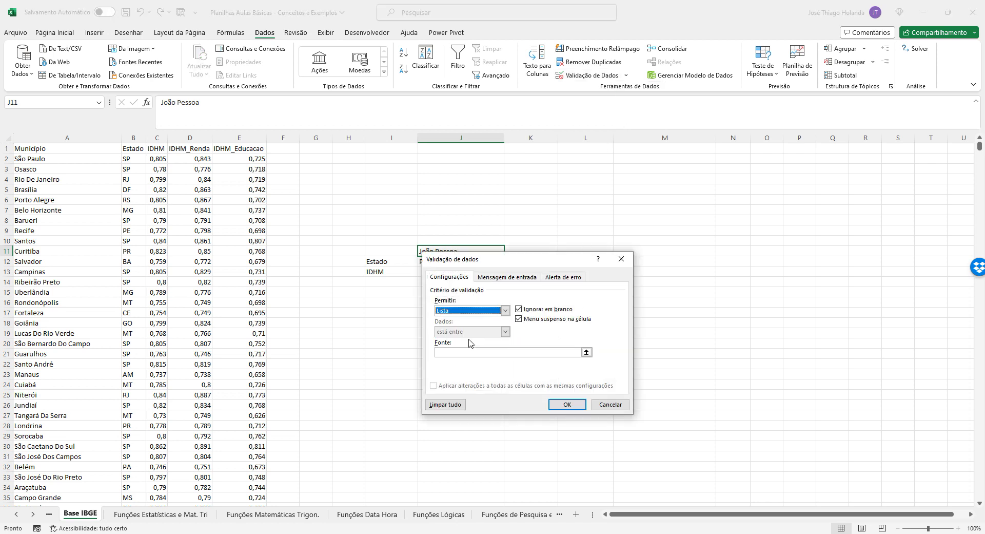
Set the validation list's source to the municipality names in =$A$2:$A$5577 and apply the rule
left_click(586, 352)
left_click(59, 161)
left_click_drag(58, 160, 124, 490)
left_click_drag(107, 386, 111, 489)
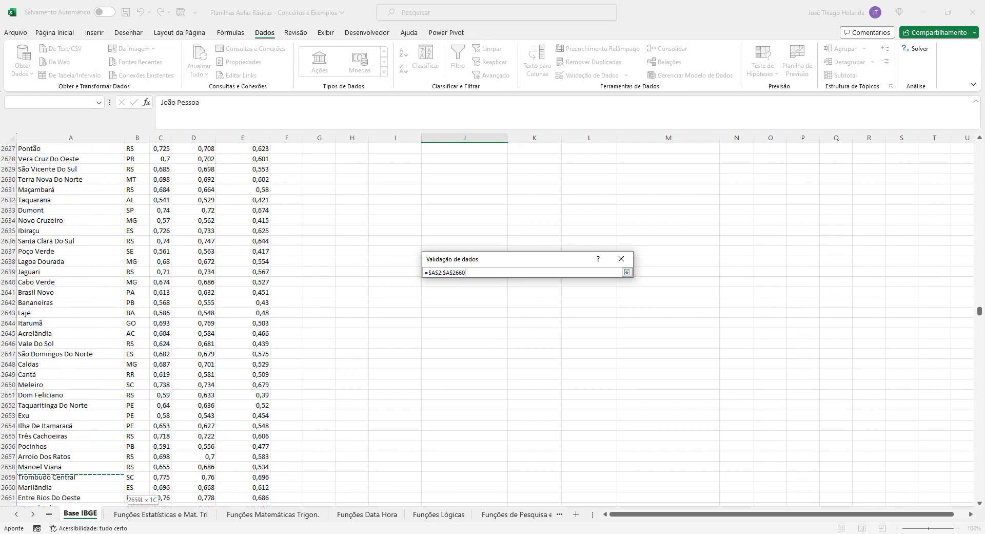
left_click_drag(87, 463, 86, 485)
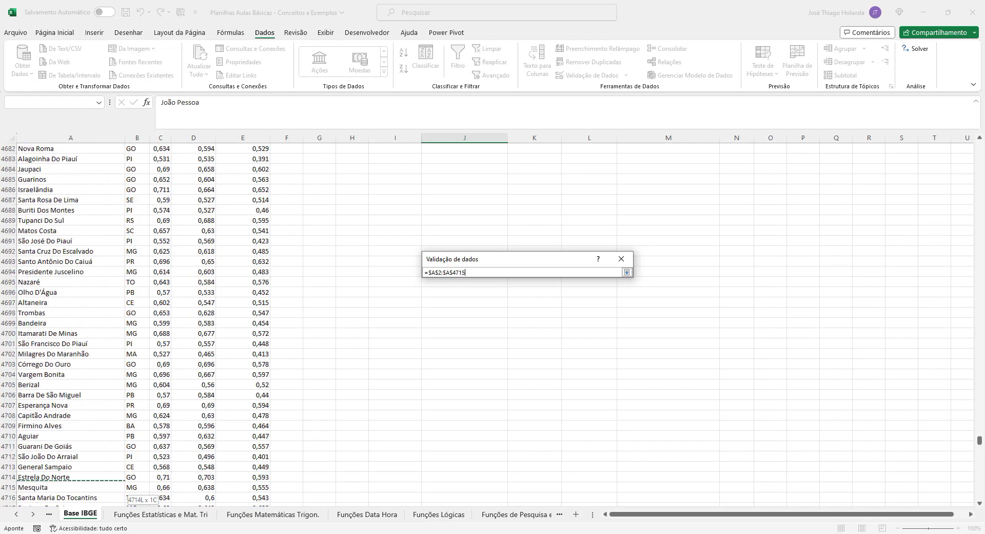
left_click_drag(123, 489, 56, 467)
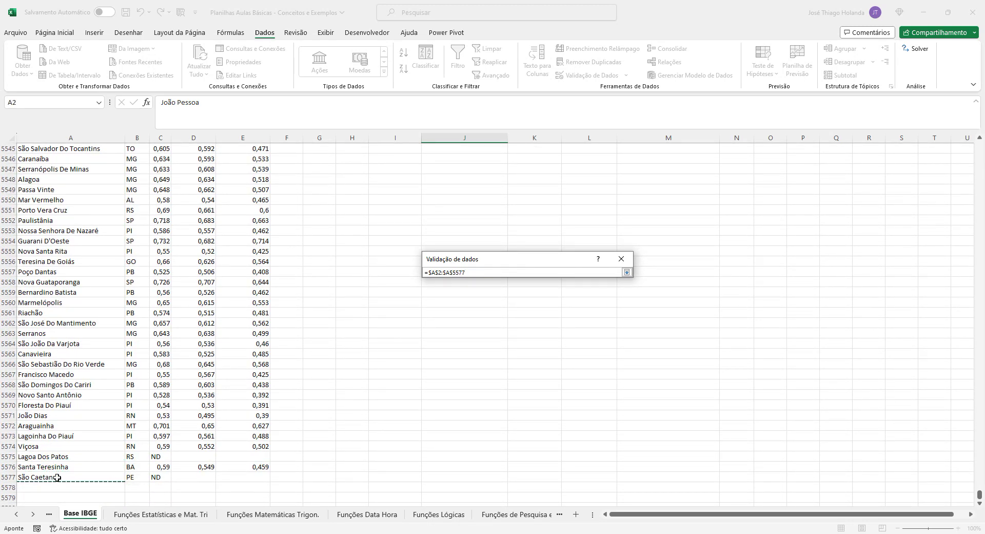
left_click(627, 272)
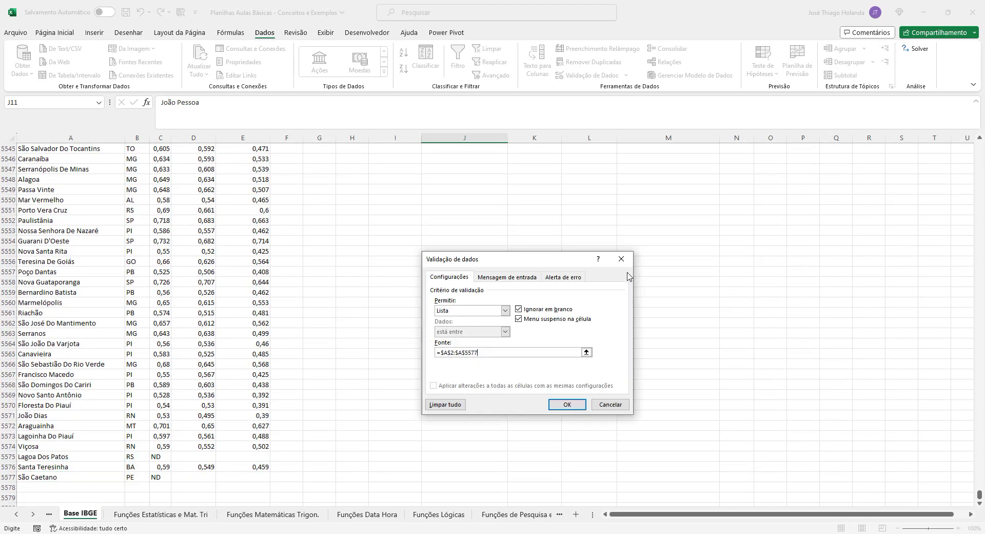
left_click(567, 404)
Choose Niterói from the new municipality list in J11
scroll(970, 415, "up", 6)
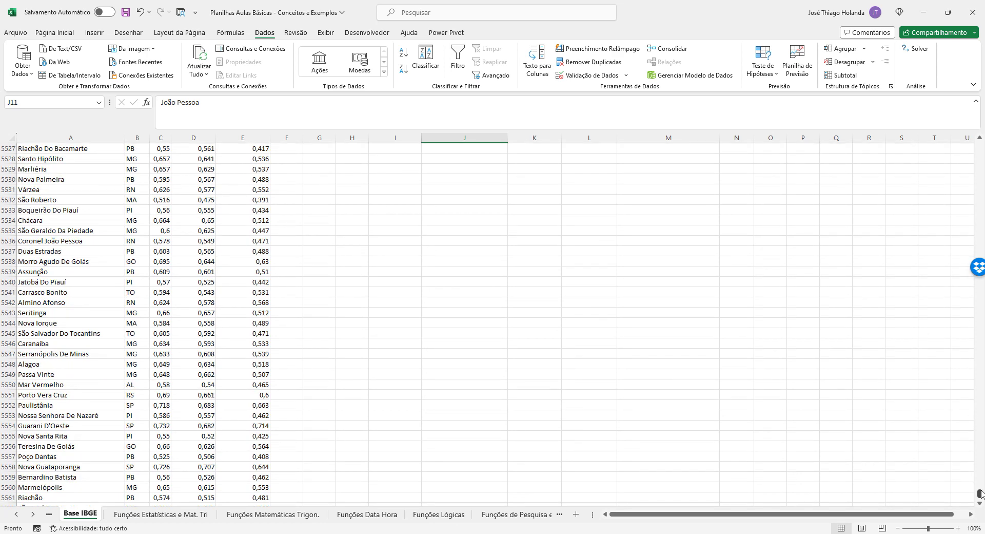
left_click_drag(980, 493, 980, 139)
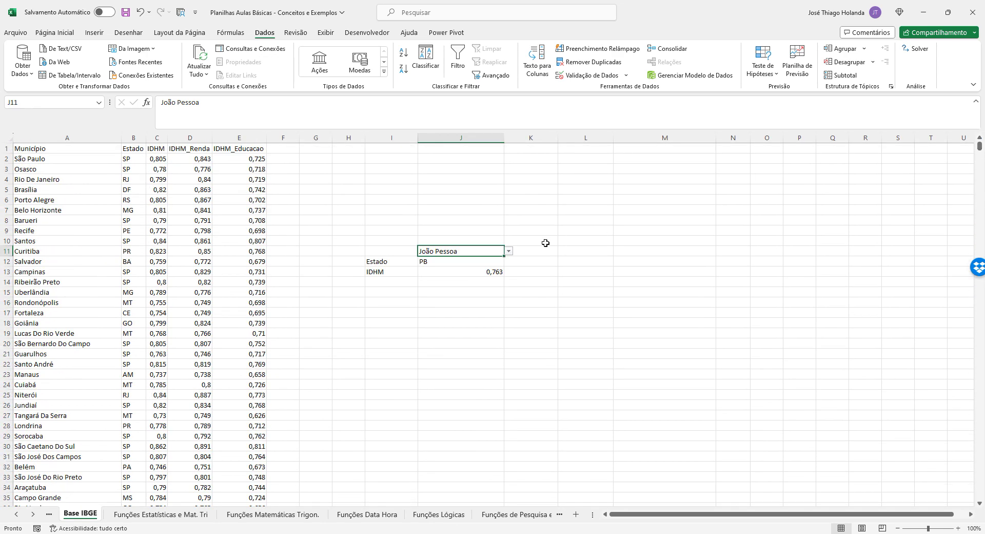
left_click(515, 250)
left_click(488, 250)
left_click(509, 250)
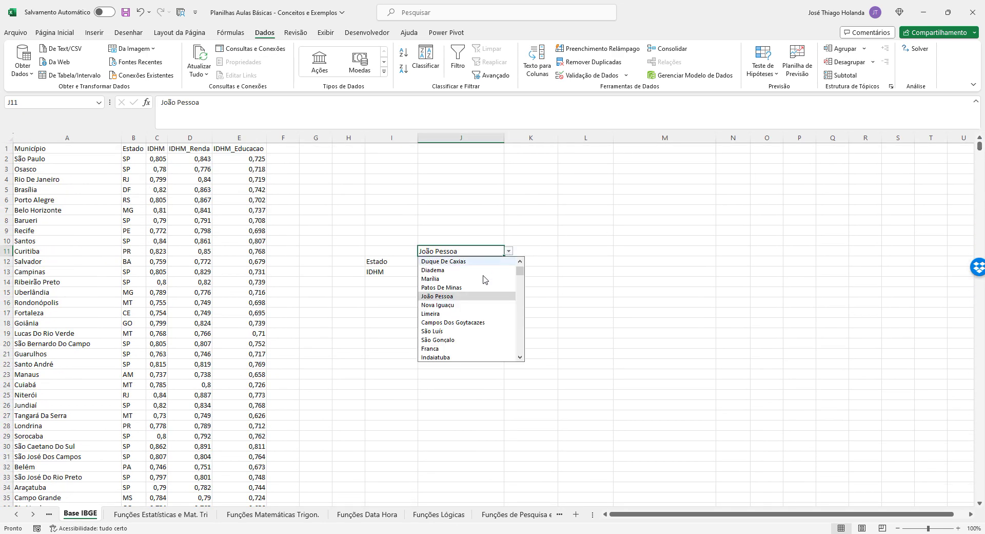
scroll(493, 314, "up", 10)
scroll(493, 314, "down", 6)
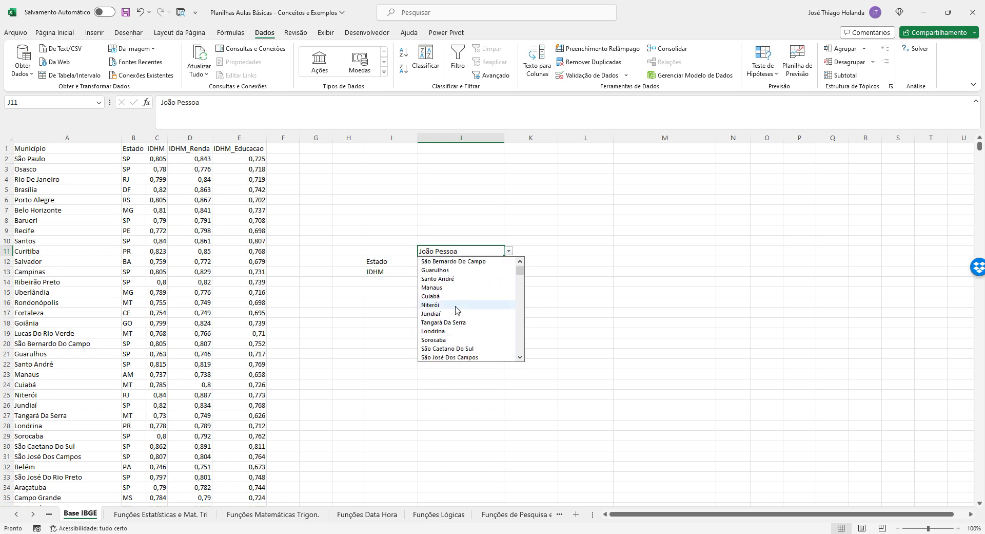
left_click(456, 305)
Change the municipality in J11 to Maringá and then to Macaé using the validation list
left_click(509, 250)
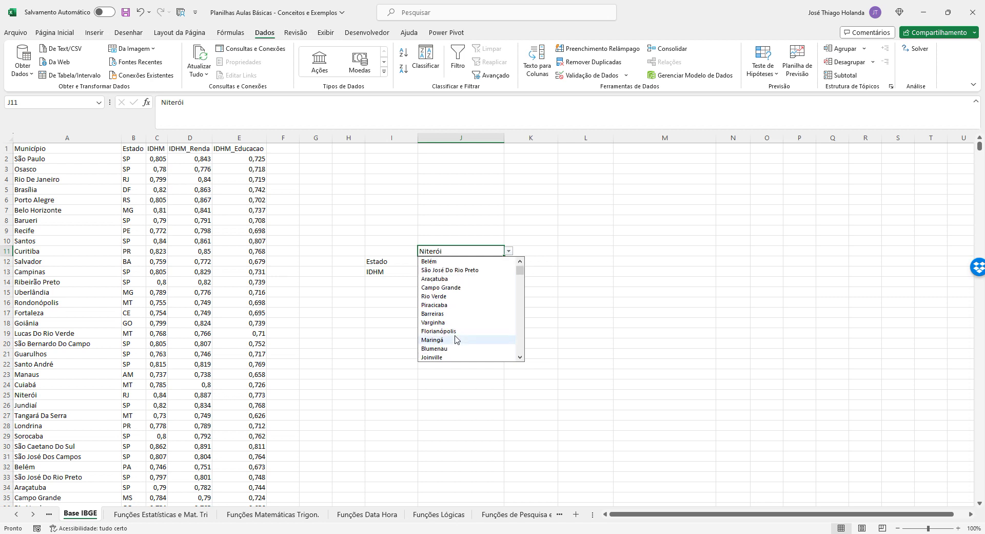
left_click(455, 339)
left_click(513, 252)
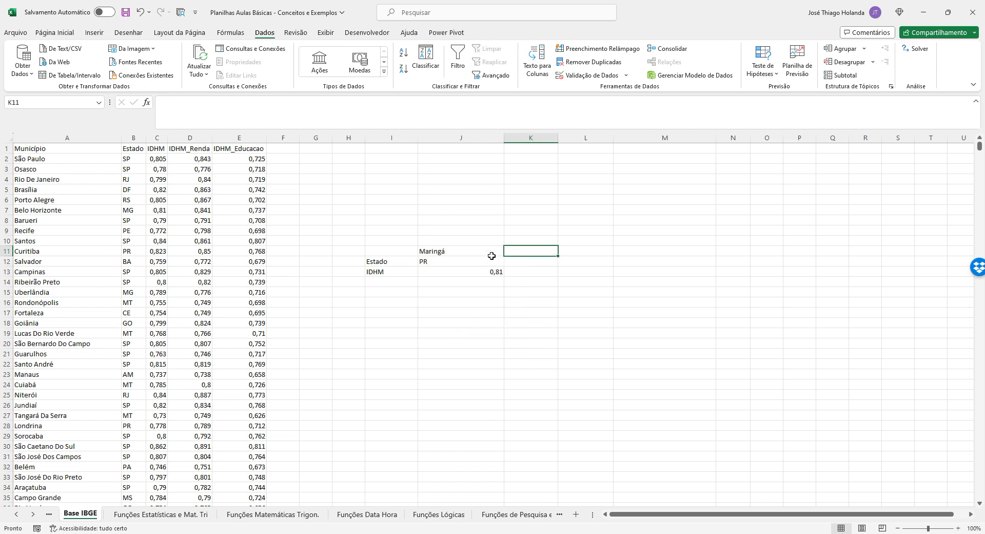
left_click(492, 252)
left_click(509, 250)
scroll(461, 313, "down", 5)
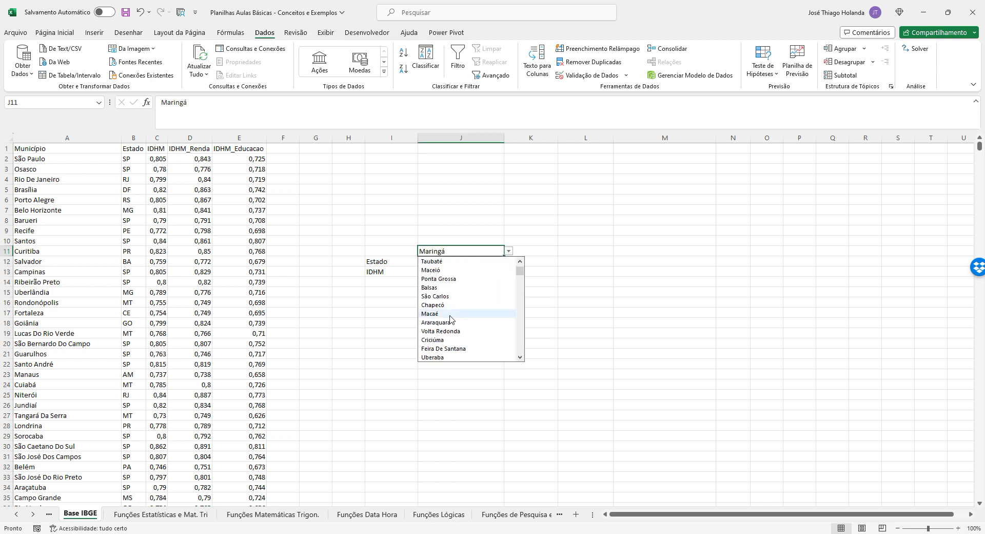
left_click(449, 314)
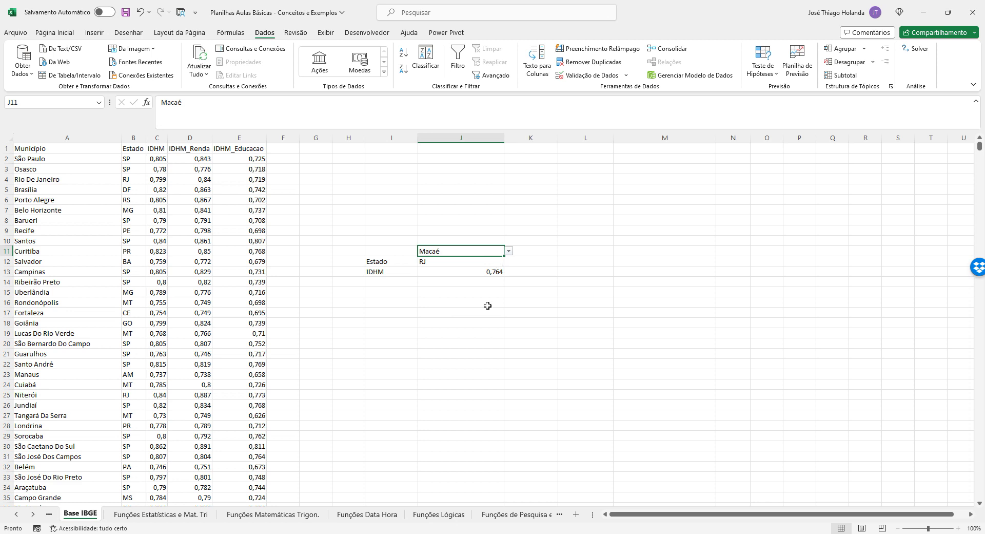
Replace the municipality in J11 with João Pessoa by filtering the validation list with the beginning of its name
double_click(455, 253)
double_click(455, 253)
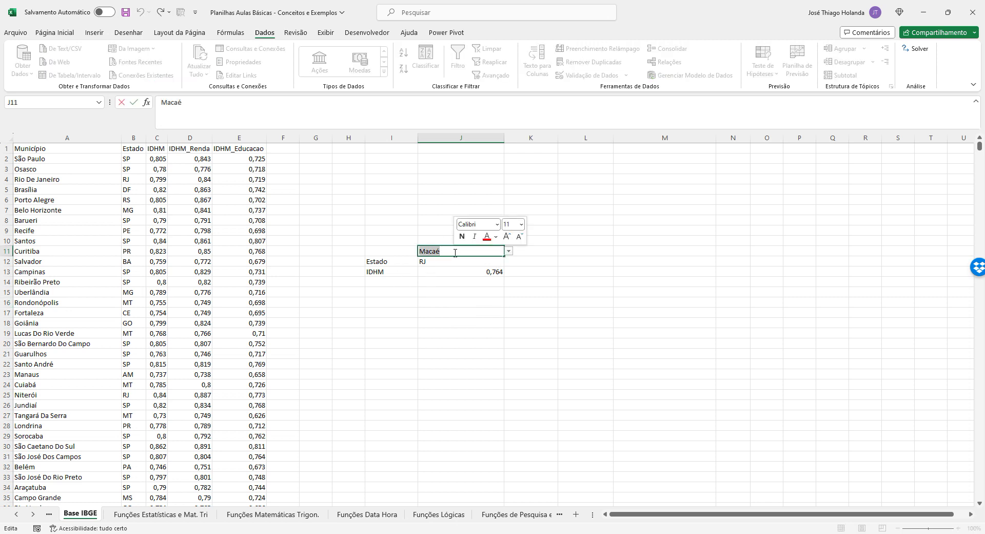
type("João OP")
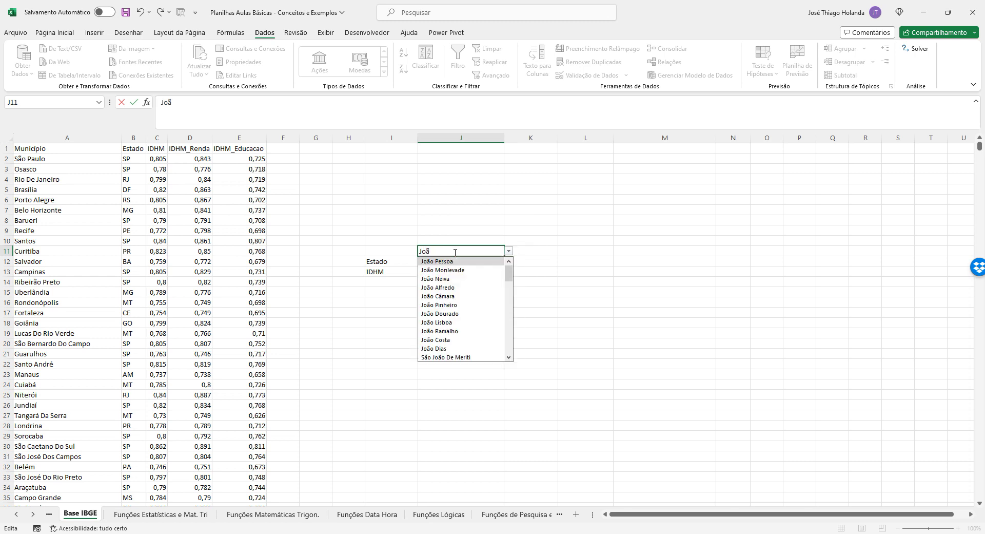
key("BackSpace")
key("BackSpace")
type("Pessoa")
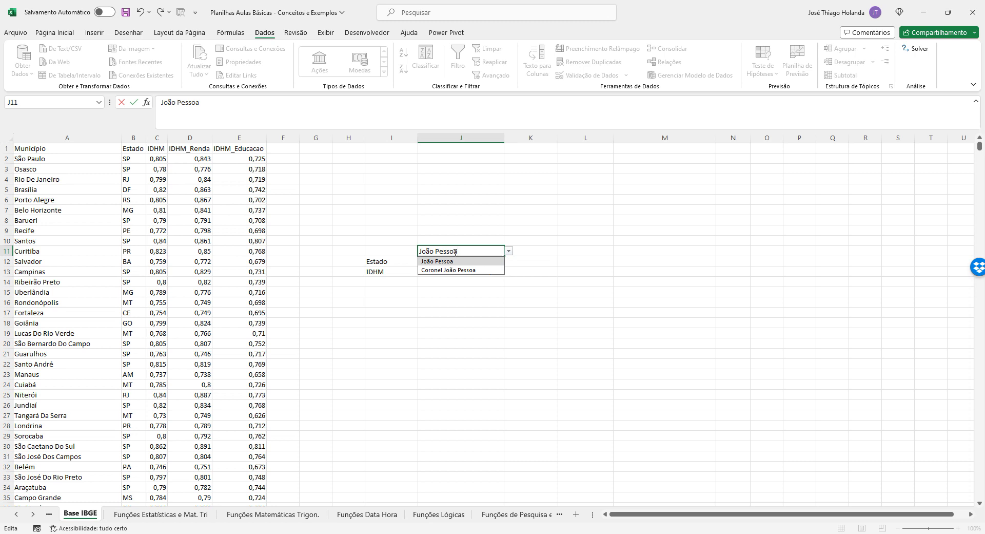
key("BackSpace")
key("BackSpace")
key("BackSpace")
key("BackSpace")
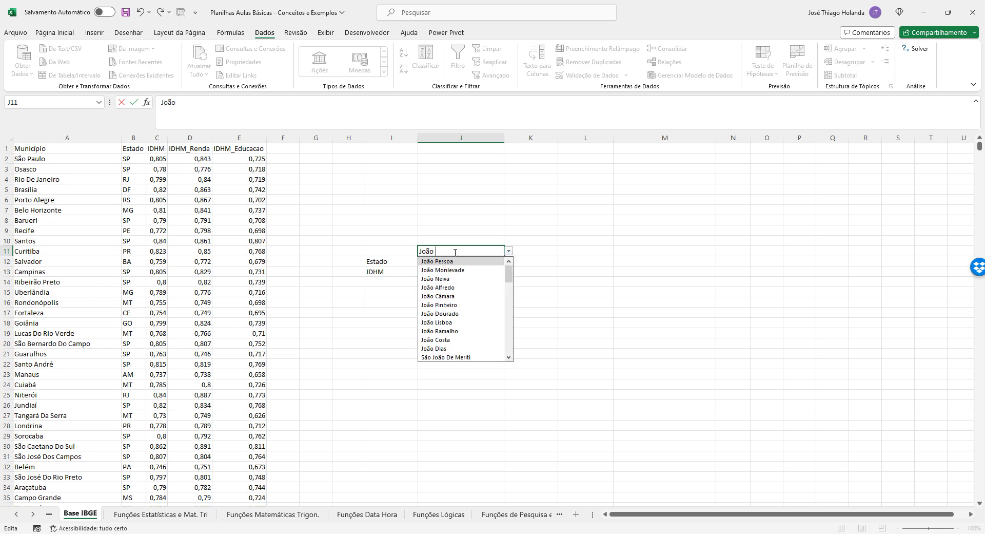
type("P")
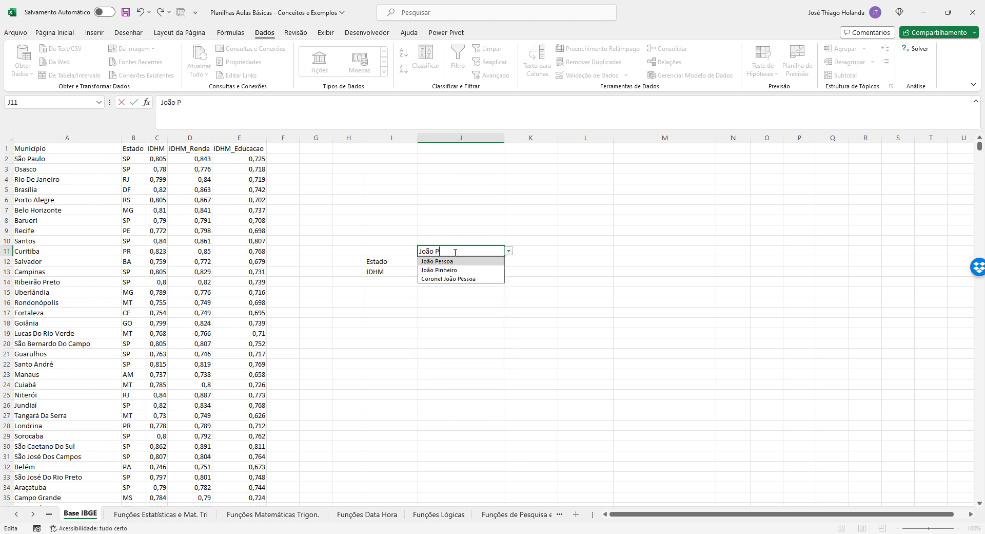
key("Return")
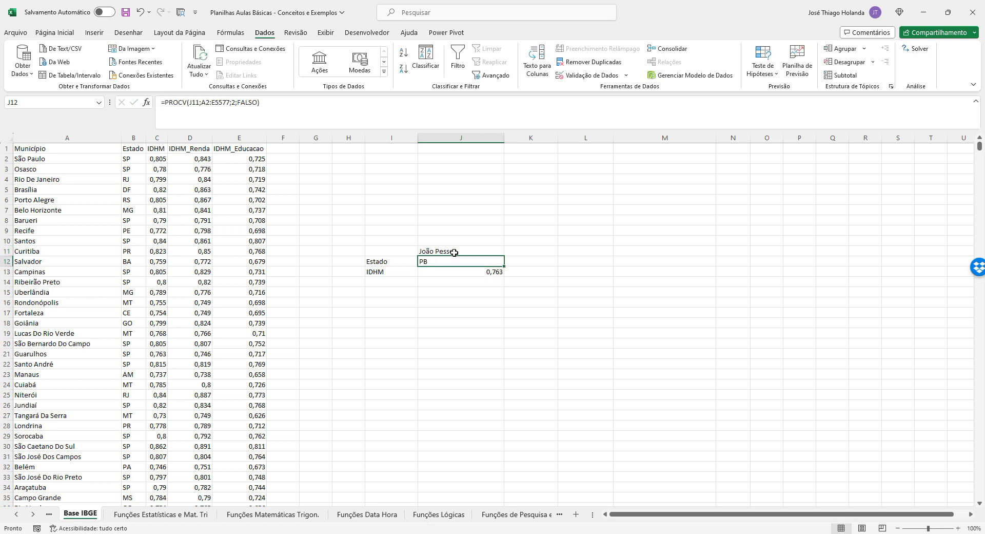
Review the lookup cells J11 to J13 and examine each argument of the PROCV formula in J13
left_click(454, 252)
left_click(447, 278)
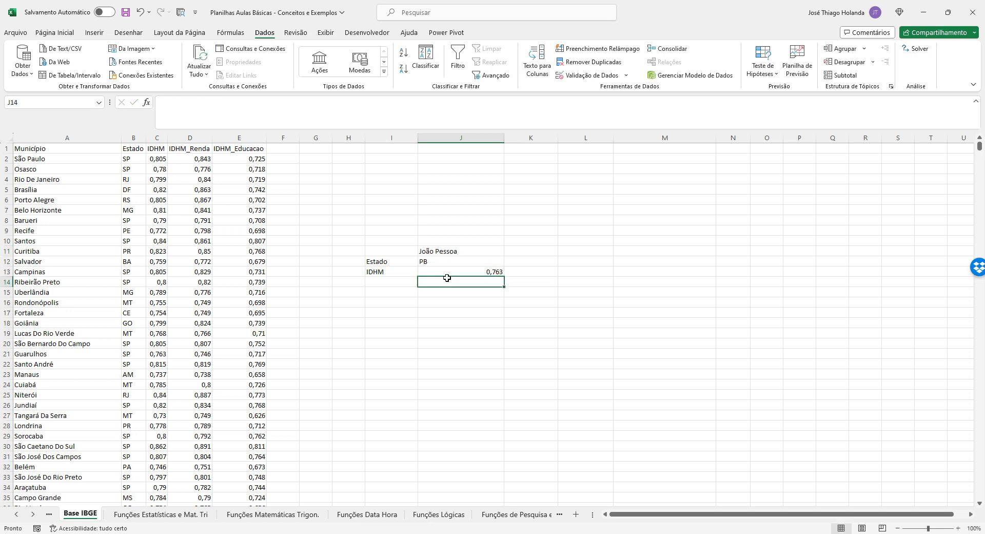
left_click(447, 273)
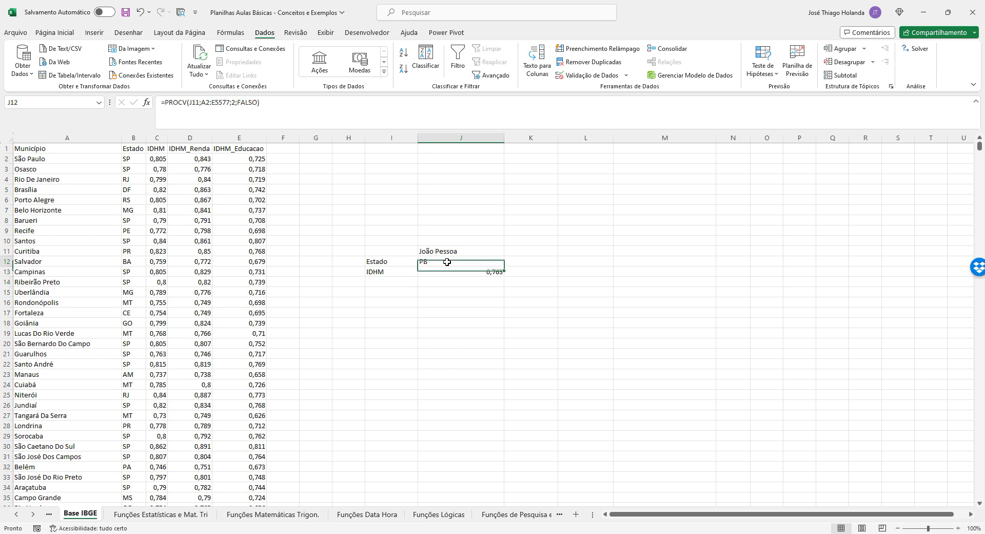
left_click(447, 263)
left_click(455, 274)
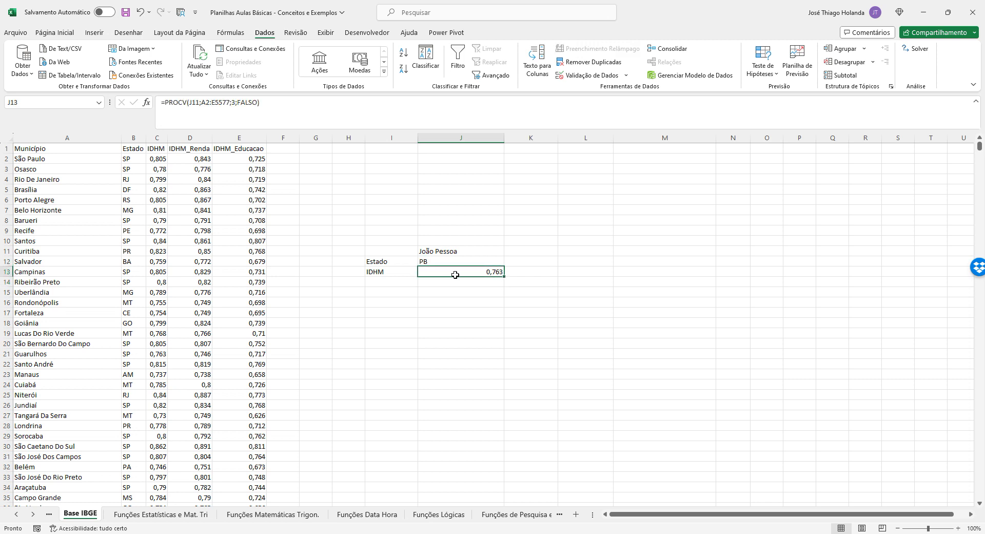
left_click(198, 102)
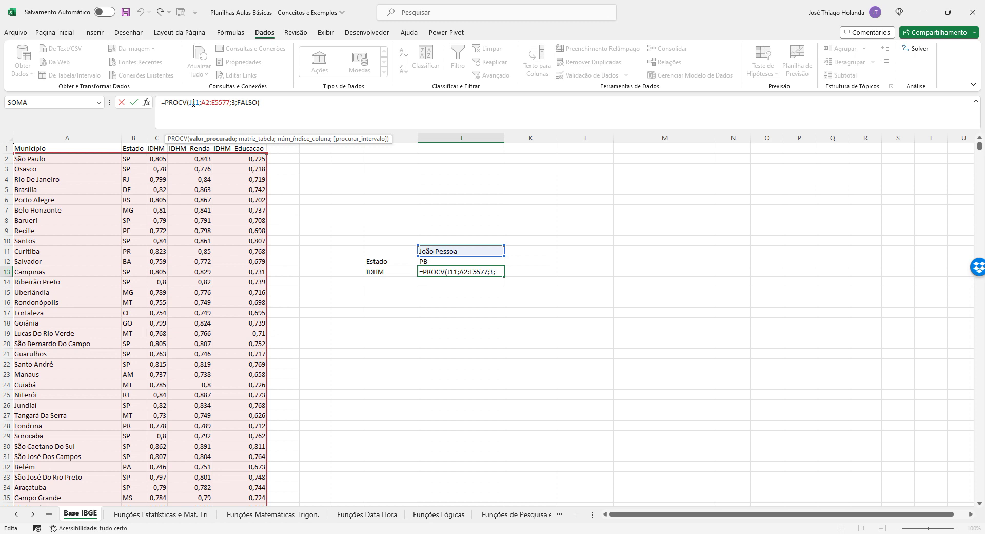
left_click(209, 103)
left_click(235, 102)
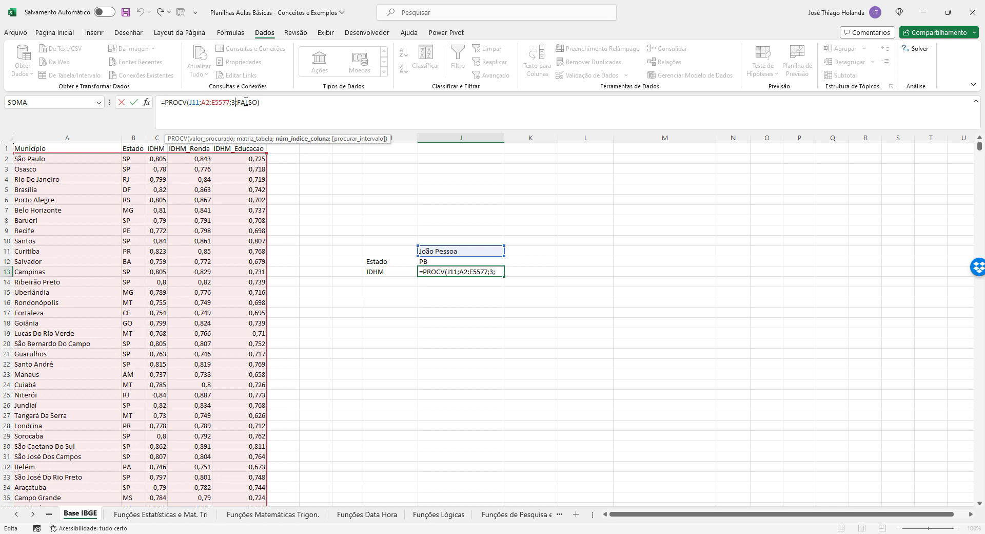
left_click(248, 103)
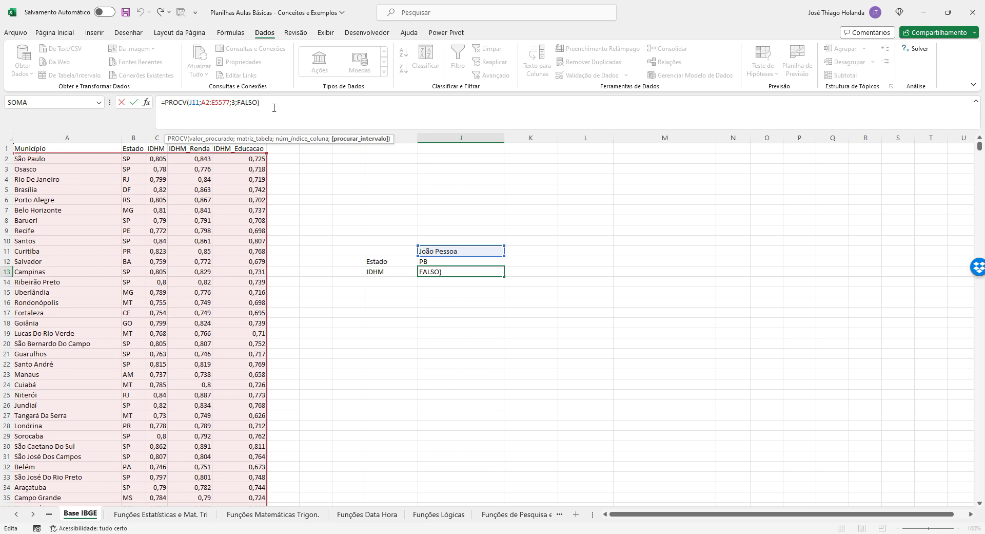
Remove the final FALSO argument from the PROCV formula in J13 to use approximate matching
key("BackSpace")
key("BackSpace")
key("BackSpace")
key("BackSpace")
key("BackSpace")
key("BackSpace")
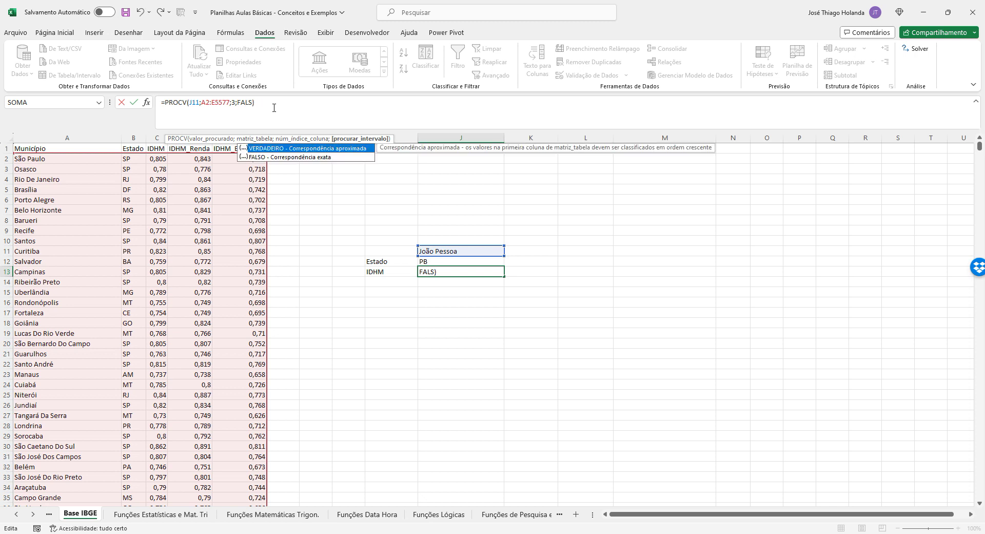
key("Return")
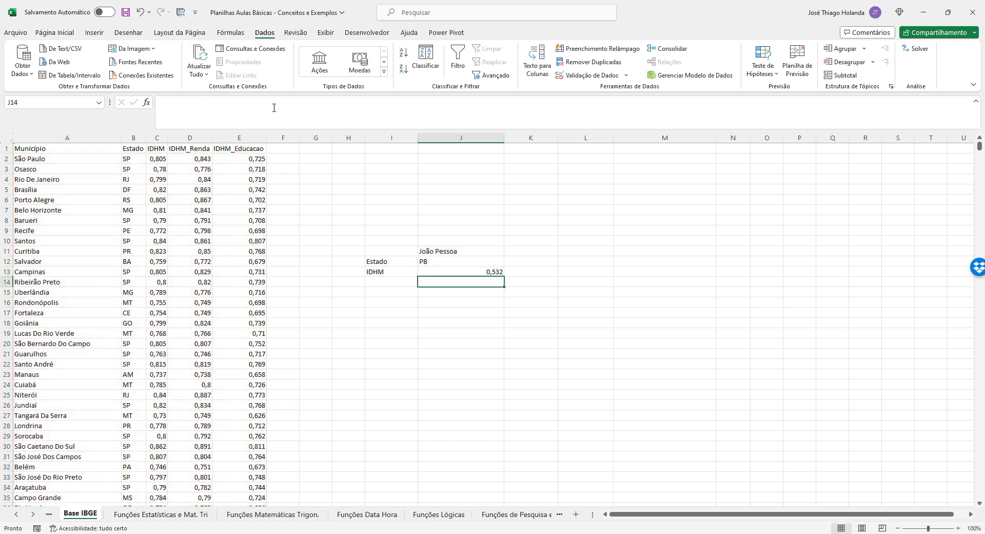
Switch the municipality in J11 to Marília and then back to João Pessoa using the validation list
key("Up")
key("Up")
key("Up")
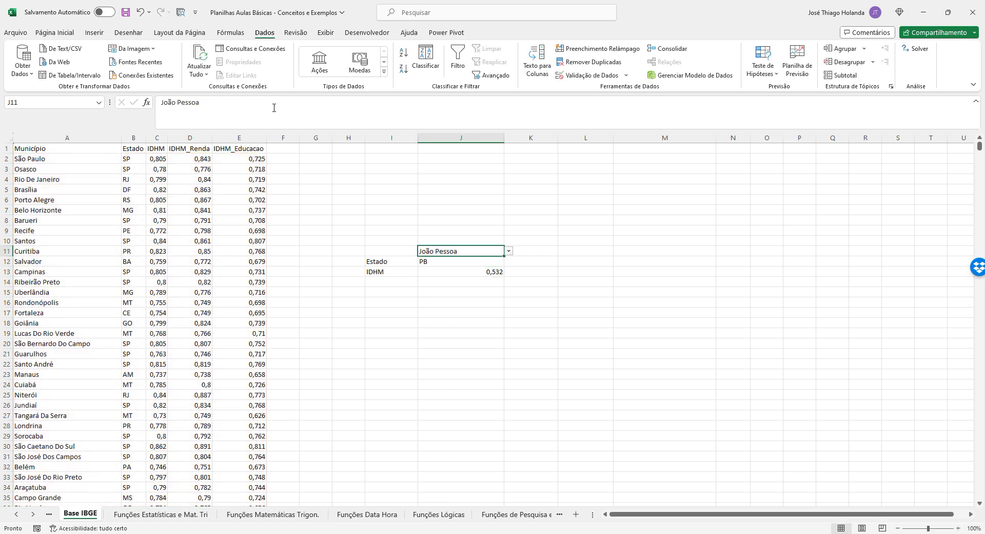
left_click(509, 251)
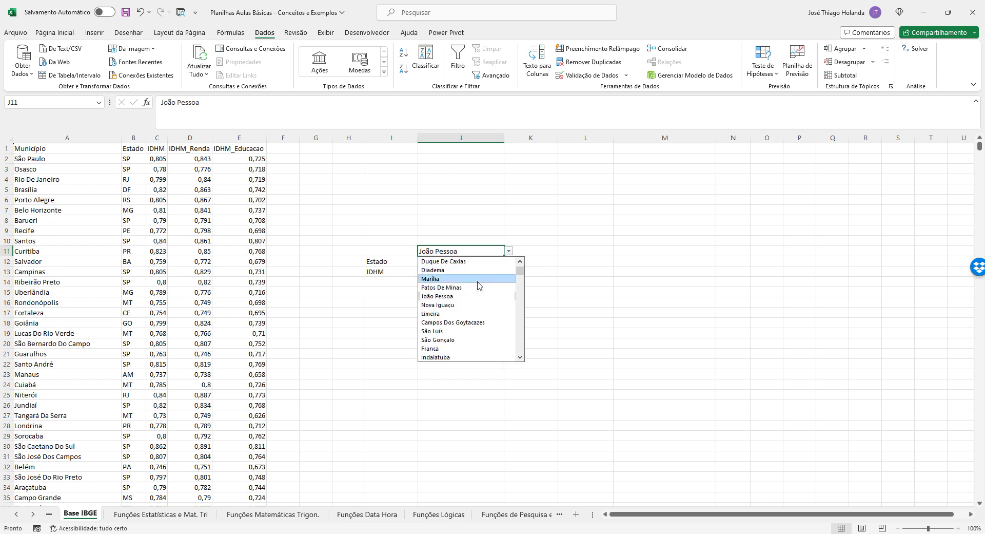
left_click(477, 280)
left_click(509, 251)
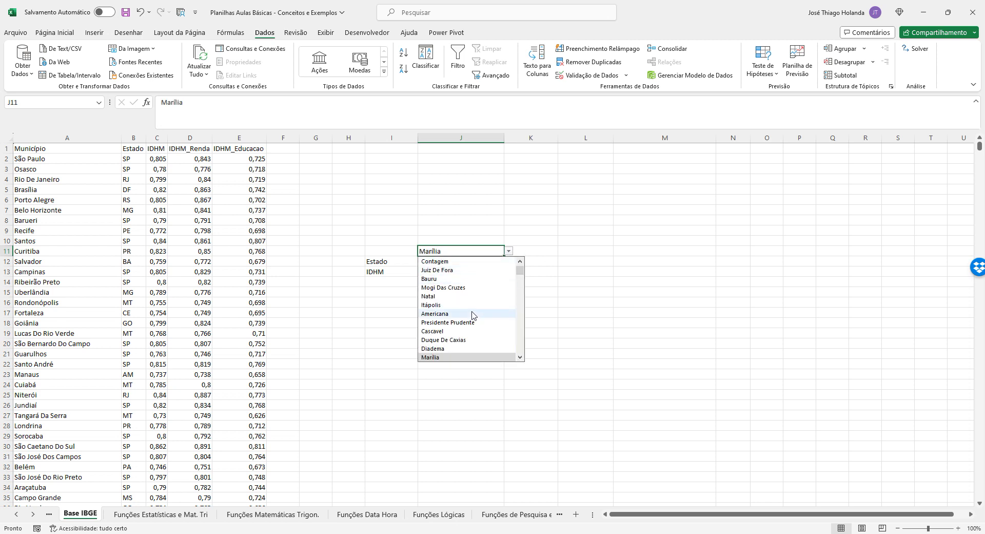
type("joão")
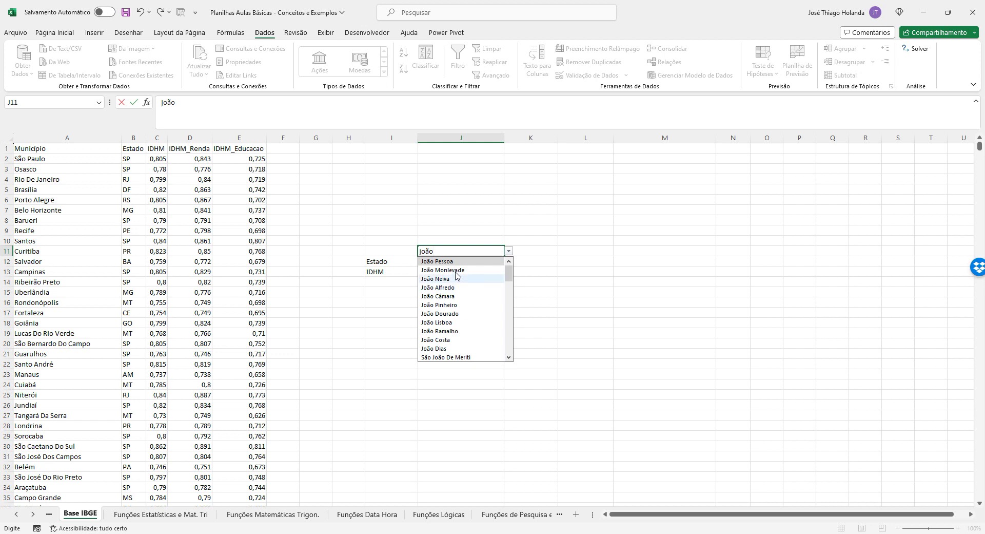
type(" pess")
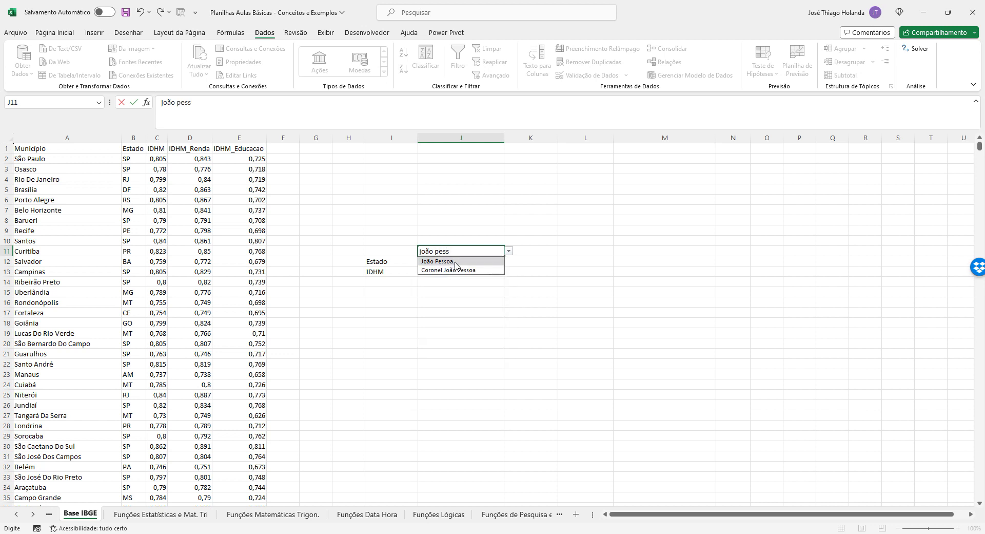
type("oa")
left_click(455, 262)
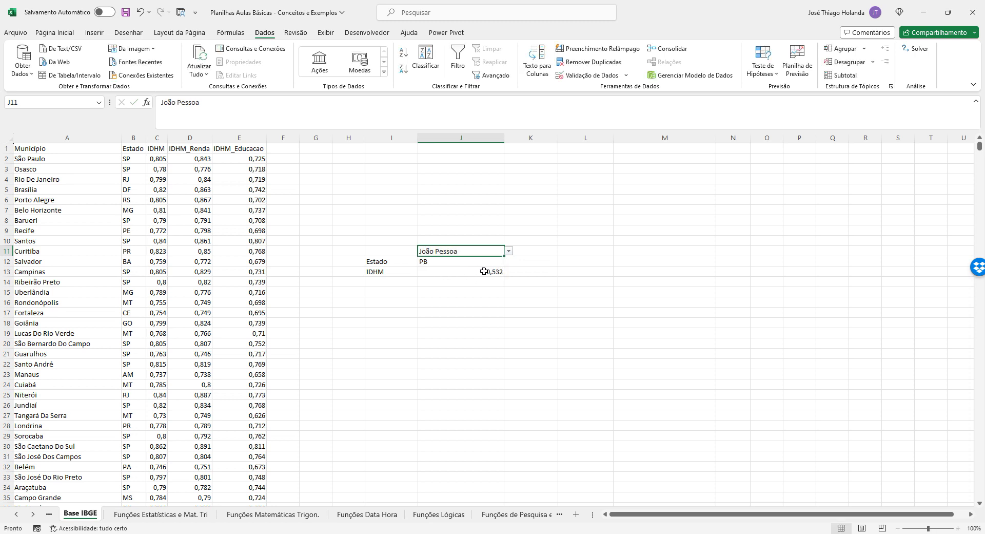
Restore exact matching in J13 by adding FALSO as the fourth argument of the PROCV formula
left_click(483, 270)
left_click(232, 102)
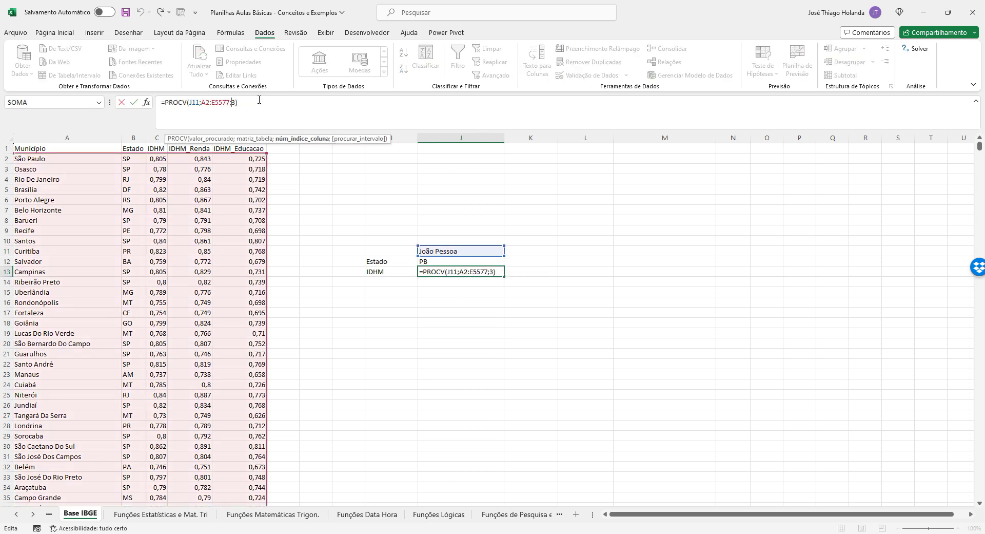
type(";falso")
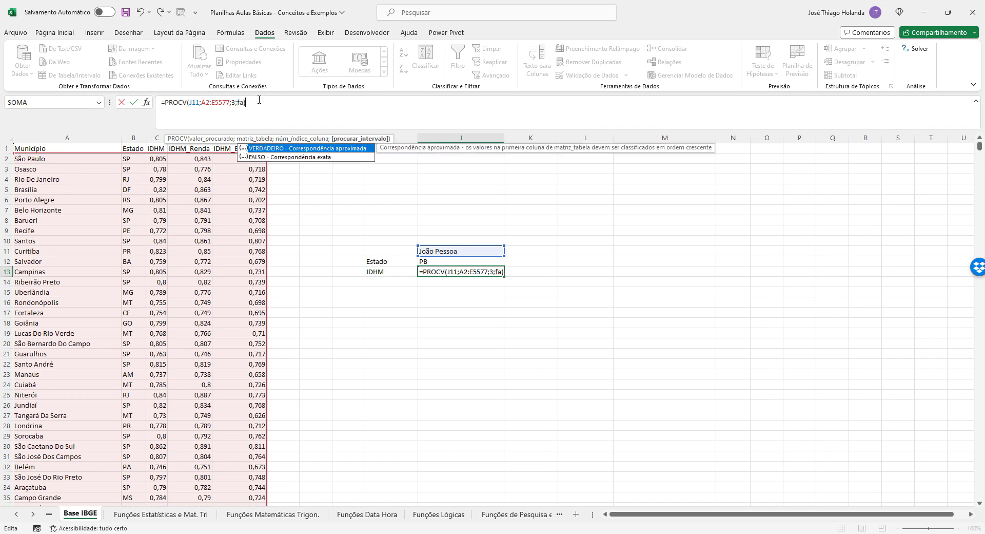
key("Return")
key("Up")
key("Up")
key("Up")
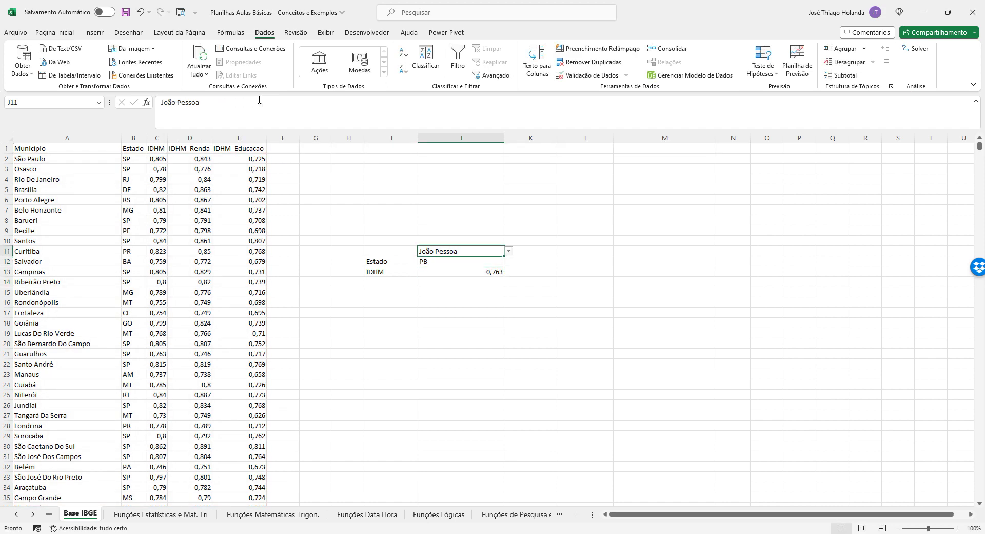
Search the sheet for João Pessoa and check the IDHM value in its row of the data table
scroll(77, 308, "down", 6)
scroll(79, 347, "up", 6)
left_click(336, 331)
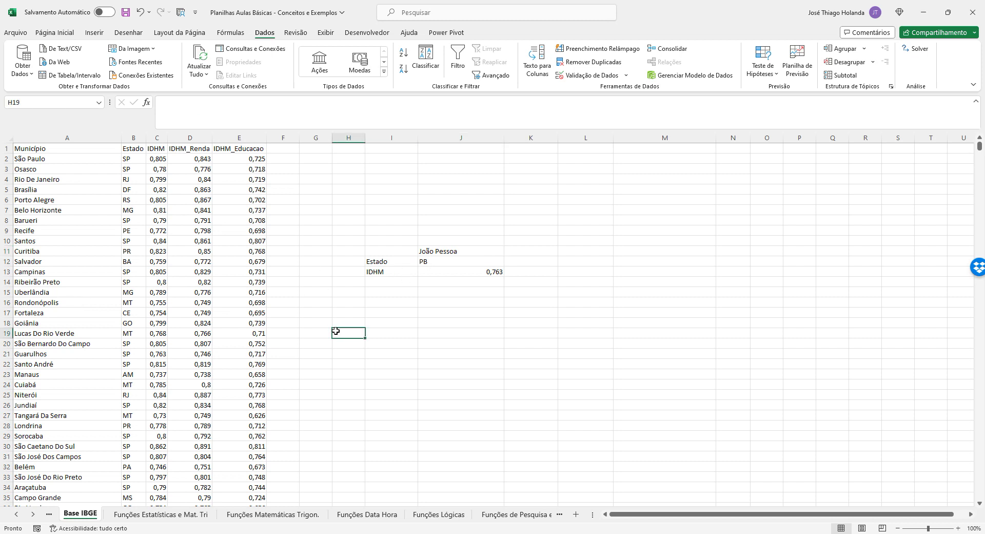
double_click(336, 331)
key("Return")
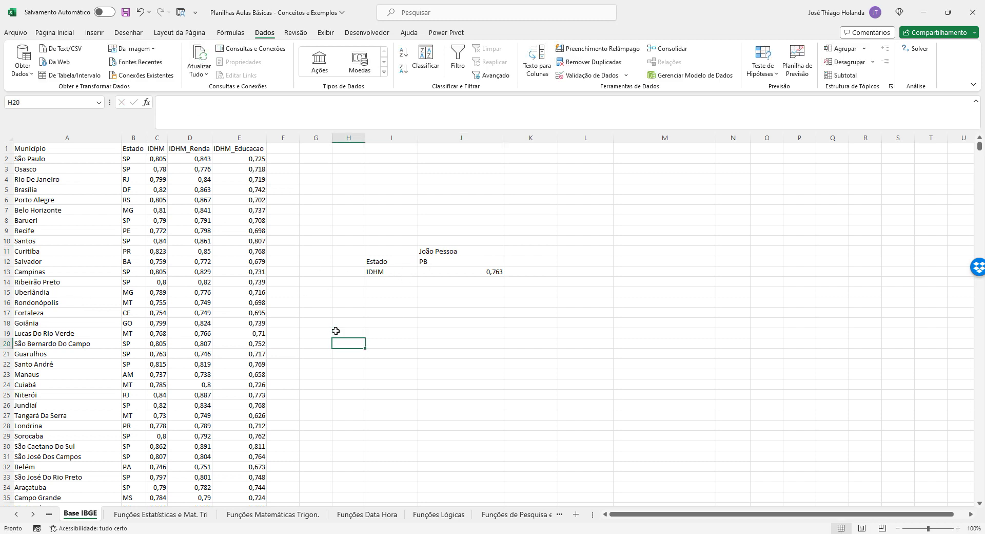
key("ctrl+l")
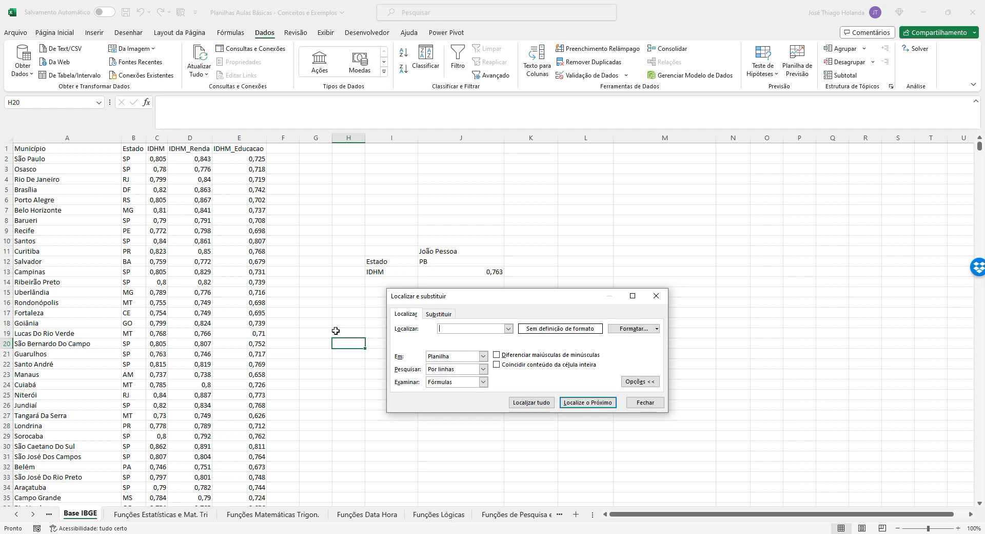
type("João Pessoa")
key("Return")
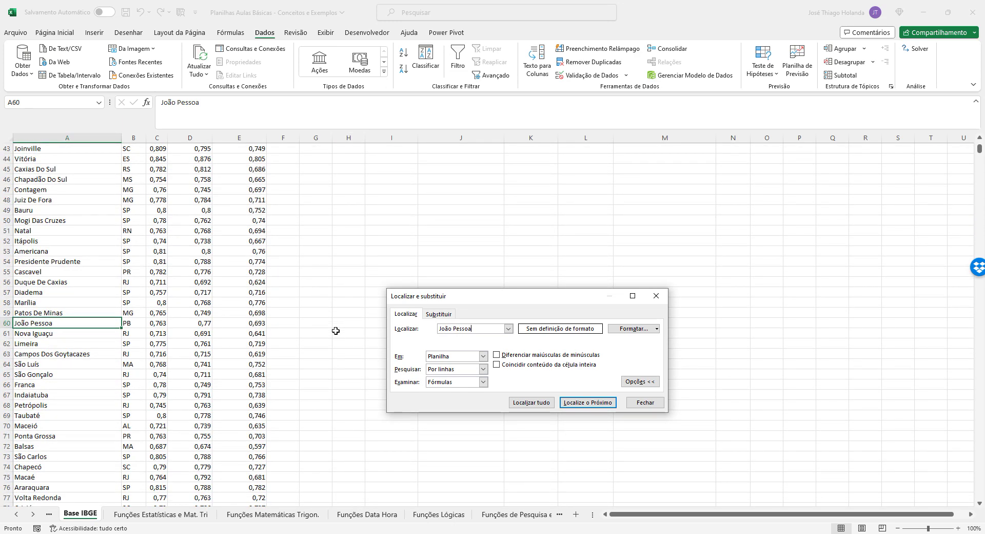
left_click(157, 323)
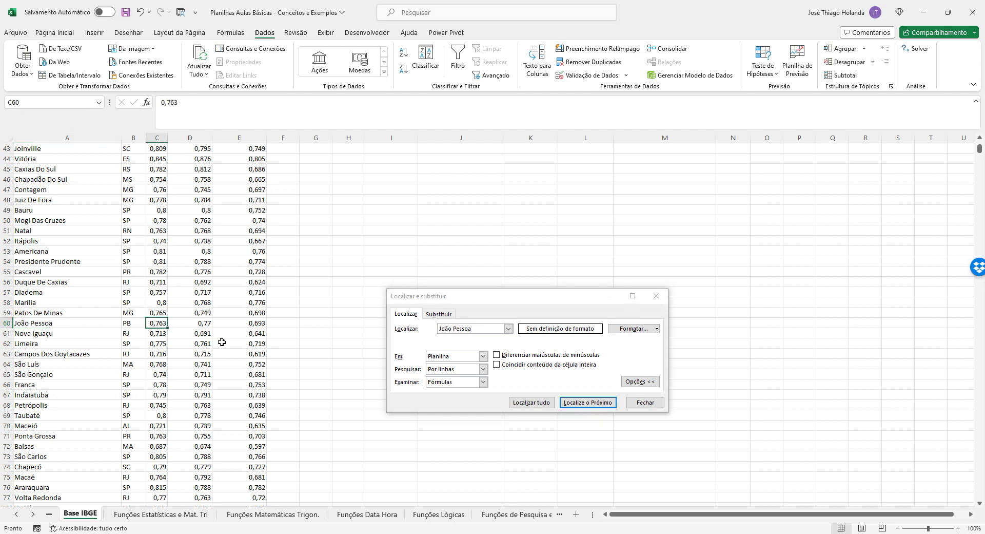
left_click(647, 402)
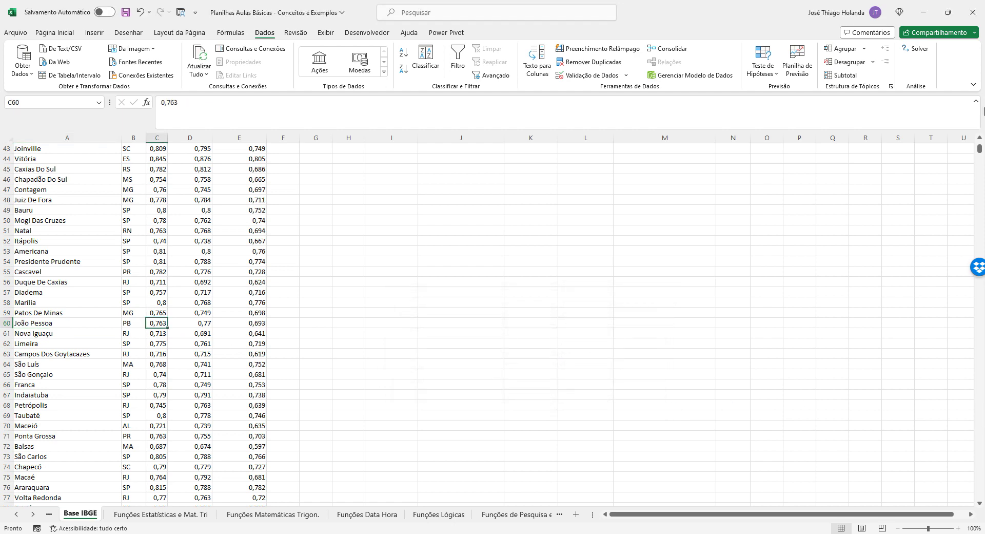
left_click_drag(979, 149, 979, 140)
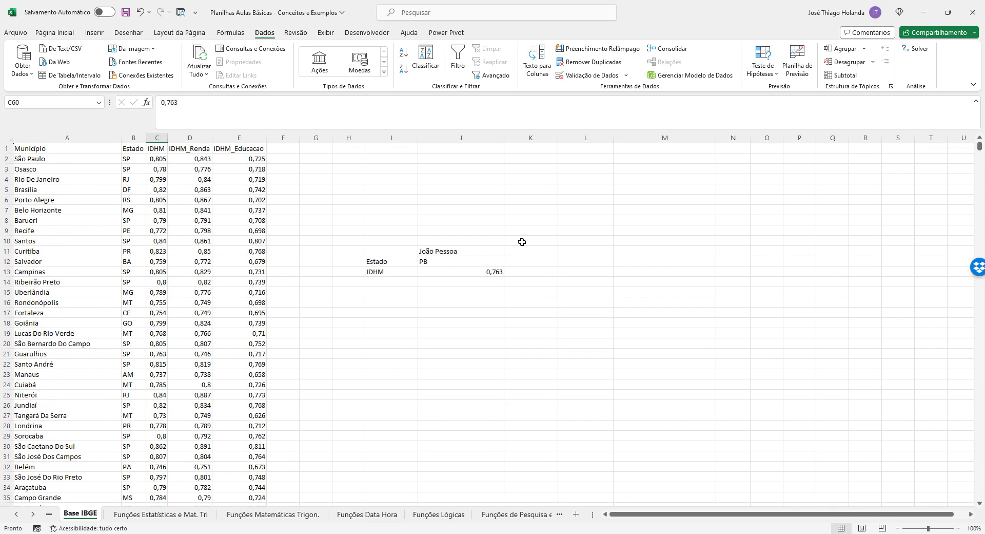
Review the PROCV formula in J13 along with the state and municipality cells above it
left_click(475, 272)
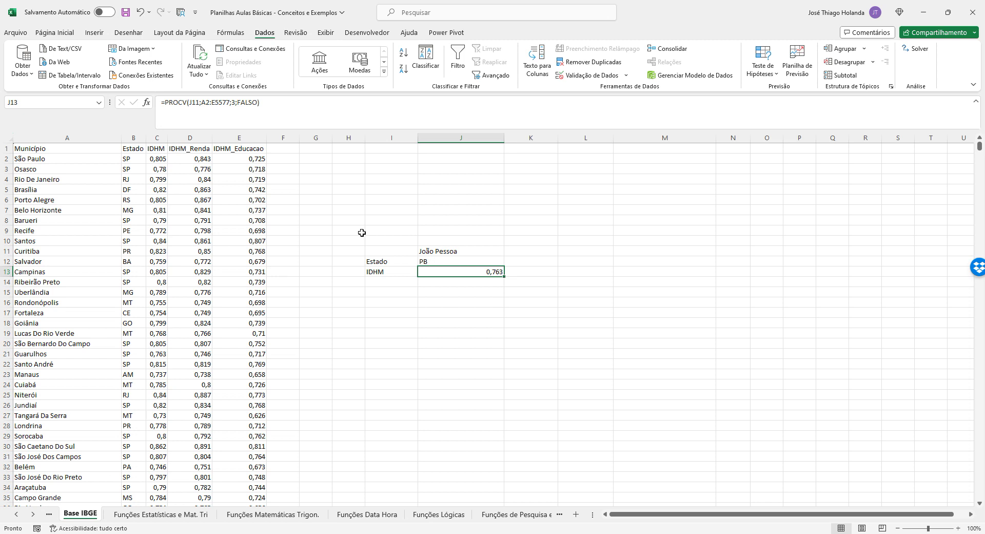
left_click(443, 263)
left_click(421, 272)
left_click(418, 272)
left_click(398, 279)
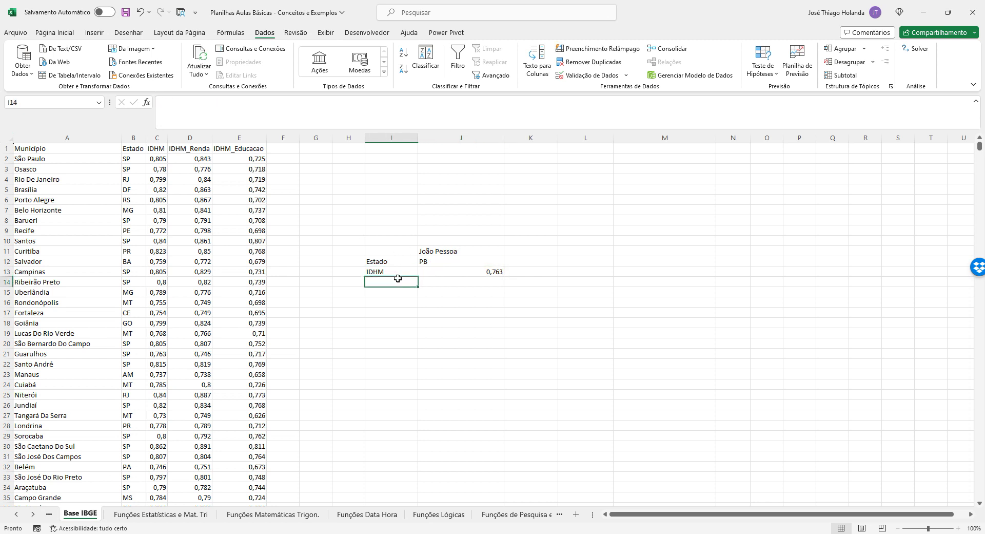
left_click(448, 251)
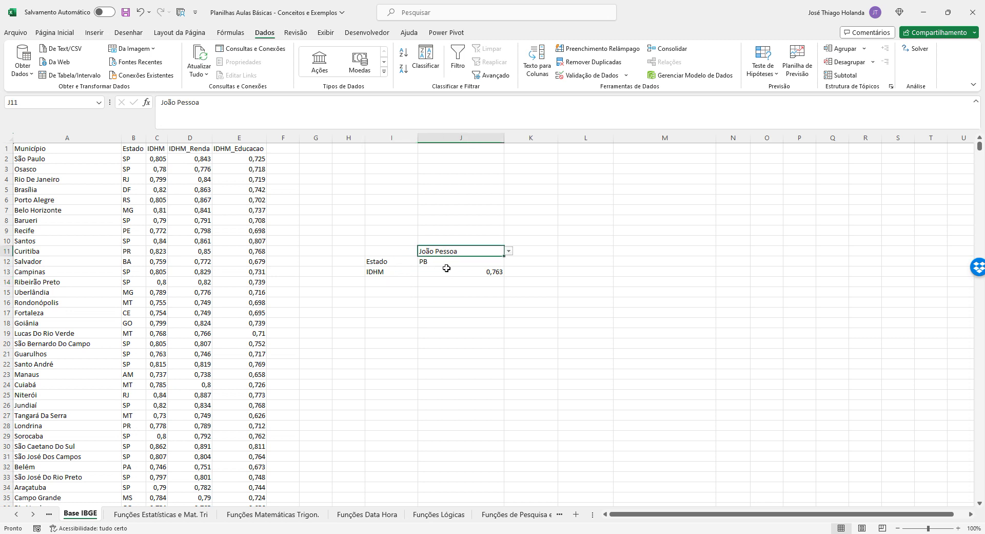
left_click(471, 273)
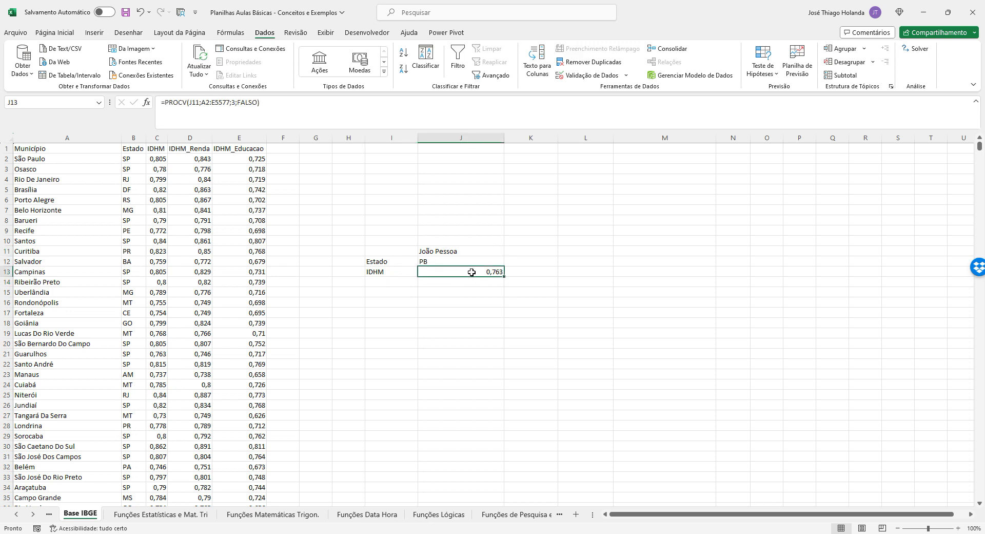
left_click(481, 252)
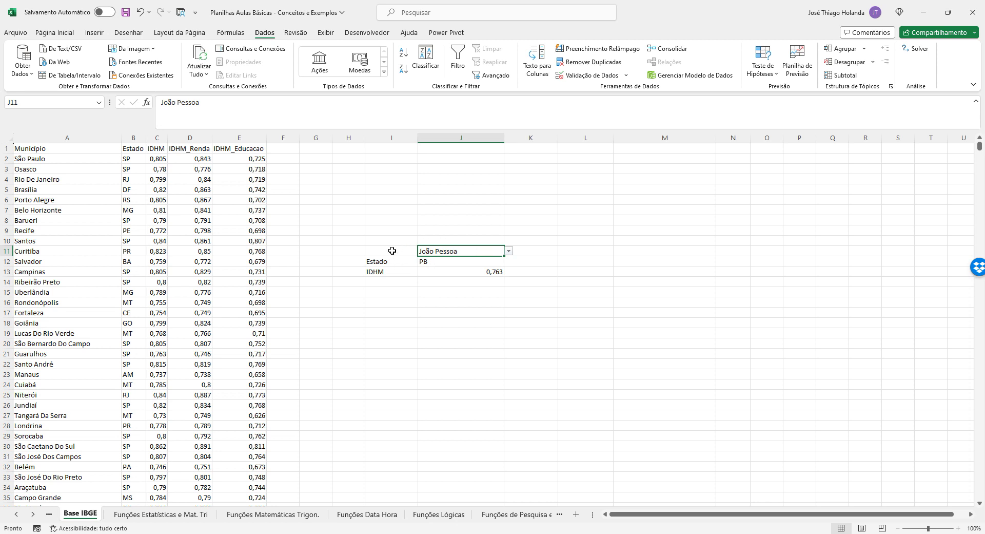
Copy the lookup block I11:J13 to A1 of the Funções de Pesquisa e Referênci sheet and autofit column B
left_click_drag(389, 250, 457, 270)
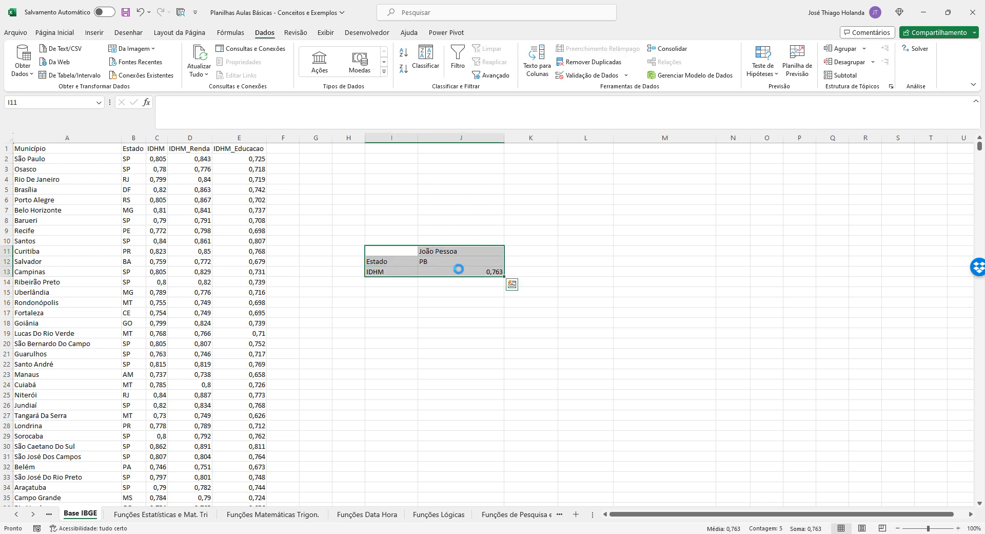
key("ctrl+c")
left_click(516, 514)
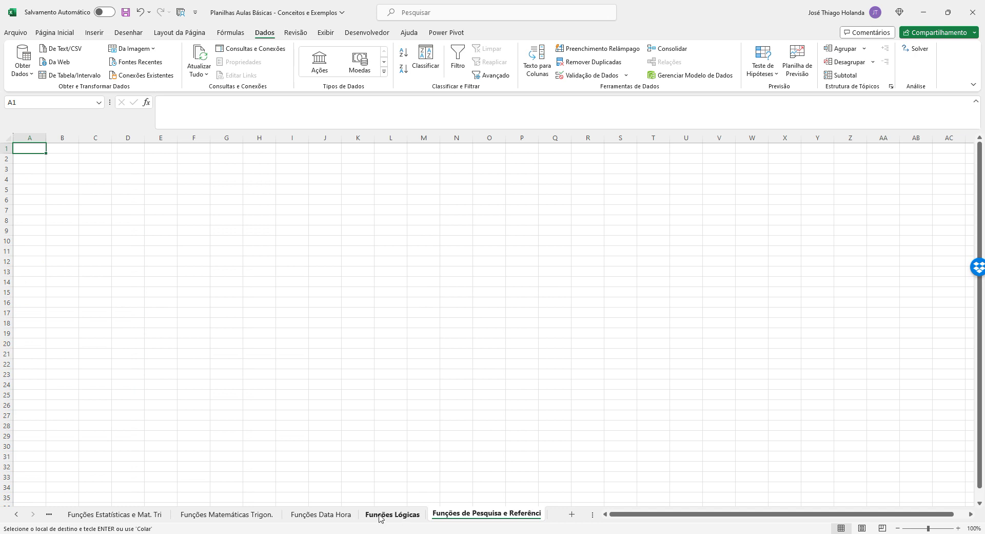
left_click(389, 514)
left_click(468, 514)
key("ctrl+v")
left_click(144, 203)
double_click(79, 137)
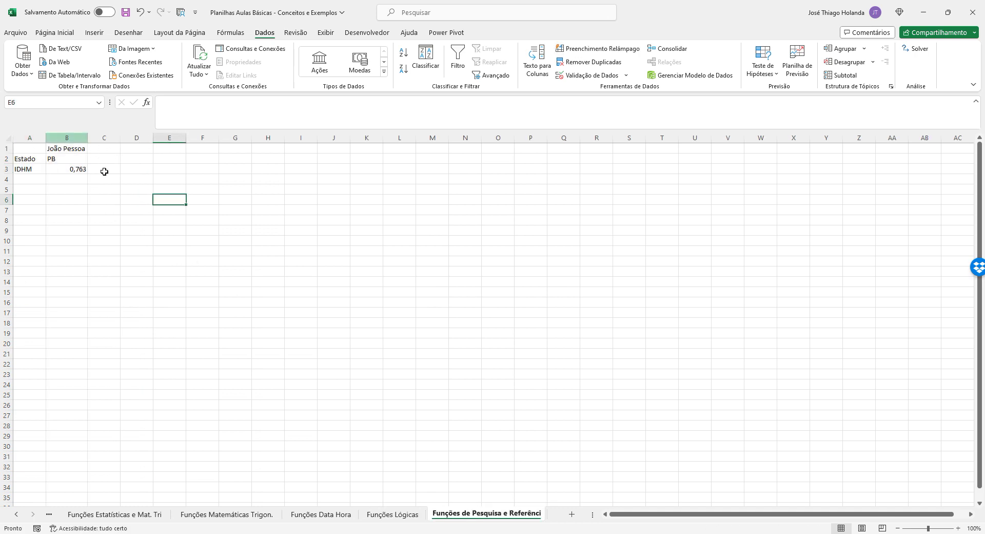
Examine the validation list in B1 and the PROCV formulas in B2 and B3 of the copied block
left_click(137, 188)
left_click(78, 149)
left_click(92, 148)
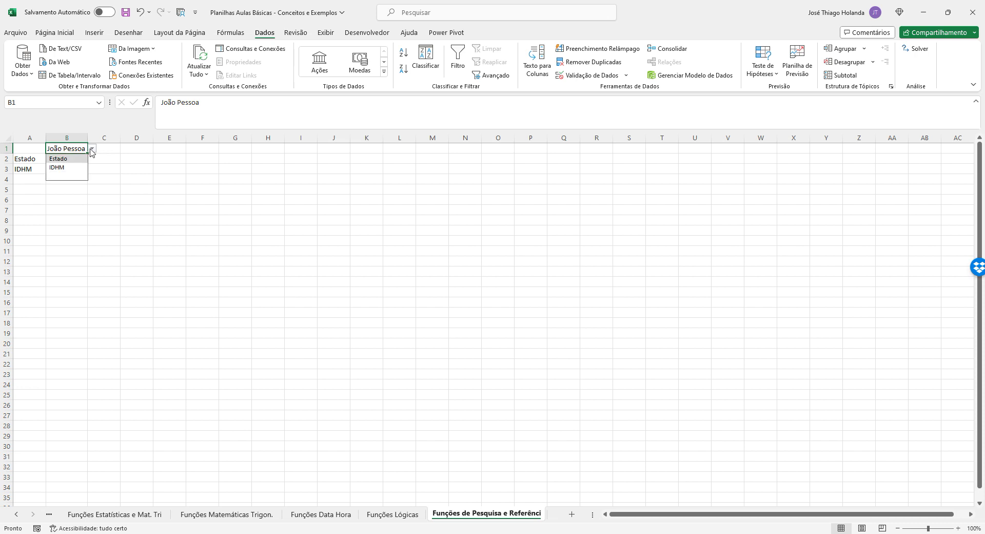
left_click(93, 151)
left_click(93, 150)
left_click(113, 198)
left_click(41, 160)
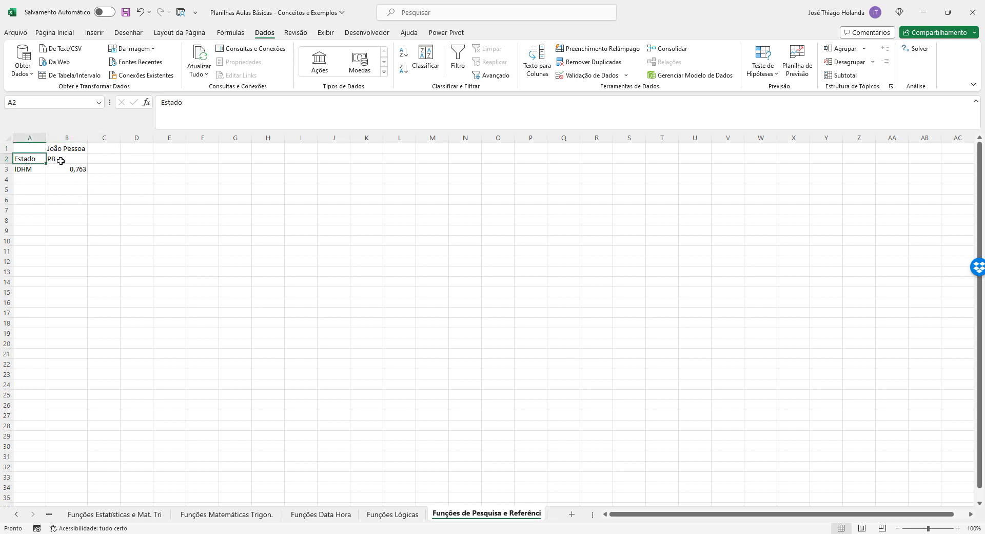
left_click(61, 160)
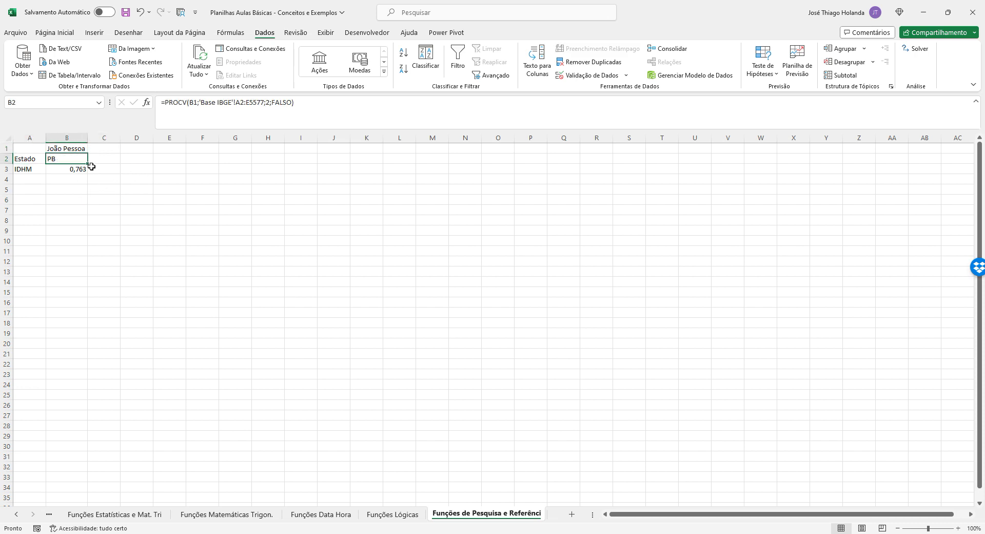
left_click(70, 169)
left_click(75, 149)
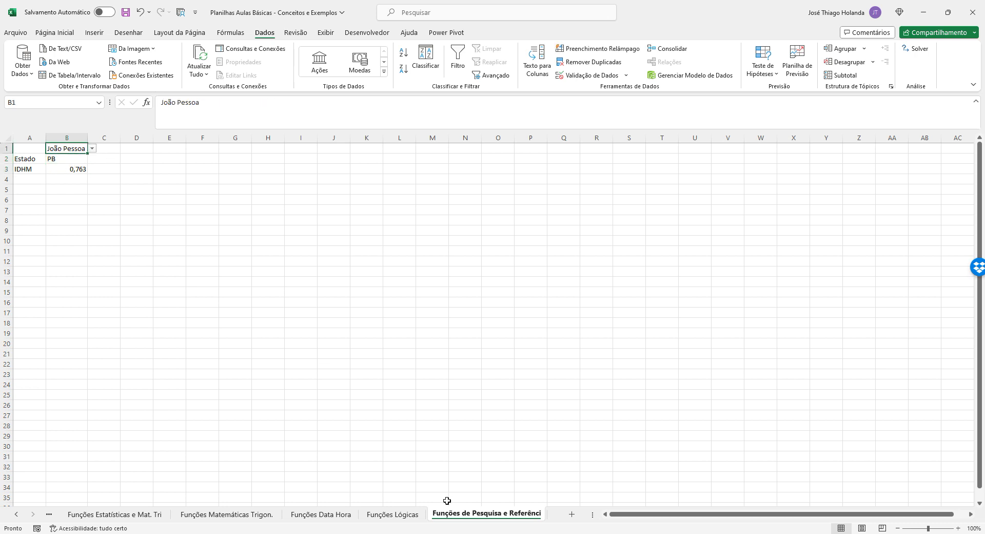
Set the source of the B1 validation list to ='Base IBGE'!$A$2:$A$5577
left_click(396, 515)
left_click(467, 516)
left_click(592, 75)
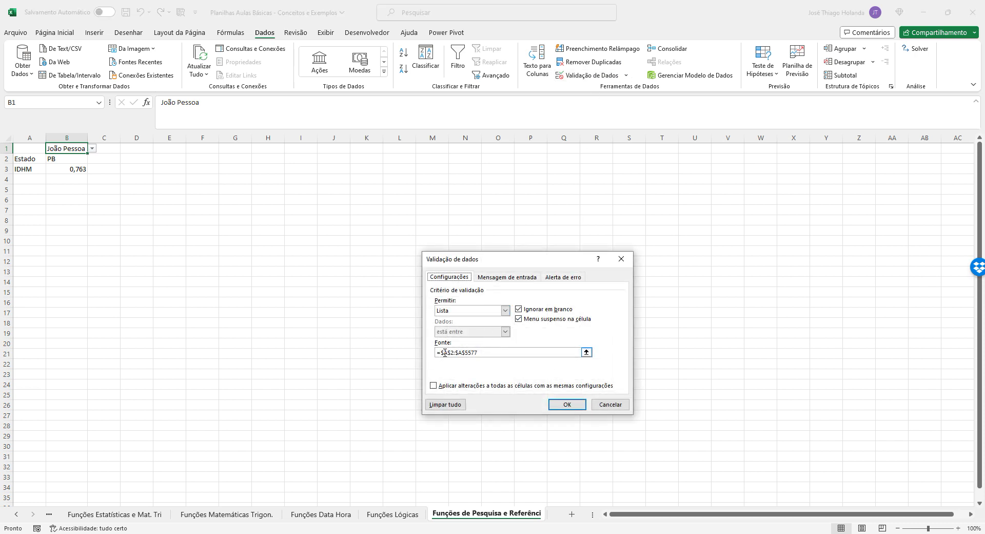
left_click(586, 353)
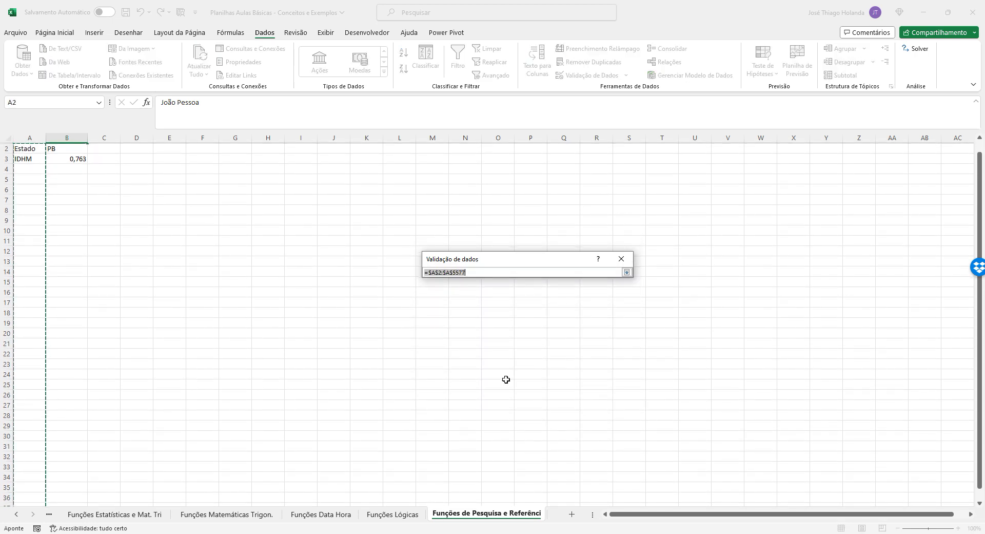
left_click(120, 517)
left_click(50, 516)
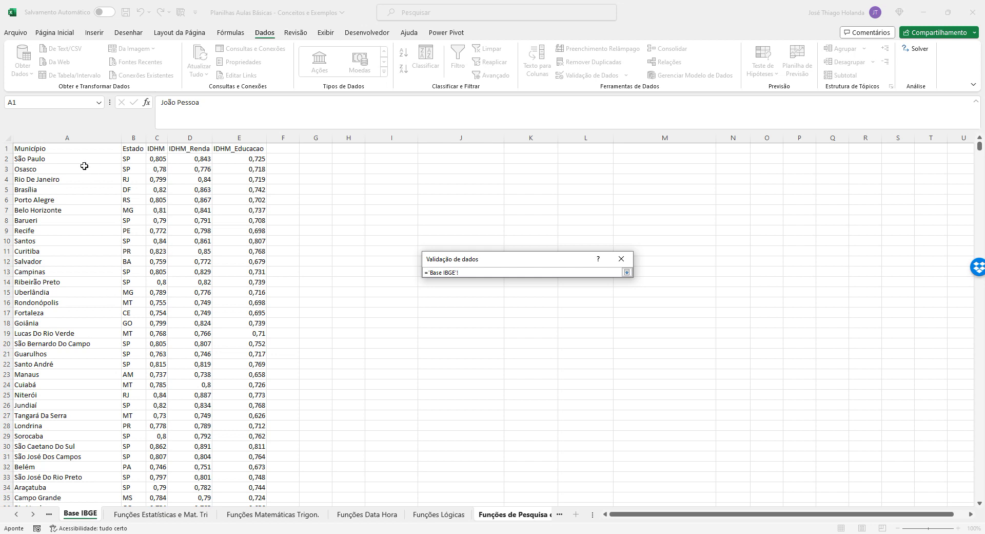
left_click_drag(78, 161, 72, 311)
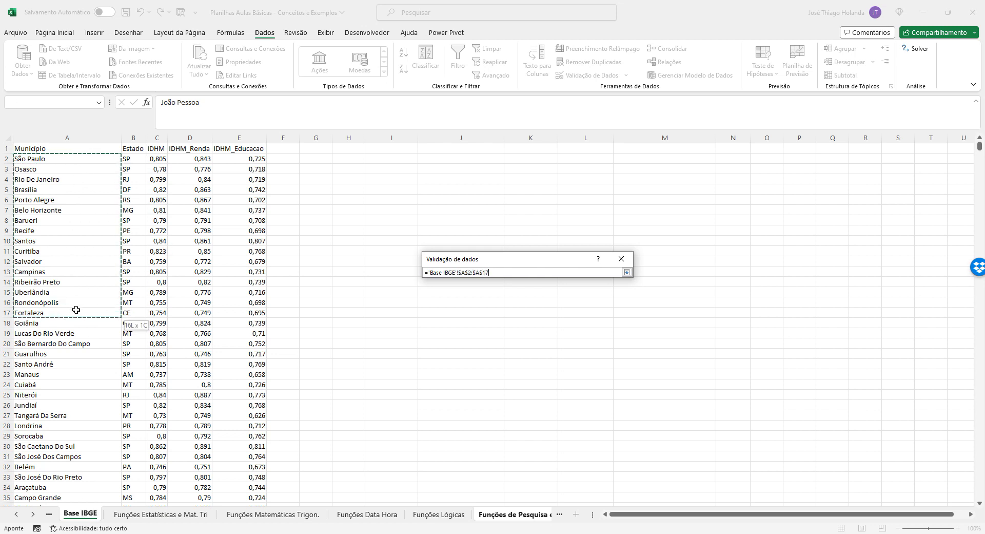
left_click(511, 275)
key("BackSpace")
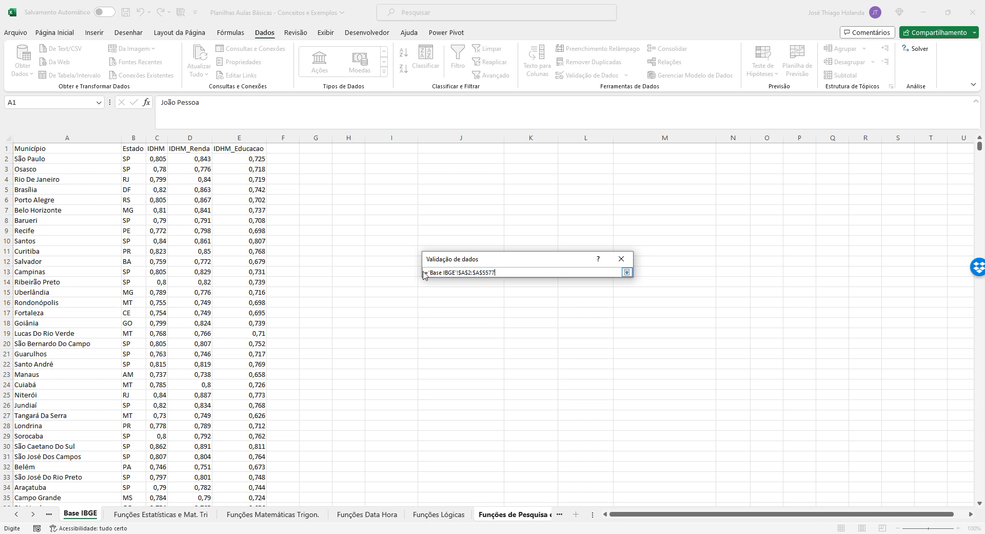
left_click(626, 272)
left_click(567, 404)
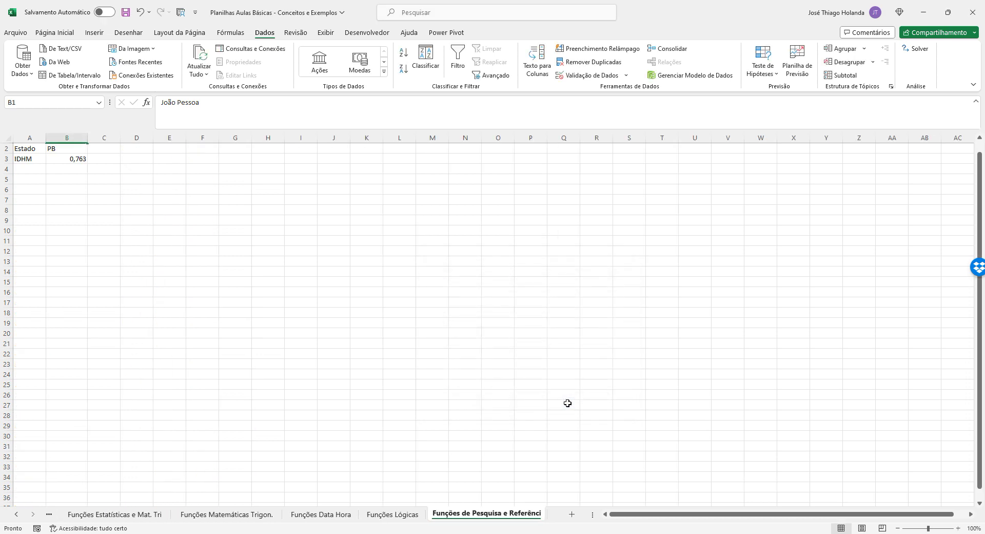
left_click(32, 151)
scroll(86, 192, "up", 1)
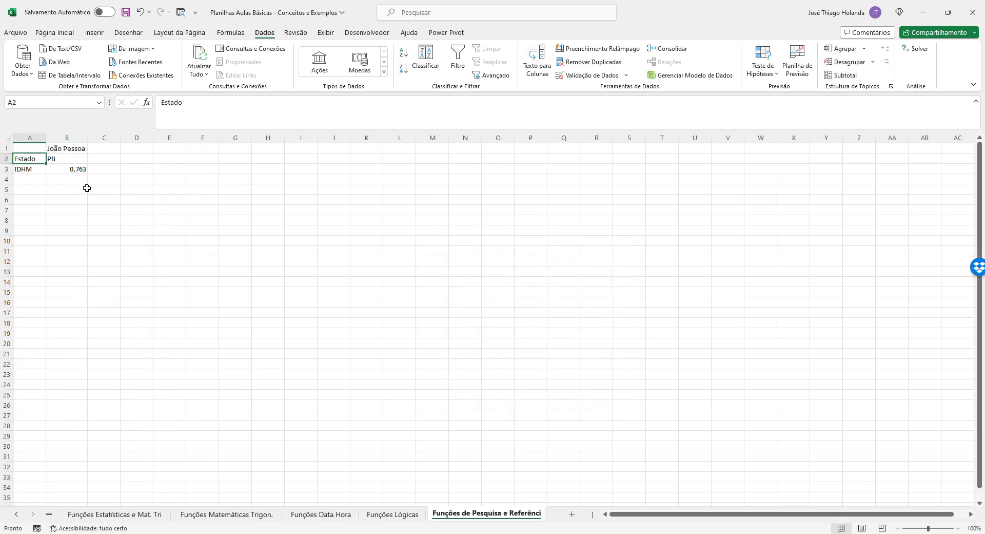
Examine the municipality dropdown list in B1 and the source range of its data validation
left_click(77, 149)
left_click(92, 148)
scroll(90, 205, "down", 5)
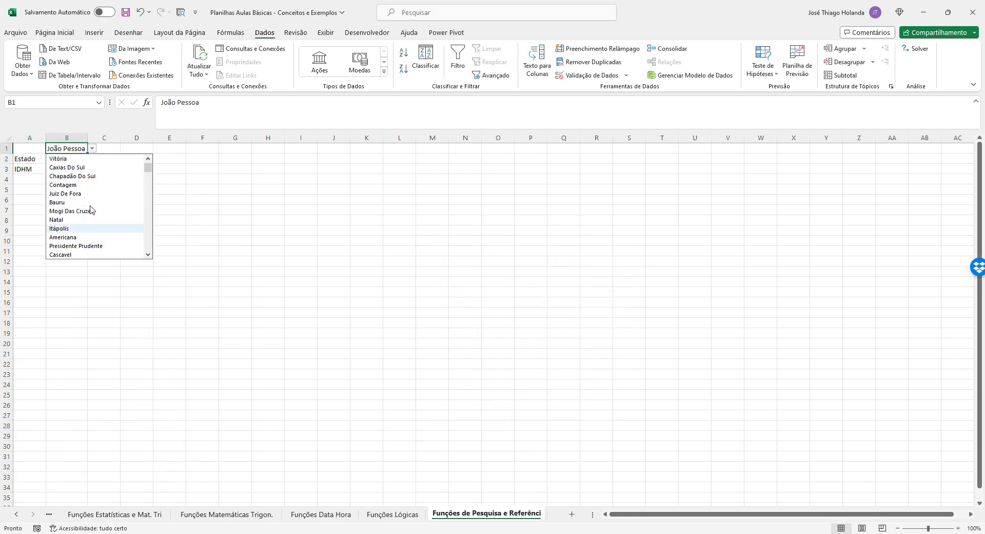
left_click(237, 210)
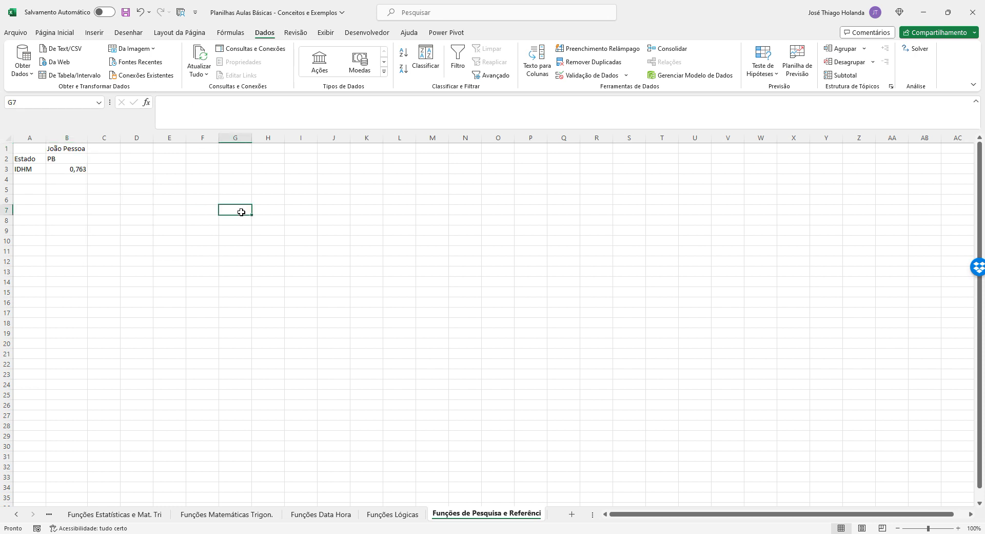
left_click(73, 149)
left_click(591, 77)
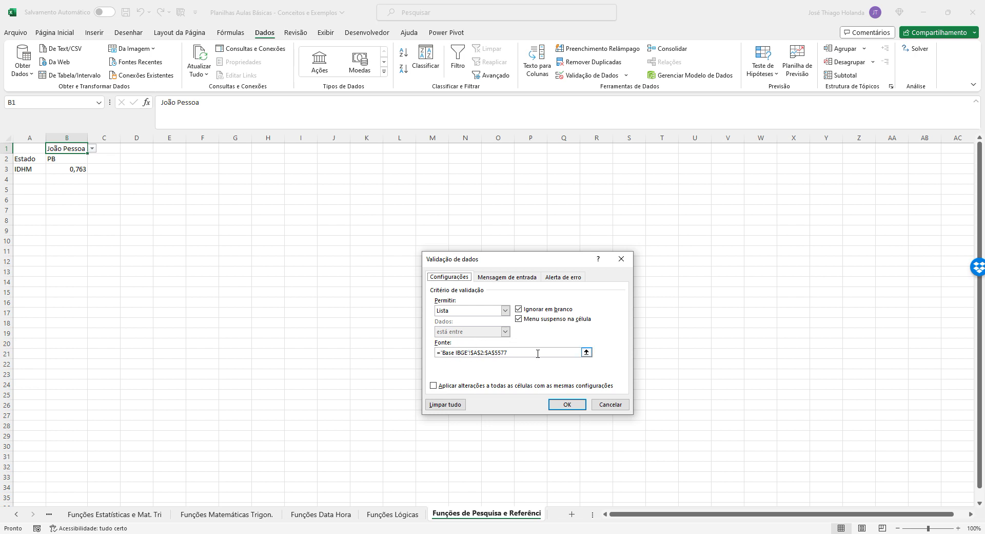
left_click(567, 404)
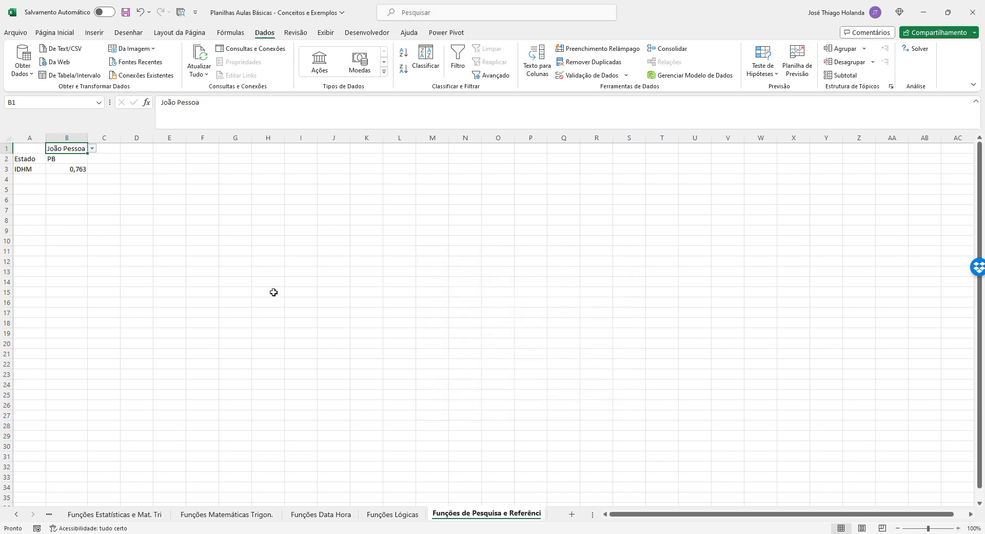
Choose Cascavel from the municipality dropdown in B1 and look through the unsorted list again
left_click(177, 241)
left_click(77, 149)
left_click(93, 148)
left_click(88, 212)
left_click(93, 148)
scroll(84, 207, "down", 3)
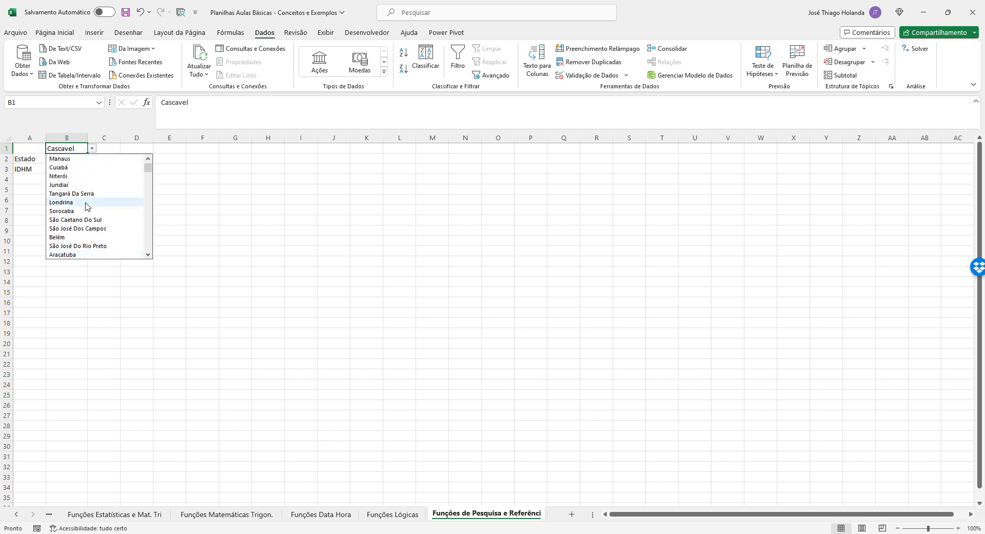
left_click(230, 211)
left_click(62, 149)
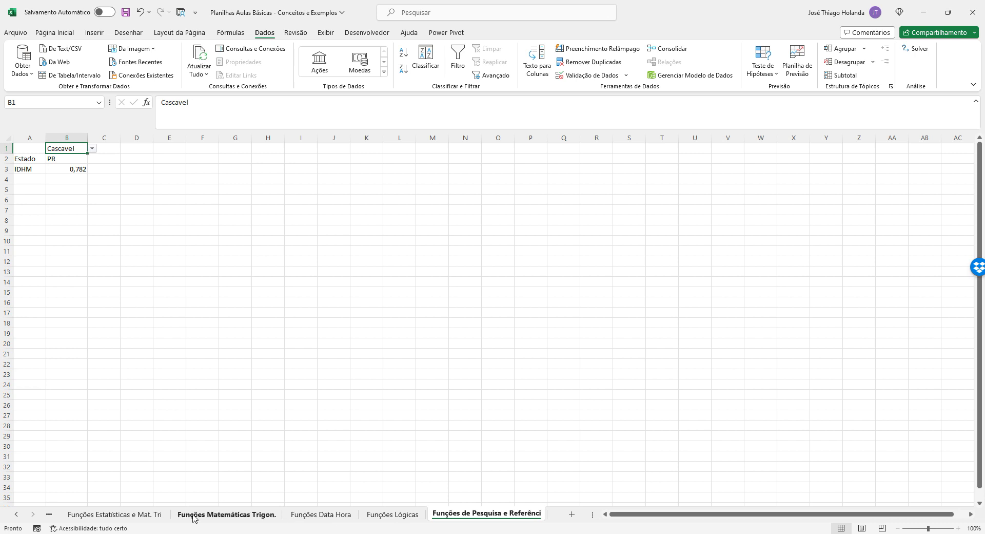
Sort the whole Base IBGE table, headers included as such, by Município from A to Z
left_click(93, 515)
left_click(49, 515)
left_click_drag(77, 311, 77, 285)
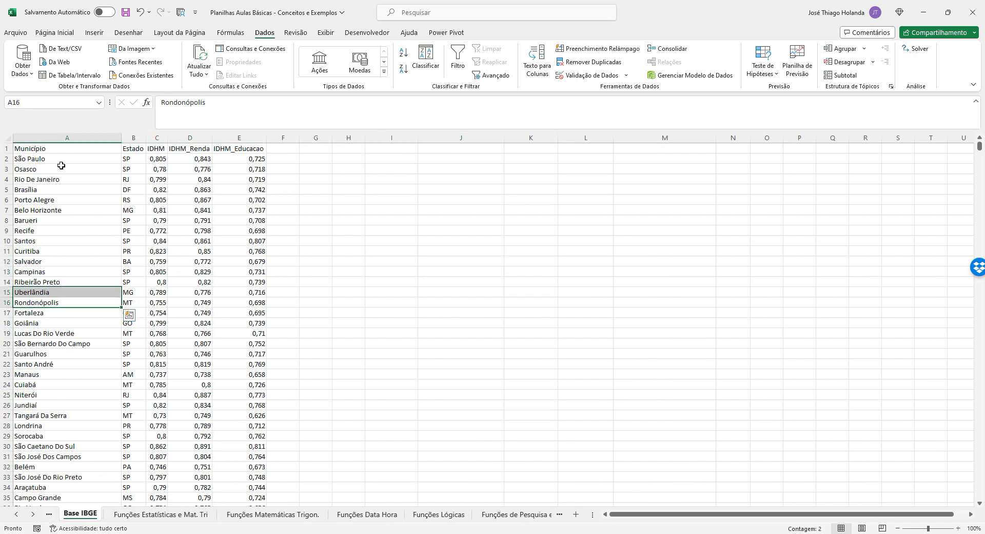
left_click(51, 156)
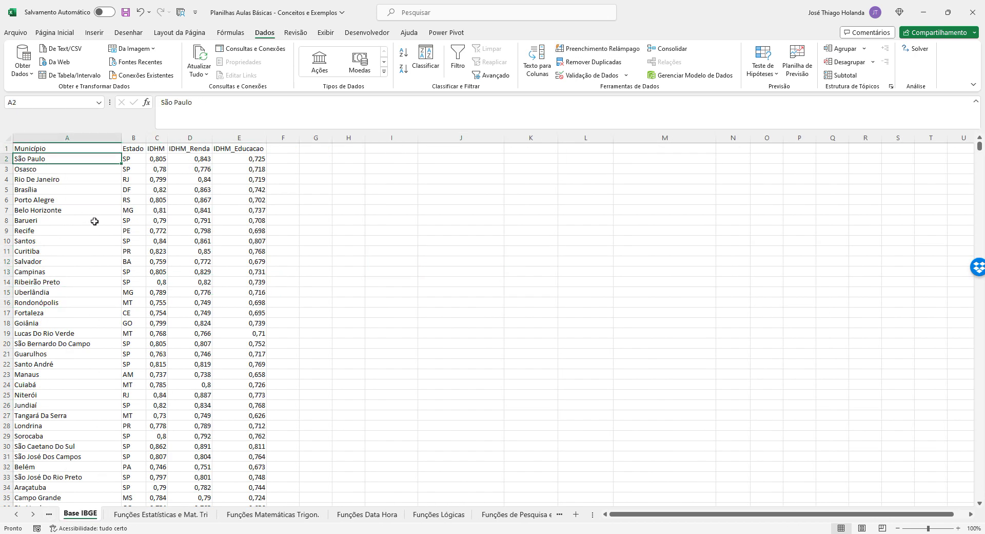
left_click(48, 149)
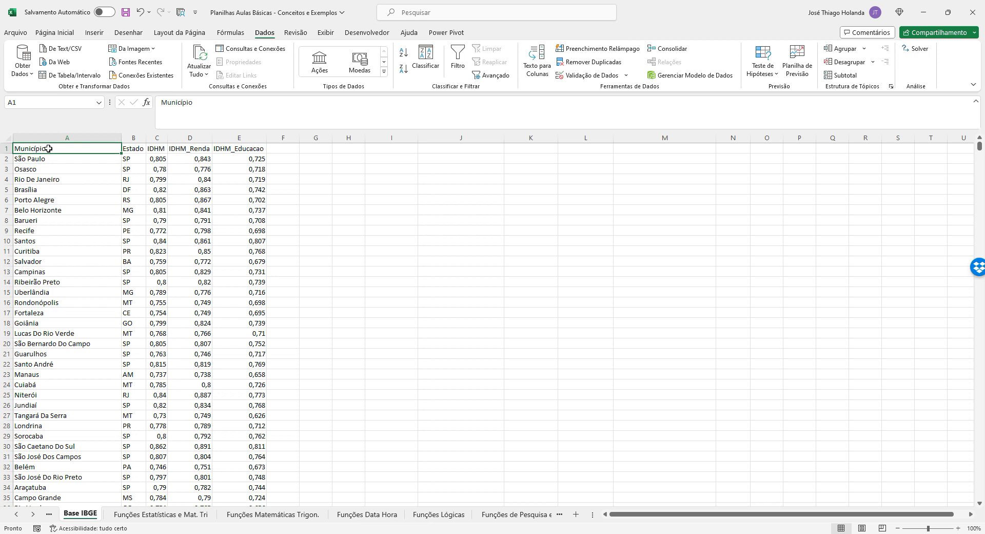
key("ctrl+shift+End")
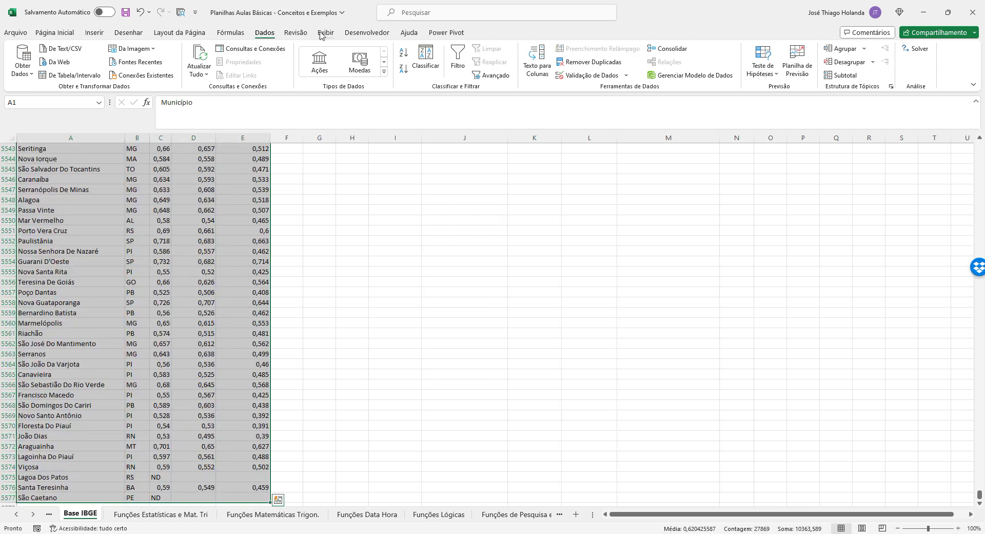
left_click(425, 59)
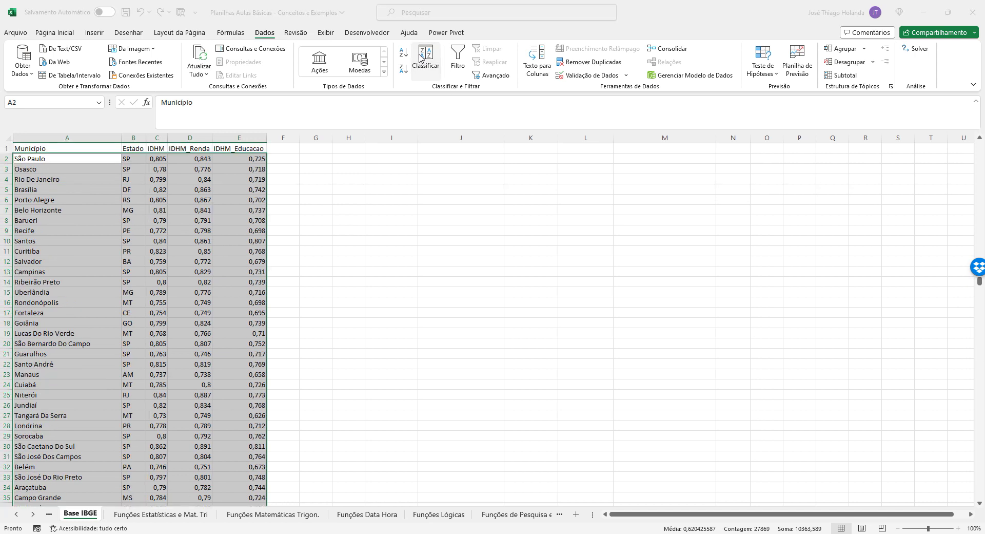
left_click(437, 322)
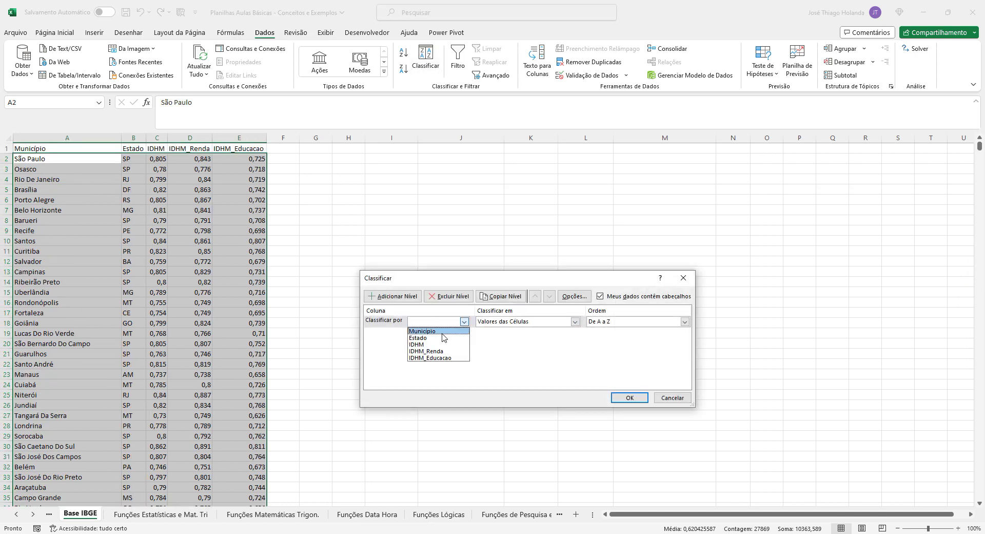
left_click(443, 331)
left_click(629, 398)
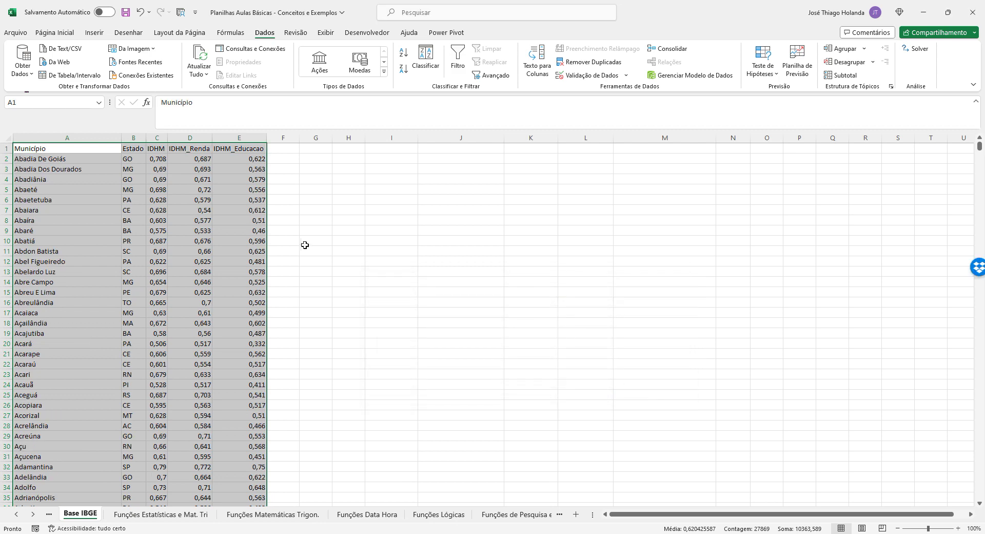
left_click(89, 177)
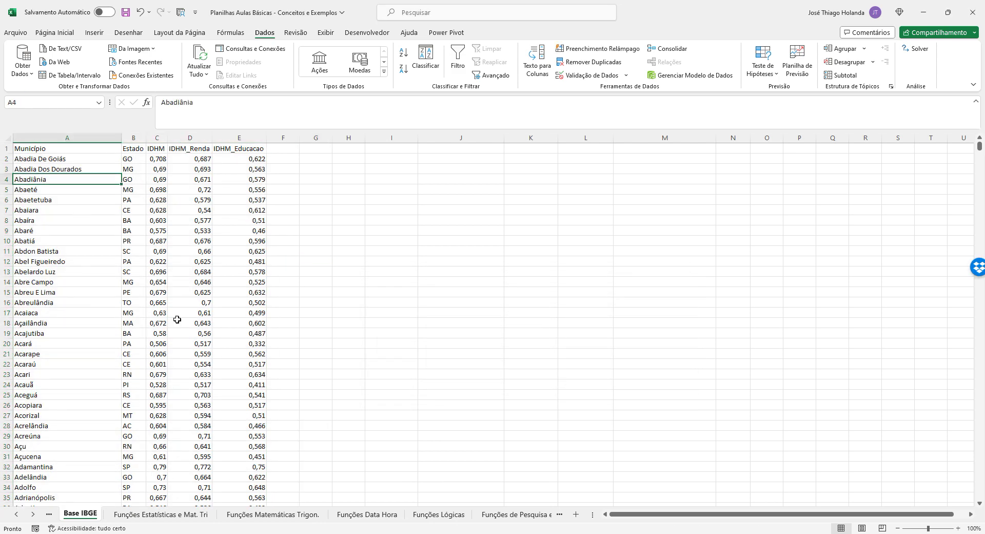
Return to the Funções de Pesquisa e Referênci sheet and browse the order of municipalities in the B1 dropdown
left_click(515, 514)
left_click(181, 209)
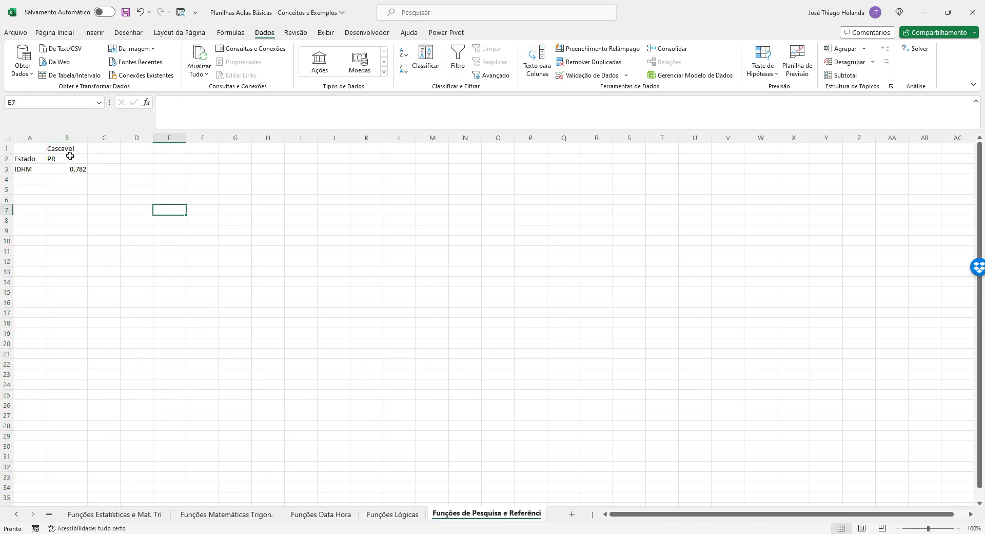
left_click(78, 158)
left_click(82, 148)
left_click(92, 148)
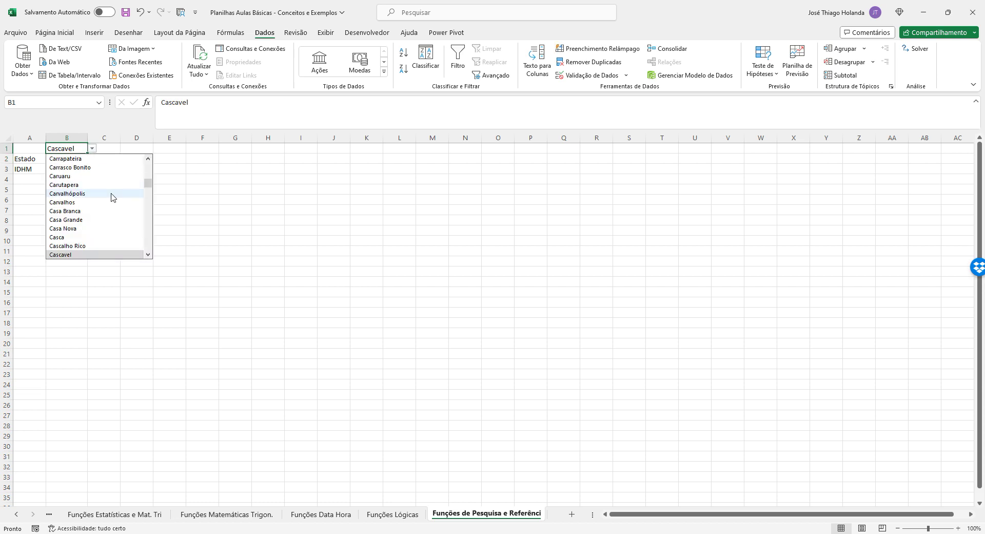
scroll(115, 205, "up", 5)
left_click_drag(148, 183, 148, 163)
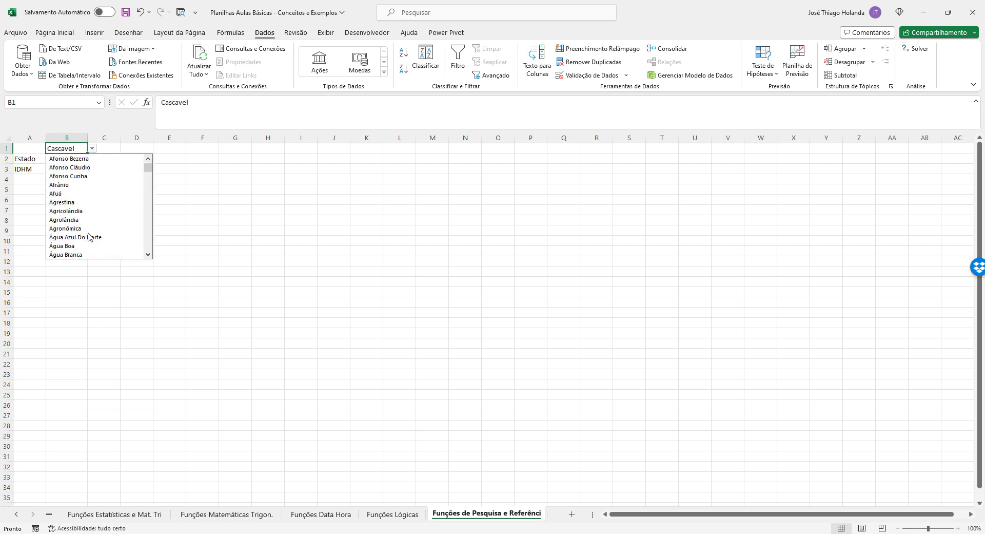
left_click(185, 185)
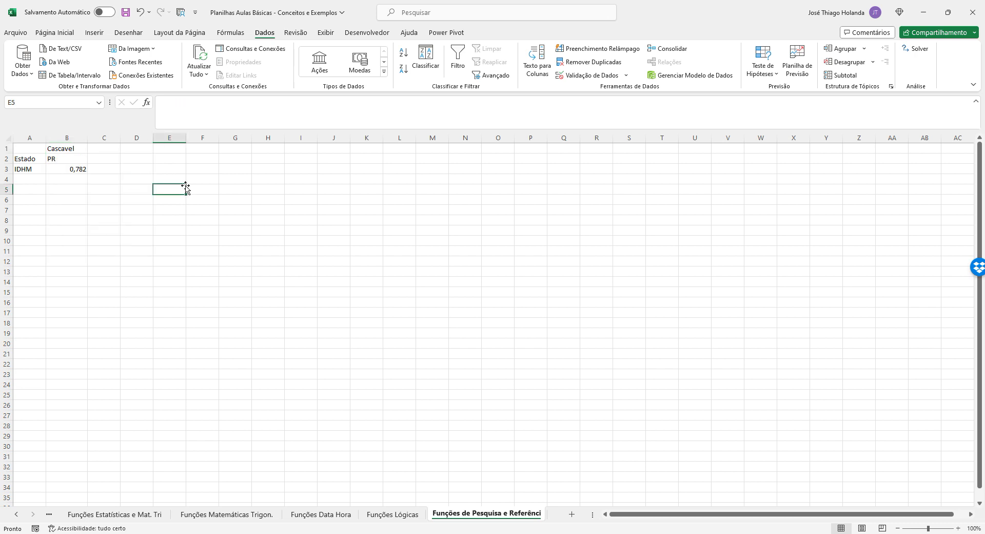
left_click(97, 184)
Search the B1 dropdown for "joão pessoa" and select João Pessoa
left_click(78, 148)
left_click(92, 148)
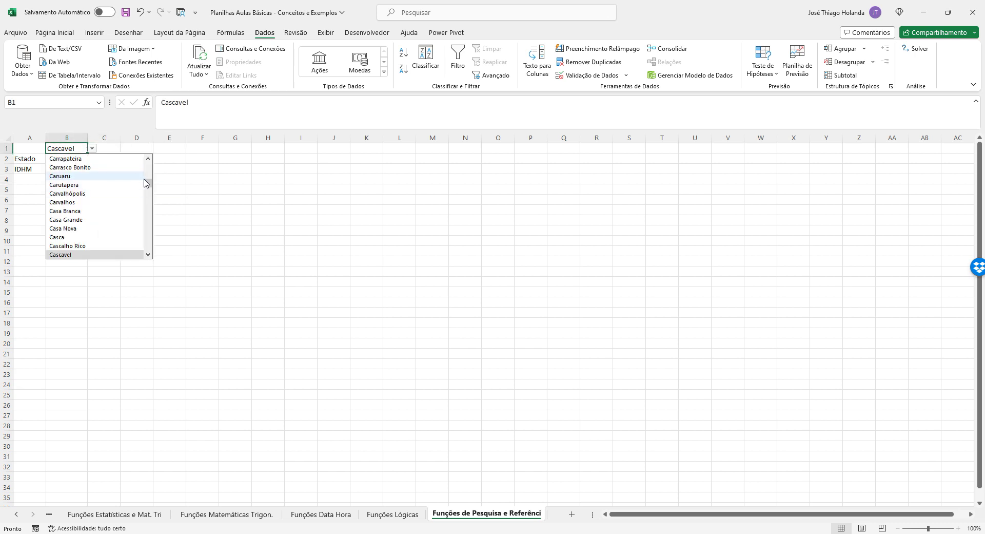
type("jo")
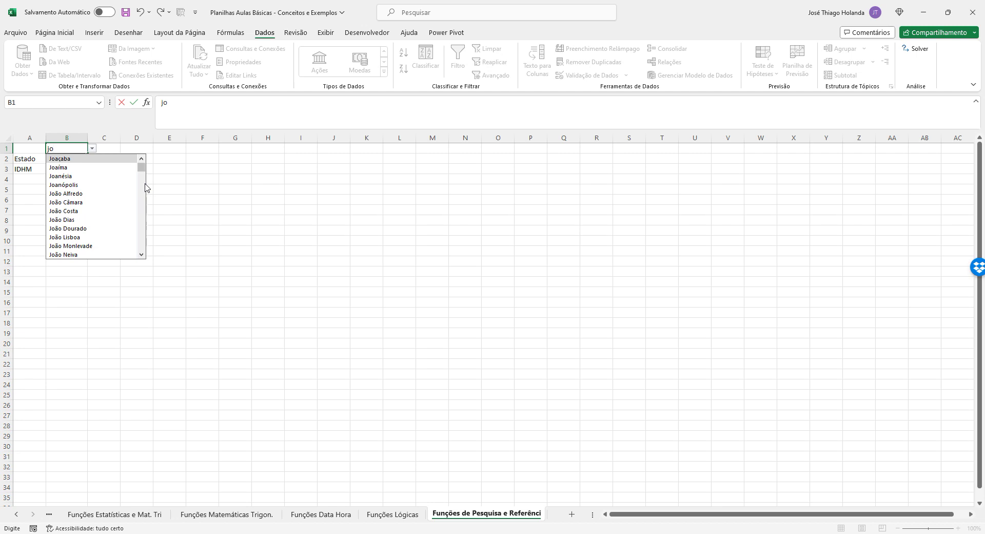
type("ão pessoa")
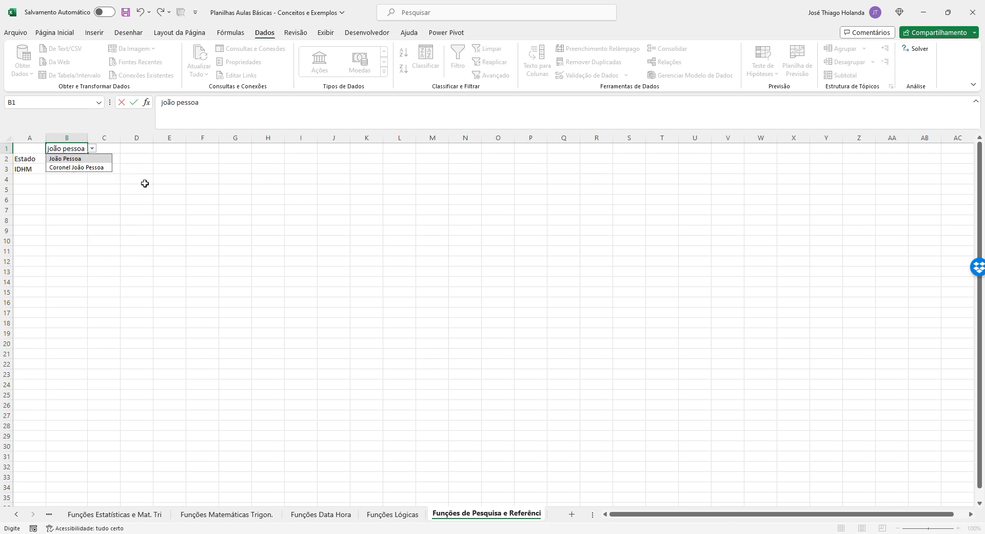
left_click(72, 158)
left_click(182, 213)
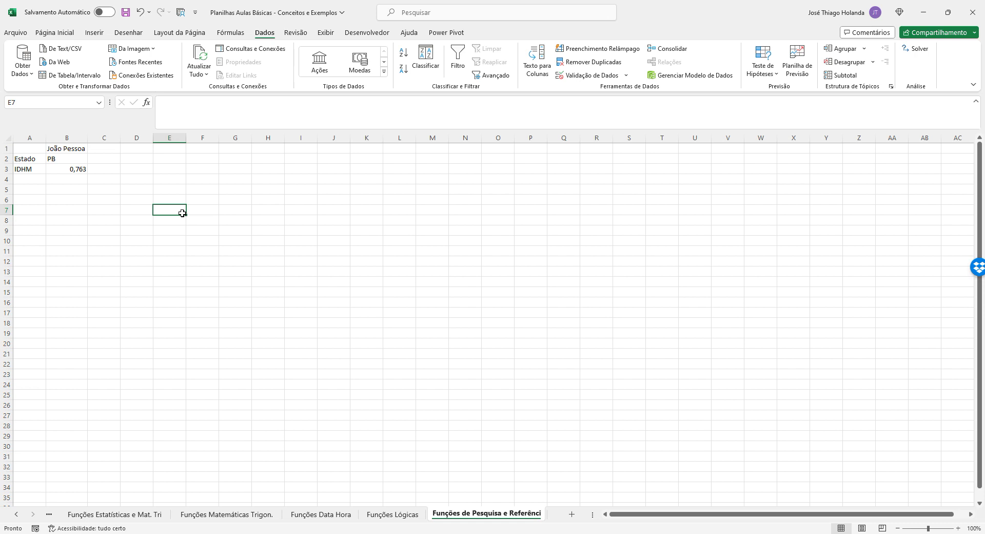
Review the PROCV formula in B3 and the column headers from Município to IDHM_Educacao on the Base IBGE sheet
left_click(73, 169)
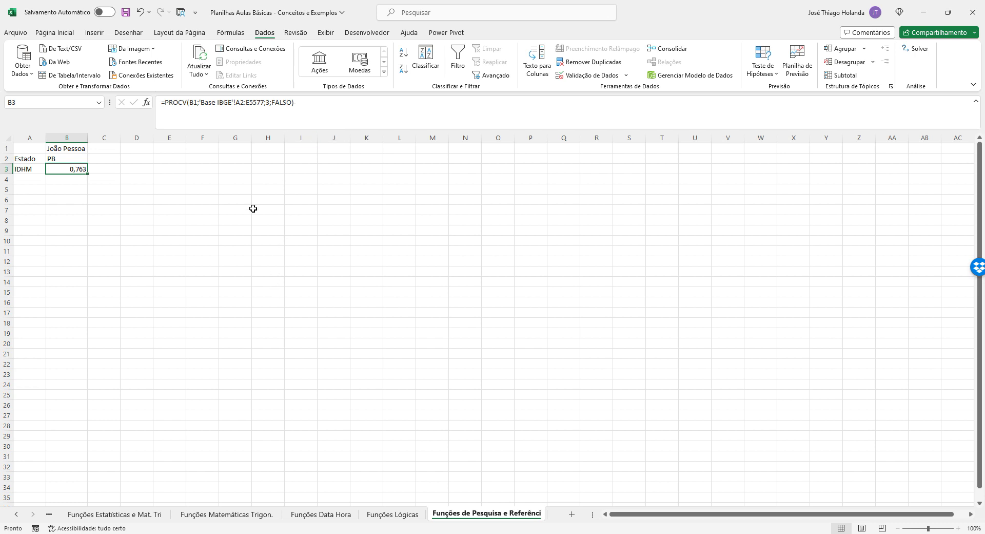
left_click(160, 148)
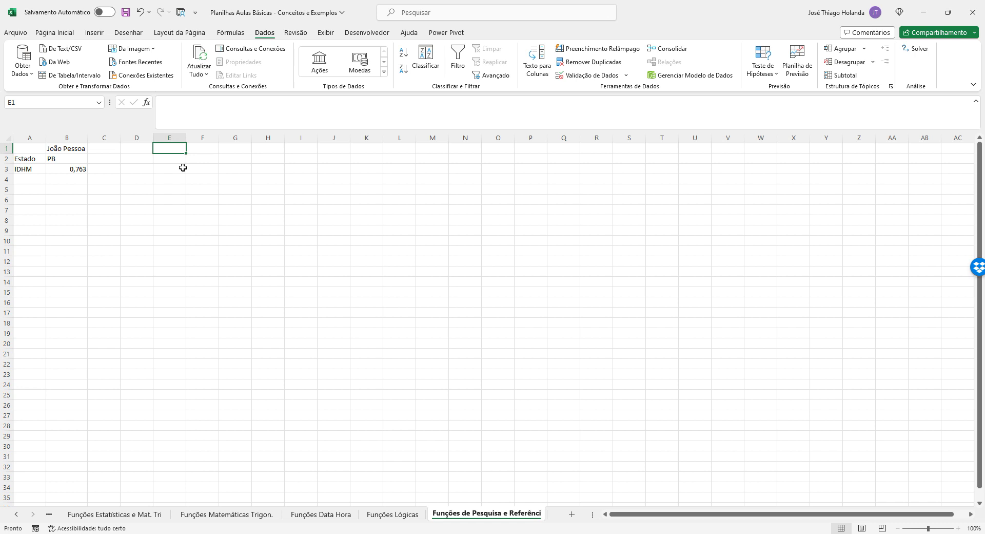
left_click(48, 514)
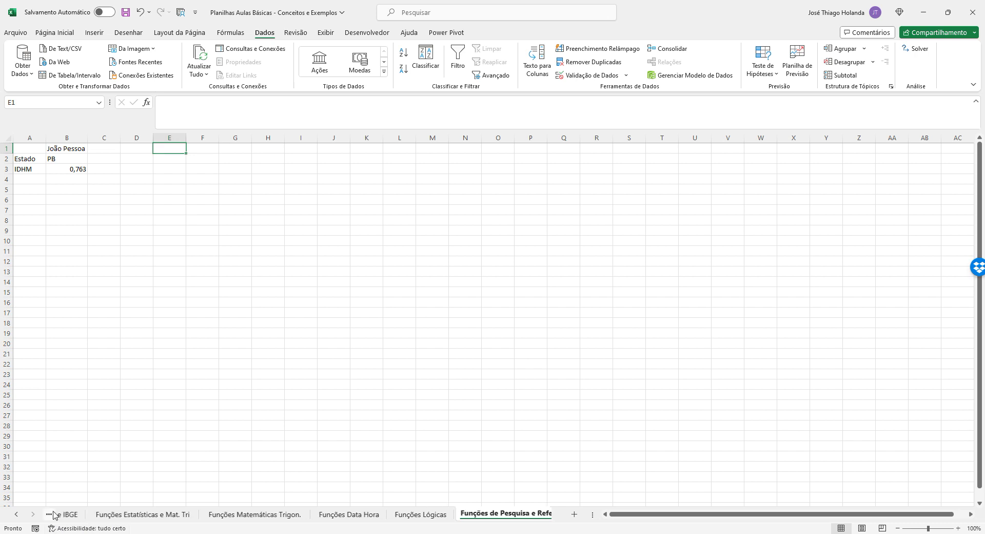
left_click(81, 513)
left_click(125, 169)
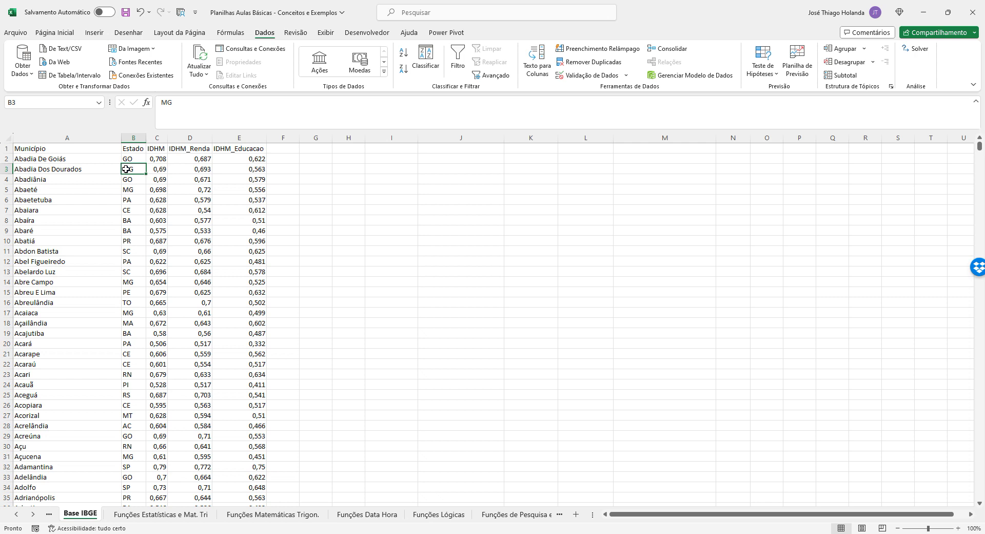
left_click(80, 147)
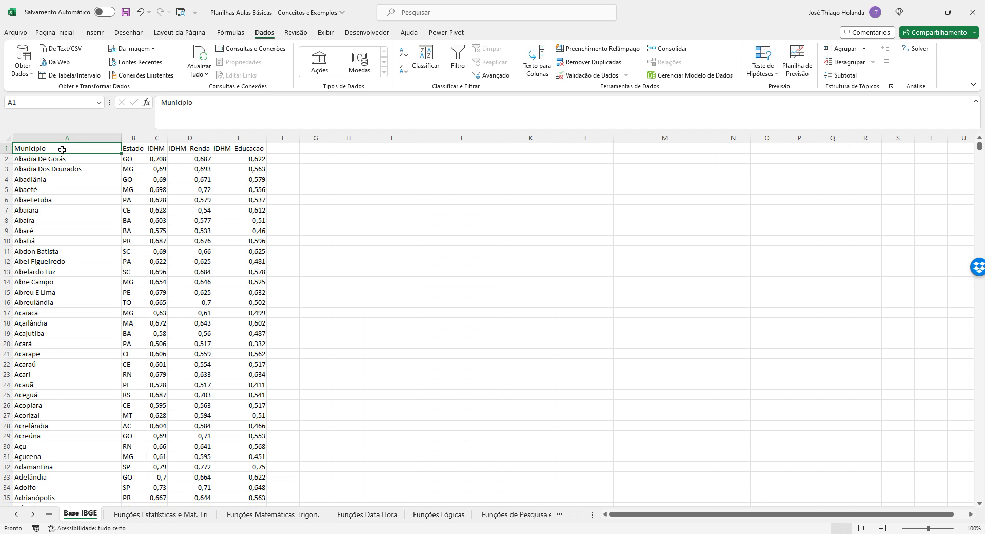
left_click(130, 149)
left_click(165, 149)
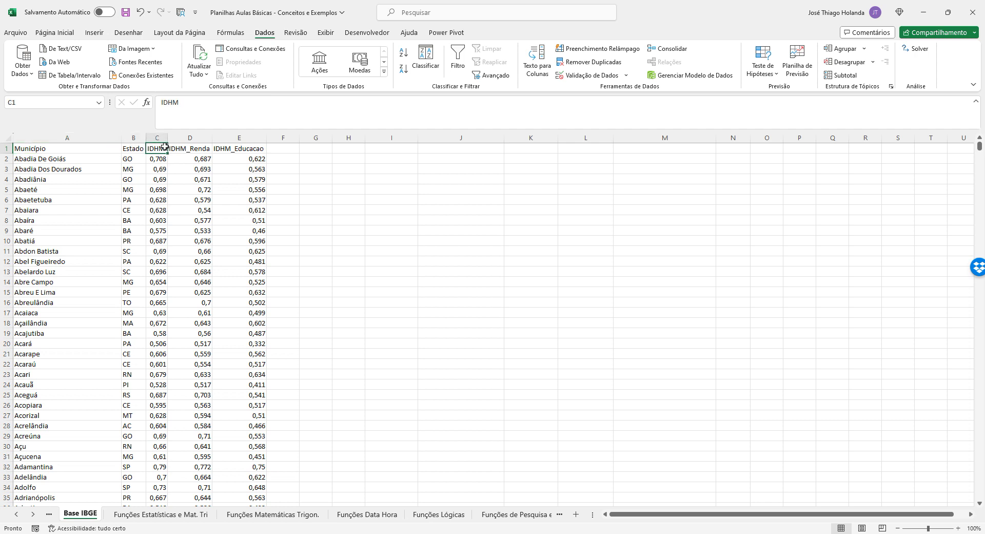
left_click(182, 149)
left_click(253, 150)
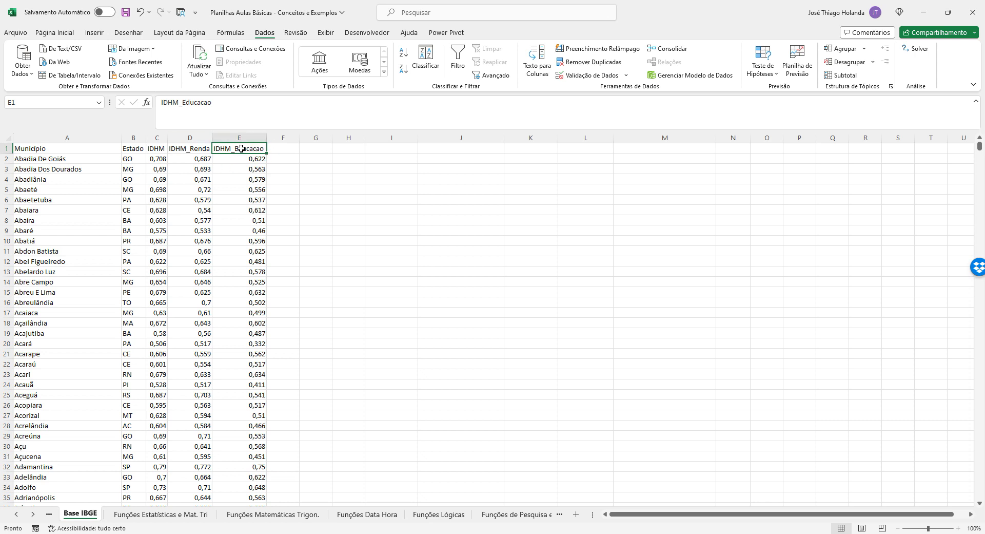
Examine the values down the IDHM_Educacao column of the Base IBGE table
left_click(245, 169)
left_click(245, 199)
left_click(246, 240)
left_click(247, 303)
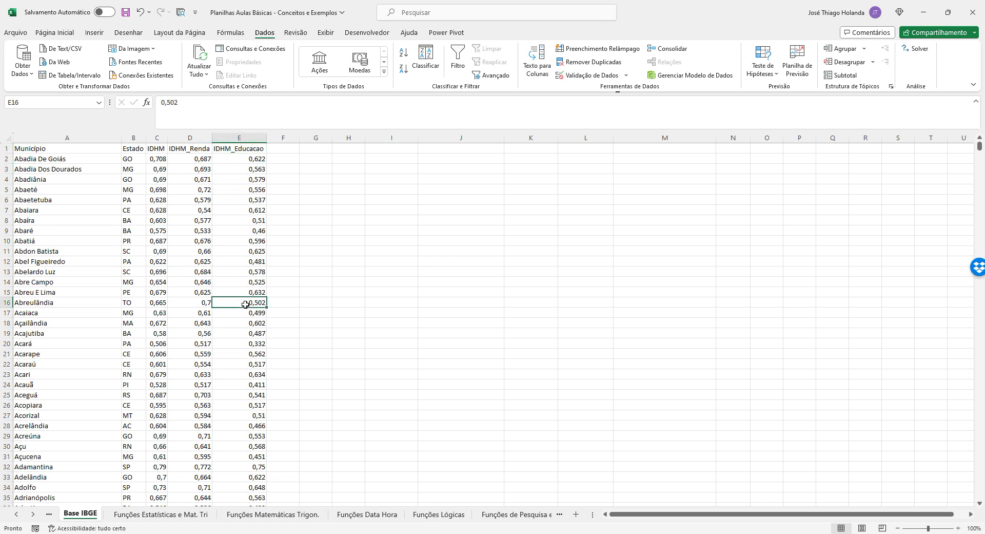
left_click(249, 353)
left_click(228, 230)
left_click(231, 282)
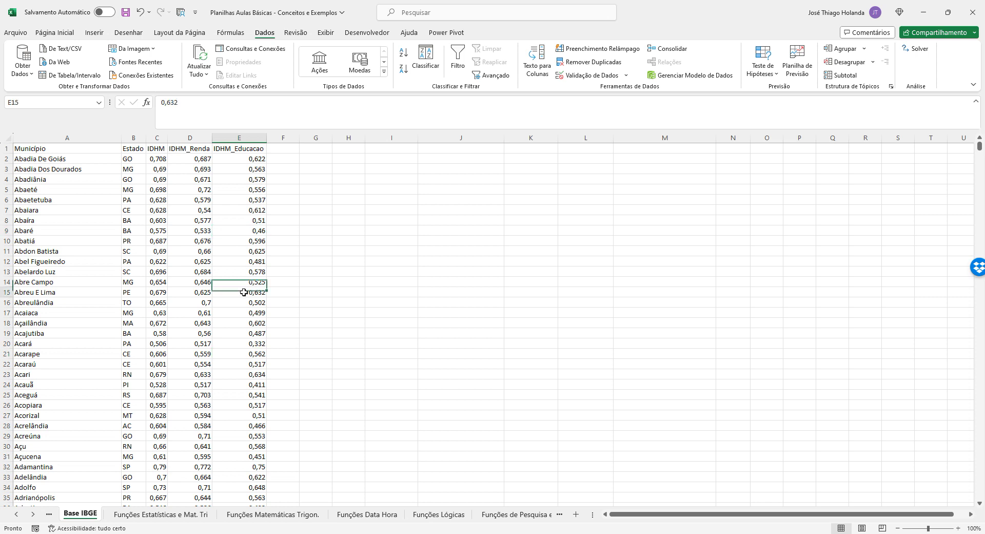
left_click(231, 312)
left_click(231, 374)
left_click(230, 426)
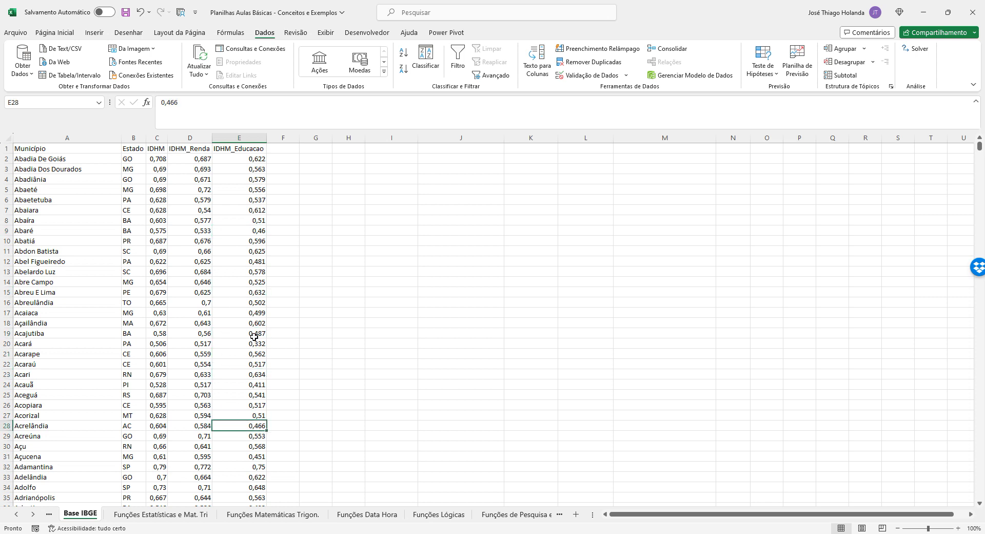
Sort the whole Base IBGE table by IDHM in ascending order, Do Menor para o Maior
left_click(72, 149)
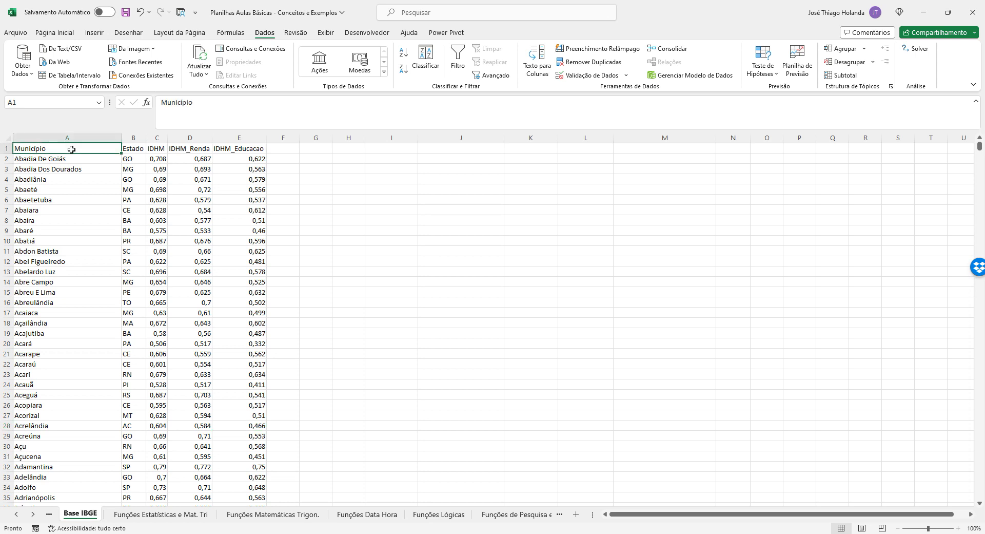
left_click(54, 159)
left_click(54, 149)
key("ctrl+a")
left_click(425, 59)
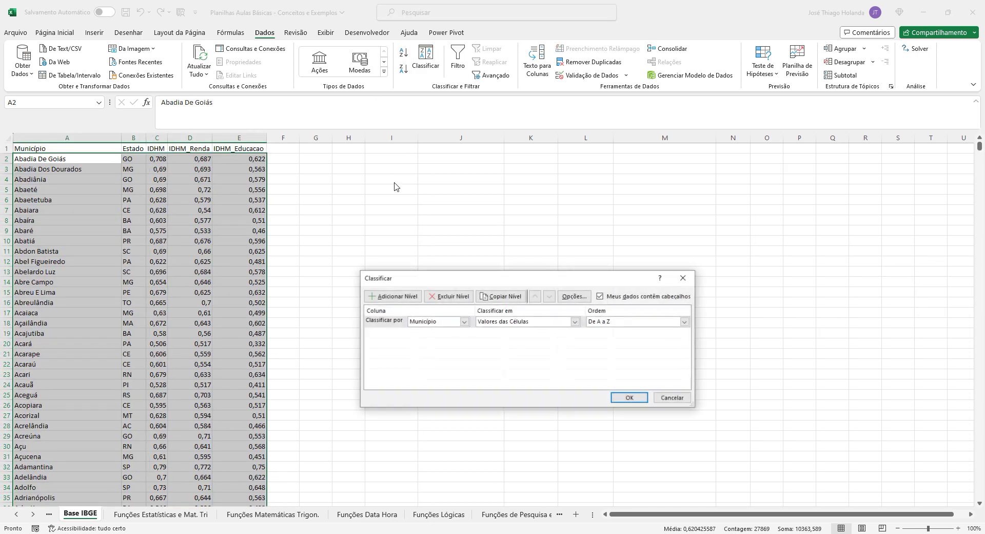
left_click(464, 321)
left_click(433, 344)
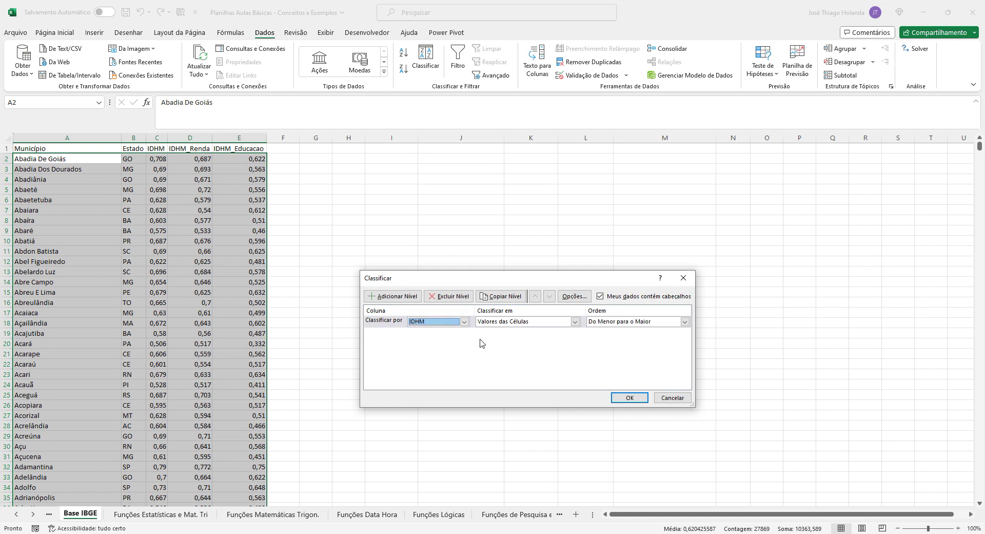
left_click(685, 321)
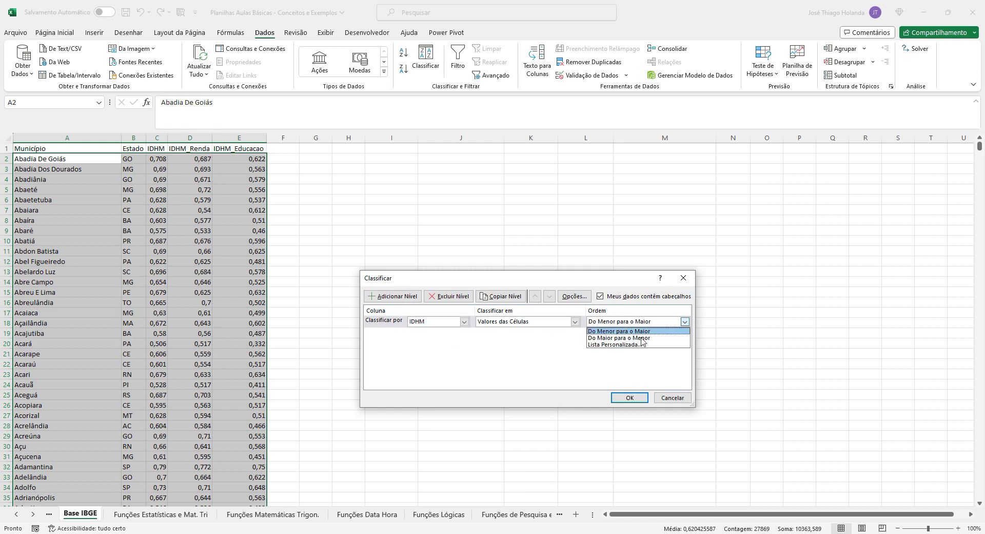
left_click(629, 338)
left_click(621, 322)
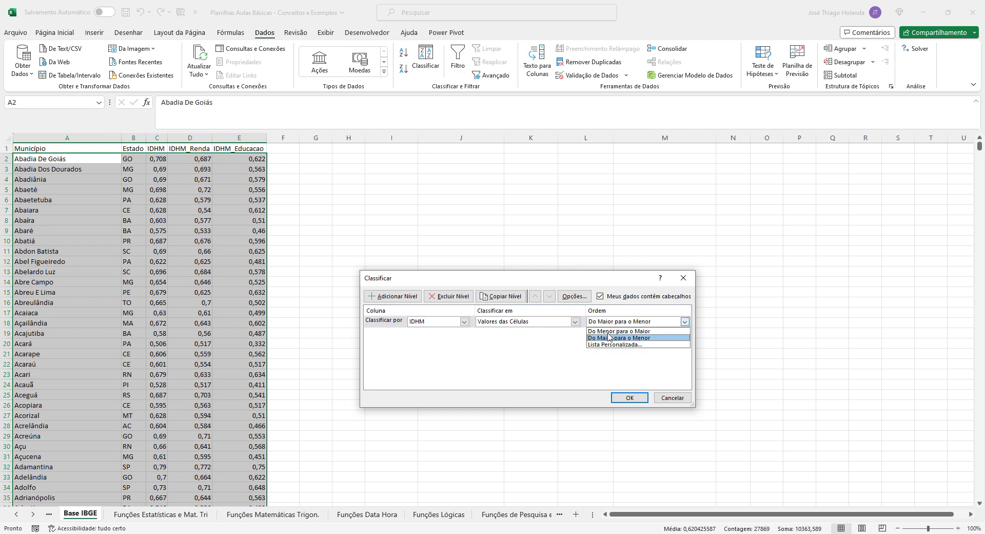
left_click(618, 331)
left_click(629, 398)
Start a PROCH formula in H7 of the Base IBGE sheet with C1 as the lookup value
left_click(349, 210)
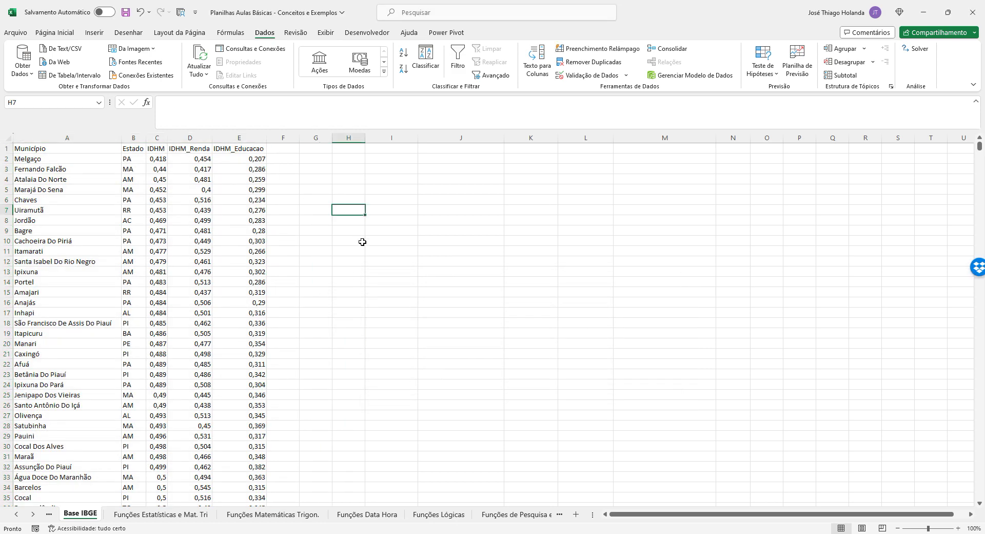
type("=proc")
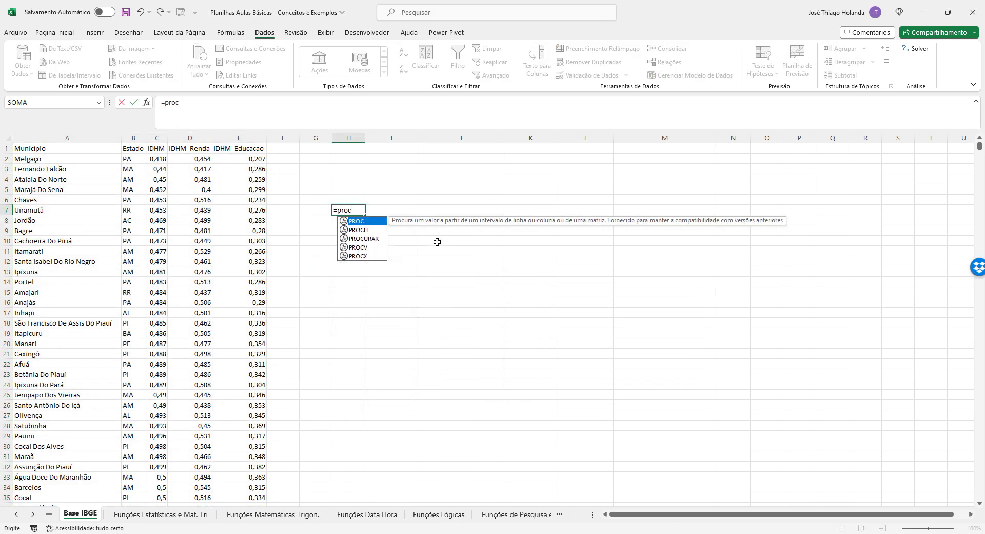
key("Down")
key("Tab")
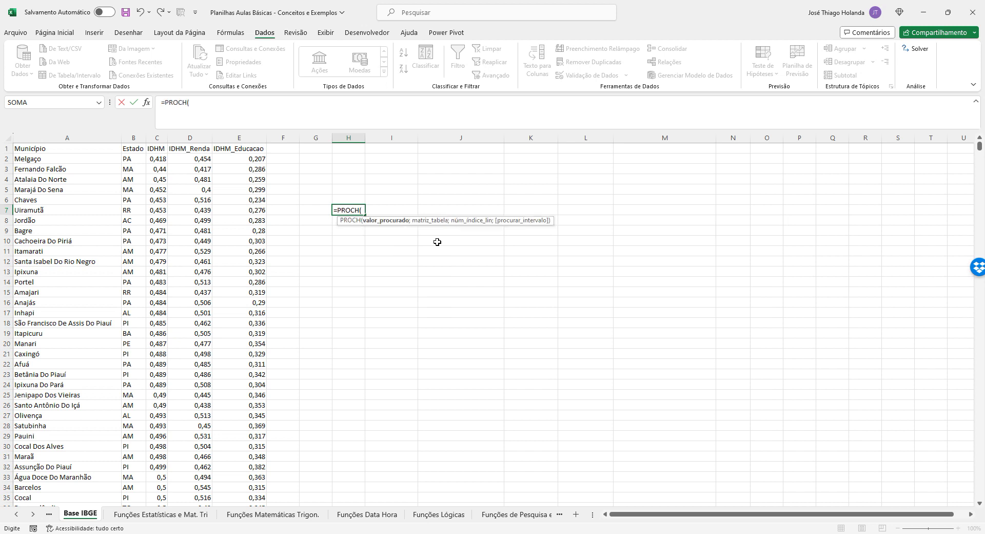
left_click(155, 148)
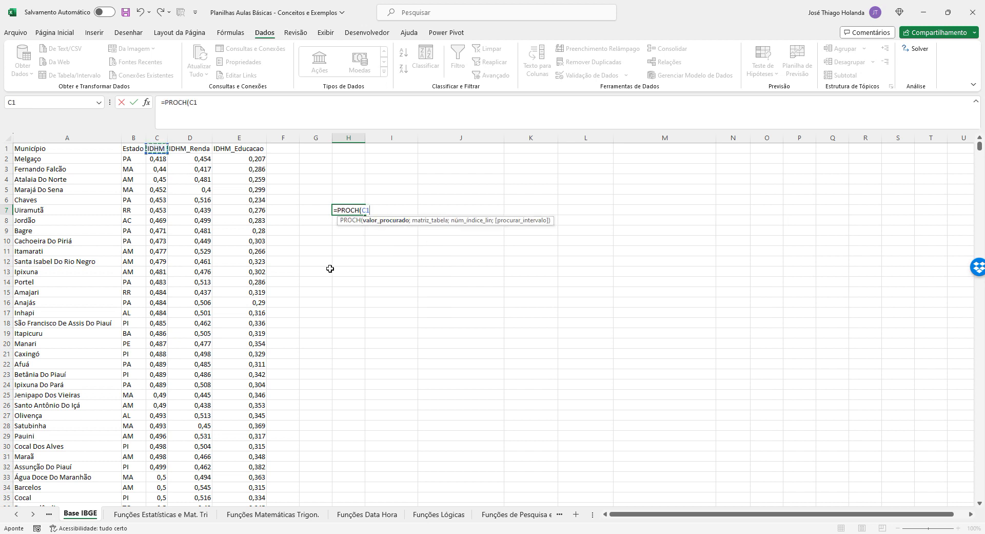
type(";")
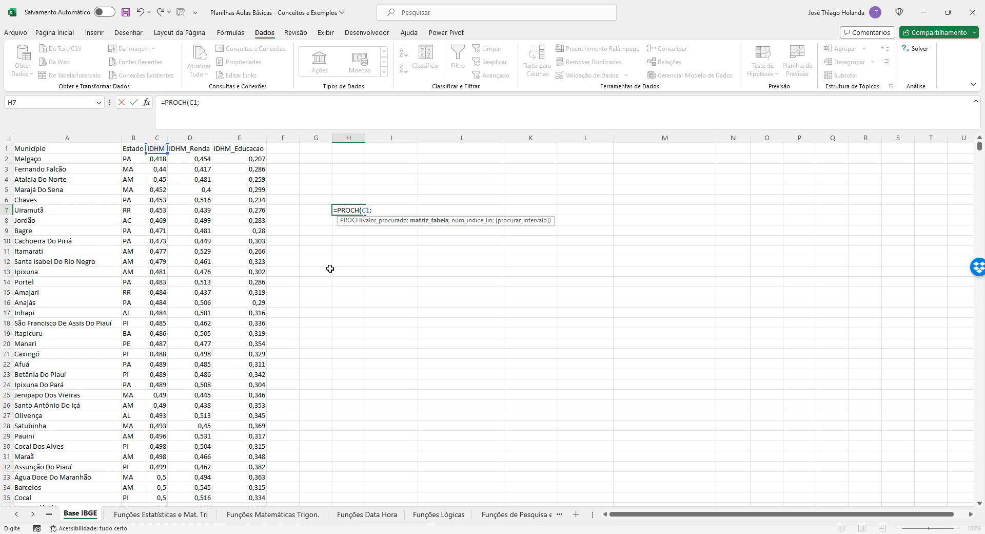
Set the table array of the PROCH formula in H7 to C1:C5577
left_click(159, 147)
left_click_drag(160, 147, 163, 268)
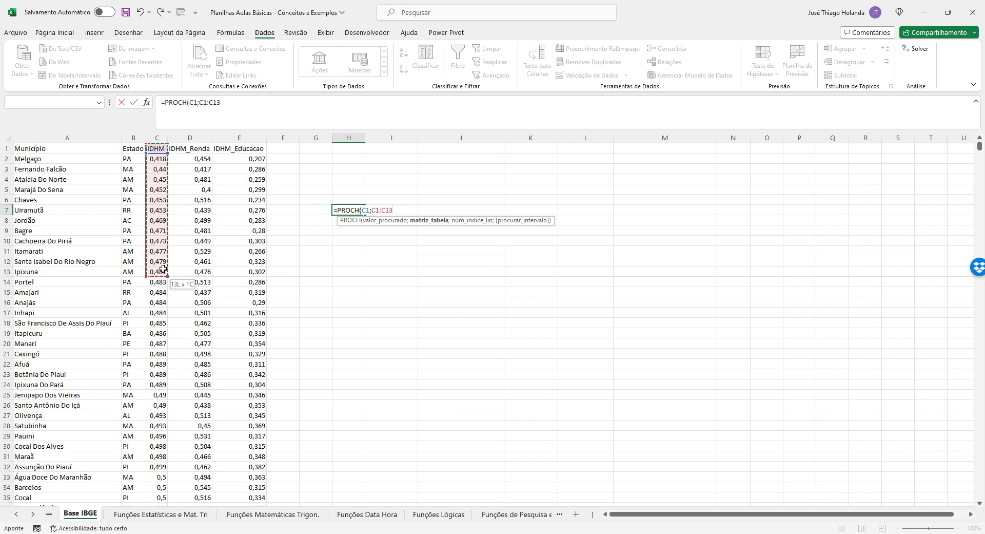
left_click_drag(163, 269, 149, 301)
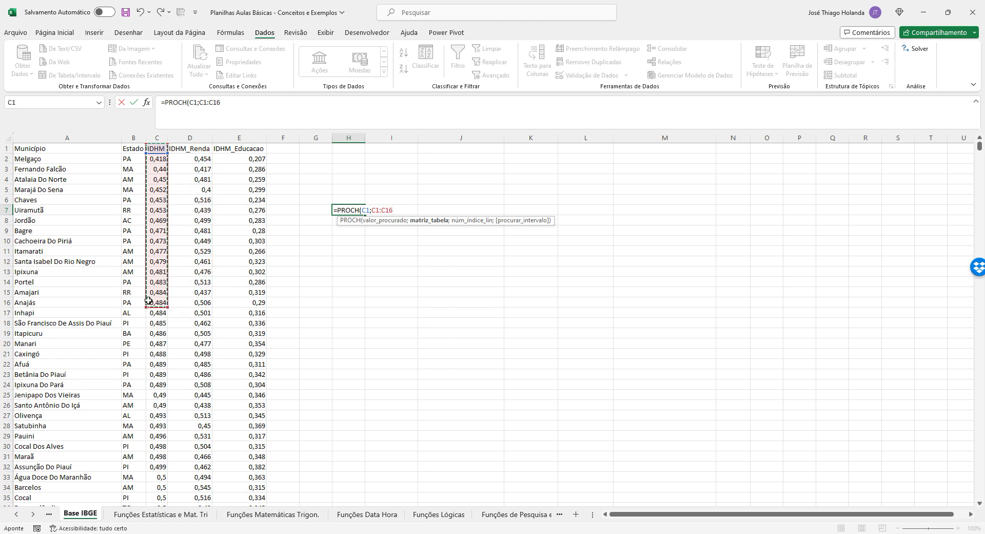
key("BackSpace")
key("BackSpace")
type("5577")
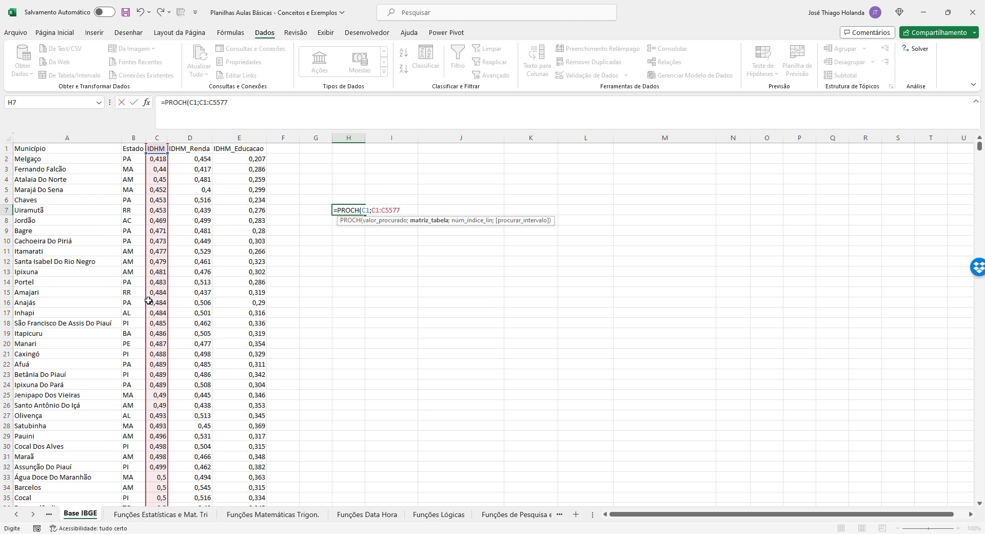
Complete the PROCH formula with row index 2 and fals as the last argument, and enter it in H7
type(";2")
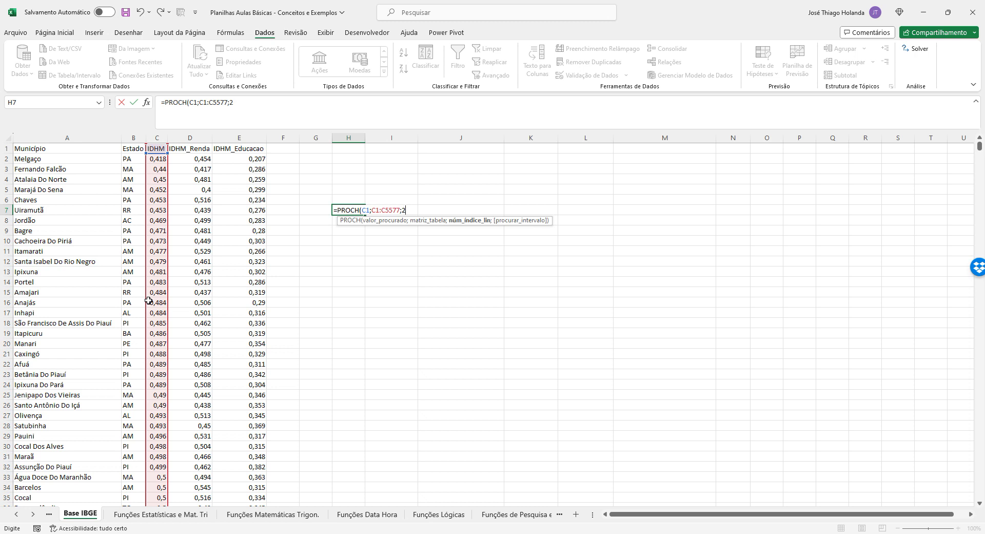
type(";fals")
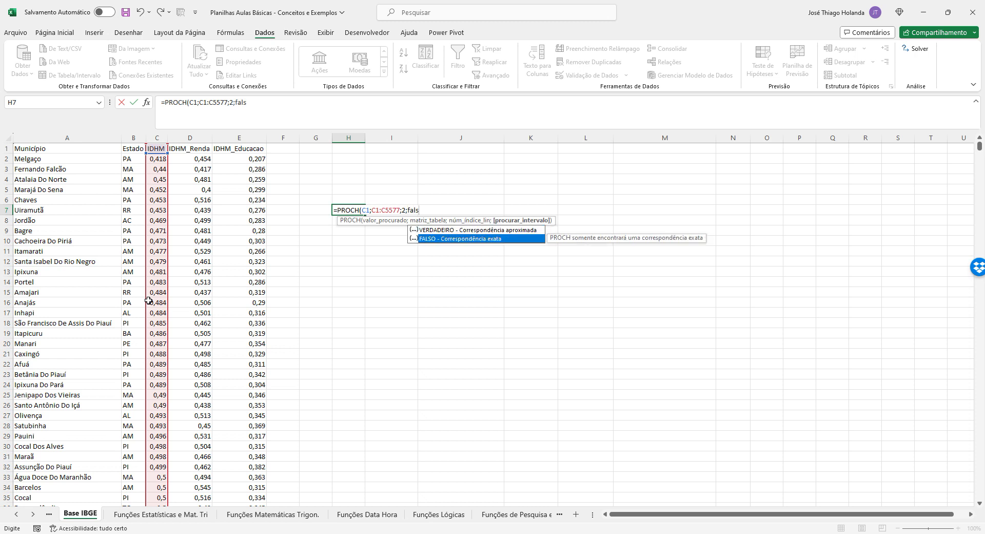
type(")")
key("BackSpace")
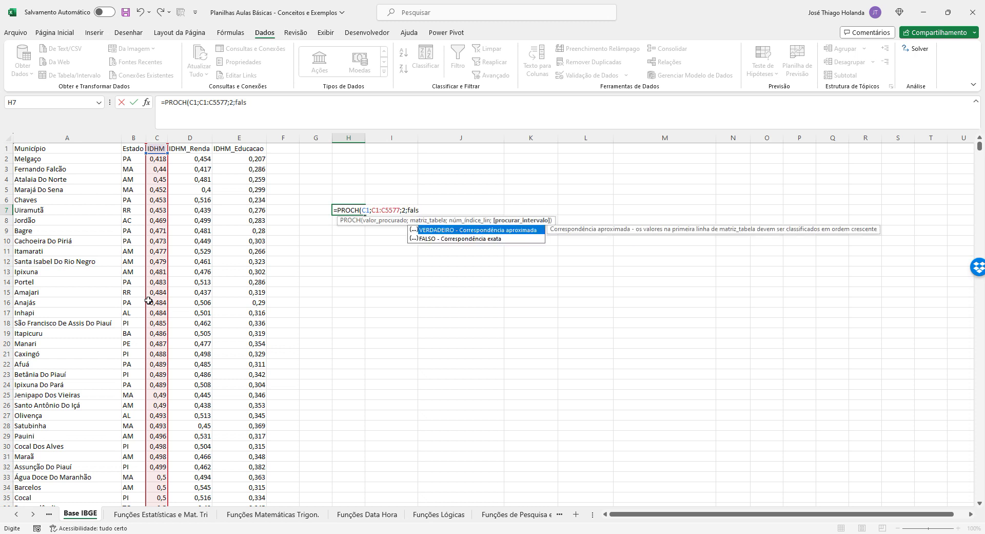
key("ctrl+Return")
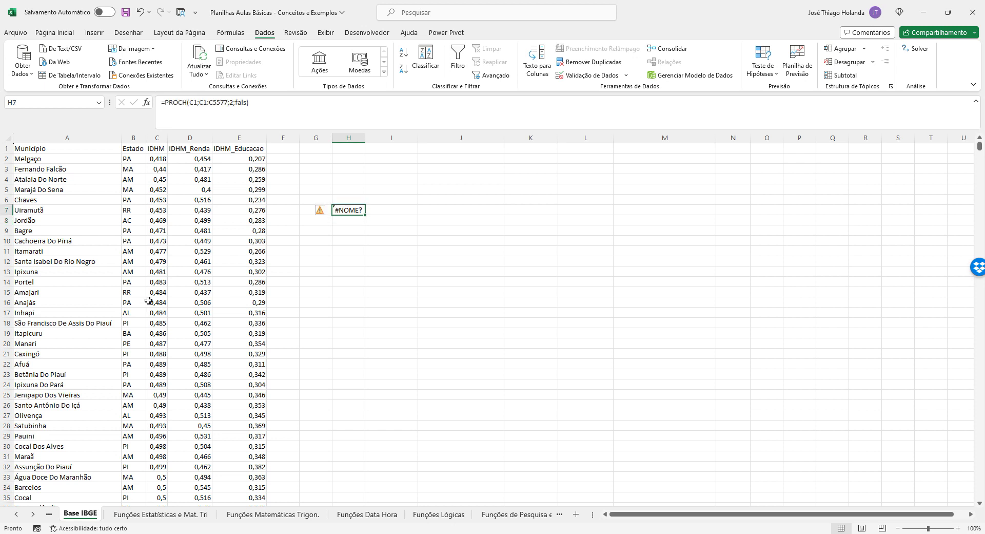
Correct the last argument of the PROCH formula in H7 to FALSO for an exact match
left_click(290, 110)
key("BackSpace")
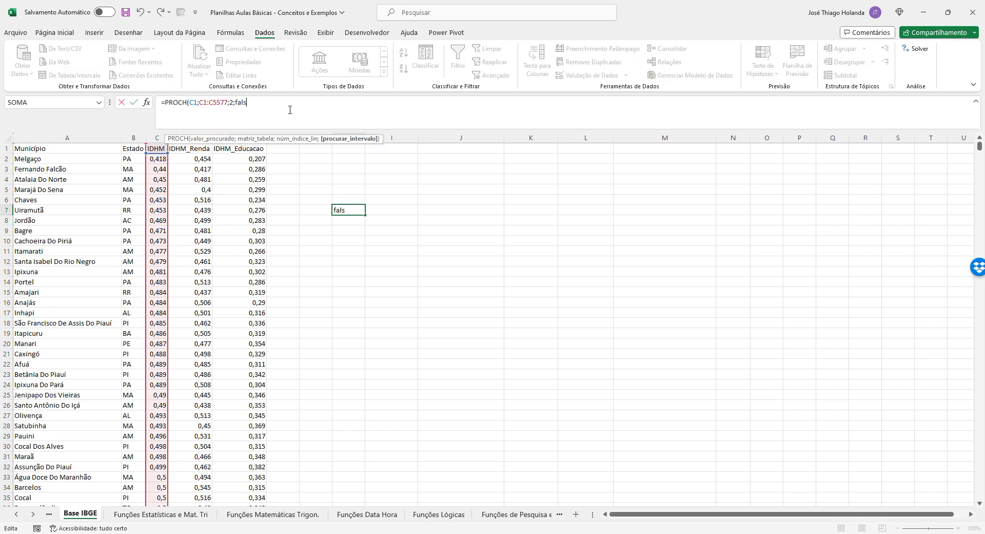
key("BackSpace")
key("Down")
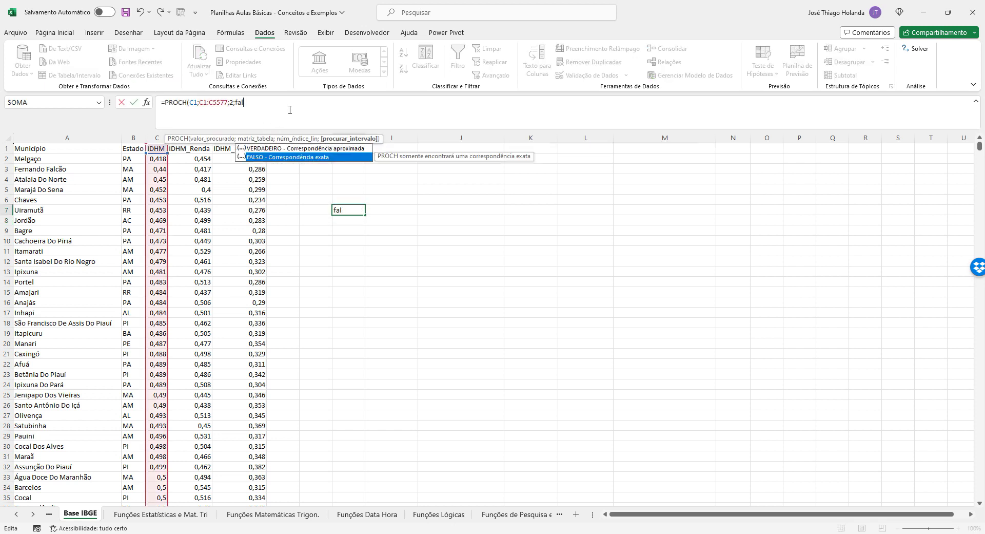
key("Tab")
type(")")
key("Return")
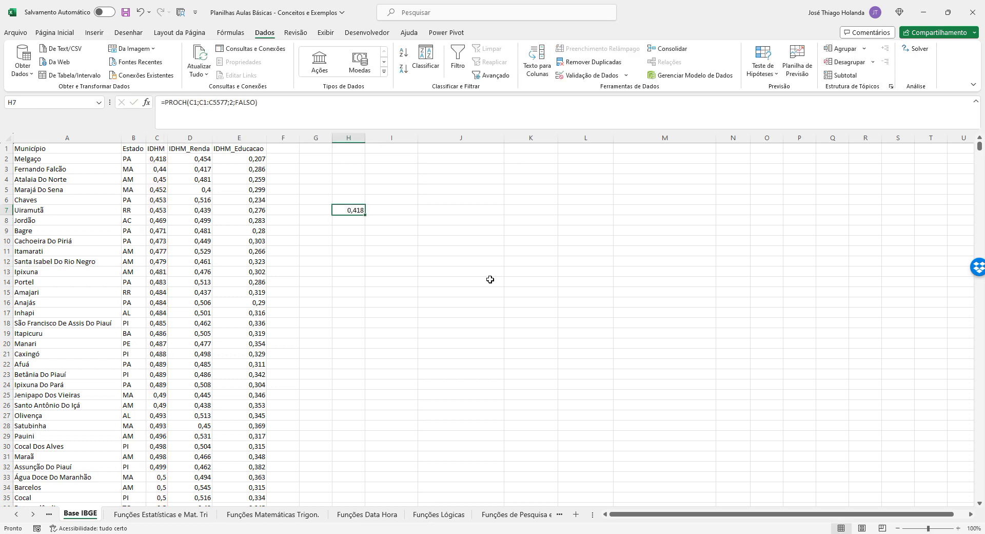
Review the lookup value C1 and the table range C1:C5577 within the PROCH formula in H7
left_click(191, 103)
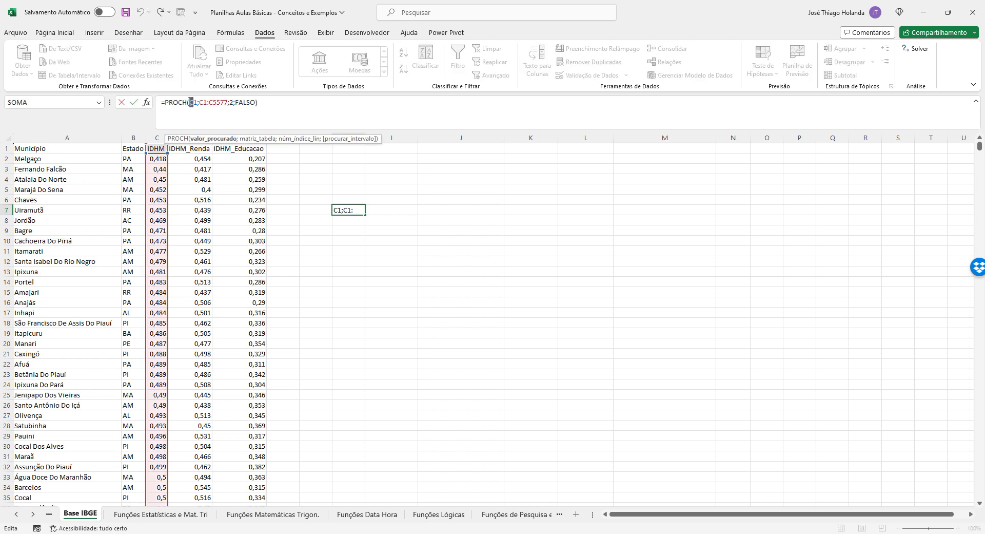
left_click(196, 101)
left_click_drag(199, 102, 229, 103)
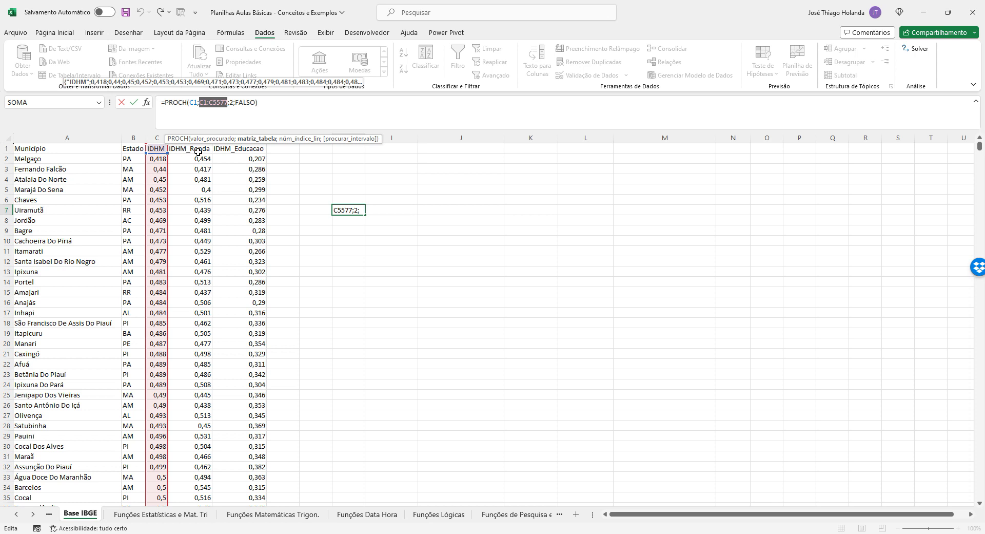
left_click(308, 103)
key("Return")
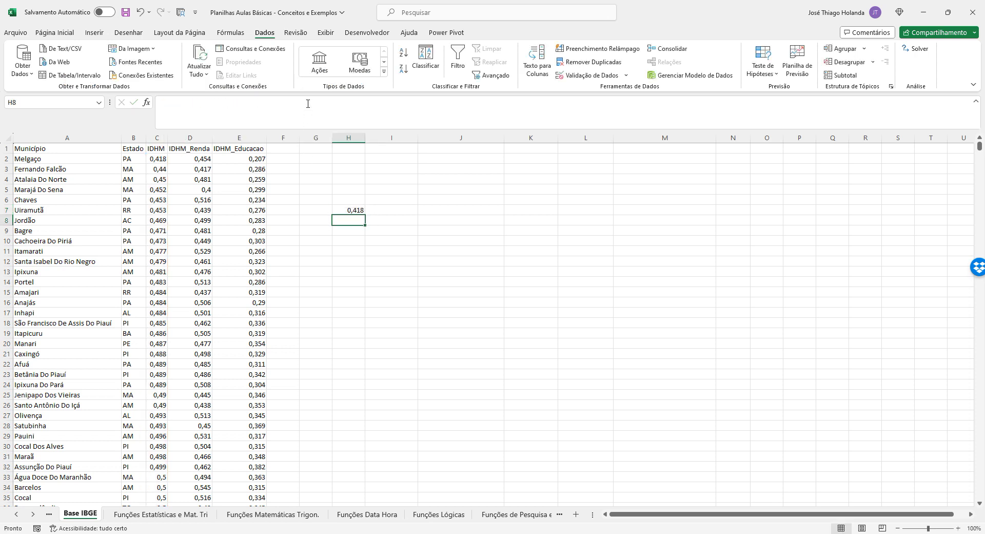
Copy the PROCH formula from H7 of Base IBGE into F1 of the Funções de Pesquisa e Referênci sheet
left_click(359, 209)
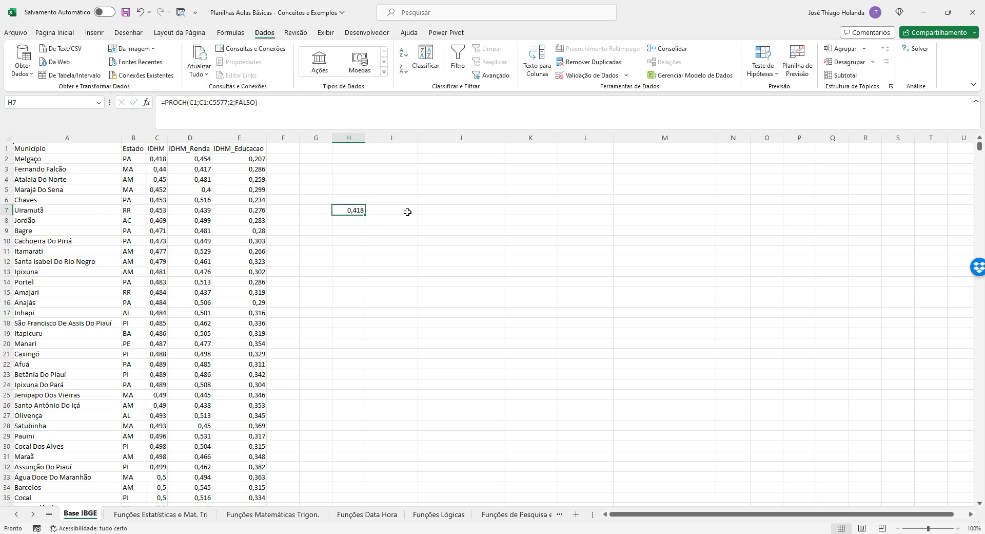
key("ctrl+c")
left_click(509, 515)
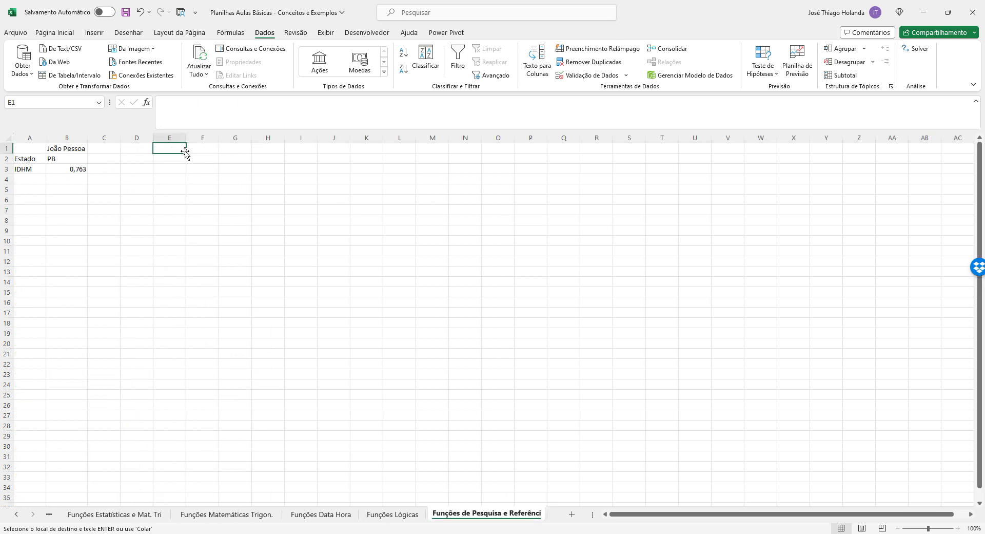
left_click(146, 150)
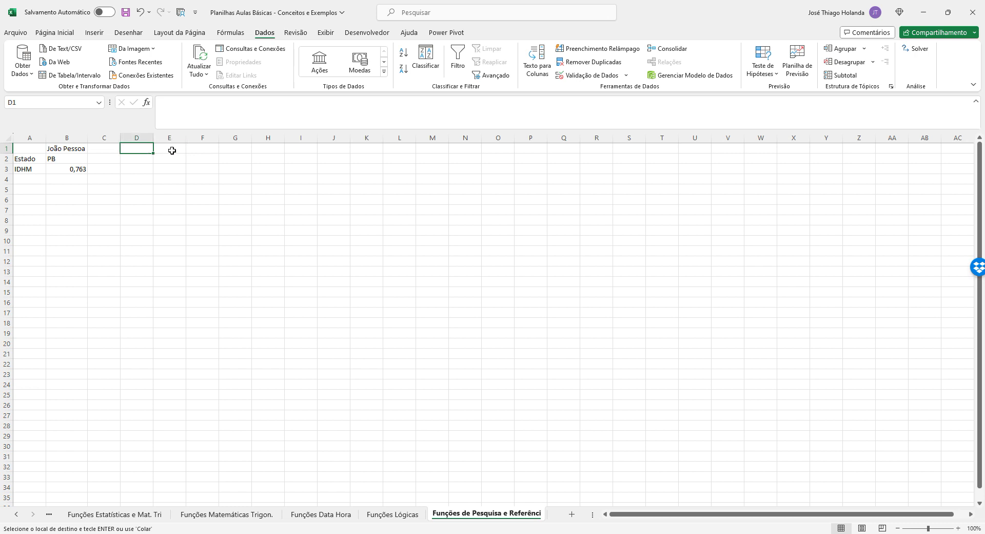
left_click(191, 149)
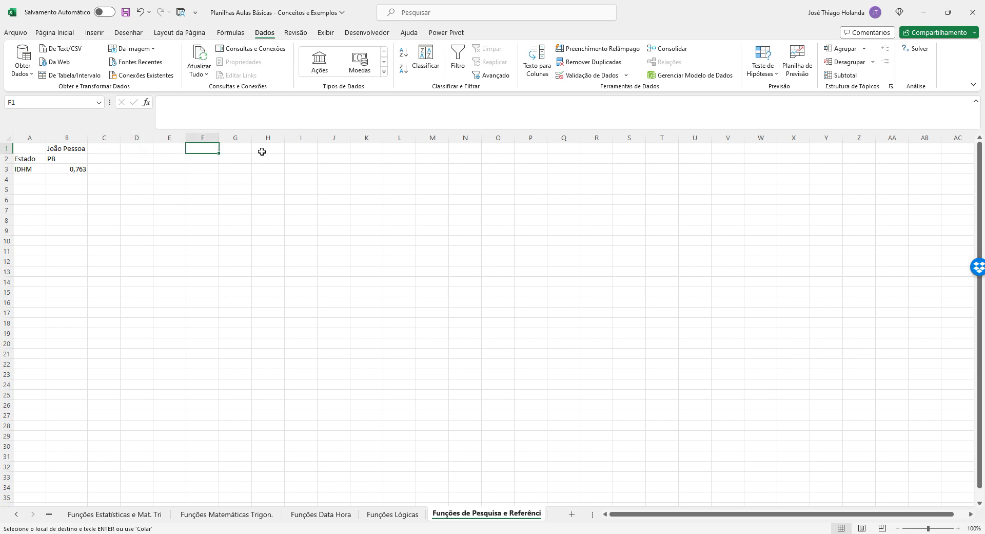
key("Return")
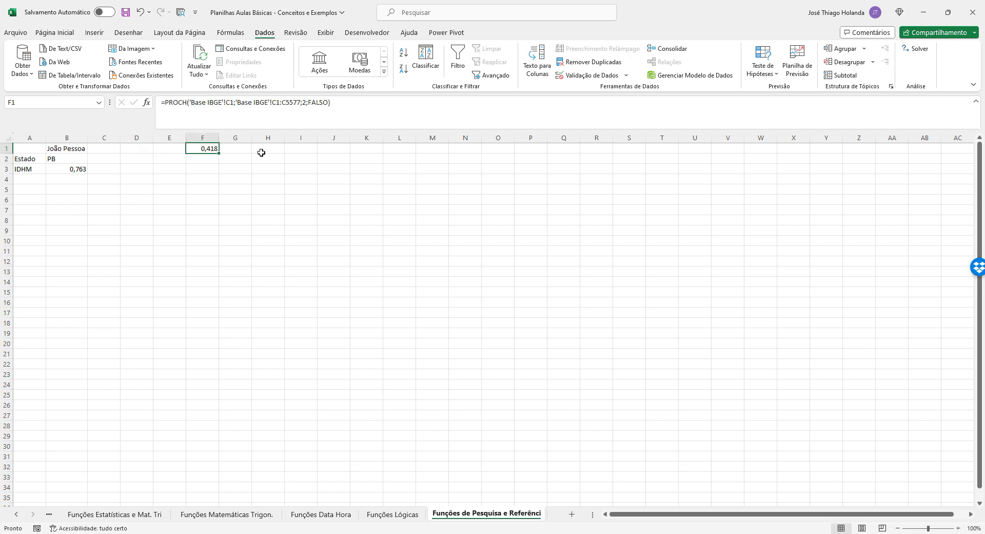
Move the PROCH formula from F1 to G1 and label it PROCH in F1
left_click_drag(213, 150, 241, 149)
left_click(205, 151)
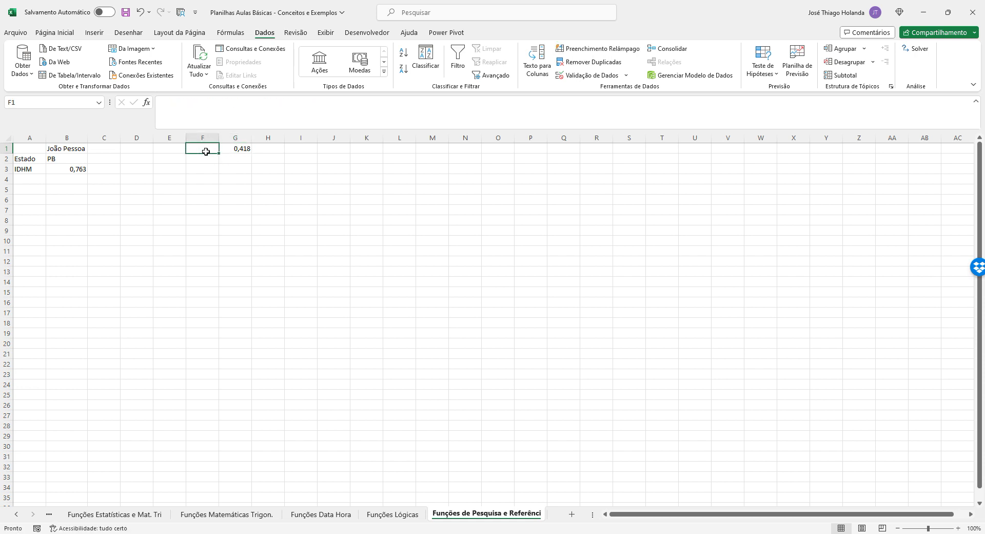
type("pro")
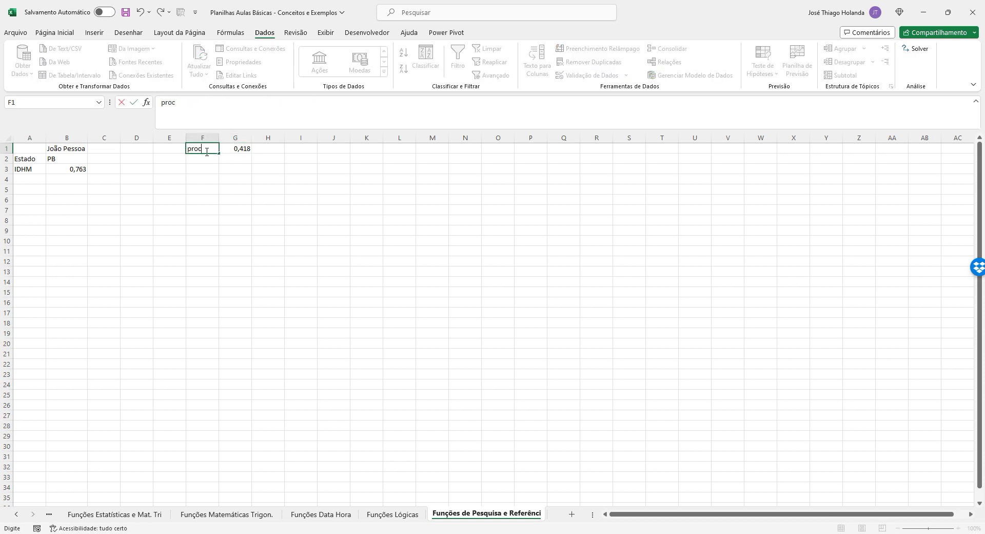
type("c")
key("BackSpace")
key("BackSpace")
key("BackSpace")
type("PROCH")
key("Return")
Place the PROCH formula from G1 in H1 as plain text, prefixed with an apostrophe
key("Up")
key("Right")
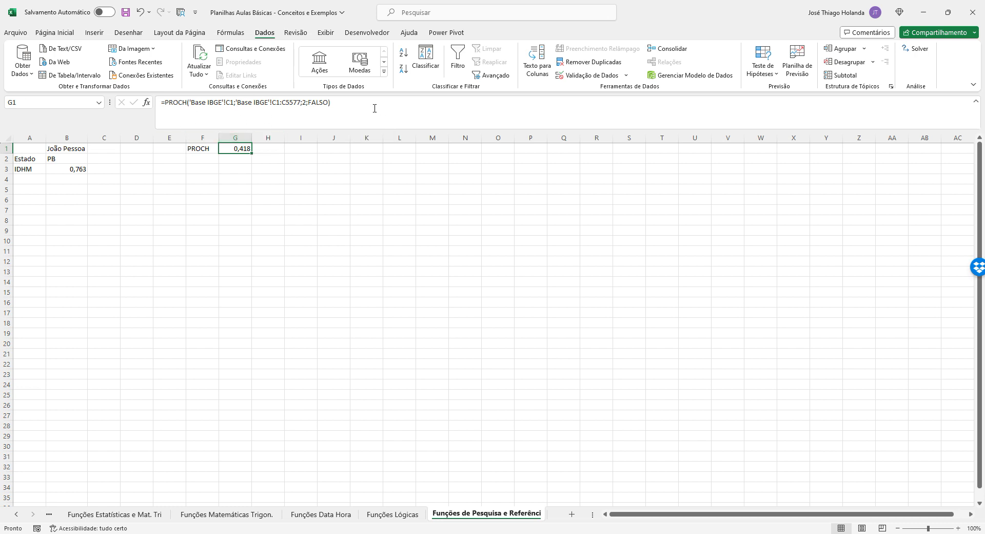
left_click_drag(373, 105, 101, 85)
key("ctrl+c")
key("Escape")
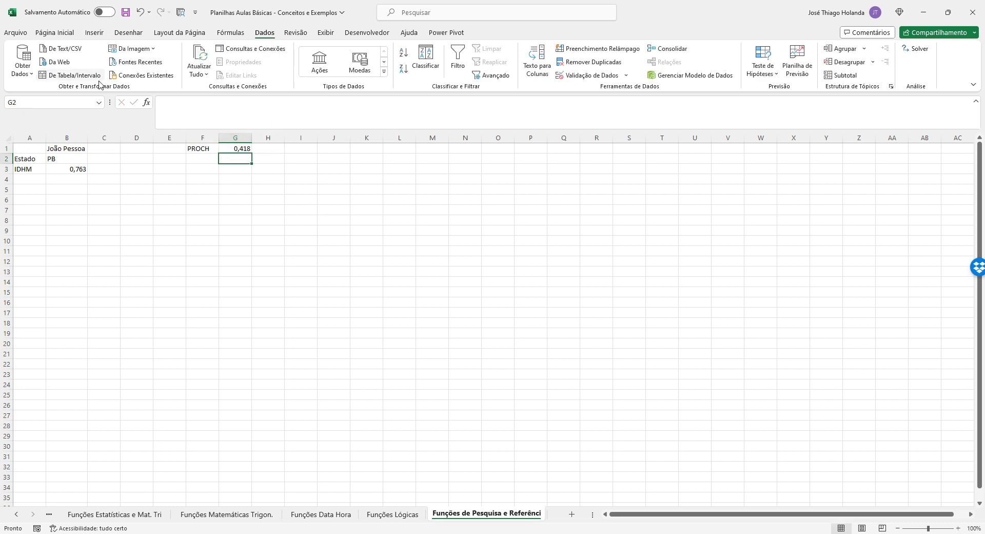
key("Right")
type("'")
key("ctrl+v")
key("Return")
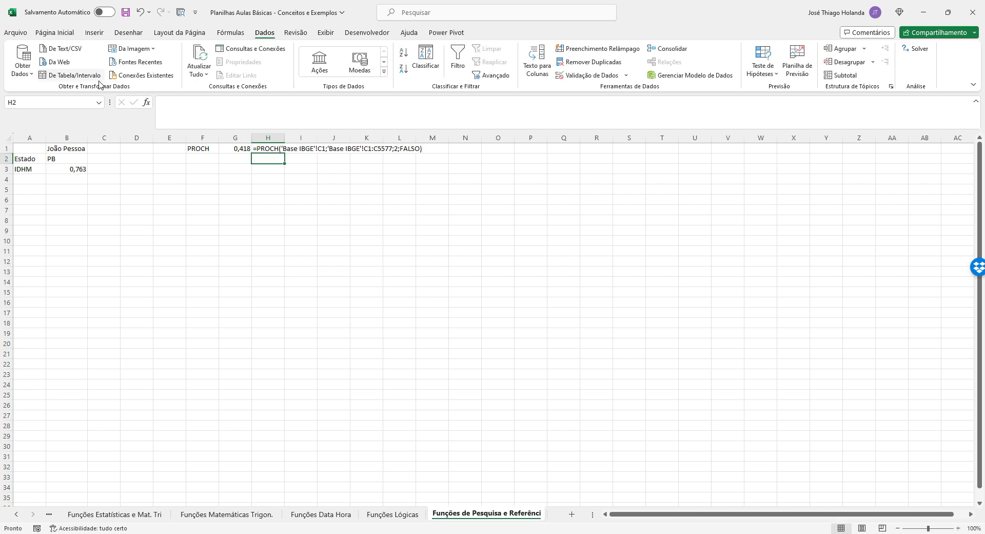
Fit column H's width to the formula text and select H1
double_click(284, 137)
left_click(356, 201)
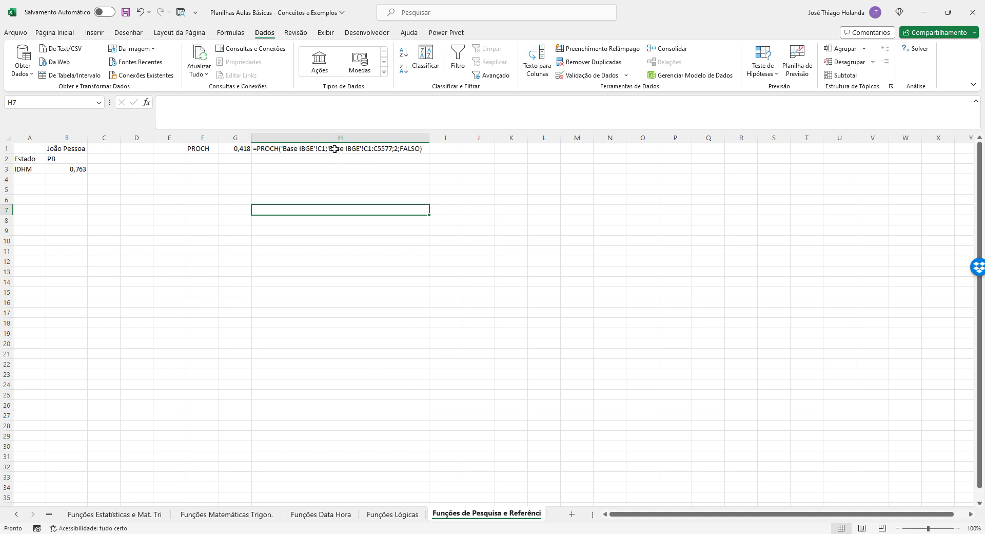
left_click(323, 150)
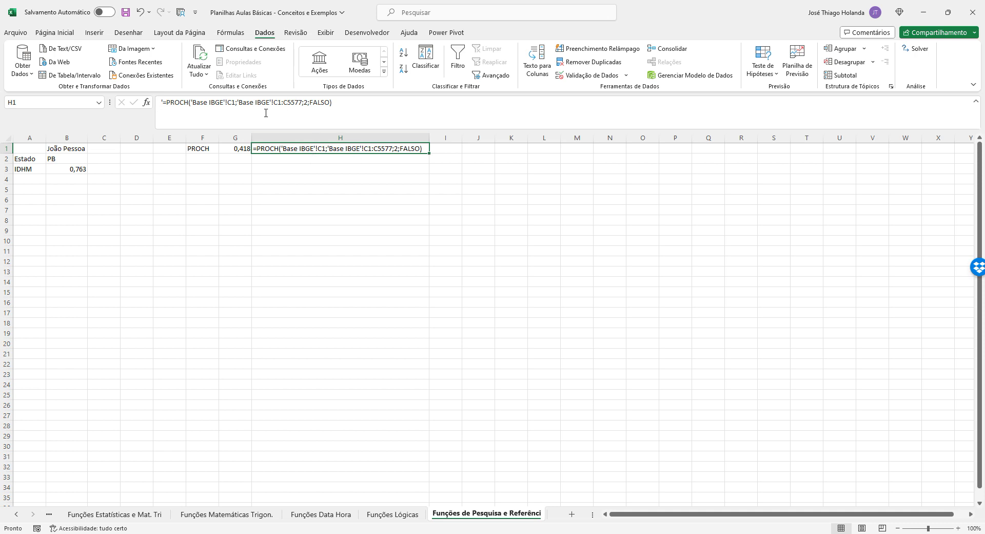
Add spaces around each semicolon in H1's PROCH formula text and highlight its four arguments one by one
left_click(227, 98)
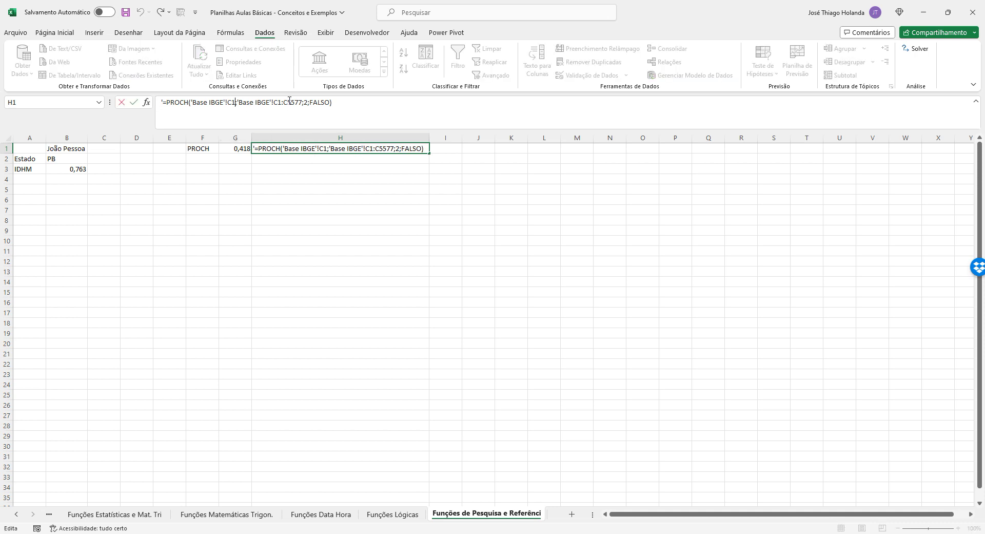
key("Right")
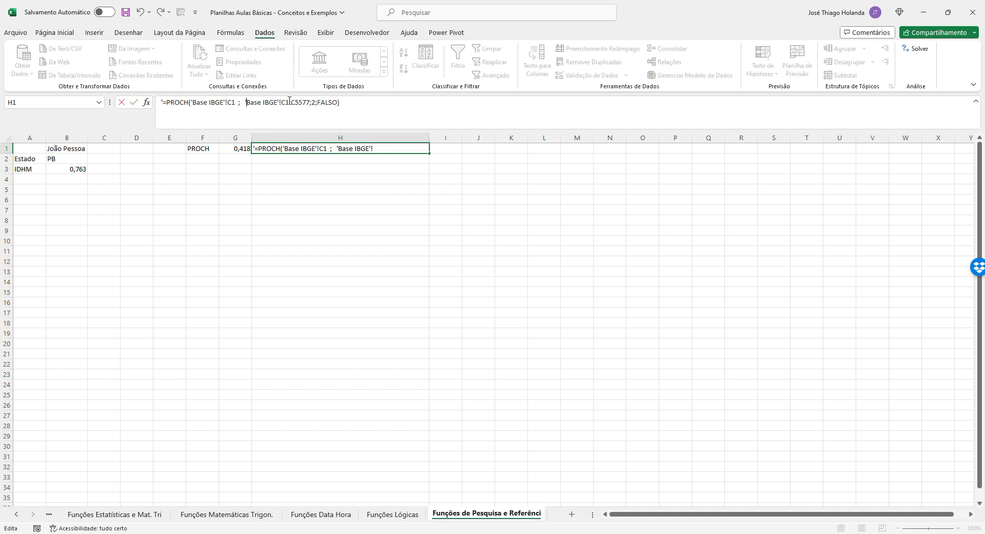
left_click(290, 101)
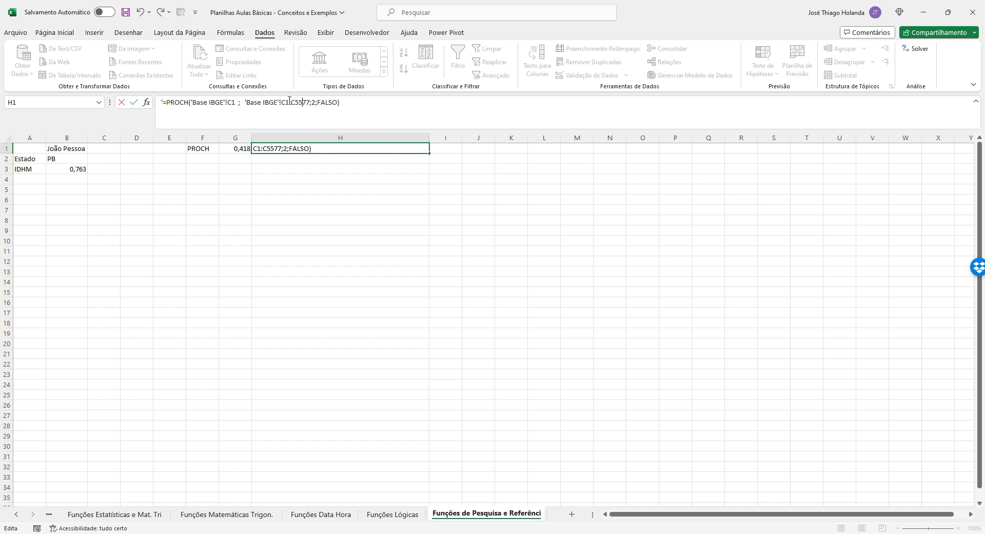
key("Right")
key("Right")
key("Right")
left_click_drag(238, 102, 192, 102)
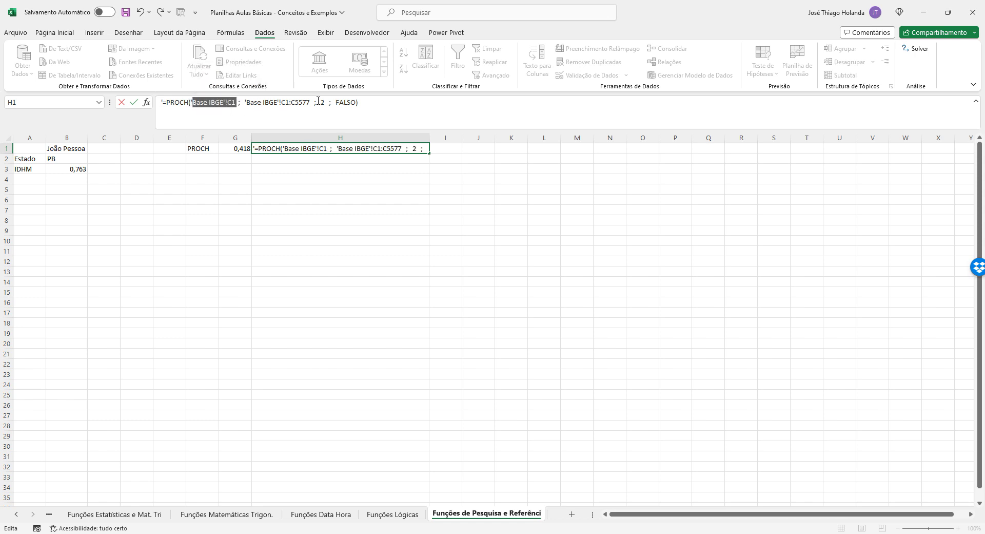
left_click_drag(312, 102, 245, 102)
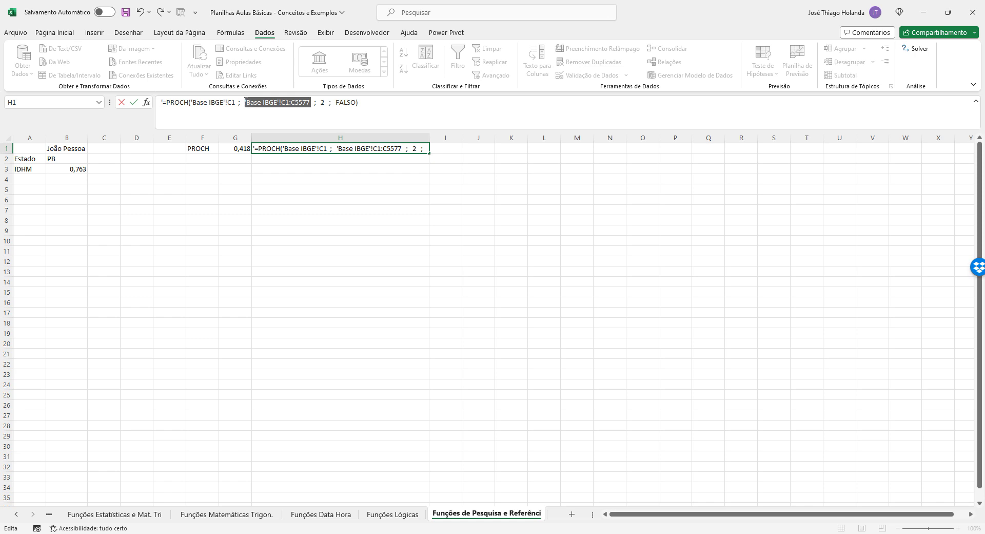
double_click(322, 103)
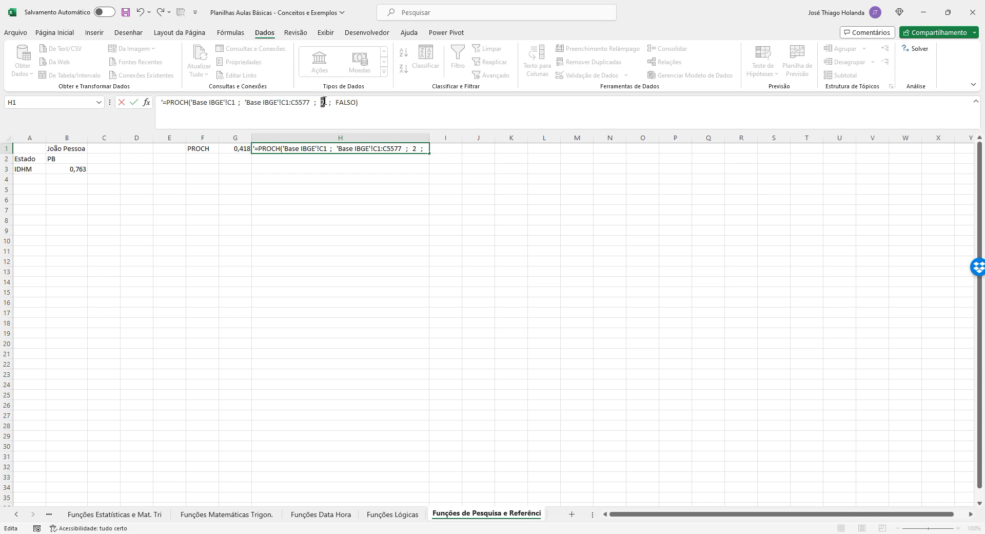
double_click(346, 103)
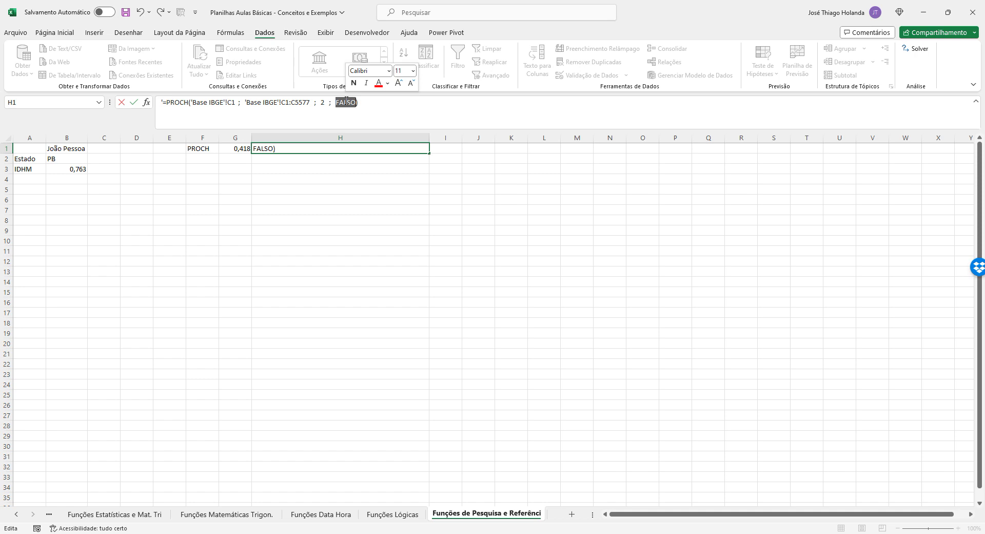
key("Escape")
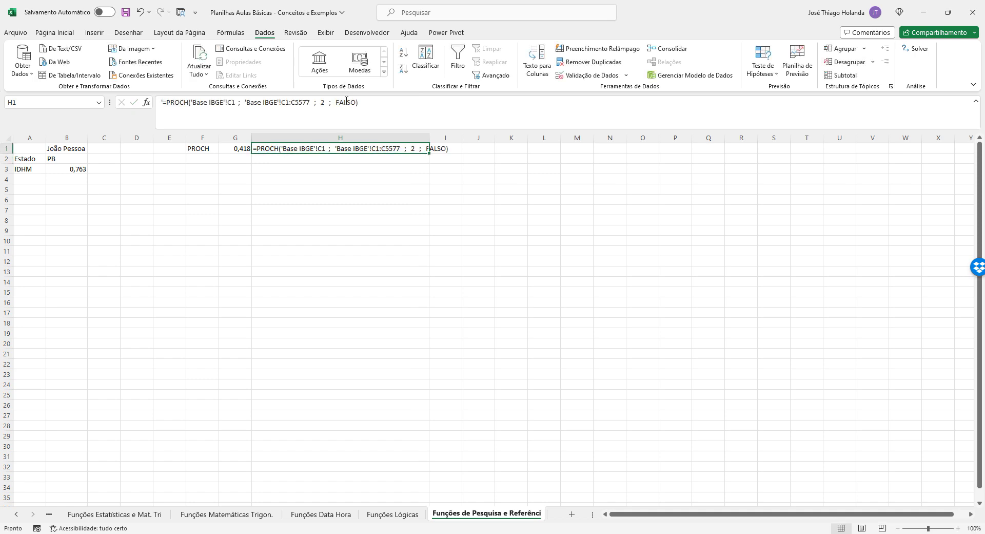
Review the PROCV formulas in B3 and B2, and copy the full formula text from B2
key("Left")
key("Left")
key("Left")
key("Left")
key("Left")
key("Down")
key("Down")
key("Left")
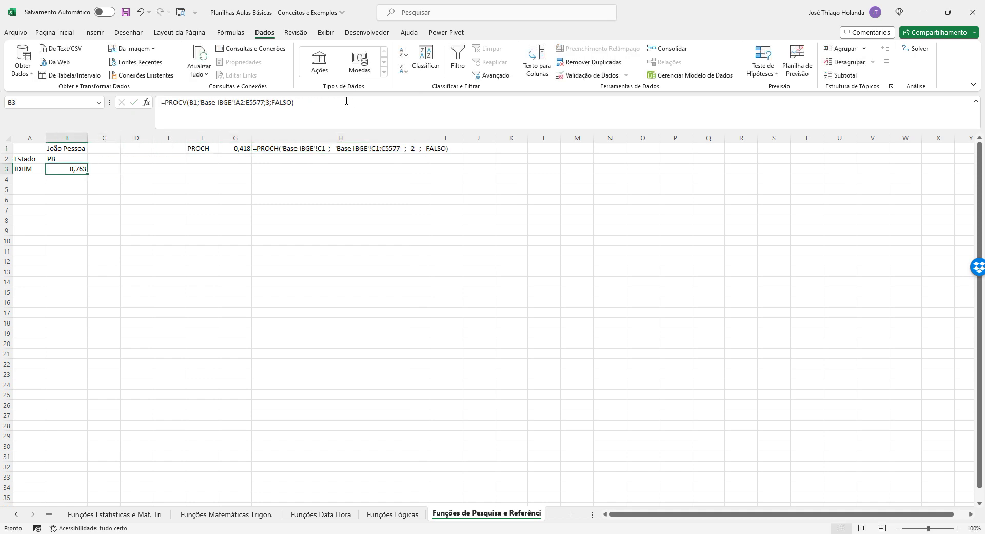
key("Up")
key("Right")
key("Left")
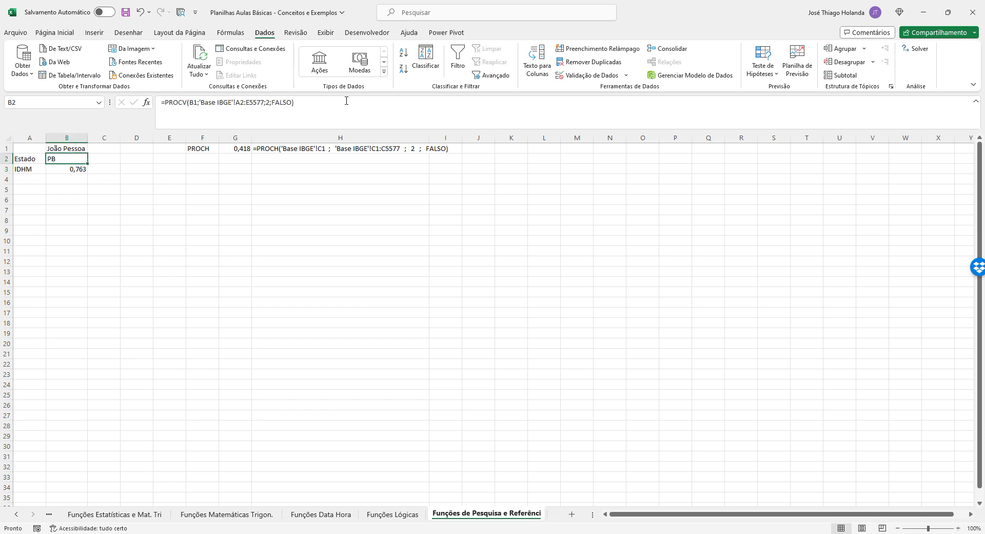
key("Right")
key("Left")
key("Up")
key("Down")
left_click_drag(346, 101, 129, 94)
key("ctrl+c")
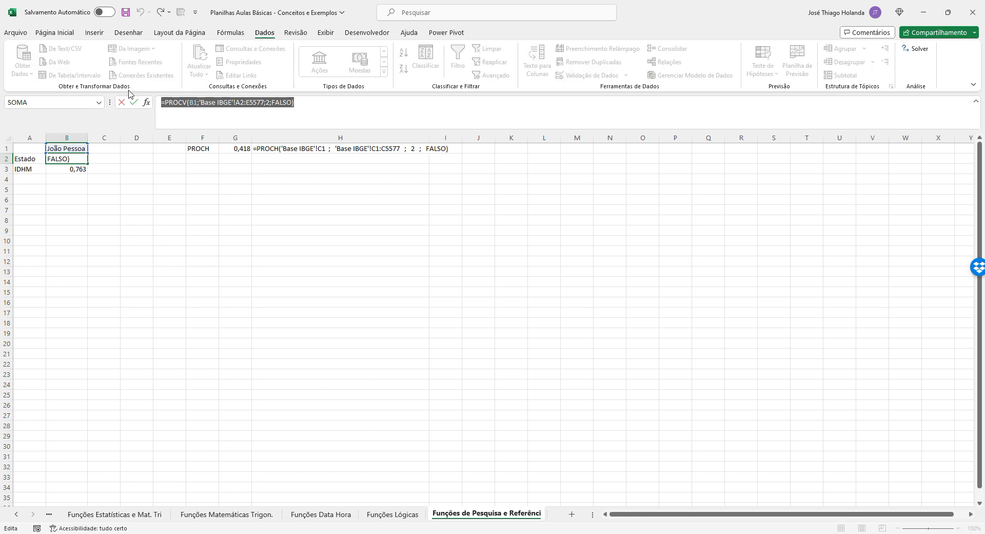
Place the copied PROCV formula in C2 as plain text and fit column C's width to it
key("Return")
key("Up")
key("Right")
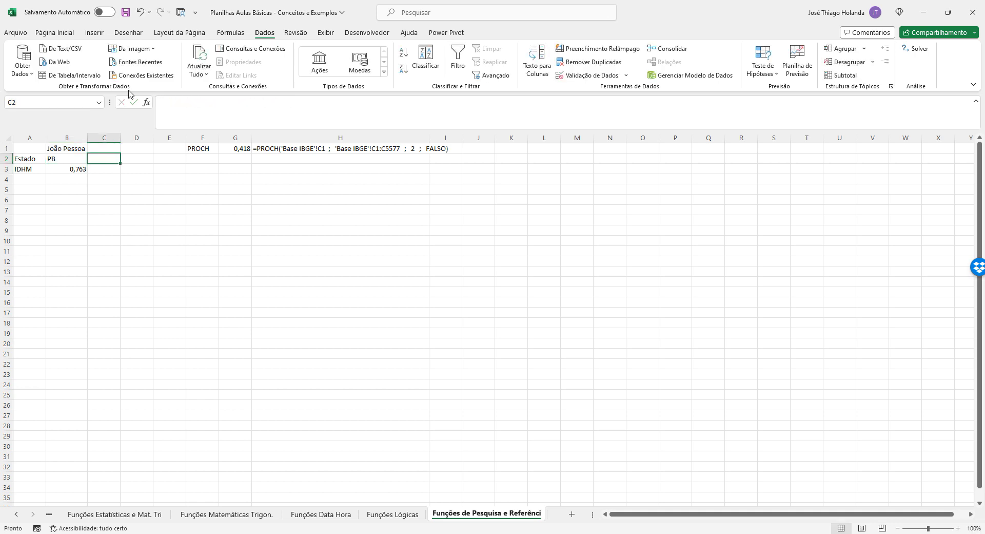
key("ctrl+v")
key("Return")
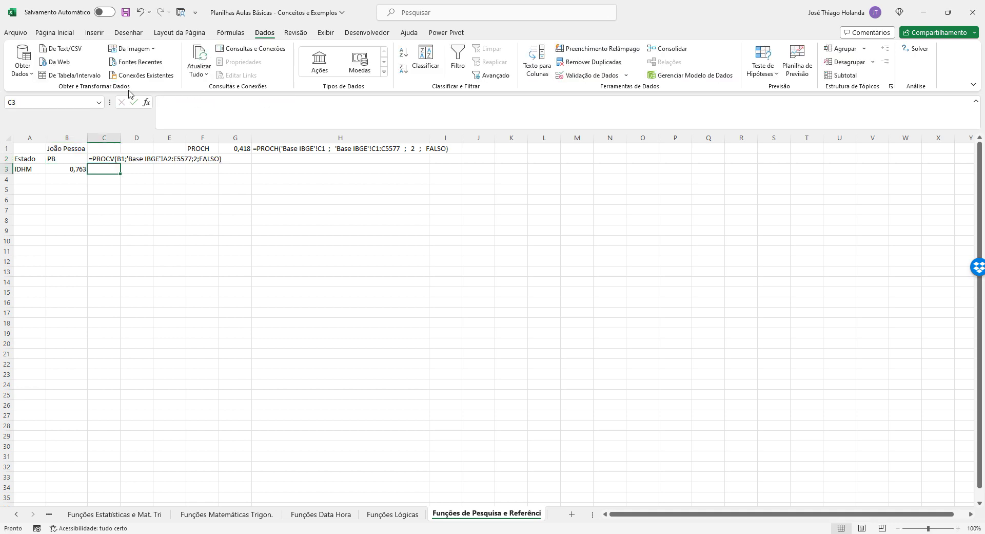
double_click(120, 138)
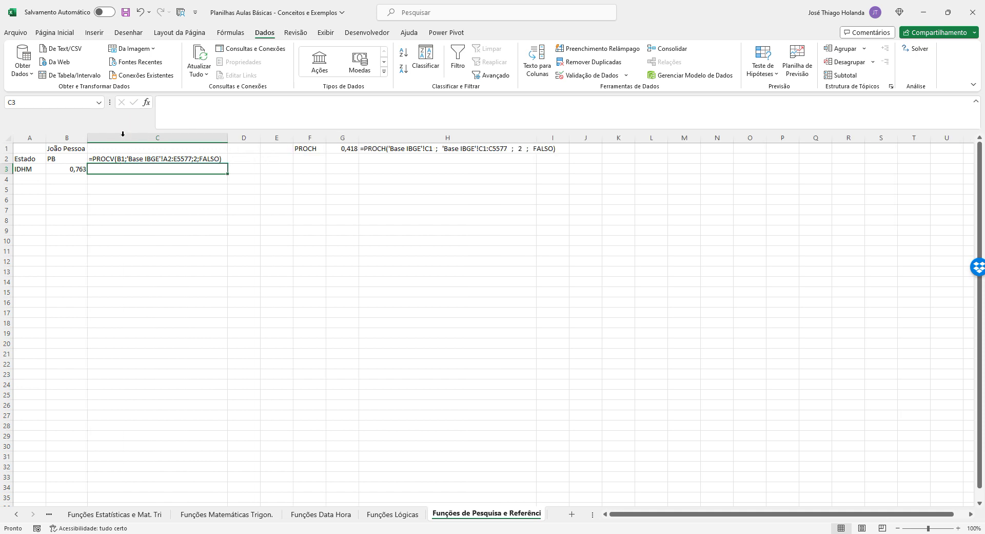
Copy the PROCV formula from B3 into C3 as plain text, prefixed with an apostrophe and an equals sign
left_click(67, 171)
left_click_drag(294, 102, 10, 102)
key("ctrl+c")
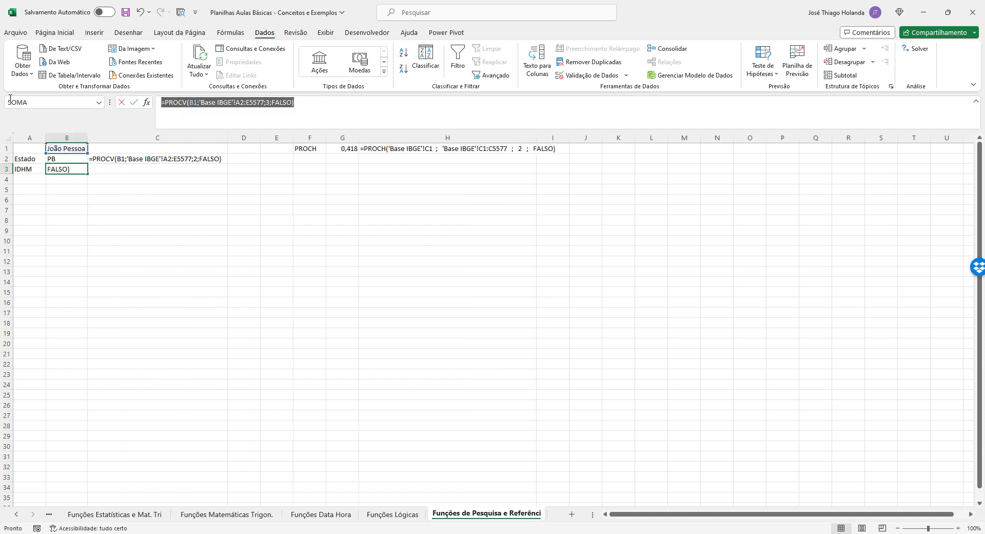
key("Return")
key("Up")
key("Right")
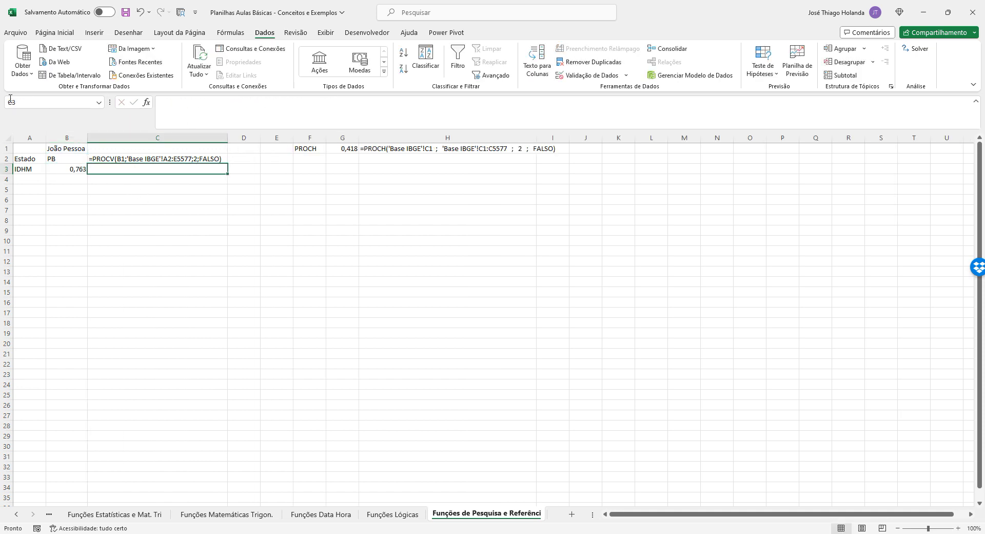
type("'=")
key("ctrl+v")
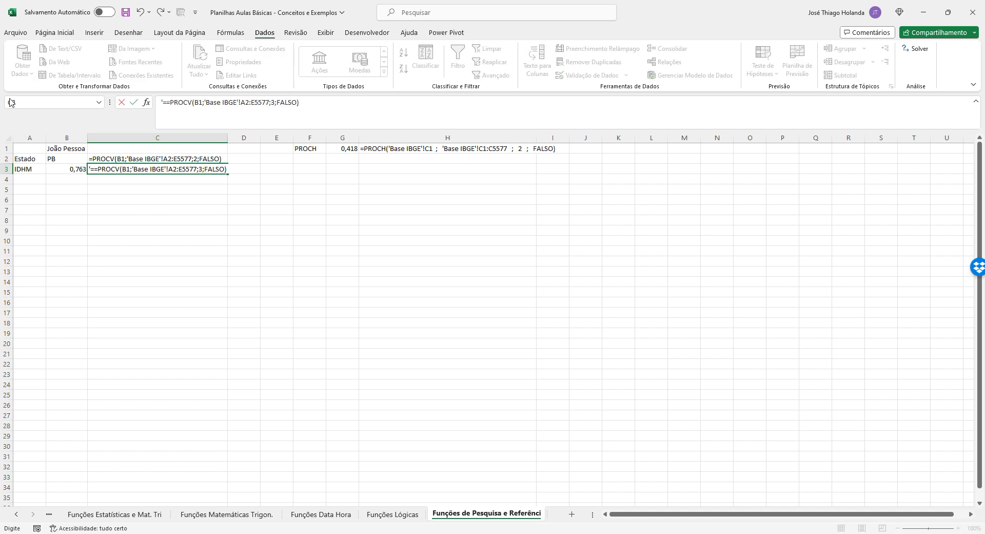
key("Return")
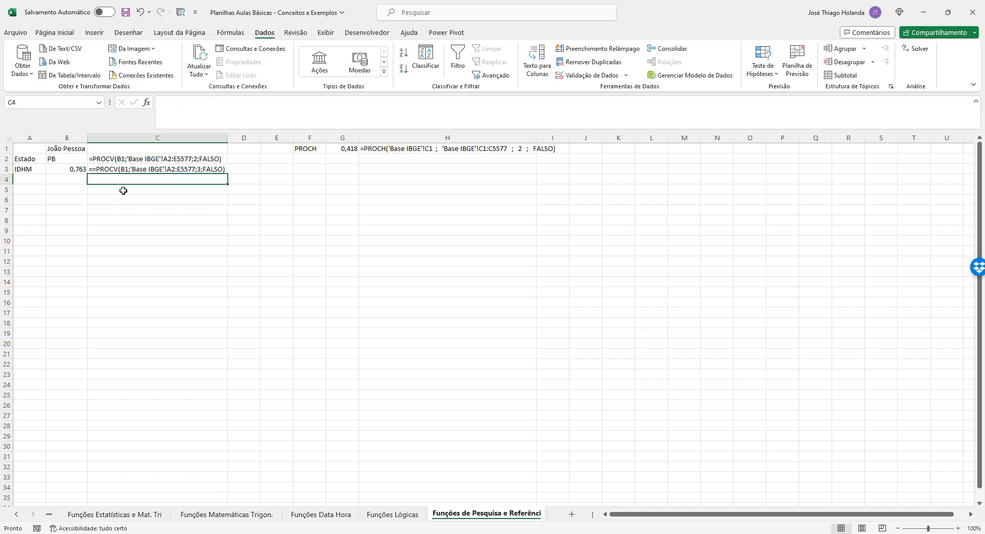
Remove the duplicate equals sign from the PROCV formula text in C3
left_click(144, 170)
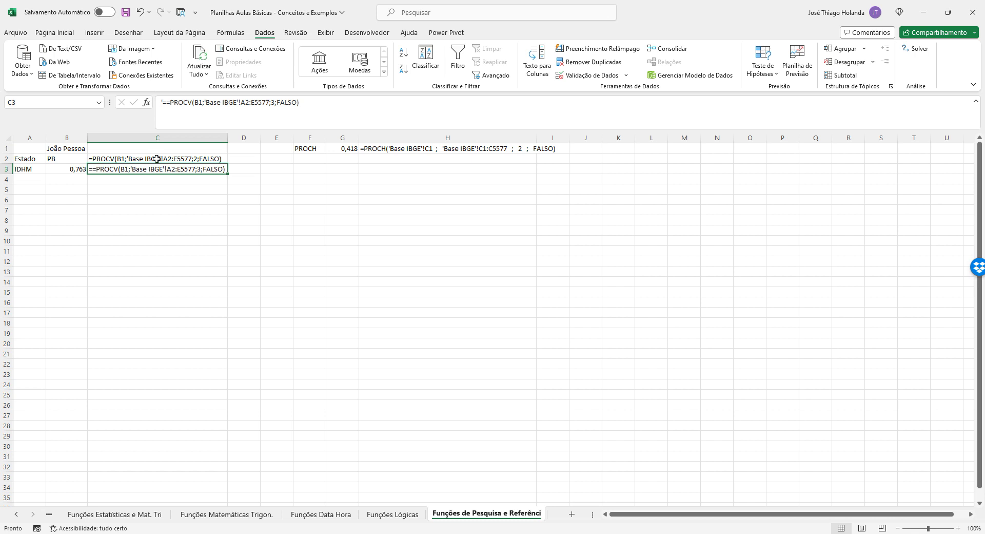
left_click(173, 103)
key("BackSpace")
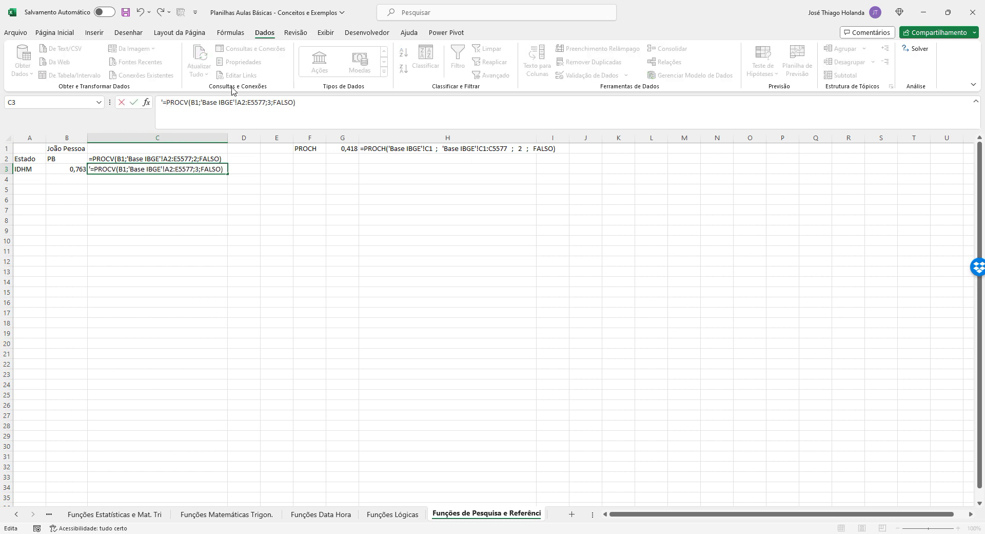
key("Return")
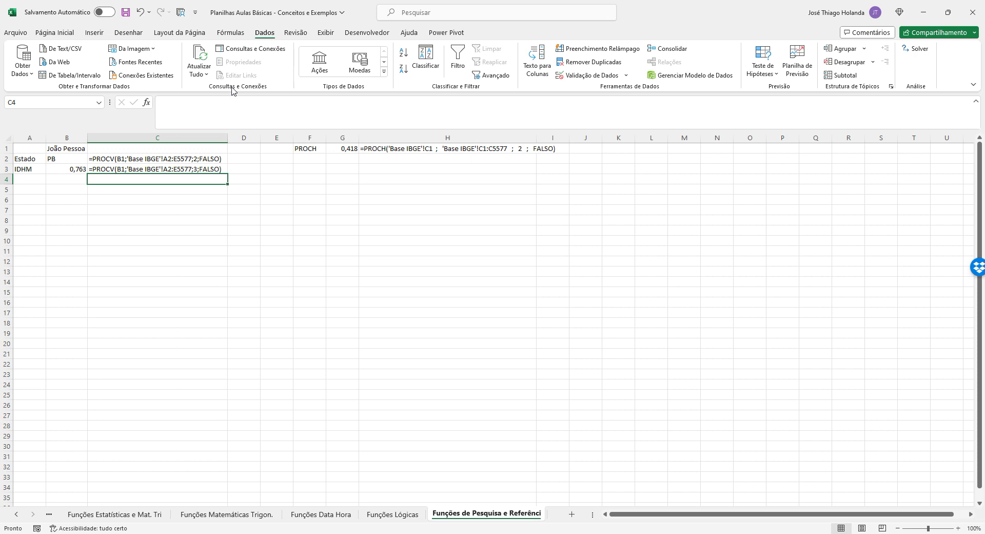
Examine the Base IBGE lookup table by highlighting its rows across columns A to E, and return to the search functions sheet
left_click(354, 213)
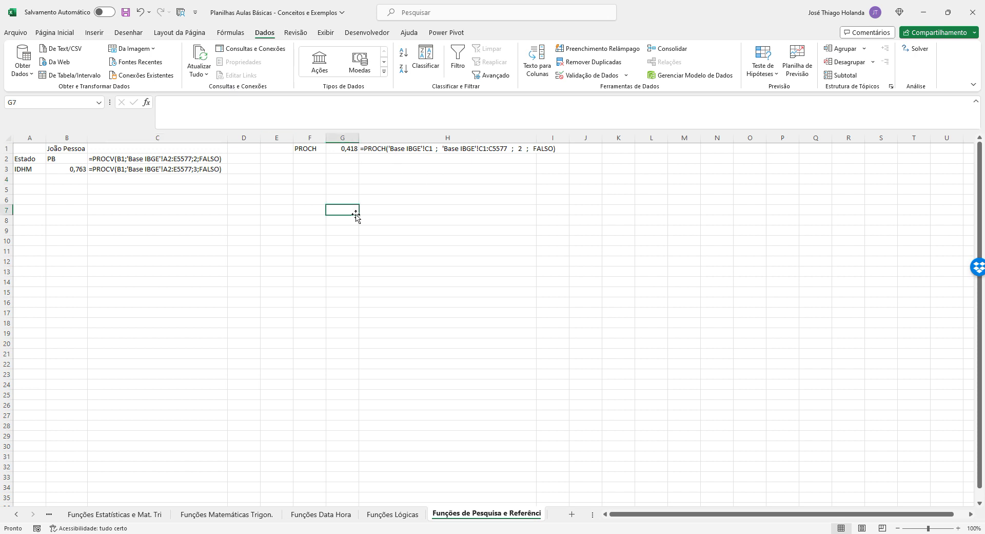
left_click(157, 159)
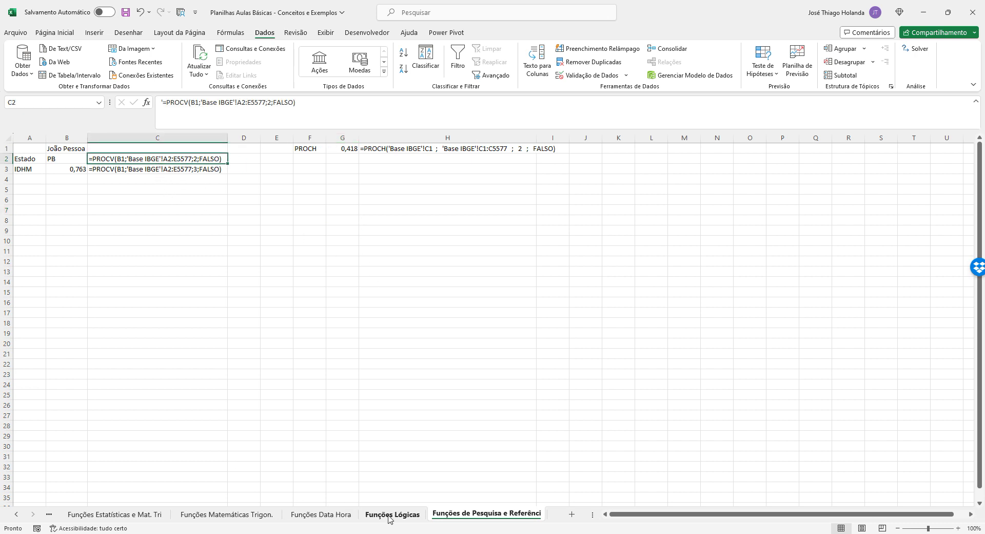
left_click(49, 514)
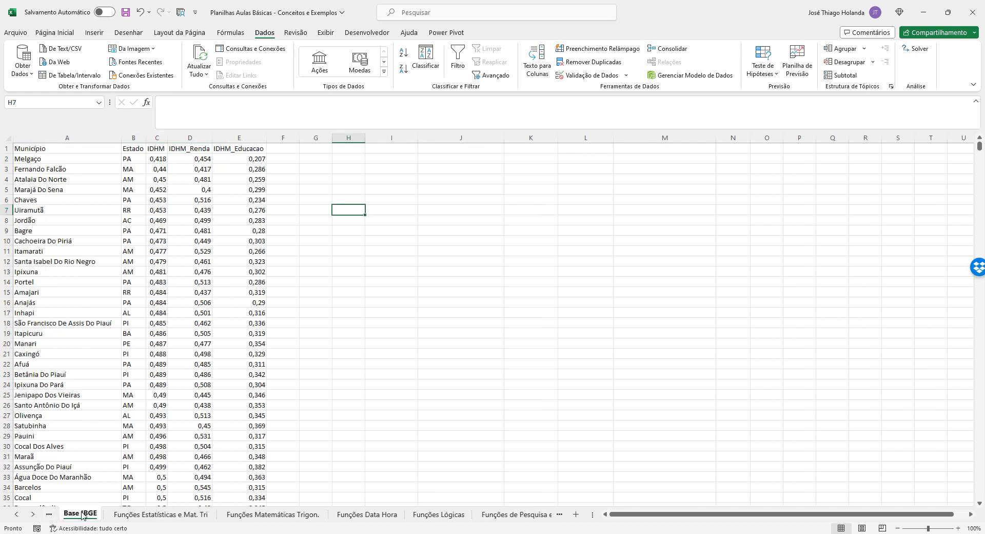
left_click_drag(72, 162, 157, 374)
left_click_drag(335, 398, 252, 313)
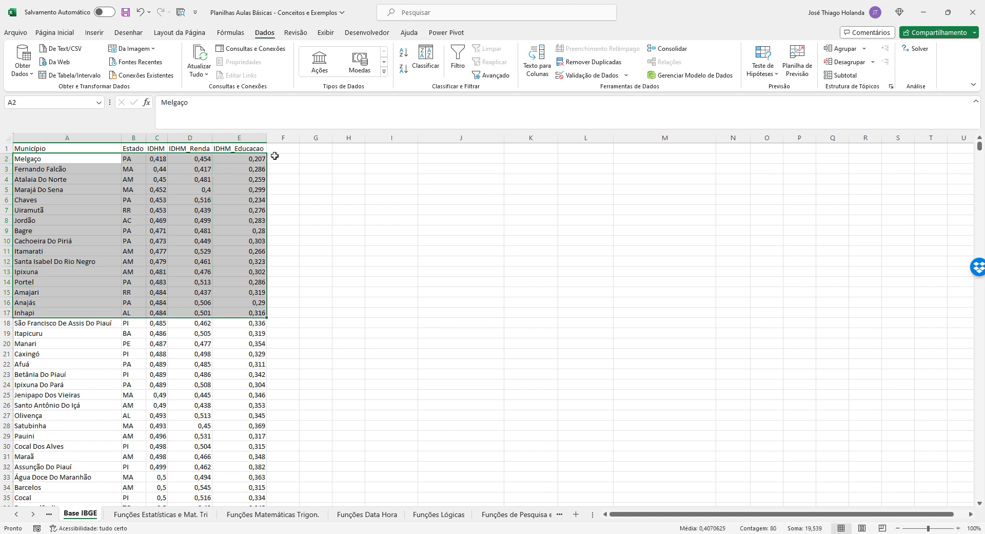
left_click(57, 162)
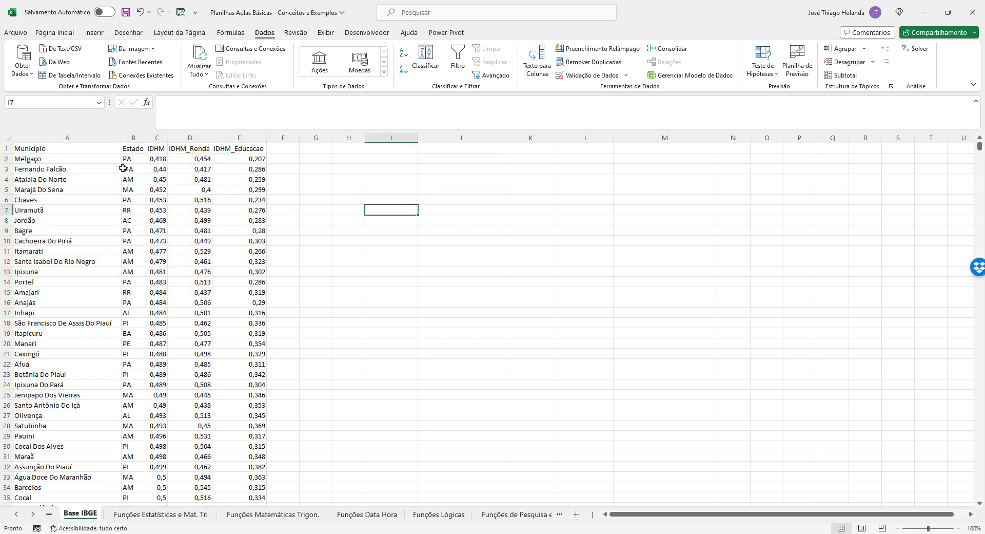
left_click_drag(75, 156, 242, 292)
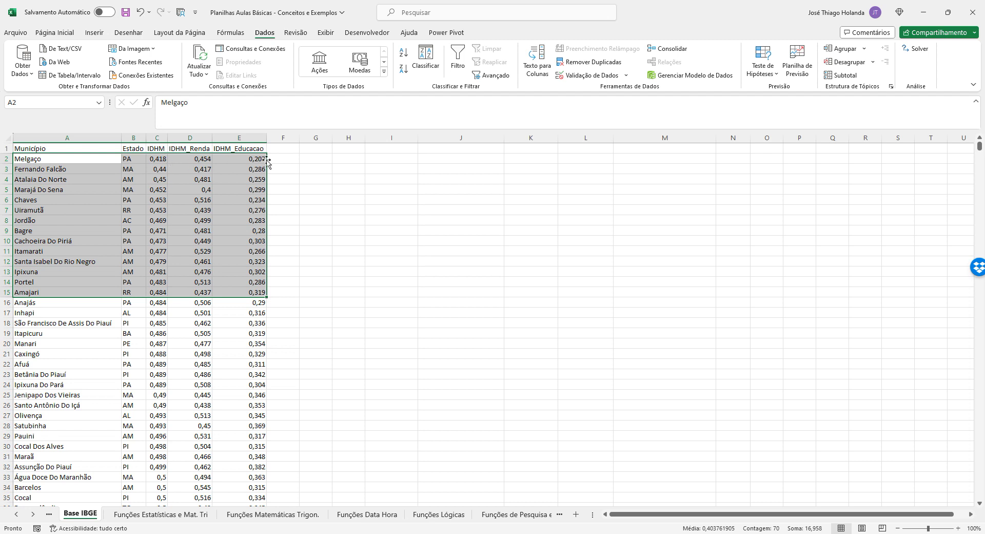
left_click(339, 189)
left_click(513, 514)
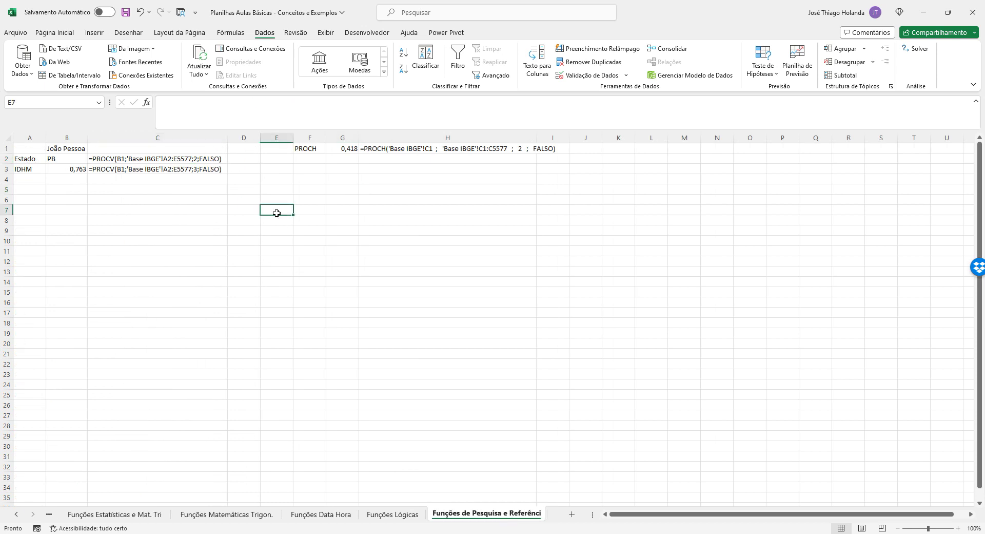
Insert an empty column before the Estado column on the Base IBGE sheet
left_click(49, 515)
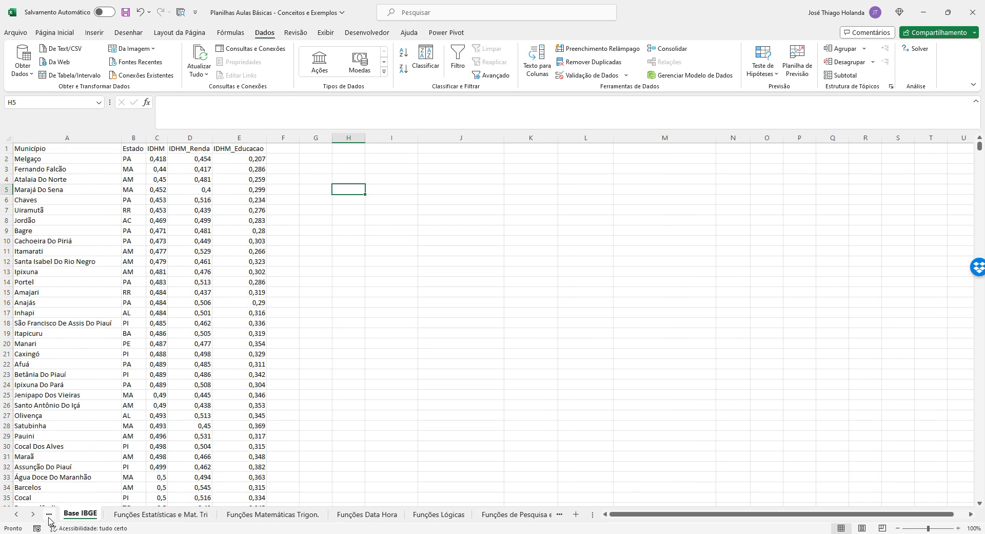
left_click(135, 137)
right_click(135, 137)
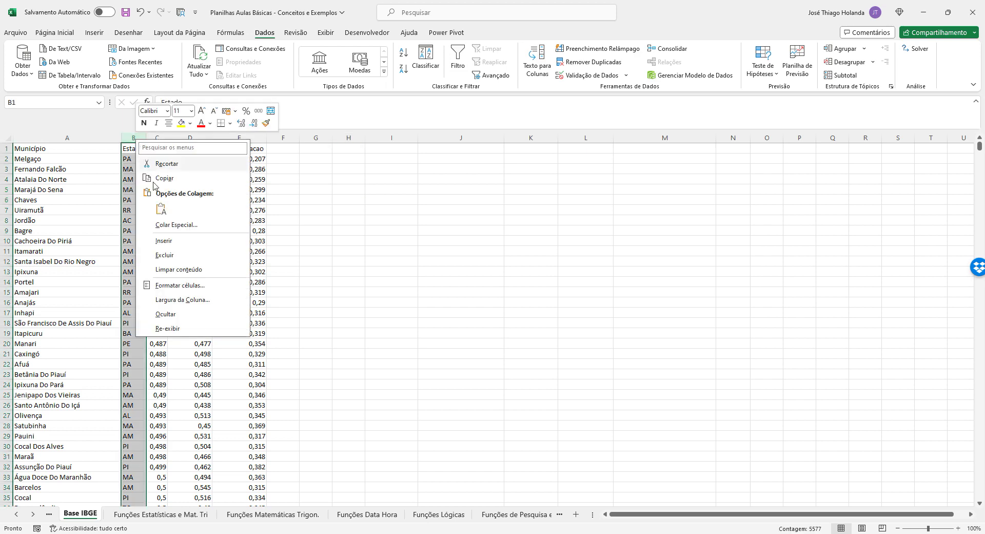
left_click(172, 241)
left_click(263, 220)
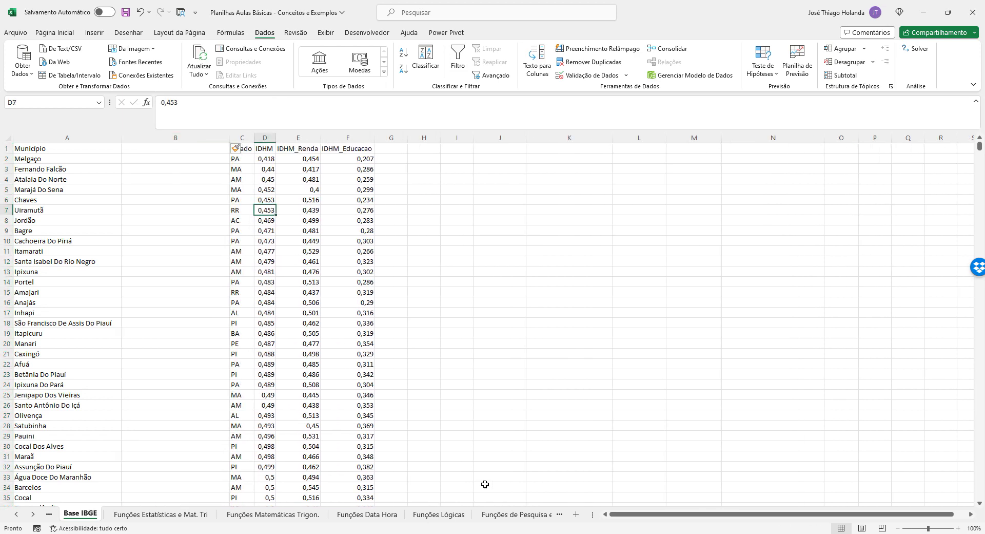
Check how the inserted column affects the PROCV results and formulas in B2 and B3, and return to Base IBGE
left_click(508, 514)
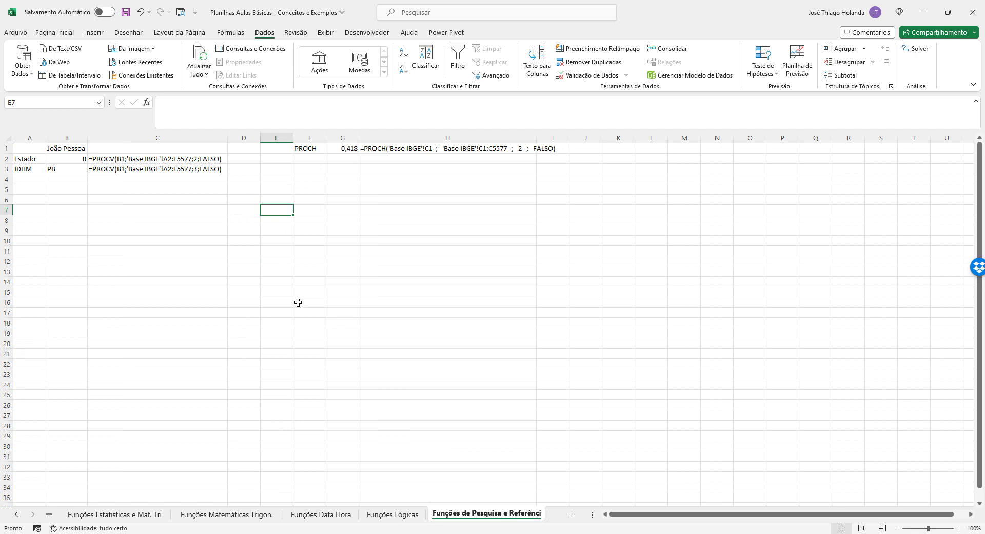
left_click(66, 159)
left_click(72, 170)
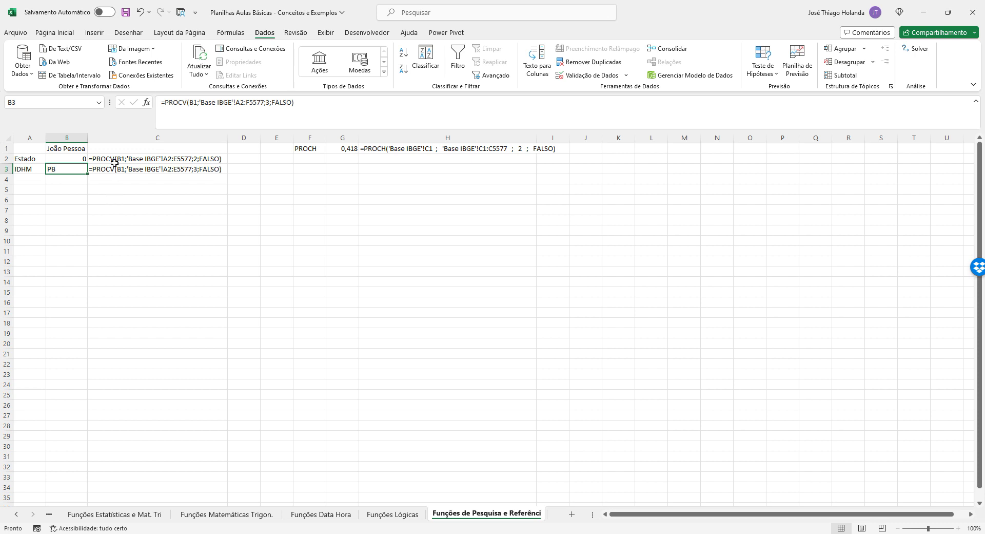
left_click(74, 157)
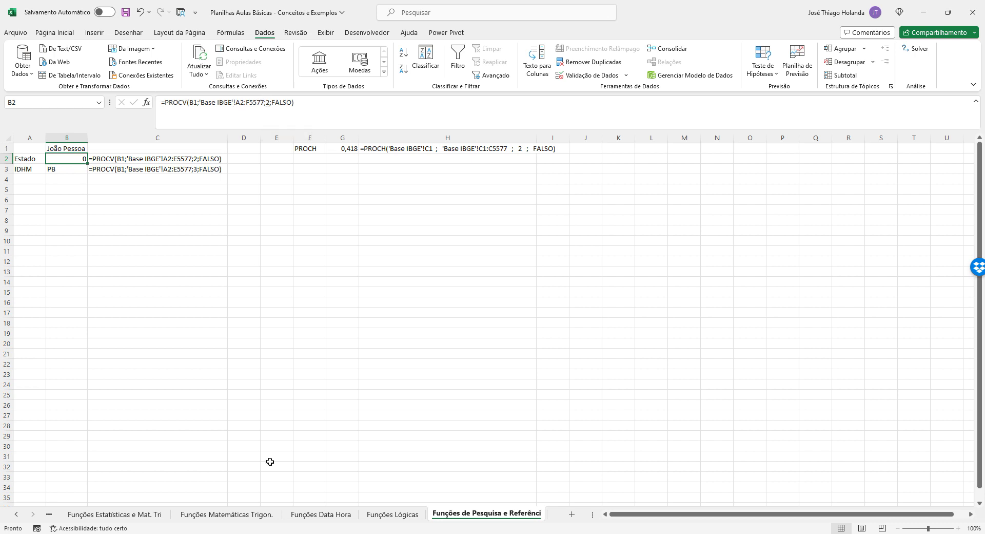
left_click(48, 514)
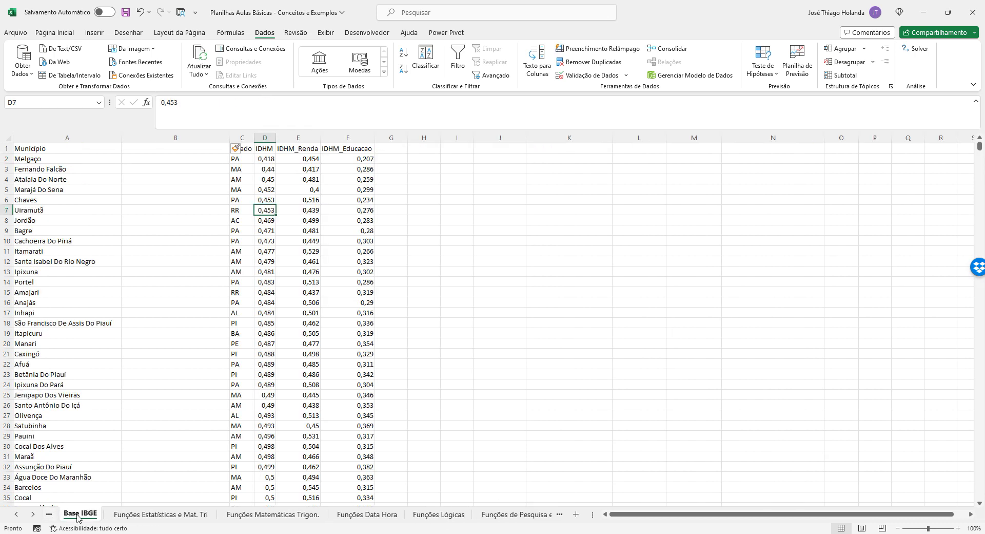
Examine the Base IBGE rows with the inserted column by highlighting A2:F8, and return to the search functions sheet
left_click(55, 159)
left_click_drag(163, 171, 359, 220)
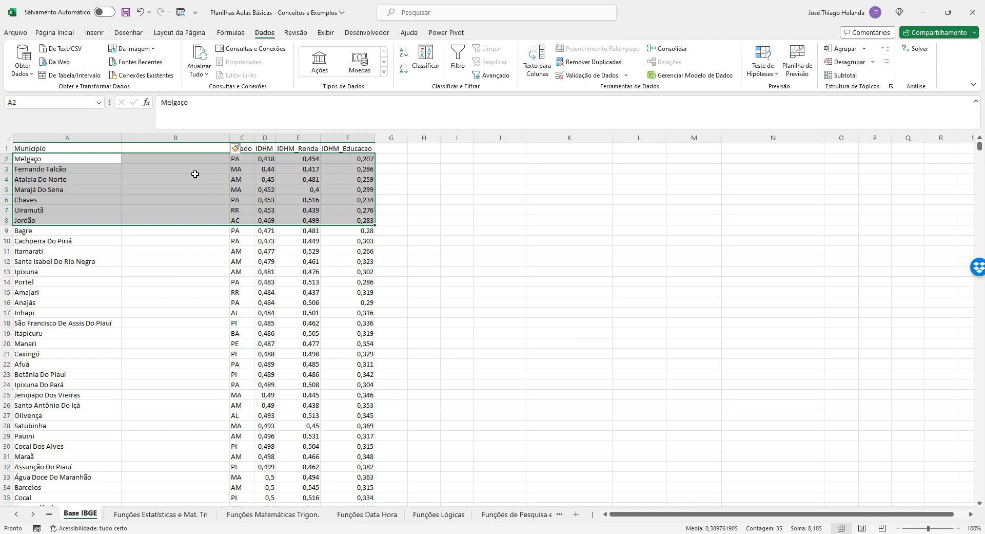
left_click(497, 517)
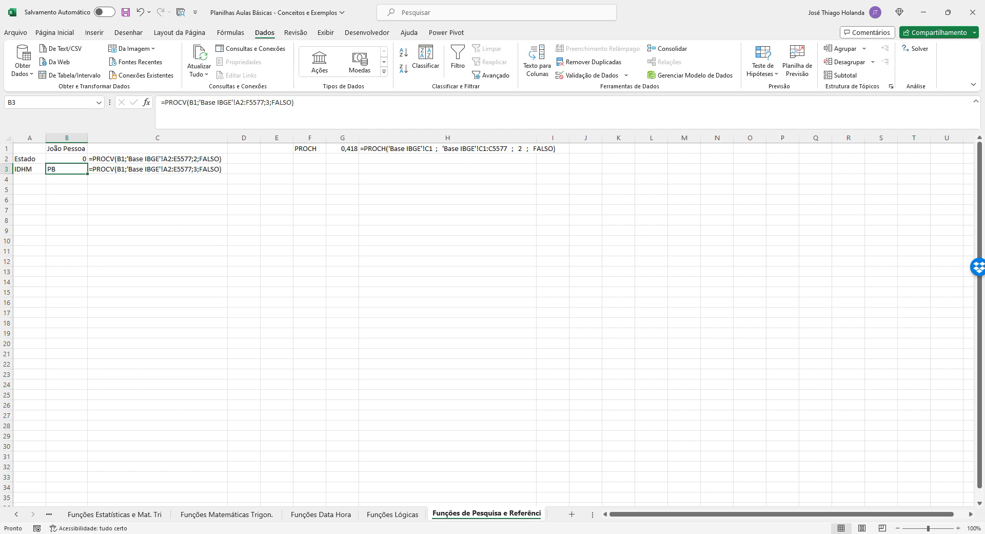
Delete the empty column before Estado on the Base IBGE sheet and return to the search functions sheet
left_click(96, 515)
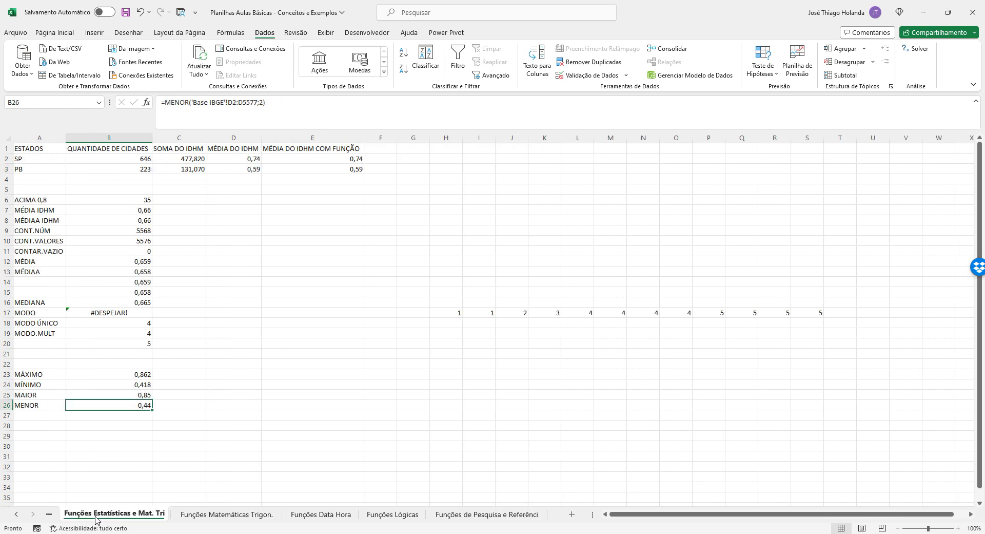
left_click(48, 513)
right_click(193, 138)
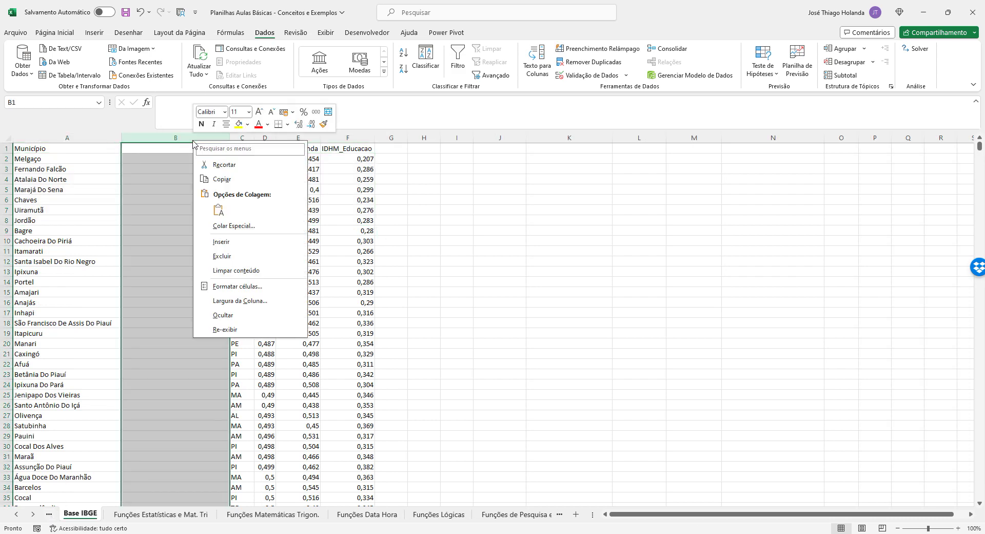
left_click(228, 256)
left_click(324, 211)
left_click(516, 513)
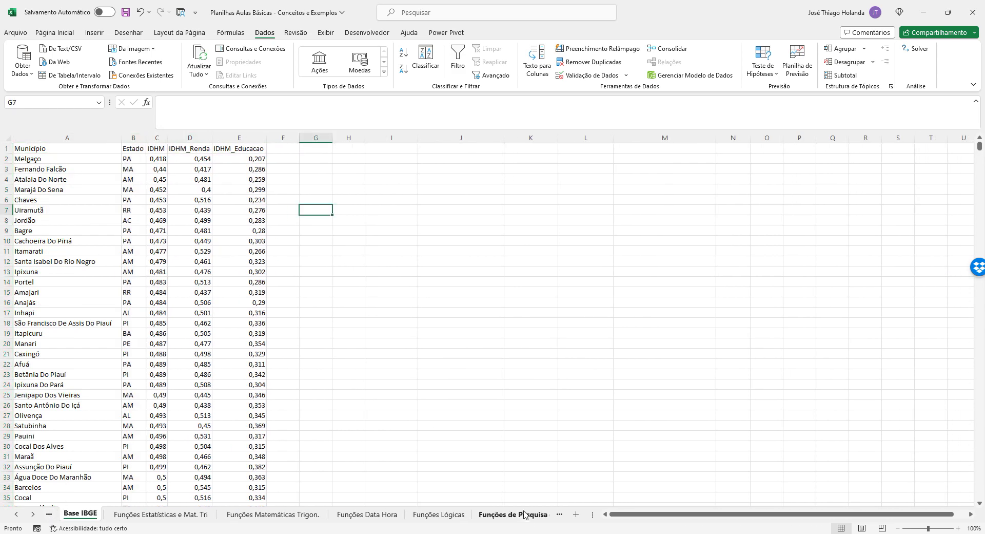
Copy the João Pessoa city selection from B1 into B6
left_click(351, 292)
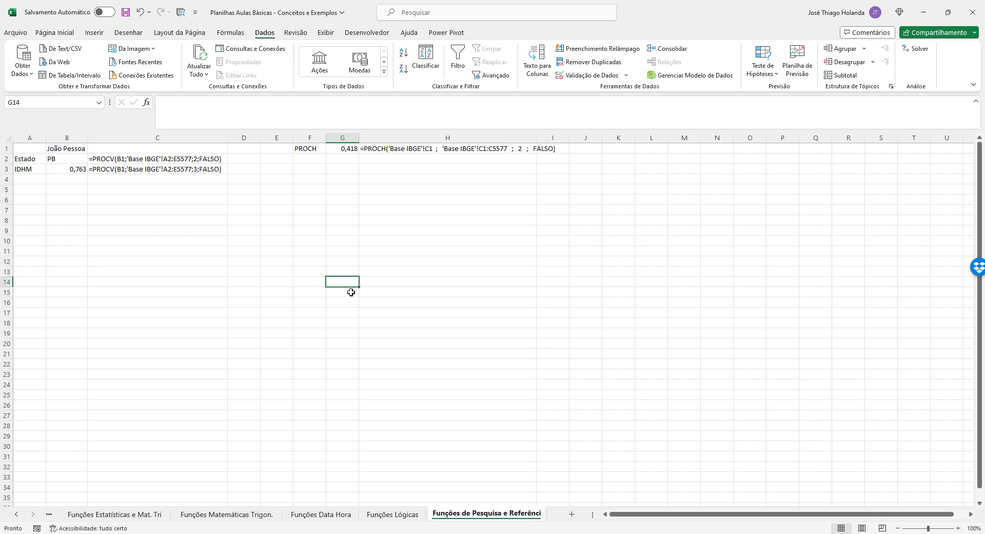
key("Left")
key("Left")
key("Left")
key("Left")
key("Left")
key("Left")
key("Up")
key("Up")
key("Up")
key("Up")
key("Up")
key("Up")
key("Up")
key("Up")
key("Up")
key("Up")
key("Up")
key("Up")
key("Up")
key("Up")
key("Right")
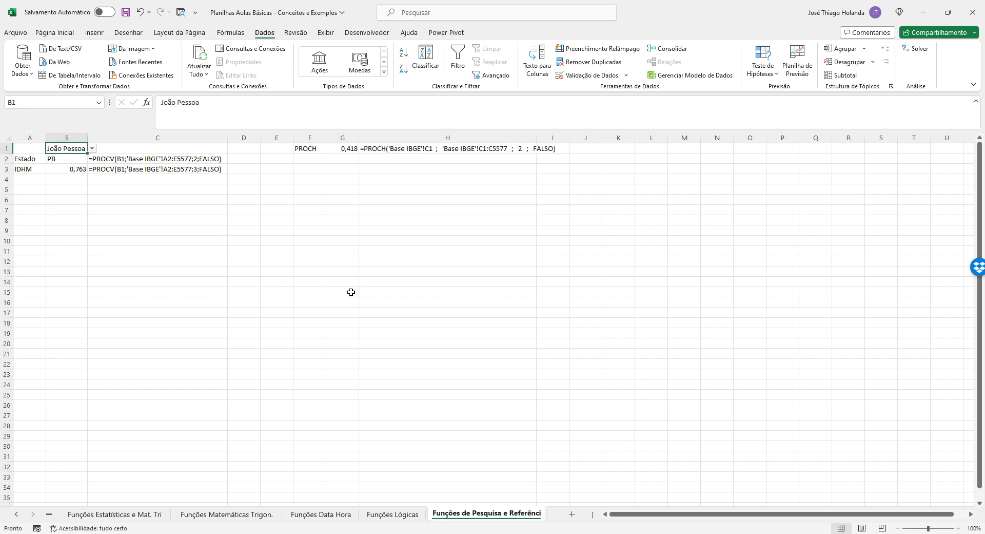
key("ctrl+c")
key("Down")
key("Down")
key("Down")
key("Down")
key("Down")
key("Down")
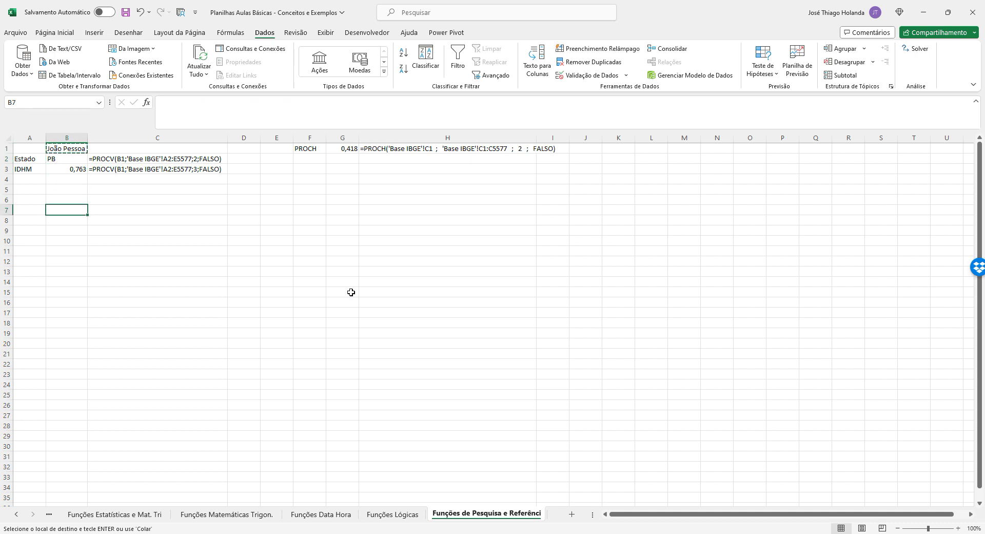
key("Up")
key("ctrl+v")
Enter the labels Estado in A7 and IDHM in A8
key("Down")
key("Up")
key("Down")
key("Left")
type("eST")
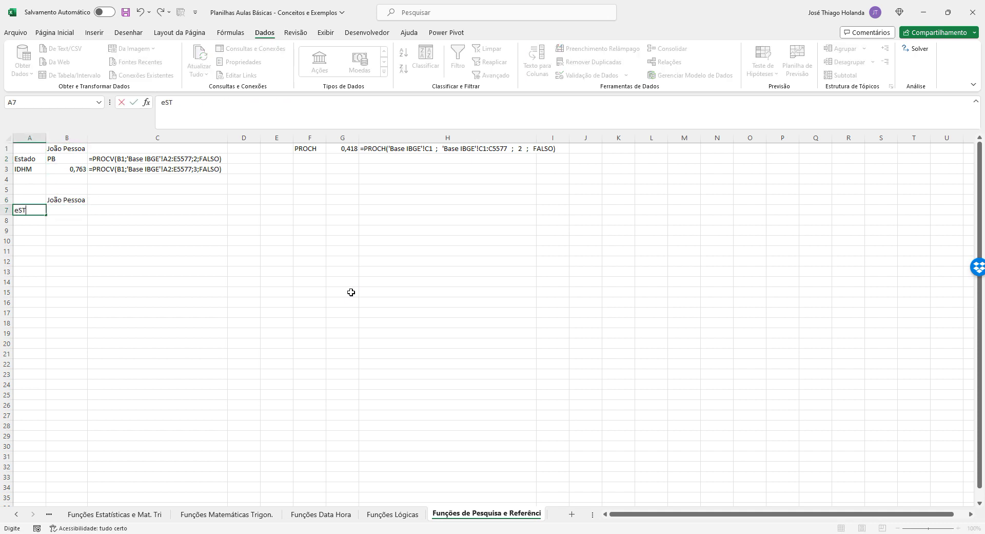
type("ADO")
key("Return")
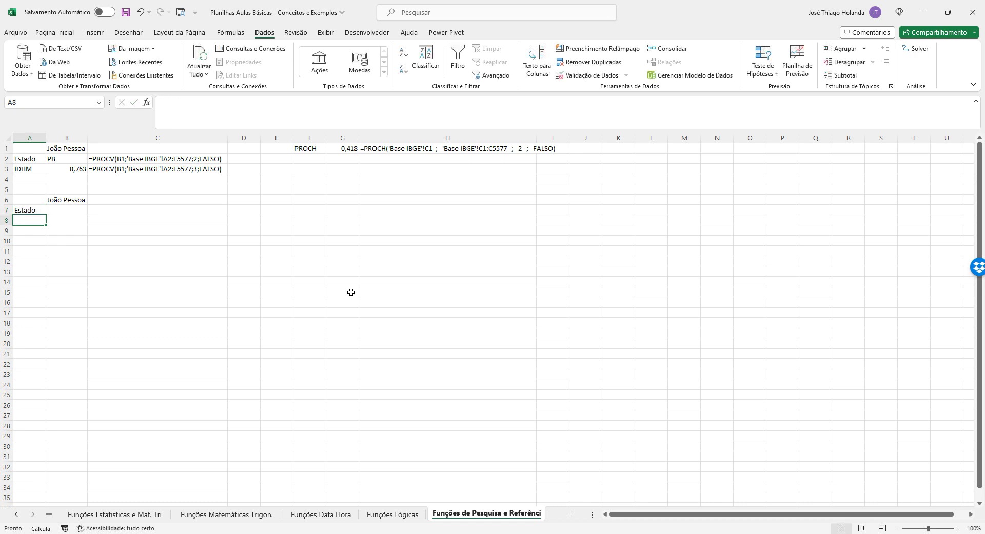
type("IDH")
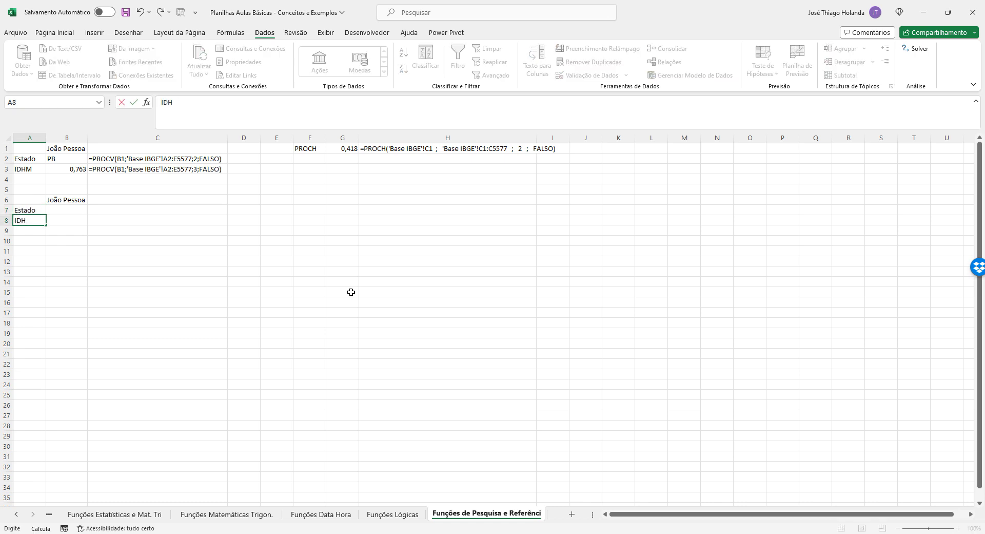
type("M")
key("Return")
Copy the PROCV formula text from B2 and insert it unchanged into B7
key("Up")
key("Up")
key("Up")
key("Right")
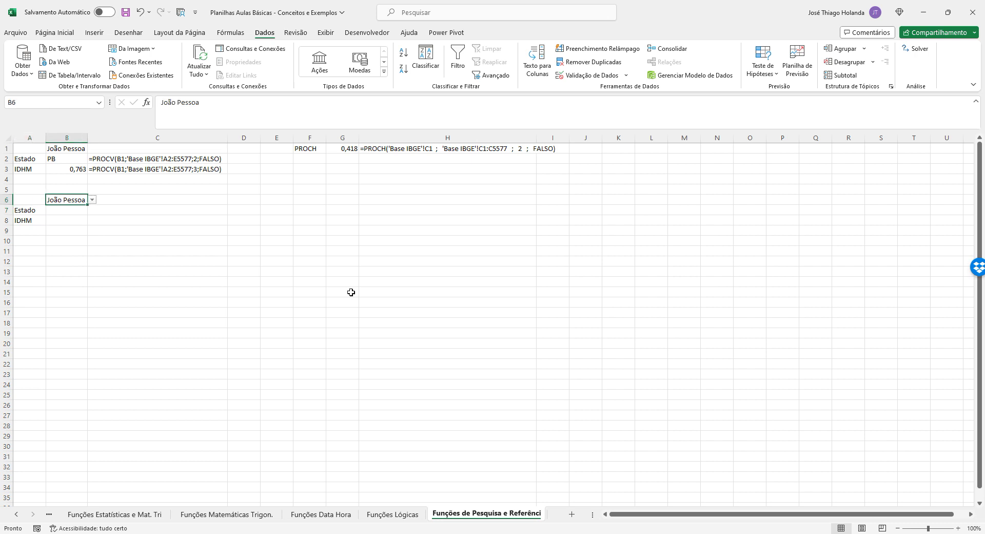
key("Up")
key("Up")
key("Up")
key("Up")
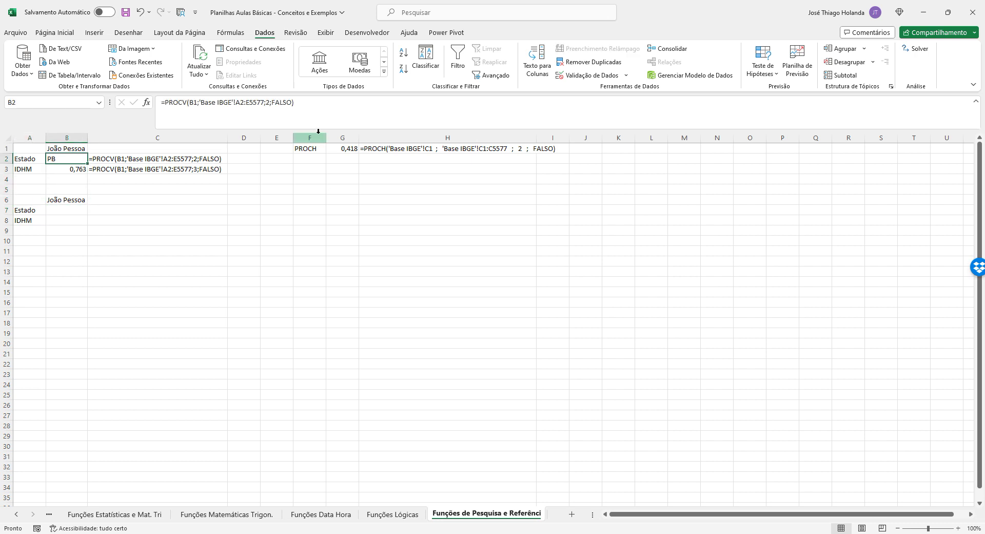
left_click_drag(295, 102, 160, 102)
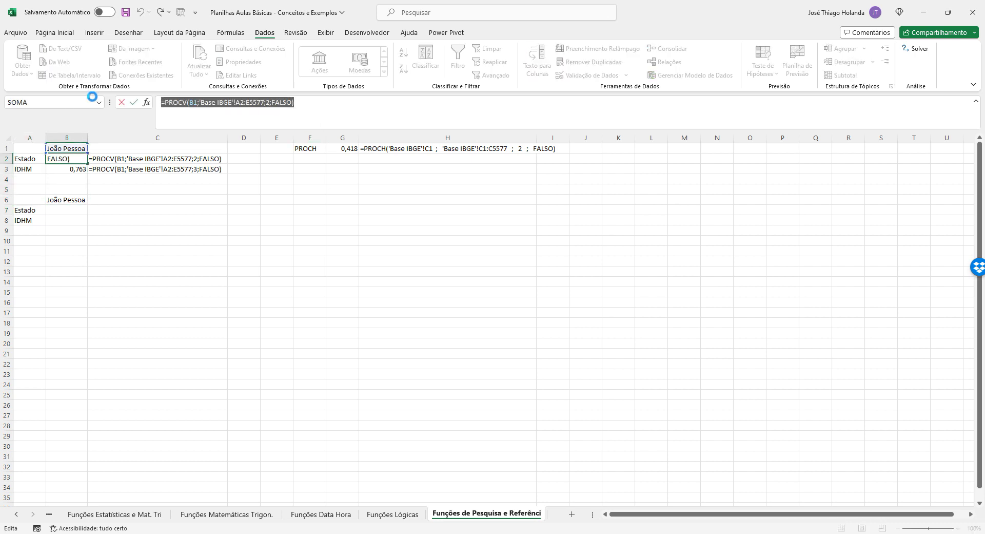
key("Return")
key("Down")
key("Down")
key("Down")
key("Down")
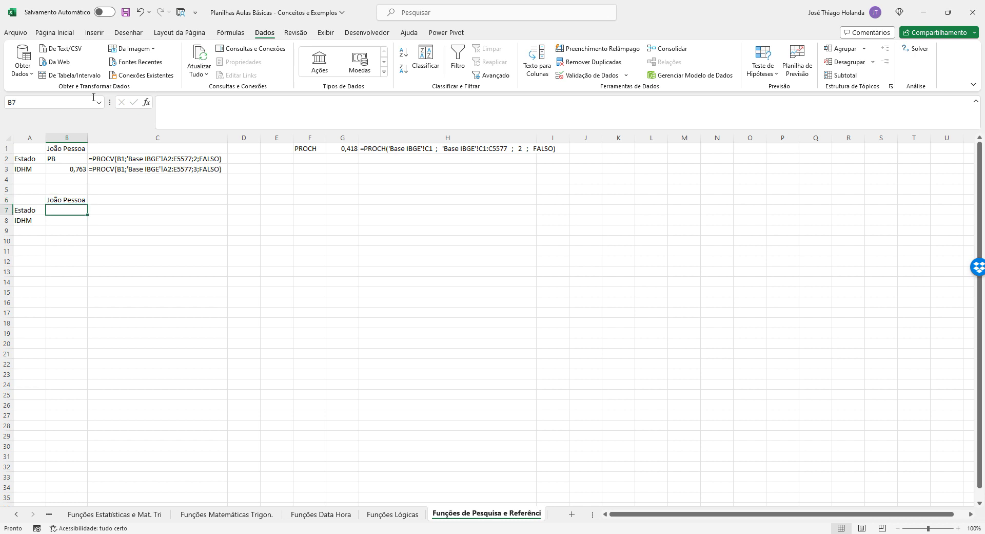
left_click(195, 100)
key("ctrl+v")
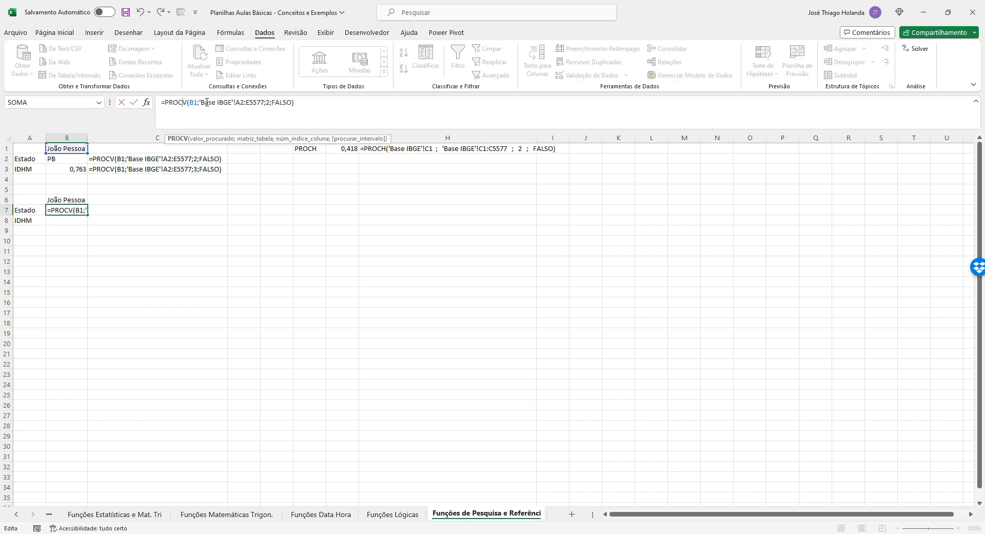
Change the function in B7's formula to PROCX and its lookup value to B6
key("BackSpace")
type("x")
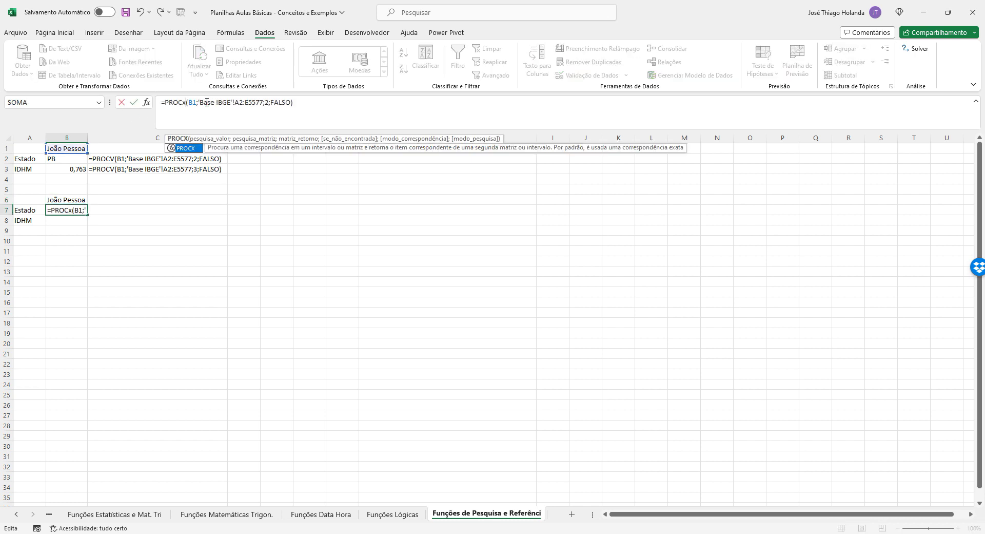
key("Right")
key("Left")
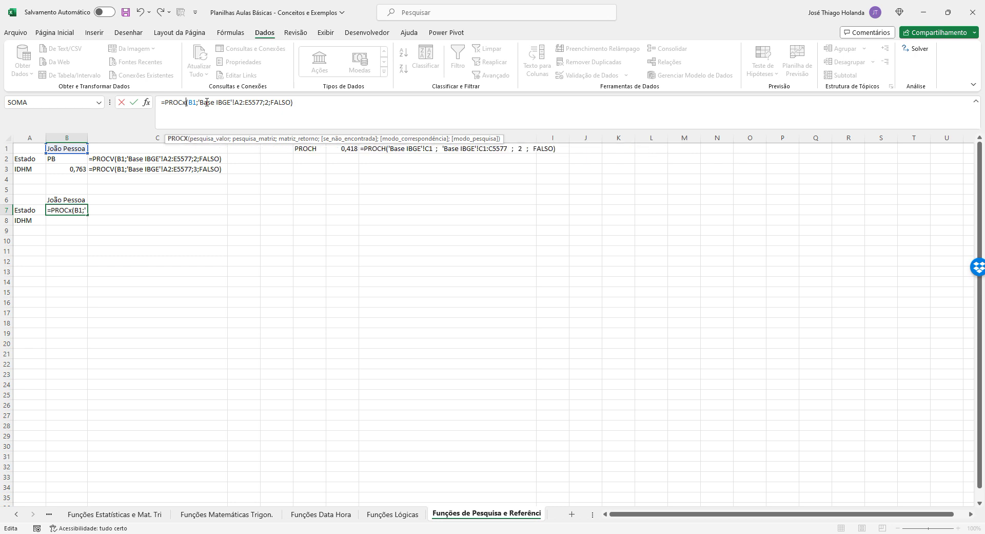
key("BackSpace")
type("X")
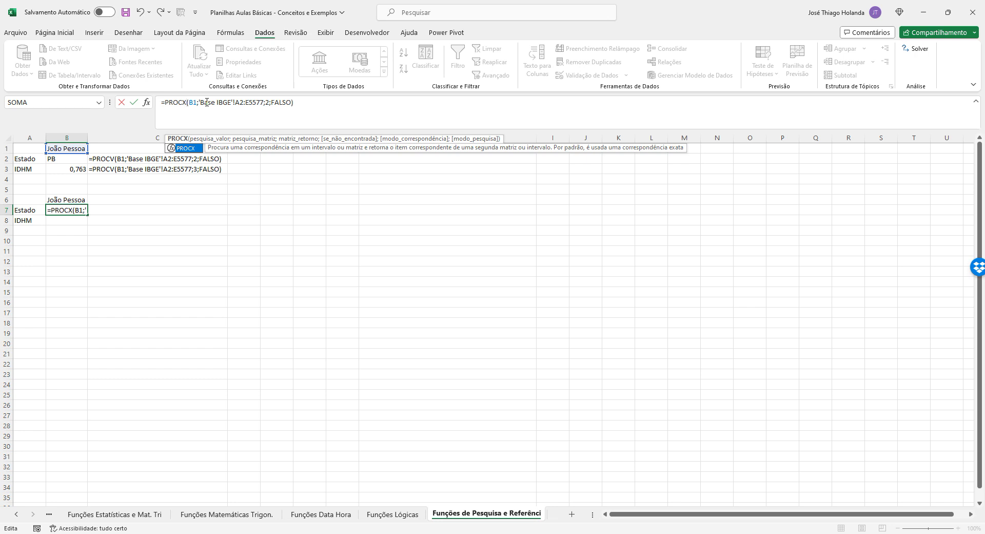
key("Right")
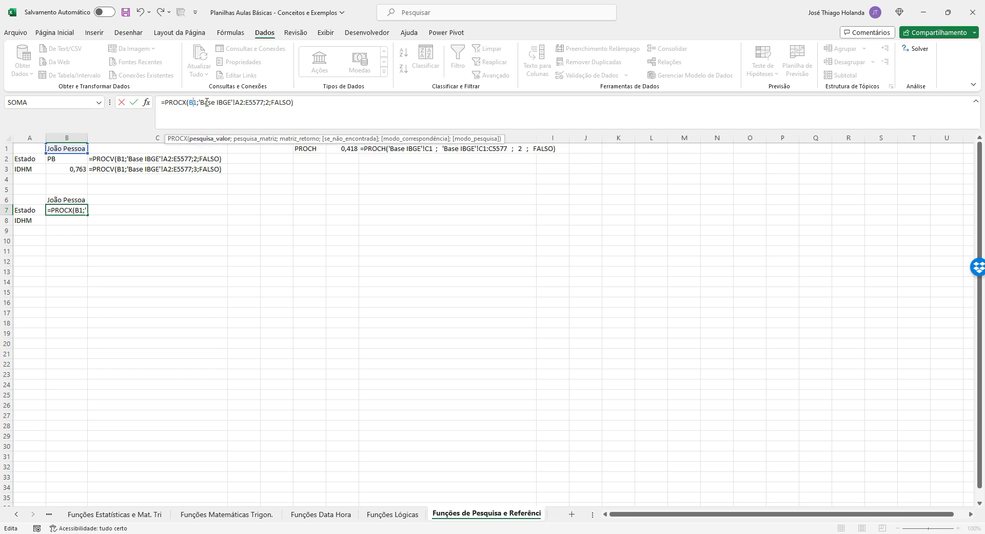
key("Delete")
type("6")
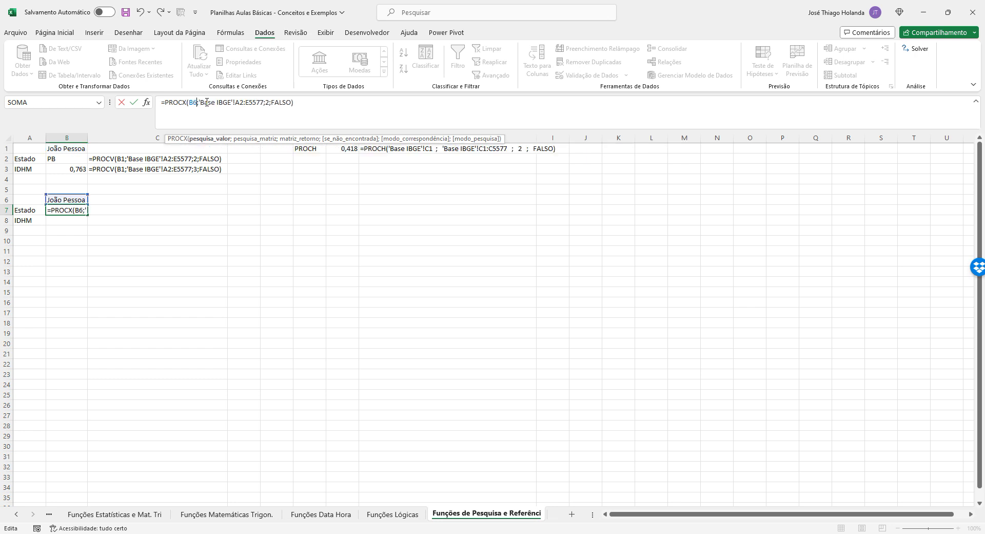
Change the search array in B7's PROCX formula to 'Base IBGE'!A2:A5577
key("Right")
key("Right")
key("Right")
key("Right")
key("Right")
key("Right")
key("Right")
key("Right")
key("Right")
key("Right")
key("Right")
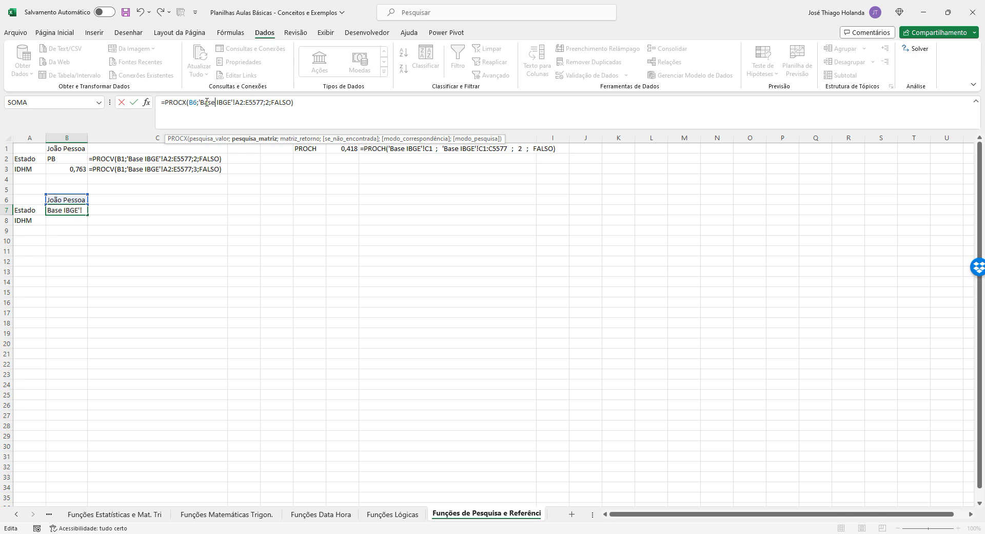
key("Right")
key("Right")
key("Right")
key("Right")
key("Delete")
type("A")
key("BackSpace")
type("A")
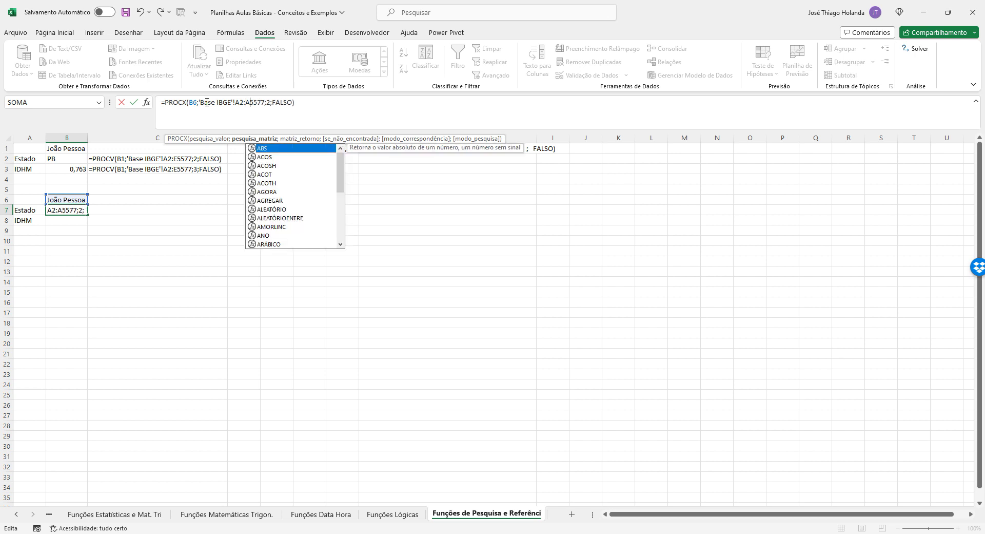
Copy the 'Base IBGE'!A2:A5577 reference from B7's PROCX formula
key("Left")
key("Left")
key("Left")
key("Left")
key("Left")
key("Left")
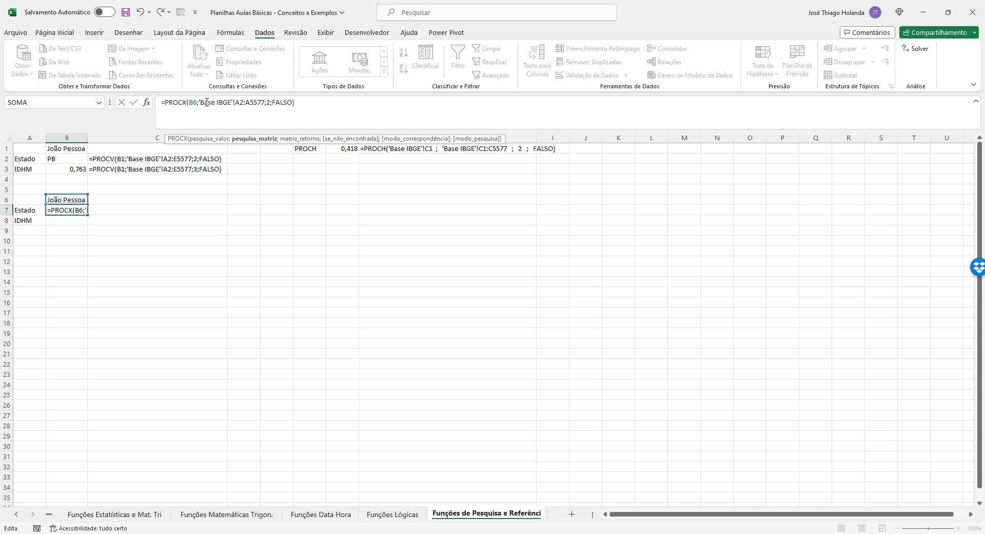
key("shift+Right")
key("shift+Right")
key("shift+Right")
key("shift+Right")
key("shift+Right")
key("shift+Right")
key("shift+Right")
key("shift+Right")
key("shift+Right")
key("shift+Right")
key("shift+Right")
key("shift+Right")
key("shift+Right")
key("shift+Right")
key("shift+Right")
key("shift+Right")
key("shift+Right")
key("shift+Right")
key("shift+Right")
key("shift+Right")
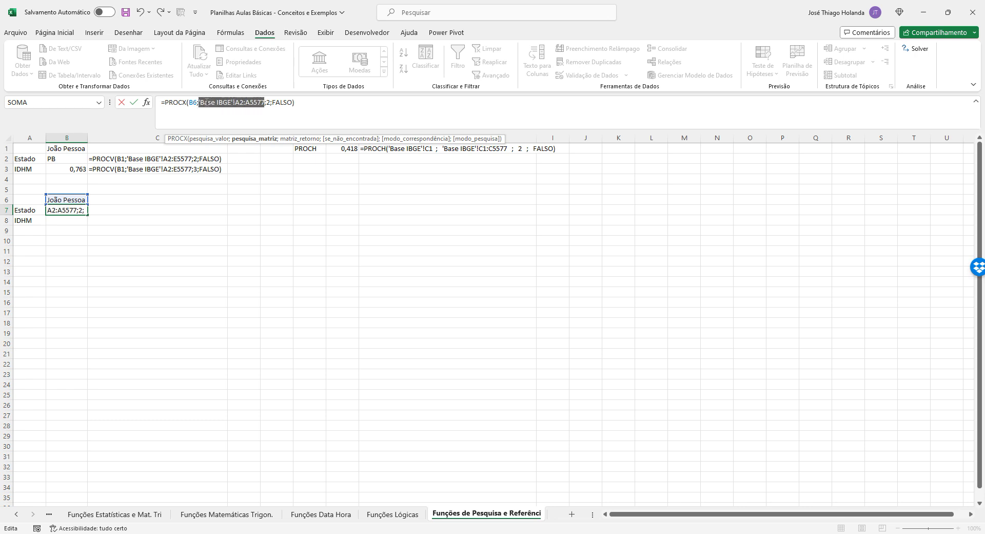
key("ctrl+c")
Remove the column index argument 2 from B7's PROCX formula, keeping FALSO after the search array
key("Right")
key("Right")
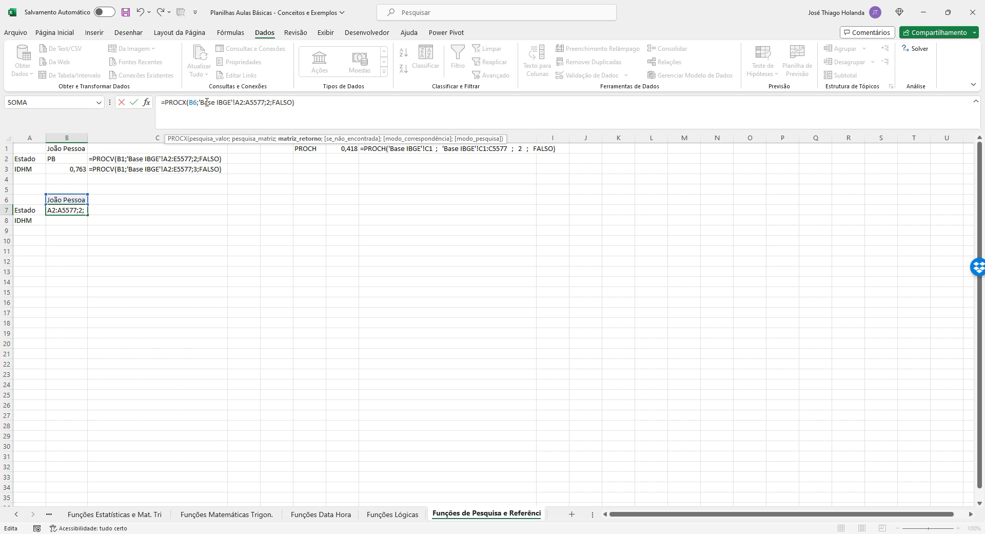
key("Delete")
key("Delete")
key("Delete")
key("Delete")
type("fa")
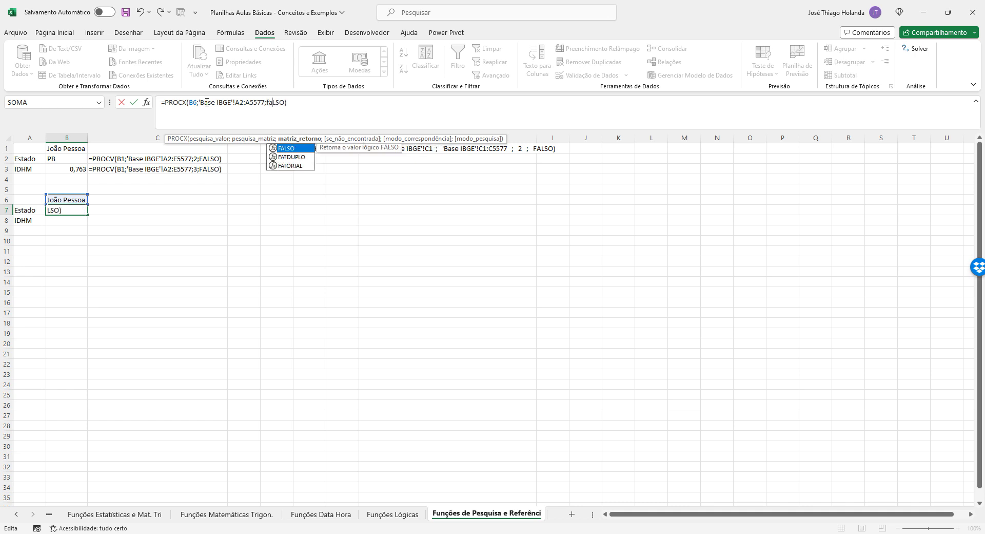
key("BackSpace")
key("BackSpace")
type("DA")
key("BackSpace")
key("BackSpace")
type("FAL")
key("BackSpace")
key("BackSpace")
type("A")
key("Left")
key("Left")
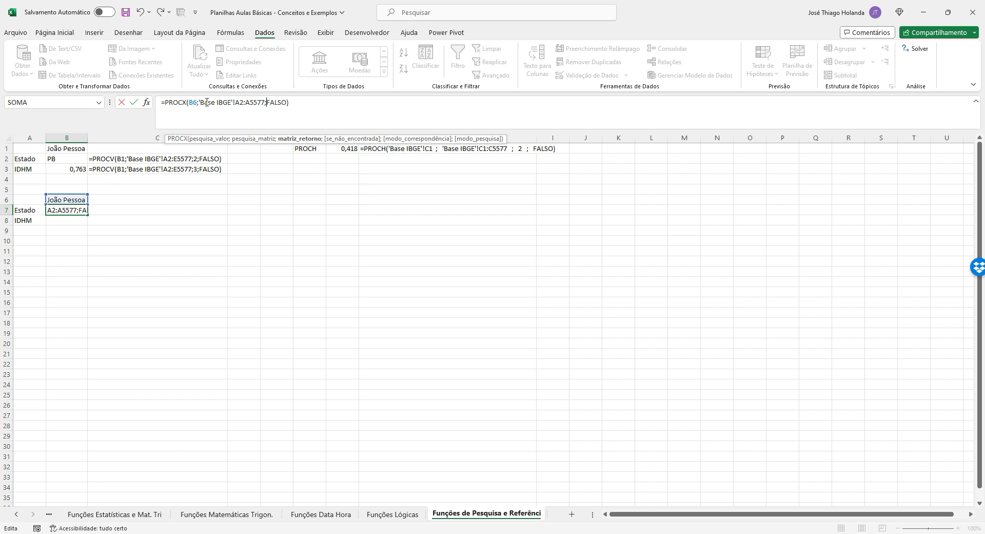
Insert 'Base IBGE'!A2:A5577 as a separate argument before FALSO in B7's PROCX formula, and add spaces between the arguments
key("ctrl+v")
type(";")
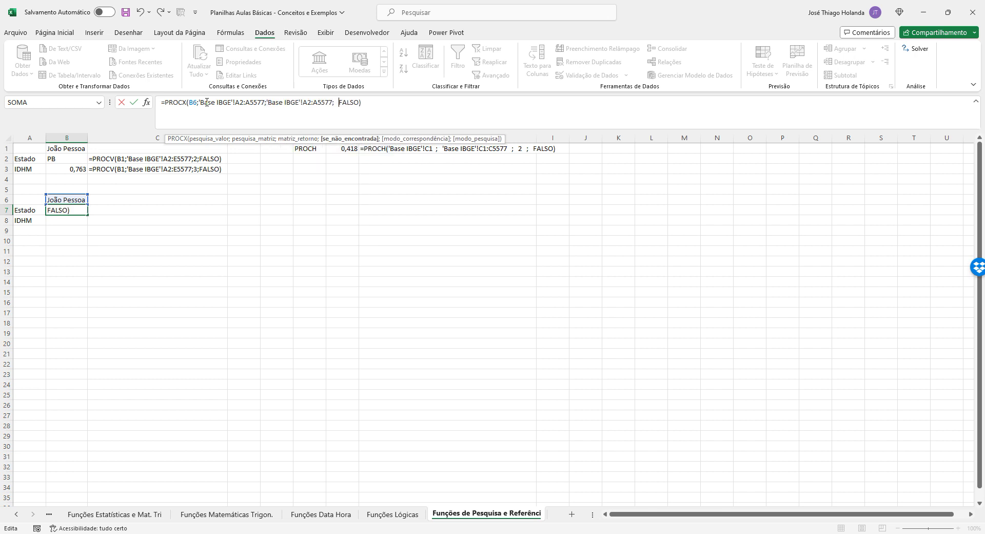
key("Left")
key("Left")
key("Left")
key("Left")
key("Left")
key("Left")
key("Left")
key("Left")
key("Left")
key("Left")
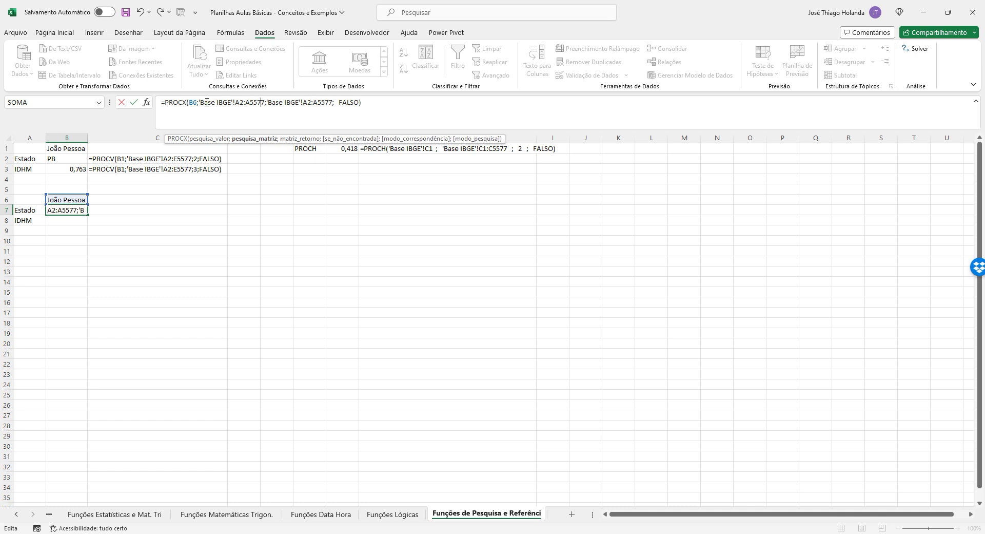
key("Right")
key("Right")
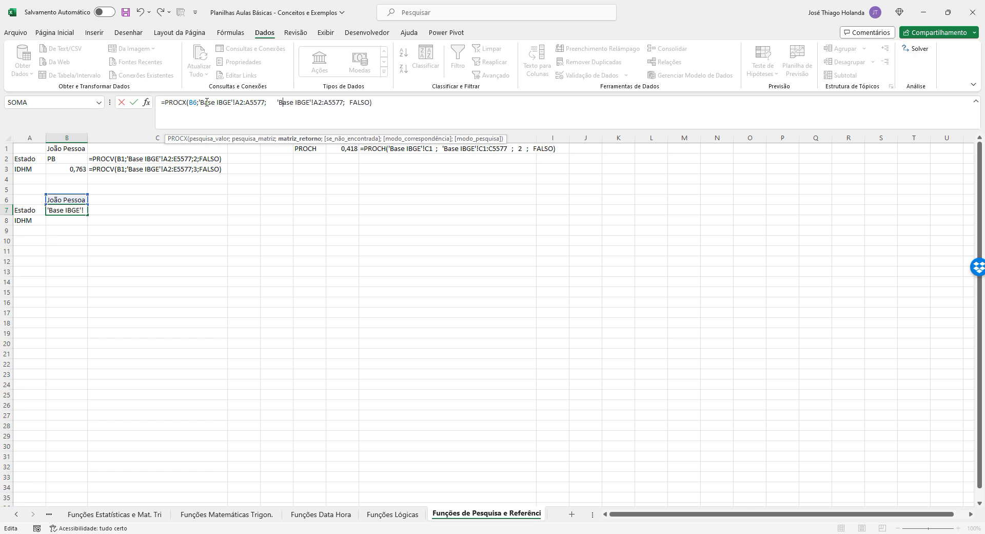
Space out the semicolons between the PROCX arguments in B7's formula
key("Right")
key("Right")
key("Right")
key("Right")
key("Right")
key("Right")
key("Right")
key("Right")
key("Right")
key("Right")
key("Right")
key("Right")
key("Right")
key("Right")
key("Right")
key("Right")
key("Right")
key("Right")
key("Left")
key("Left")
key("Left")
key("Left")
key("Left")
key("Left")
key("Left")
key("Left")
key("Left")
key("Left")
key("Left")
key("Left")
key("Left")
key("Left")
key("Left")
key("Left")
key("Left")
key("Left")
key("Left")
key("Left")
key("Right")
key("Right")
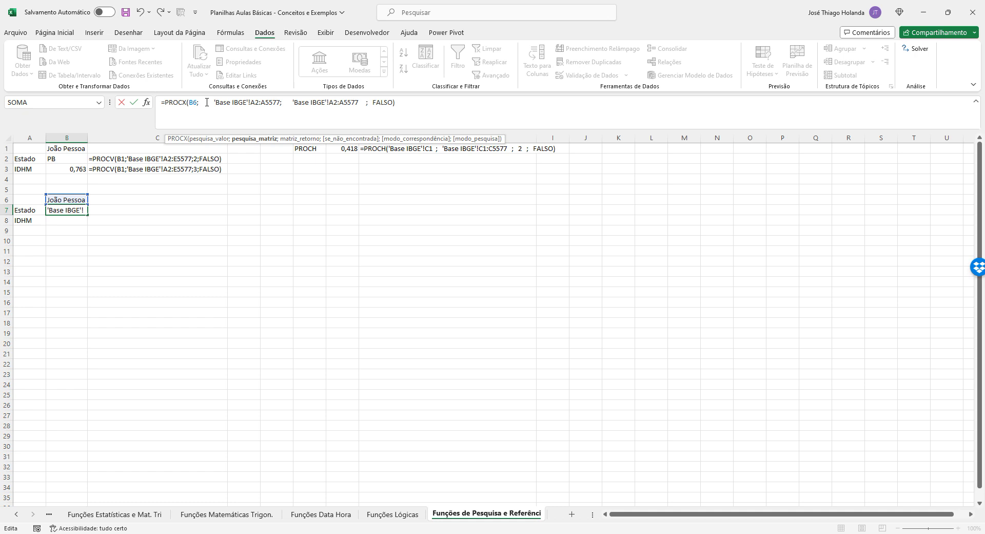
left_click(207, 102)
key("Left")
key("Left")
key("Left")
key("Left")
key("Left")
key("Right")
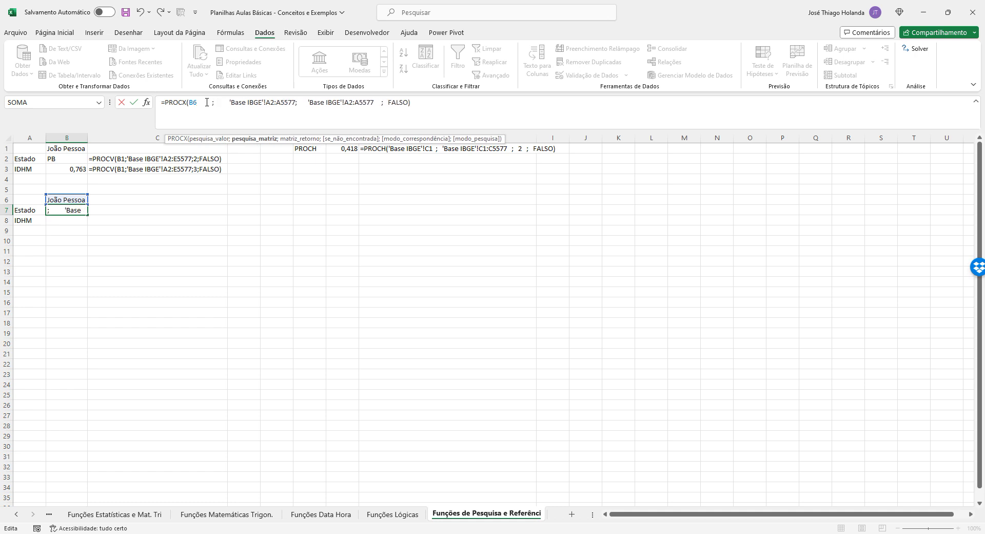
key("Right")
key("Right")
key("Right")
key("Right")
key("Right")
key("Right")
key("Right")
key("Right")
key("Right")
key("Right")
key("Right")
key("Right")
key("Right")
key("Right")
key("Right")
key("Right")
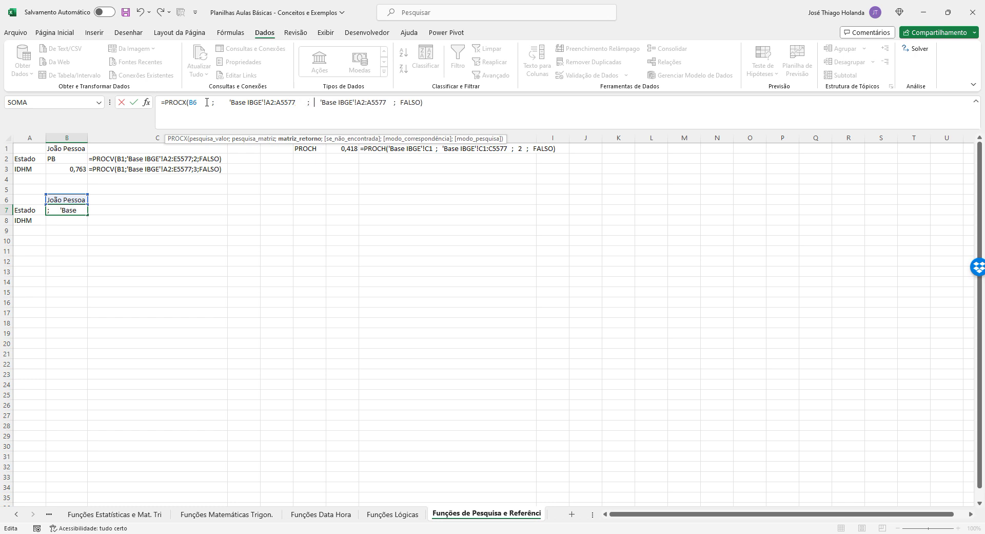
Change the return array in B7's PROCX formula to 'Base IBGE'!B2:B5577 and enter the formula
key("Right")
key("Right")
key("Right")
key("Right")
key("Right")
key("Right")
key("Right")
key("Right")
key("Right")
key("Right")
key("Right")
key("Right")
key("Right")
key("Right")
key("Right")
key("Right")
key("Right")
key("Right")
key("Right")
key("Right")
key("Right")
key("Right")
key("Right")
key("Right")
key("BackSpace")
type("B")
key("Right")
key("BackSpace")
type("B")
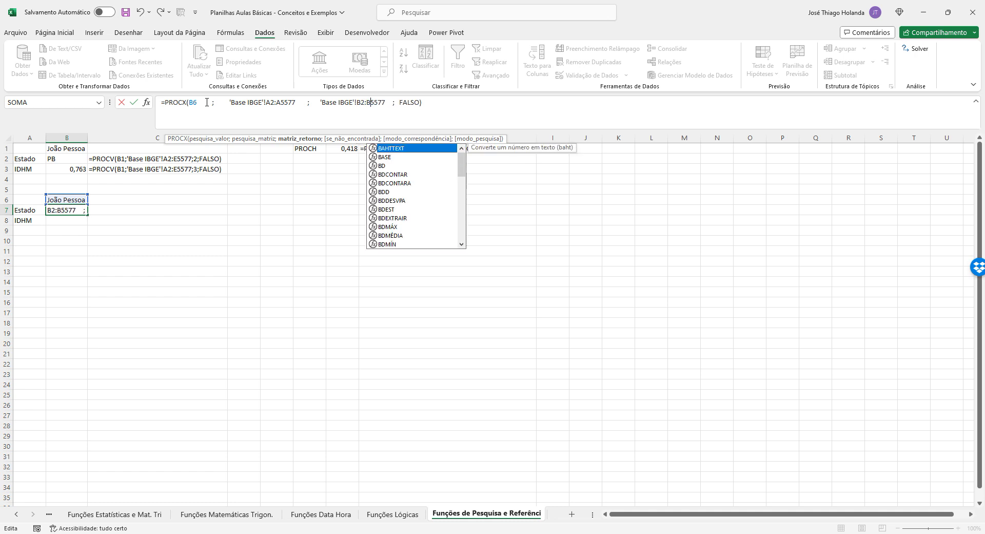
key("Return")
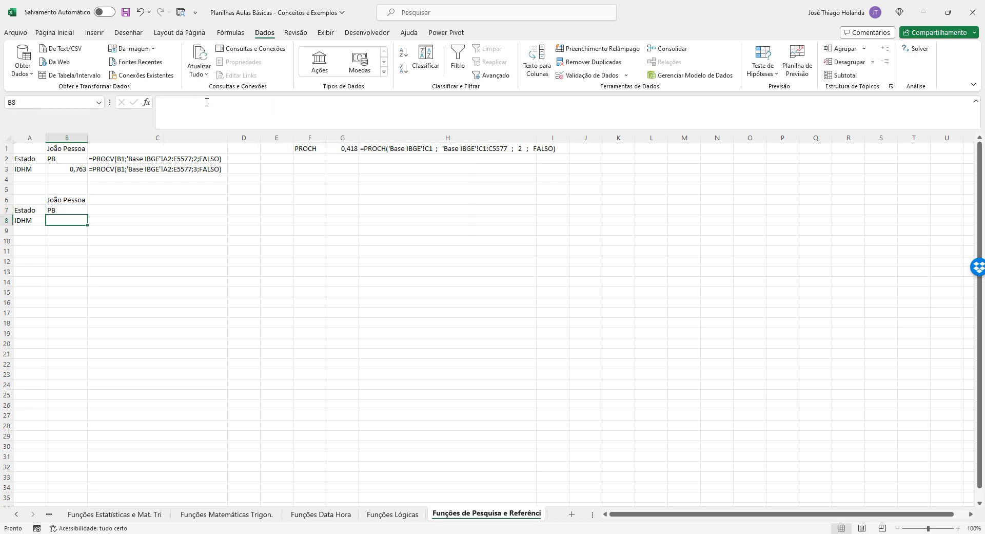
Compare B7's PROCX arguments with the Município search range and the Estado return range on the Base IBGE sheet
key("Up")
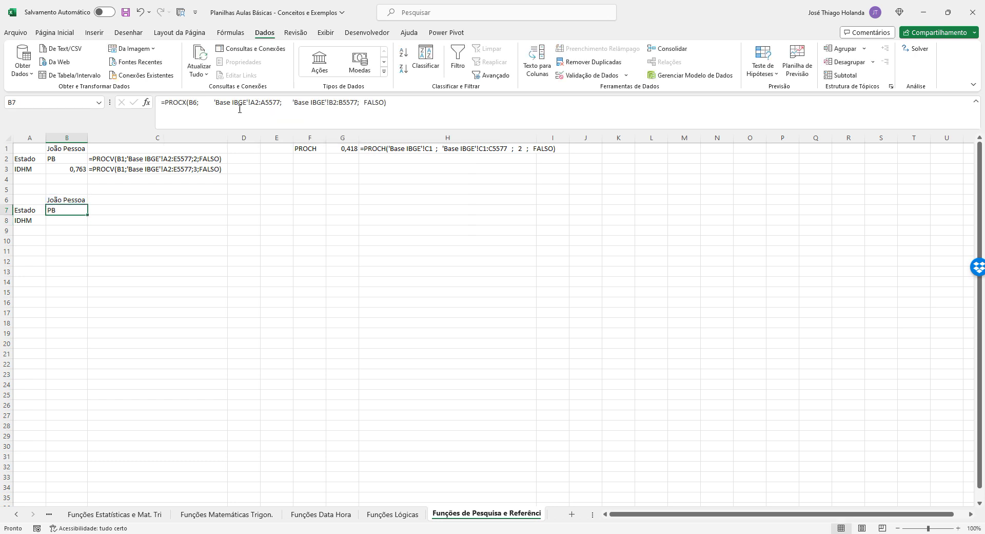
left_click(58, 200)
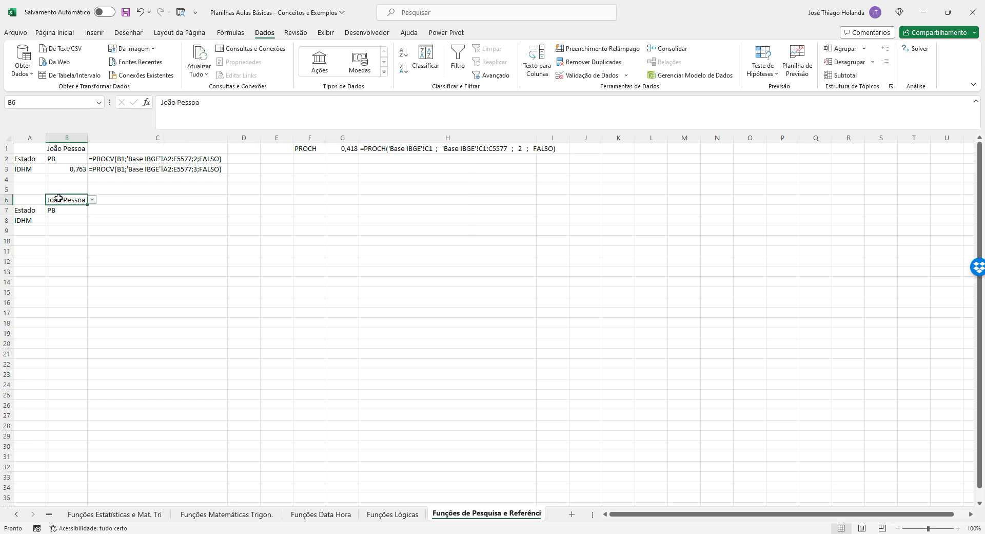
left_click(68, 210)
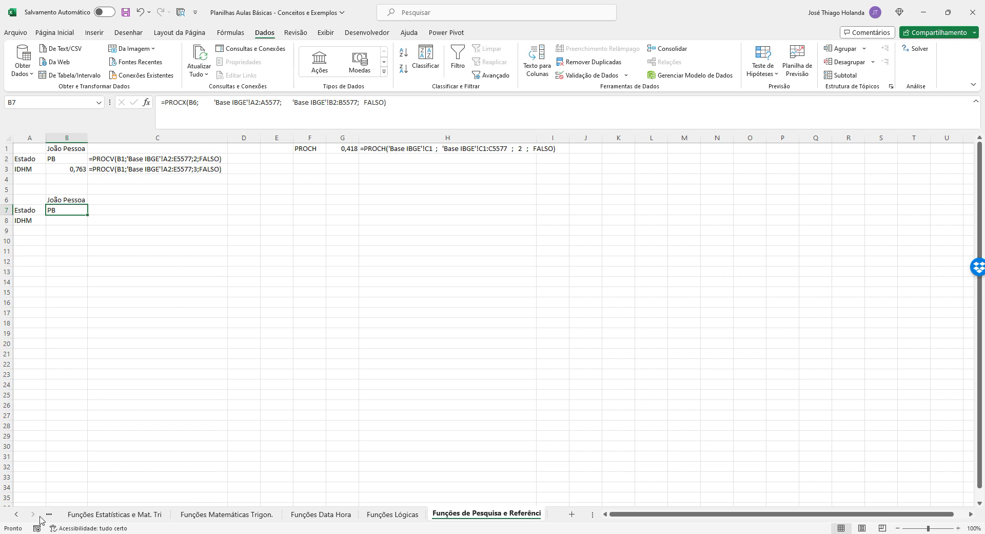
left_click(16, 513)
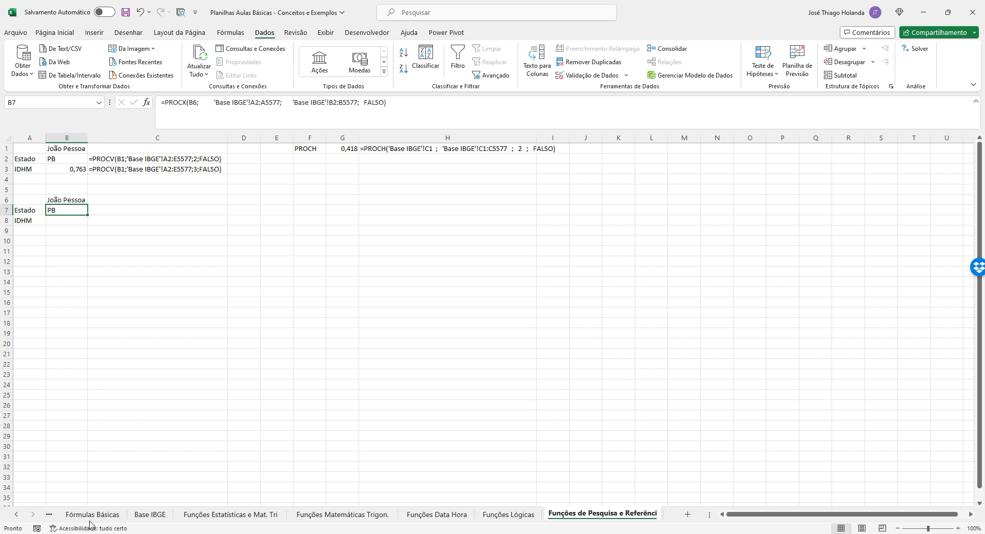
left_click(157, 514)
left_click(84, 137)
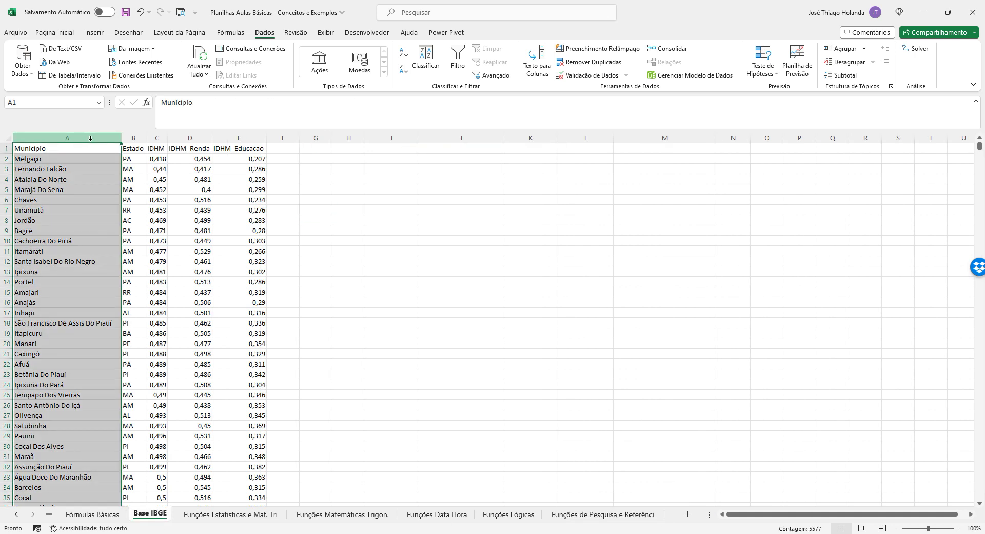
left_click(74, 159)
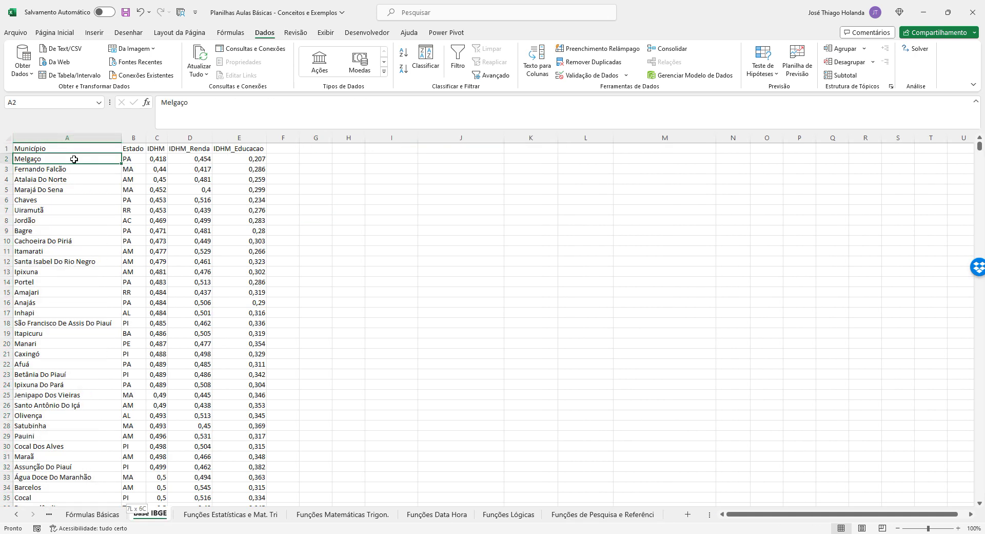
key("ctrl+shift+Down")
left_click(167, 285)
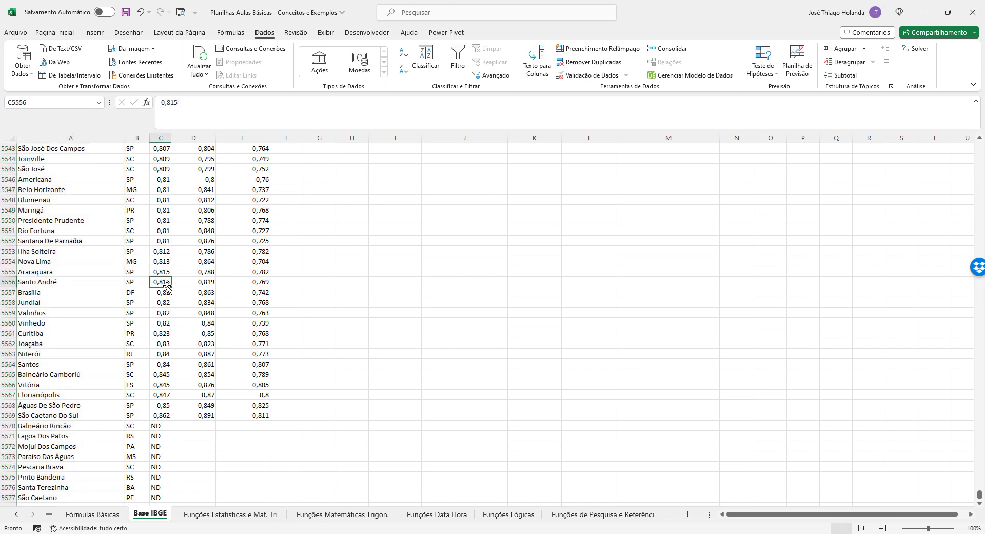
key("ctrl+Home")
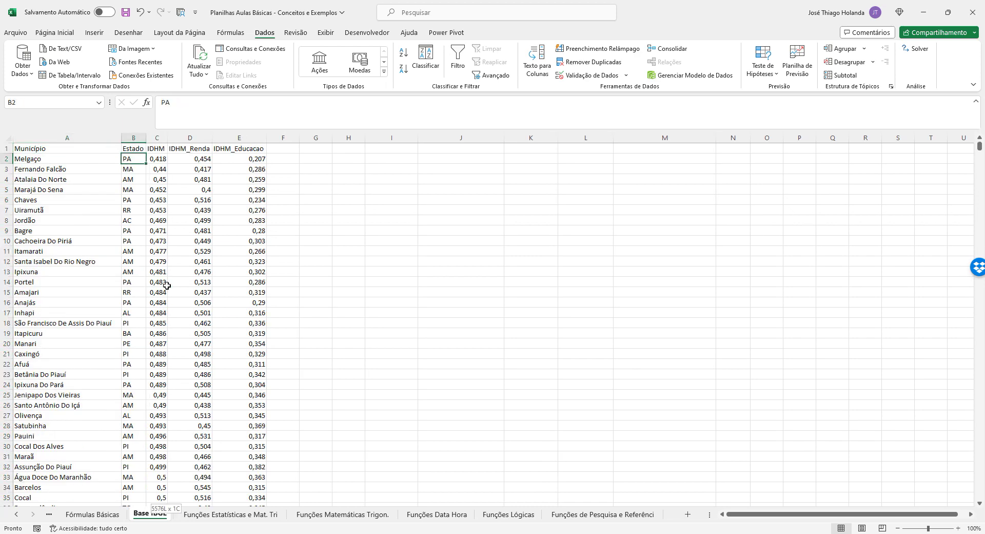
key("ctrl+shift+Down")
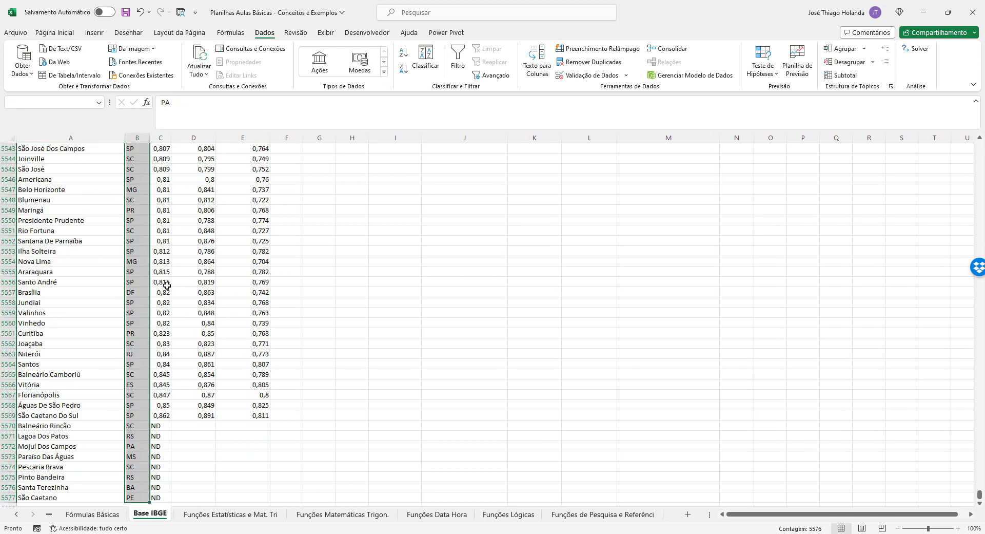
key("ctrl+Home")
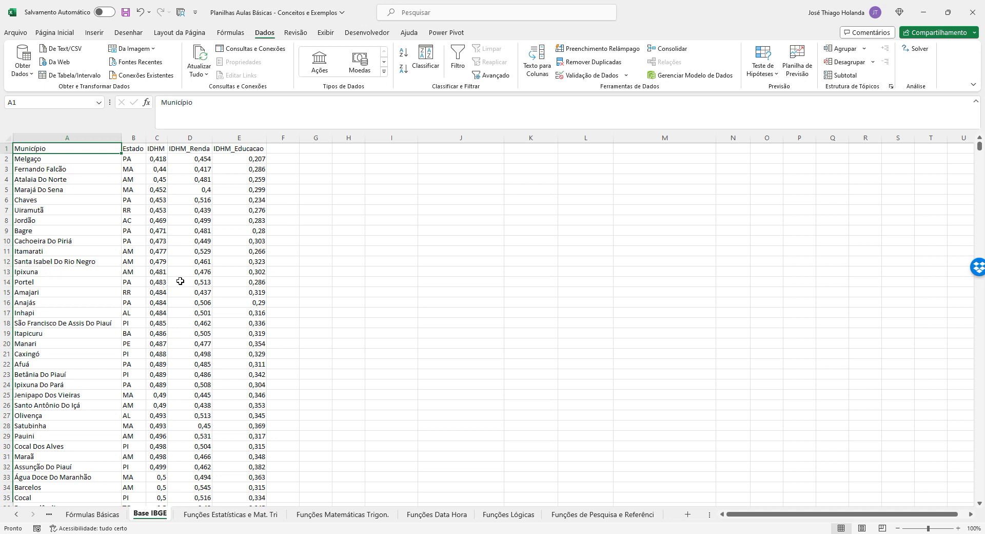
left_click(618, 515)
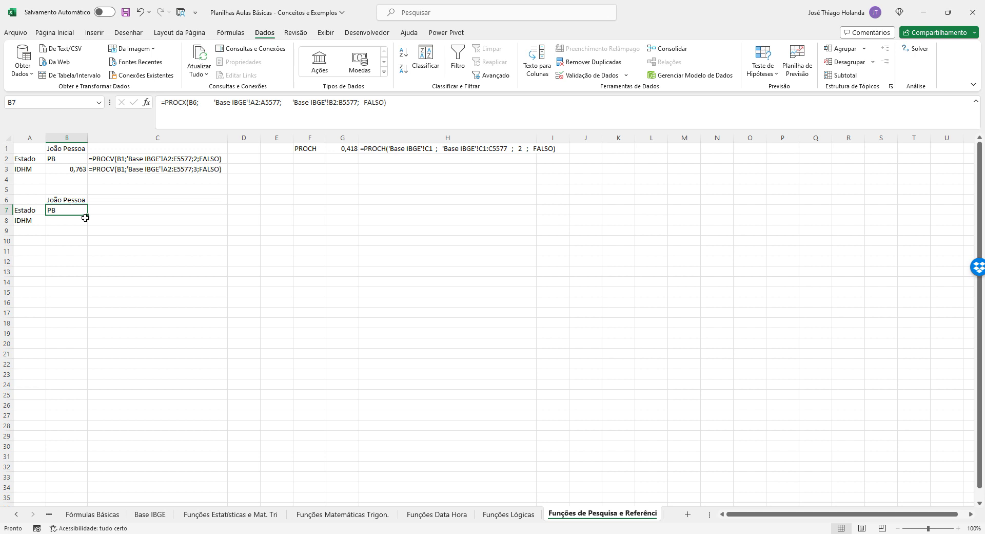
Copy the text of B7's PROCX formula into B8 with its references unchanged
left_click(425, 107)
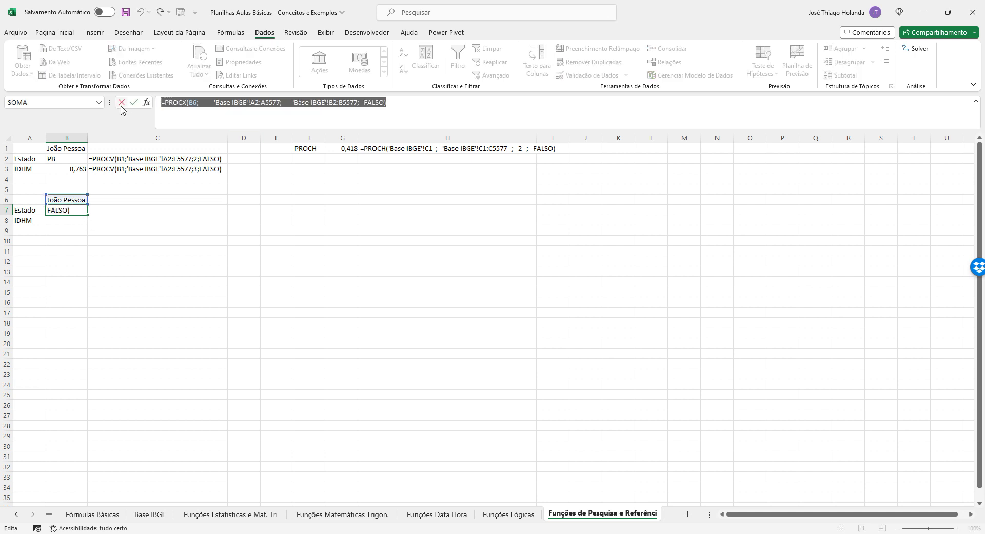
key("Return")
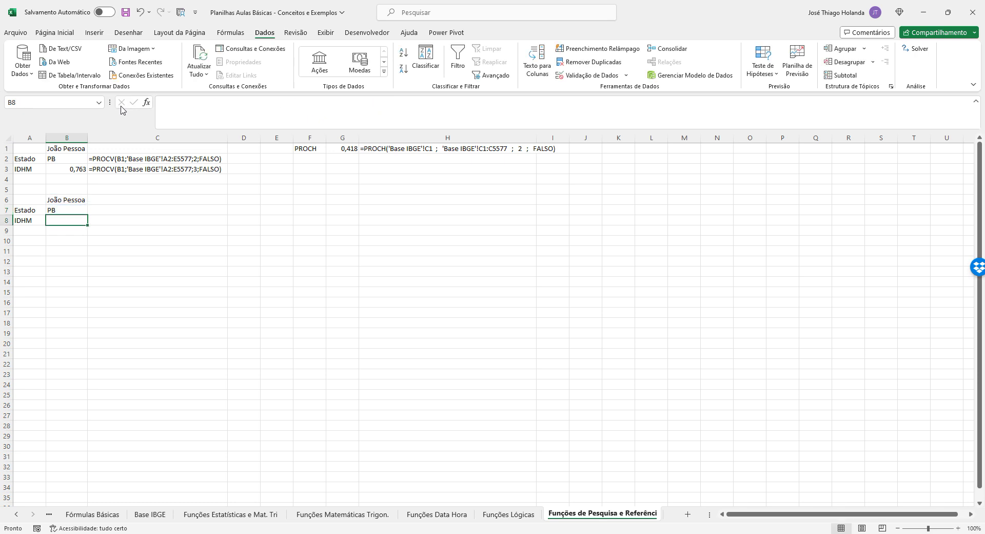
left_click(210, 112)
type("=PROCX(B6;      'Base IBGE'!A2:A5577;      'Base IBGE'!B2:B5577;   FALSO)")
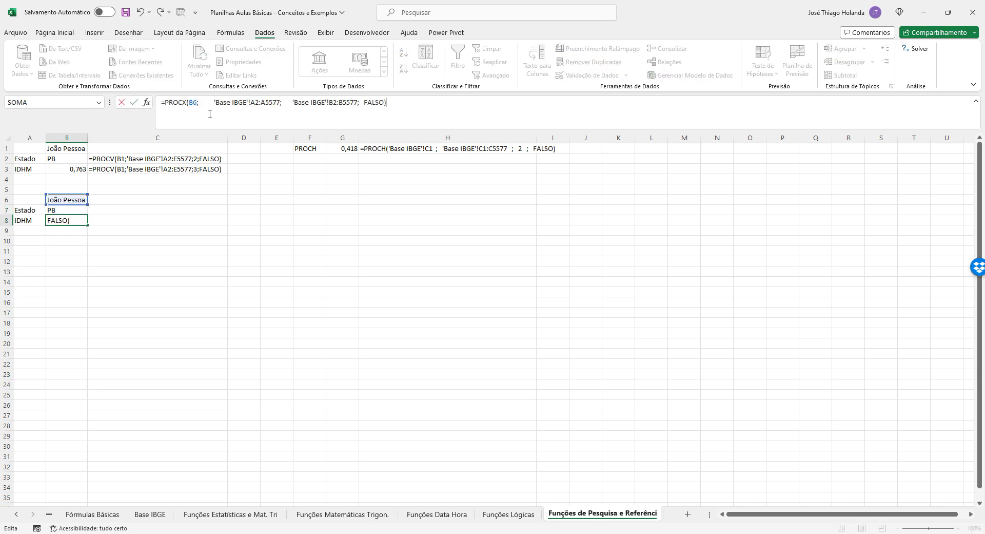
Change the return array in B8's PROCX formula to 'Base IBGE'!C2:C5577 and enter the formula
left_click(329, 106)
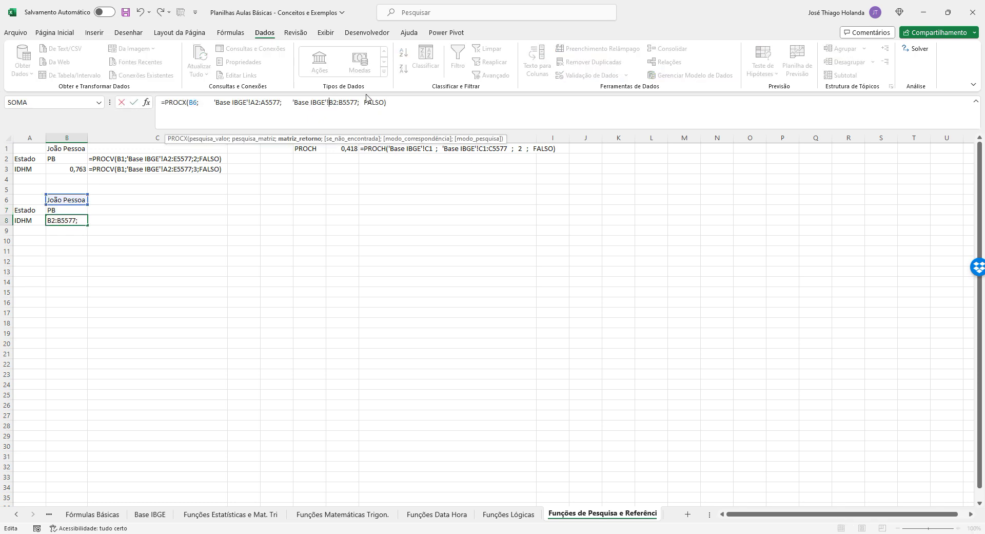
key("Delete")
type("C")
key("Right")
key("Right")
key("Delete")
type("C")
key("Return")
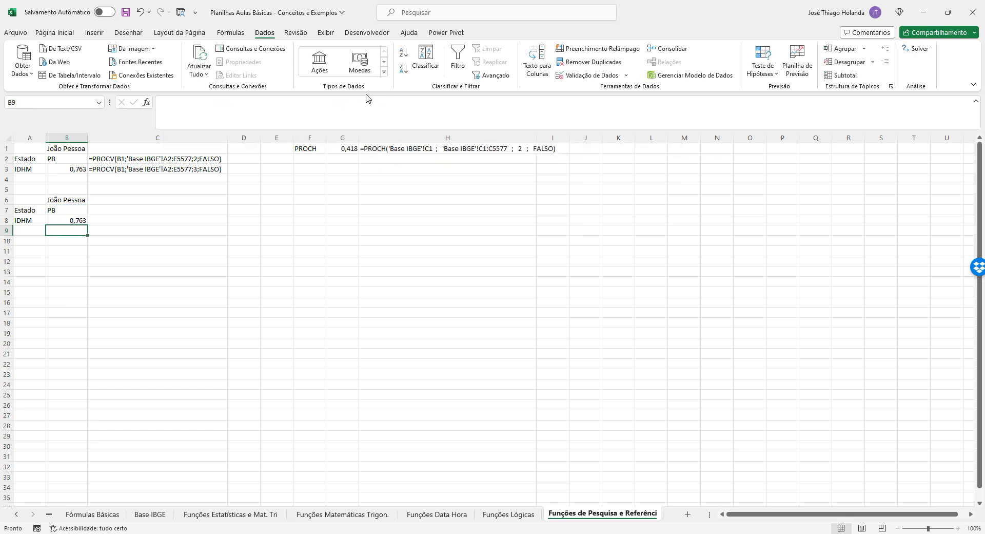
Insert a blank column before Estado on the Base IBGE sheet and check B7's PROCX formula on the search functions sheet
left_click(150, 514)
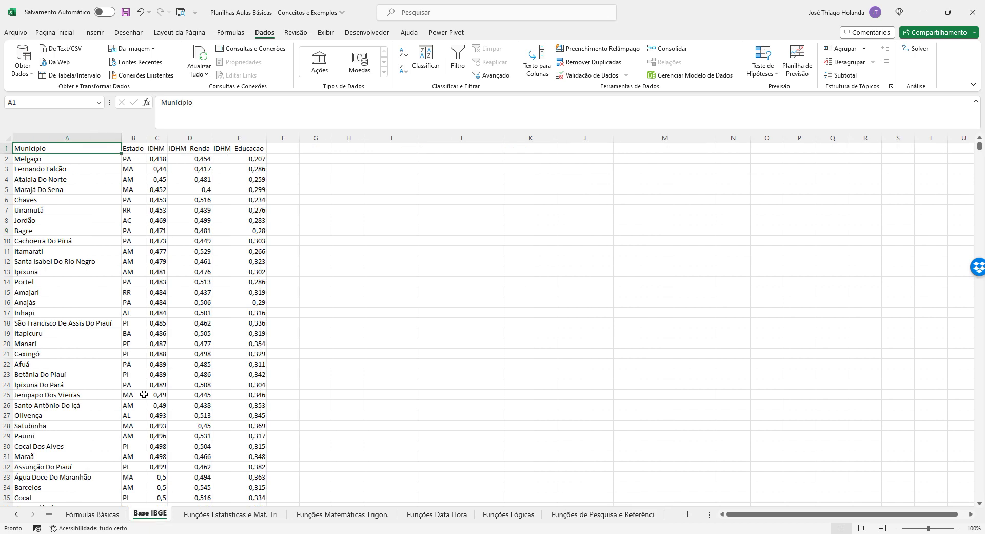
right_click(131, 132)
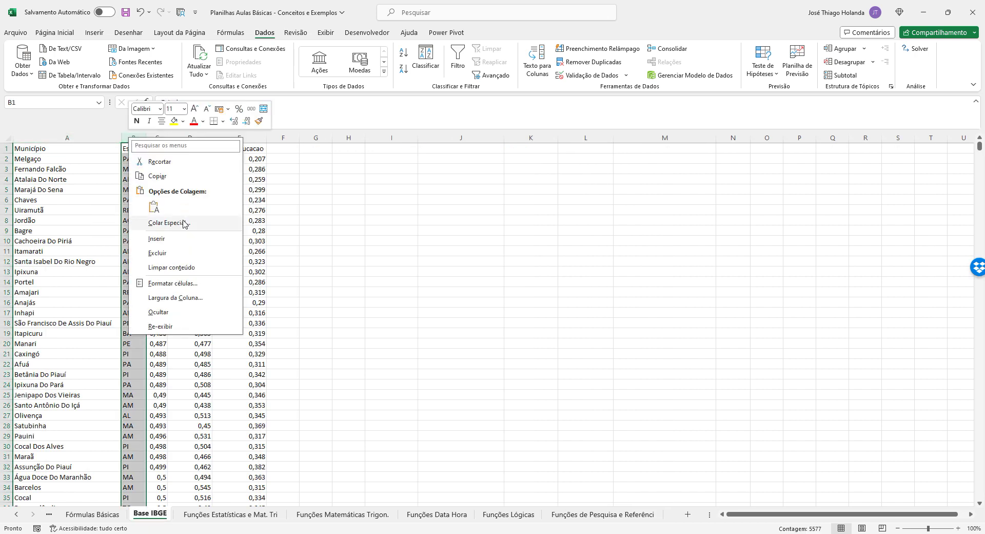
left_click(156, 238)
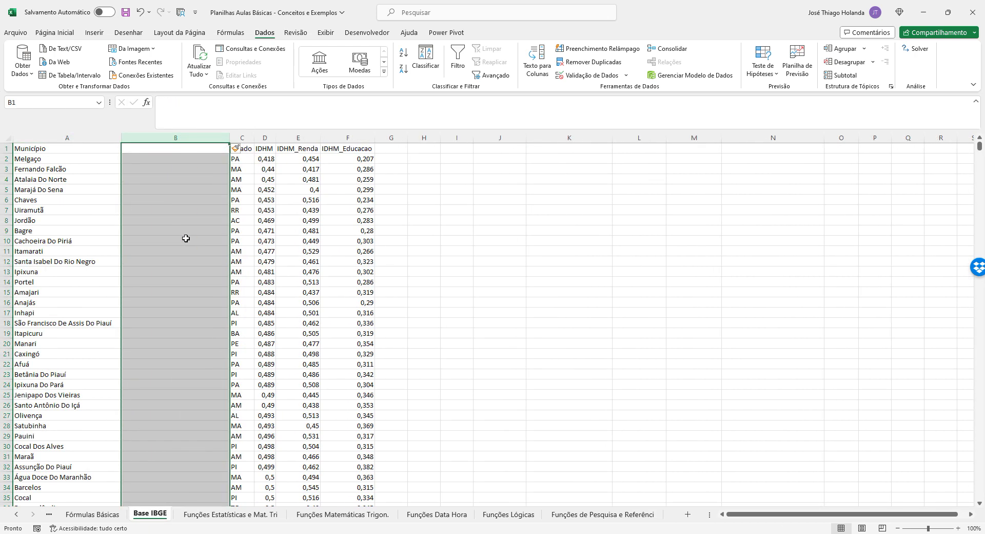
left_click(233, 167)
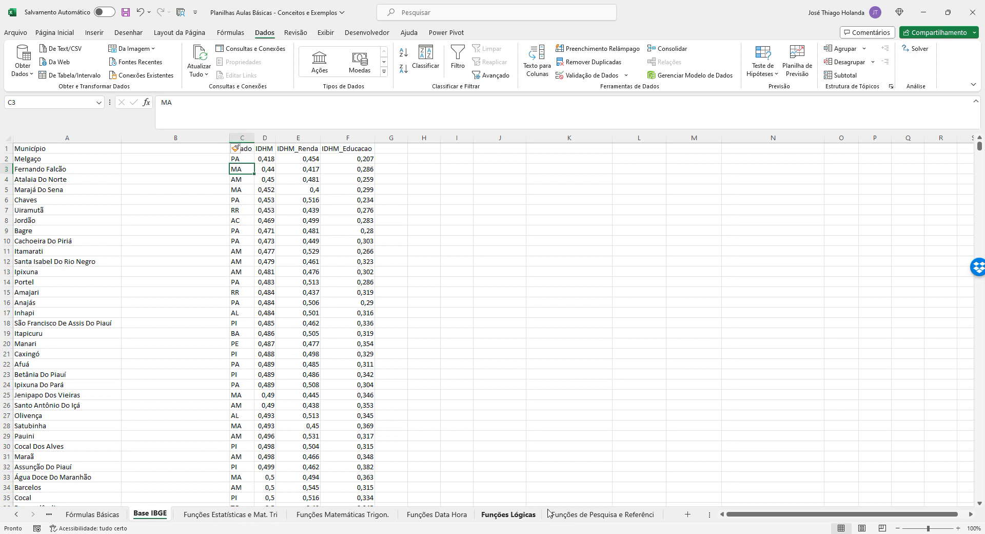
left_click(609, 513)
left_click(79, 210)
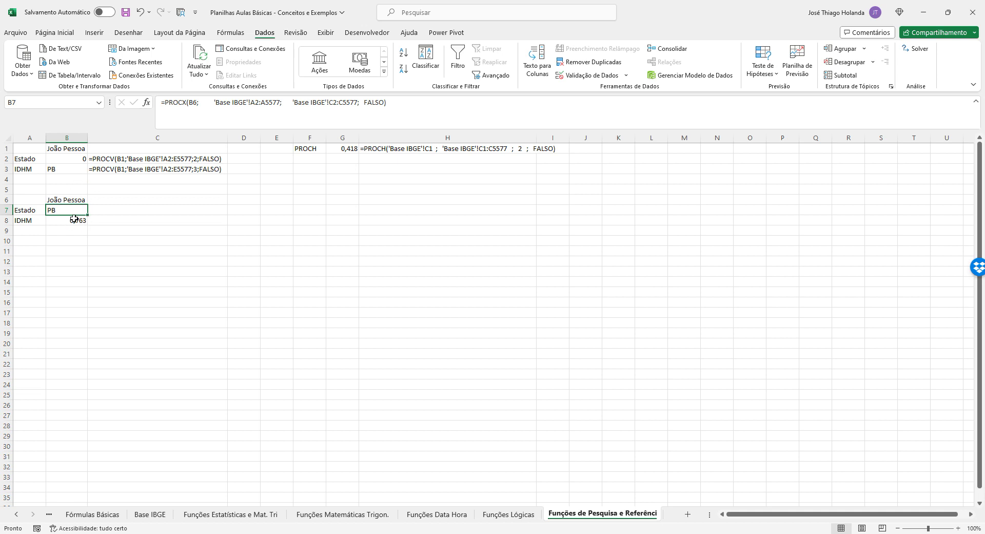
Delete the blank column B from the Base IBGE sheet and return to the search functions sheet
left_click(137, 513)
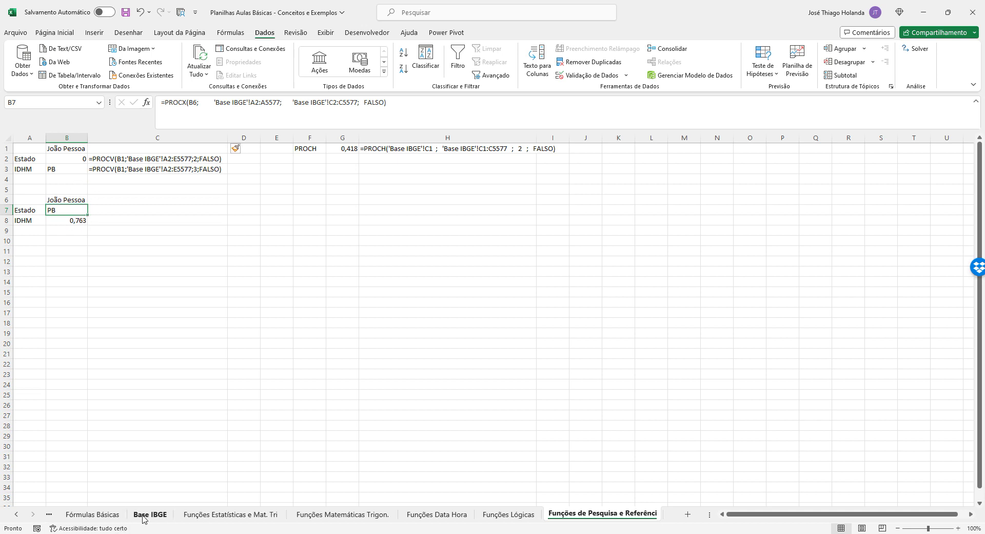
left_click(138, 138)
right_click(145, 141)
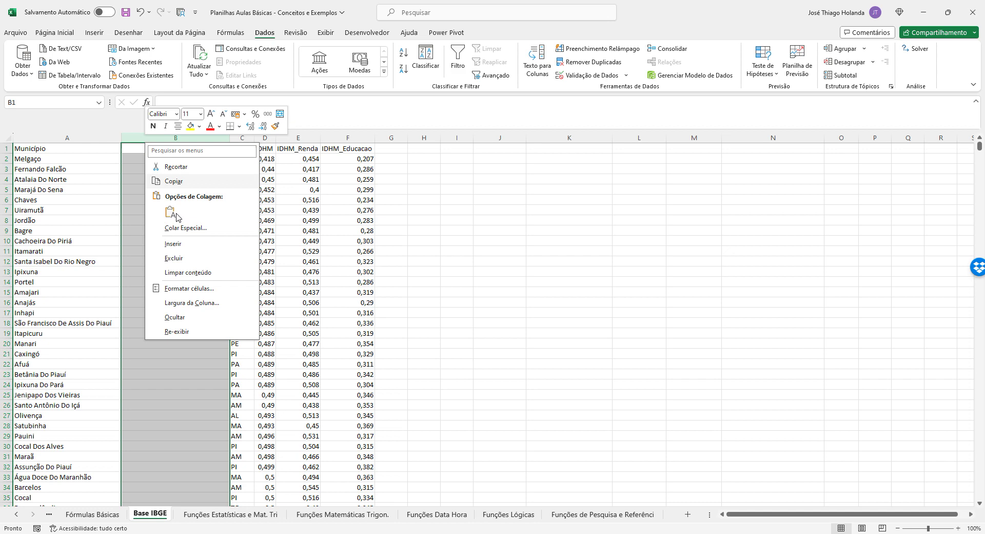
left_click(193, 259)
left_click(565, 520)
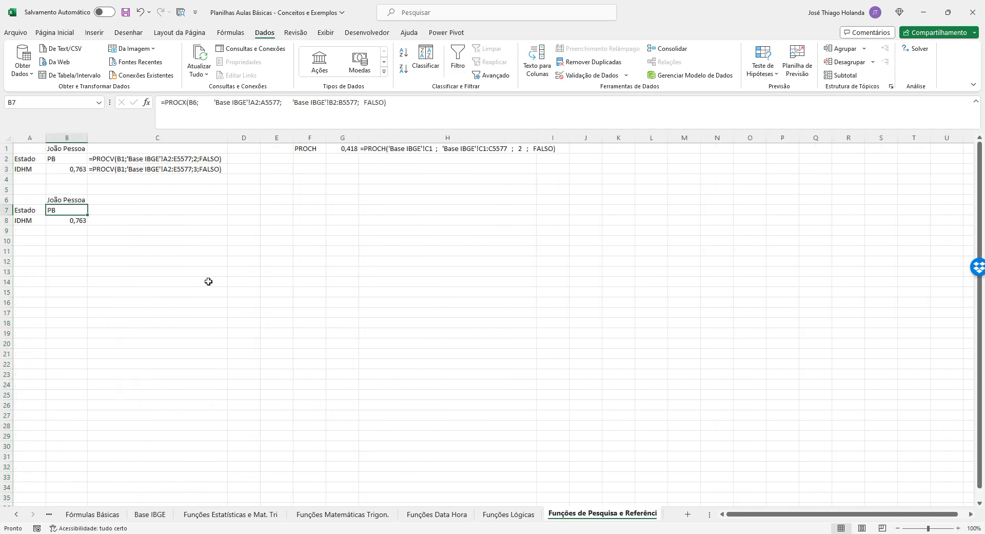
left_click(208, 282)
Document B7's PROCX formula as plain text in C7, with a leading apostrophe
left_click(79, 203)
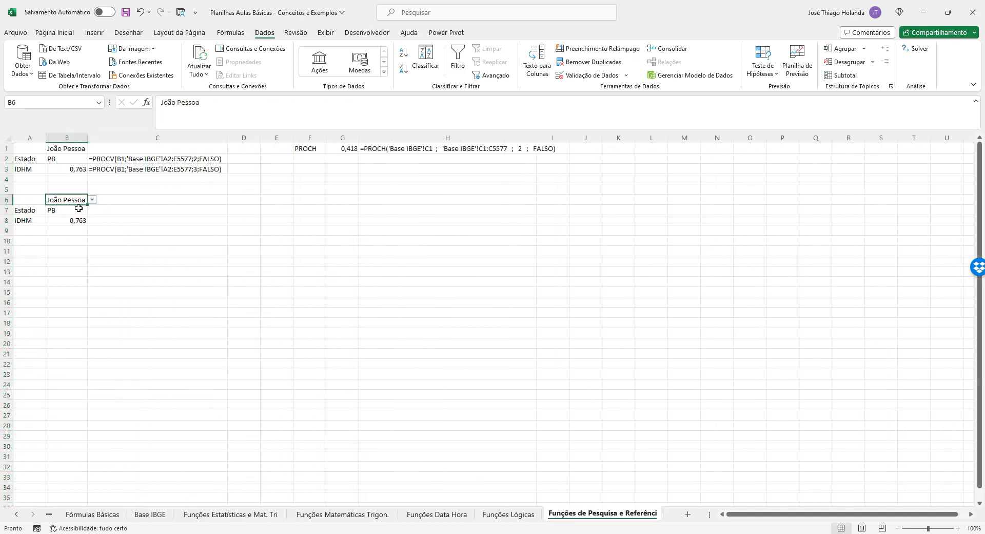
double_click(80, 210)
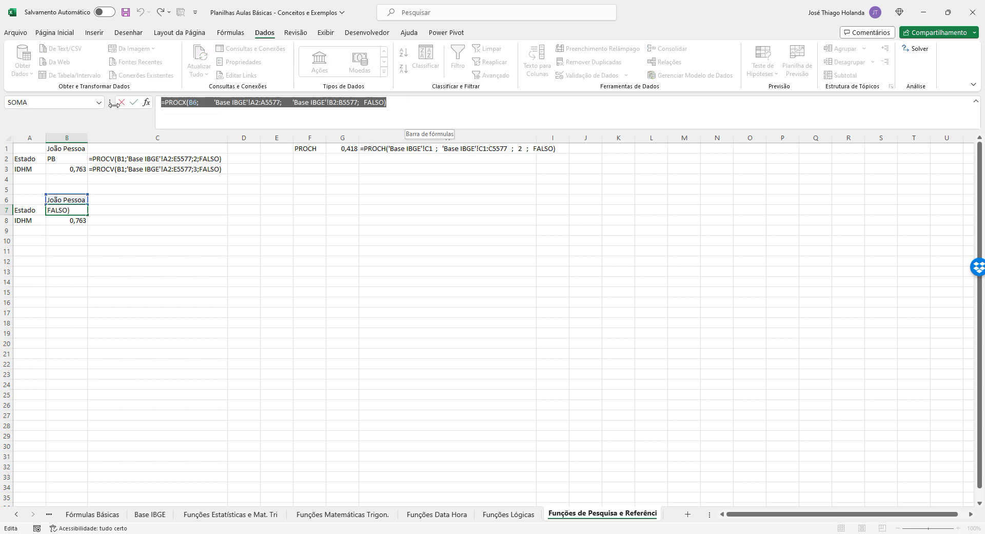
key("Tab")
type("'")
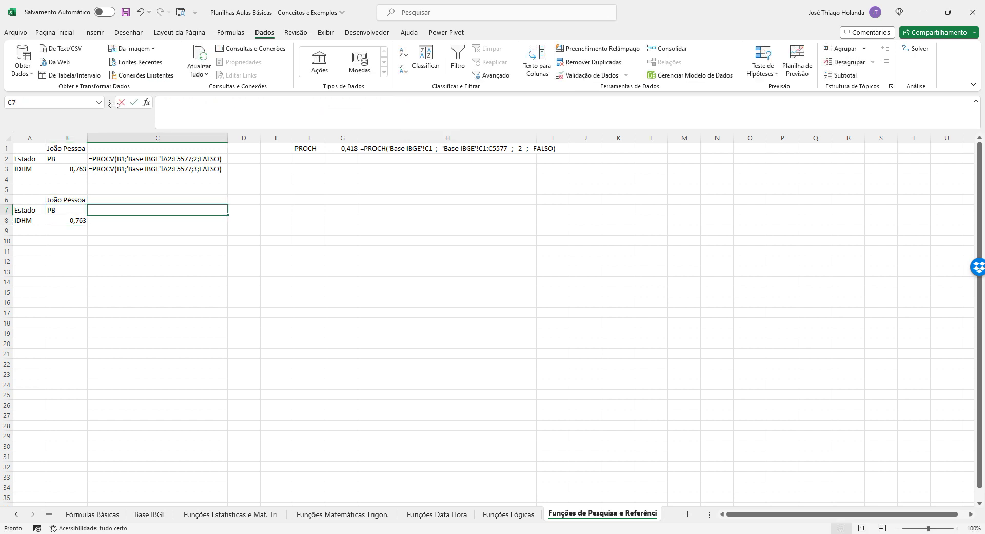
type("=PROCX(B6;       'Base IBGE'!A2:A5577;     'Base IBGE'!B2:B5577;  FALSO)")
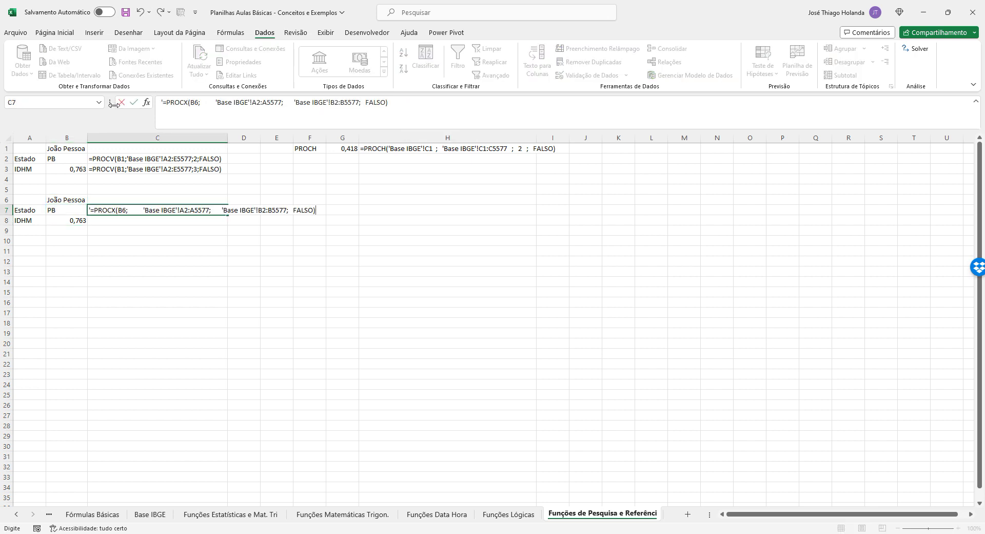
key("Return")
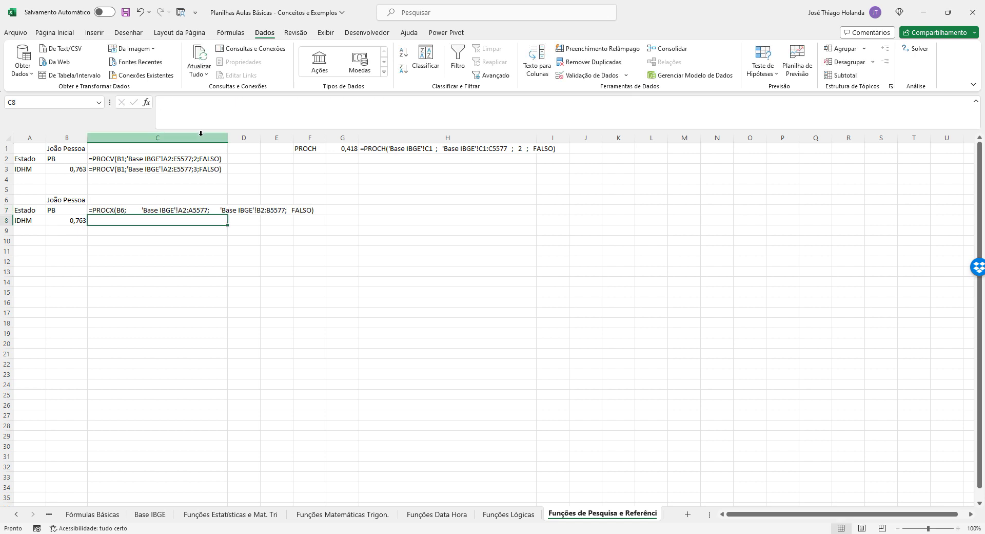
Remove the extra spaces between arguments in C7's documented formula so it reads =PROCX(B6;'Base IBGE'!A2:A5577;'Base IBGE'!B2:B5577;FALSO)
left_click(127, 211)
left_click(214, 101)
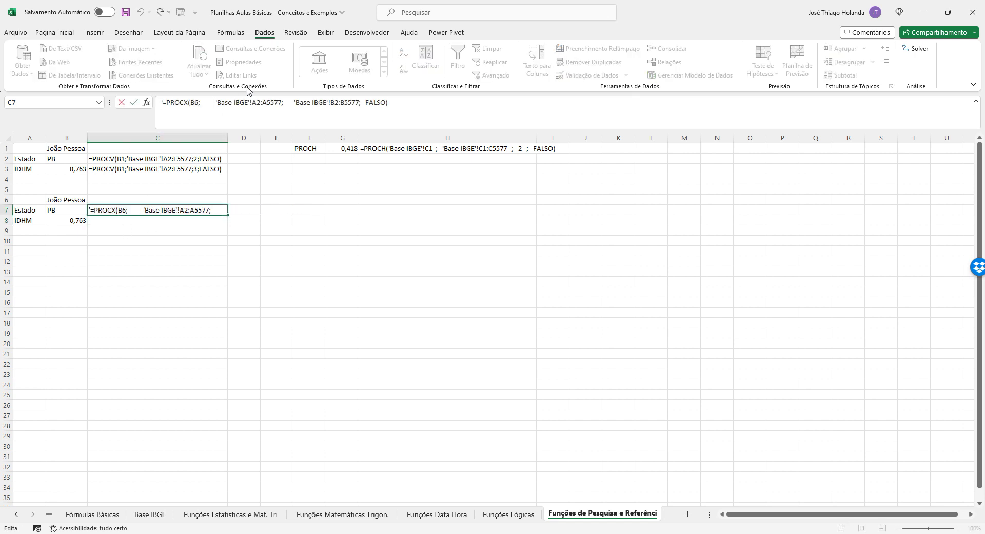
key("BackSpace")
key("BackSpace")
key("BackSpace")
key("BackSpace")
key("BackSpace")
key("BackSpace")
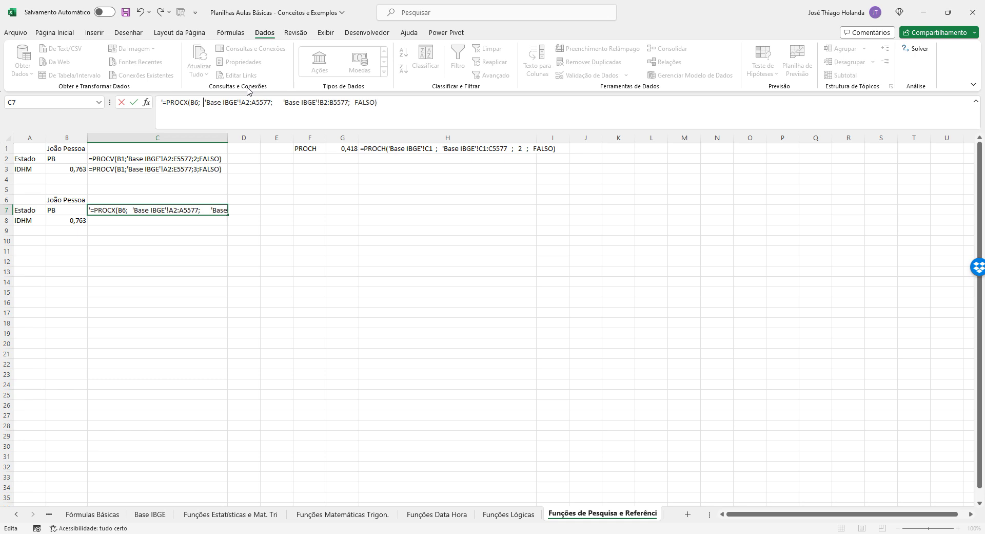
key("BackSpace")
key("BackSpace")
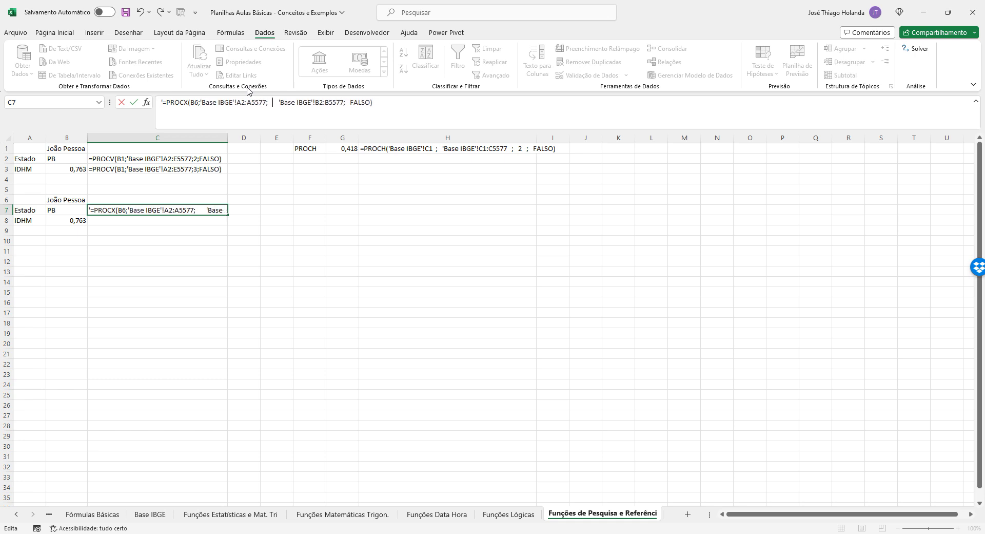
key("BackSpace")
key("BackSpace")
key("BackSpace")
key("BackSpace")
key("BackSpace")
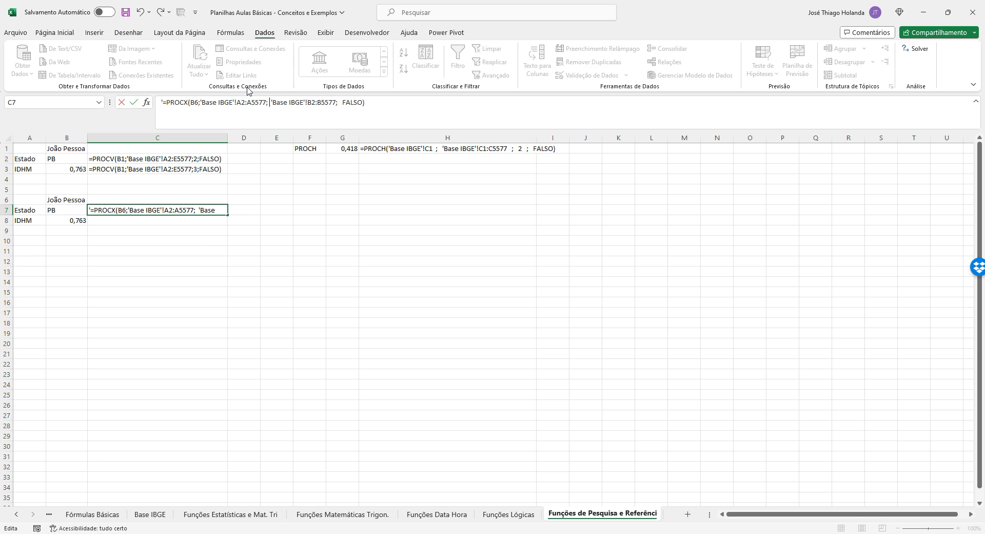
key("BackSpace")
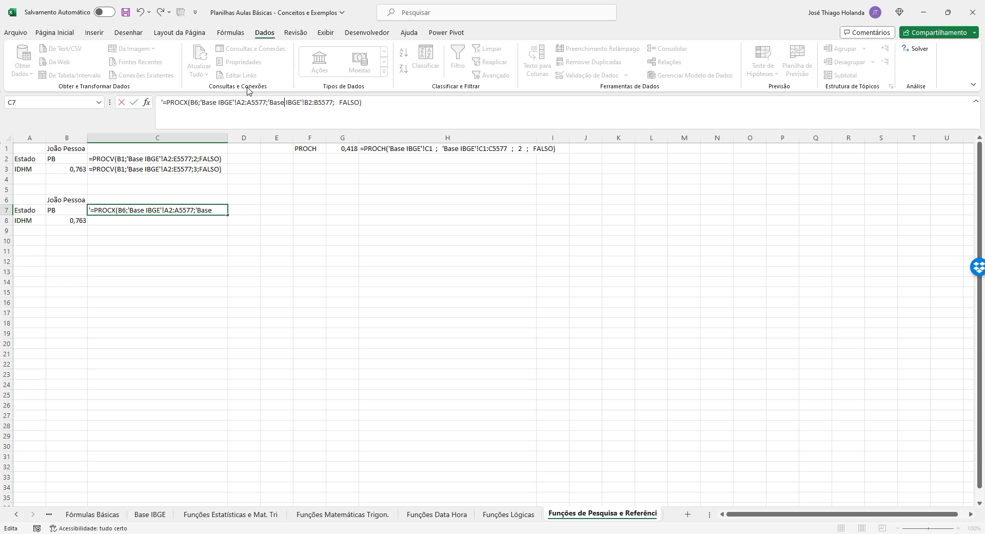
key("Right")
key("BackSpace")
key("BackSpace")
key("BackSpace")
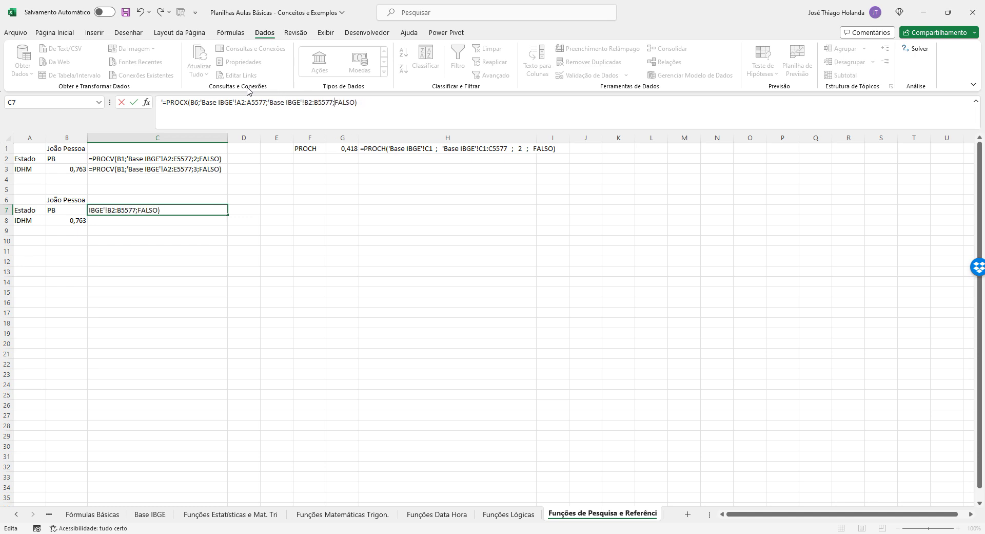
key("Return")
key("Left")
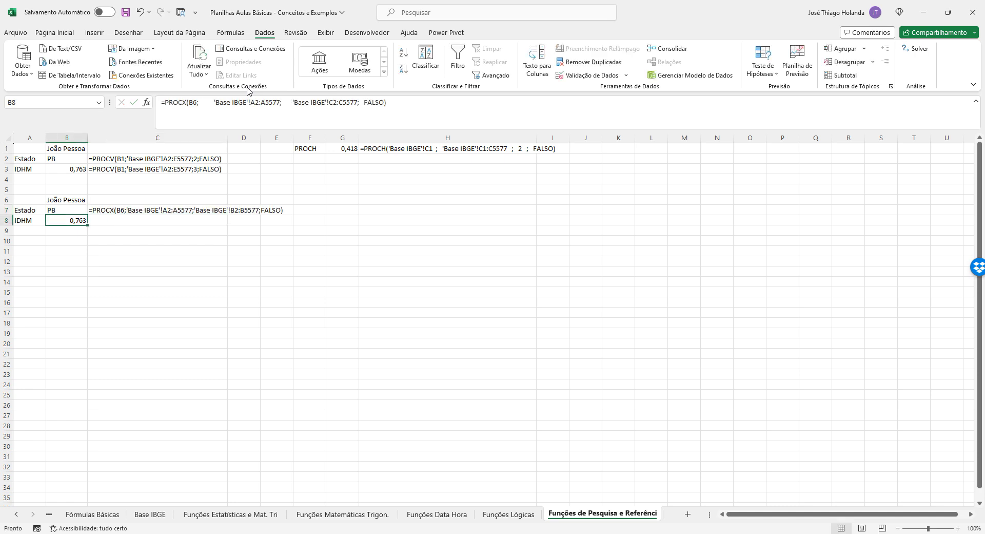
Copy the PROCX formula text from B8 and enter it in C8 as plain text with a leading apostrophe
left_click_drag(395, 105, 41, 108)
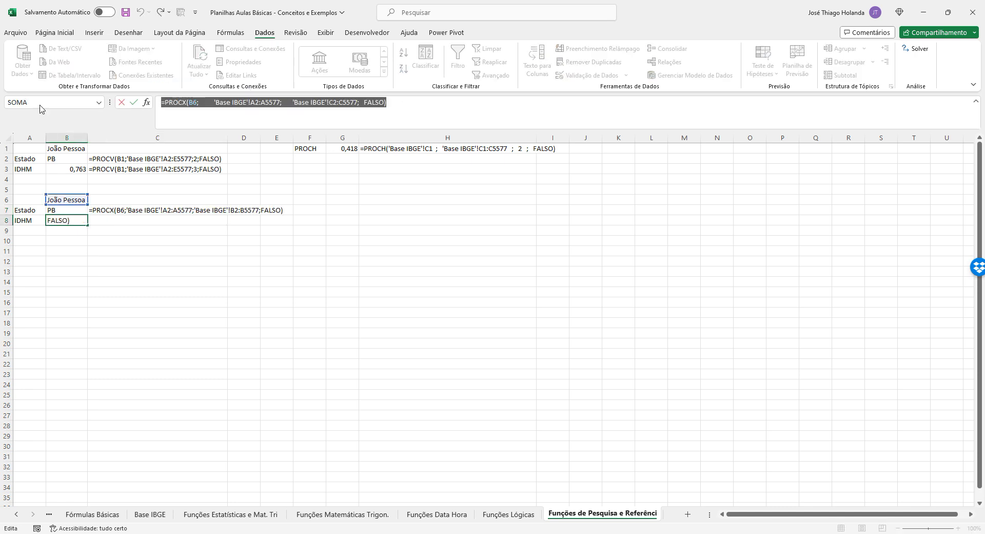
key("Tab")
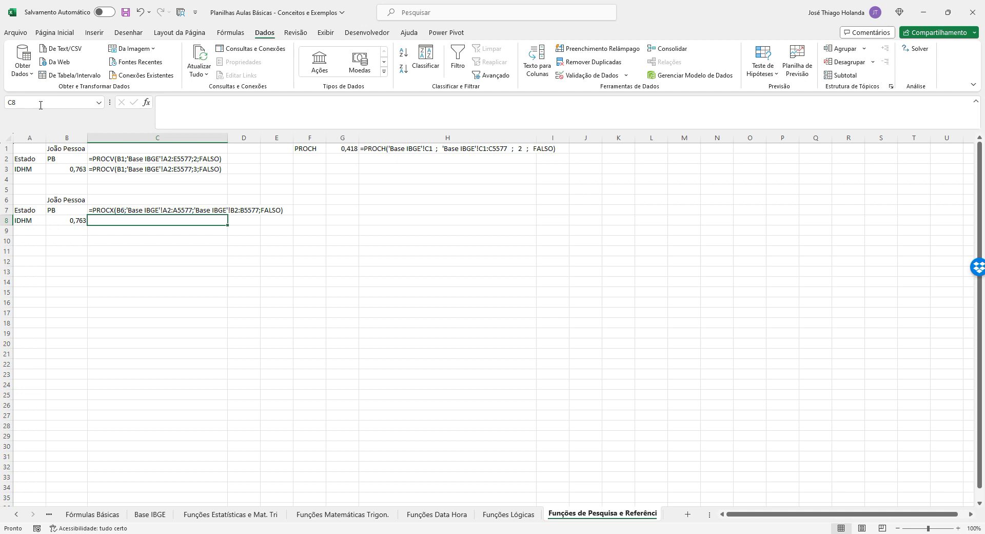
key("F2")
type("'=PROCX(B6;\t'Base IBGE'!A2:A5577;\t'Base IBGE'!C2:C5577;\tFALSO)")
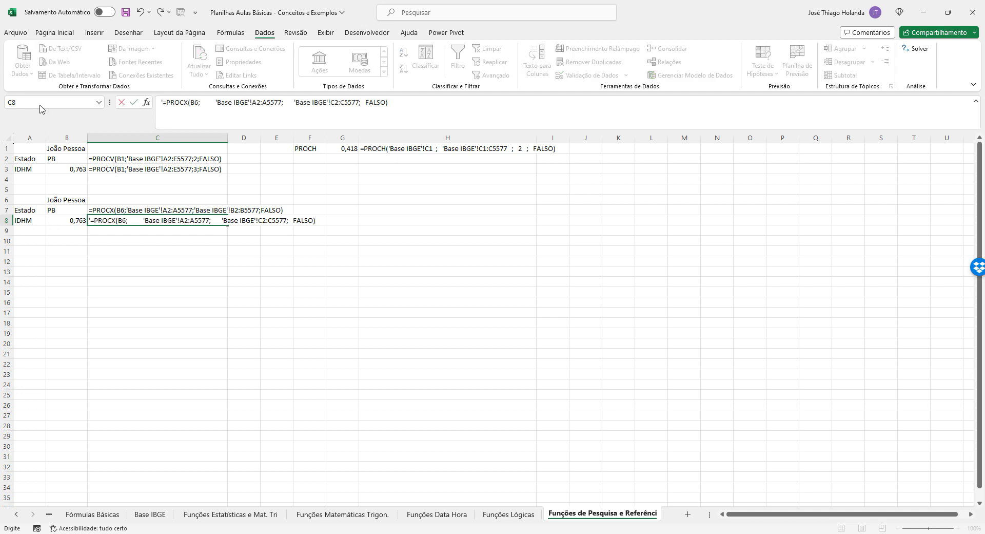
Remove the extra spaces after the semicolons so C8 reads =PROCX(B6;'Base IBGE'!A2:A5577;'Base IBGE'!C2:C5577;FALSO)
left_click(199, 102)
key("Delete")
key("Delete")
key("Delete")
key("Delete")
key("Delete")
key("Delete")
key("Delete")
key("Delete")
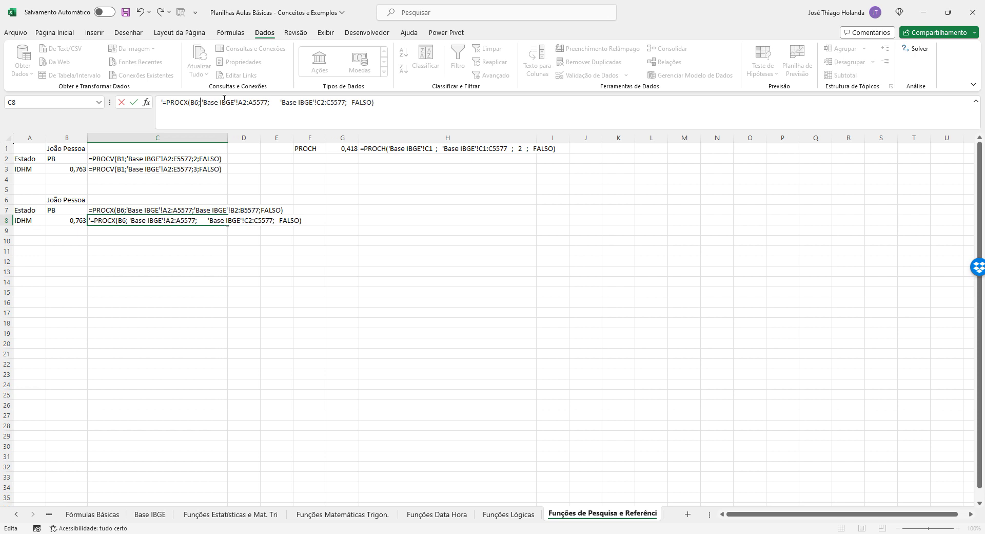
key("Delete")
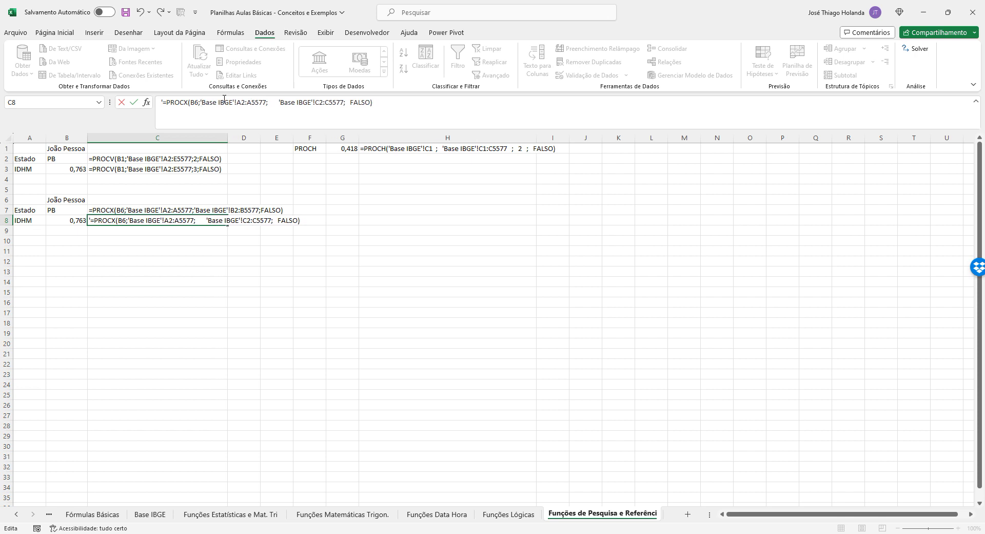
key("Delete")
key("Delete")
key("Delete")
key("Delete")
key("Delete")
key("Delete")
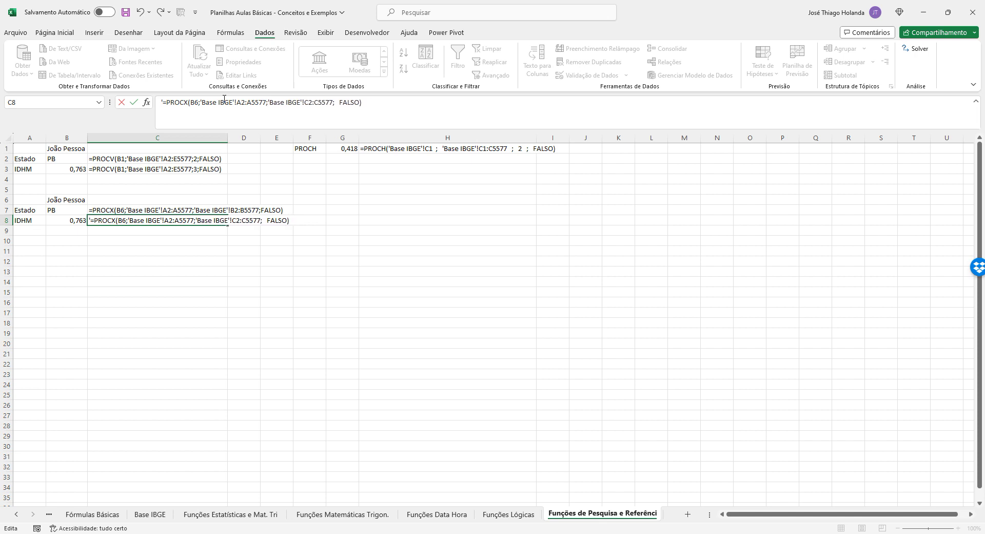
key("Delete")
key("Delete")
key("Return")
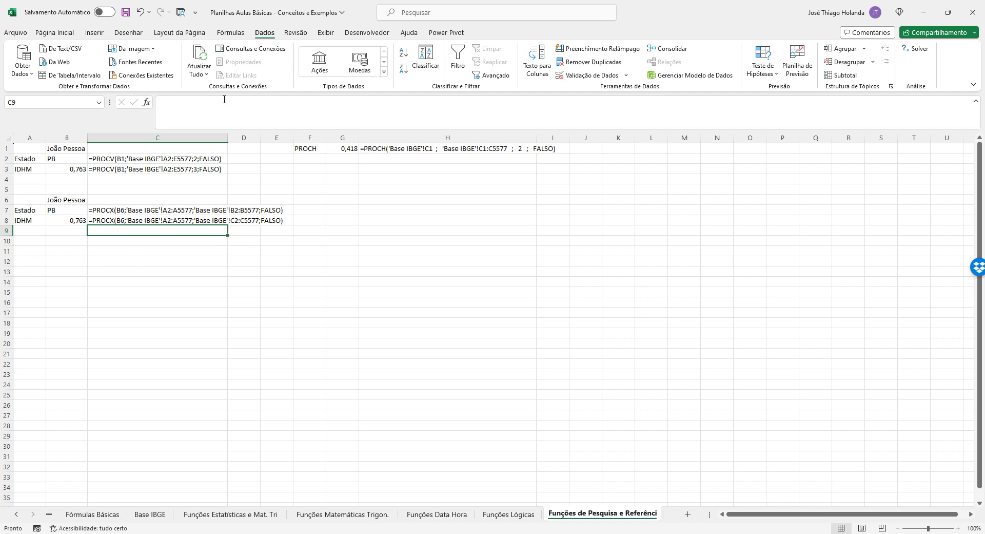
Autofit column C to the formula texts and save the workbook
double_click(228, 138)
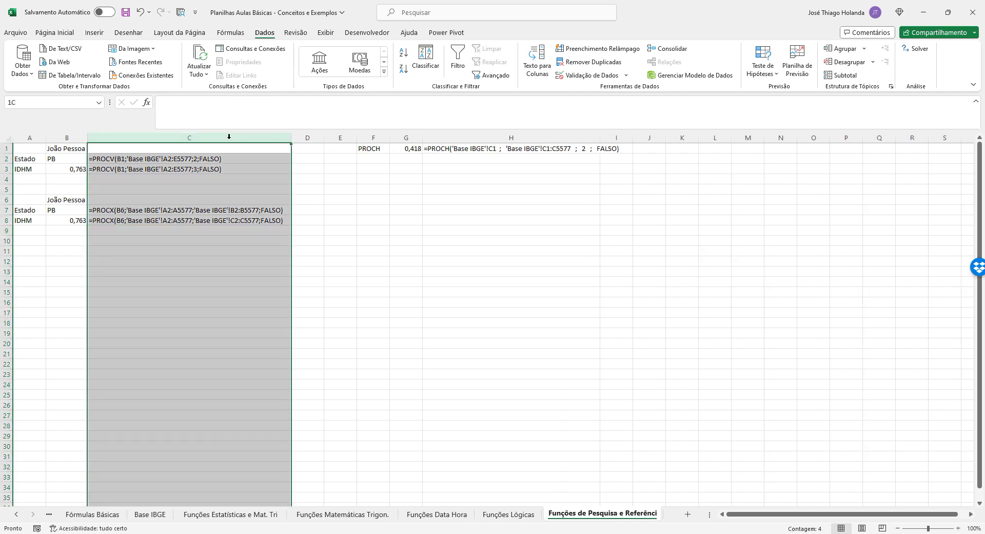
left_click(242, 243)
key("ctrl+s")
left_click(294, 313)
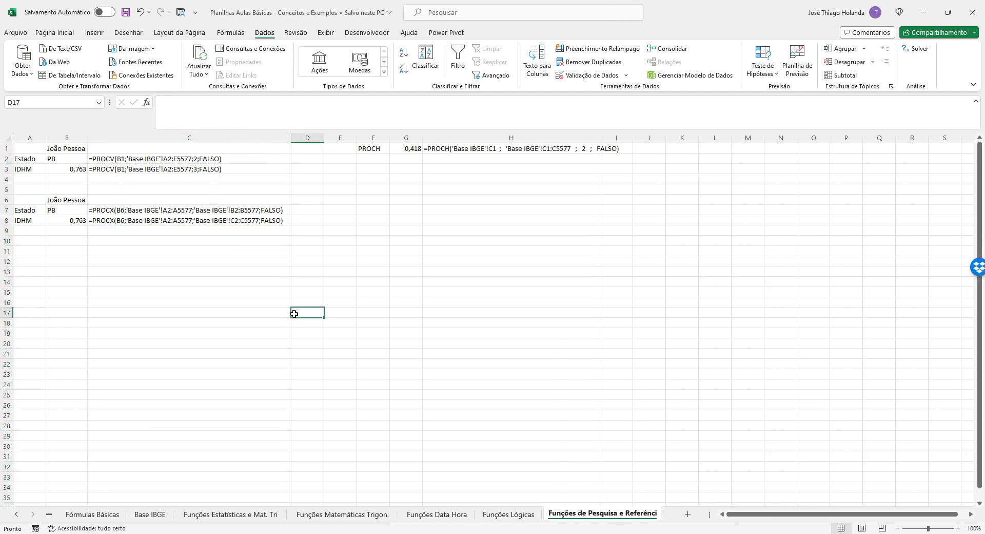
On the Funções Lógicas sheet, enter the title NOTAS DOS ALUNOS in A1 and autofit column A
left_click(511, 514)
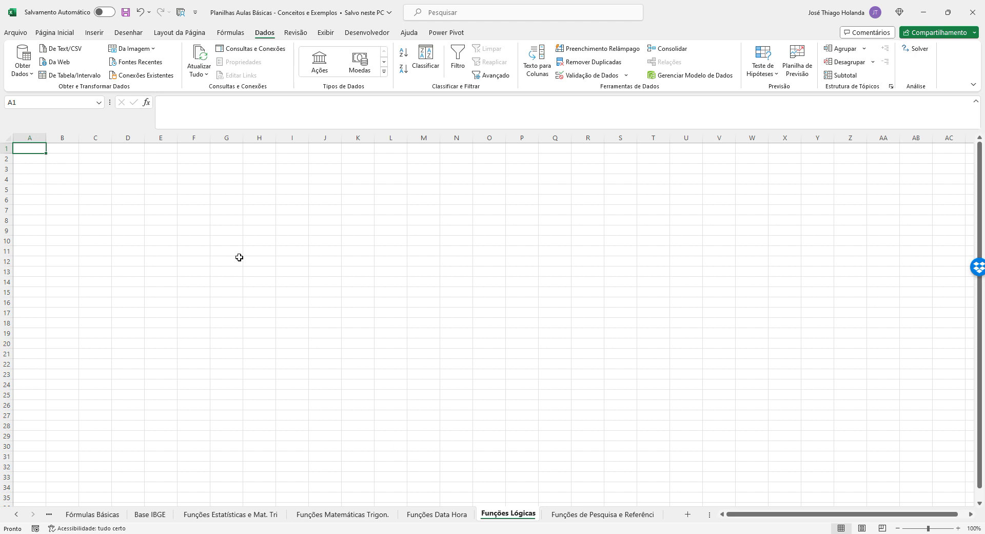
left_click(229, 240)
left_click(36, 148)
type("NO")
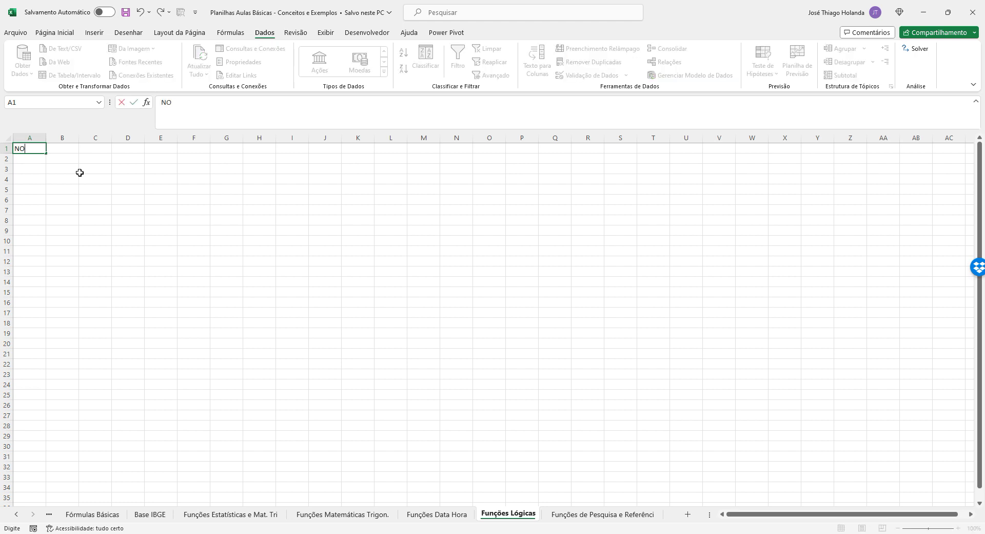
type("TAS DOS ALUNOS")
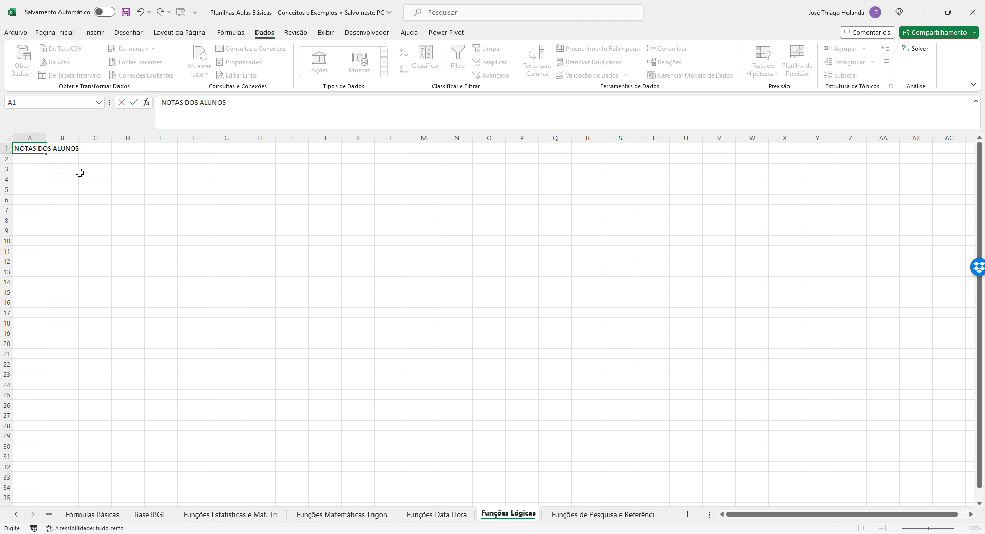
key("Return")
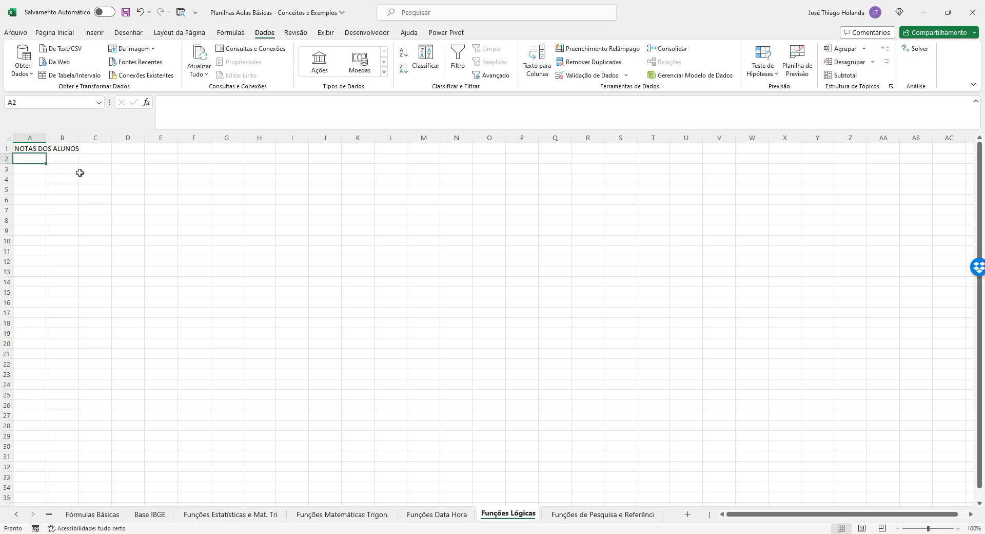
double_click(46, 138)
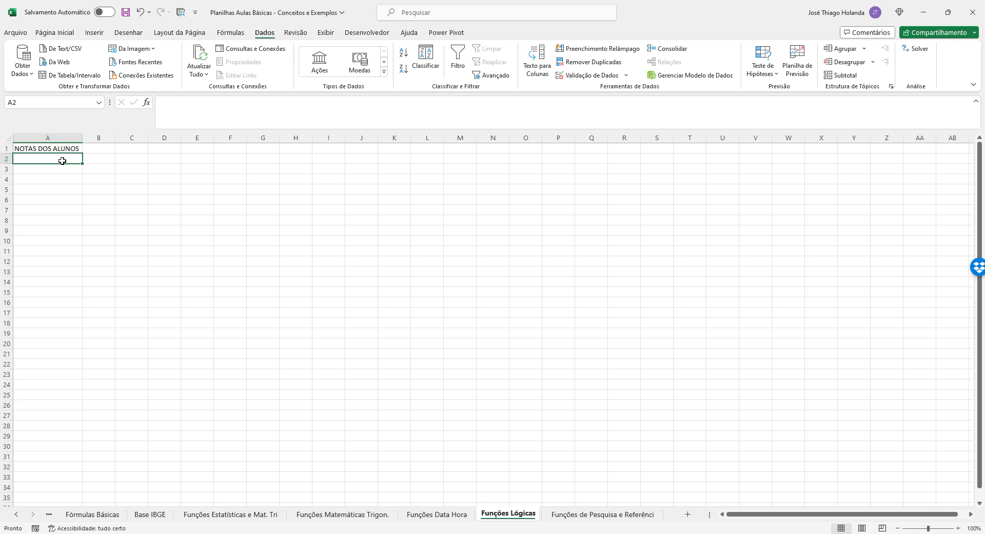
Enter the column headers NOME, DISCPLINA and AVALIAÇÃO in A2:C2
type("NOME")
key("Tab")
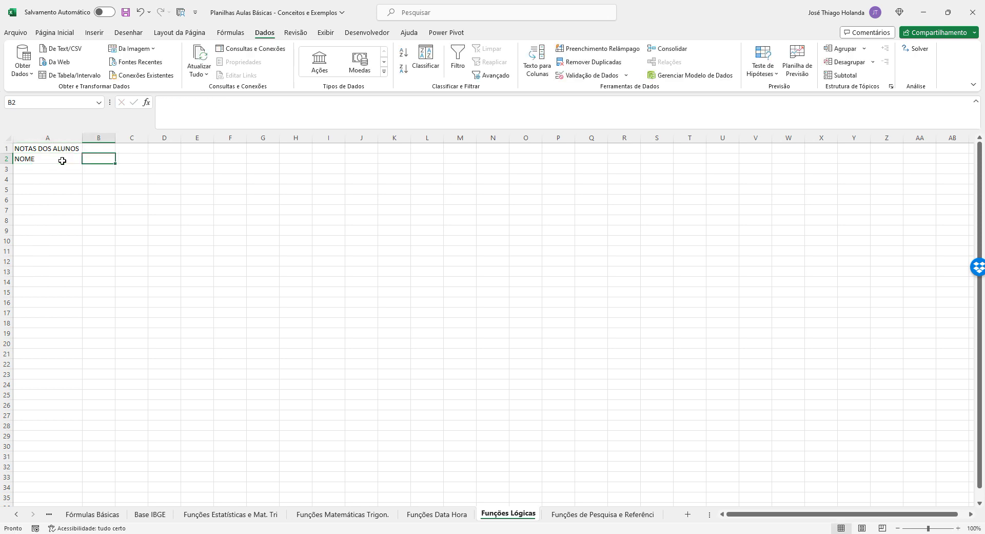
type("DISCPLINA")
key("Tab")
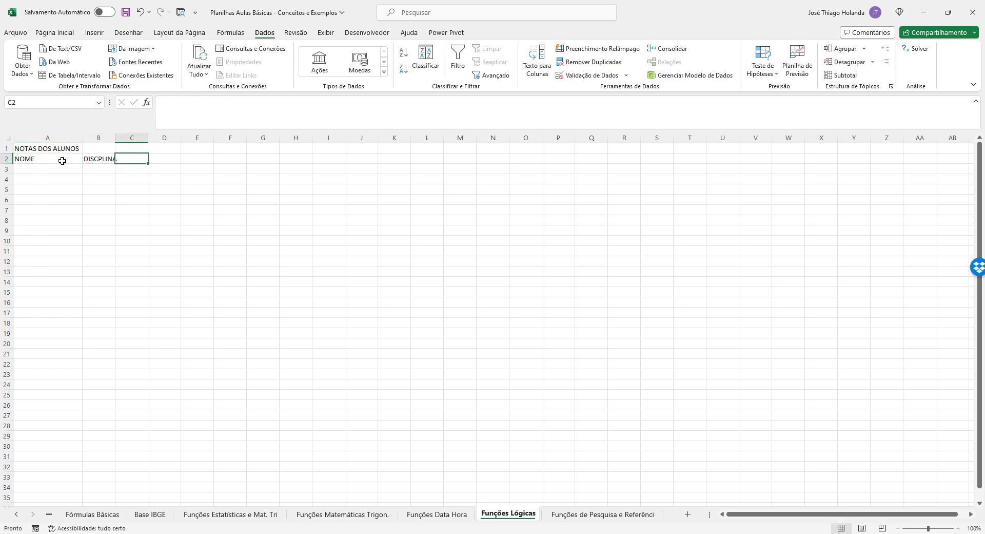
key("Left")
key("Right")
type("NO")
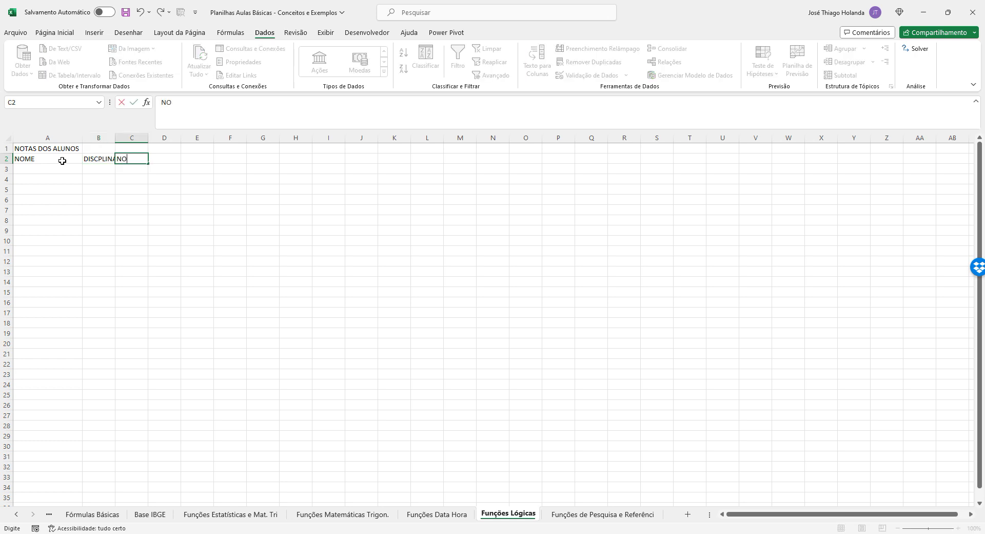
key("BackSpace")
key("BackSpace")
type("AVALIAÇÃO")
key("Return")
key("Left")
key("Left")
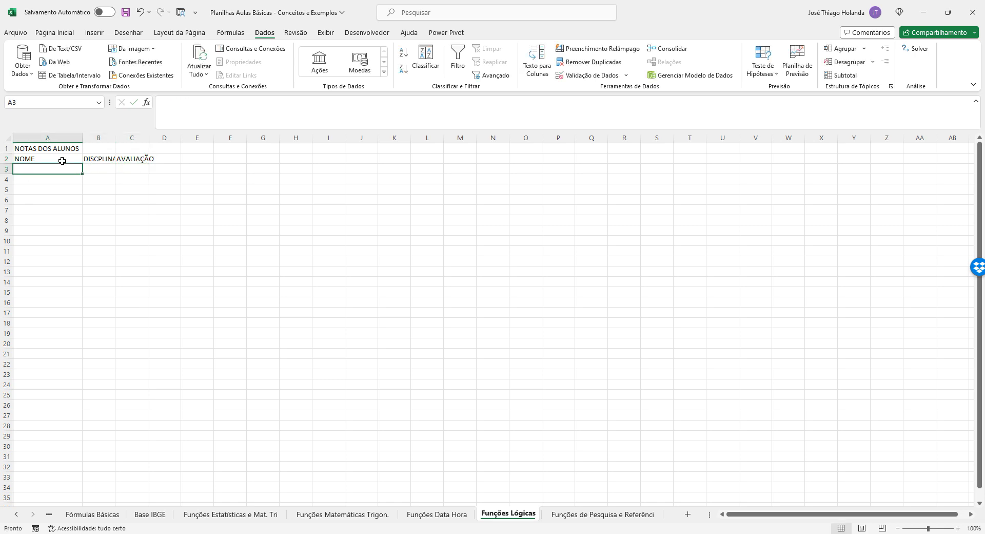
Fill A3:A7 under NOME with the first names of five students
type("JOSÉ")
key("Return")
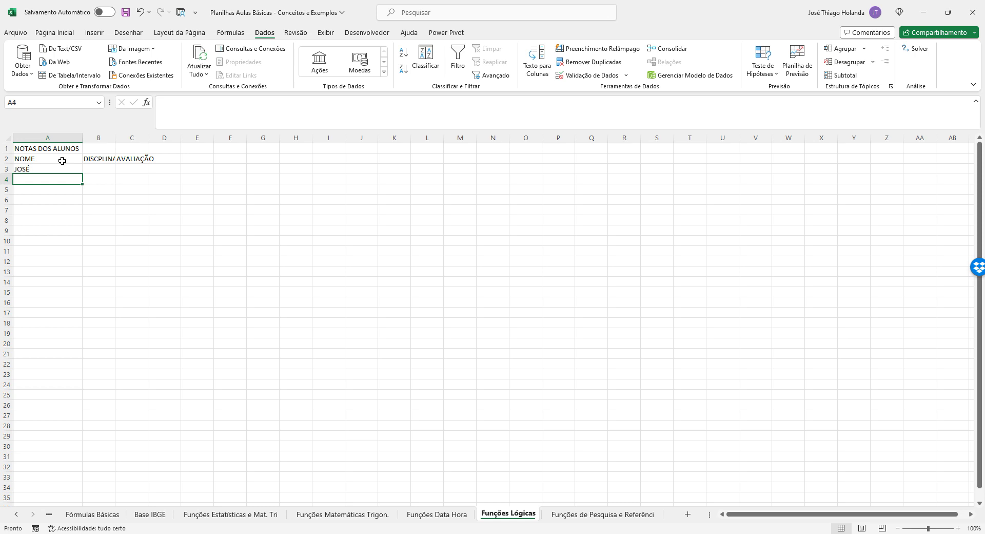
type("MARIA")
key("Return")
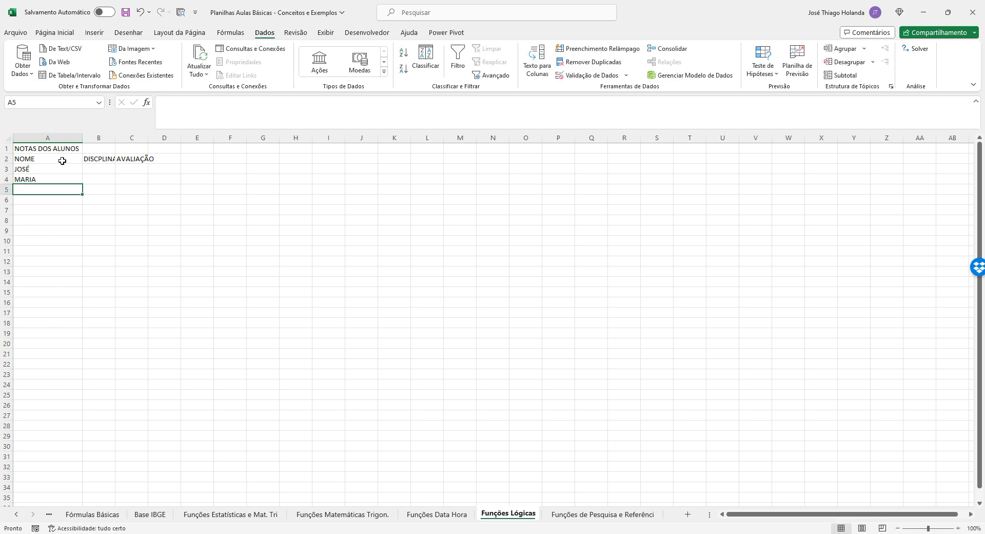
type("JOÃO")
key("Return")
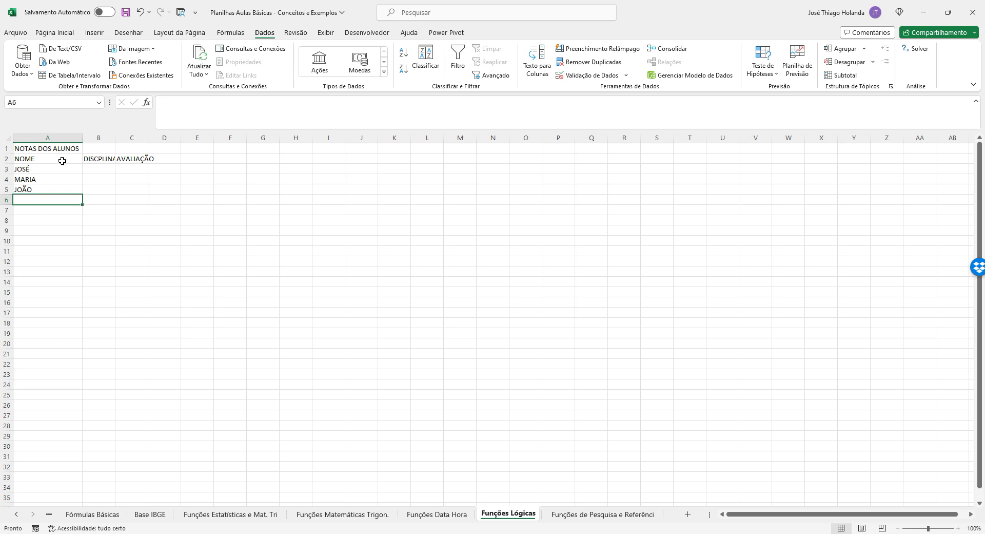
type("LARISSA")
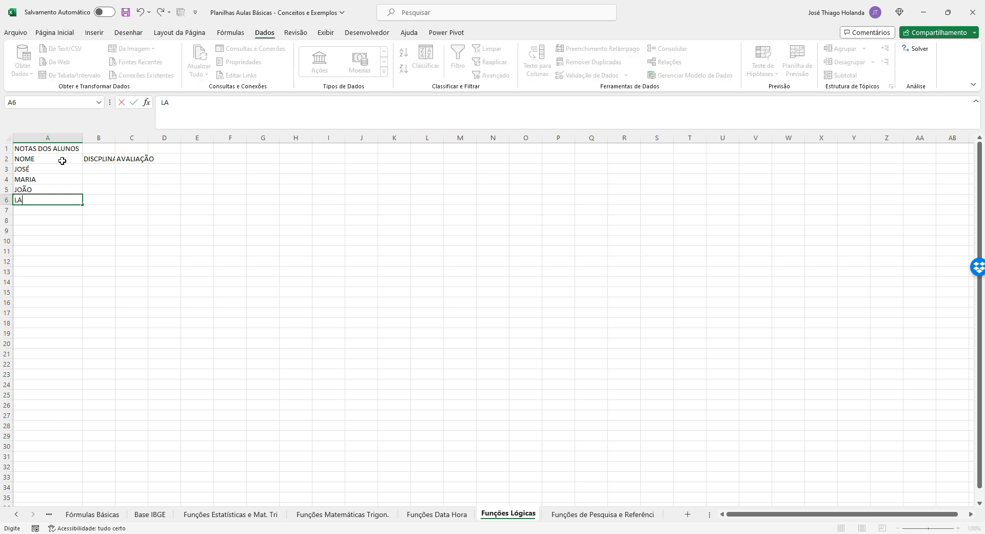
key("Return")
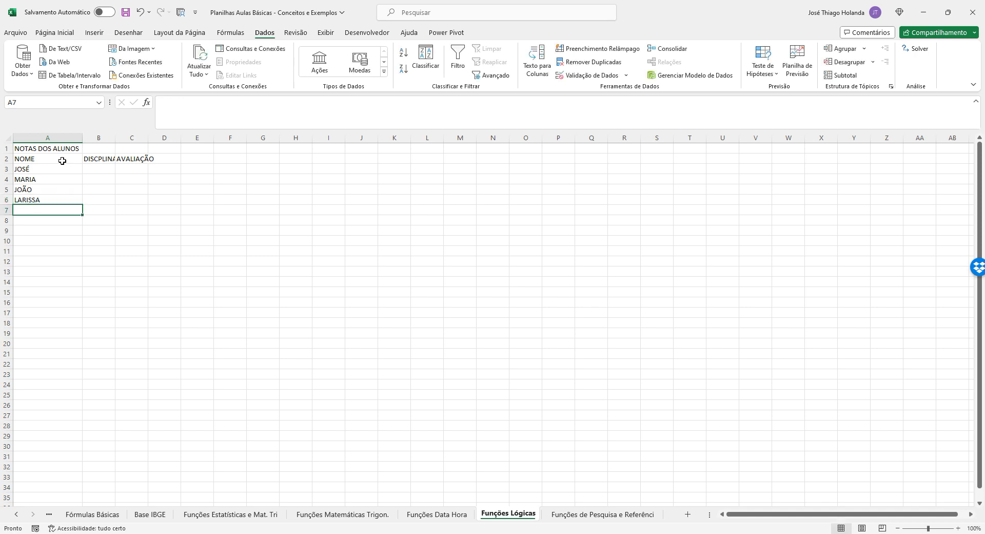
type("GUILHERME")
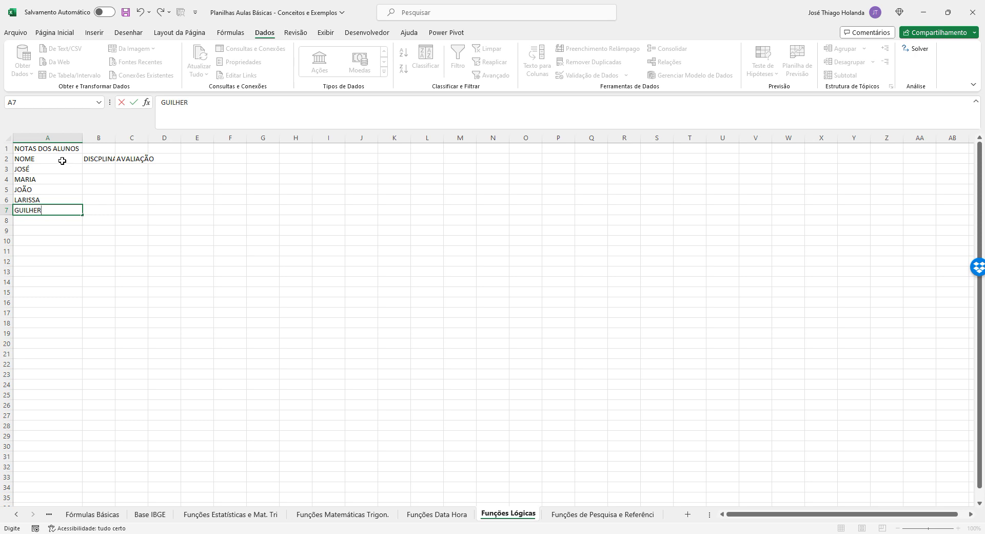
key("Return")
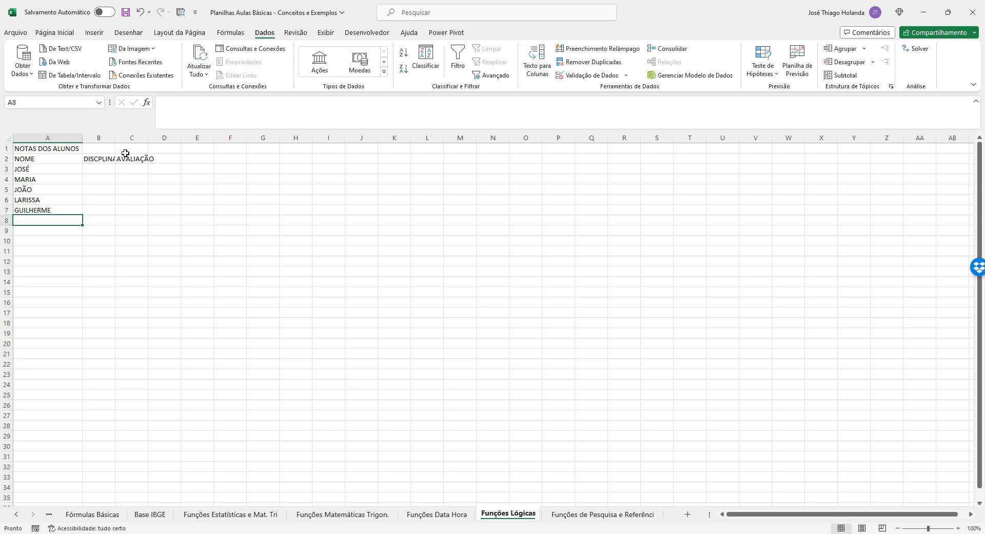
Merge and center the title across A1:C1 and autofit columns B and C to their headers
left_click(126, 138)
double_click(115, 137)
left_click_drag(64, 148, 135, 148)
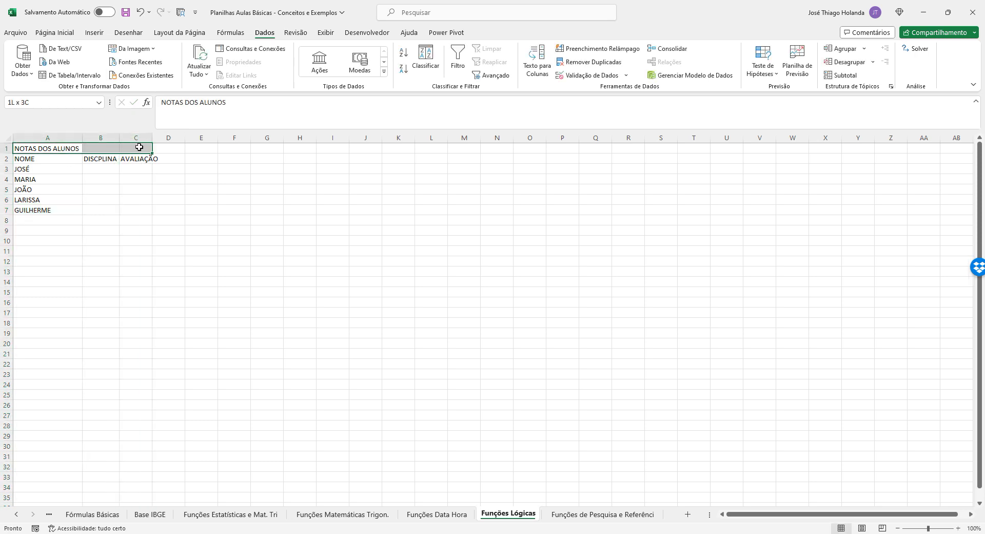
left_click(48, 32)
left_click(352, 69)
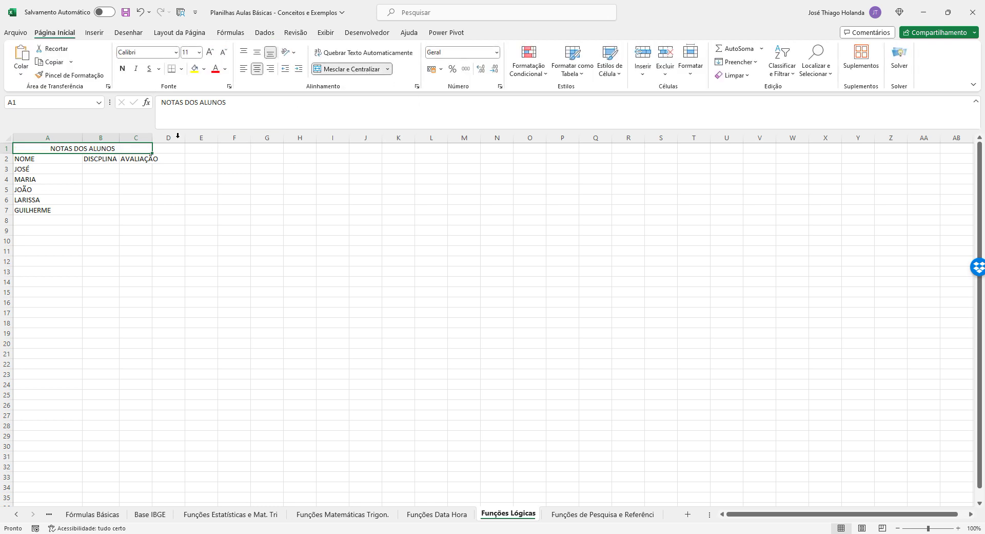
double_click(152, 137)
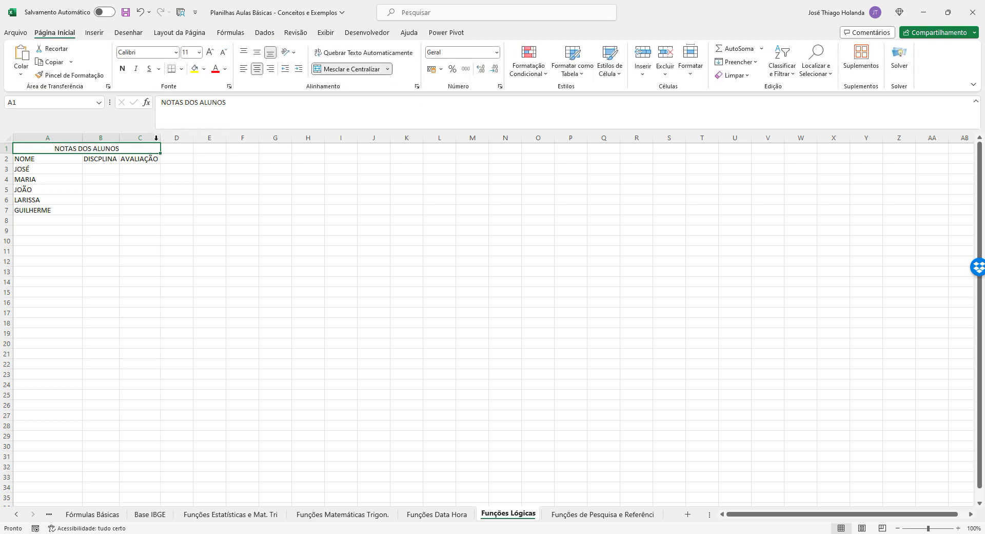
Enter MATEMÁTICA in B3 and copy it through B7 for all five students
left_click(112, 171)
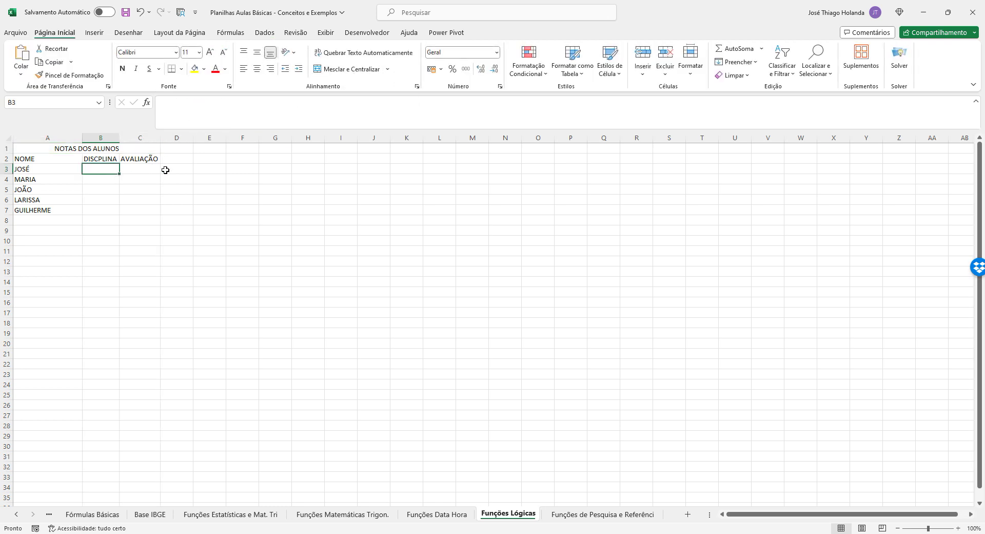
type("MATEMÁTICA")
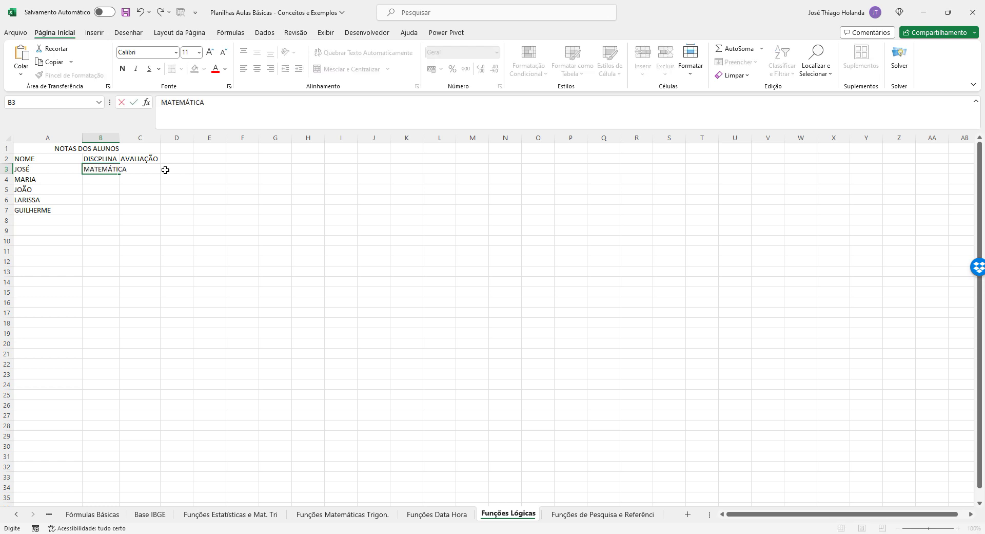
key("ctrl+Return")
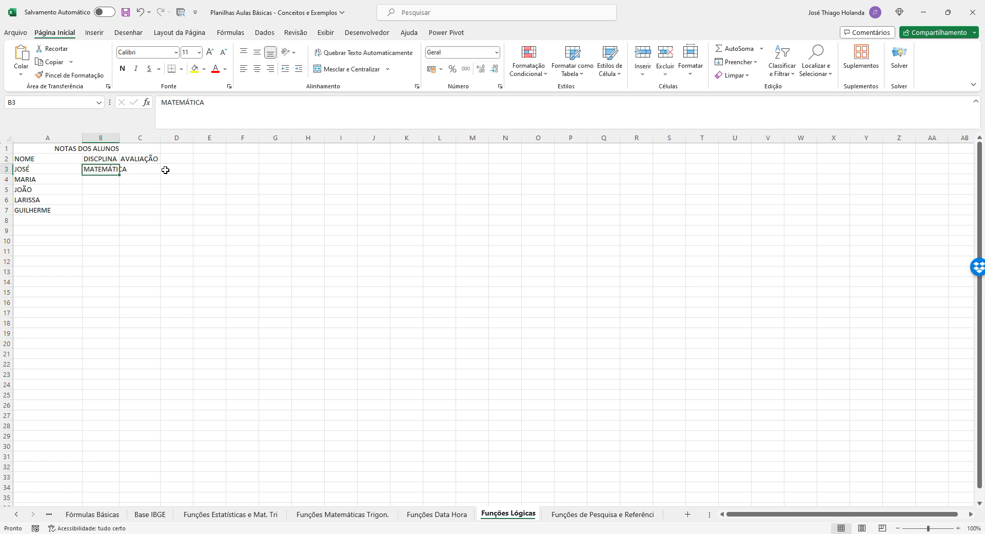
key("ctrl+c")
key("shift+Down")
key("shift+Down")
key("shift+Down")
key("shift+Down")
key("ctrl+v")
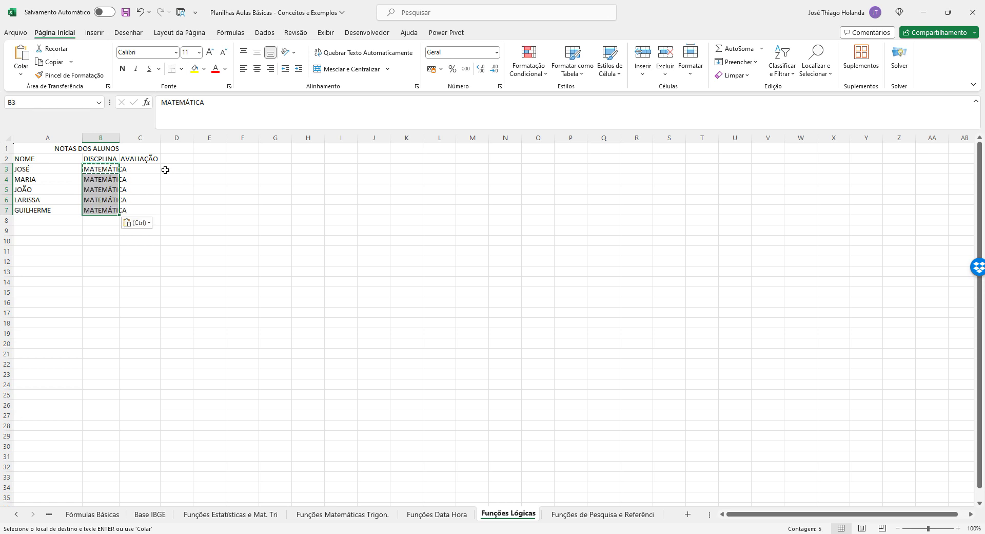
Copy the five student names from A3:A7 and paste them into A8:A12
key("Down")
key("Left")
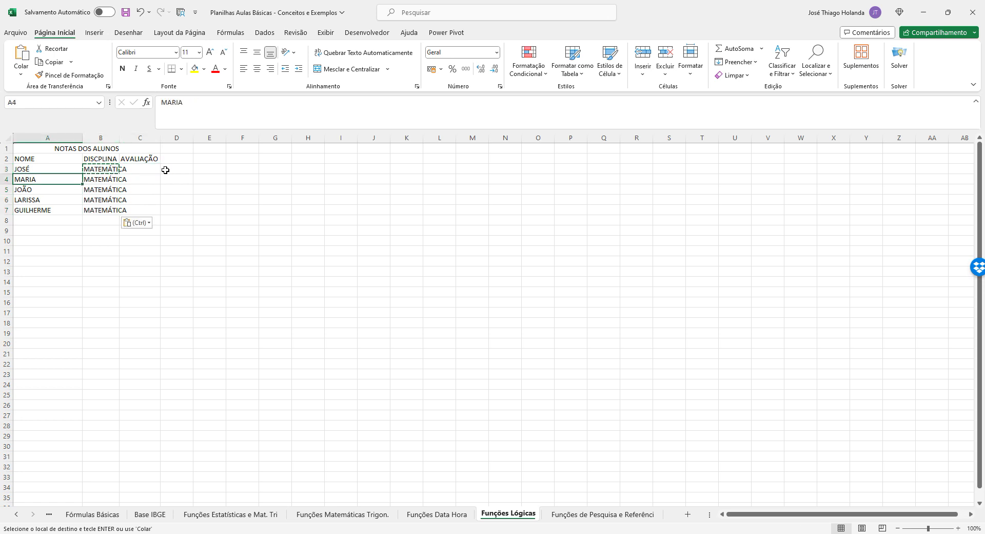
key("Up")
key("shift+Down")
key("shift+Down")
key("shift+Down")
key("shift+Down")
key("ctrl+c")
key("Down")
key("Down")
key("Down")
key("Down")
key("Down")
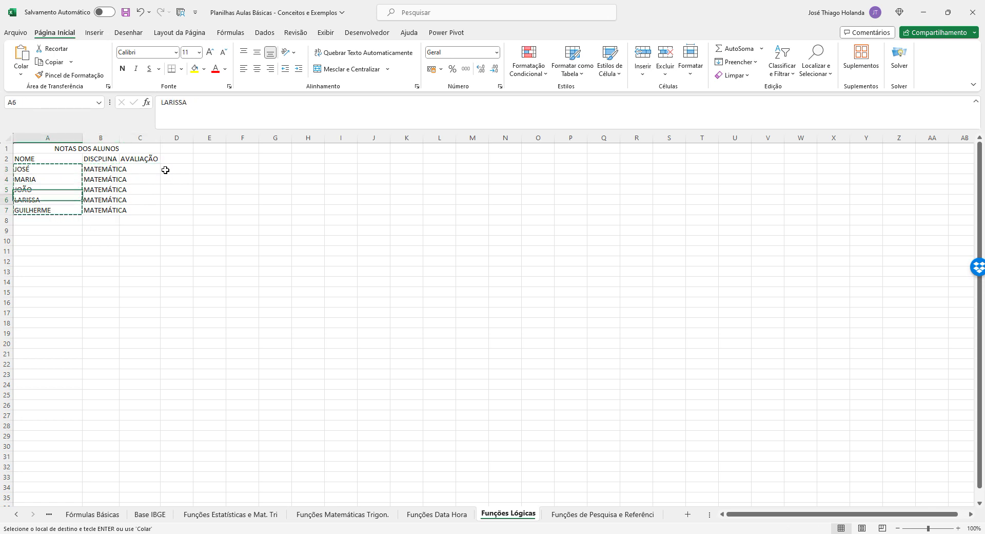
key("ctrl+v")
key("Right")
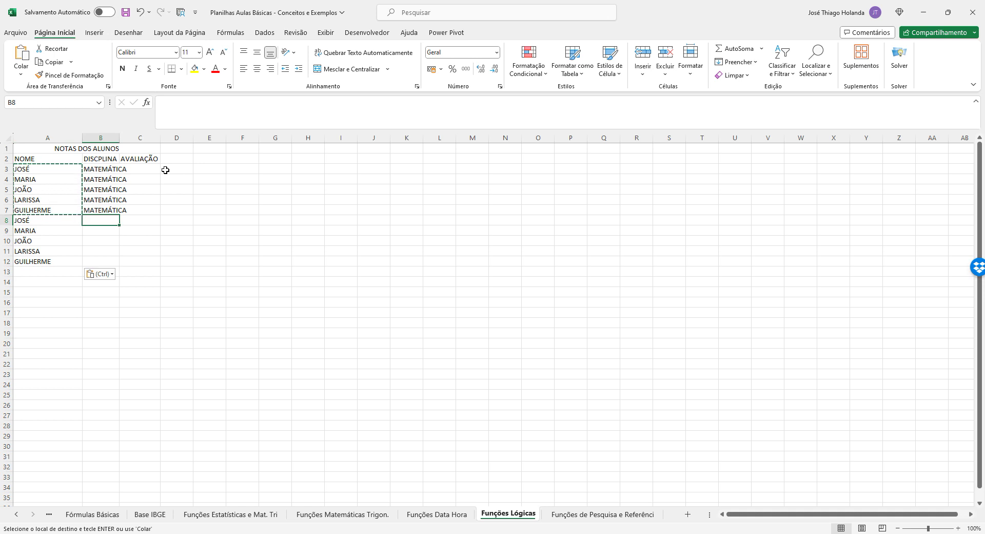
Enter PORTUGUÊS in B8, copy it through B12, and autofit column B to its contents
type("PORTIUGU")
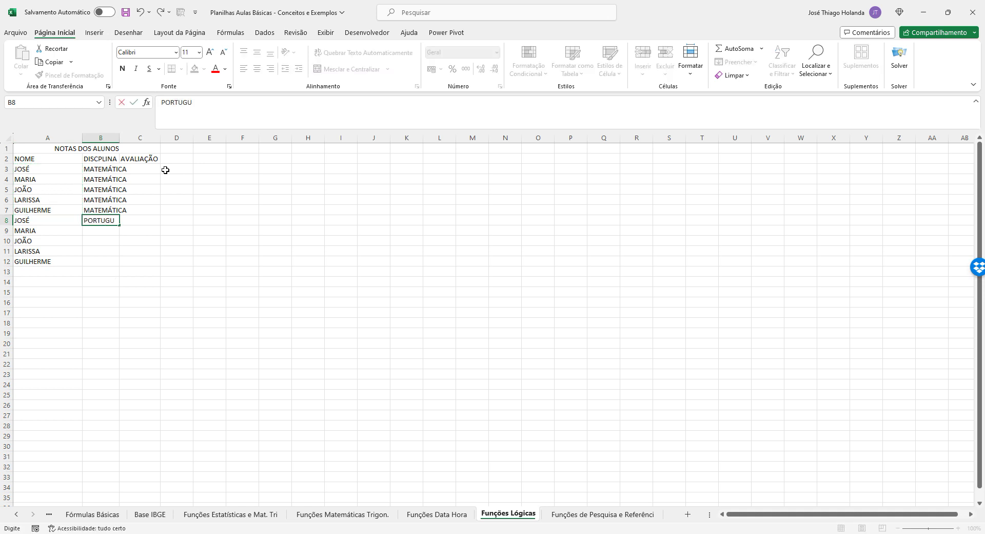
type("ÊS")
key("Return")
key("Up")
key("shift+Down")
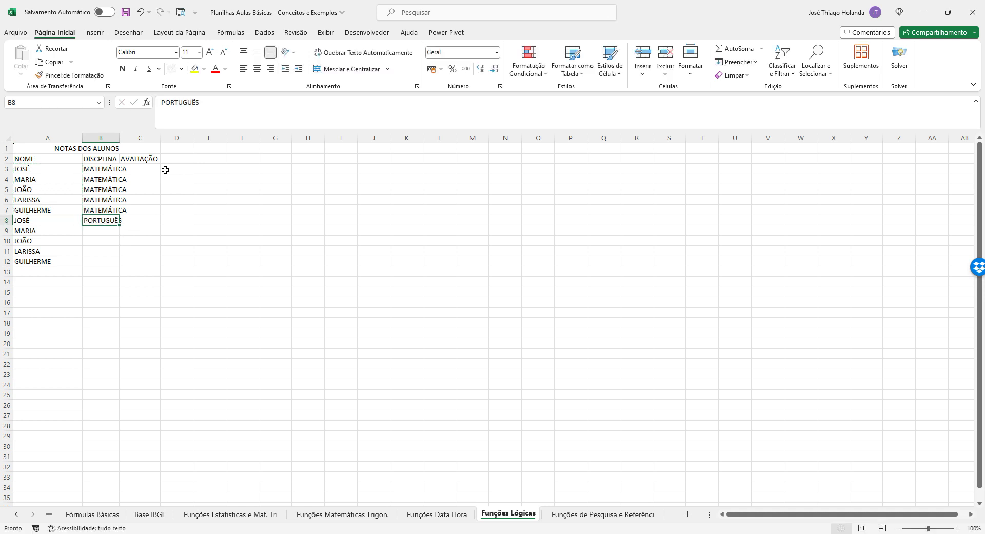
key("ctrl+c")
key("shift+Down")
key("shift+Down")
key("shift+Down")
key("Return")
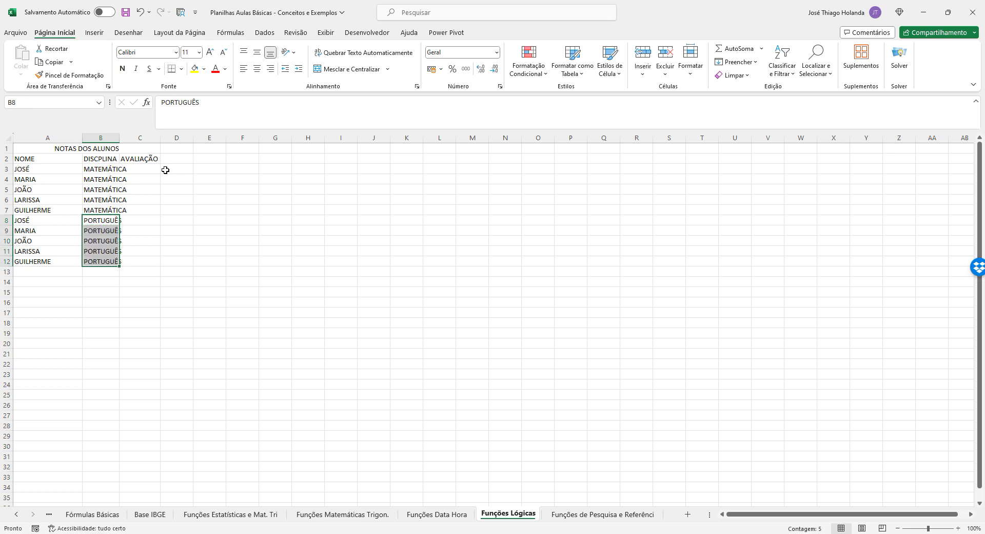
double_click(119, 137)
Enter =ALEATÓRIOENTRE(0;100) in C3 and fill it down through C12 to generate the grades
left_click(161, 166)
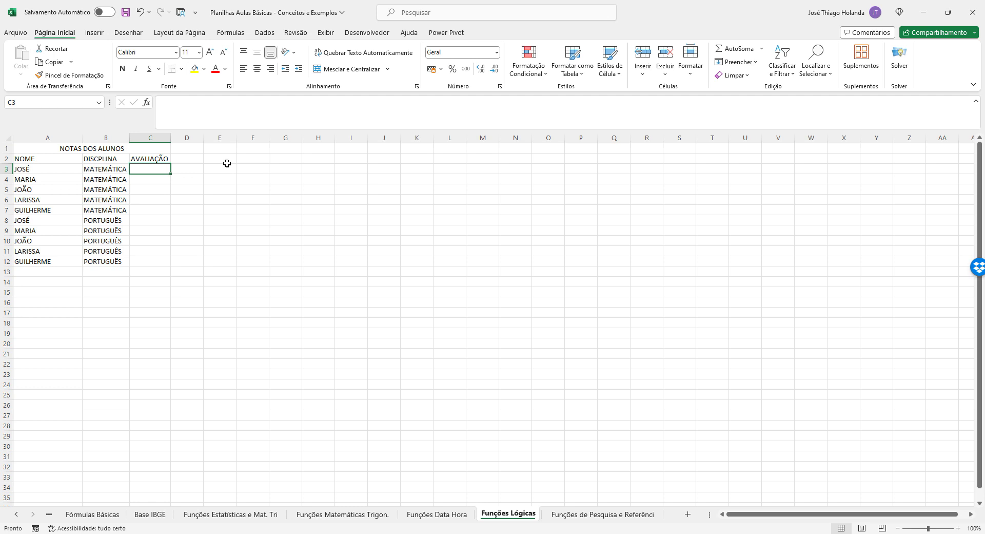
type("=ALE")
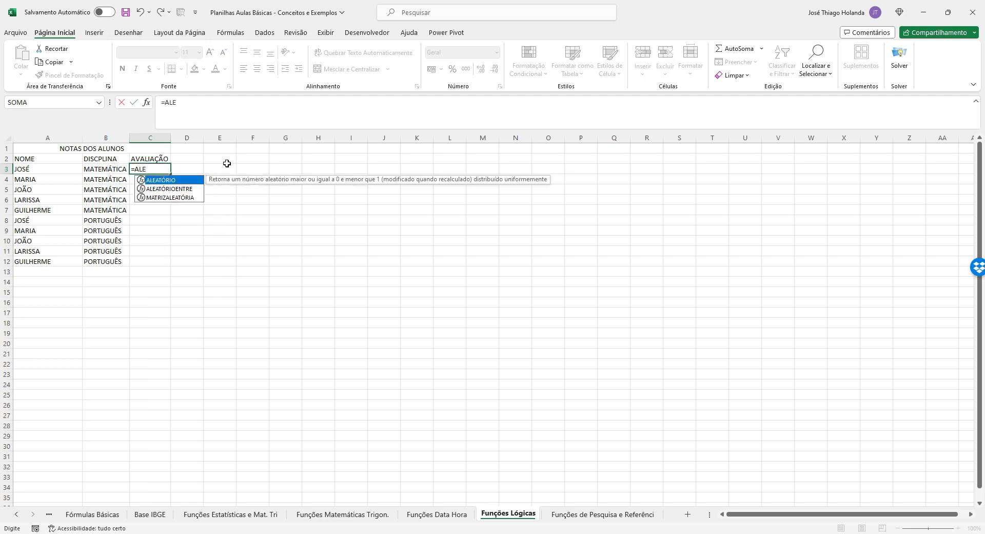
type("ATÓRIO")
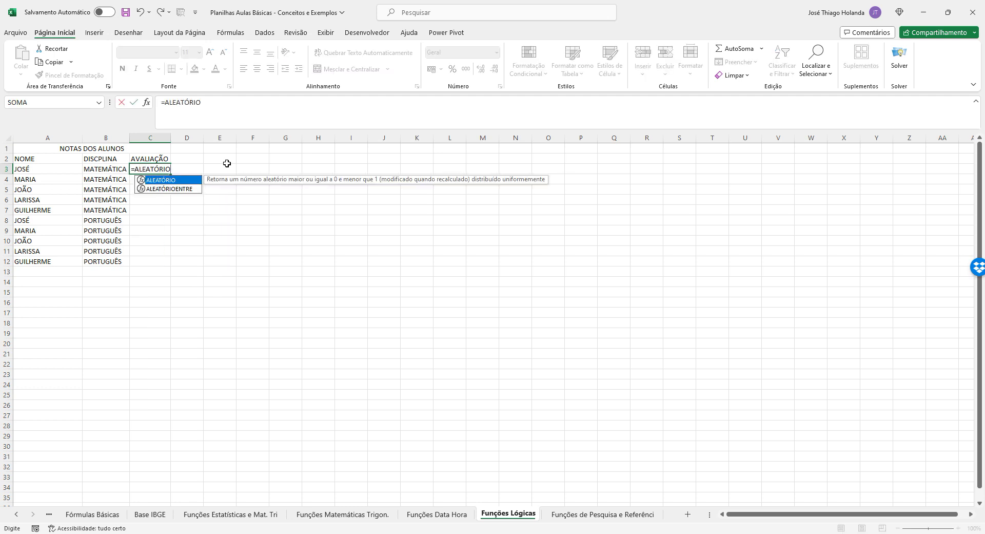
key("Down")
key("Tab")
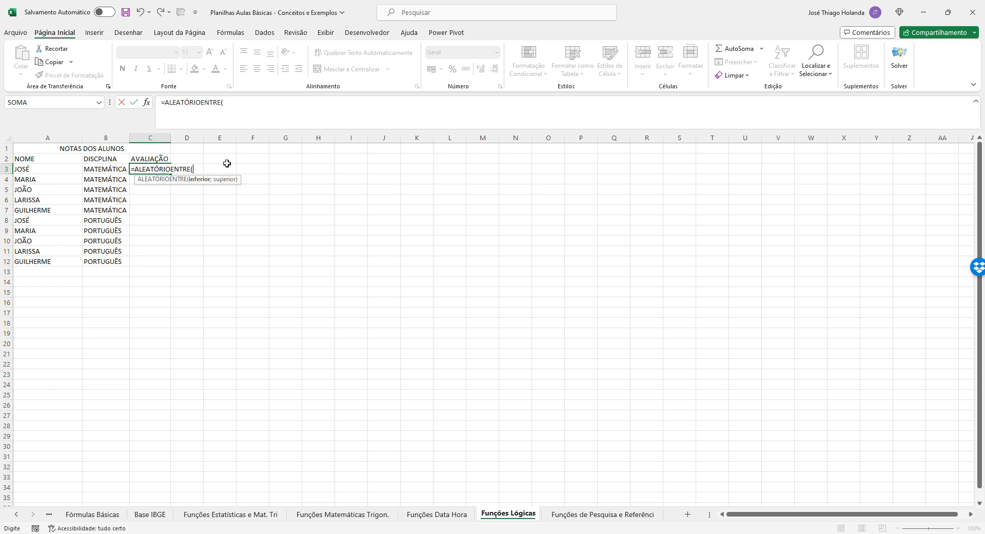
type("0;100)")
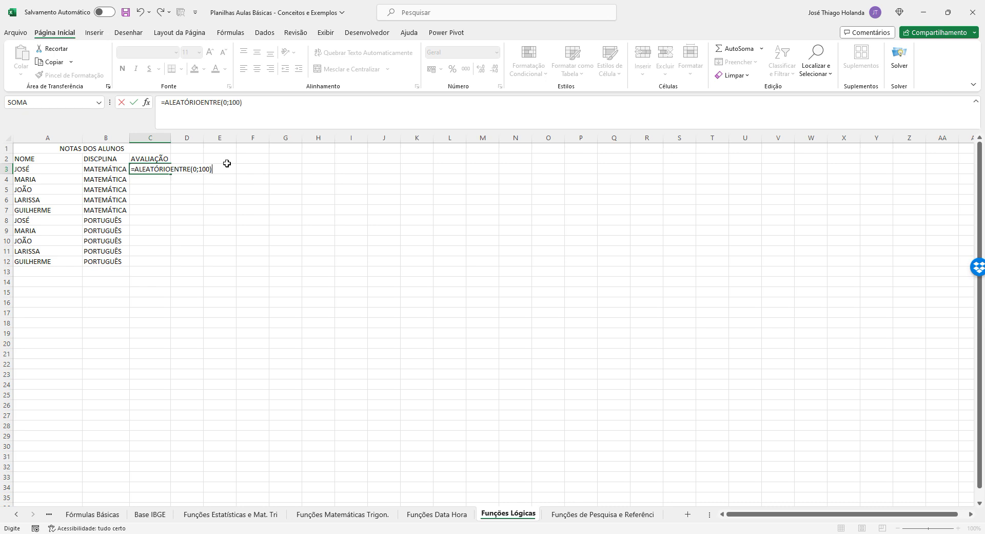
key("Return")
key("Up")
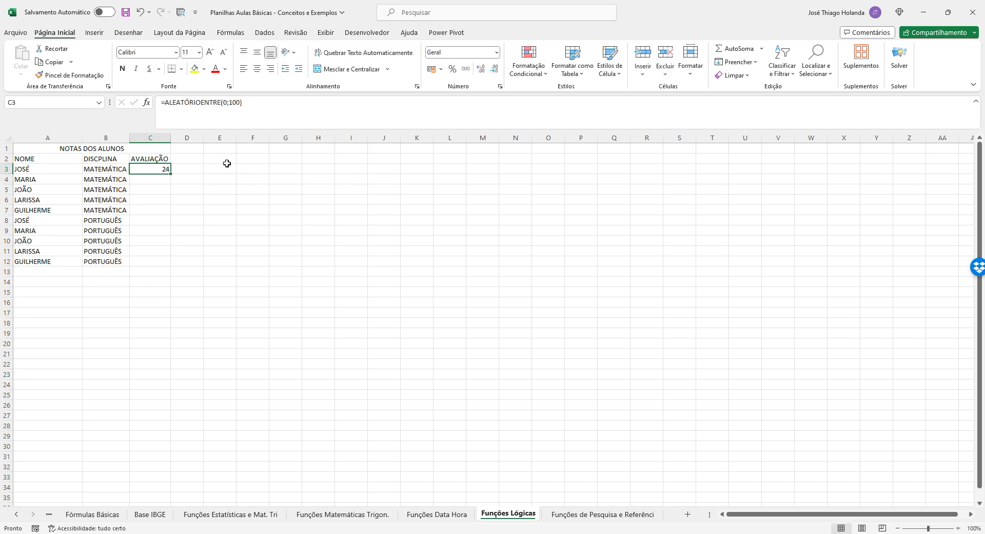
left_click_drag(171, 176, 167, 262)
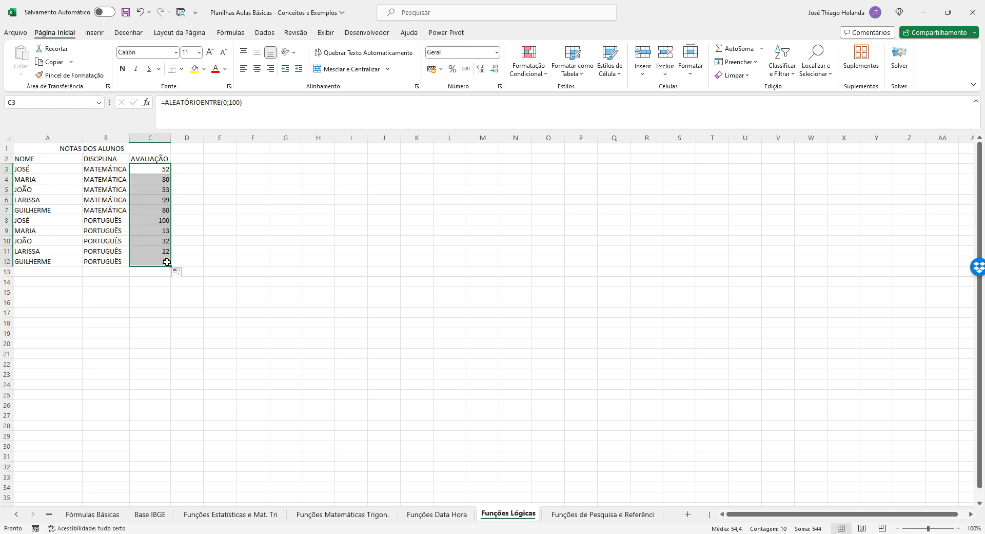
Replace the random-number formulas in C3:C12 with their values
key("ctrl+c")
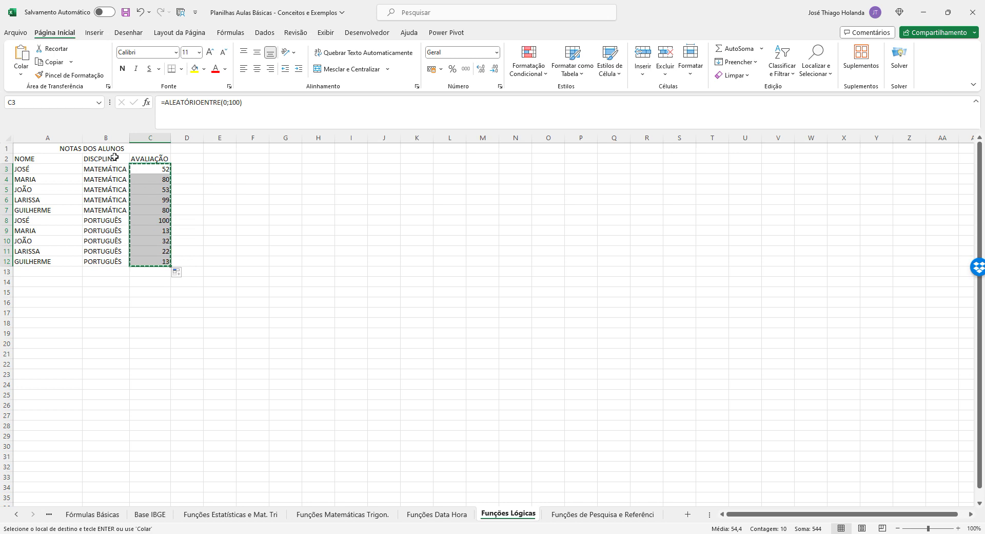
left_click(21, 75)
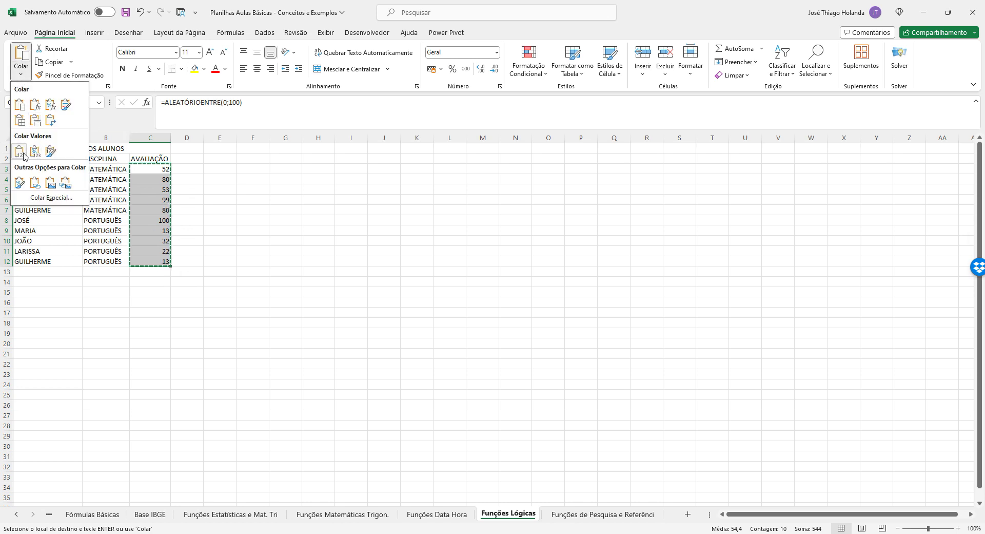
left_click(19, 153)
left_click(214, 207)
key("Escape")
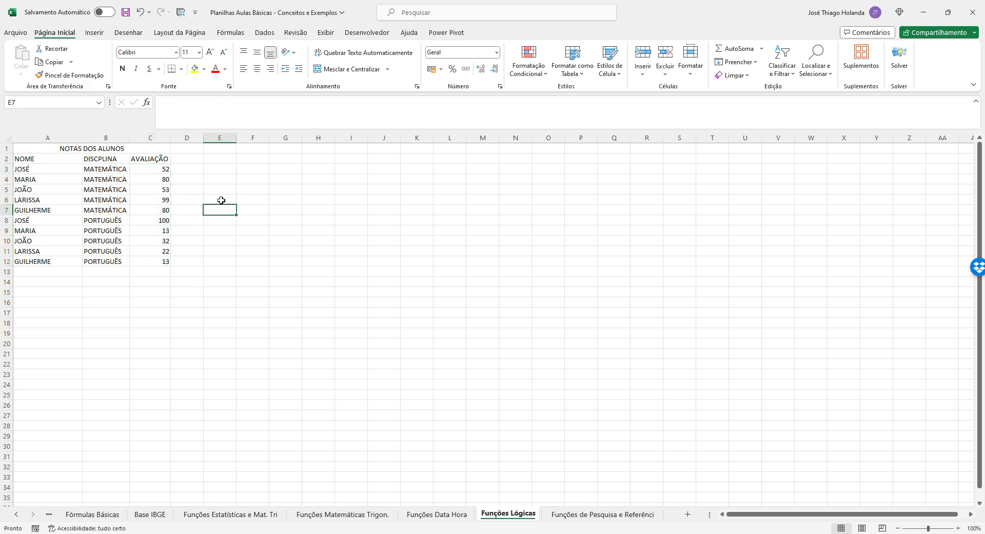
left_click(142, 221)
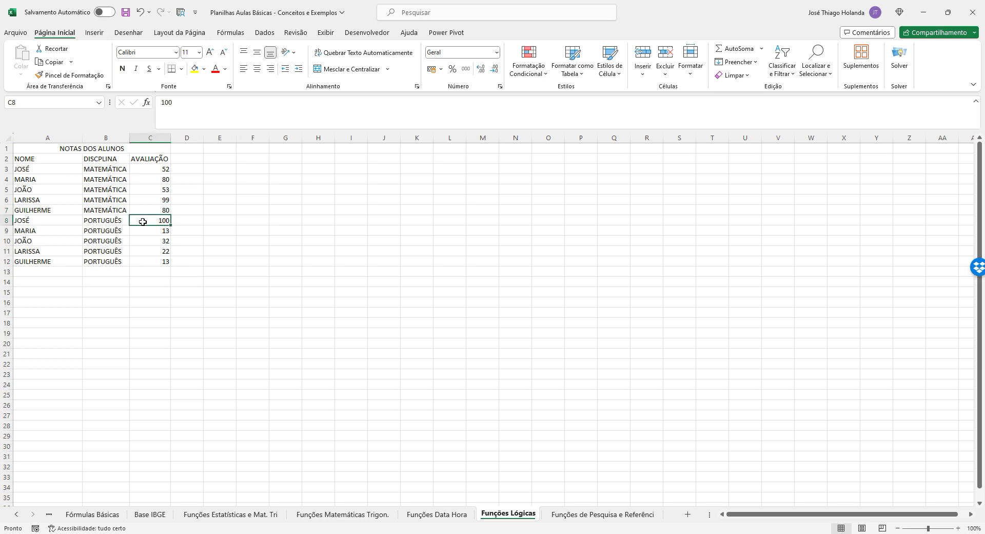
left_click(152, 168)
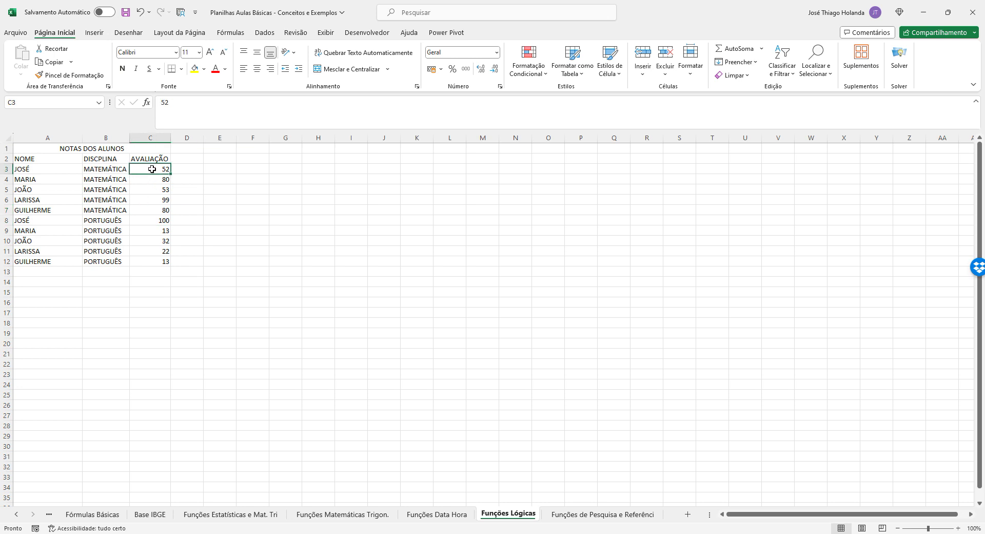
left_click(153, 202)
left_click(151, 229)
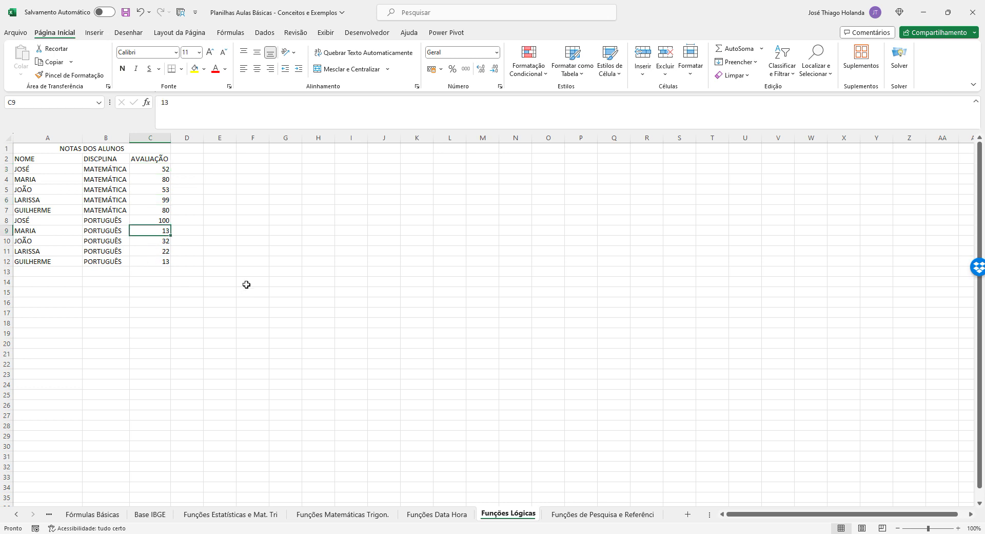
left_click(193, 250)
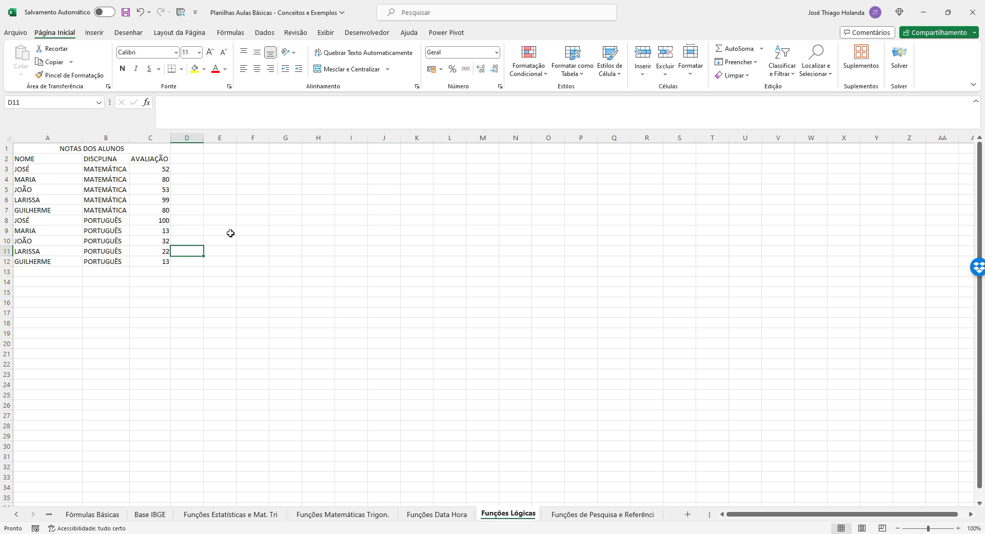
left_click(117, 148)
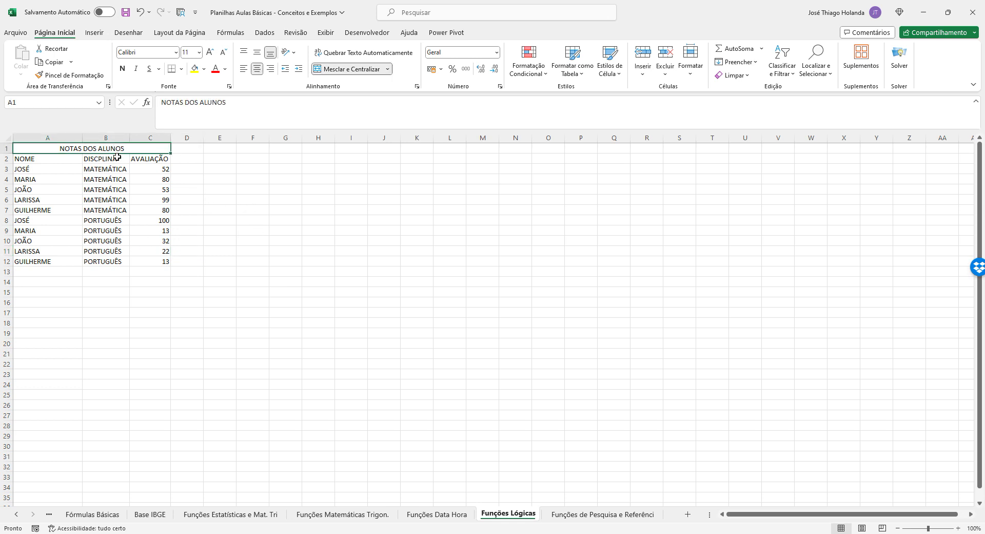
Autofit column A to the student names, then widen it somewhat for extra space
scroll(83, 165, "up", 1, "ctrl")
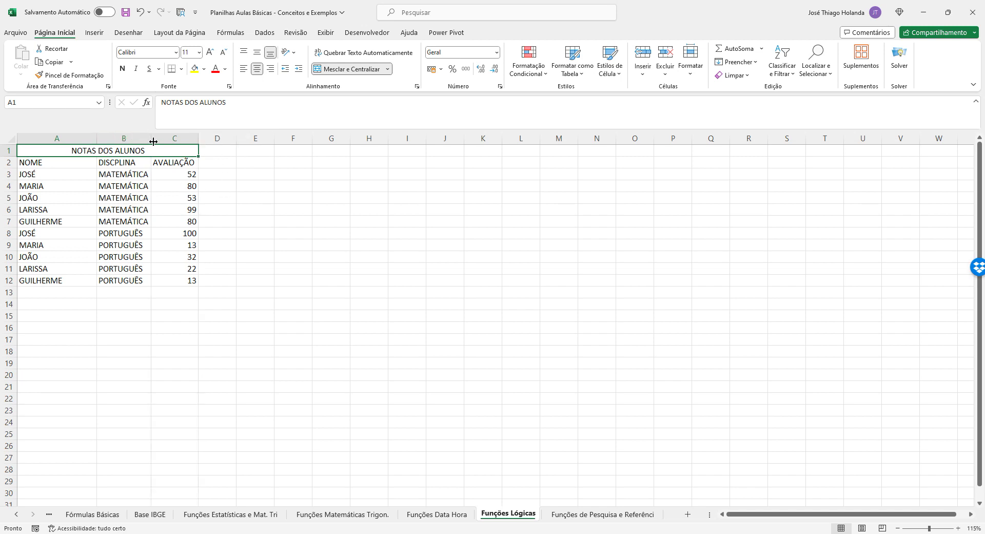
double_click(96, 139)
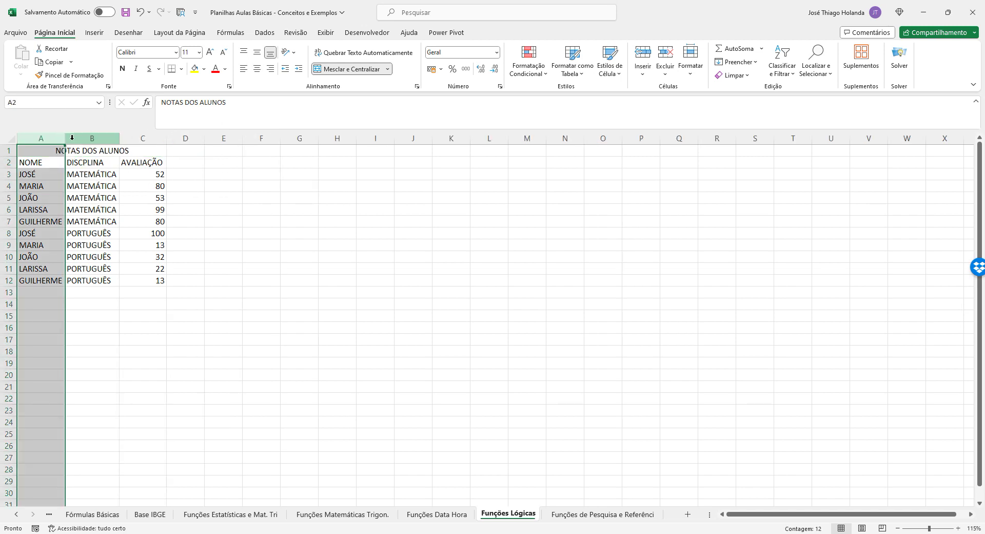
left_click_drag(63, 139, 86, 138)
left_click(126, 194)
Add the header SITUAÇÃO in D2 and autofit column D to it
left_click(205, 163)
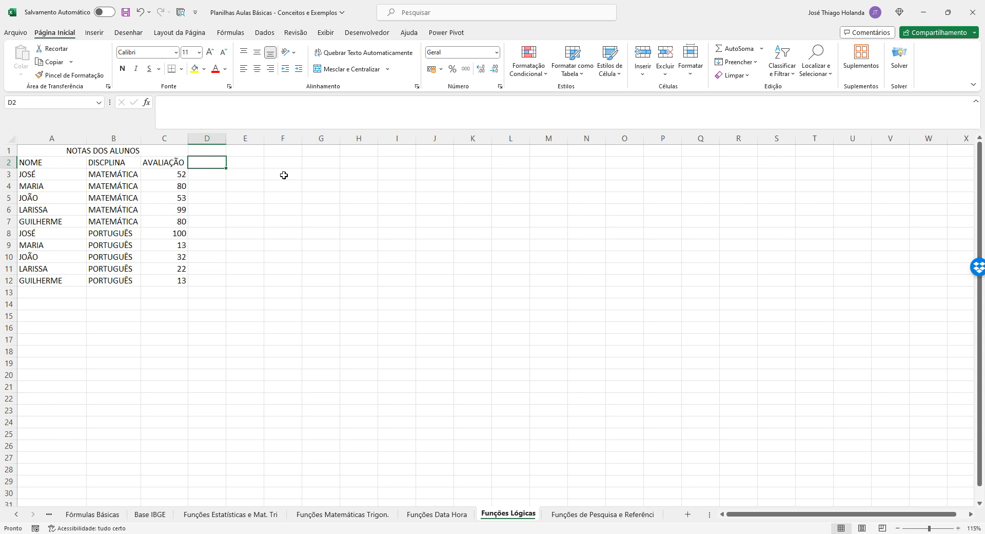
type("SI")
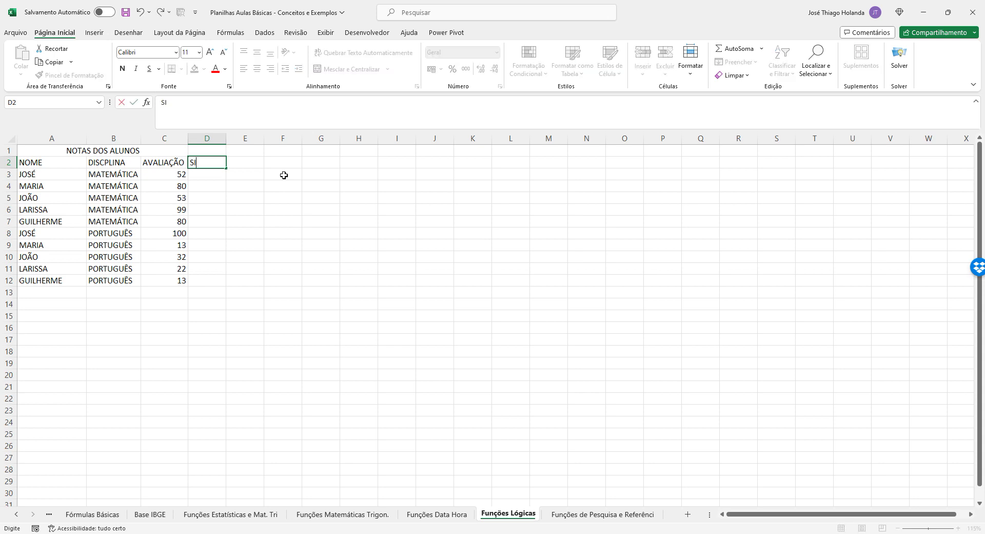
type("TUAÇÃO")
key("Return")
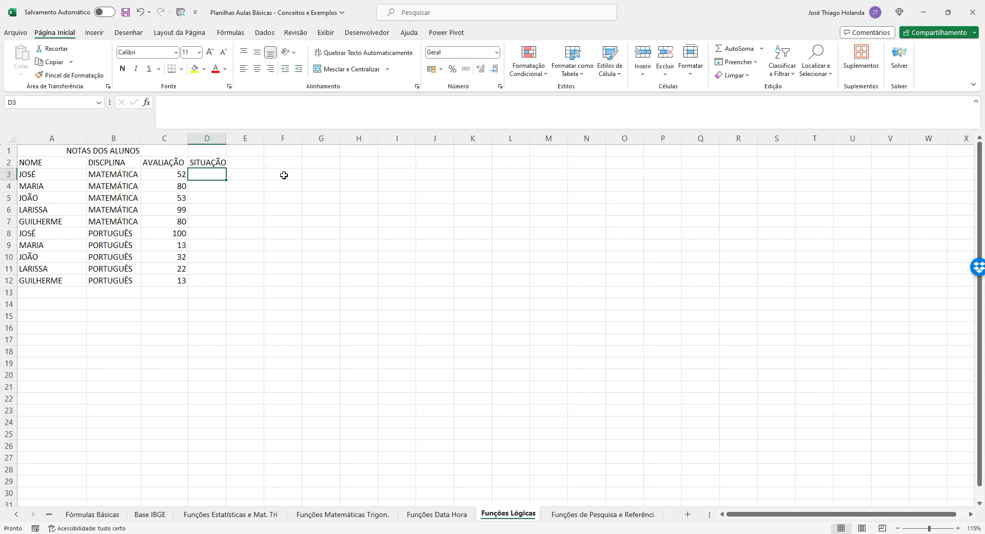
double_click(226, 138)
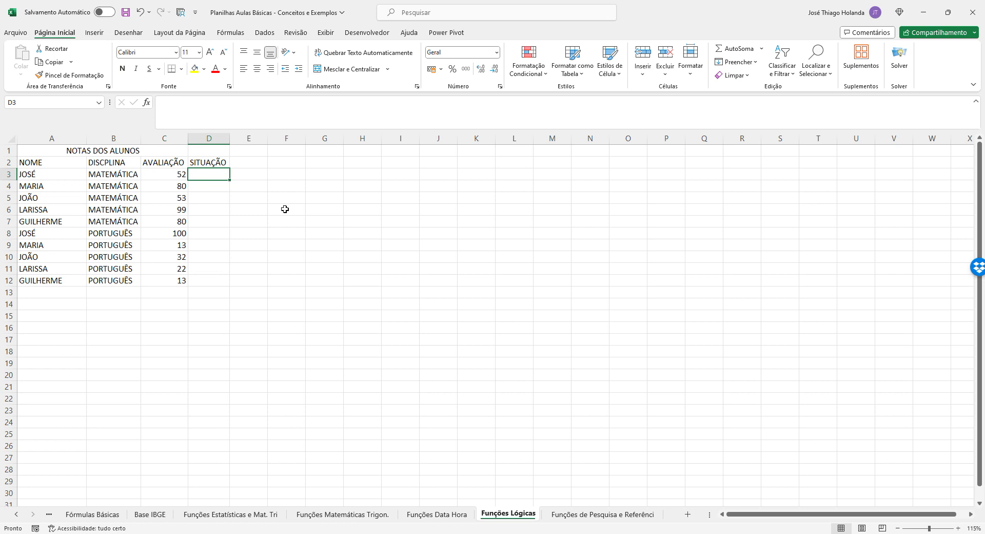
Start a SE formula in D3 that tests C3>=H1 and returns "APROVADO" when true
type("=")
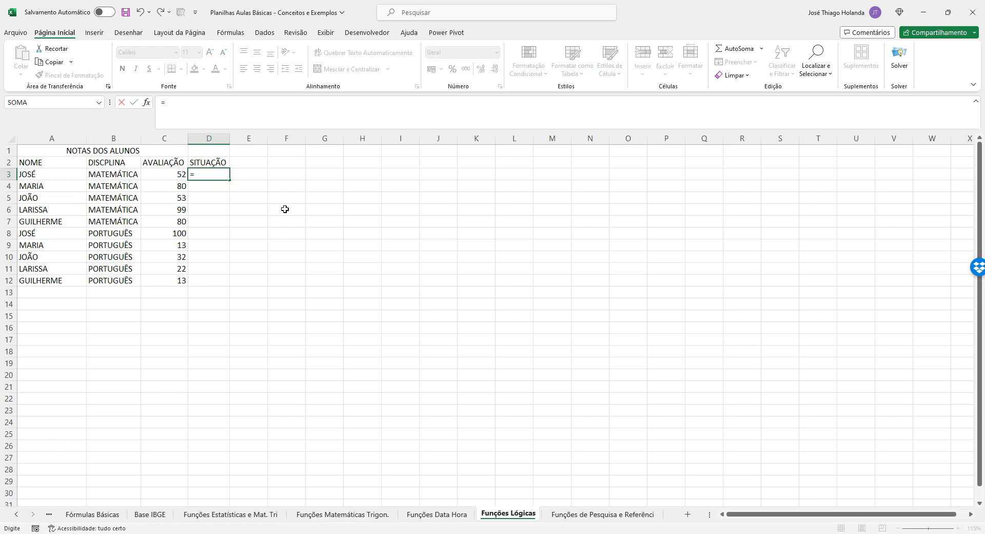
type("S")
key("BackSpace")
type("SE")
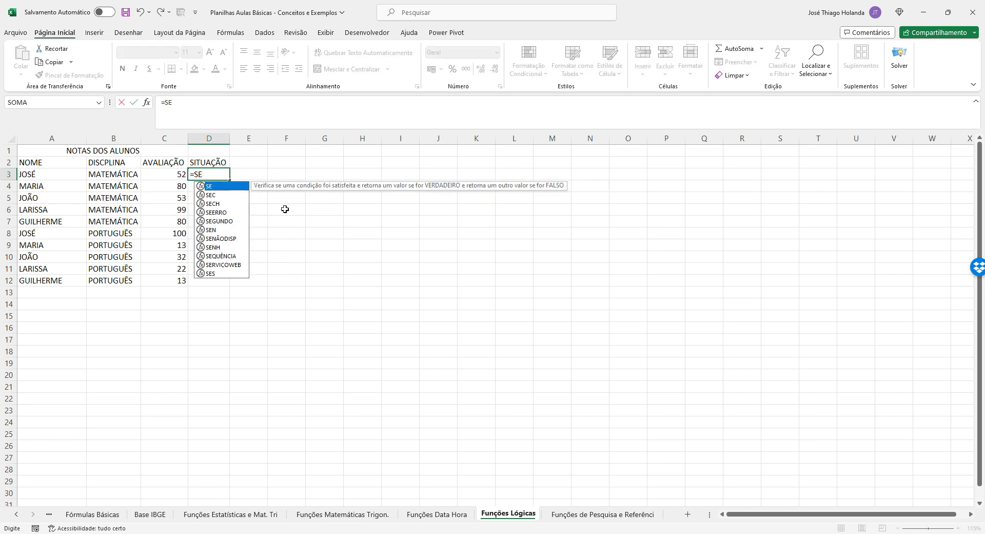
type("(")
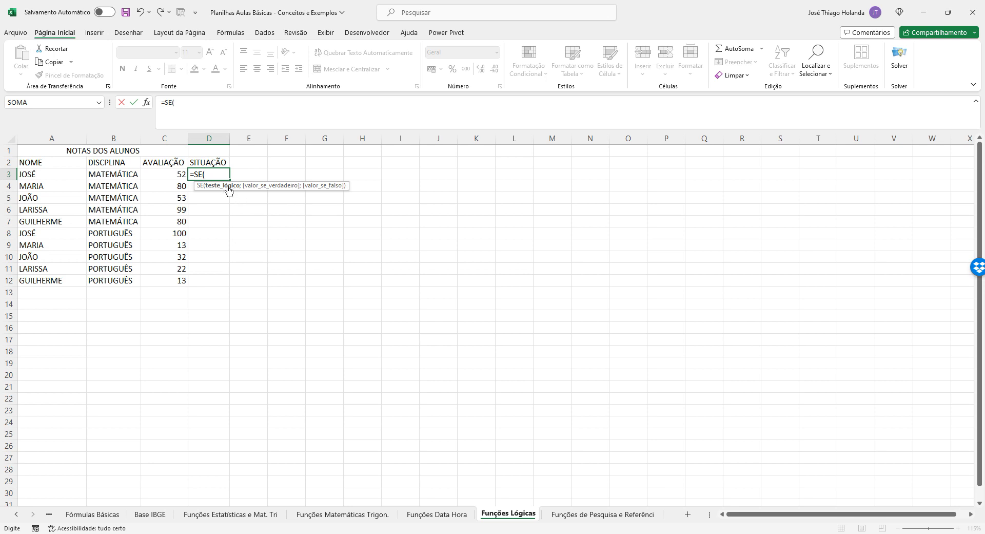
left_click(168, 173)
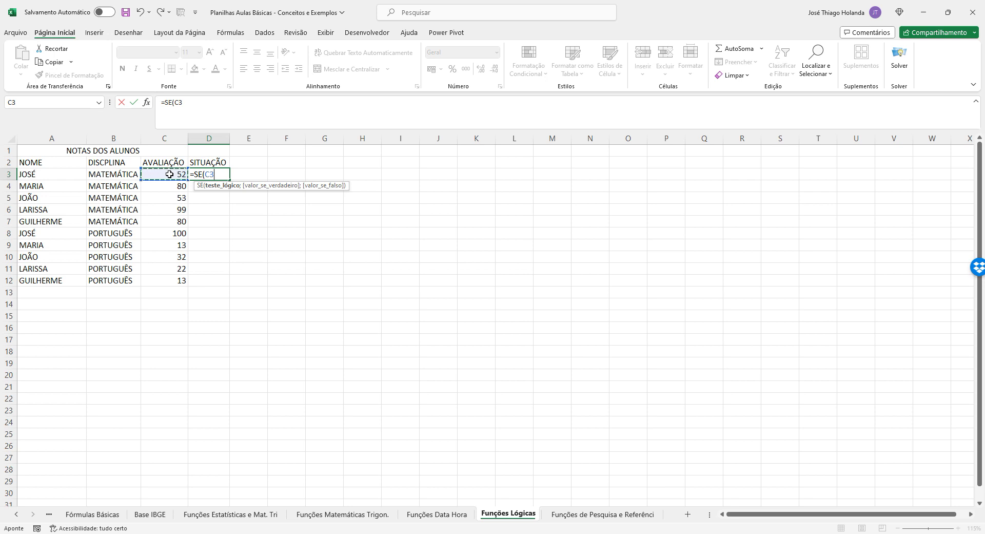
type(">=")
left_click(370, 149)
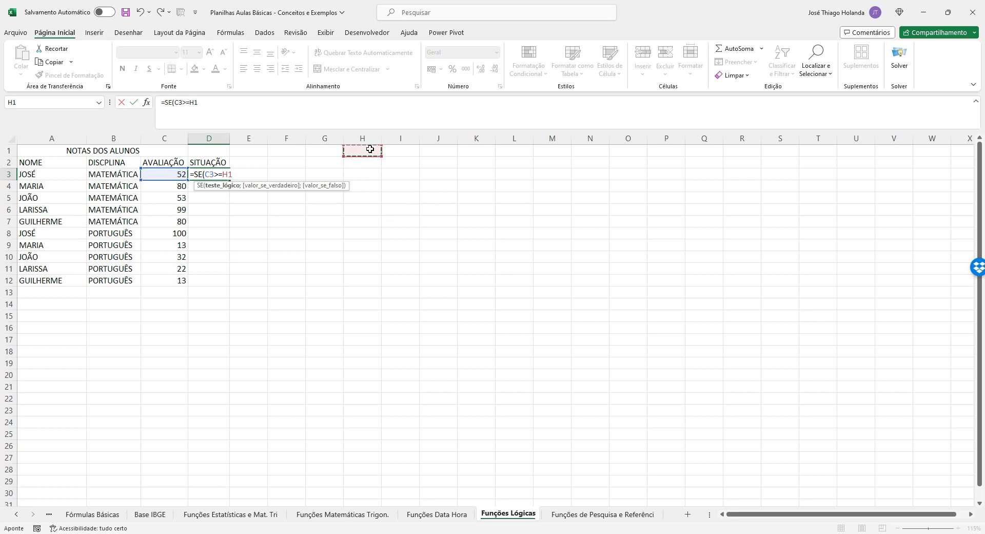
type(";")
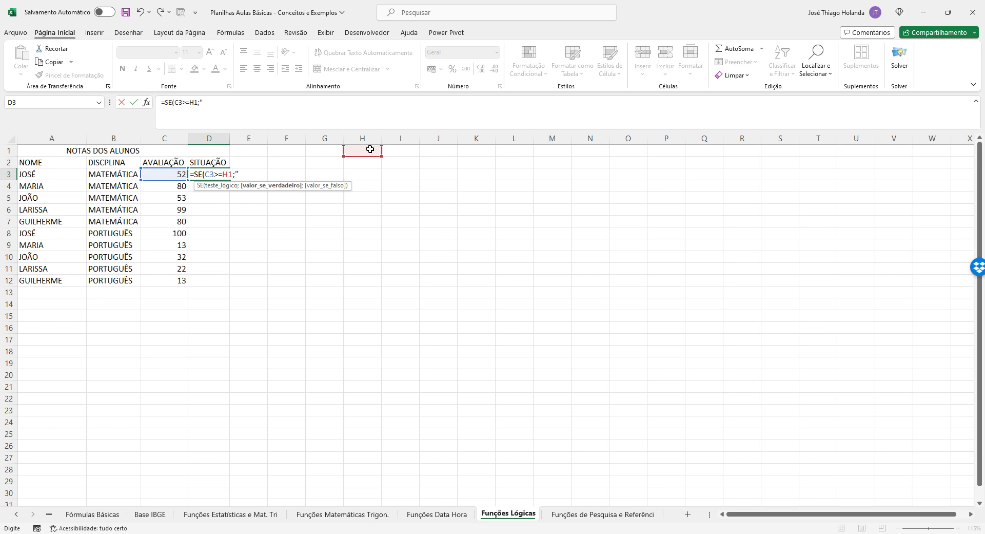
type("\"APROVADO\";\"")
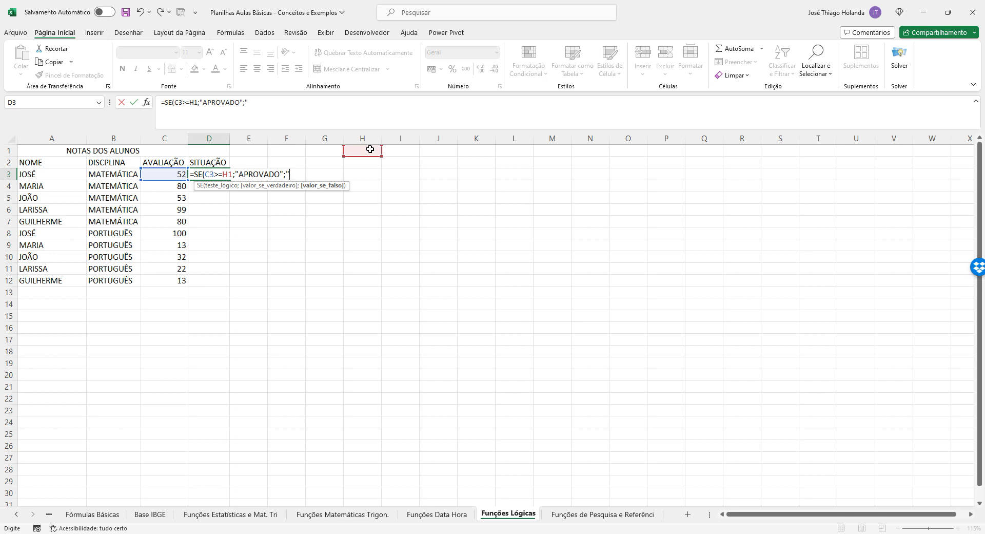
type("REPROVADO")
key("BackSpace")
key("BackSpace")
key("BackSpace")
key("BackSpace")
key("BackSpace")
key("BackSpace")
key("BackSpace")
key("BackSpace")
Complete the D3 formula with "EM RECUPERAÇÃO" as the false result, review its result arguments and commit it
type("EM RECU")
key("BackSpace")
type("UPERA")
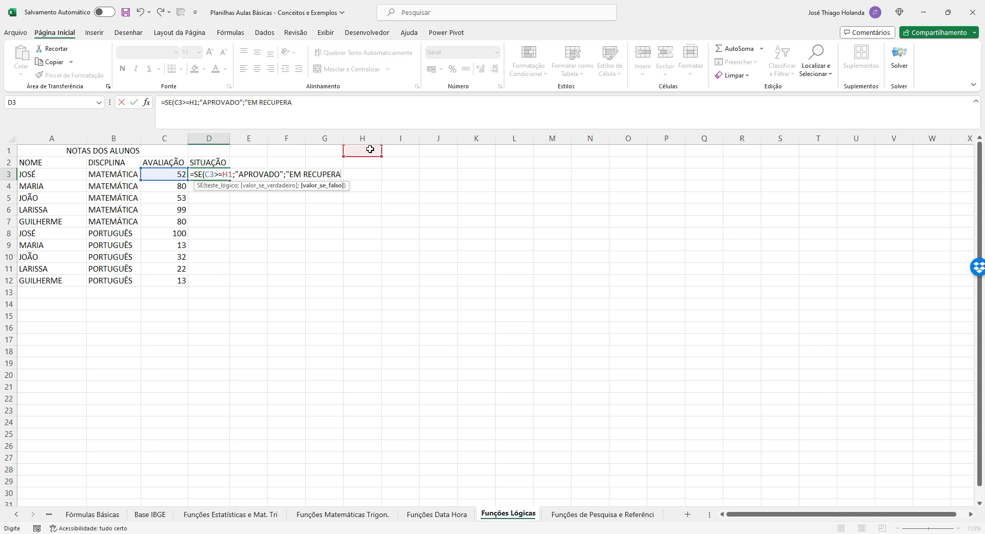
type("ÇÃO\")")
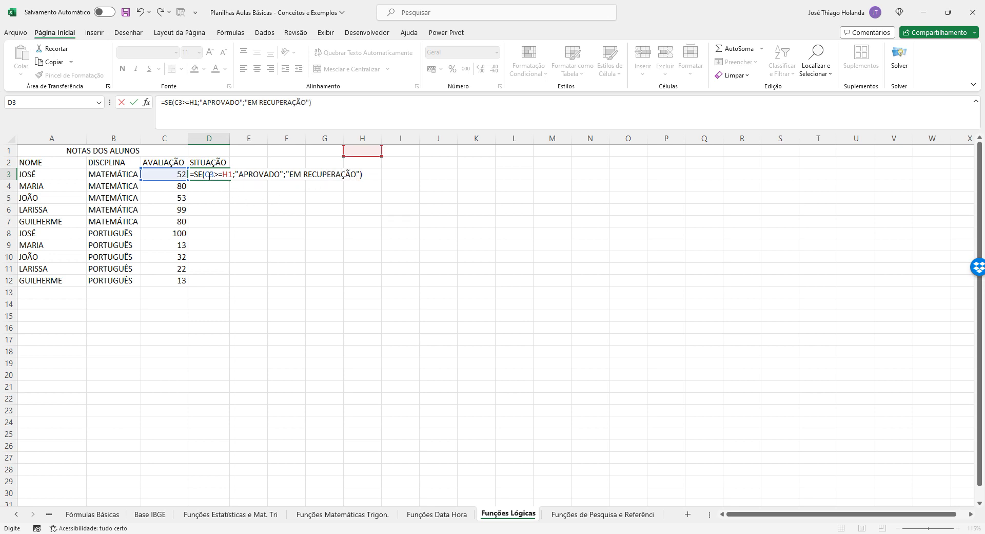
left_click_drag(205, 174, 283, 169)
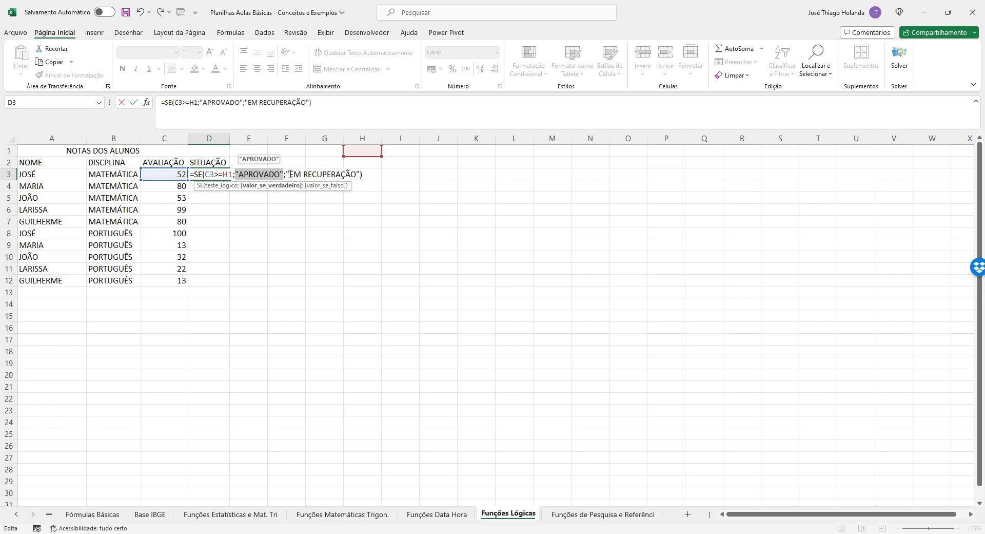
left_click_drag(286, 174, 361, 178)
key("Return")
left_click(257, 186)
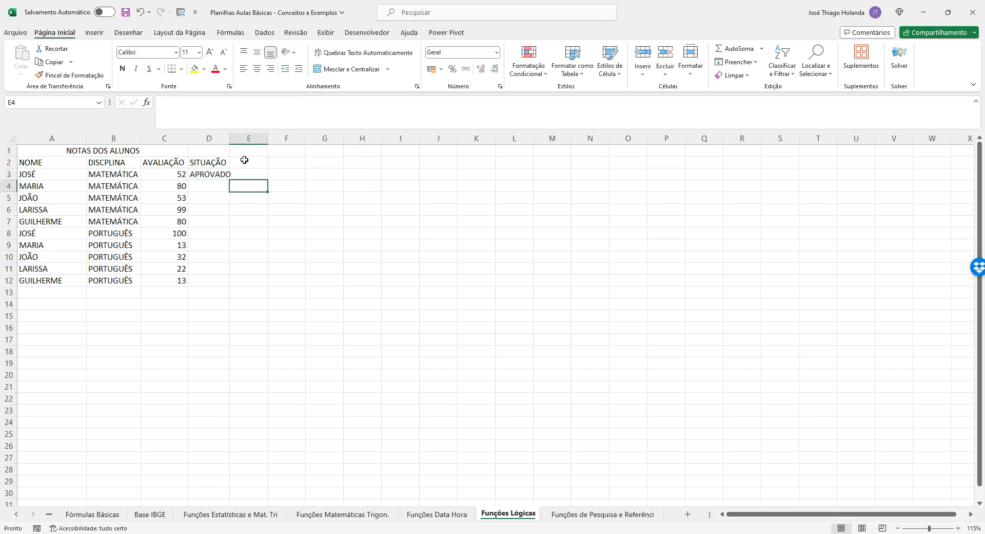
Enter 70 in H1 as the passing grade and widen column D to fit the D3 result text
left_click_drag(231, 142, 237, 142)
left_click(353, 150)
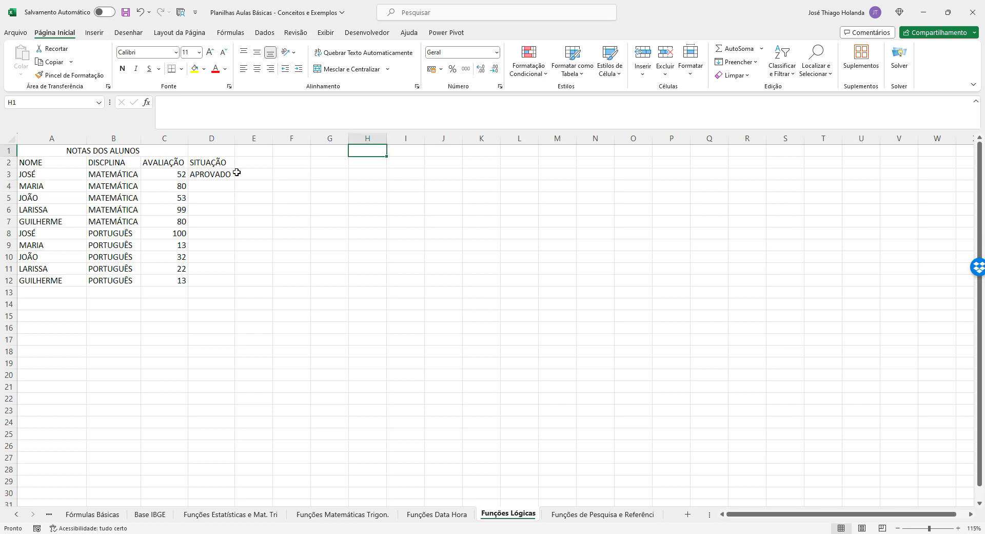
left_click(220, 174)
left_click(375, 150)
type("70")
key("Return")
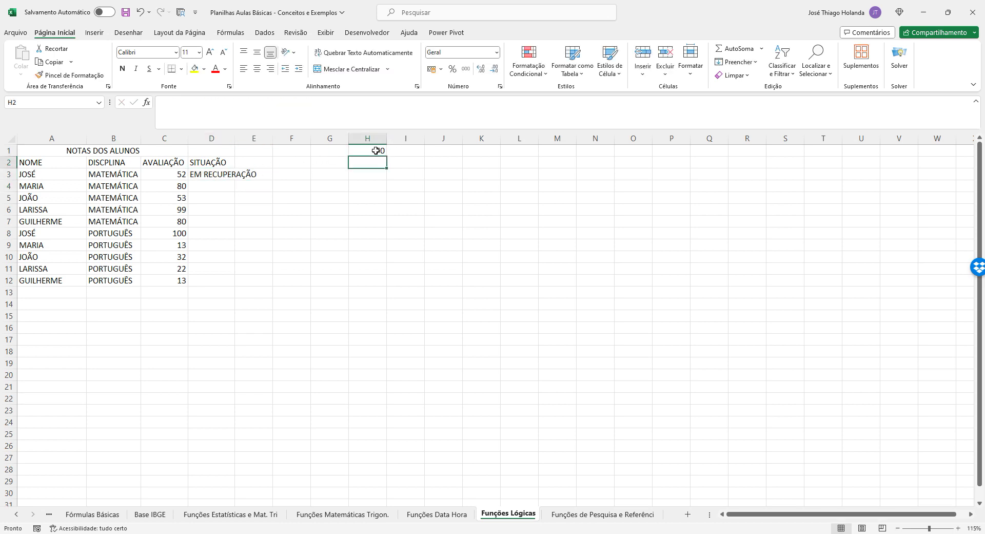
left_click_drag(235, 137, 259, 137)
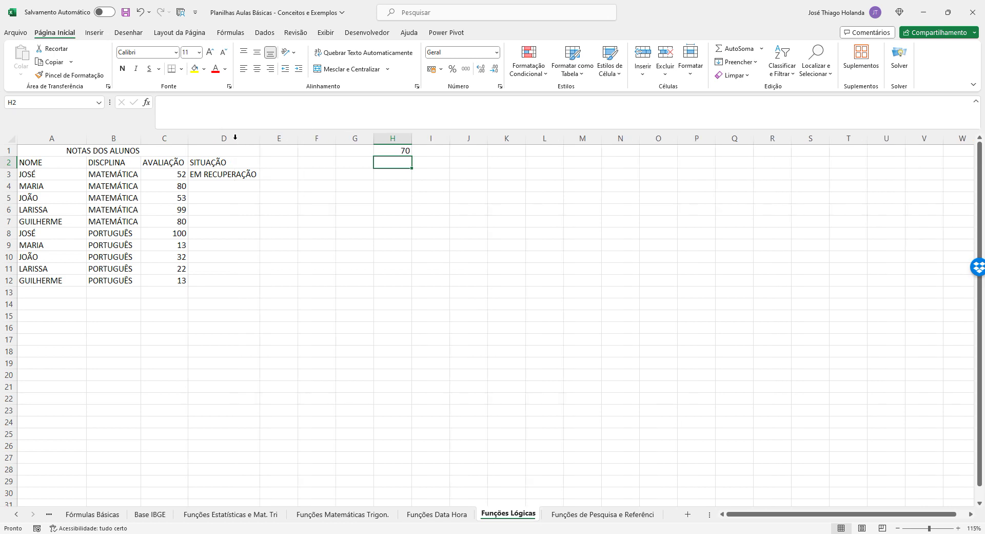
Make the H1 reference in the D3 SE formula absolute and fill the formula down to D12
left_click(246, 175)
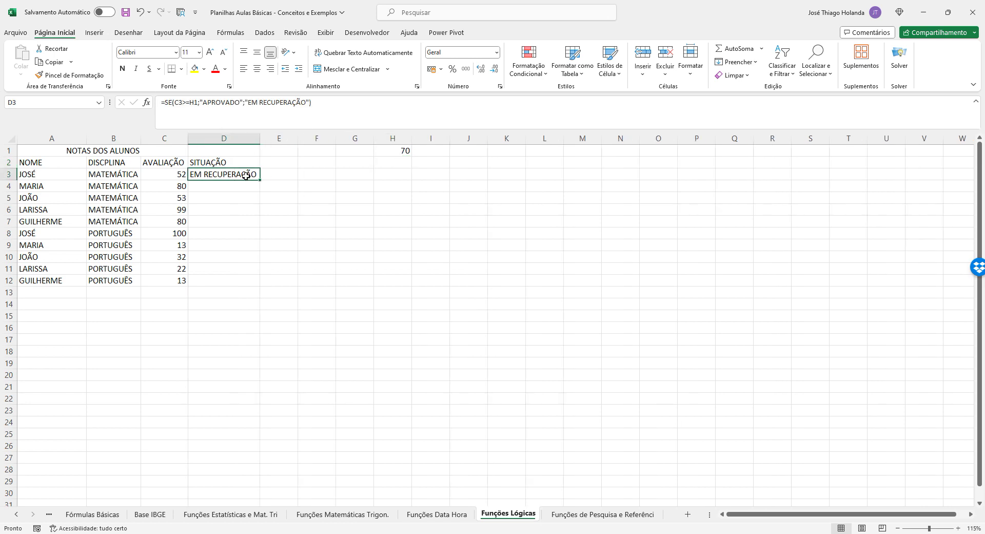
left_click(195, 103)
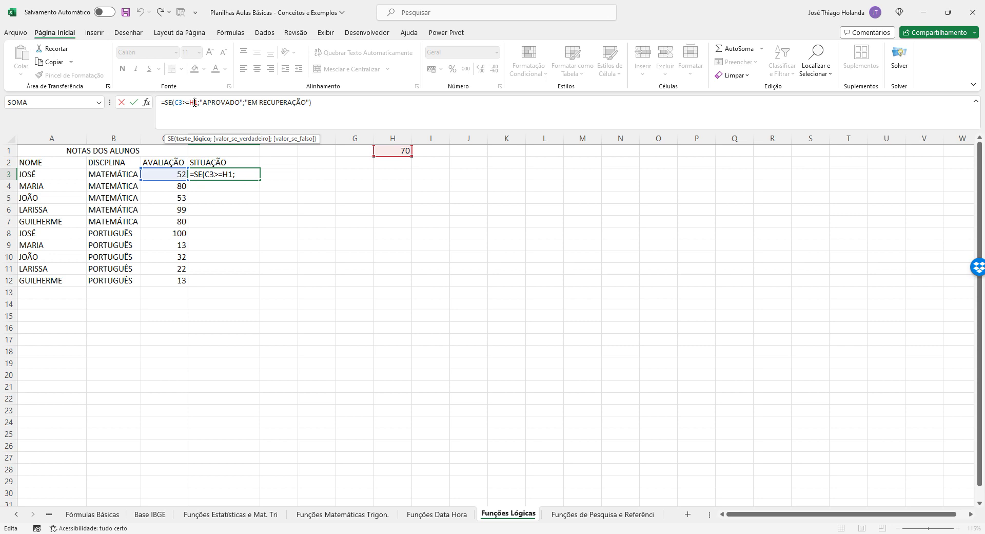
key("F4")
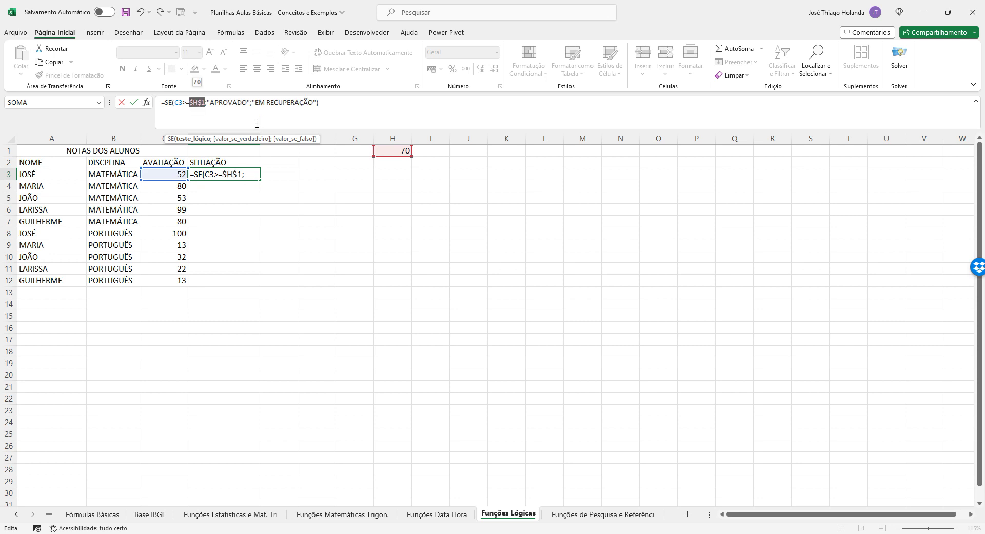
key("Return")
left_click(250, 176)
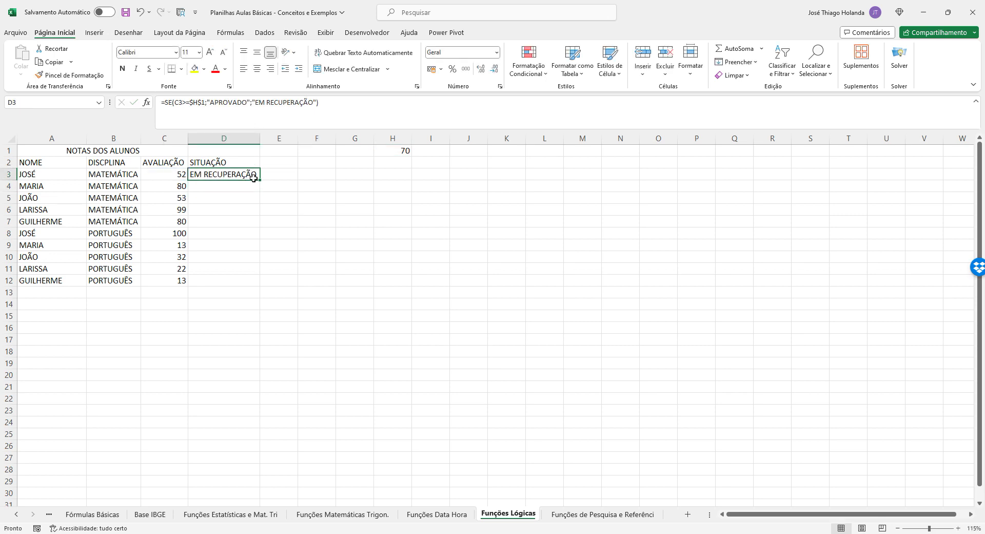
left_click_drag(261, 178, 266, 283)
left_click(304, 239)
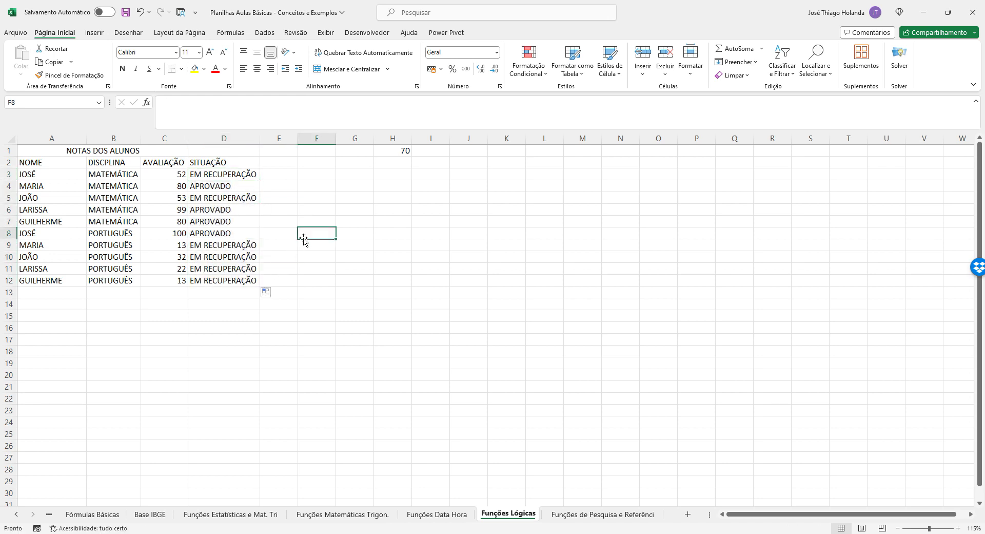
Check the copied SE formulas in column D from row 3 down to row 12
left_click(203, 175)
left_click(206, 186)
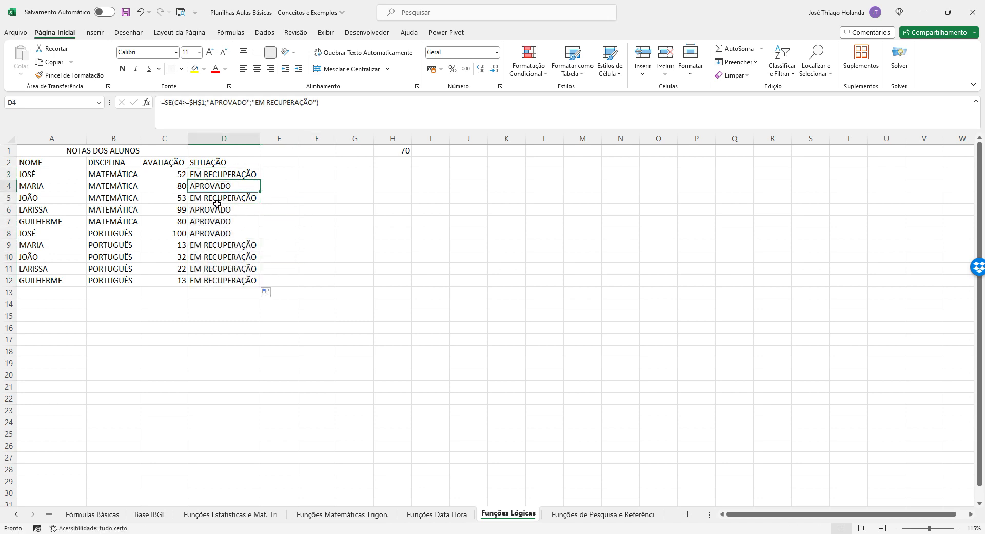
left_click(217, 207)
left_click(220, 221)
left_click(223, 233)
left_click(226, 245)
left_click(228, 256)
left_click(231, 268)
left_click(233, 280)
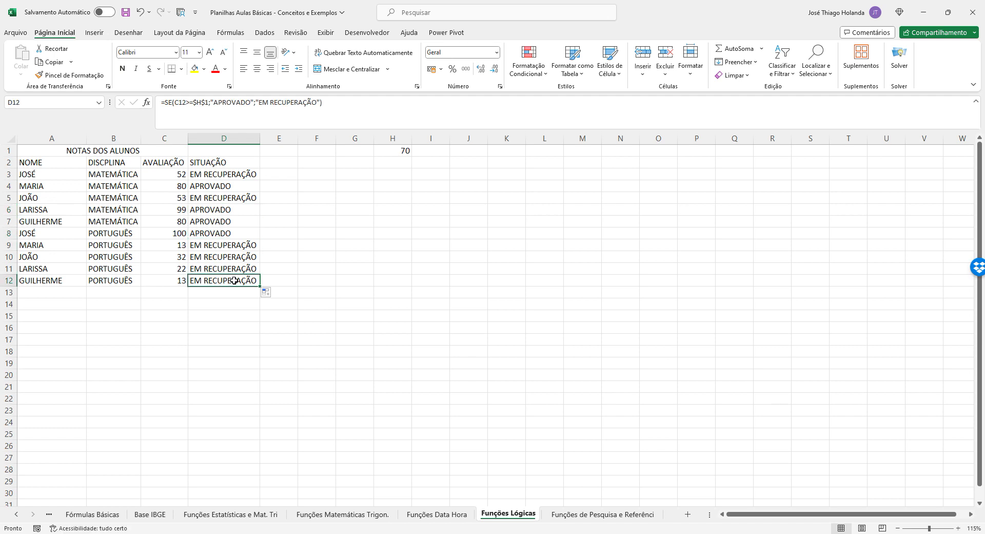
Label the passing grade with "MÉDIA PARA APROVAÇÃO" in G1 and autofit column G to the text
left_click(396, 151)
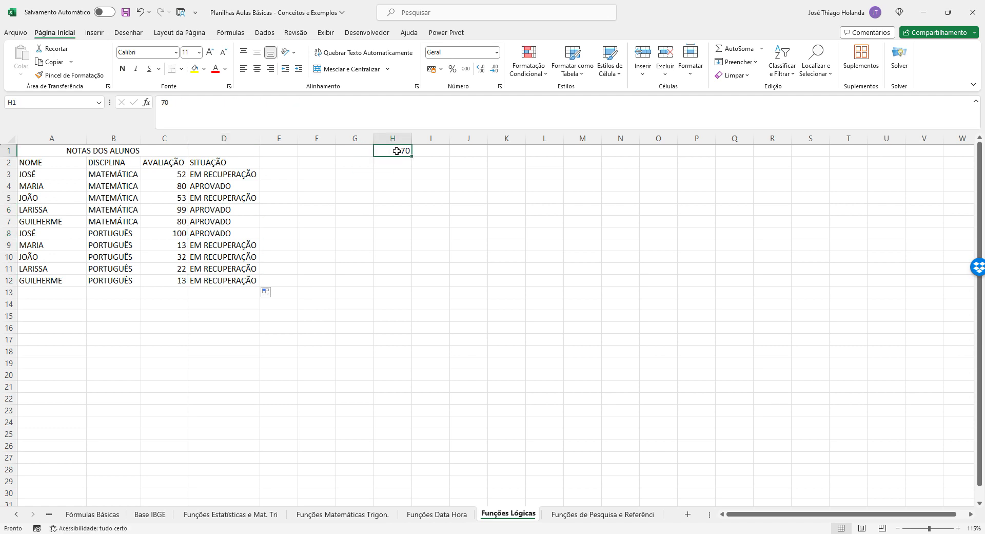
left_click(348, 153)
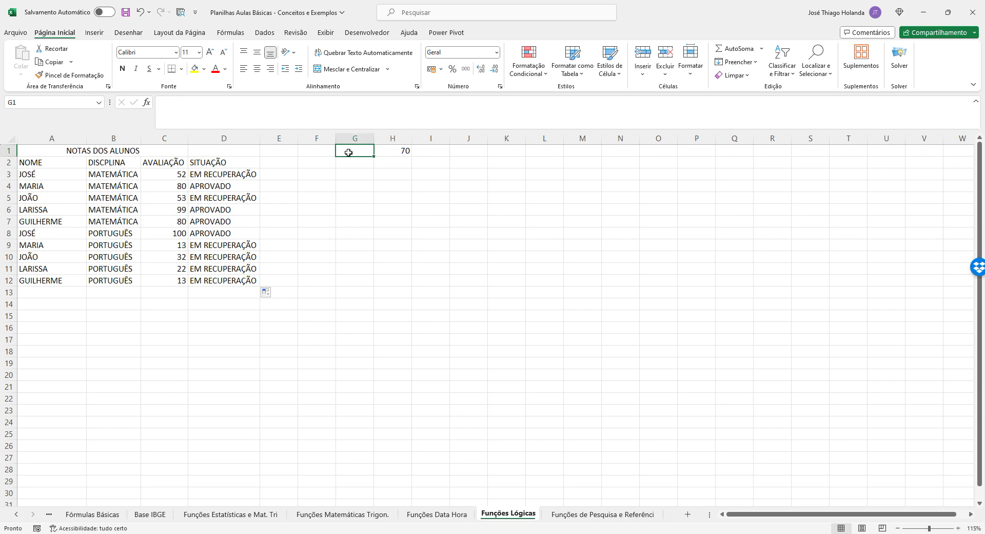
type("MÉDIA PARA")
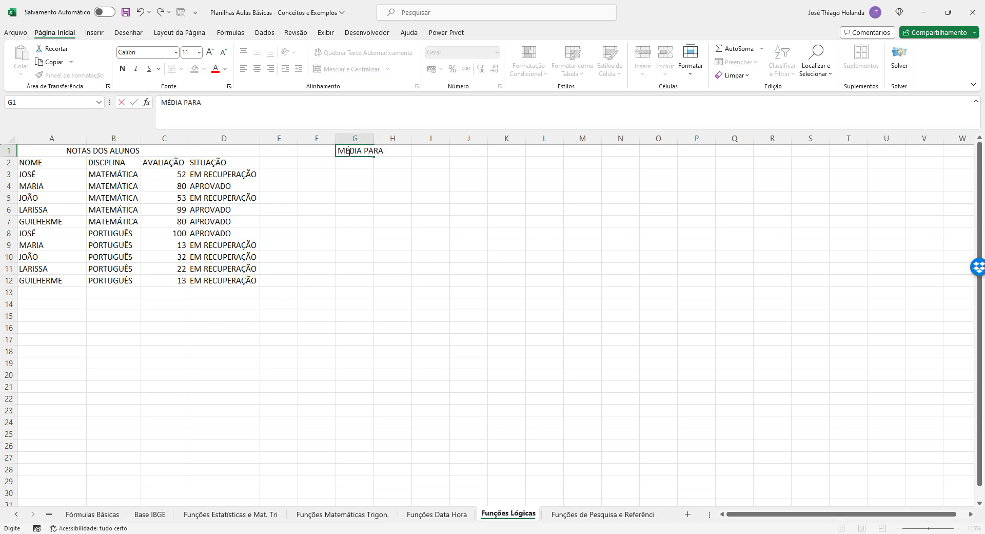
type(" APROVAÇÃO")
key("Return")
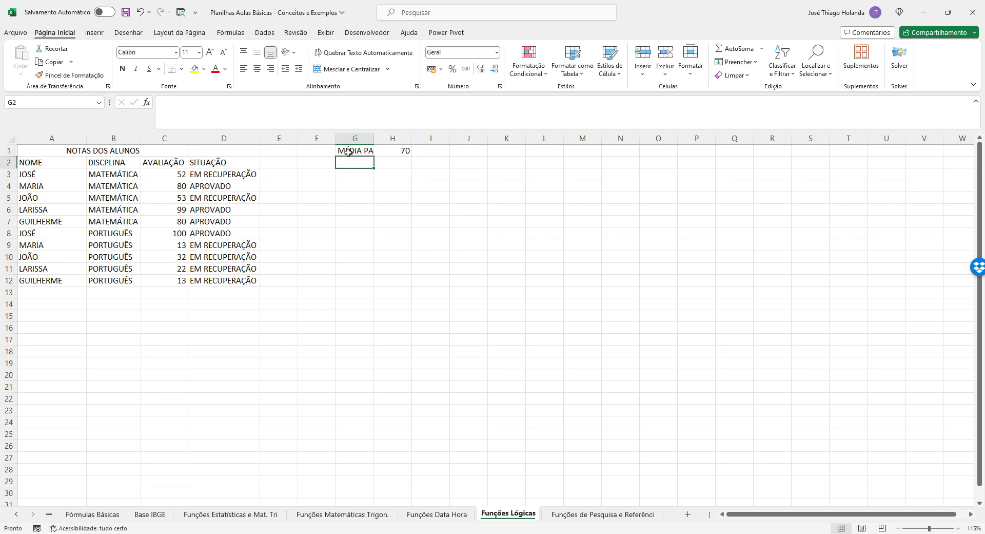
double_click(374, 139)
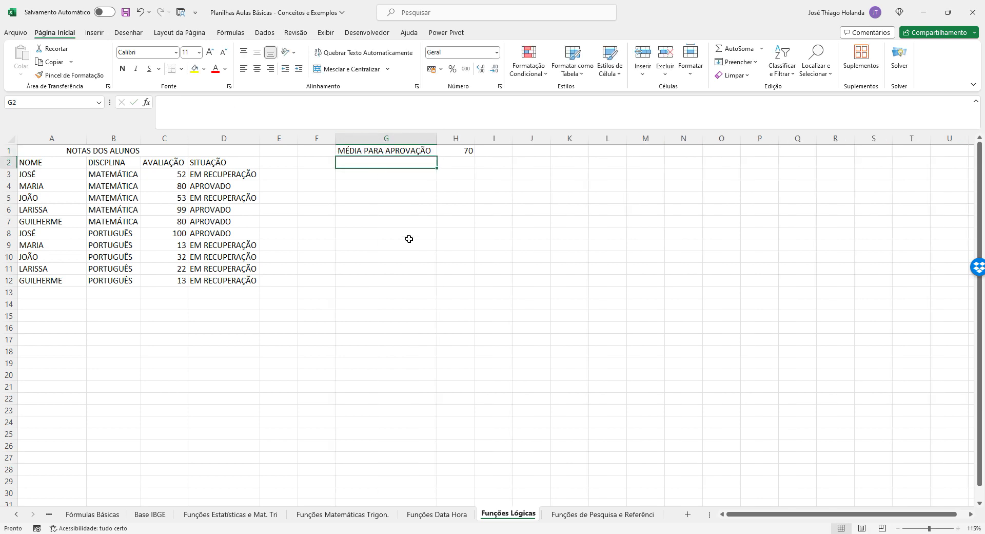
left_click(409, 237)
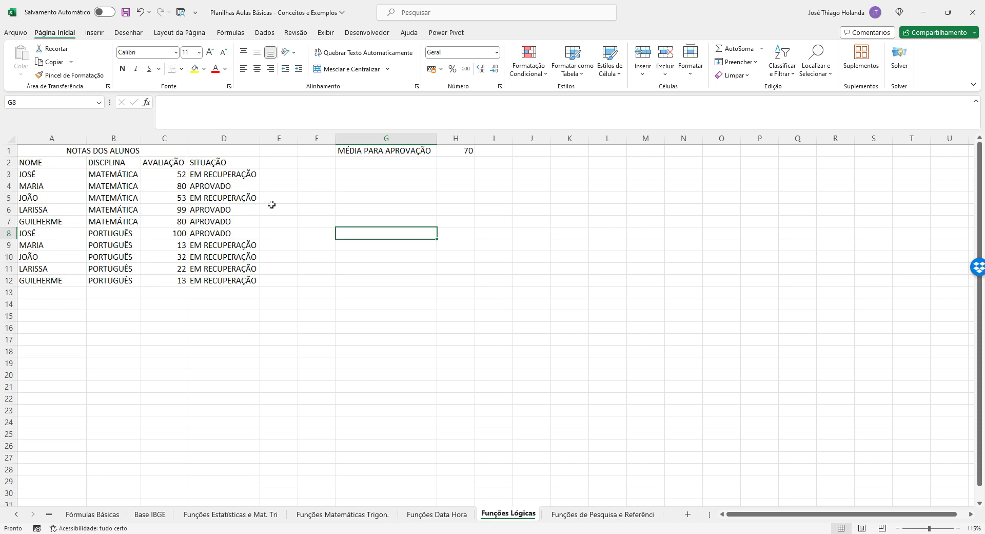
Review the SE formulas under SITUAÇÃO against the approval average in G1:H1
left_click(325, 185)
left_click(293, 222)
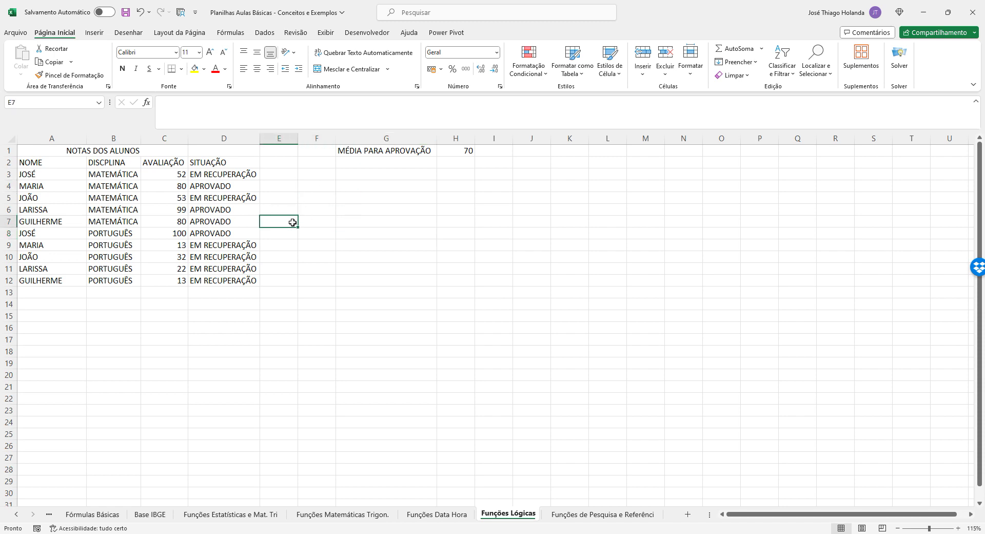
left_click(245, 182)
left_click(211, 162)
left_click(220, 181)
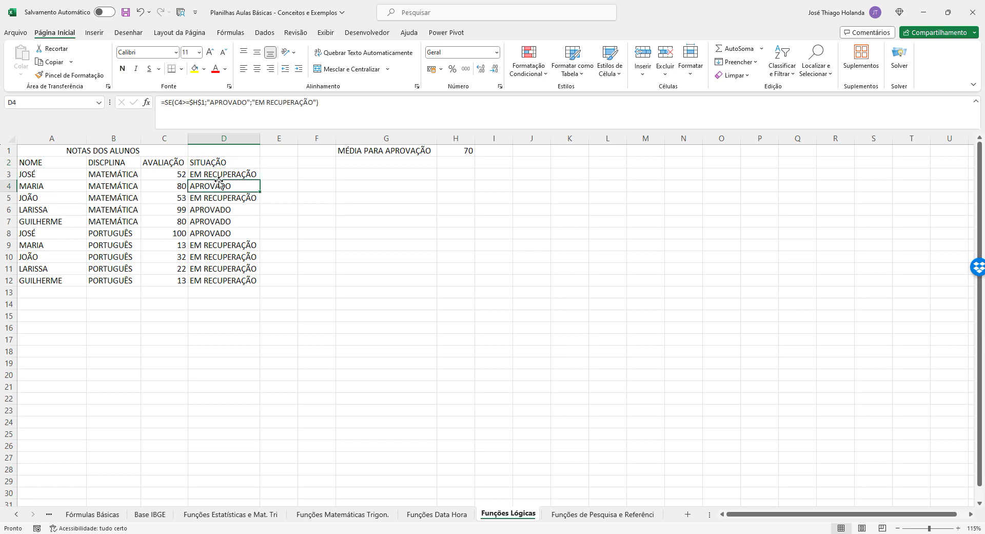
left_click(219, 174)
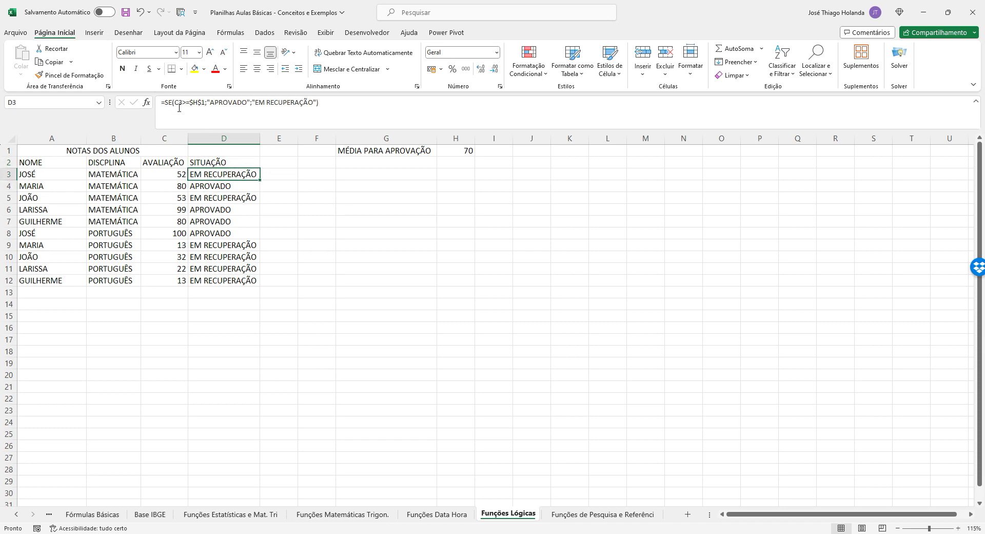
left_click(270, 163)
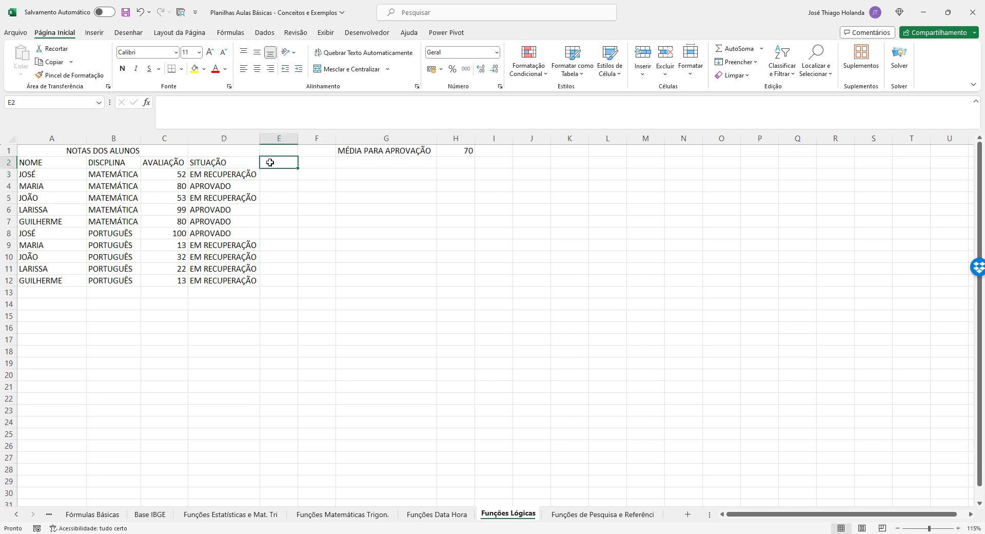
left_click(225, 164)
left_click(222, 174)
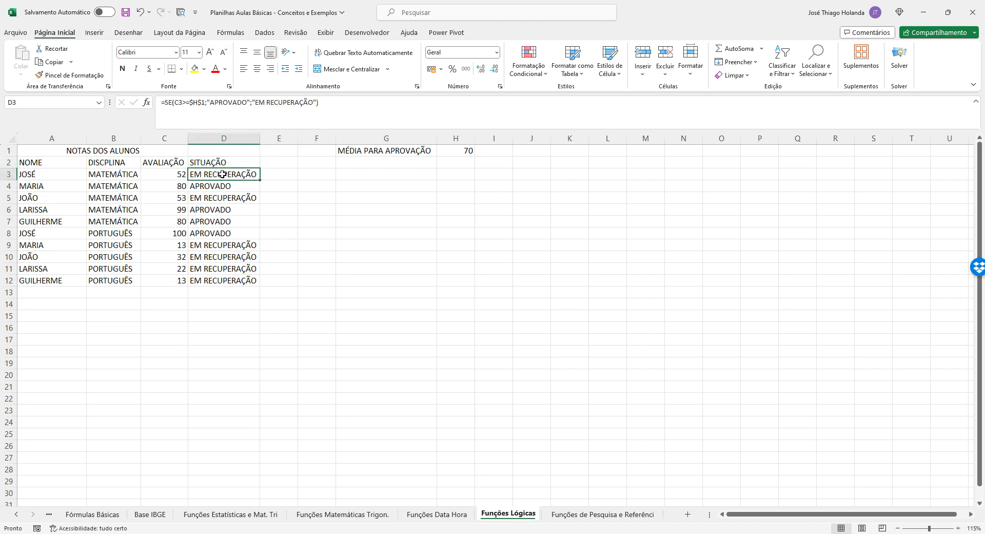
left_click(416, 163)
left_click(417, 150)
left_click(447, 152)
left_click(402, 151)
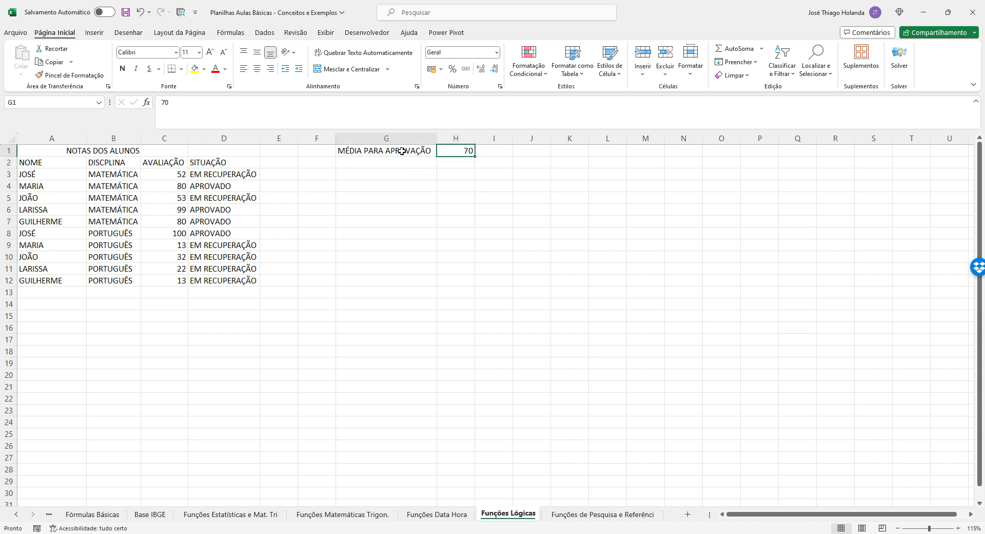
Add the label "MÉDIA PARA RECUPERAÇÃO" in G2 and widen column G slightly to fit it
left_click(392, 164)
type("MÉDIA")
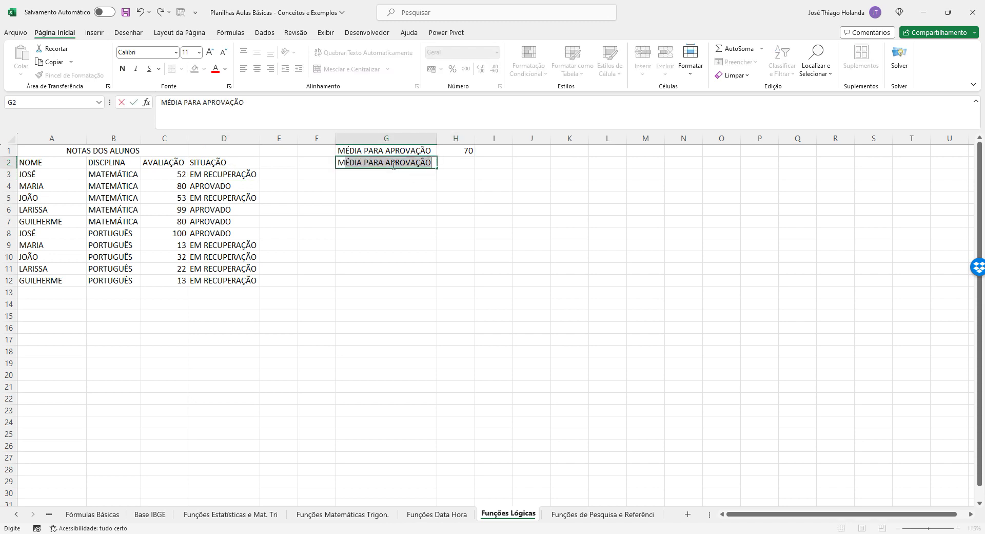
key("BackSpace")
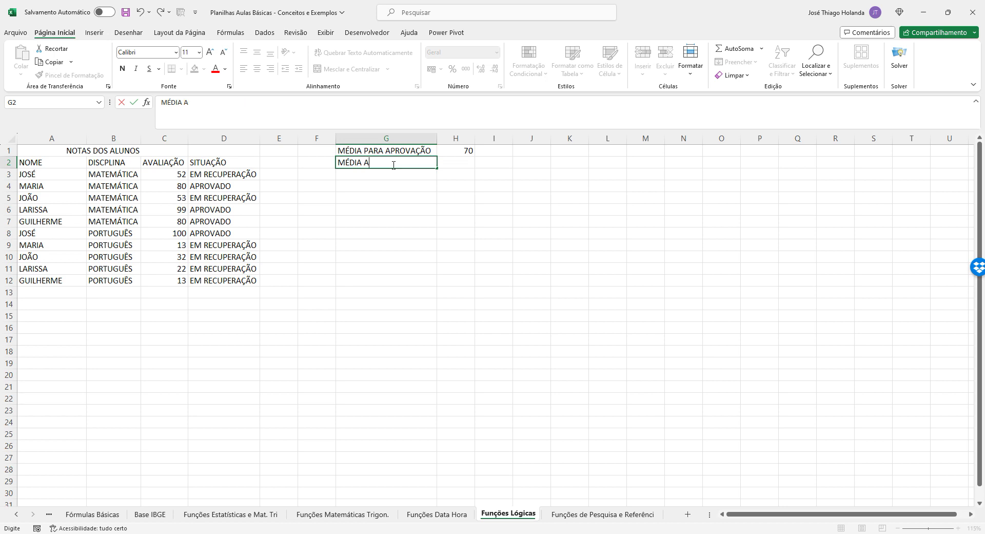
type("PARA RE")
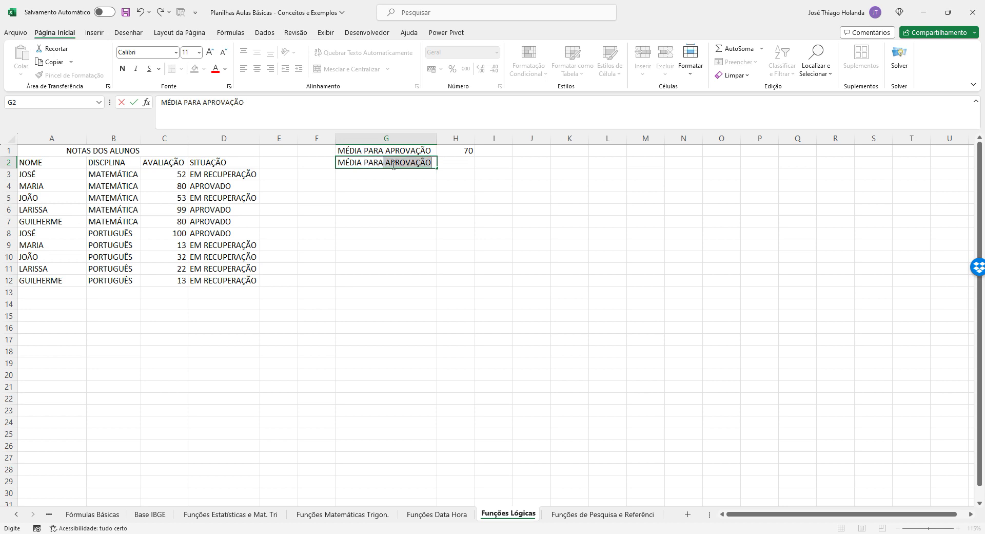
type("CUPERA")
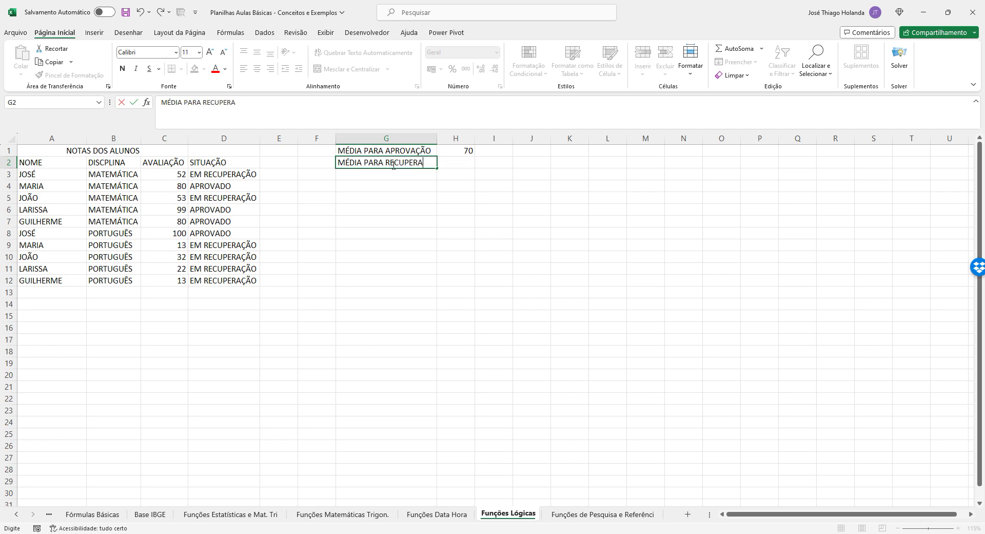
type("ÇÃO")
key("Return")
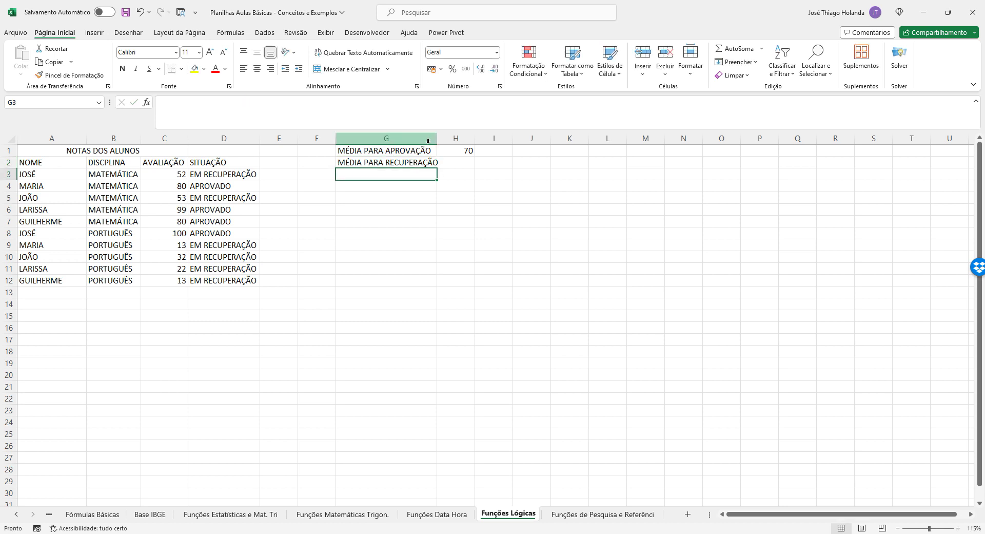
left_click_drag(437, 138, 444, 138)
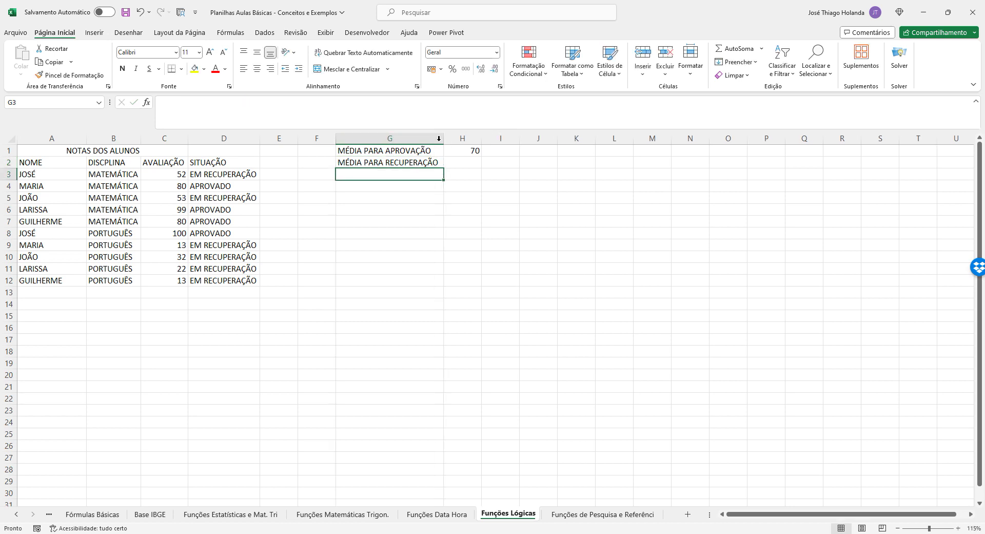
Enter 40 in H2 as the recovery average and review the wording of its label in G2
left_click(459, 163)
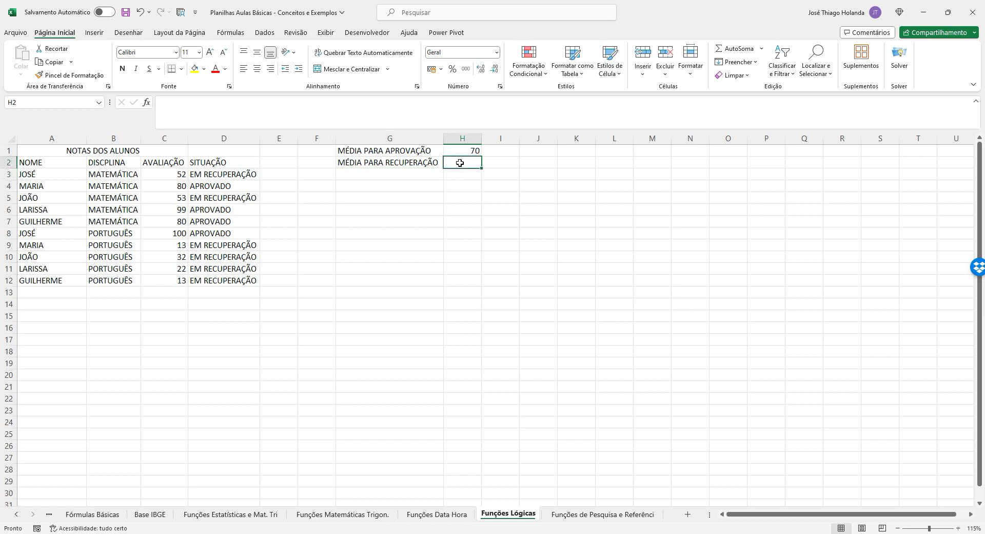
type("40")
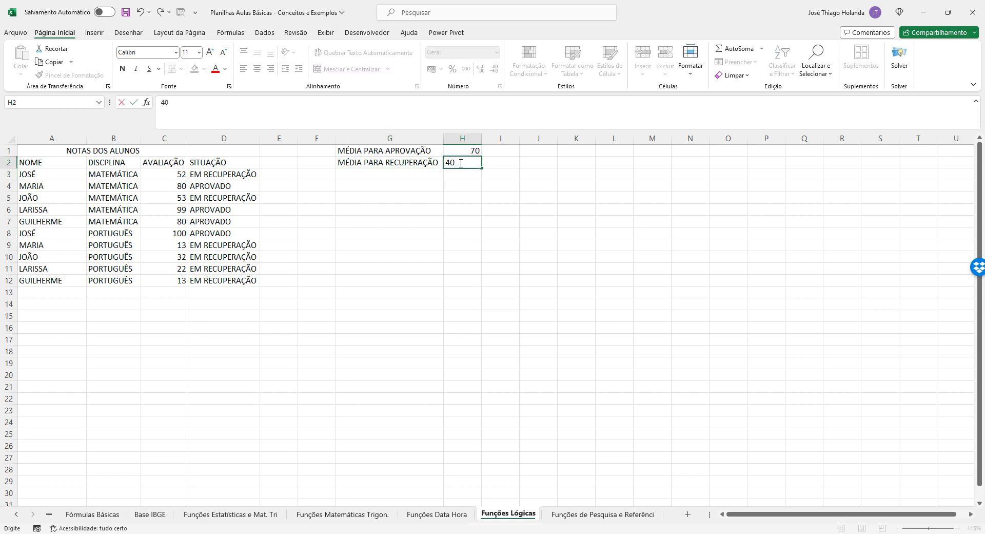
key("Return")
key("Left")
key("Up")
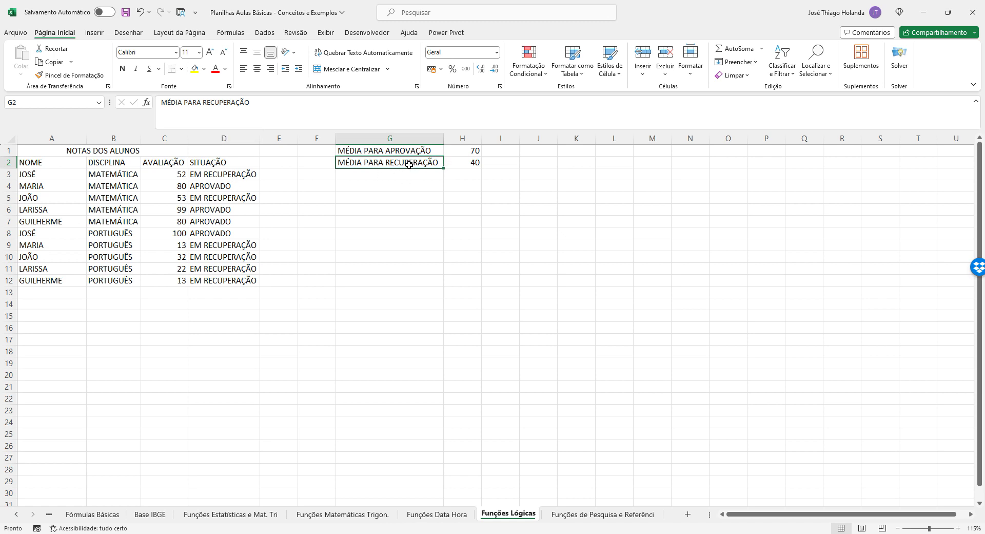
double_click(242, 103)
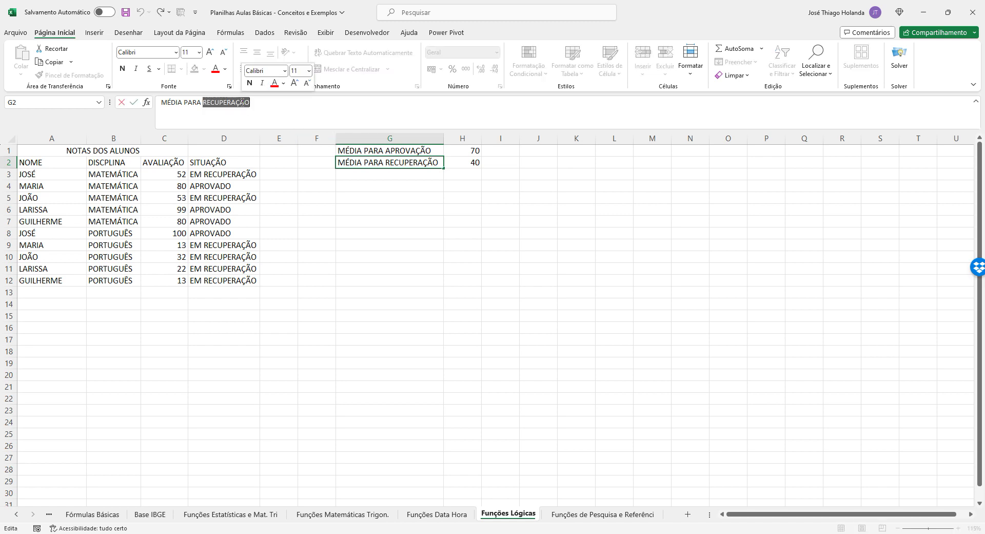
key("Return")
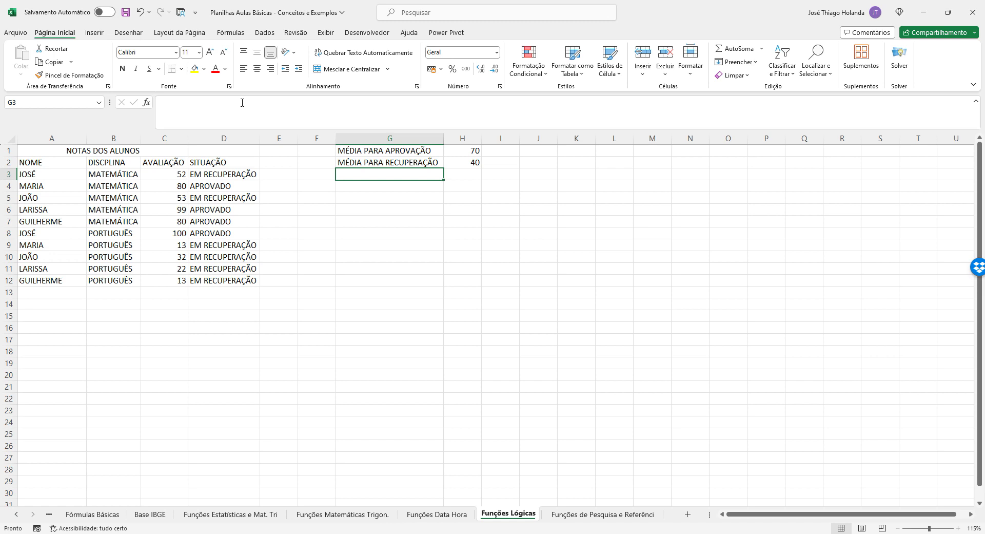
Add the header "SITUAÇÃO FINAL" in E2 and autofit column E to it
key("Up")
key("Left")
key("Left")
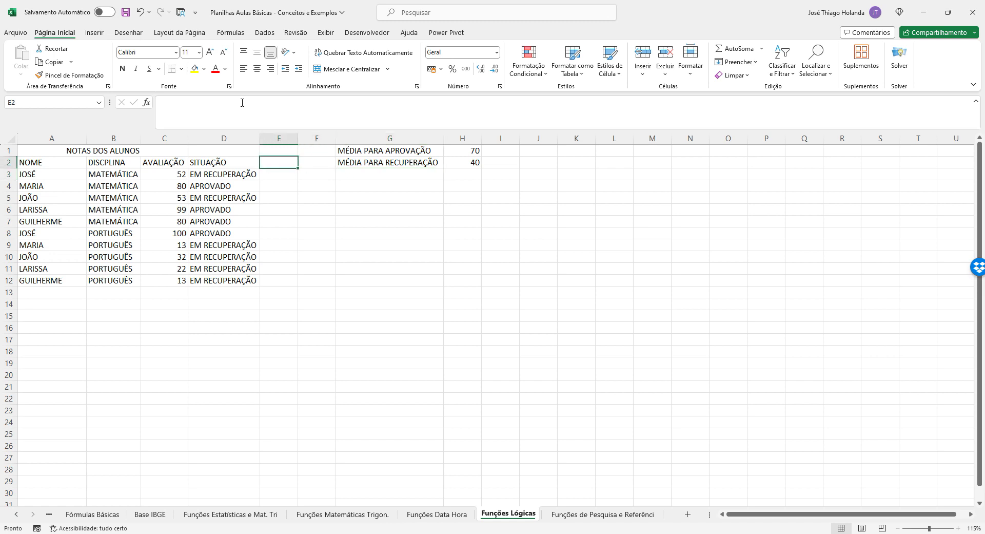
type("SITUAÇÃO")
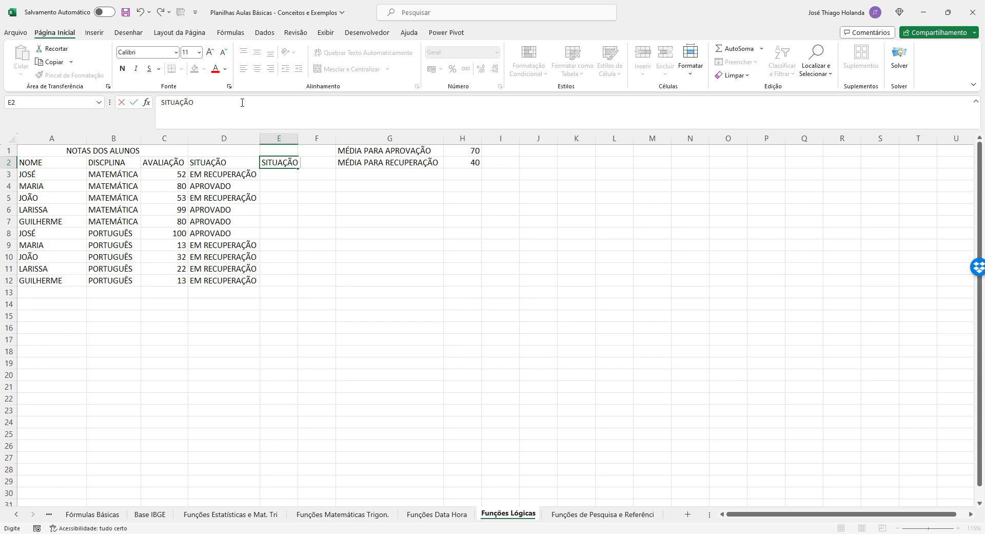
type("FINAL")
key("Return")
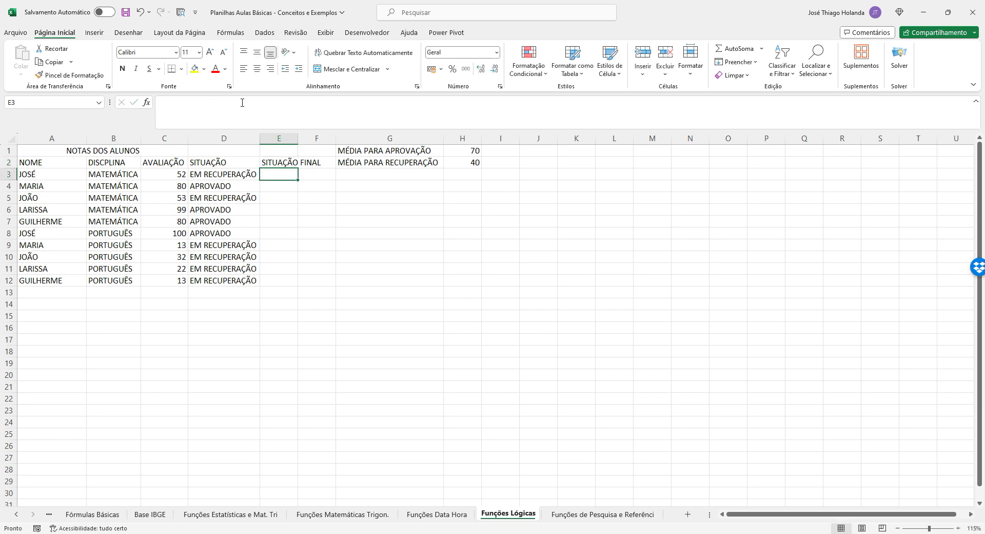
double_click(298, 138)
Copy the SE formula text from D3 into E3 with its references unchanged, and autofit column E to the result
left_click(231, 175)
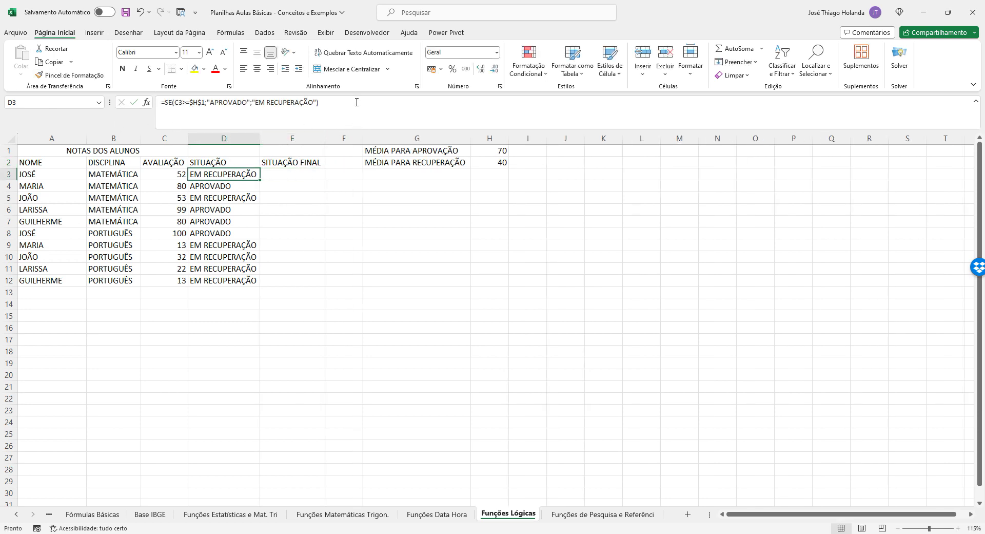
left_click_drag(356, 103, 52, 100)
key("ctrl+c")
key("Tab")
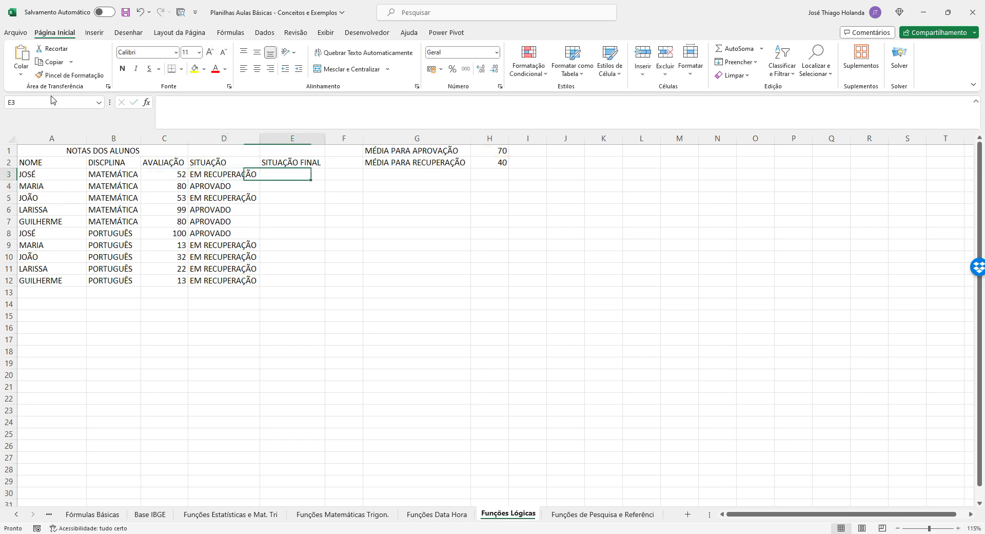
left_click(171, 111)
key("ctrl+v")
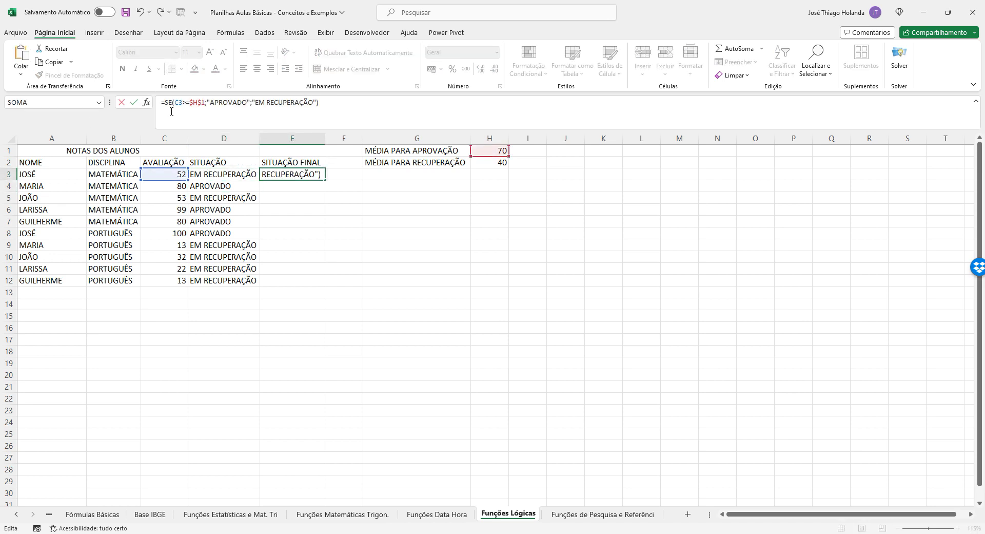
key("Return")
key("Up")
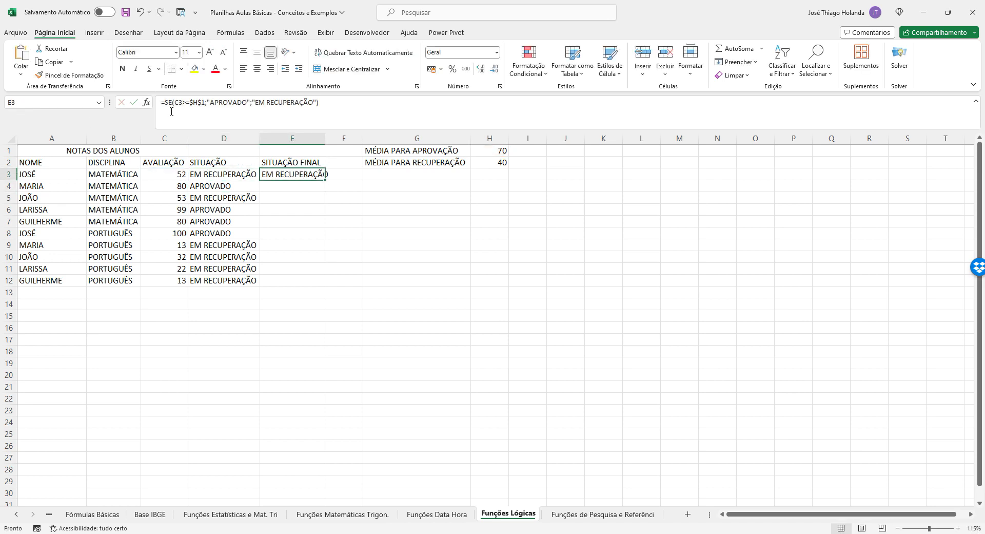
double_click(325, 138)
Go over the arguments of the SE formula in E3 and remove "EM RECUPERAÇÃO" from its value-if-false argument
left_click(181, 102)
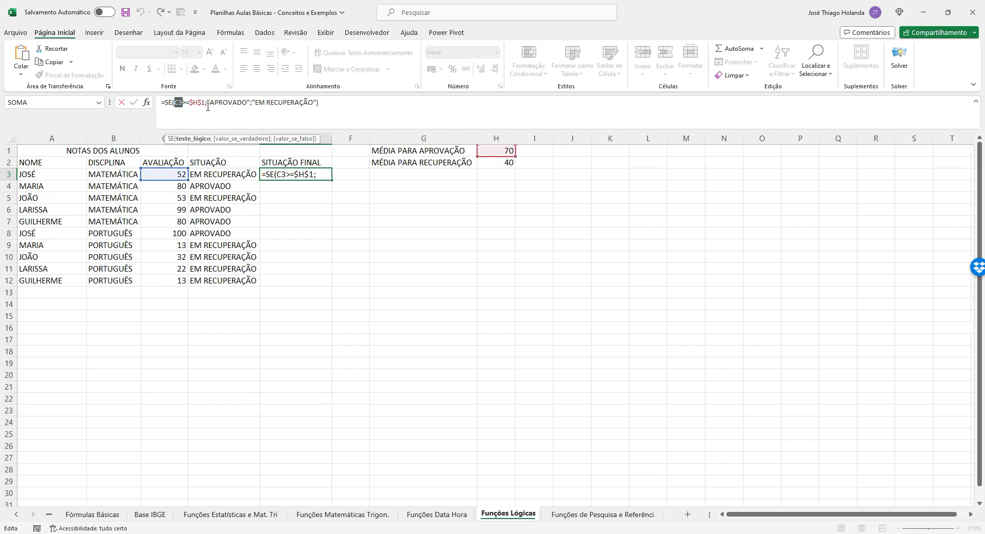
double_click(200, 102)
double_click(228, 102)
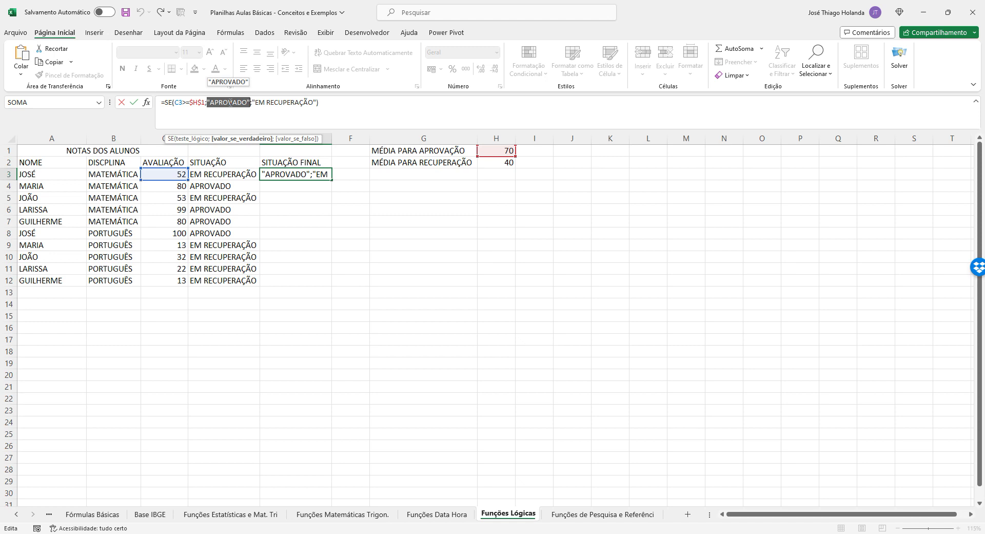
left_click_drag(252, 103, 293, 106)
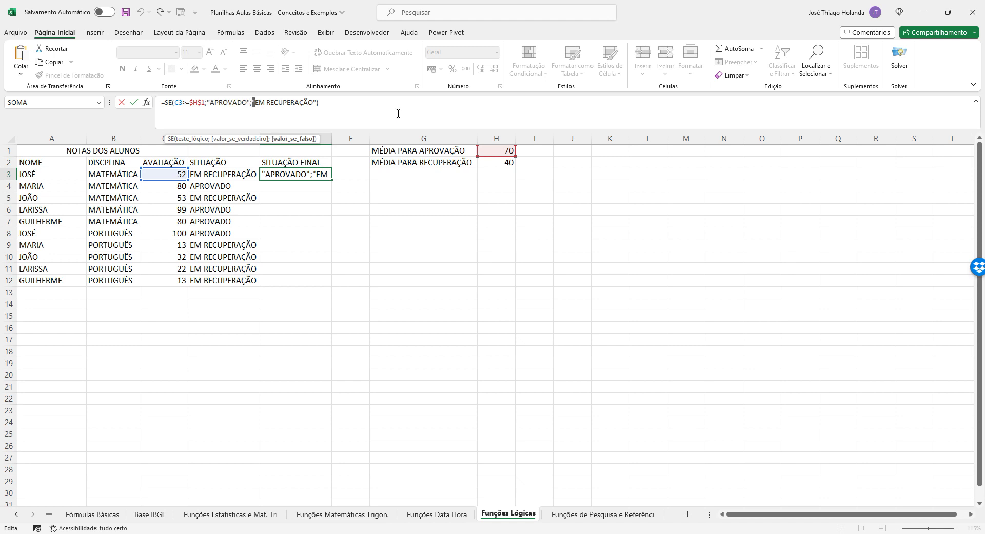
key("Delete")
key("Delete")
key("Delete")
key("Delete")
key("Delete")
key("Delete")
key("Delete")
key("Delete")
key("Delete")
key("Delete")
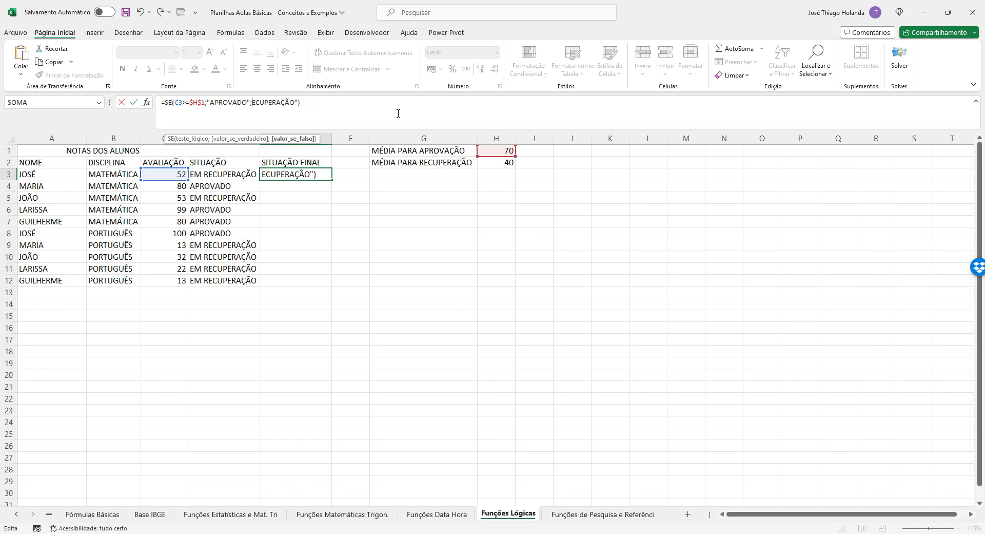
key("Delete")
key("Delete")
key("Delete")
key("Delete")
key("Delete")
key("Delete")
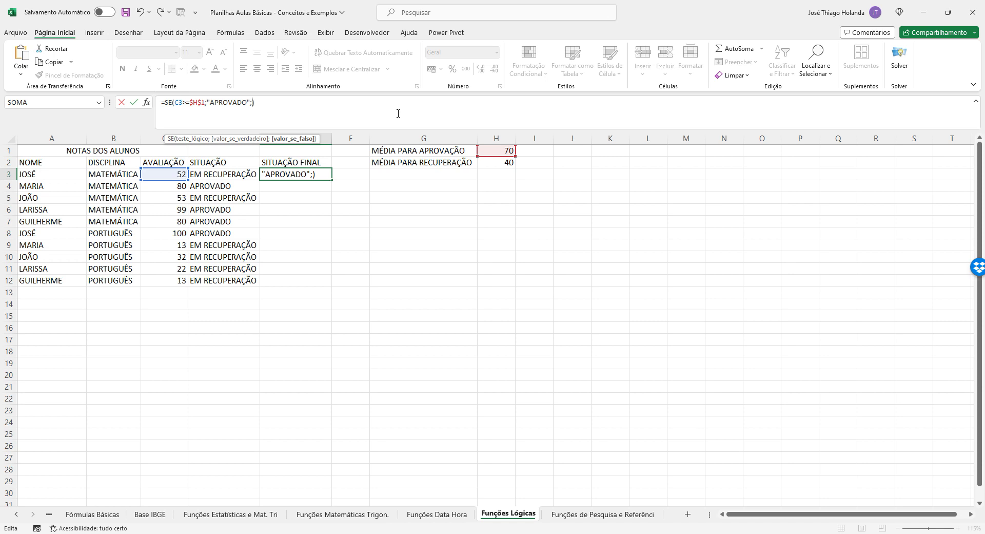
Nest a second SE as the value-if-false argument in E3, testing C3>=$H$2
type("SE")
key("Escape")
type("SE ()")
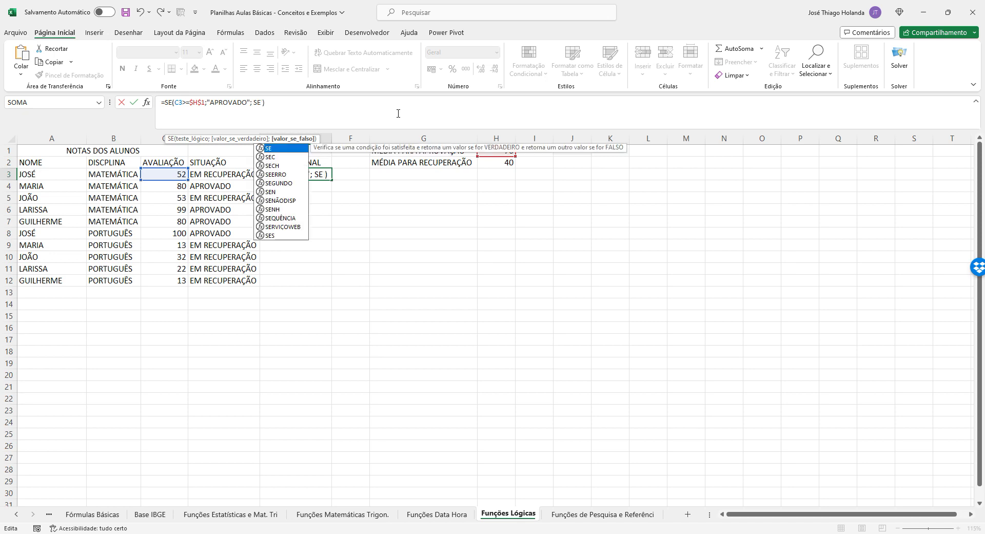
key("Left")
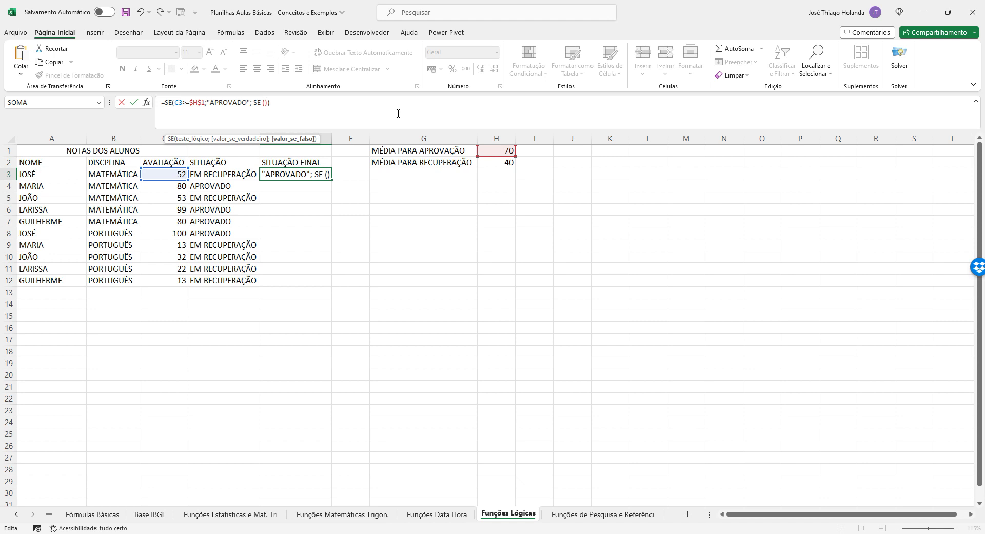
left_click(171, 174)
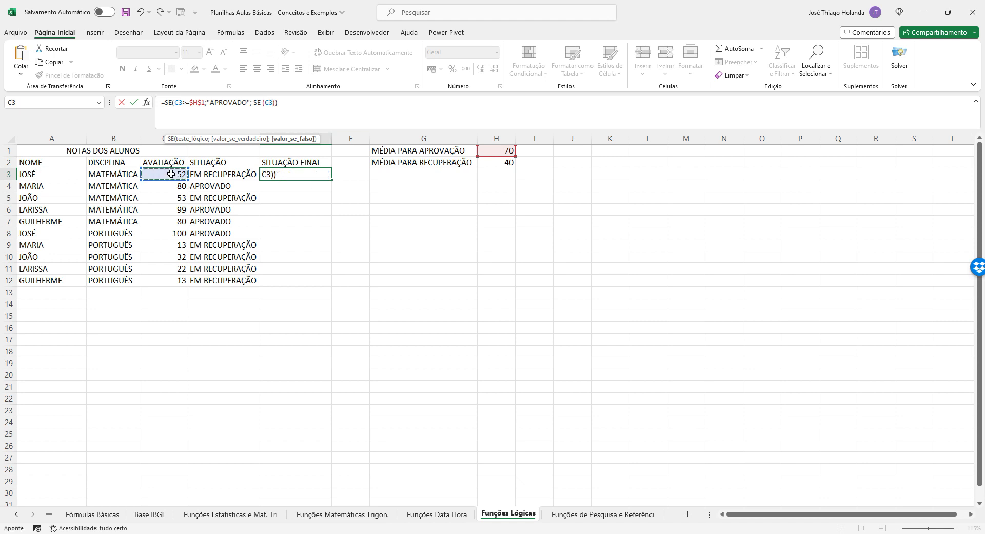
type(">=")
left_click(497, 163)
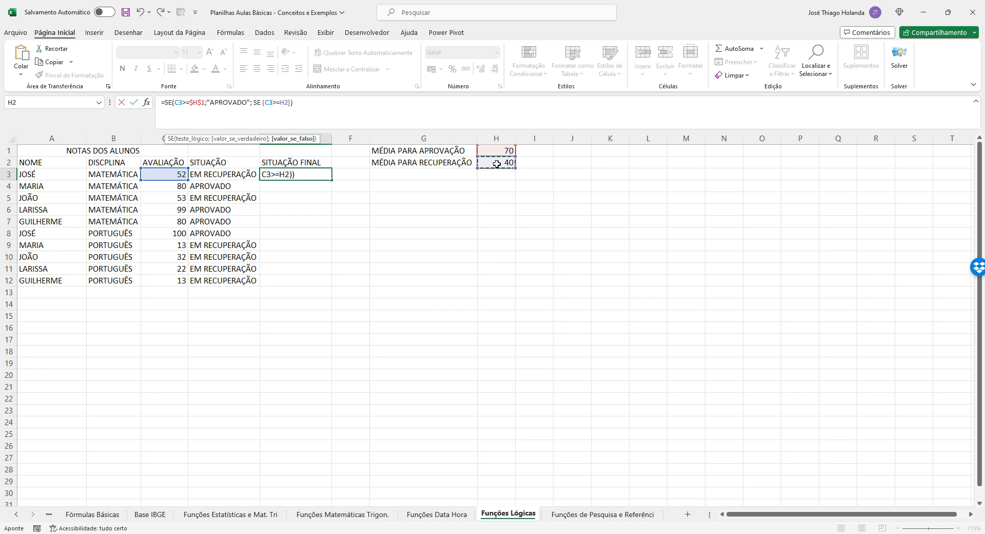
key("F4")
type(";")
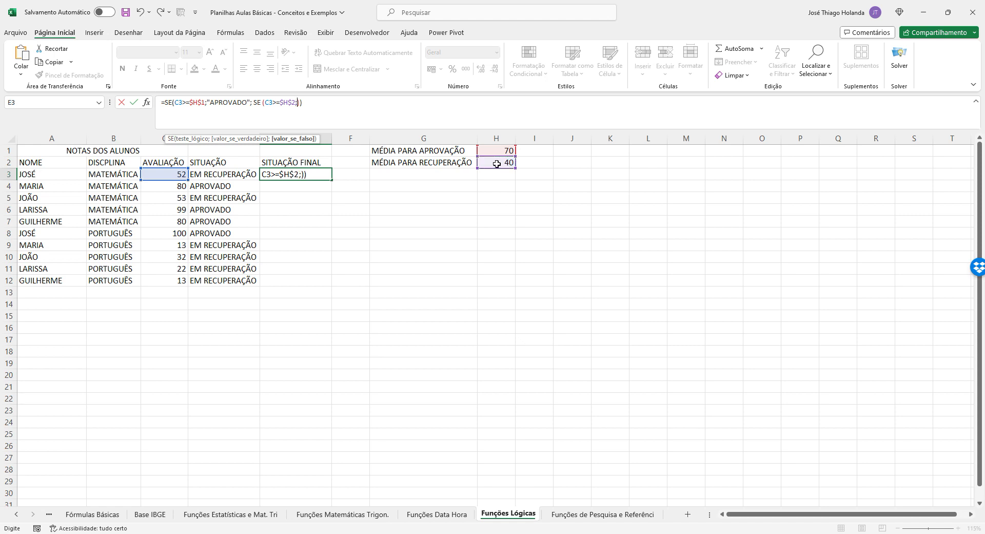
Complete the nested SE in E3 with the results "EM RECUPERAÇÃO" and "REPROVADO"
type("\"EM RECUPERA")
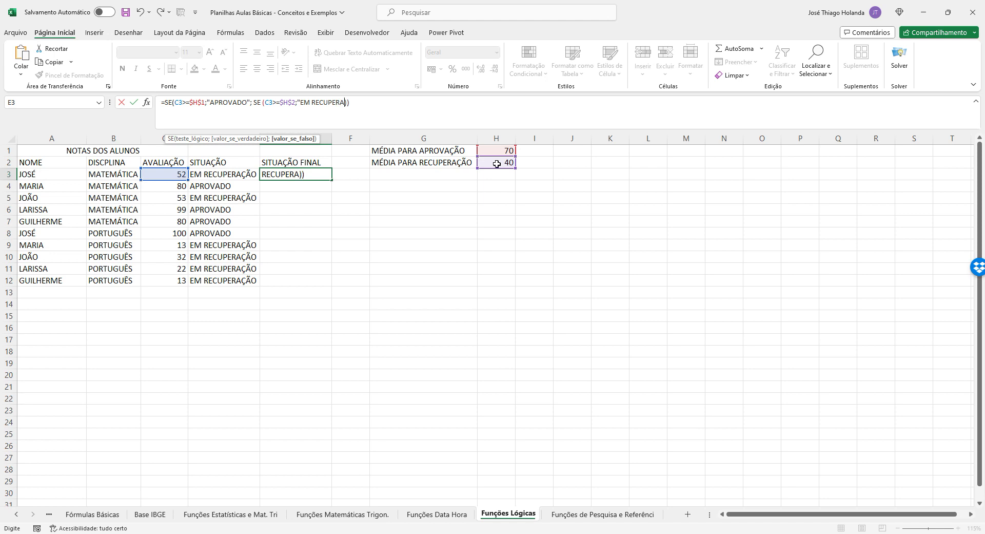
type("ÇÃO\";\"REPROVADO")
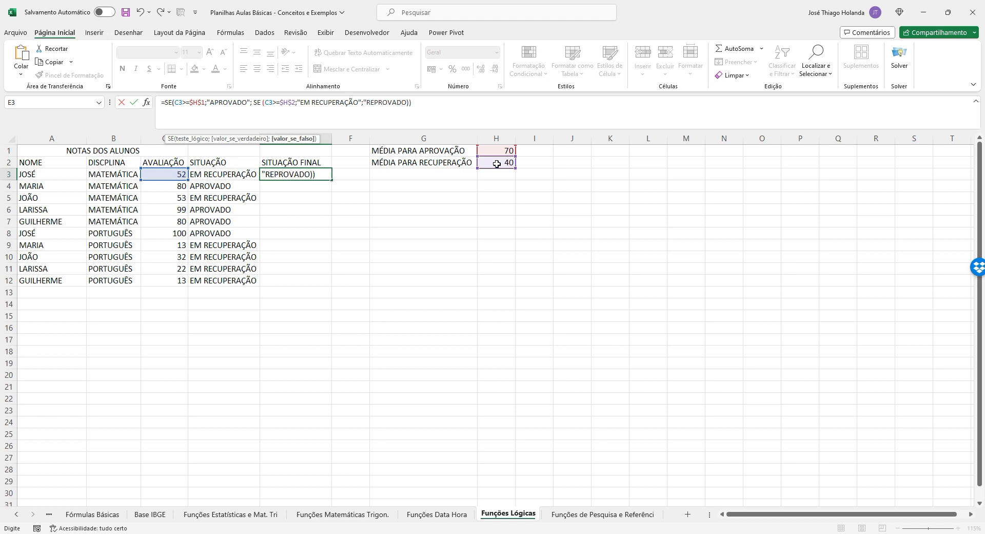
type("\"")
key("Return")
key("Return")
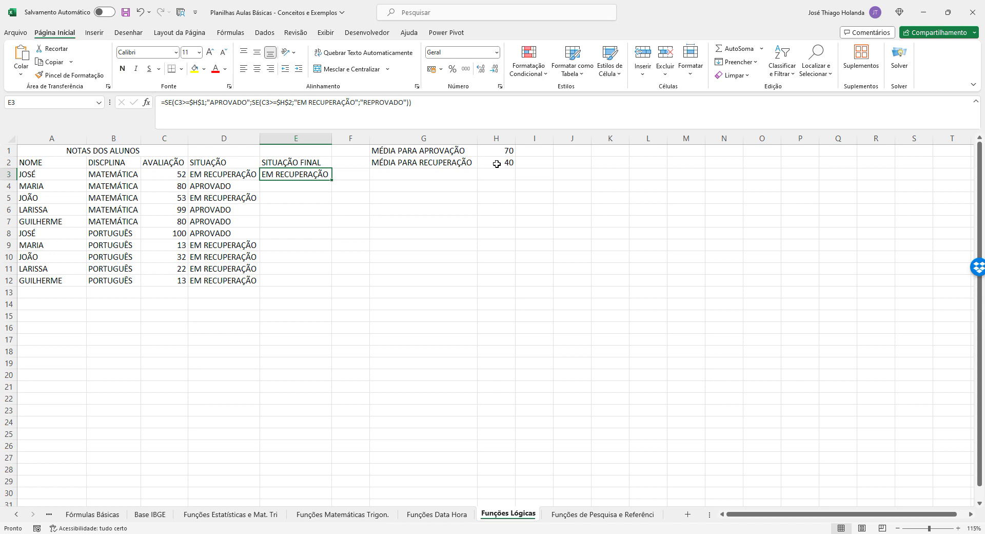
Fill the nested SE formula from E3 down to E12 and compare the formulas in D9 and E9
left_click(180, 173)
left_click(282, 173)
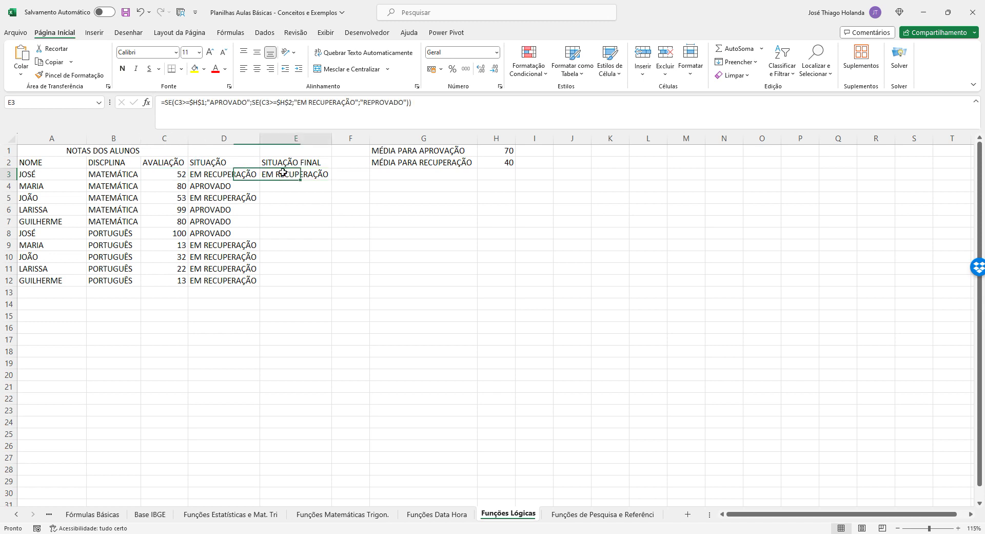
left_click_drag(332, 180, 340, 284)
left_click(382, 244)
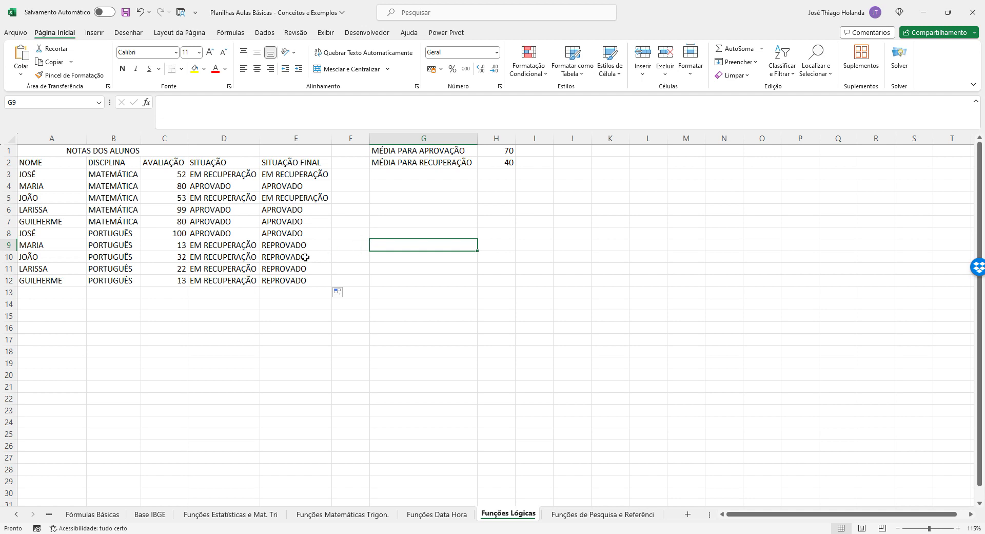
left_click(290, 247)
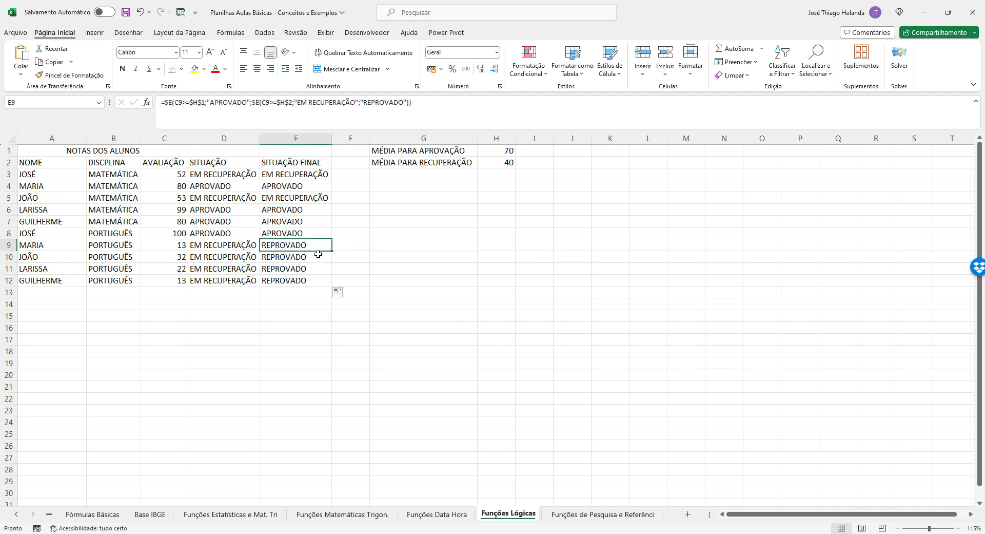
left_click(230, 247)
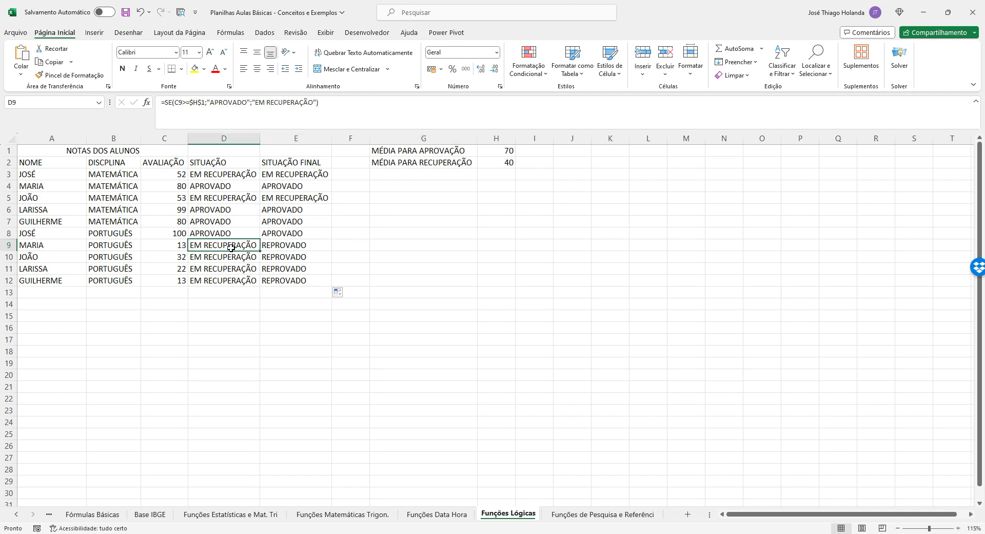
left_click(303, 245)
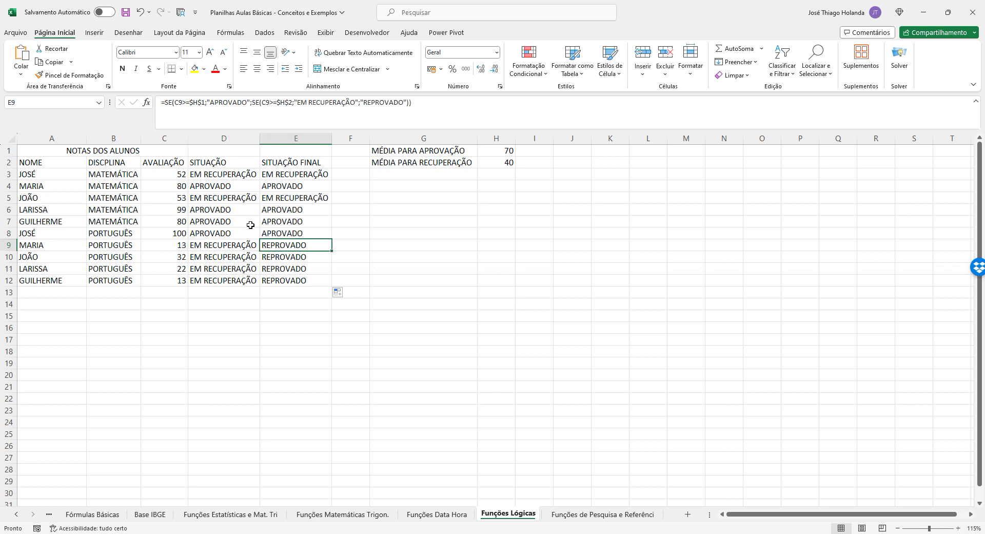
Insert two blank columns before the SITUAÇÃO column
left_click(206, 138)
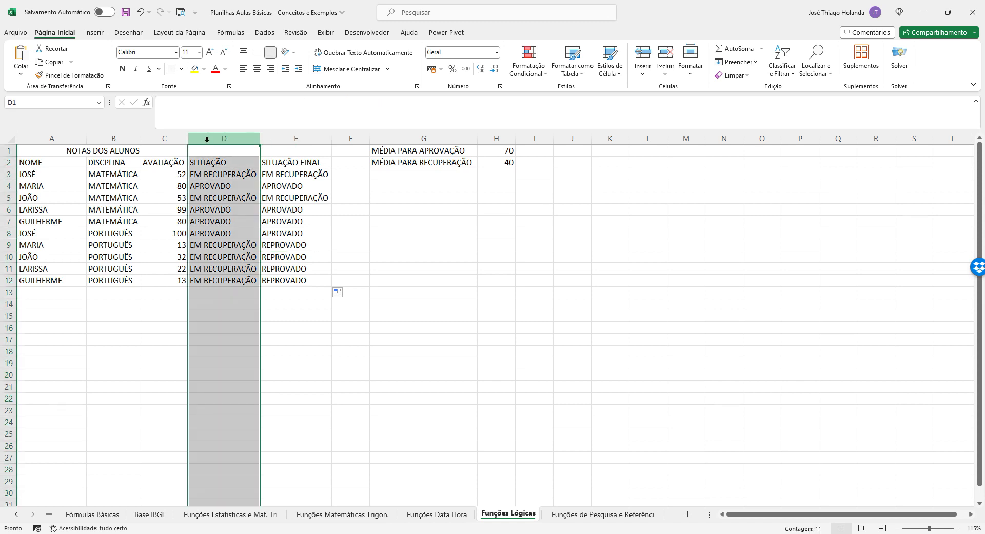
right_click(207, 141)
left_click(269, 245)
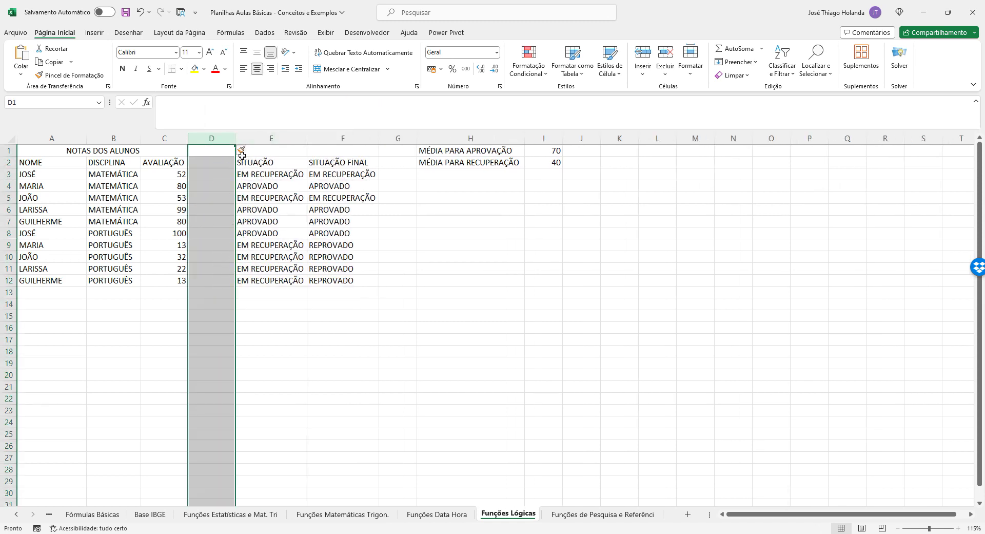
right_click(212, 142)
left_click(266, 240)
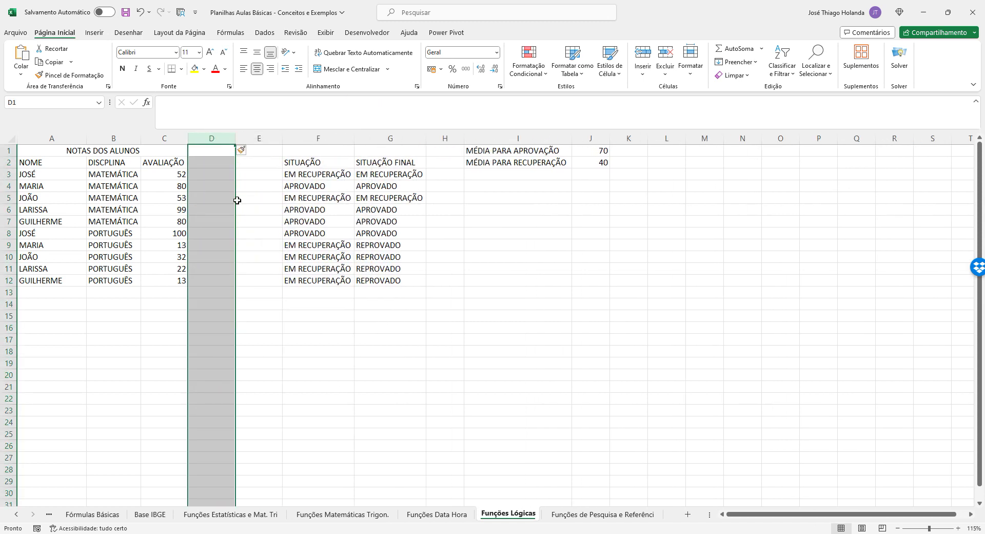
Rename the header in C2 as "AVALIAÇÃO 1"
left_click(197, 160)
left_click(173, 162)
left_click(224, 113)
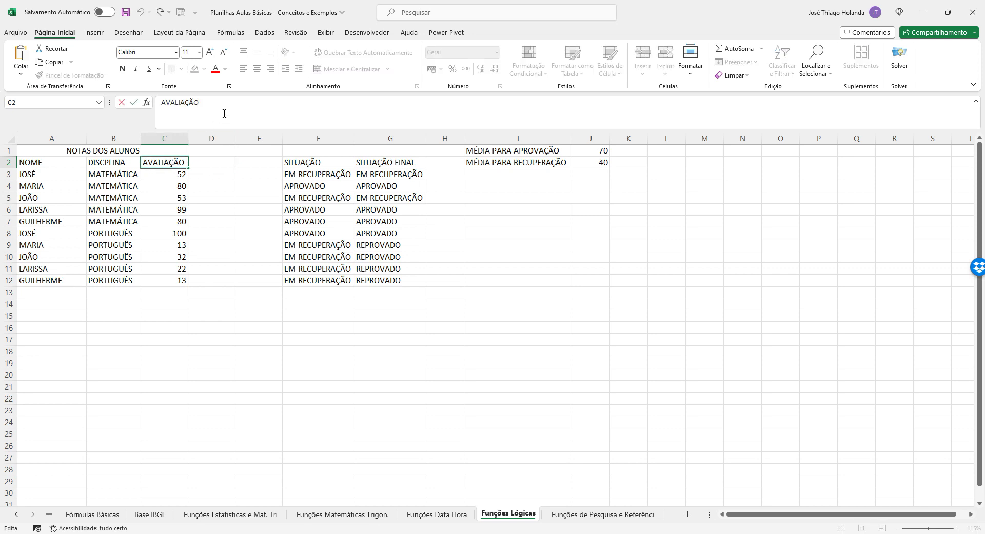
key("Escape")
Copy the C2 header to D2, change it to "AVALIAÇÃO 2", and autofit columns C and D
key("ctrl+c")
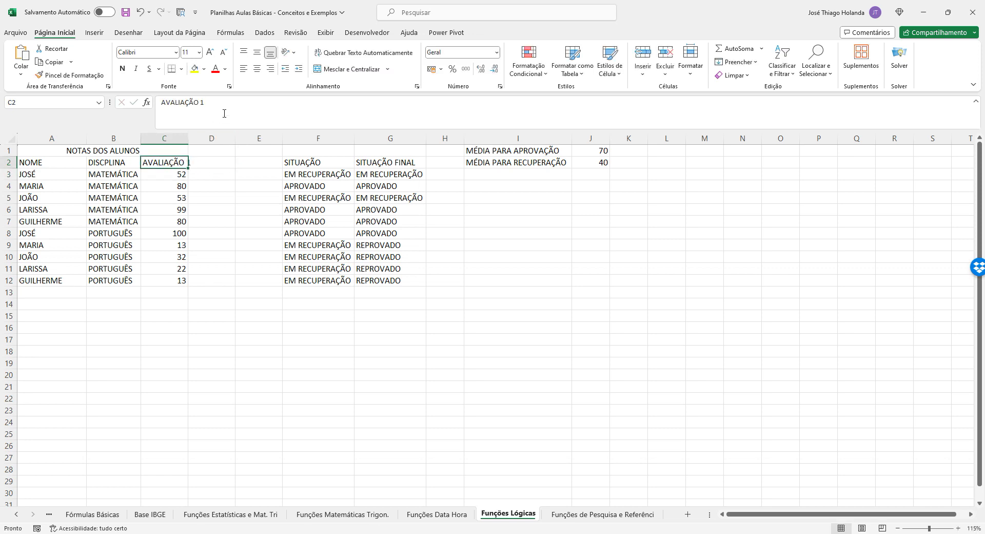
key("Right")
key("ctrl+v")
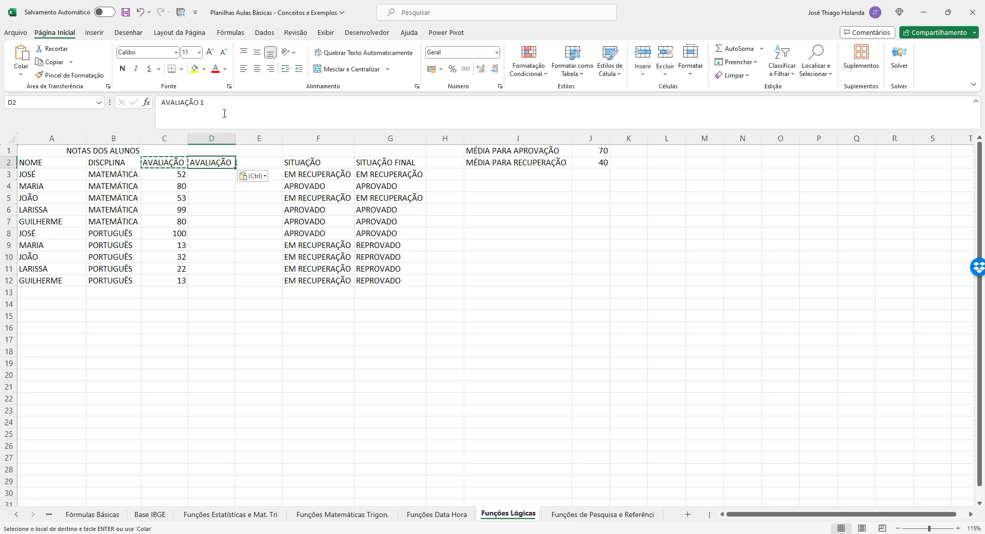
left_click(224, 113)
key("BackSpace")
type("2")
key("Return")
key("Up")
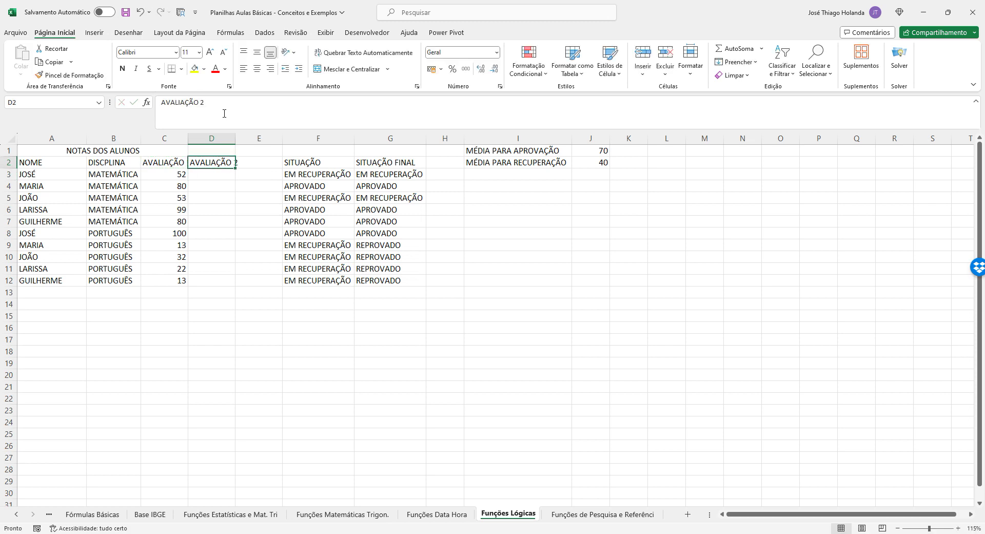
double_click(188, 138)
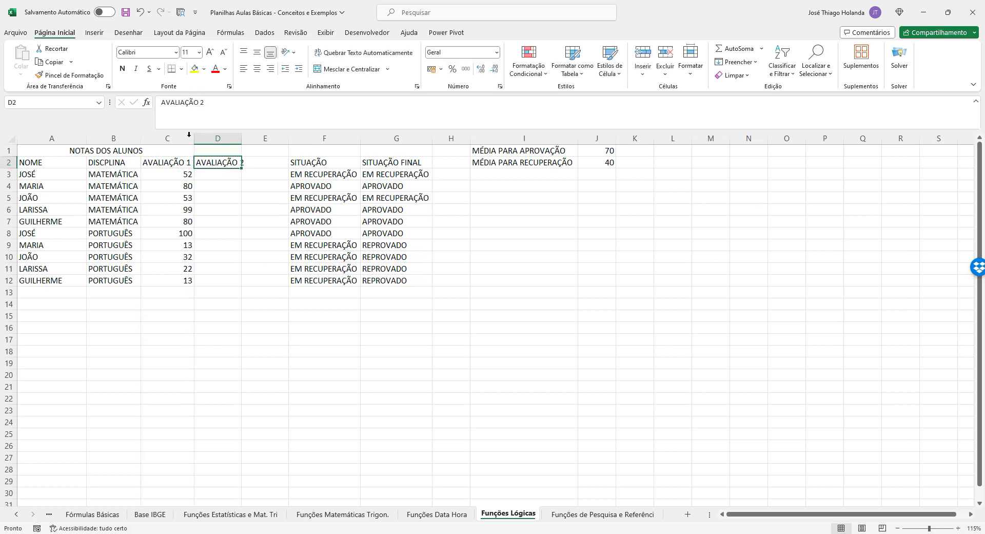
double_click(241, 133)
Enter =ALEATÓRIOENTRE(0;100) in D3 to generate a random grade for AVALIAÇÃO 2
left_click(240, 178)
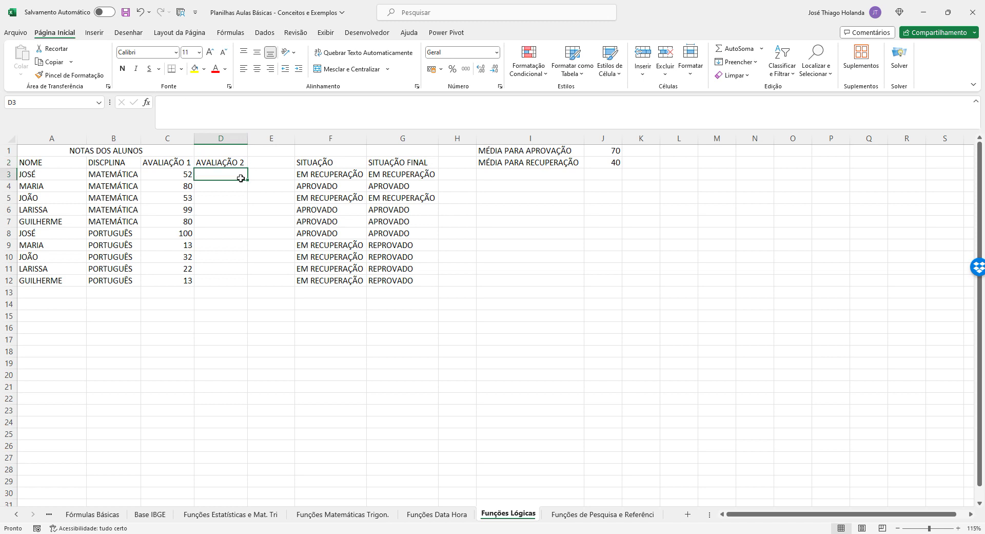
type("=ALE")
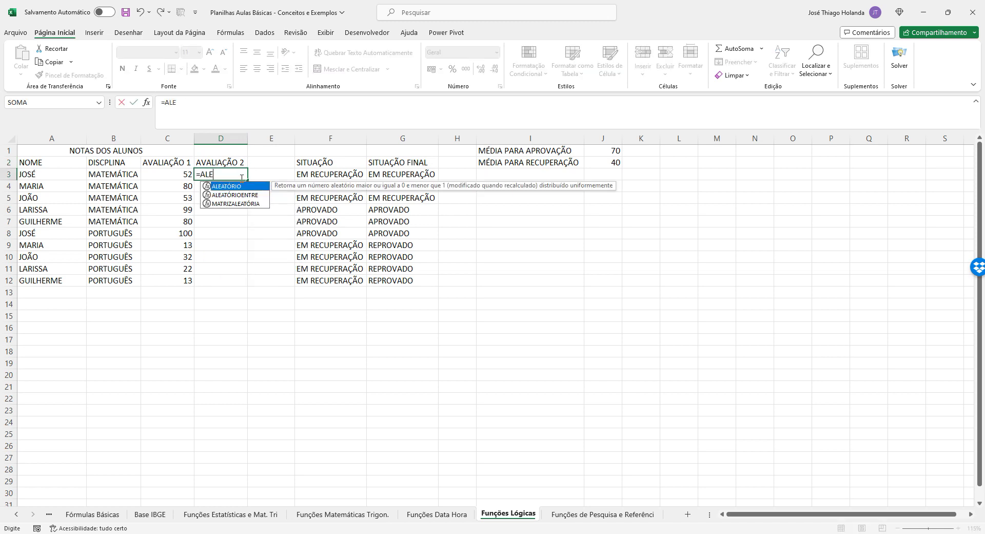
type("ATÓRIO")
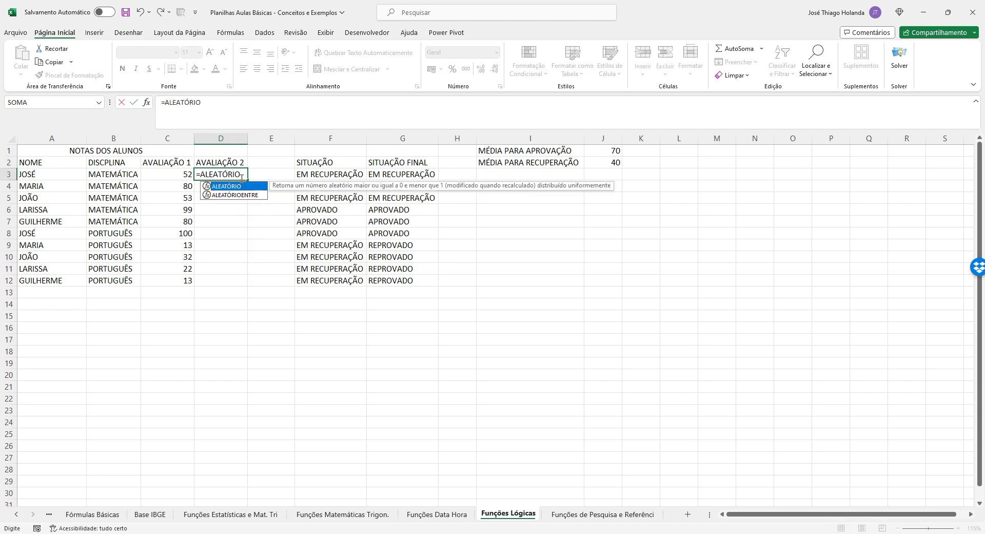
key("Down")
key("Tab")
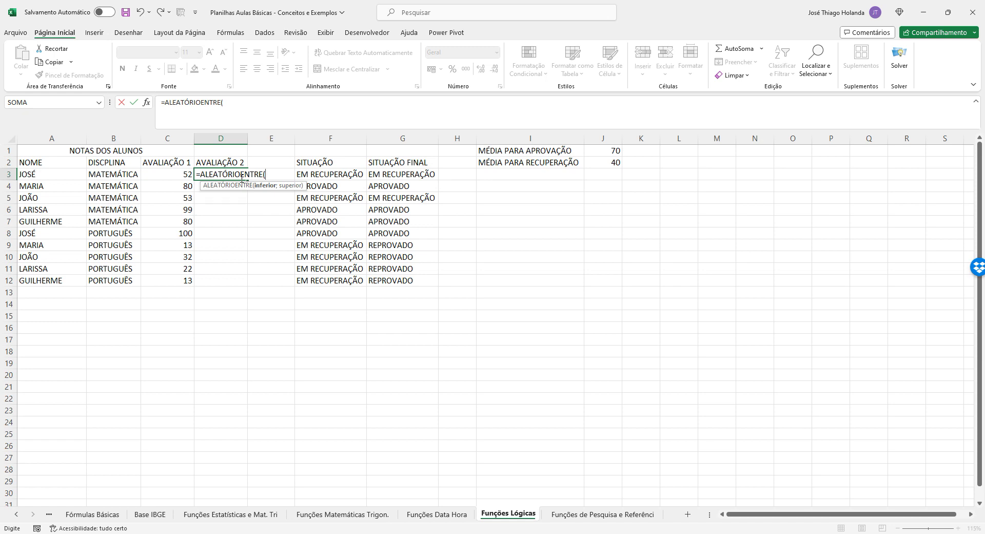
type("1")
key("BackSpace")
type("0;100)")
key("Return")
Fill the random grade formula from D3 down to D12 and replace the formulas with their static values
left_click(240, 177)
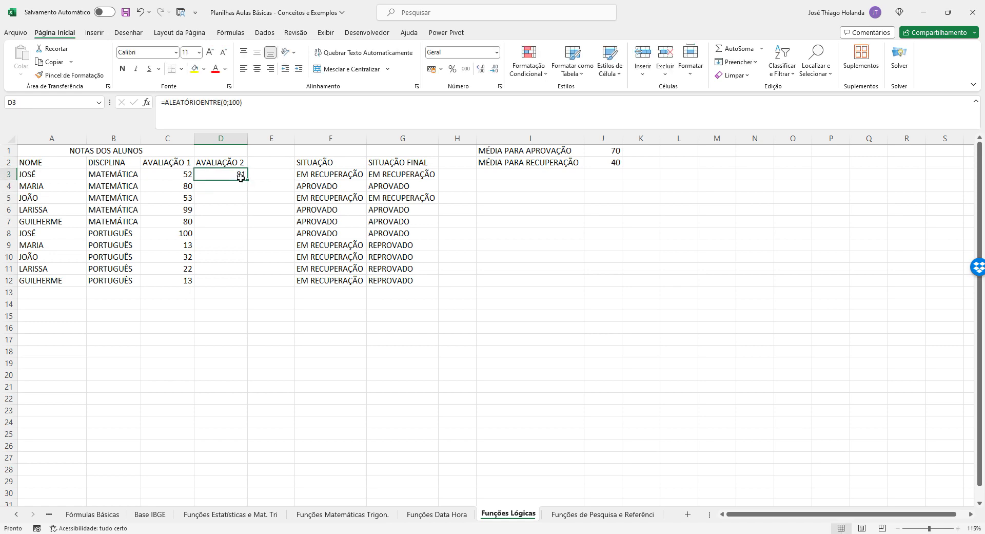
left_click_drag(247, 181, 260, 282)
key("ctrl+c")
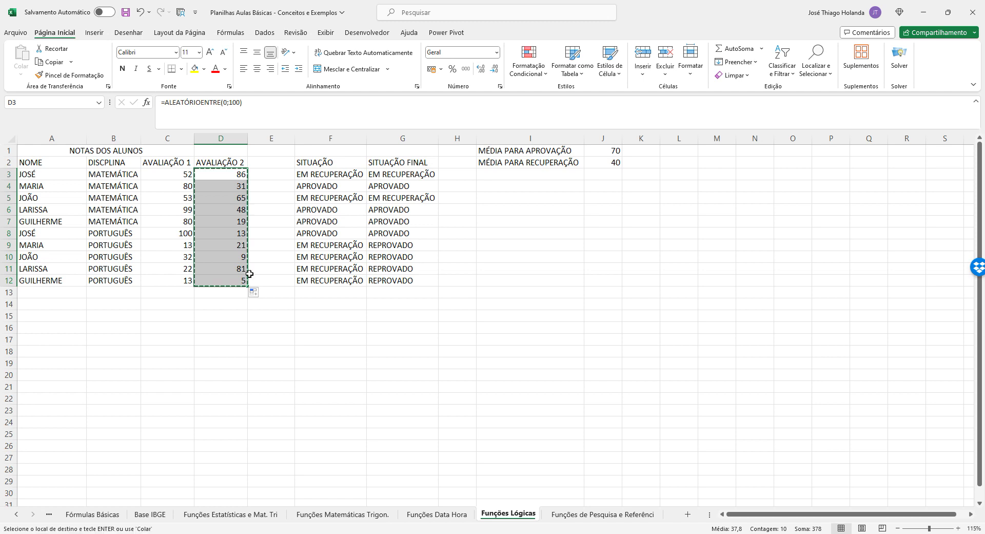
left_click(21, 75)
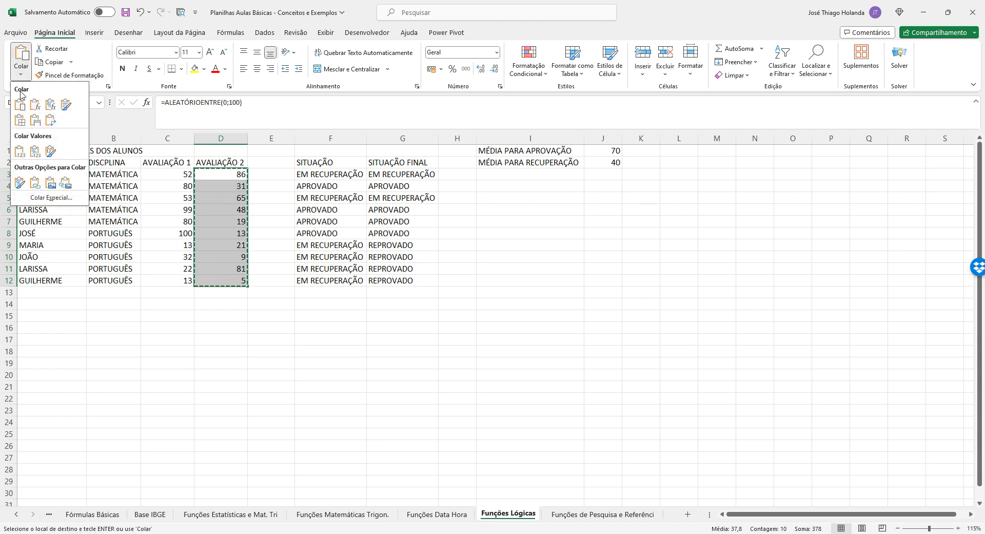
left_click(19, 173)
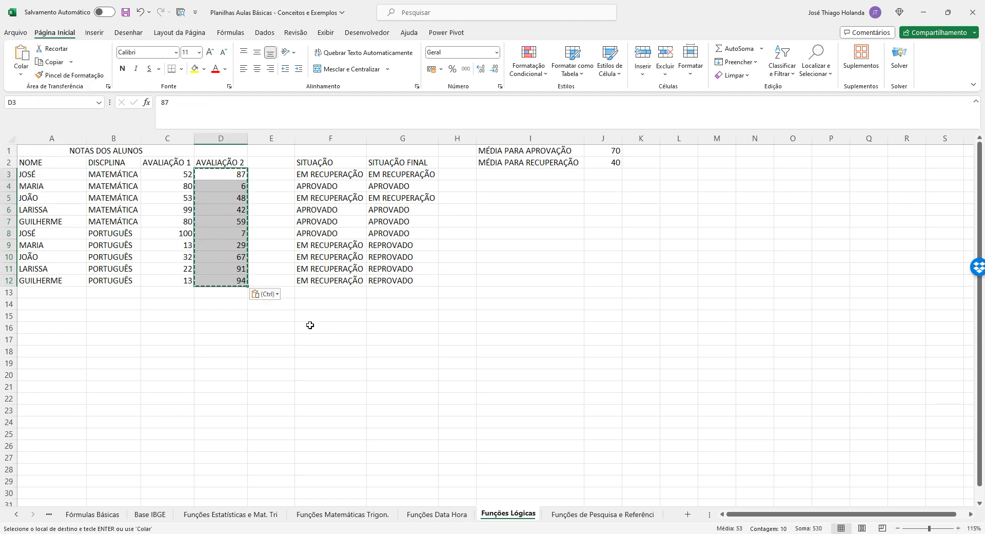
left_click(359, 340)
key("Escape")
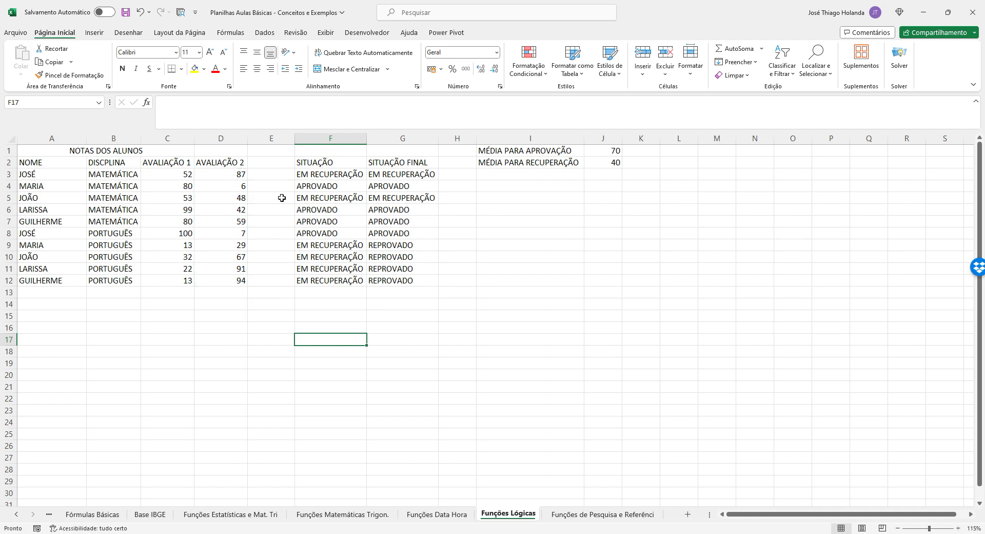
Add the header "MÉDIA" in E2 and begin a formula in E3
left_click(261, 161)
type("M")
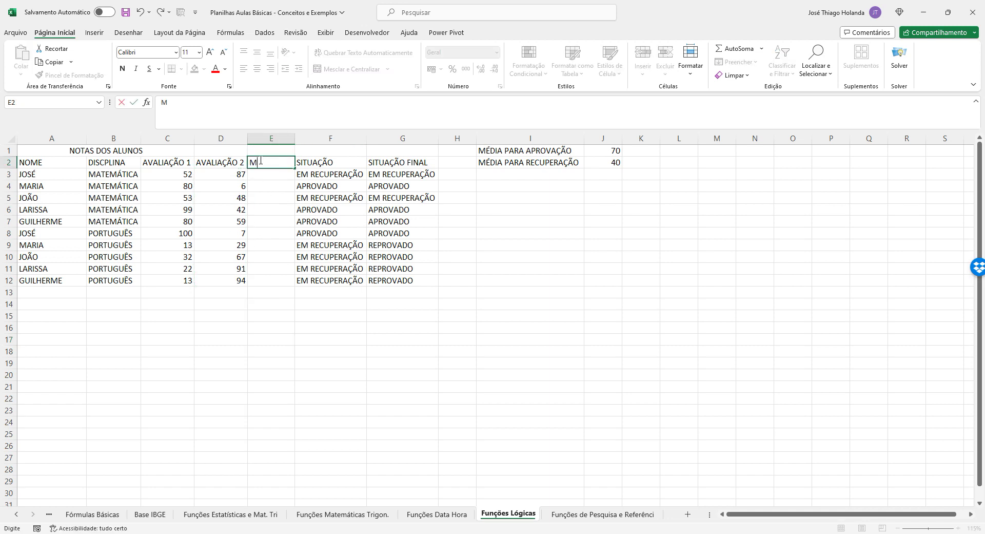
type("ÉDIA")
key("Return")
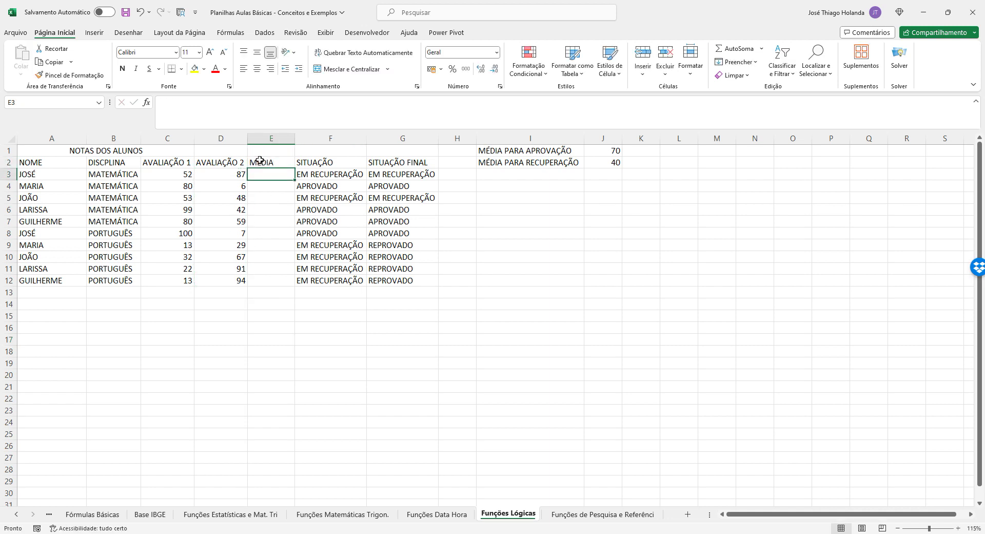
type("=")
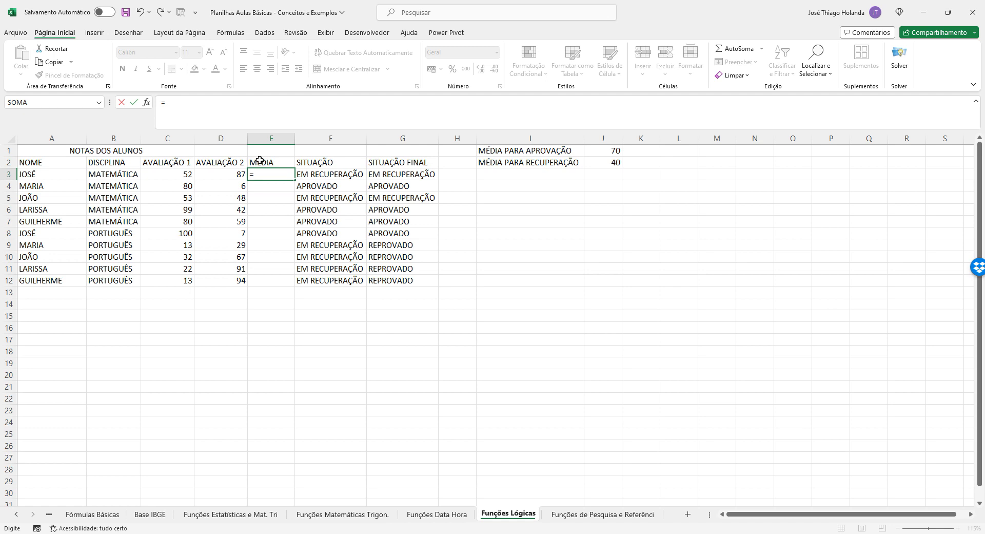
type("MÉDI")
key("Tab")
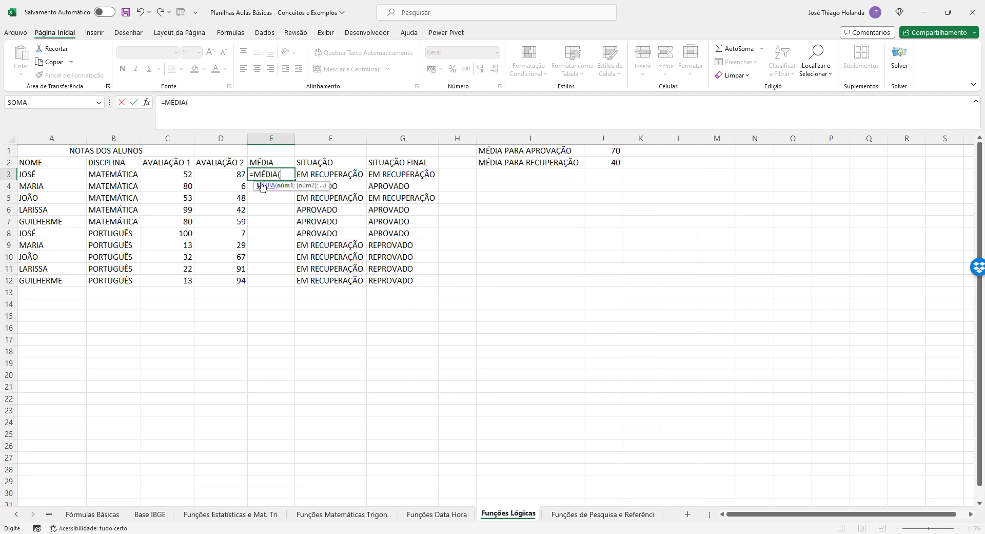
key("BackSpace")
key("BackSpace")
key("BackSpace")
key("BackSpace")
key("BackSpace")
key("BackSpace")
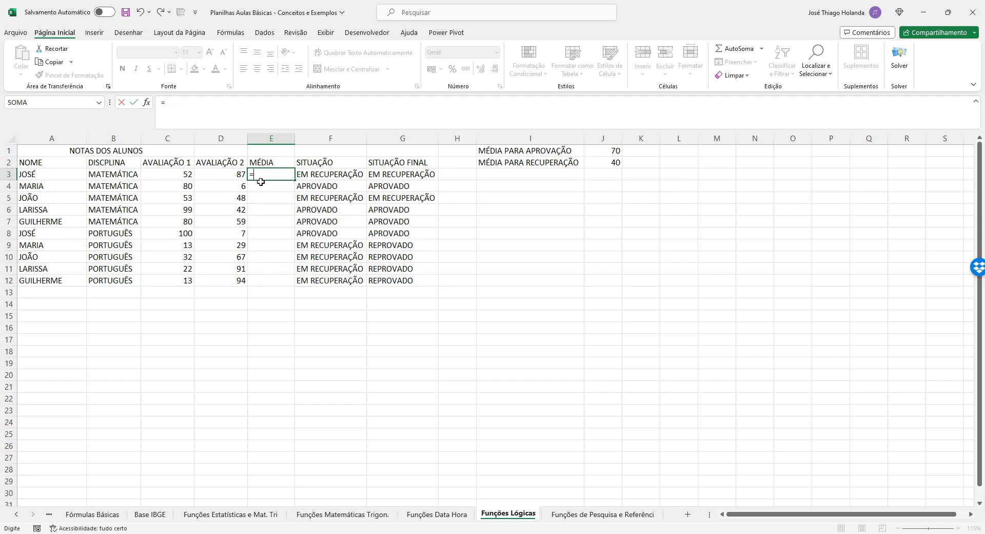
Complete the E3 average formula as =(C3+D3)/2 and fill it down to E12
left_click(167, 175)
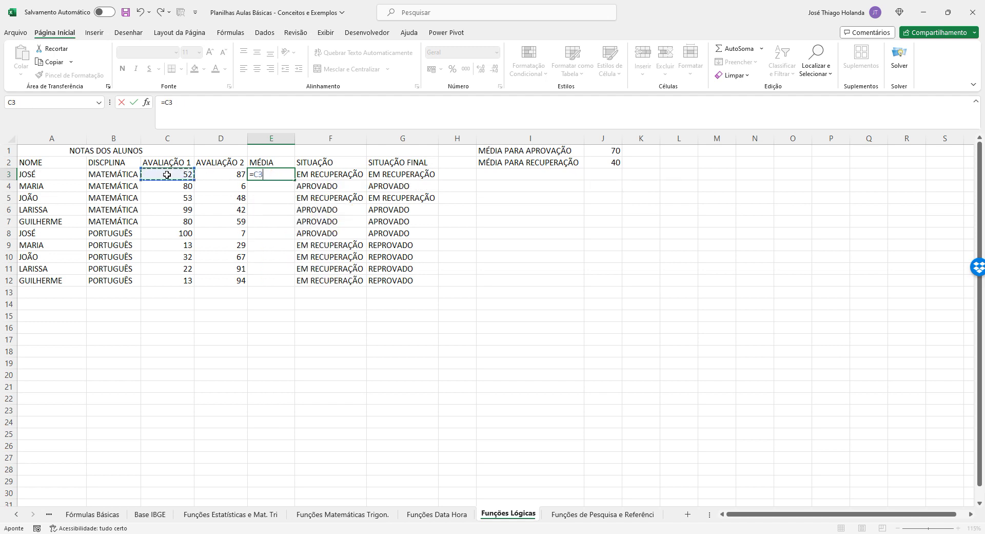
type("+")
left_click(213, 176)
left_click(167, 103)
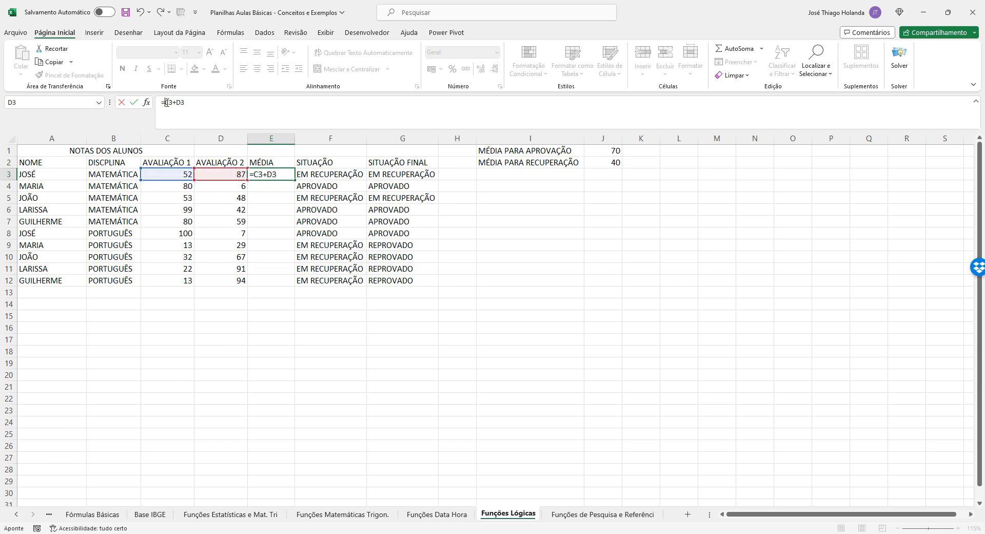
type("(")
type(")/2")
key("Return")
left_click(287, 174)
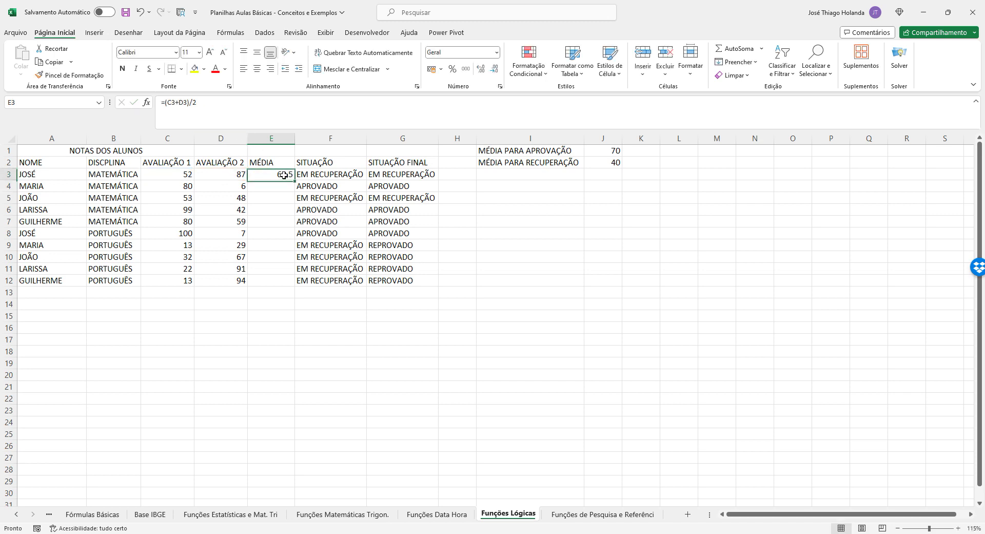
left_click_drag(295, 178, 292, 289)
left_click(283, 322)
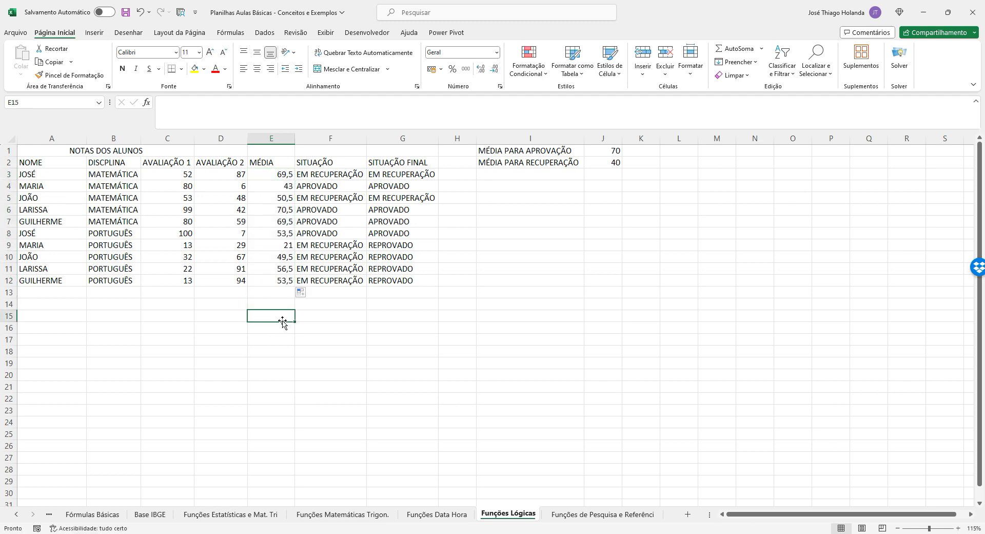
Change the SITUAÇÃO formula in F3 to test E3 instead of C3, and fill it down to F12
left_click(331, 172)
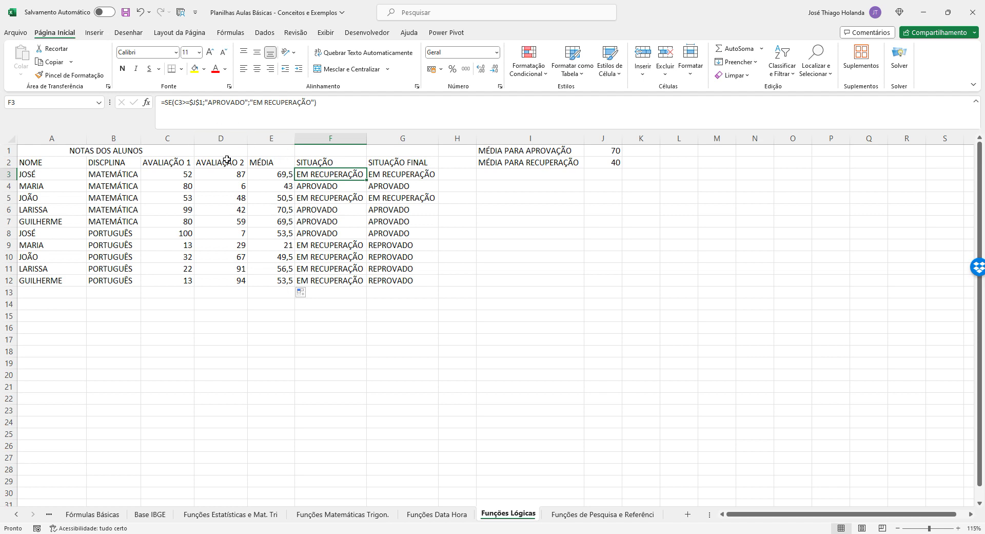
left_click(180, 103)
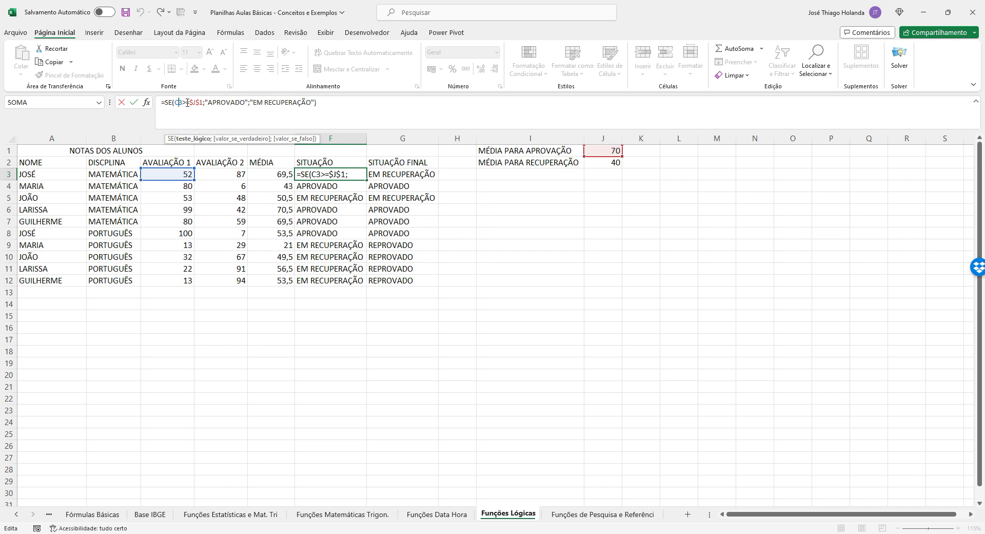
key("BackSpace")
type("E")
key("ctrl+Return")
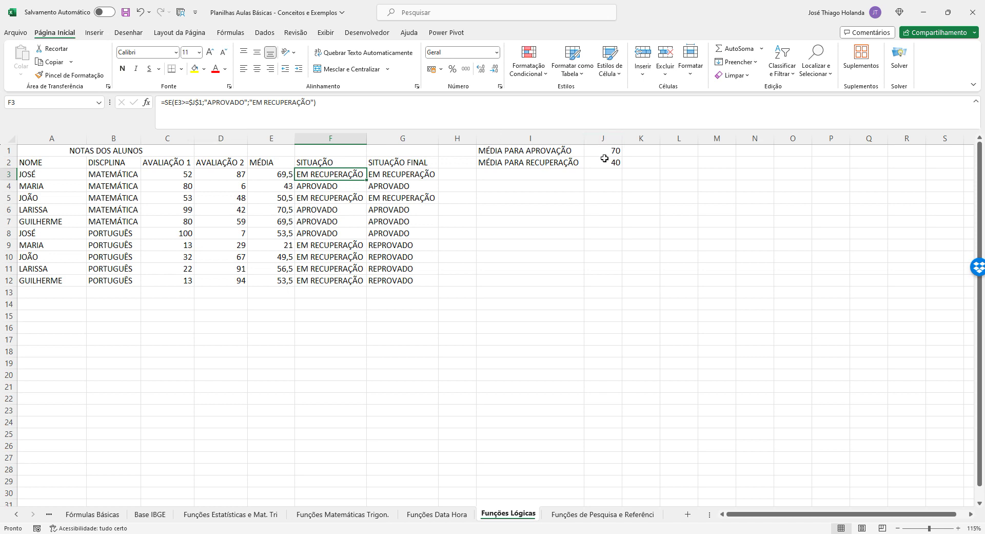
left_click_drag(367, 179, 367, 284)
Change both logical tests of the nested SE formula in G3 from C3 to E3, and fill it down to G12
left_click(405, 173)
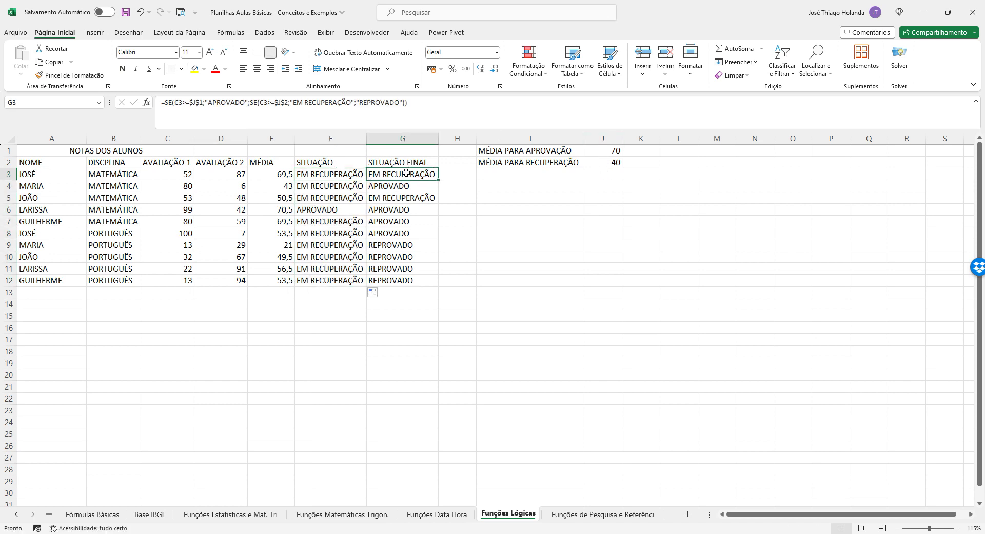
left_click(207, 100)
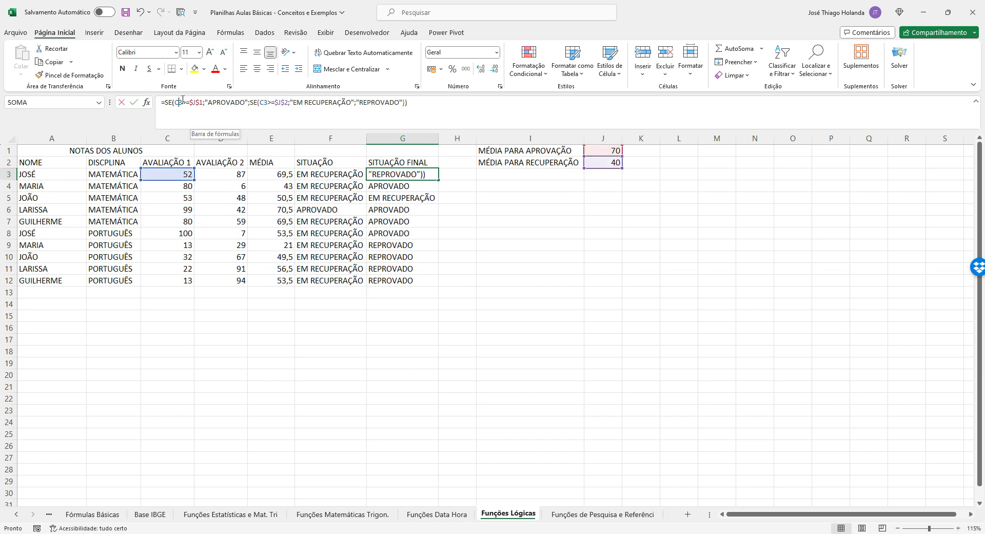
key("BackSpace")
type("E")
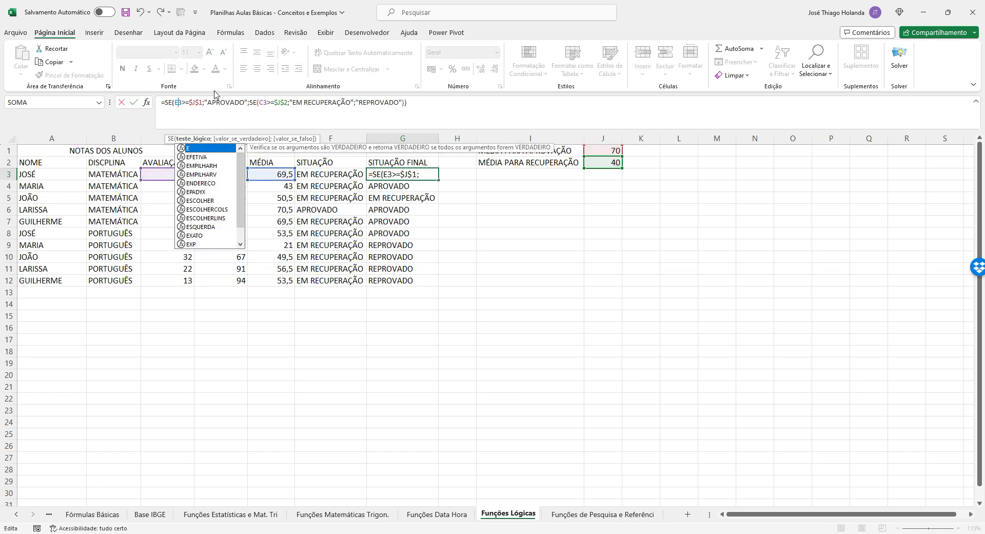
key("Right")
key("Right")
key("Right")
key("Right")
key("Right")
key("Right")
key("Right")
key("Right")
key("Right")
key("Right")
key("Right")
key("Right")
key("Right")
key("Right")
key("Right")
key("Right")
key("Right")
key("Right")
key("Right")
key("Right")
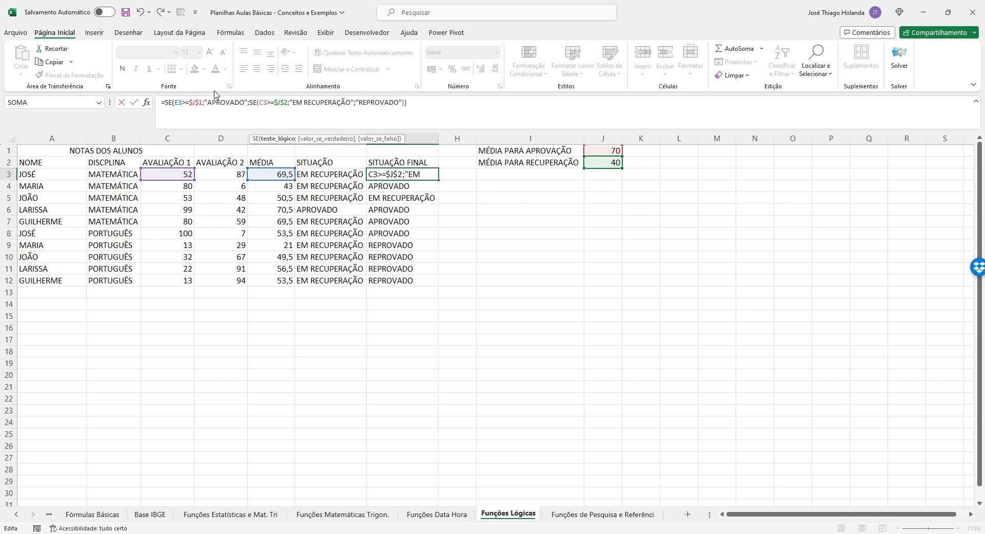
key("BackSpace")
type("E")
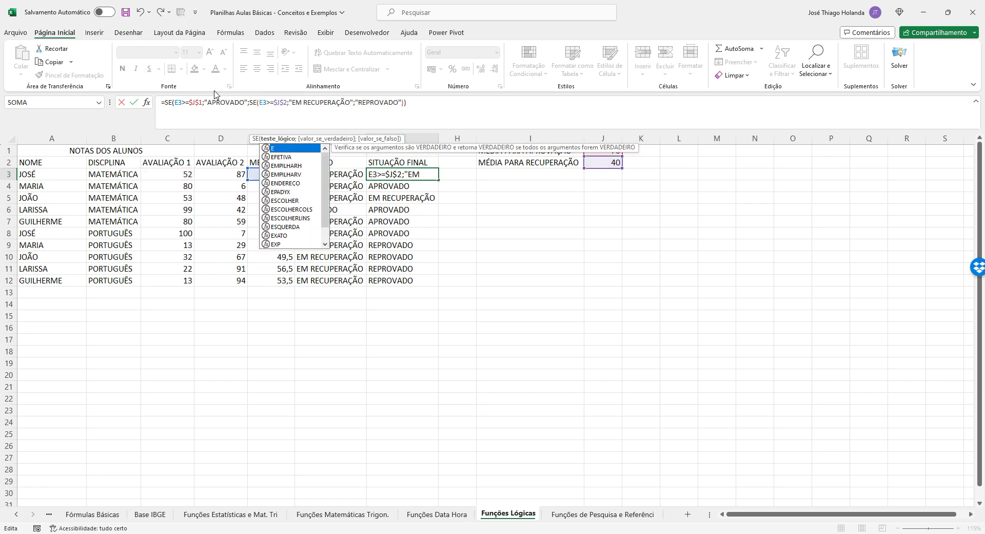
key("ctrl+Return")
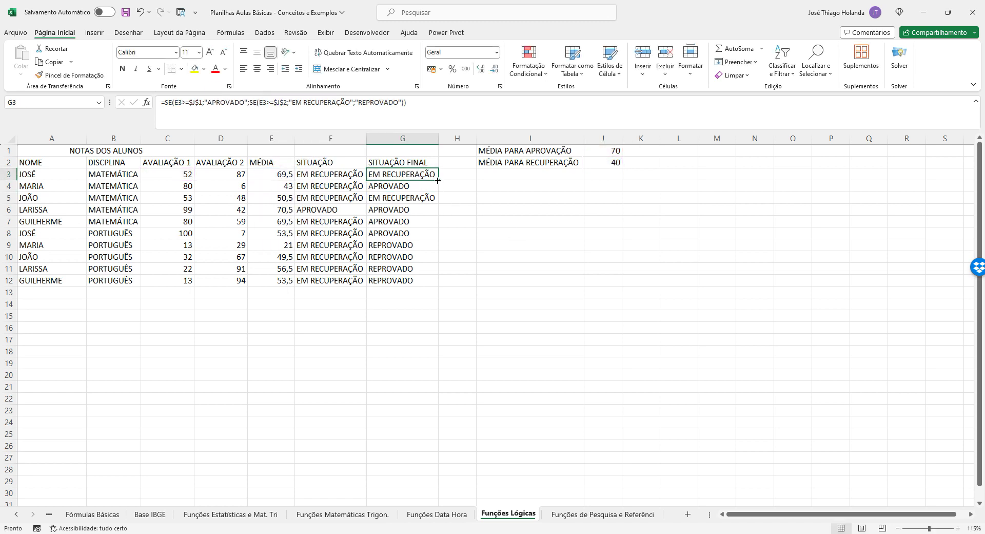
left_click_drag(439, 181, 447, 283)
Review the SE formula in F3, the nested SE arguments in G3, and the student record in row 6
left_click_drag(341, 174, 341, 186)
left_click(341, 171)
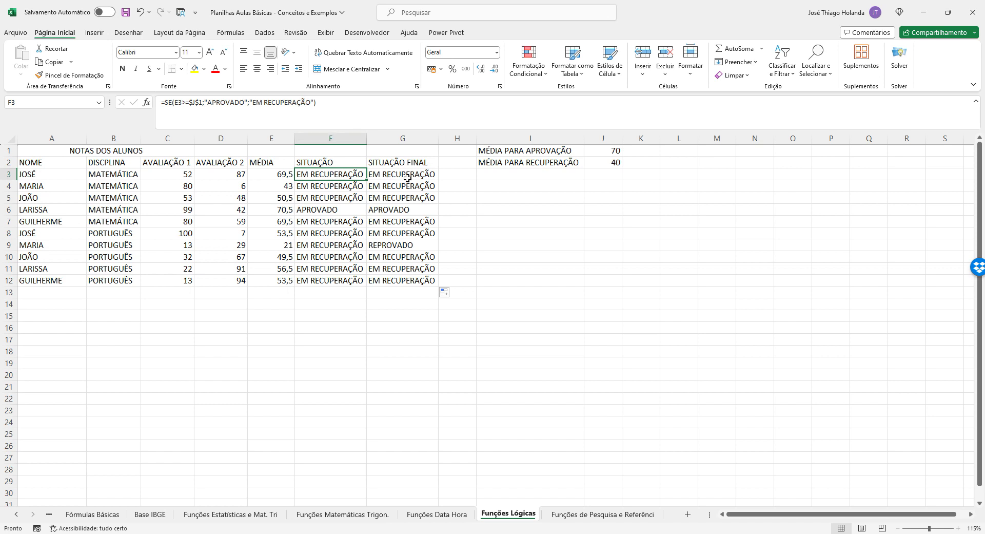
left_click(369, 174)
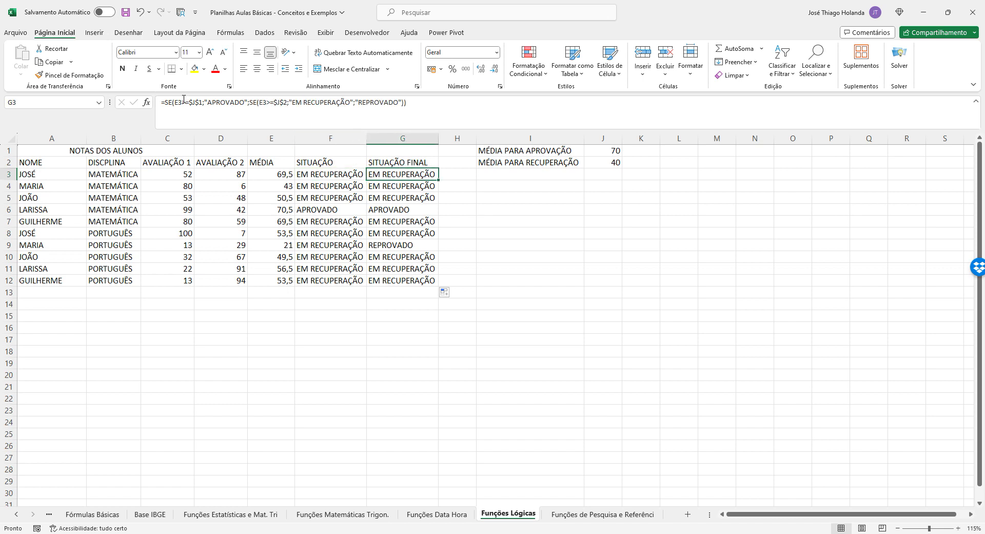
double_click(235, 102)
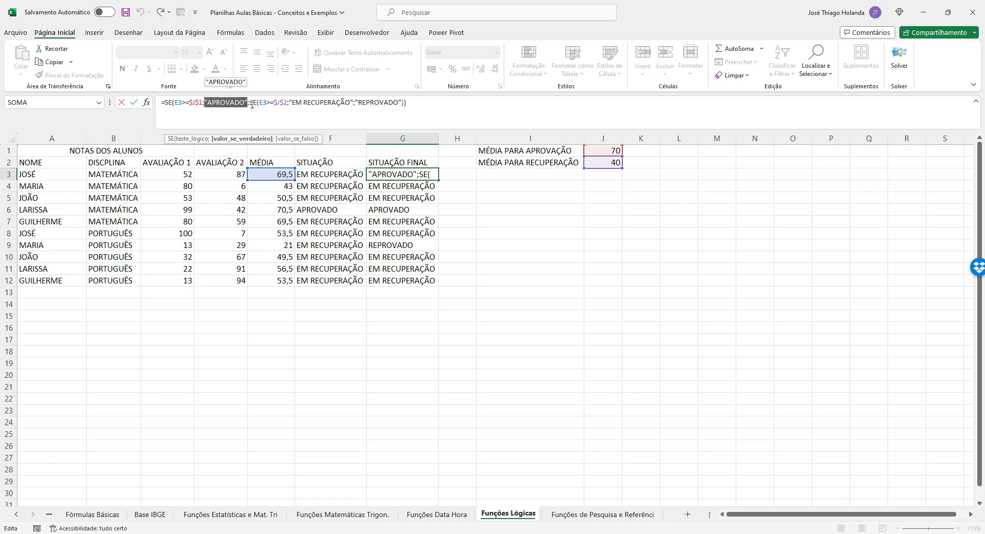
left_click_drag(251, 104, 409, 105)
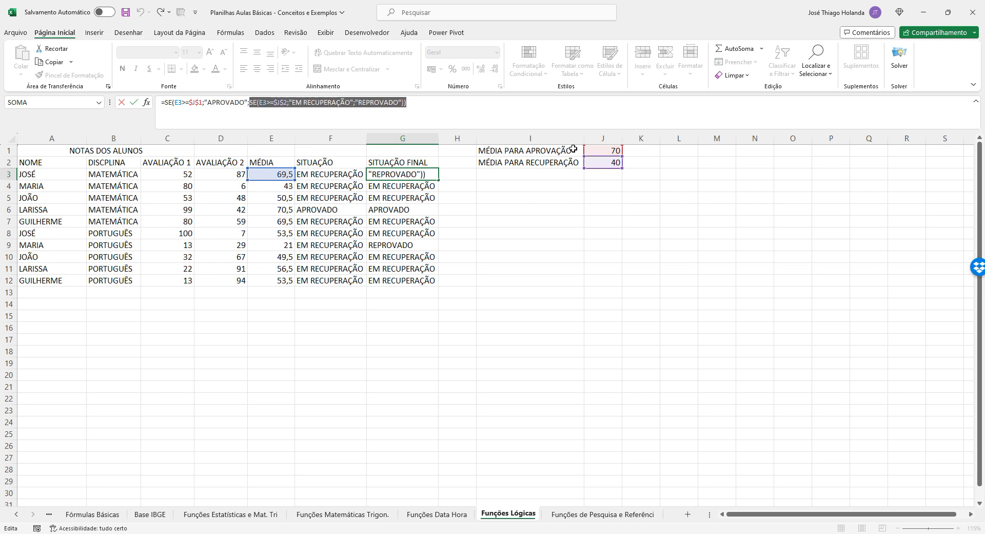
left_click(290, 103)
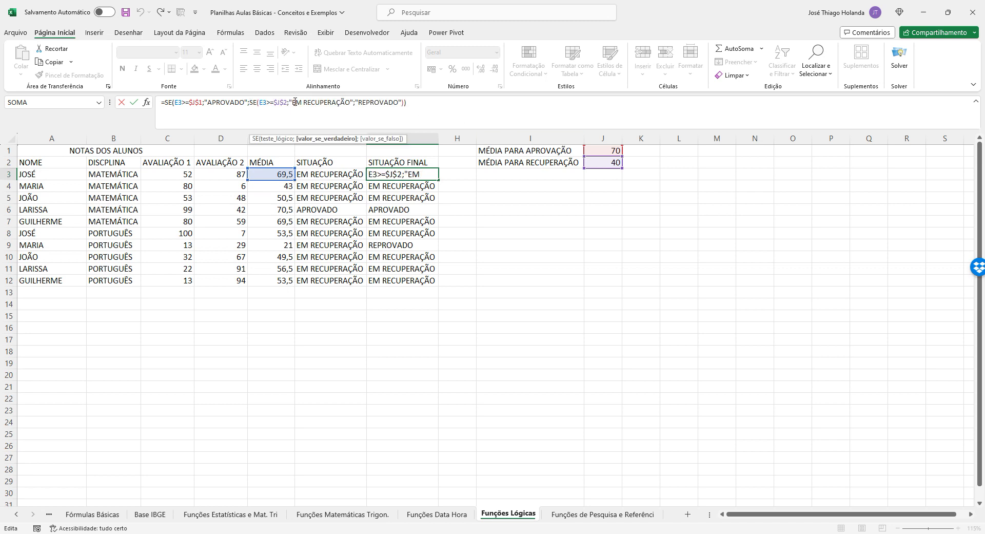
key("Return")
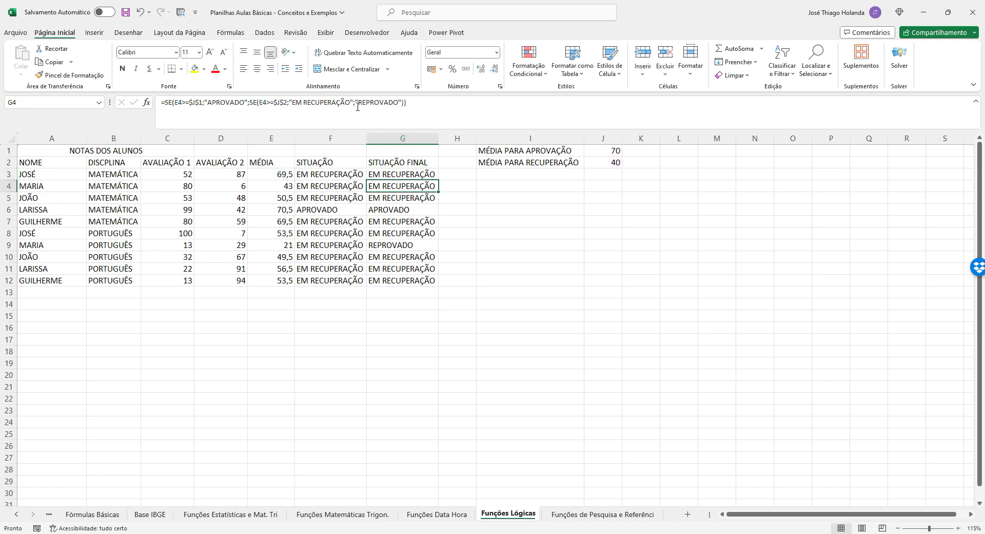
left_click(323, 215)
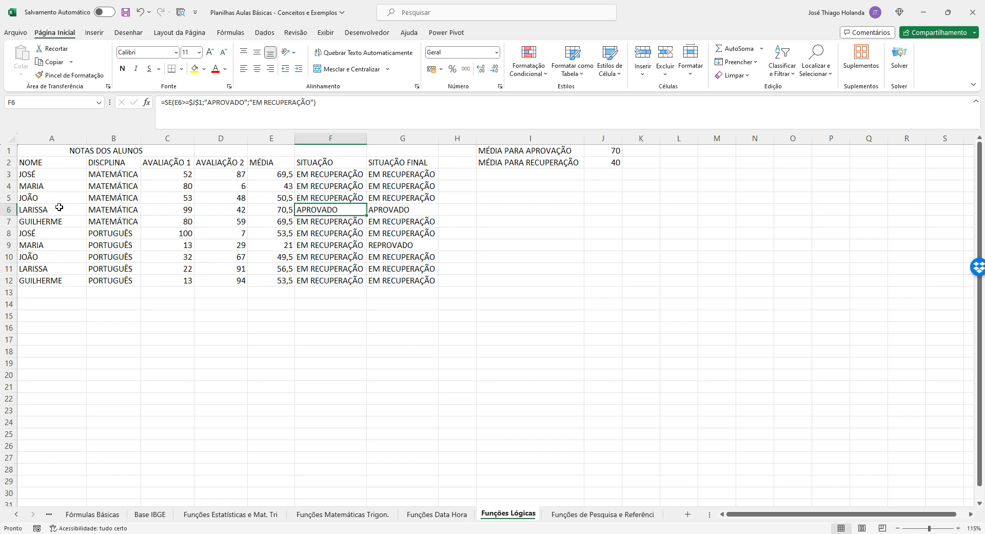
left_click_drag(52, 212, 395, 212)
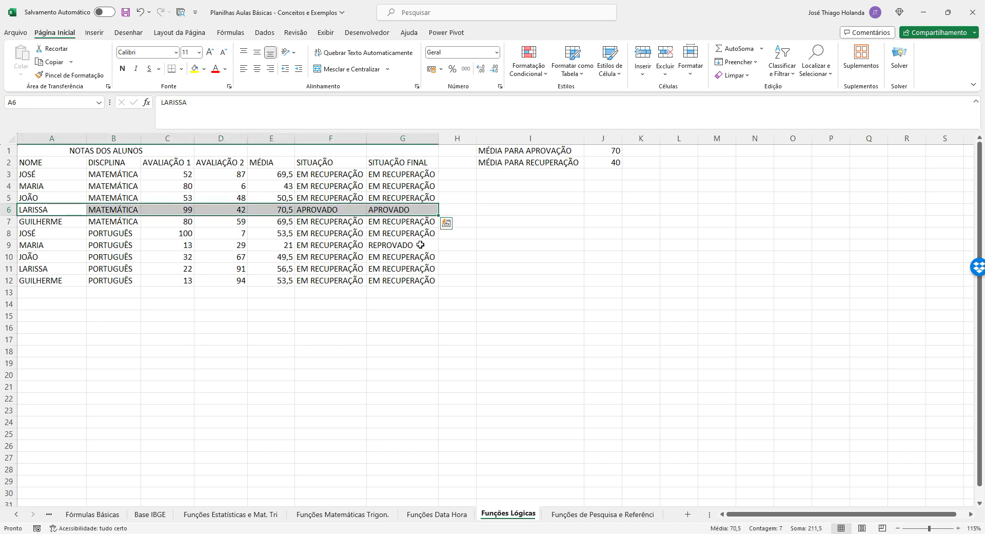
Examine the student record in row 9 and compare its SITUAÇÃO and SITUAÇÃO FINAL formulas in F9 and G9
left_click_drag(427, 244, 50, 246)
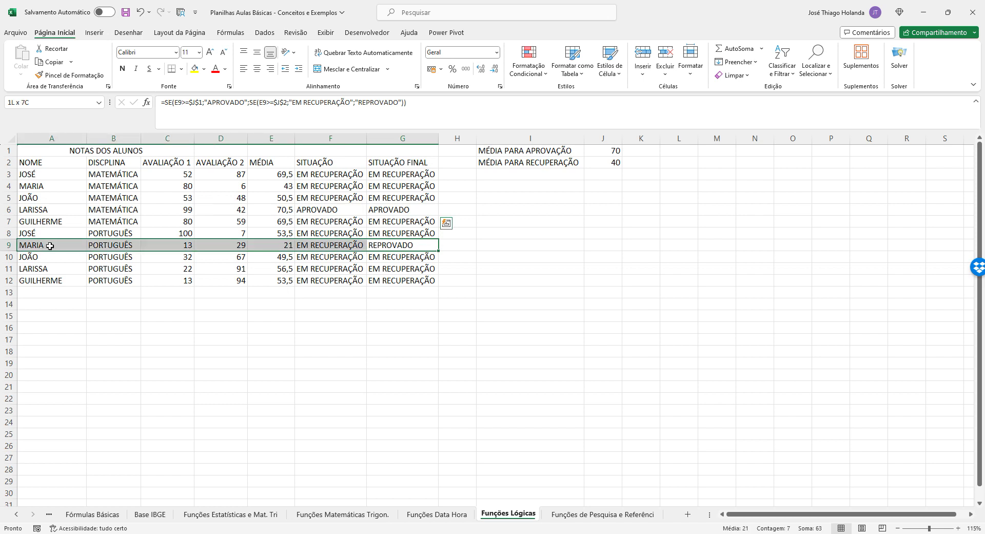
left_click(401, 279)
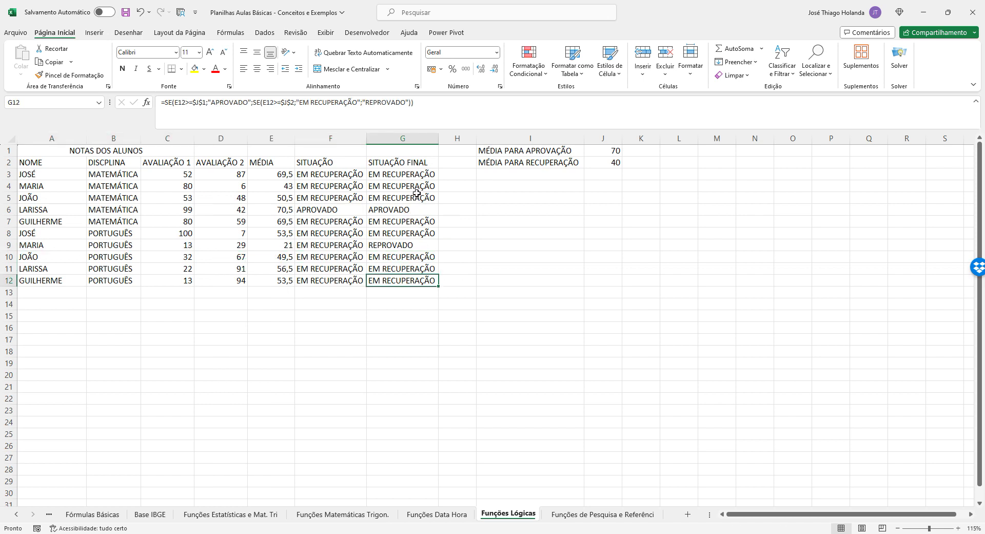
left_click_drag(413, 175, 418, 280)
left_click(338, 226)
left_click(437, 249)
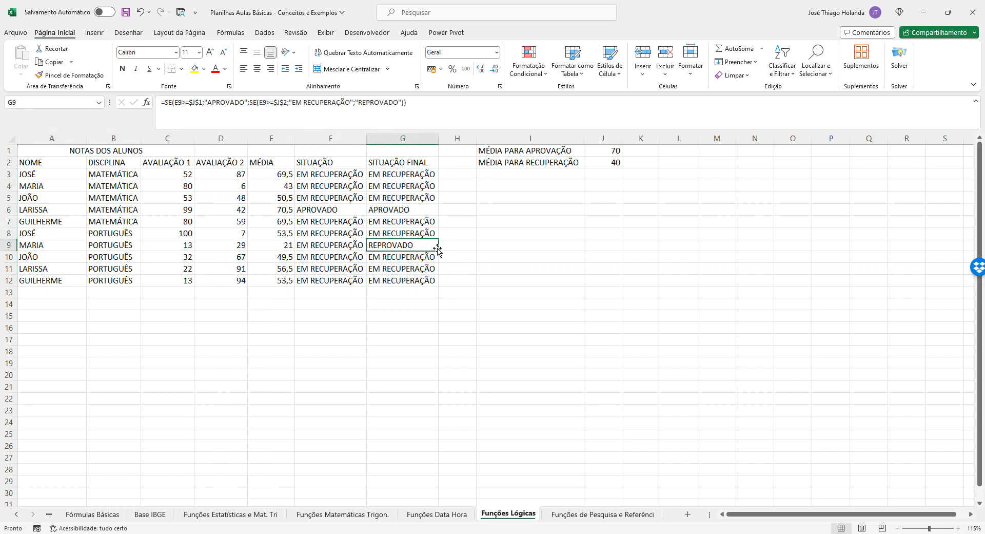
left_click(324, 209)
left_click(334, 247)
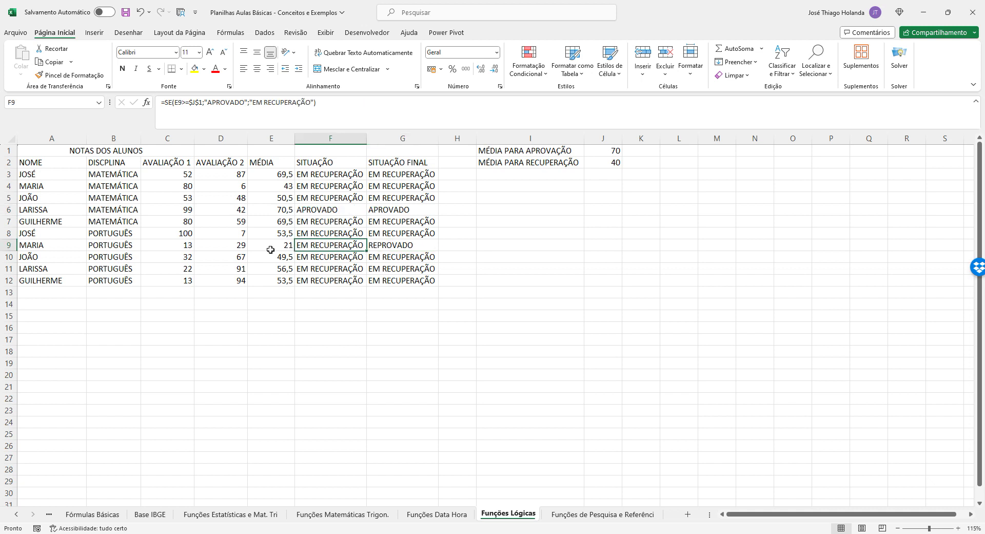
double_click(329, 246)
key("Escape")
Compare the SITUAÇÃO column F3:F12 with the SITUAÇÃO FINAL column G3:G12, including the formulas in F3 and G3
left_click_drag(334, 170, 335, 278)
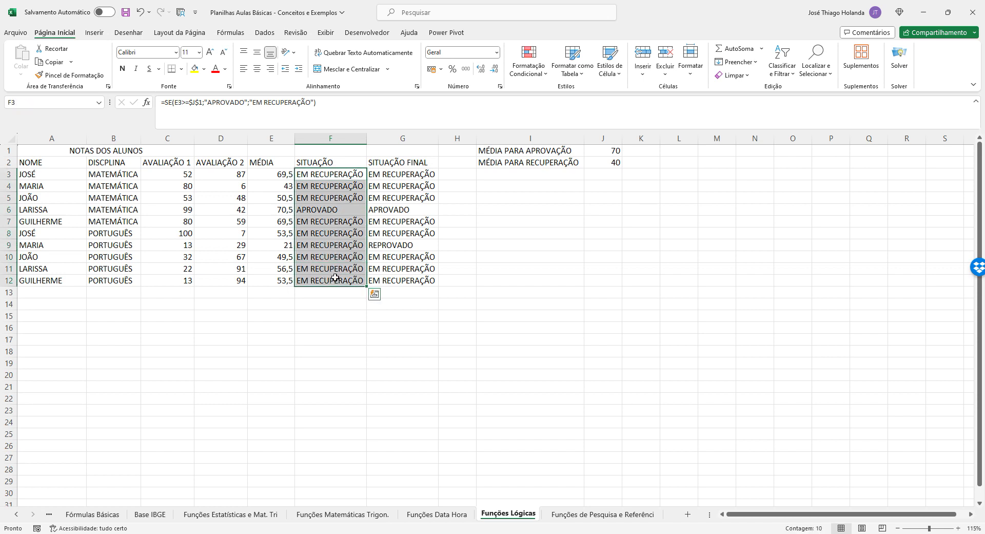
left_click(334, 251)
left_click_drag(386, 176, 399, 289)
left_click(402, 242)
left_click(516, 252)
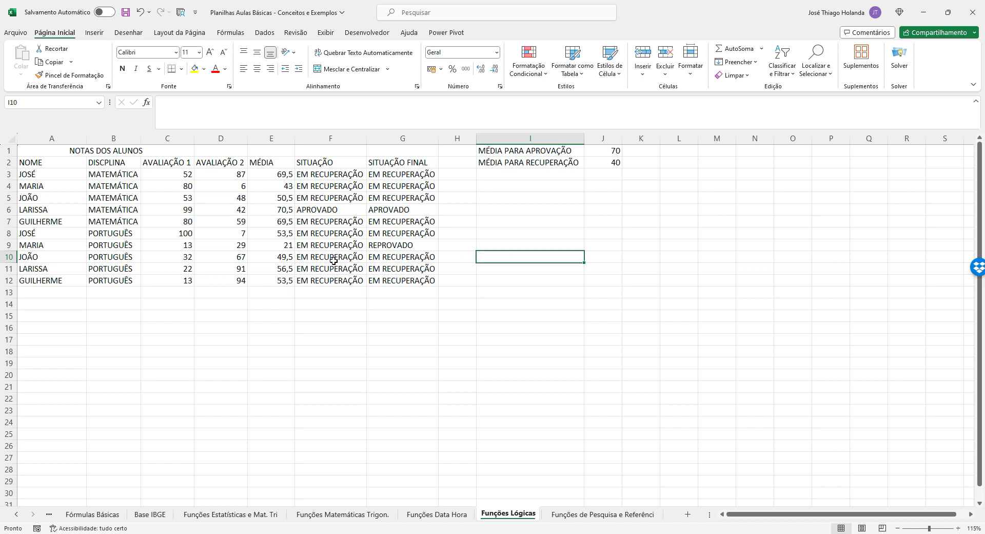
left_click(398, 175)
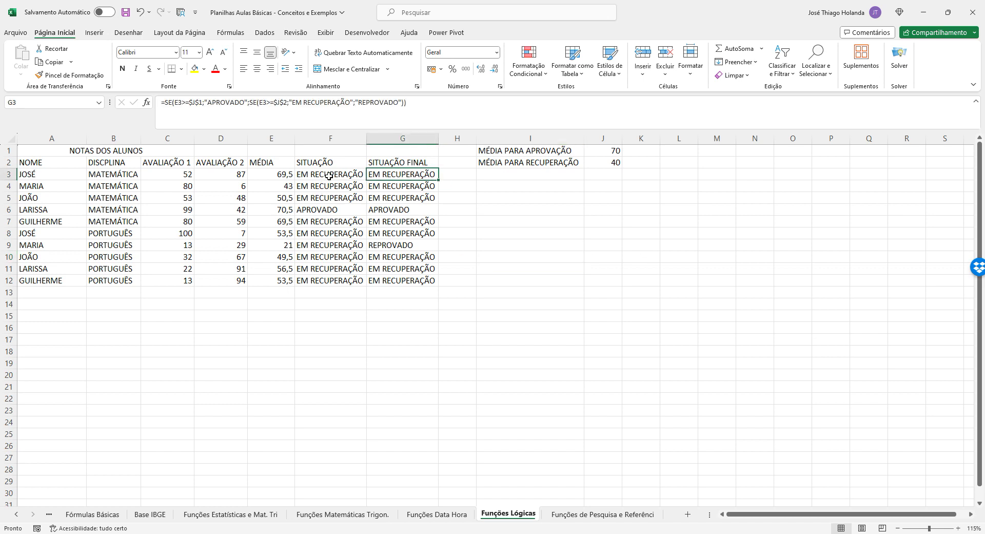
left_click(325, 178)
left_click(412, 173)
On the Funções Estatísticas e Mat. Tri sheet, review the IDHM sum and average formulas in C2:E3
left_click(339, 514)
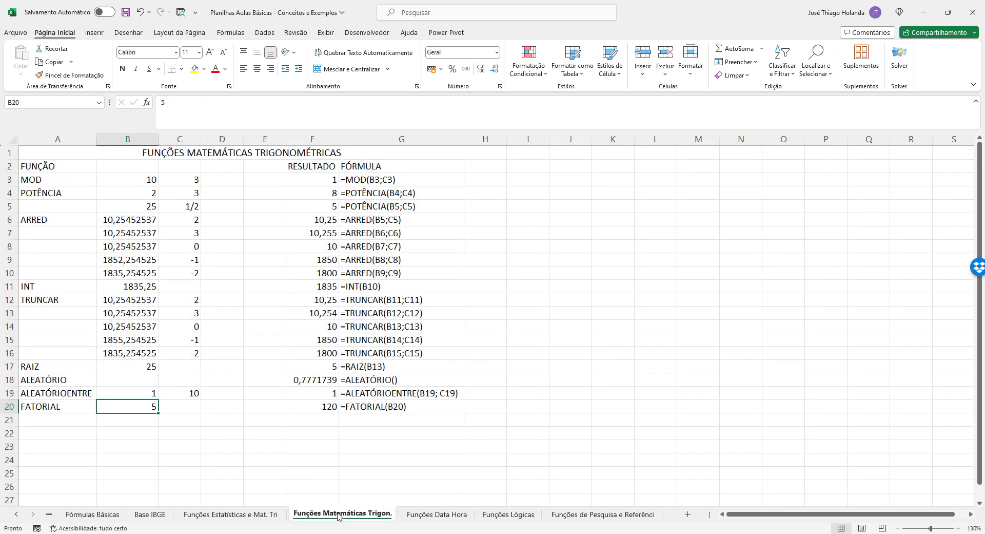
left_click(251, 515)
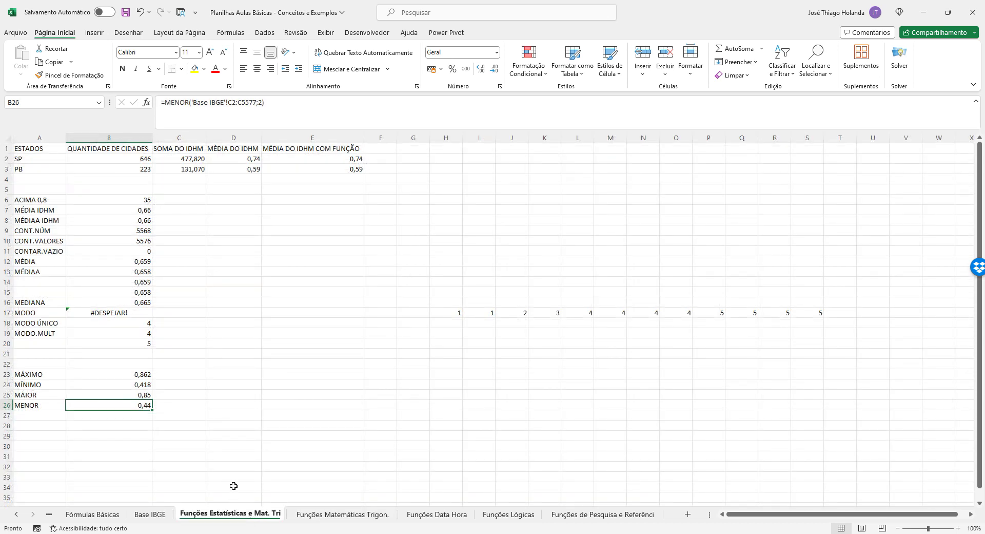
left_click(46, 211)
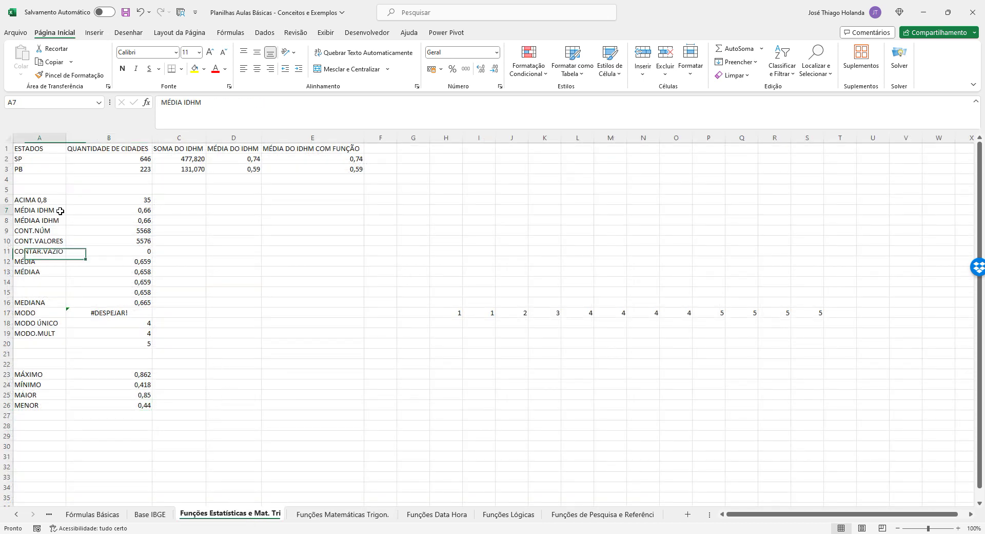
left_click(48, 220)
left_click(41, 261)
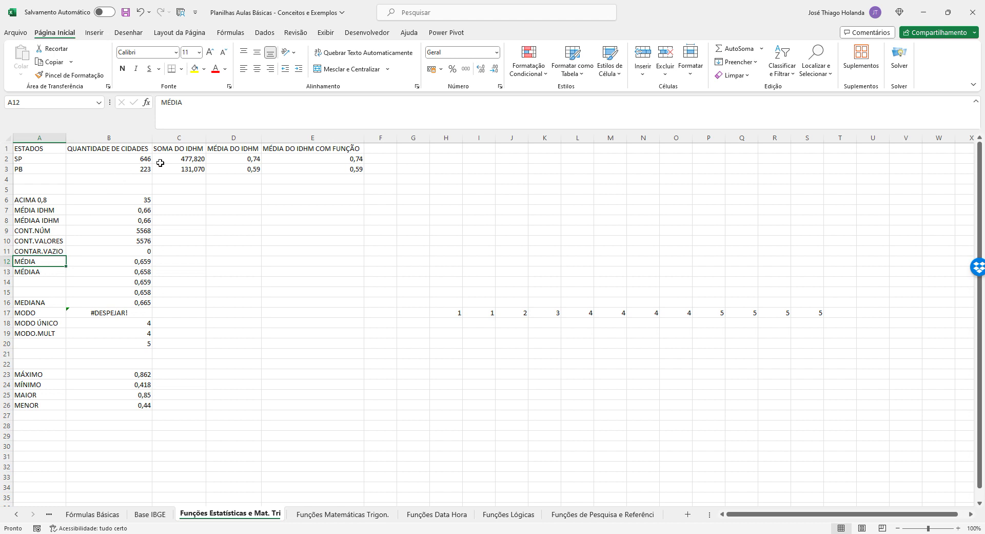
left_click(182, 160)
left_click(189, 169)
left_click(185, 161)
left_click(194, 169)
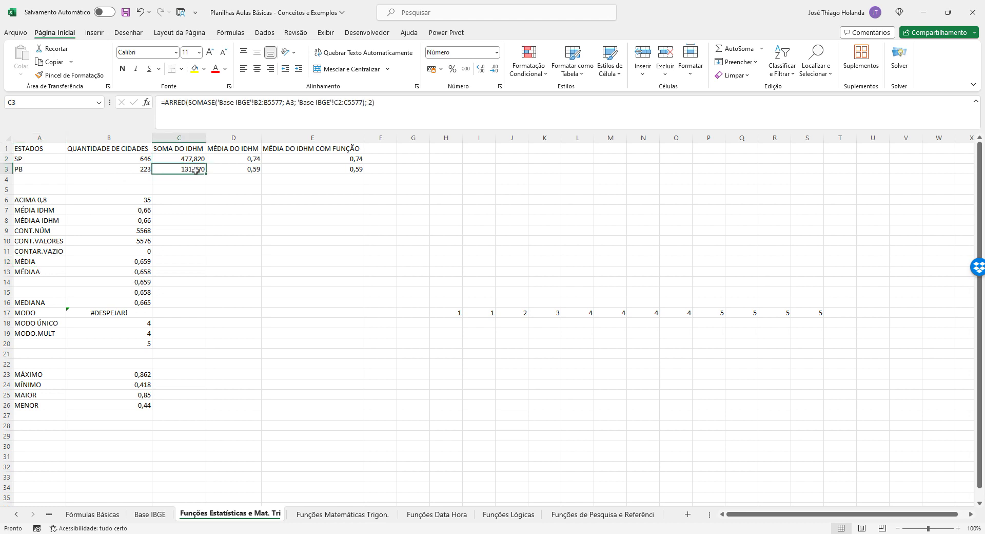
left_click(241, 170)
left_click(243, 160)
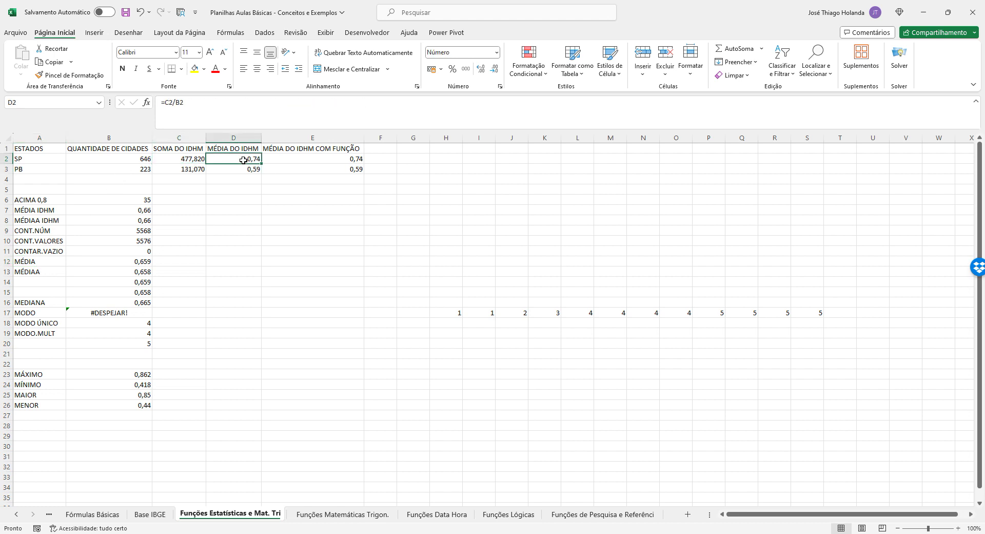
left_click(324, 170)
left_click(326, 164)
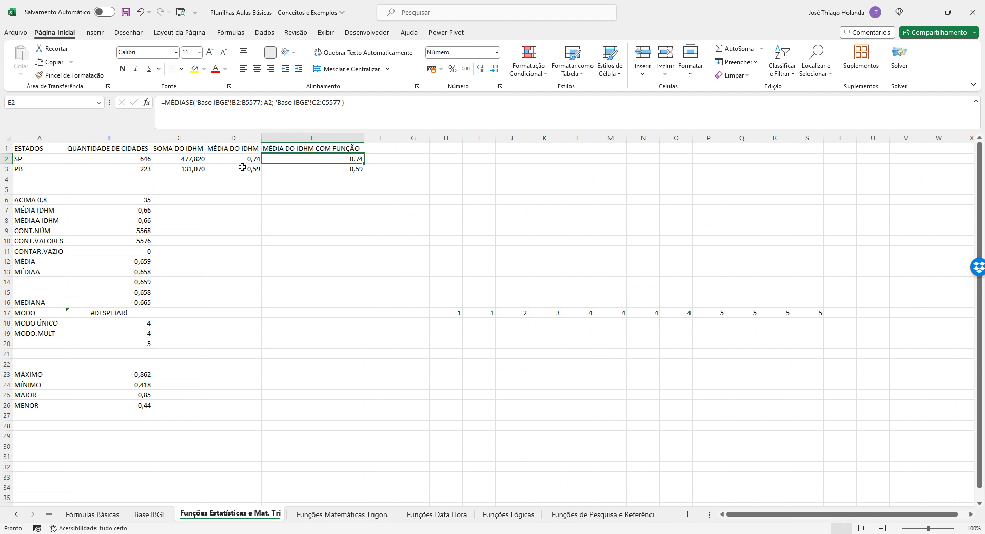
Look through the statistical functions around MÉDIASE and the math functions around SOMASE
left_click(231, 32)
left_click(311, 74)
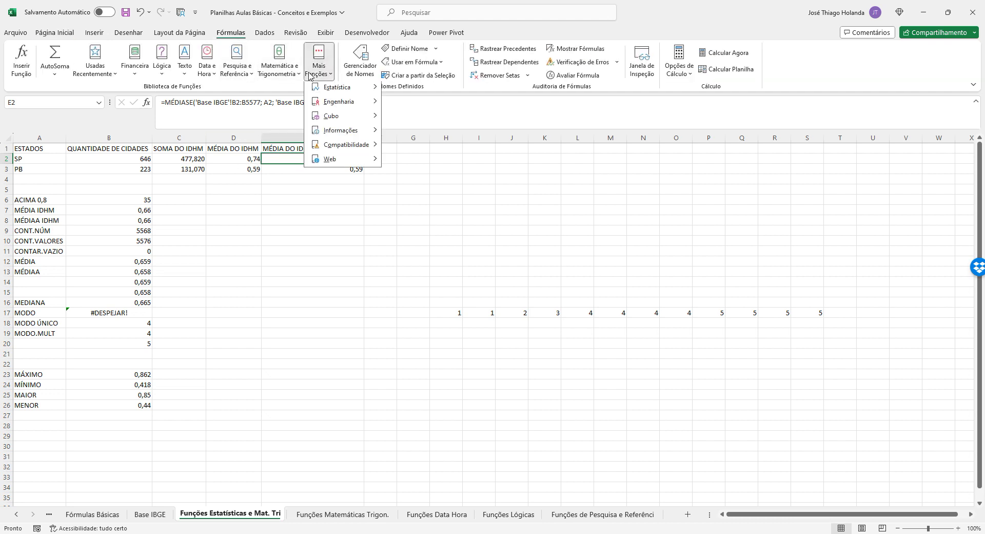
mouse_move(341, 89)
scroll(444, 318, "down", 10)
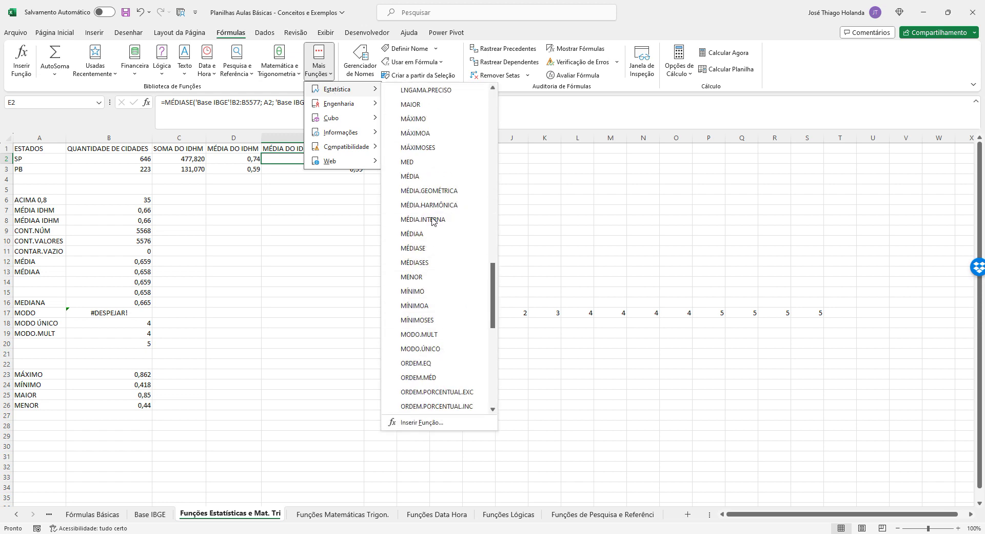
left_click(278, 67)
scroll(319, 369, "down", 15)
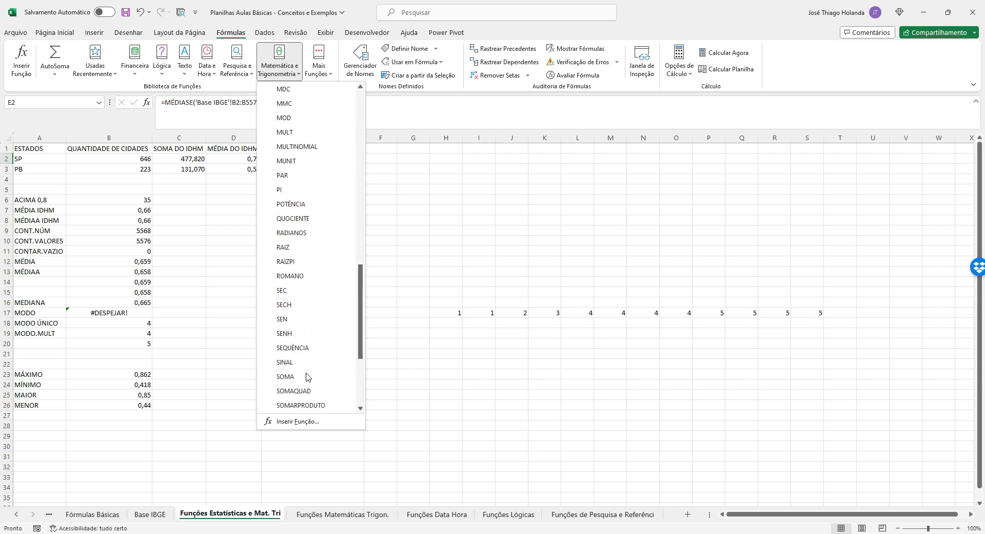
scroll(318, 369, "up", 1)
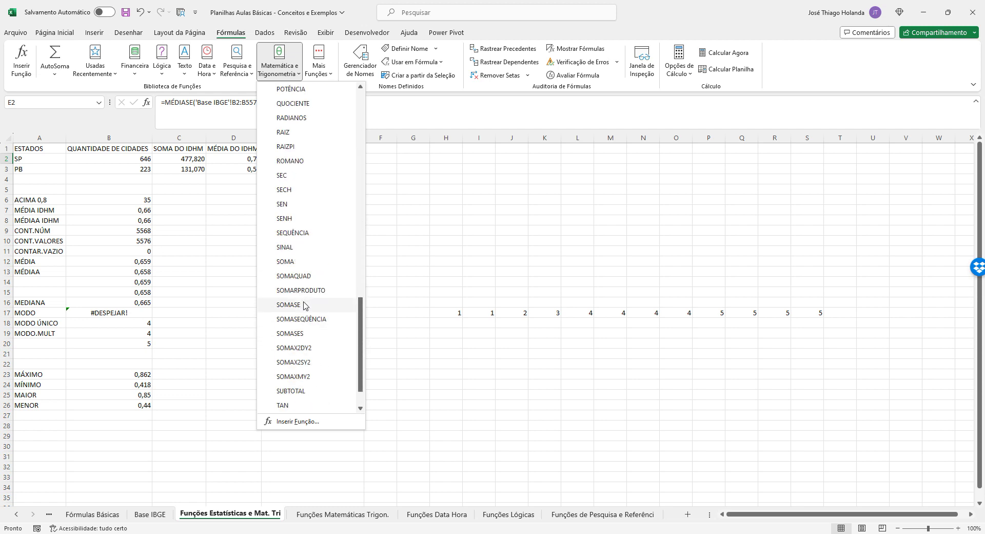
left_click(410, 224)
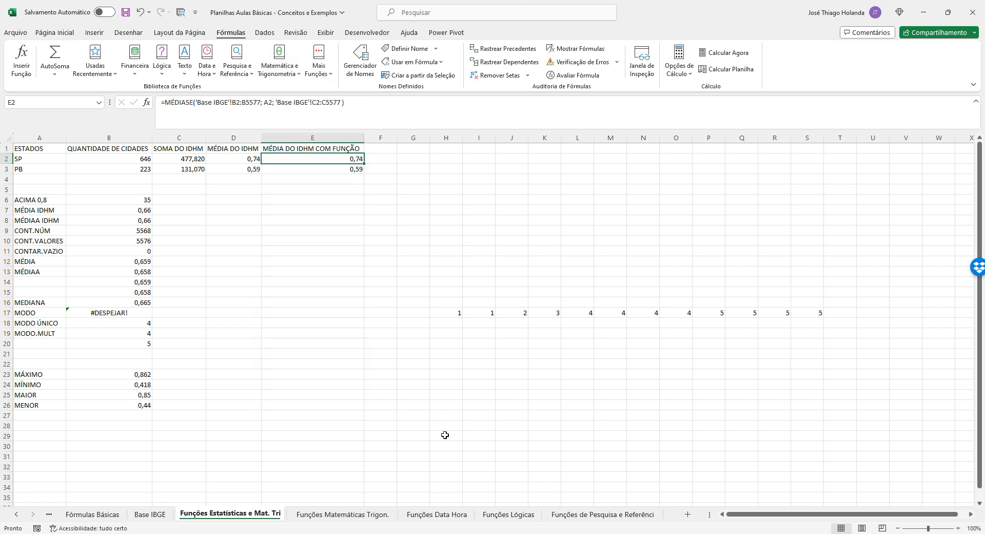
Check the lookup and reference sheet, return to Funções Lógicas, and read the description of the SES logical function
left_click(436, 513)
left_click(508, 513)
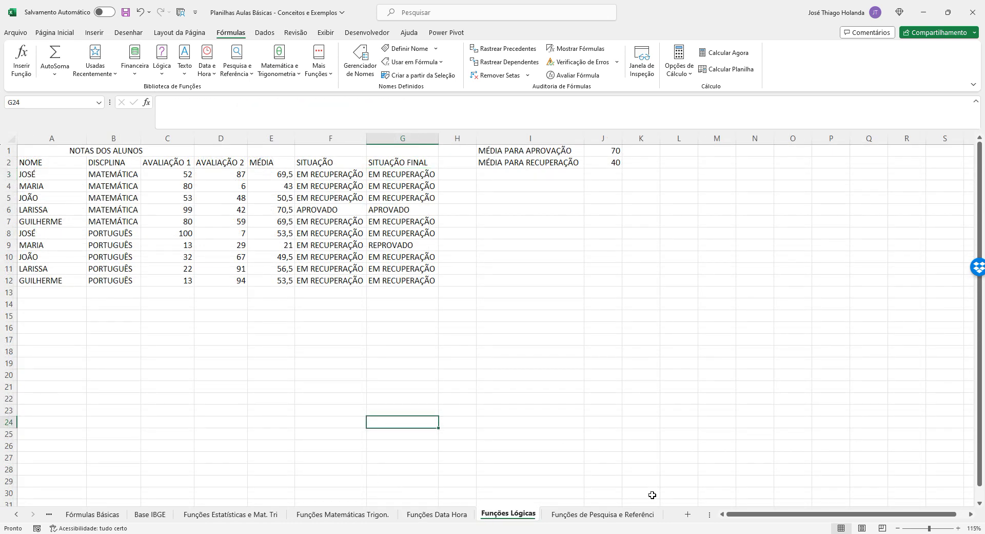
left_click(603, 514)
left_click(286, 334)
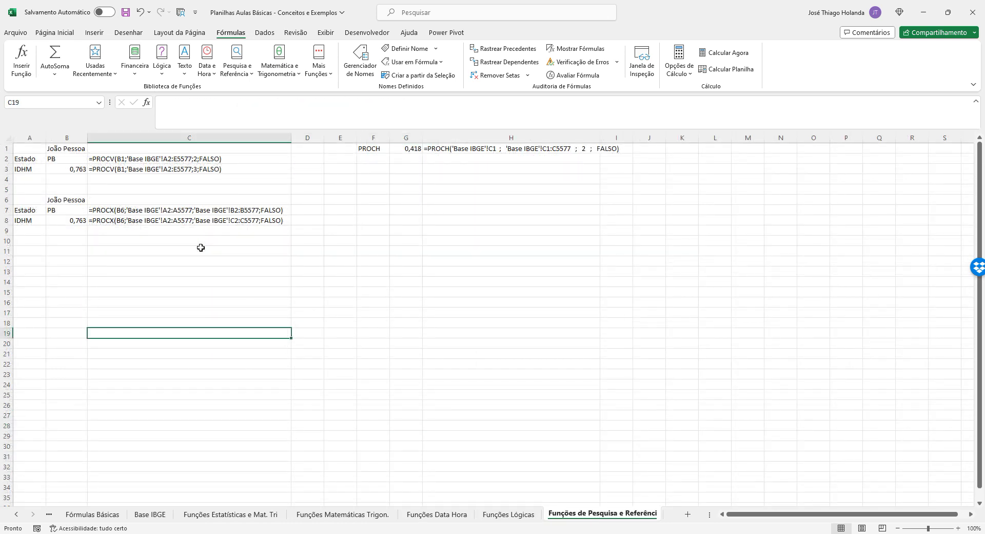
left_click(529, 514)
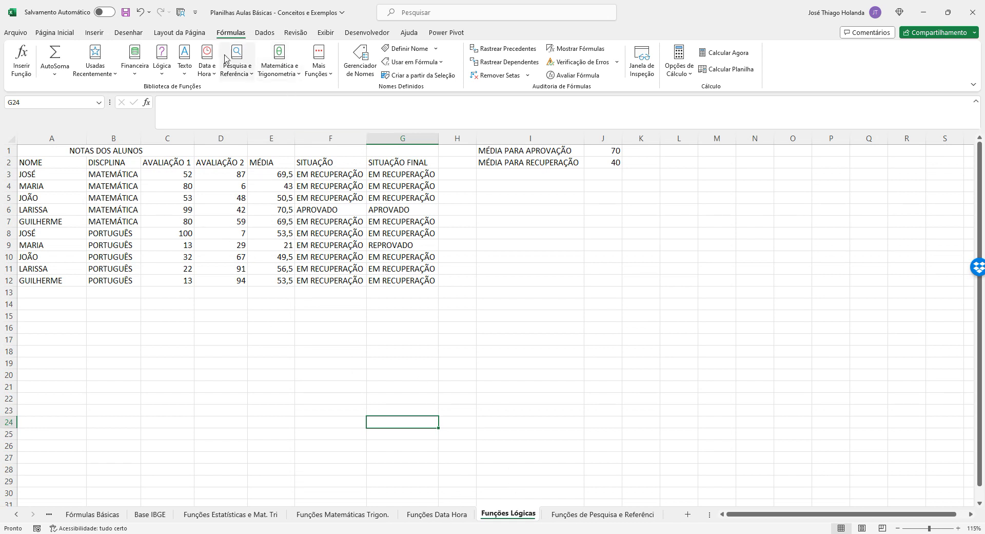
left_click(163, 67)
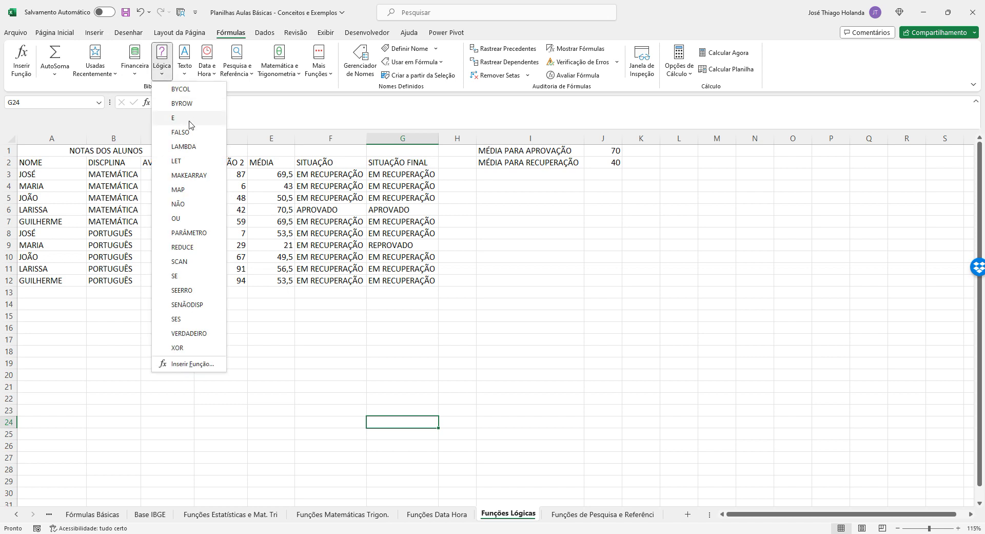
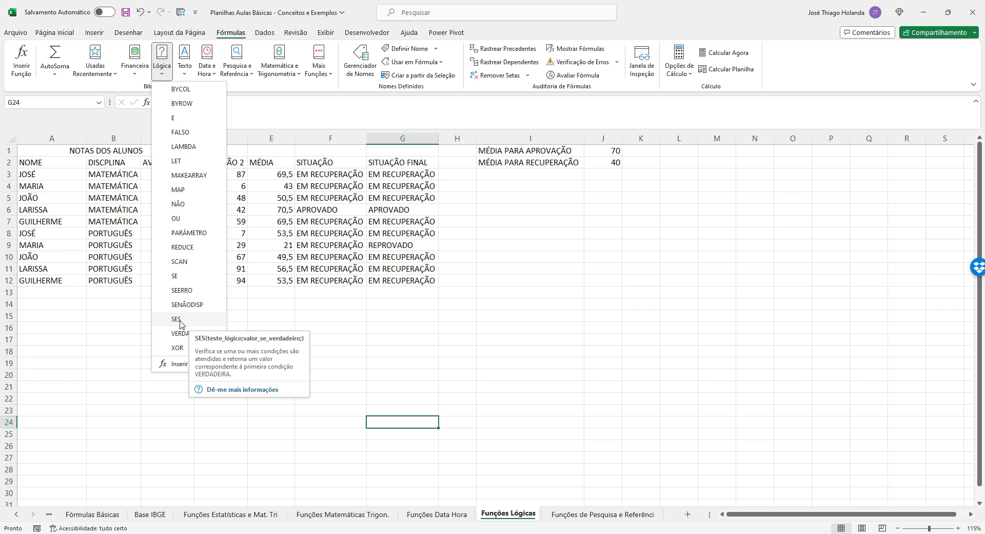
left_click(502, 409)
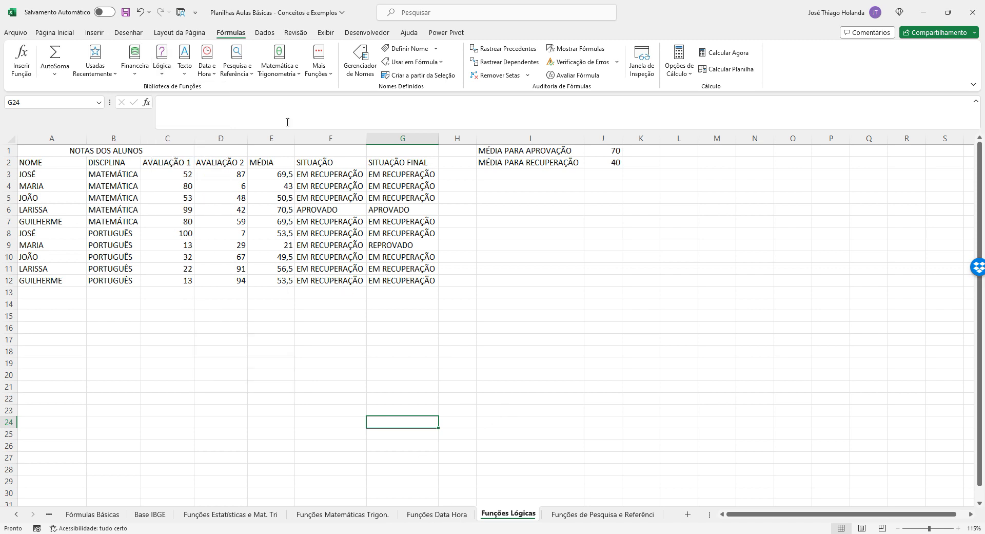
Read the description of SOMASES among the math functions and locate MÉDIASES among the statistical functions
left_click(236, 64)
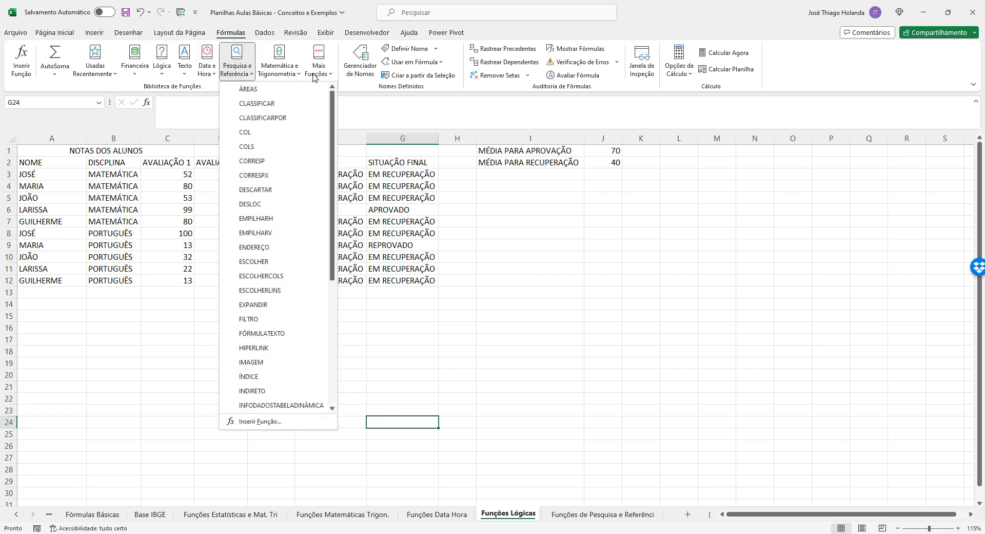
left_click(279, 62)
scroll(308, 277, "down", 15)
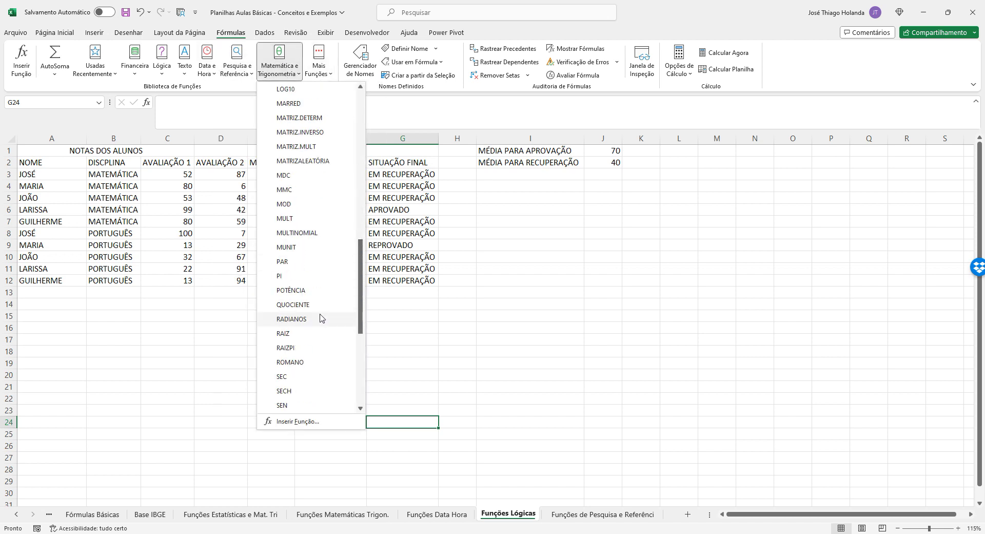
scroll(319, 308, "up", 1)
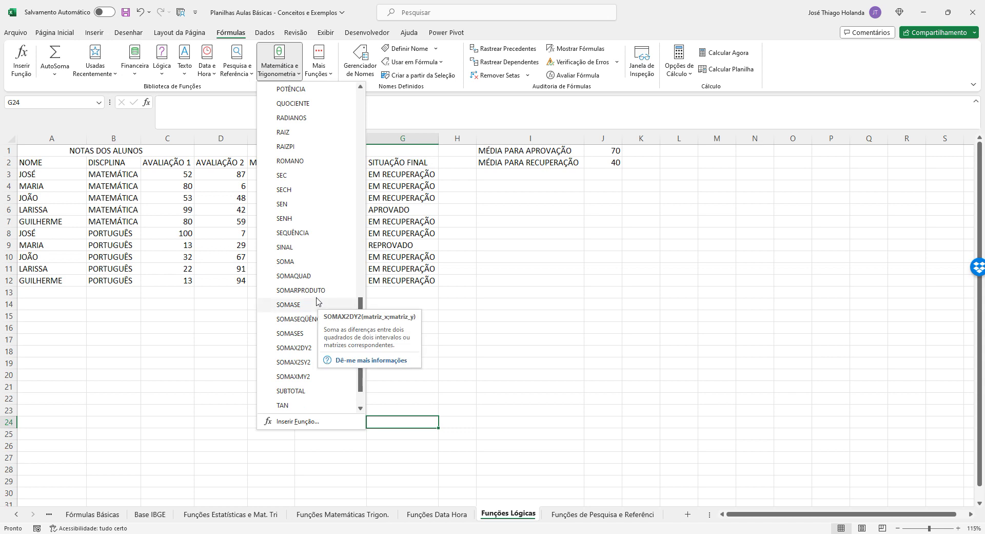
mouse_move(292, 340)
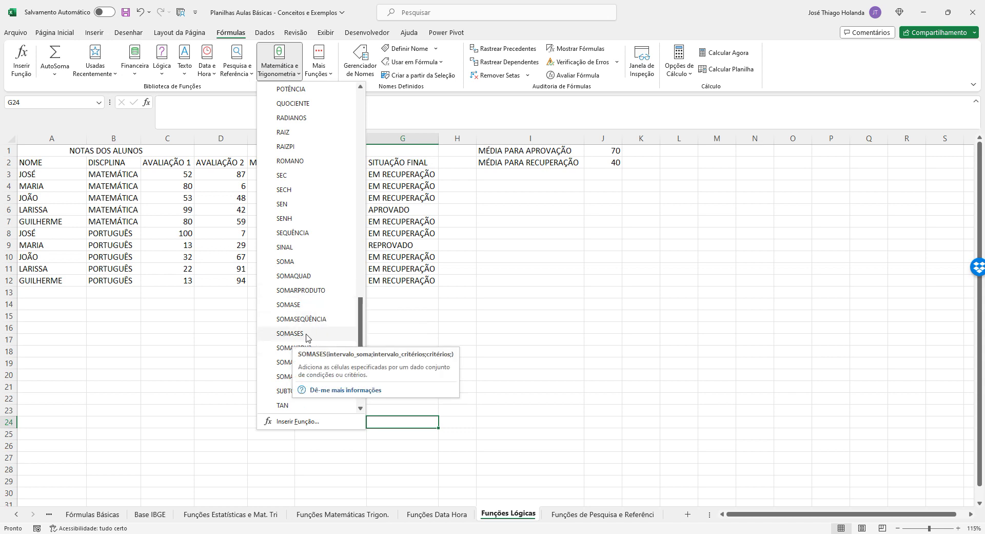
left_click(319, 64)
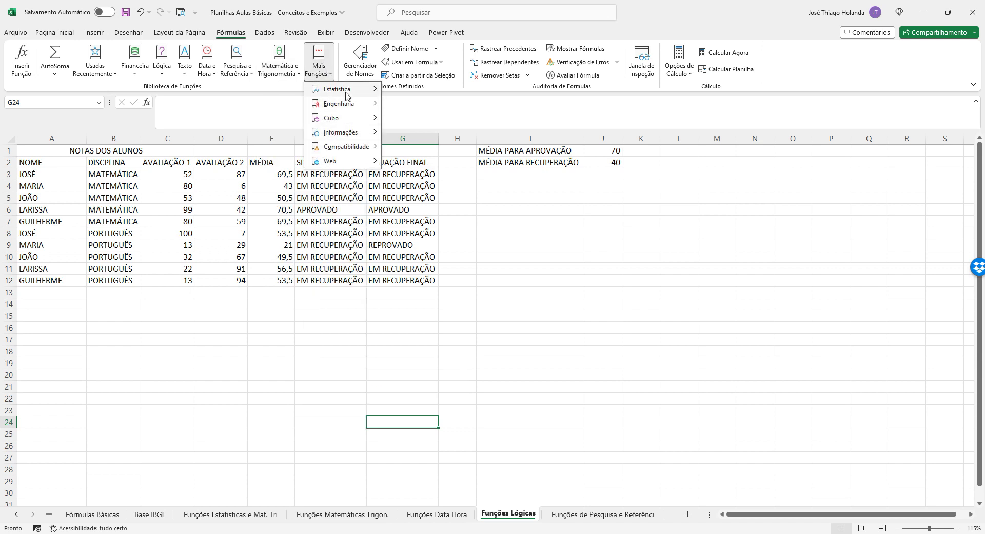
mouse_move(346, 95)
scroll(437, 266, "down", 15)
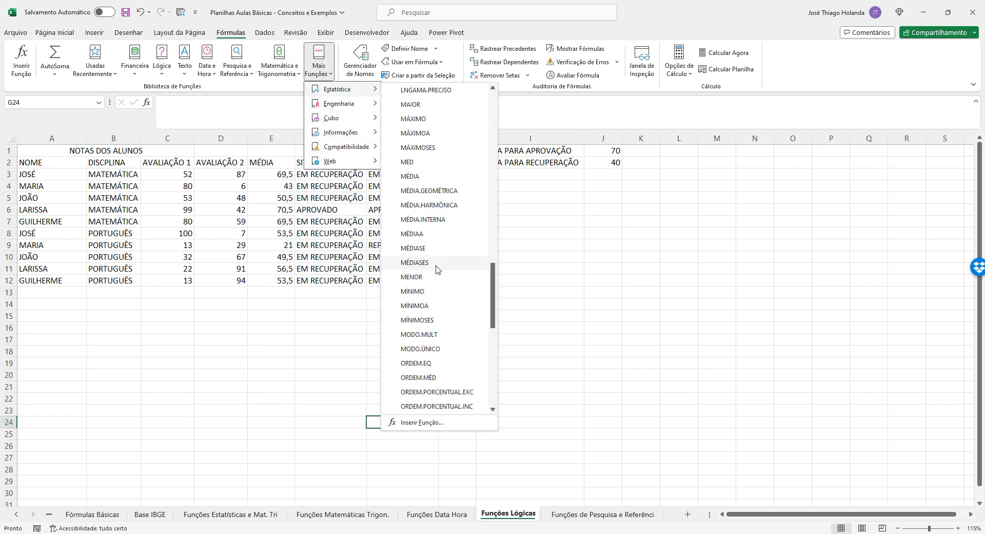
left_click(596, 280)
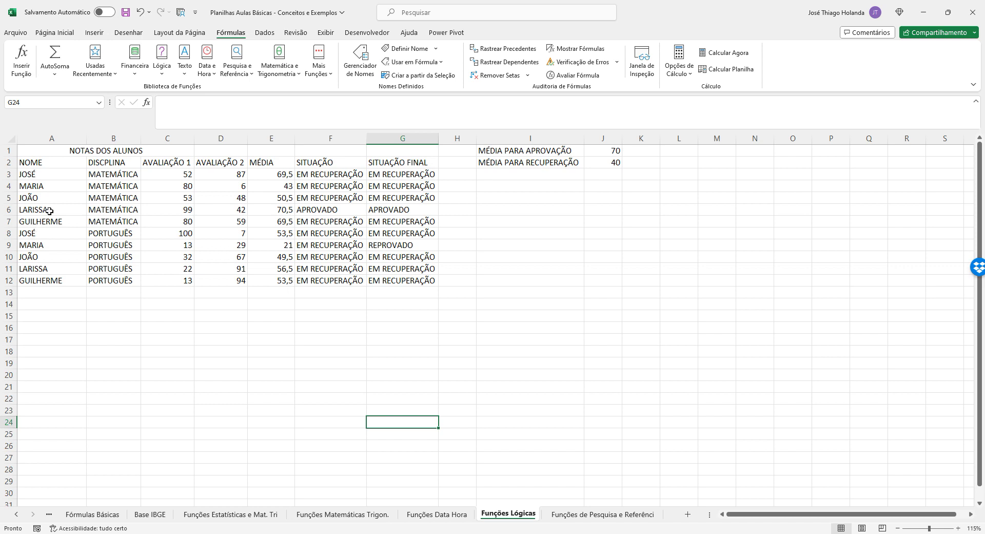
Highlight the student record in A6:G6 with a yellow fill
left_click_drag(50, 210, 382, 205)
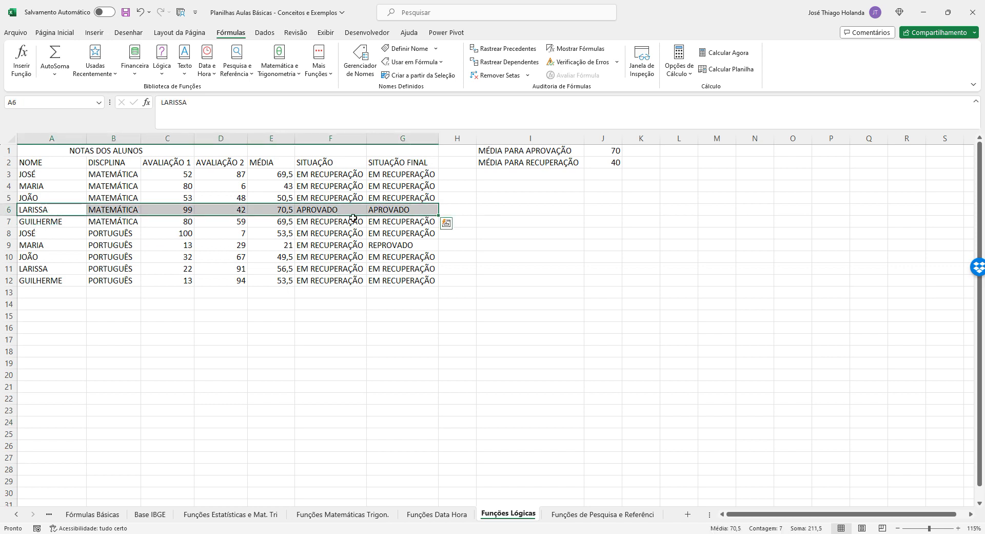
left_click(384, 211)
left_click_drag(71, 211, 382, 210)
left_click(55, 32)
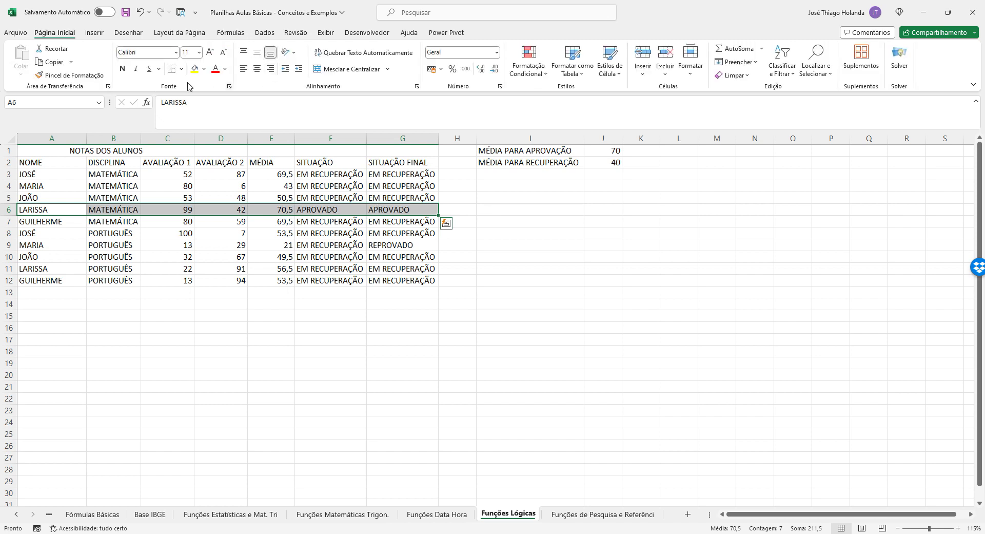
left_click(194, 68)
left_click(507, 243)
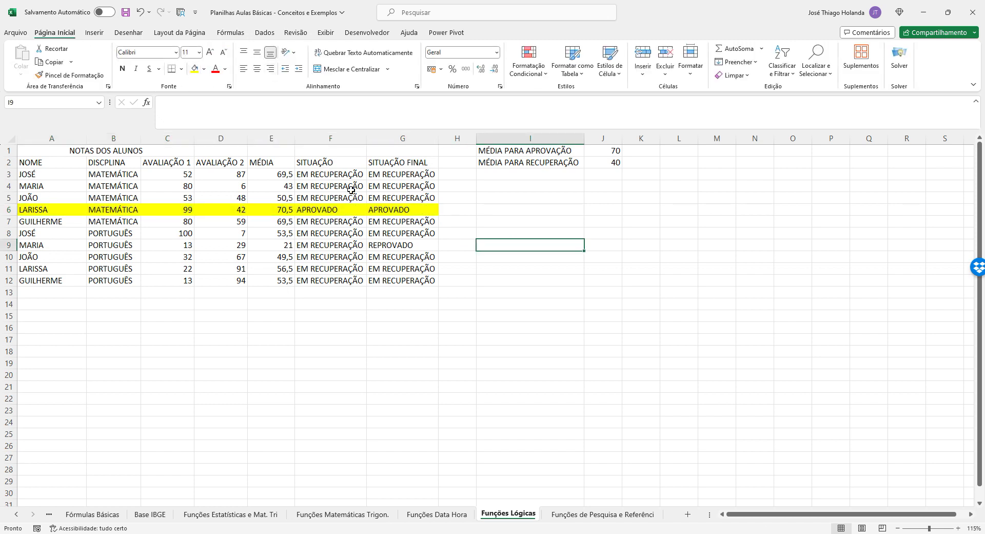
Try a first assessment score of 50 in C6 and undo that entry
left_click(179, 209)
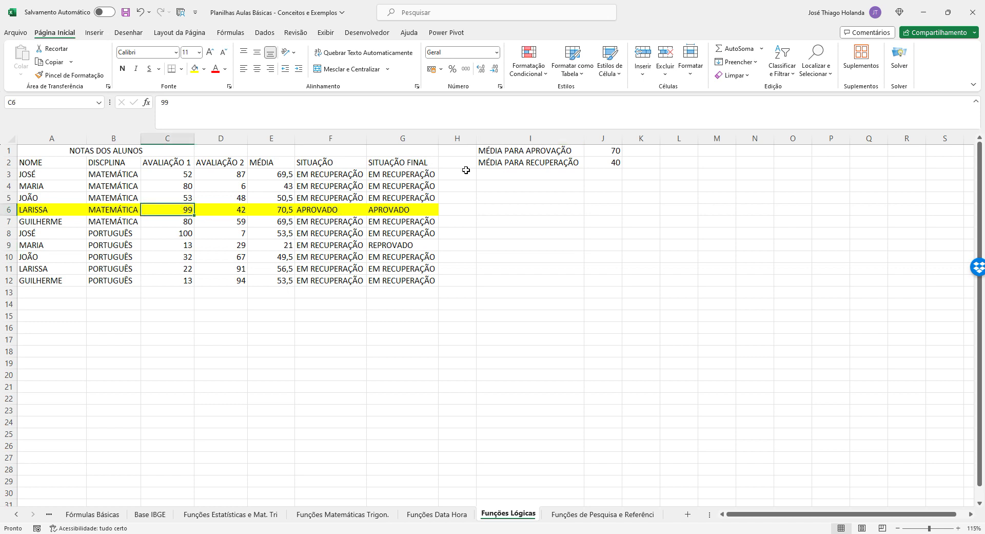
type("50")
key("Return")
key("Up")
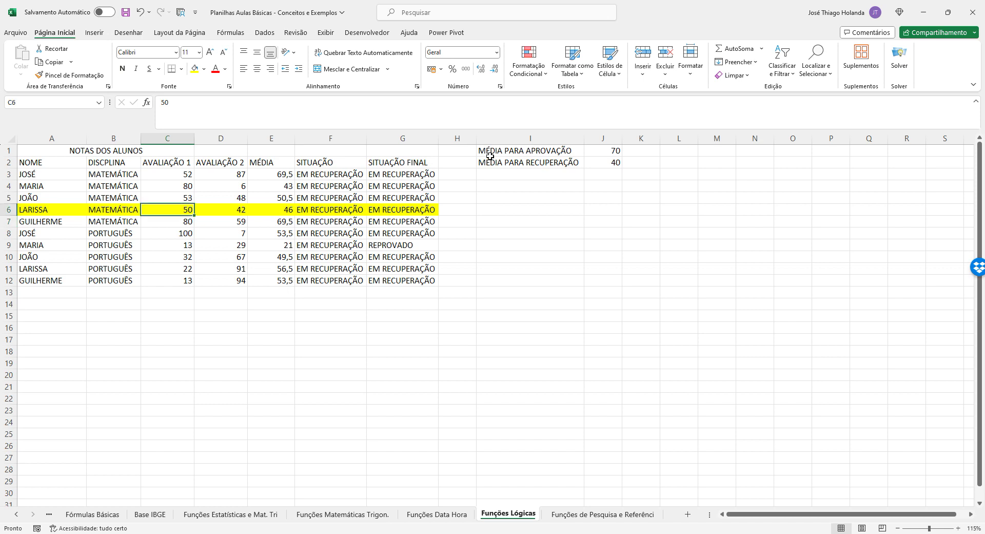
key("ctrl+z")
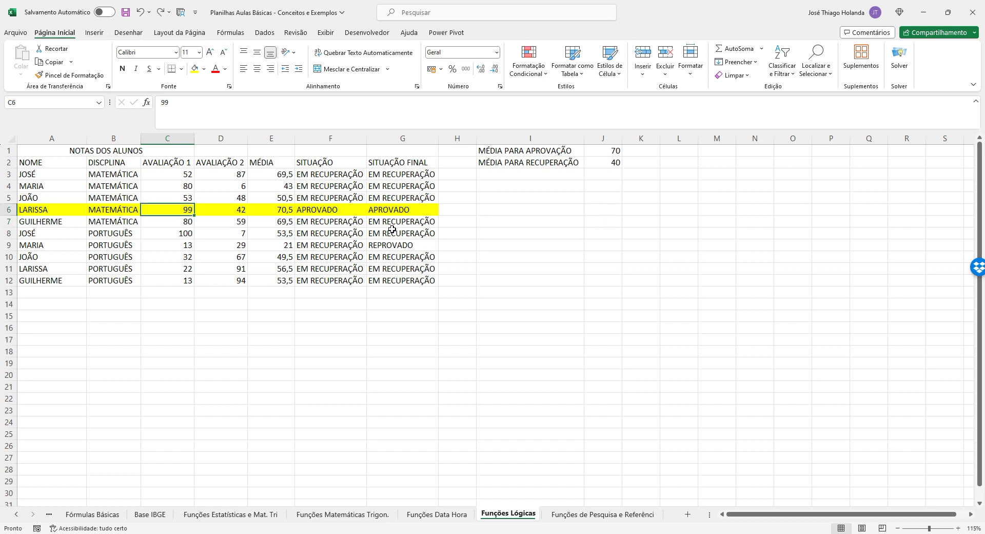
Undo the yellow fill on the student record in A6:G6
key("ctrl+z")
left_click(505, 208)
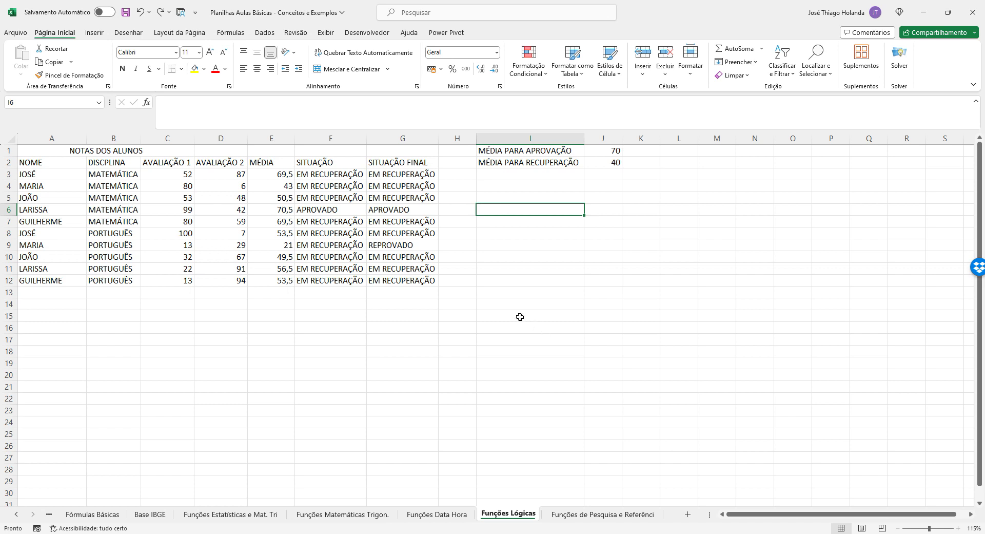
Review the formulas in column B of the Funções Estatísticas e Mat. Tri sheet, from the city counts down to the MENOR row
left_click(229, 513)
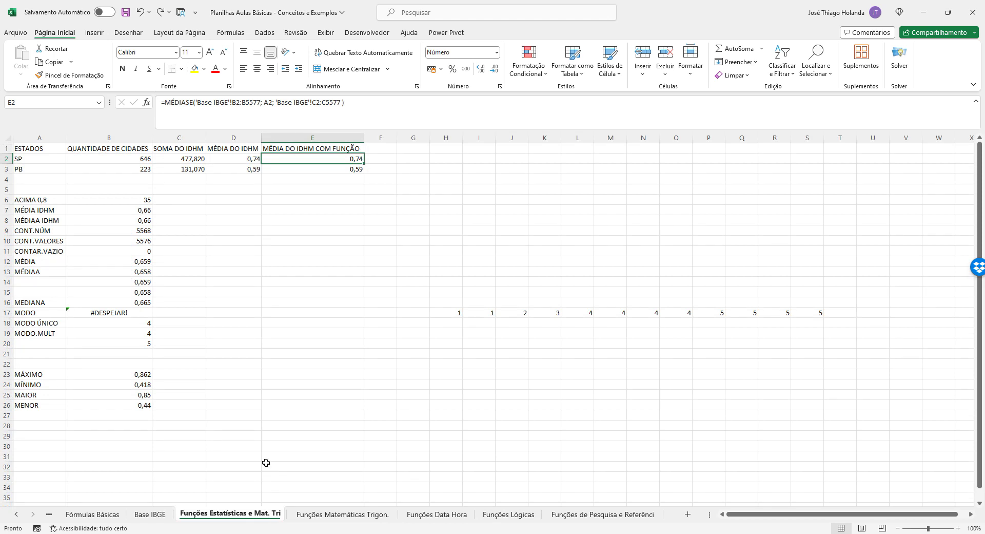
left_click(243, 321)
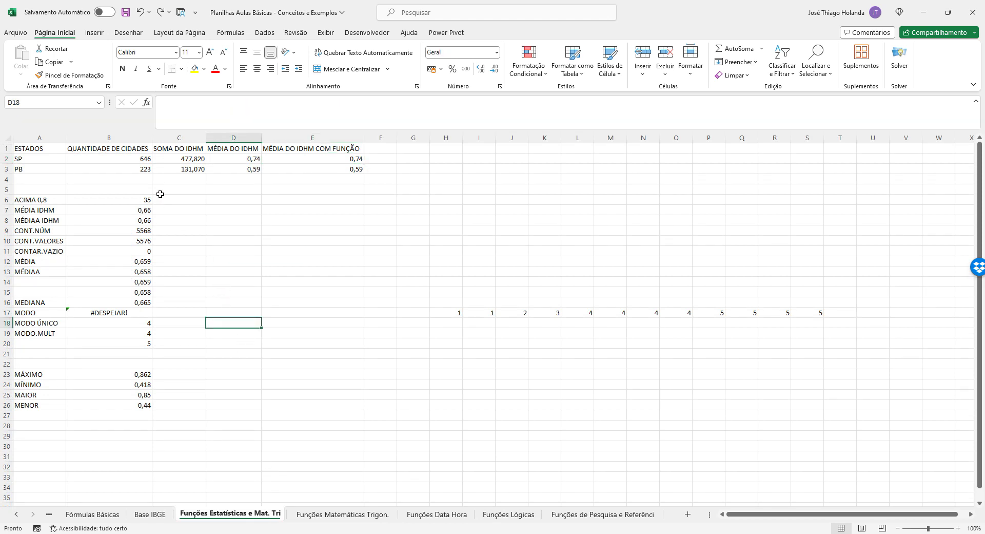
left_click(131, 168)
left_click(133, 149)
left_click(100, 211)
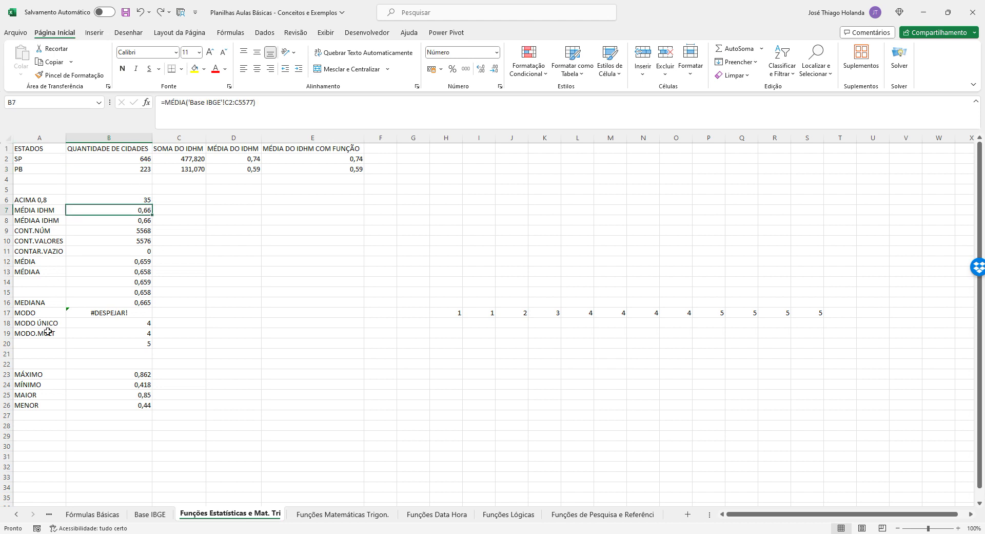
left_click(147, 200)
left_click(155, 210)
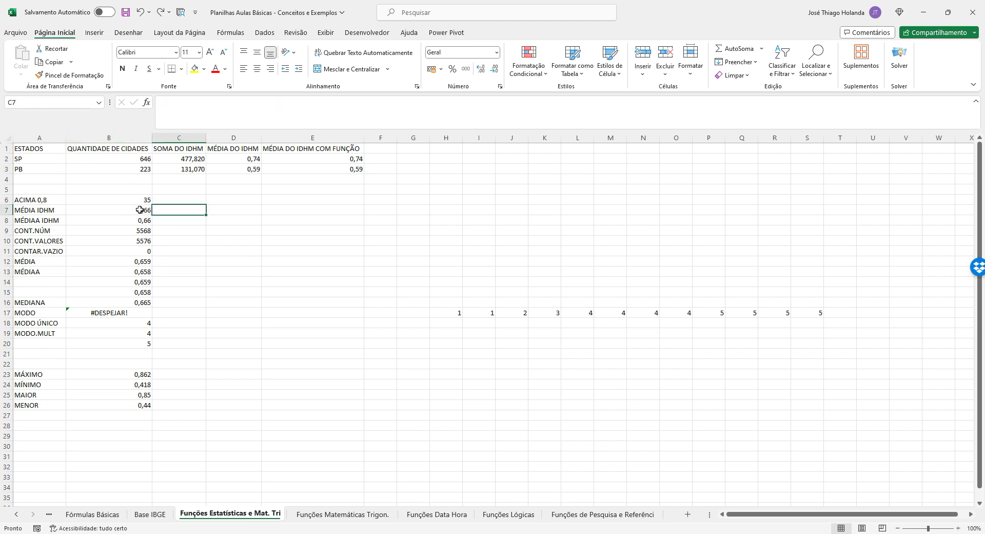
left_click(101, 210)
left_click(103, 238)
left_click(105, 260)
left_click(125, 293)
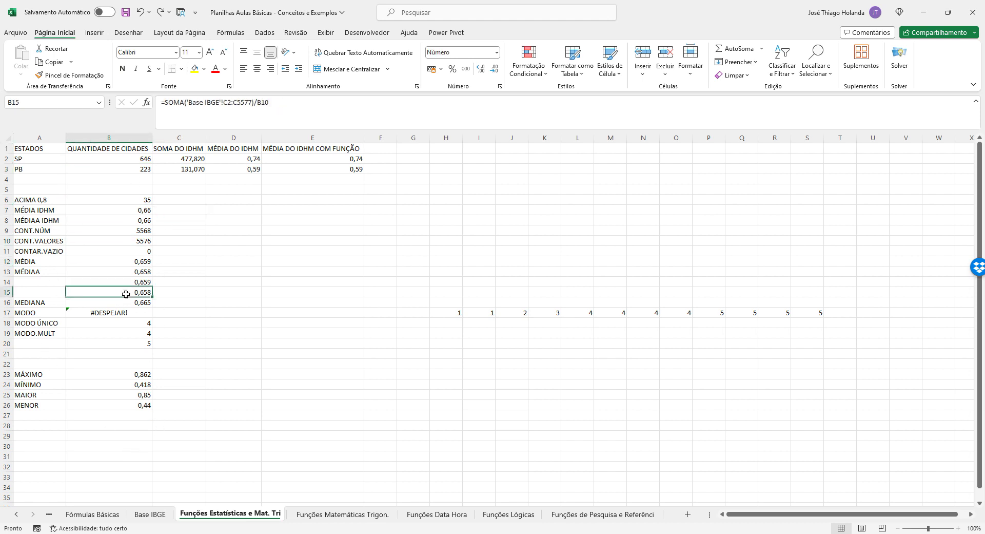
left_click(121, 391)
left_click(116, 209)
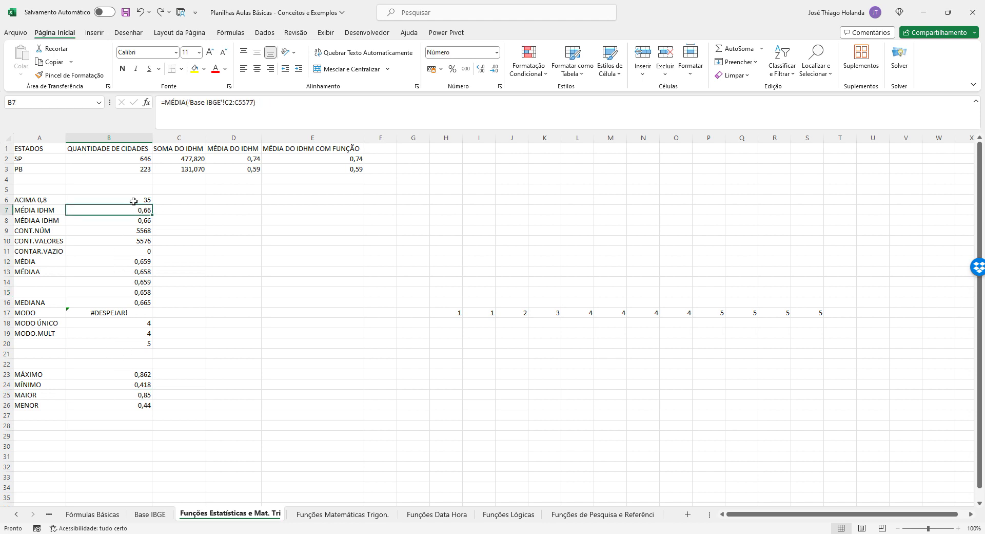
Copy the ACIMA 0,8 formula from B6 into C6 as plain text: =CONT.SE('Base IBGE'!C2:C5577; ">0,8")
left_click(134, 200)
left_click_drag(310, 102, 82, 103)
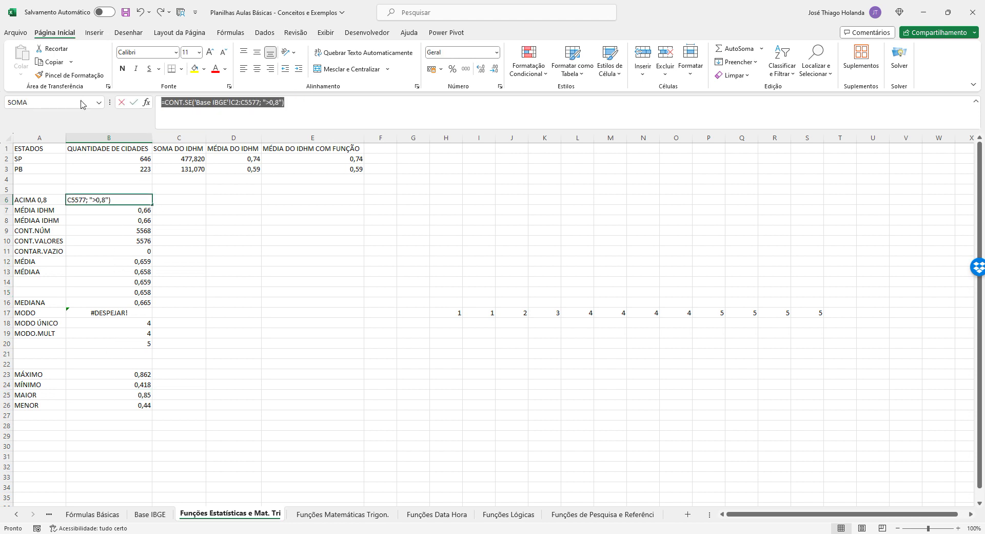
key("ctrl+c")
key("Return")
key("Up")
key("Right")
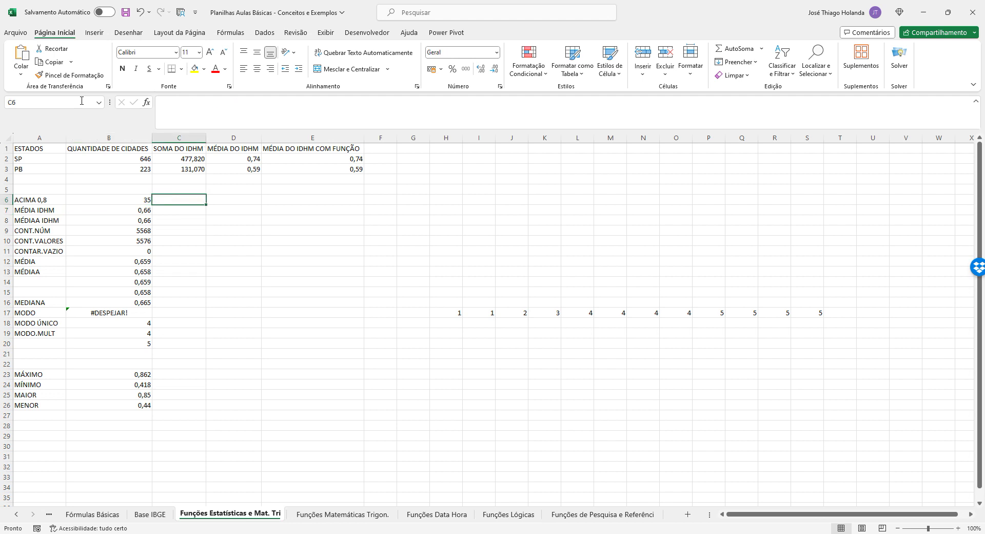
type("'")
key("ctrl+v")
key("Return")
Copy the MÉDIA IDHM formula from B7 into C7 as plain text: =MÉDIA('Base IBGE'!C2:C5577)
key("Left")
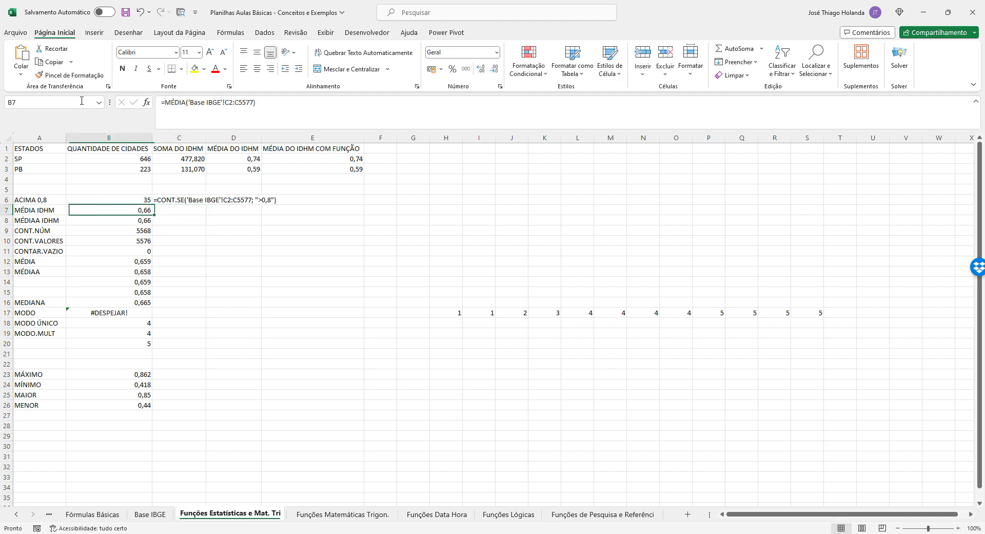
left_click_drag(287, 105, 18, 108)
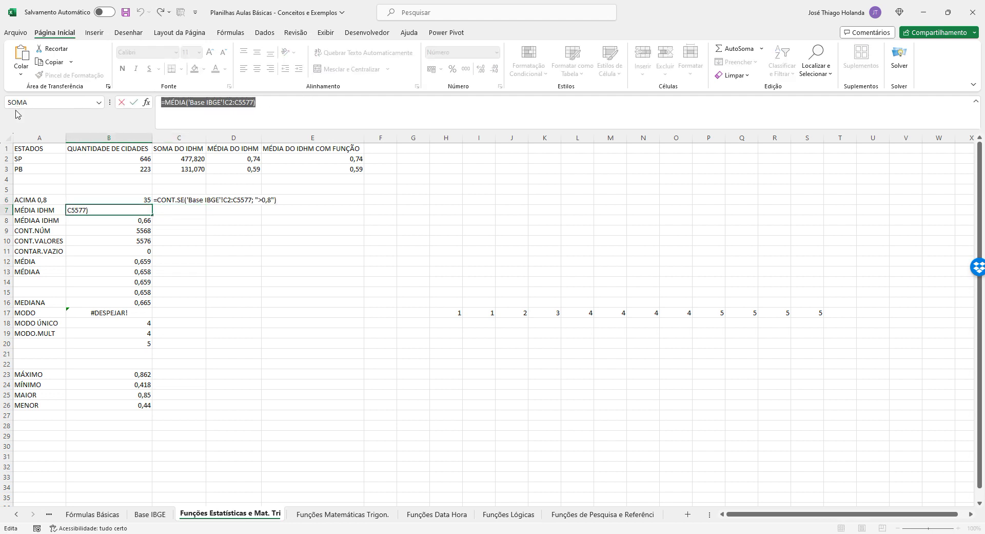
key("ctrl+c")
key("Return")
key("Up")
key("Right")
type("'")
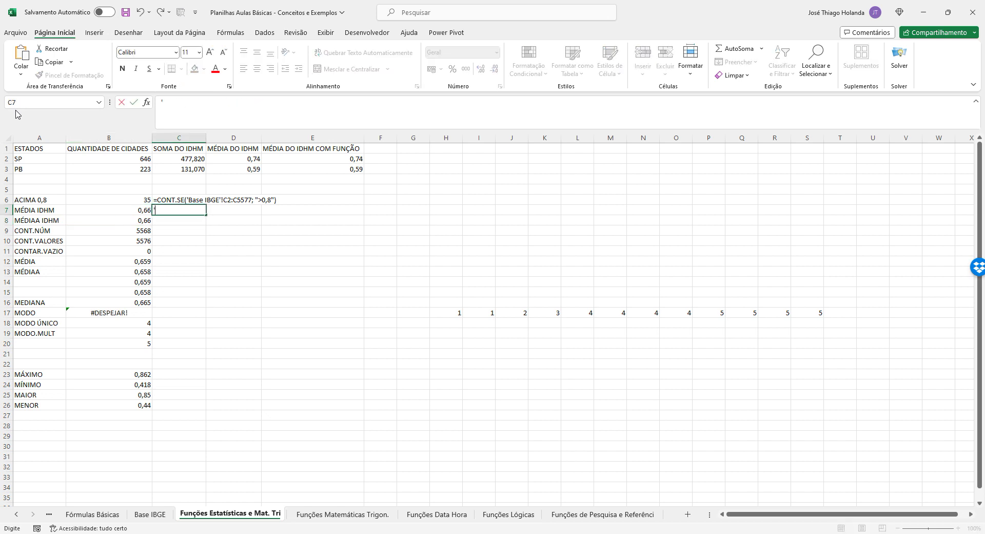
key("ctrl+v")
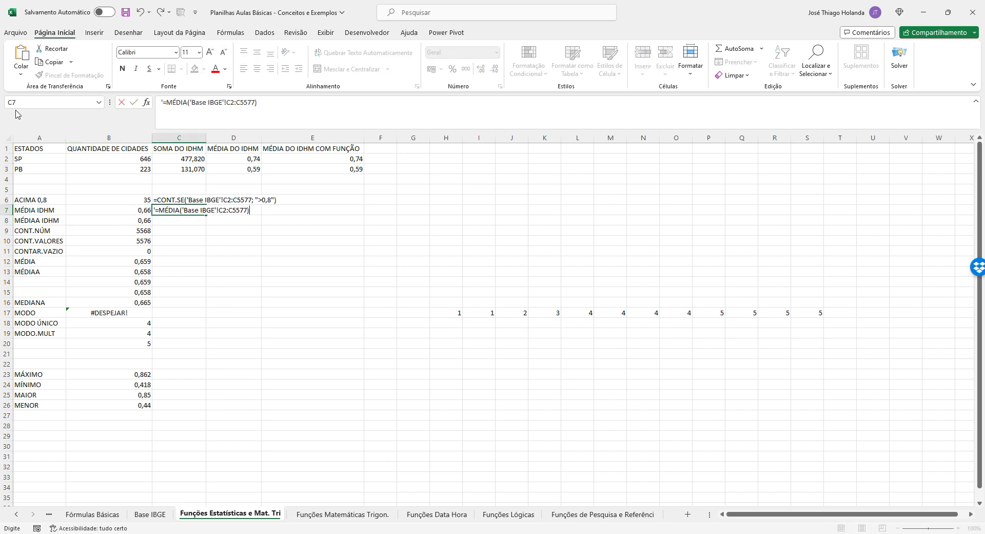
key("Return")
Copy the MÉDIAA IDHM formula from B8 into C8 as plain text: =MÉDIAA('Base IBGE'!C2:C5577)
key("Left")
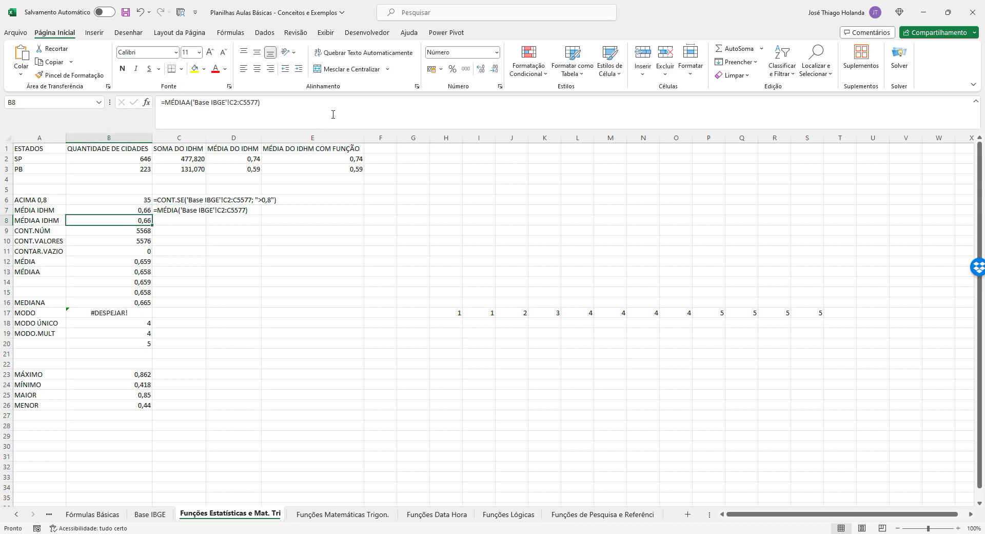
left_click_drag(332, 114, 23, 82)
key("ctrl+c")
key("Return")
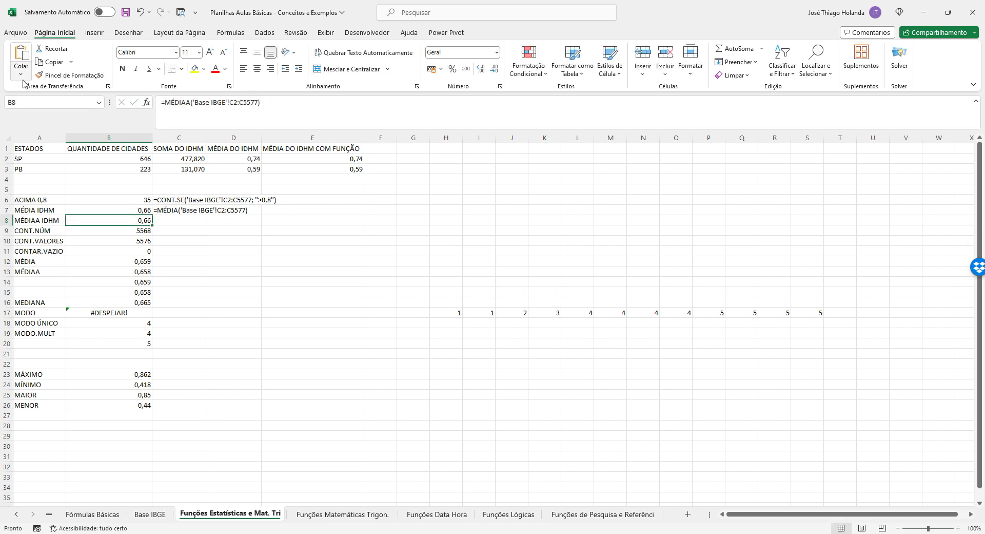
key("Up")
key("Right")
type("'")
key("ctrl+v")
key("Return")
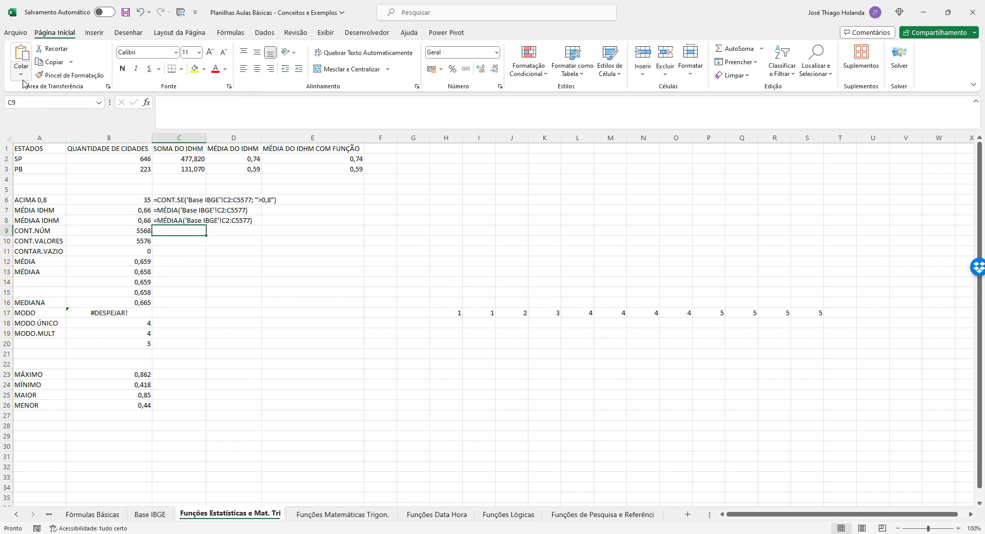
Copy the CONT.NÚM formula from B9 into C9 as plain text: =CONT.NÚM('Base IBGE'!C2:C5577)
key("Left")
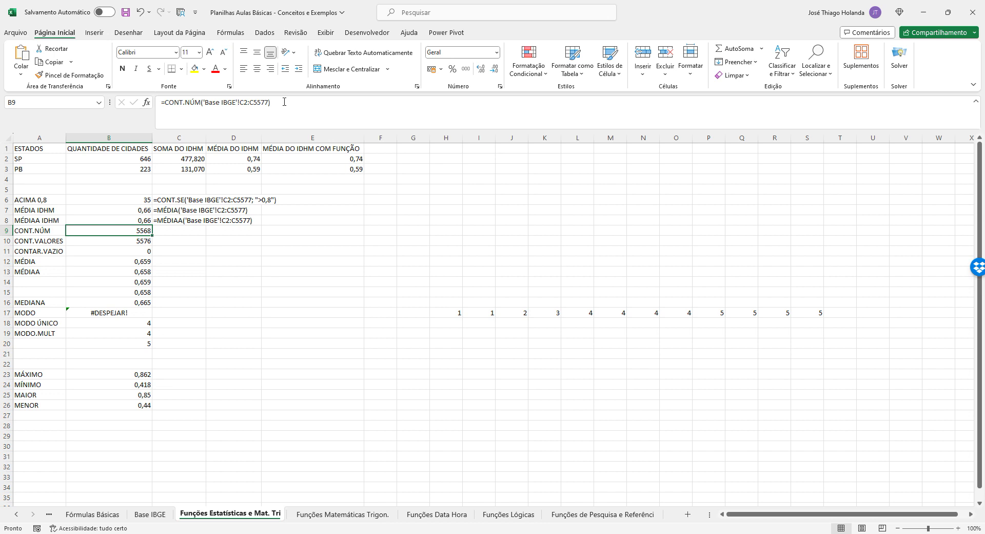
left_click_drag(280, 102, 72, 97)
key("ctrl+c")
key("Return")
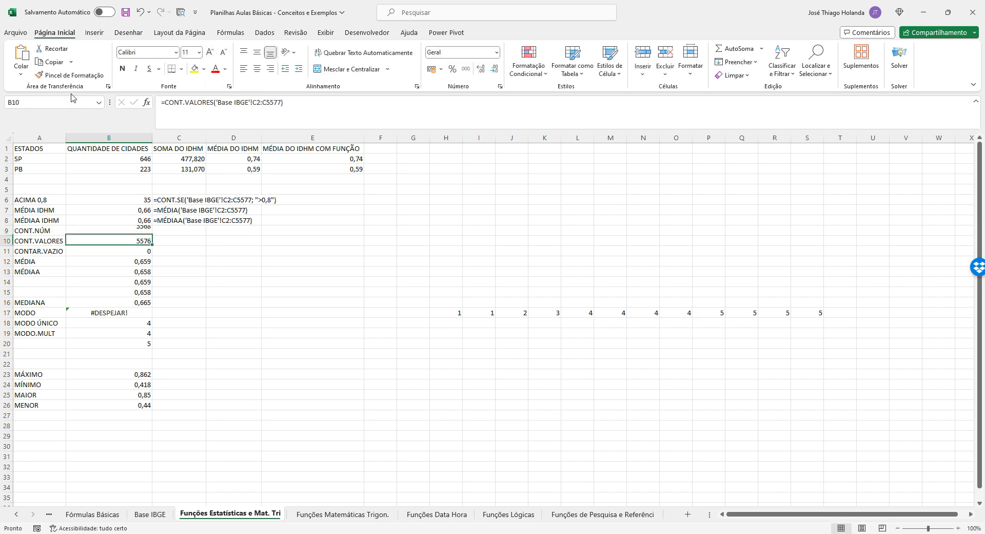
key("Up")
key("Right")
type("'")
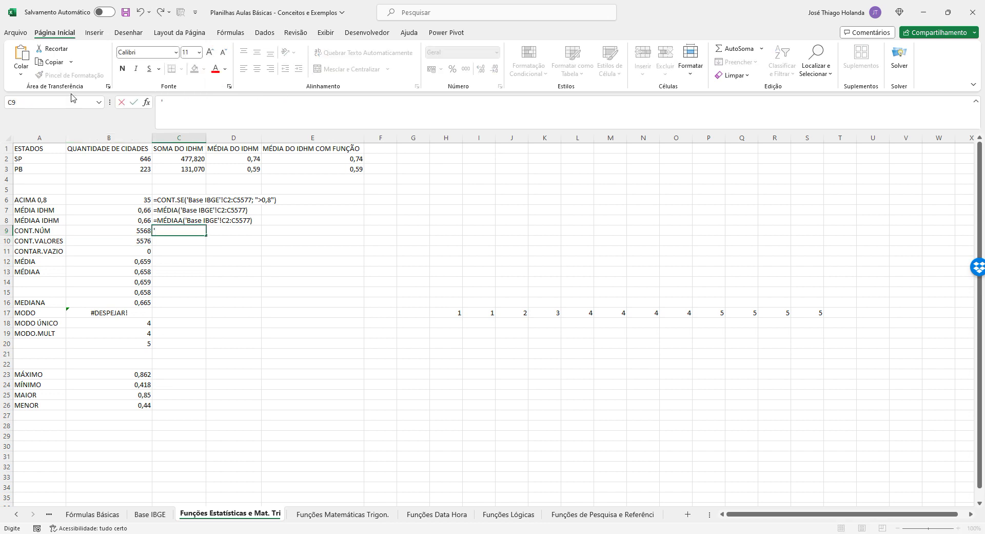
key("ctrl+v")
key("Return")
key("Left")
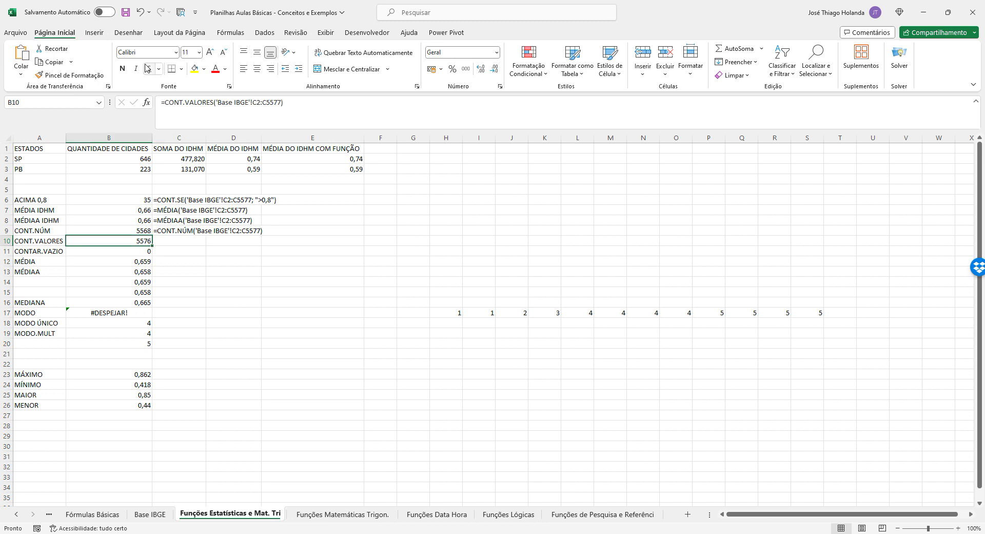
left_click_drag(303, 101, 34, 110)
key("Return")
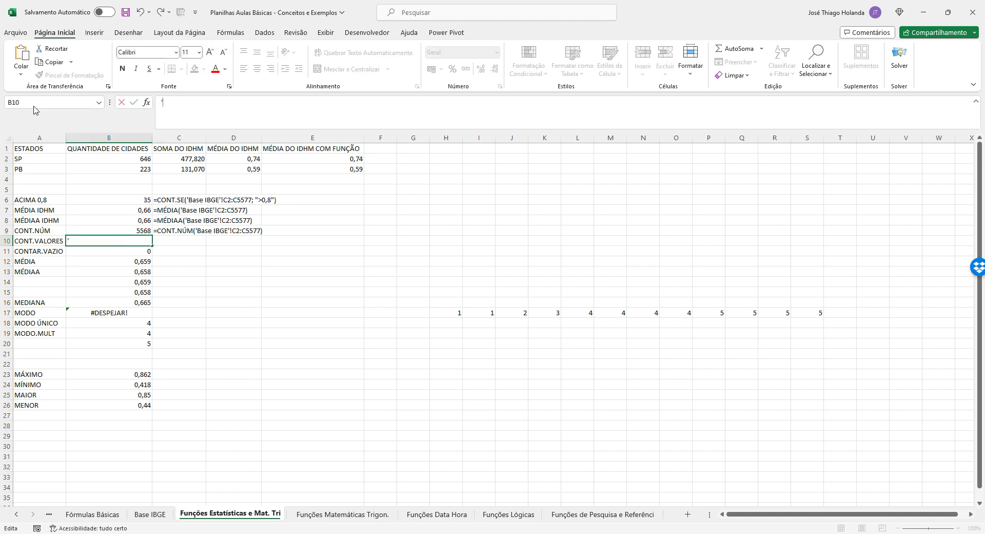
key("Up")
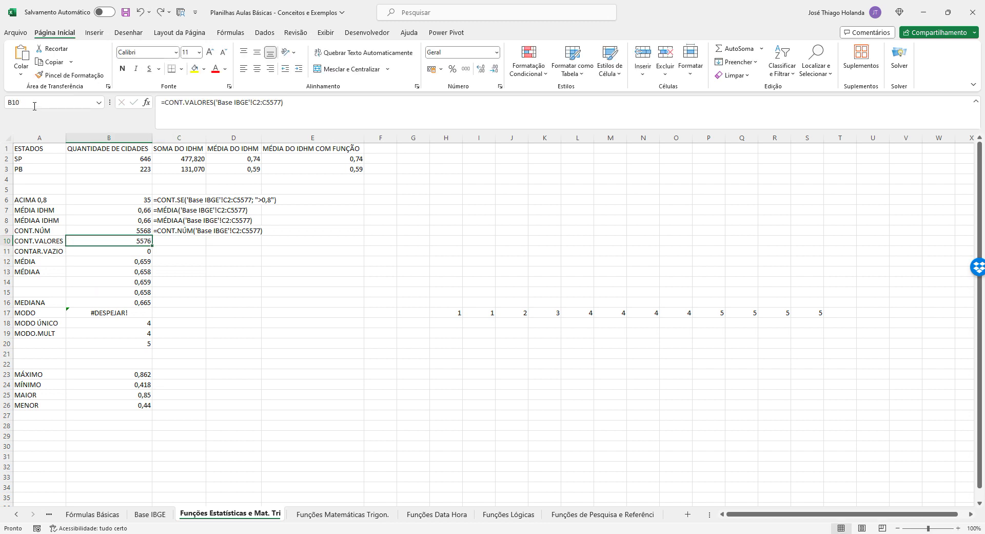
Copy the CONT.VALORES formula from B10 into C10 as plain text: =CONT.VALORES('Base IBGE'!C2:C5577)
left_click_drag(299, 108, 1, 102)
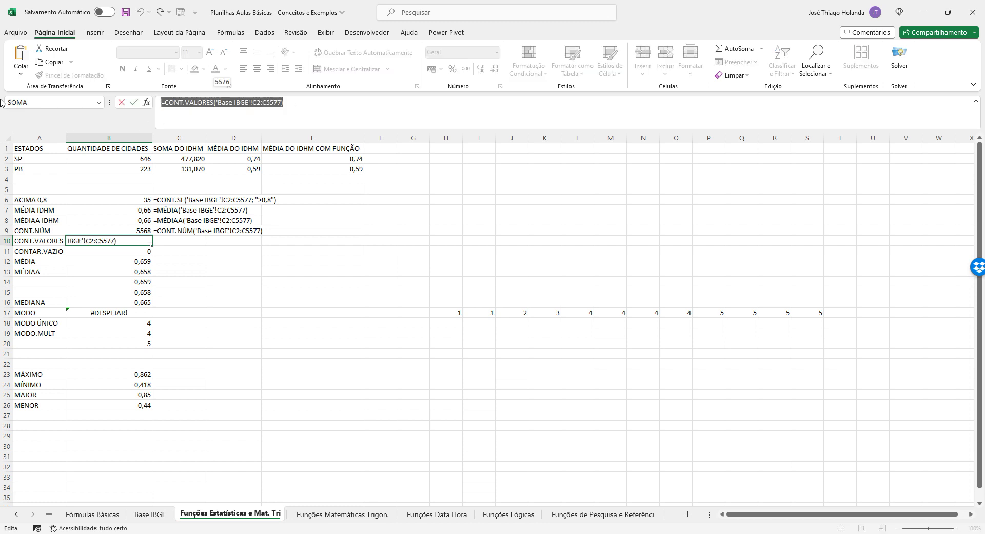
key("Escape")
key("Right")
type("'")
key("ctrl+v")
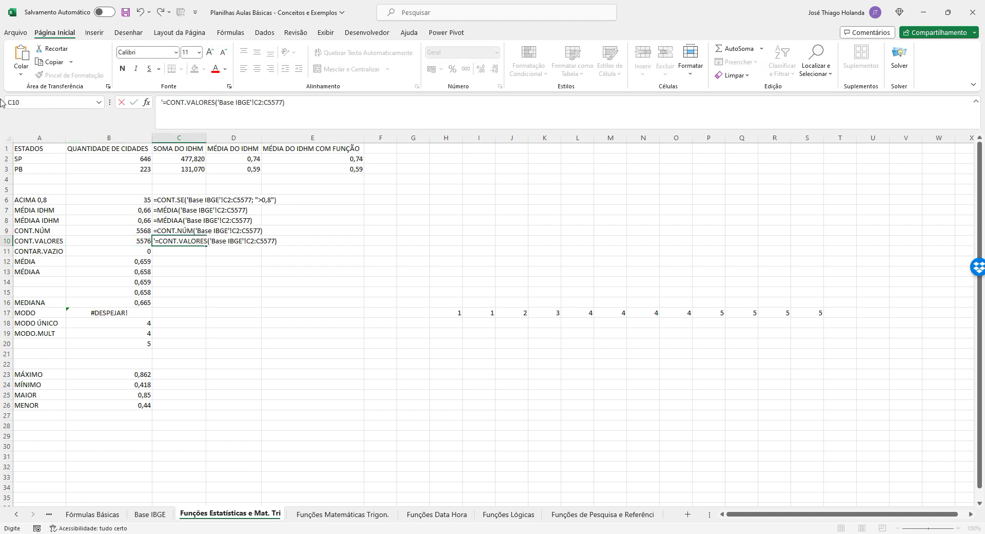
key("Return")
Copy the CONTAR.VAZIO formula from B11 into C11 as plain text: =CONTAR.VAZIO('Base IBGE'!C2:C5577)
key("Left")
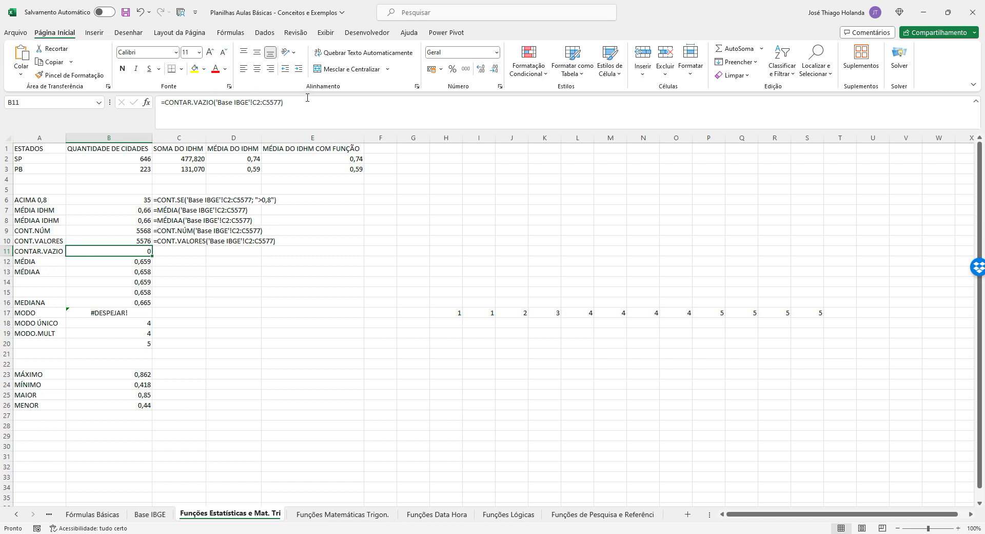
left_click_drag(306, 103, 1, 104)
key("Escape")
key("Right")
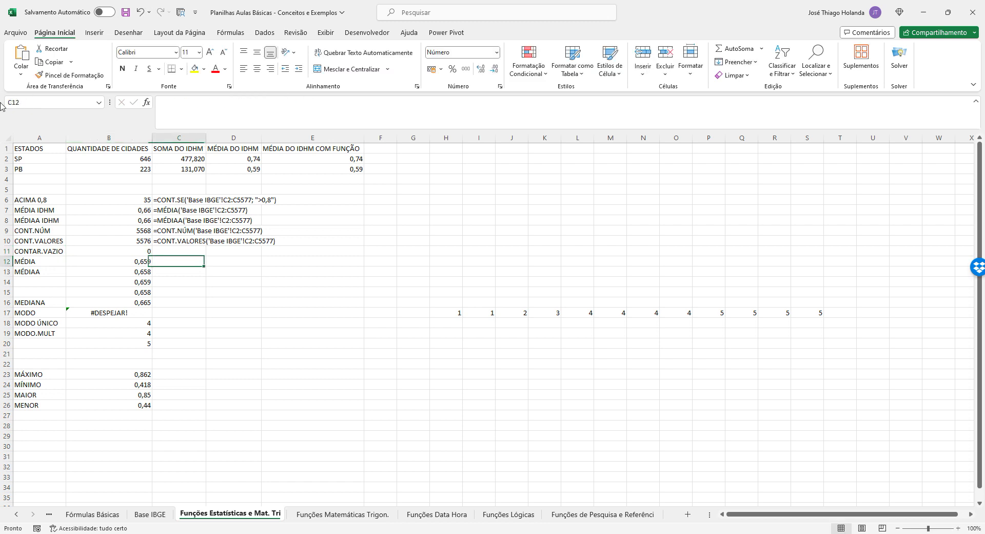
type("'")
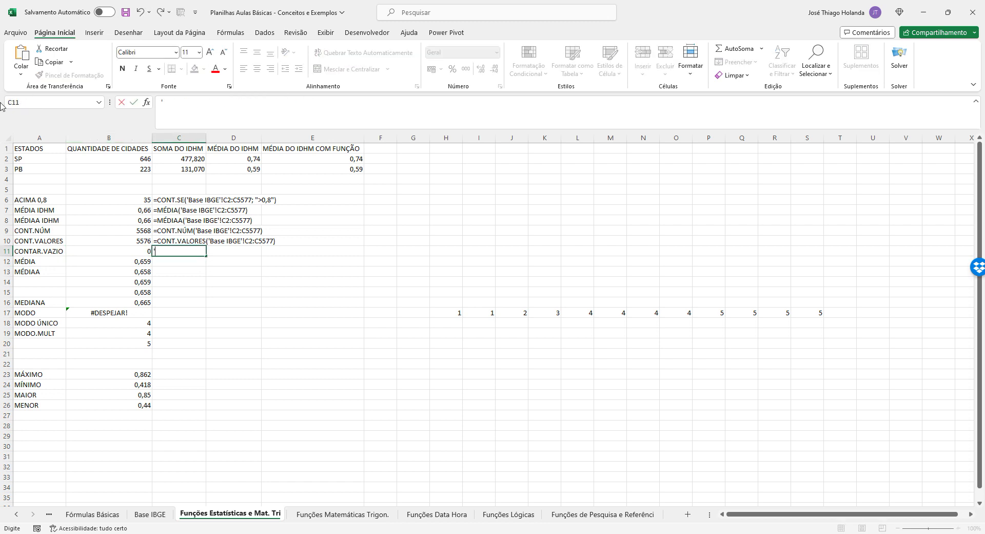
key("ctrl+v")
key("Return")
Copy the MÉDIA formula from B12 into C12 as plain text: =MÉDIA('Base IBGE'!C2:C5577)
key("Down")
key("Left")
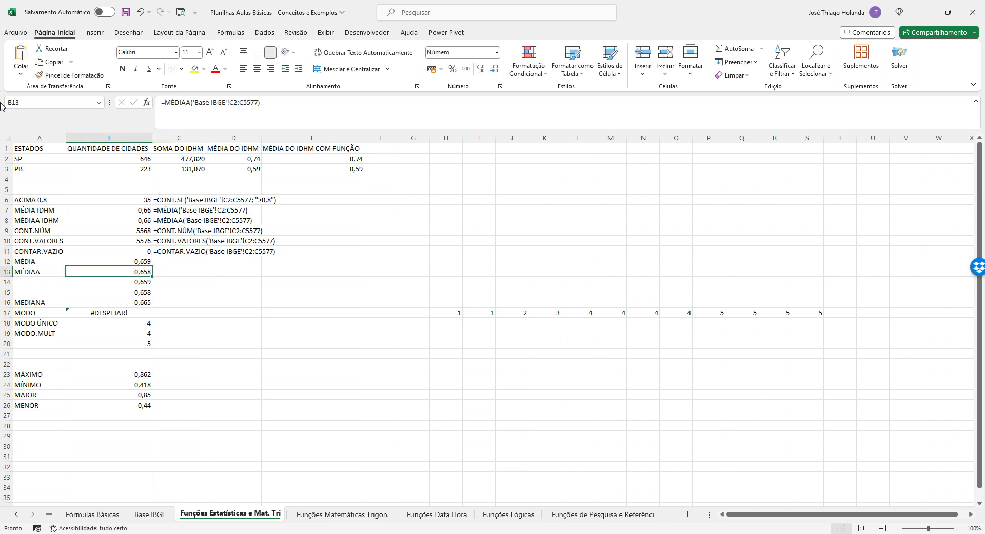
key("Up")
key("F2")
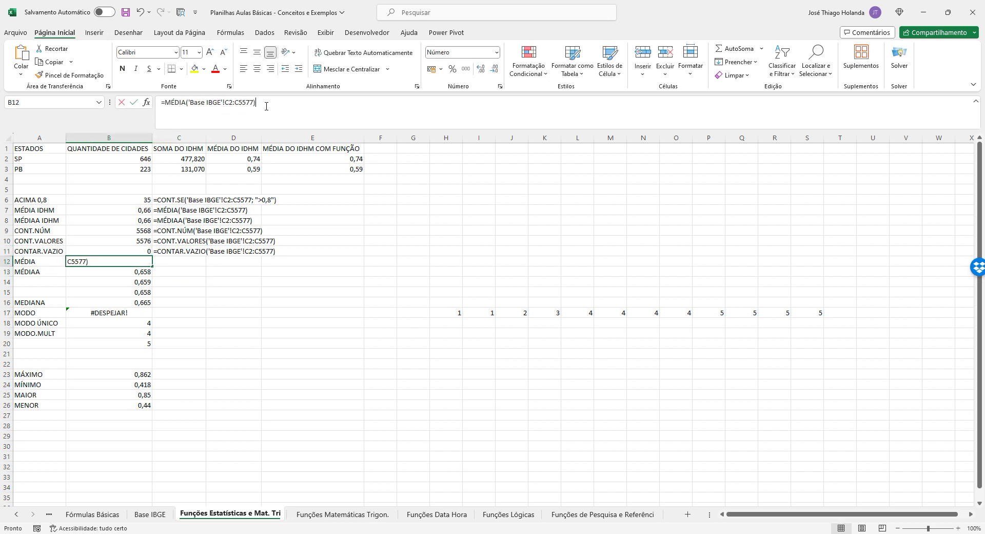
key("shift+Home")
key("Escape")
key("Right")
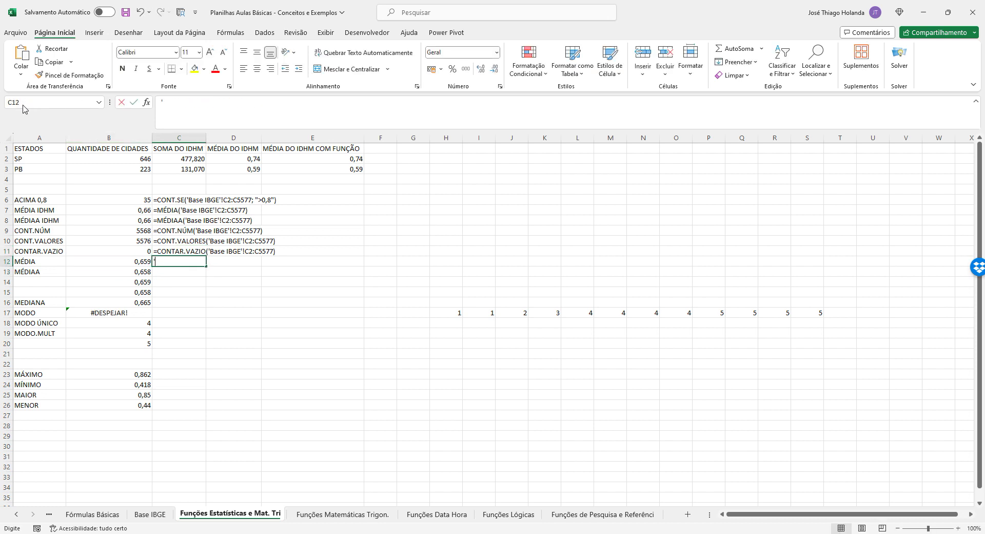
type("'")
key("ctrl+v")
key("Return")
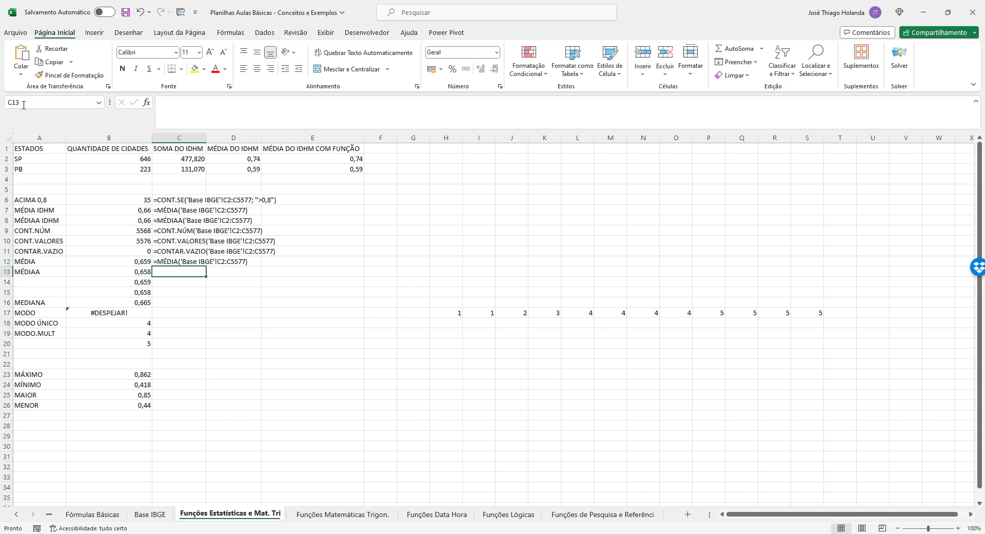
key("Left")
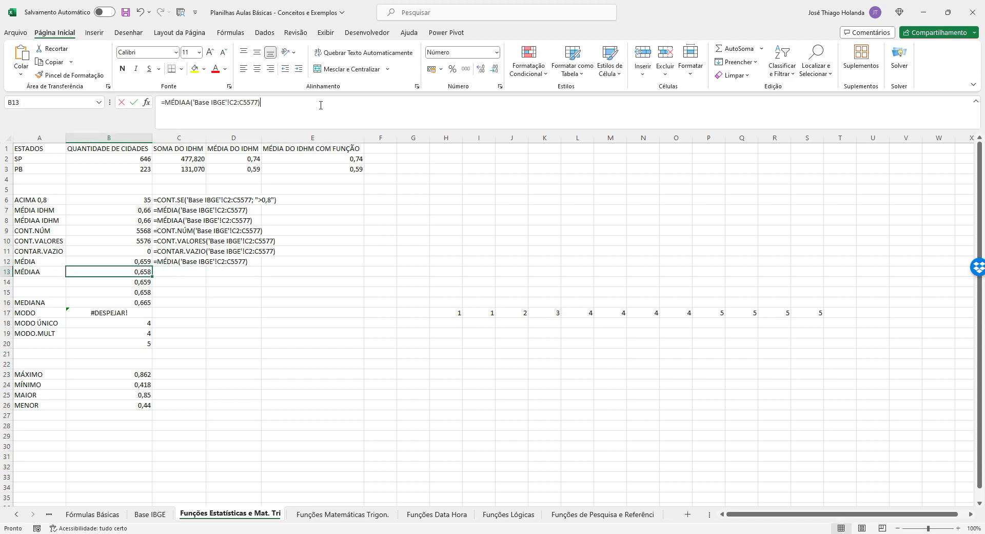
Copy the MÉDIAA formula from B13 into C13 as plain text: =MÉDIAA('Base IBGE'!C2:C5577)
key("F2")
key("shift+Home")
key("ctrl+c")
key("Escape")
key("Right")
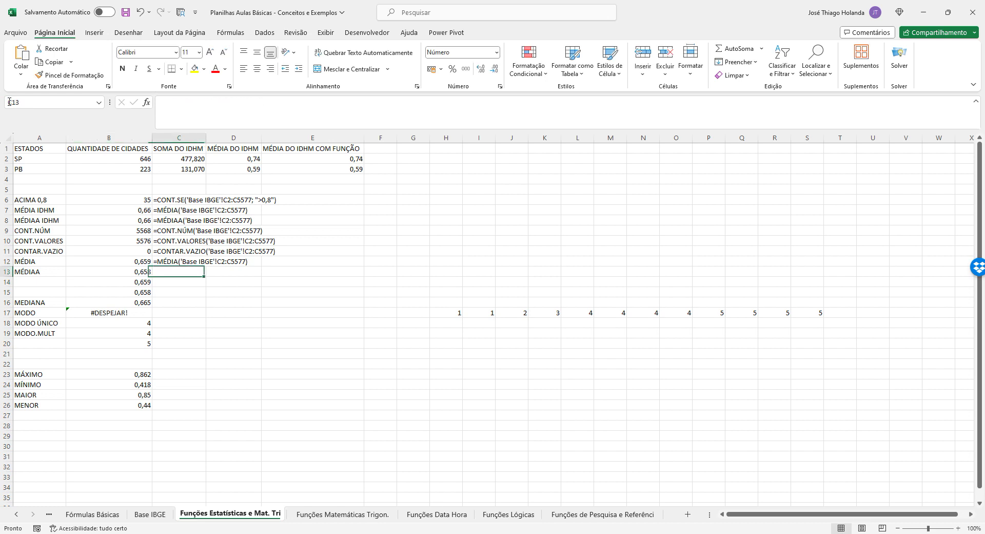
type("'")
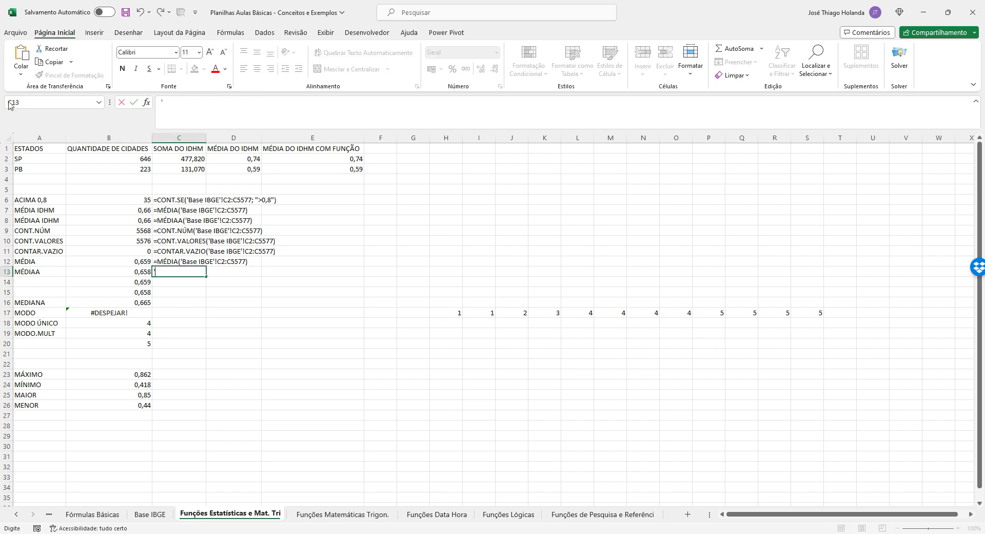
key("ctrl+v")
key("Return")
key("Left")
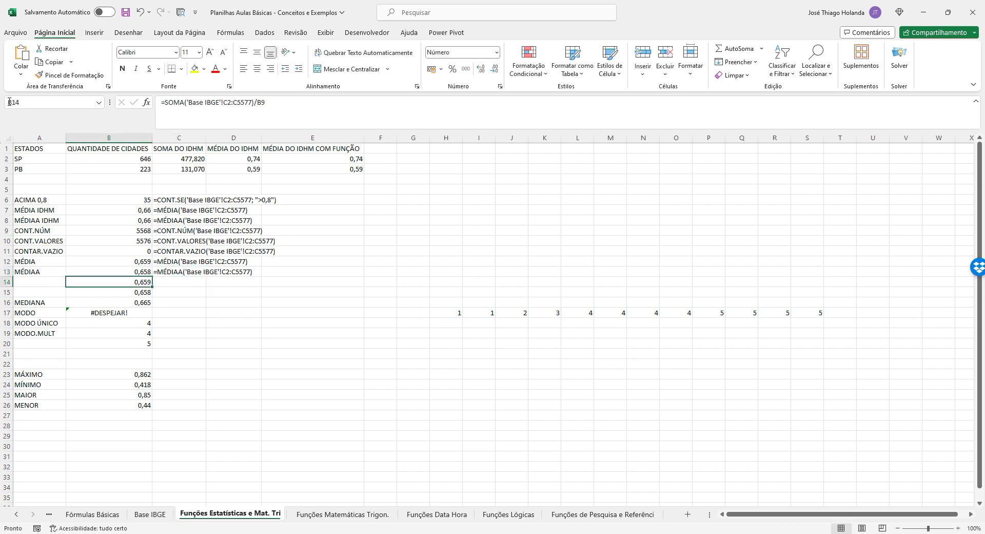
Copy the sum-based average formula from B14 into C14 as plain text: =SOMA('Base IBGE'!C2:C5577)/B9
key("F2")
key("shift+Home")
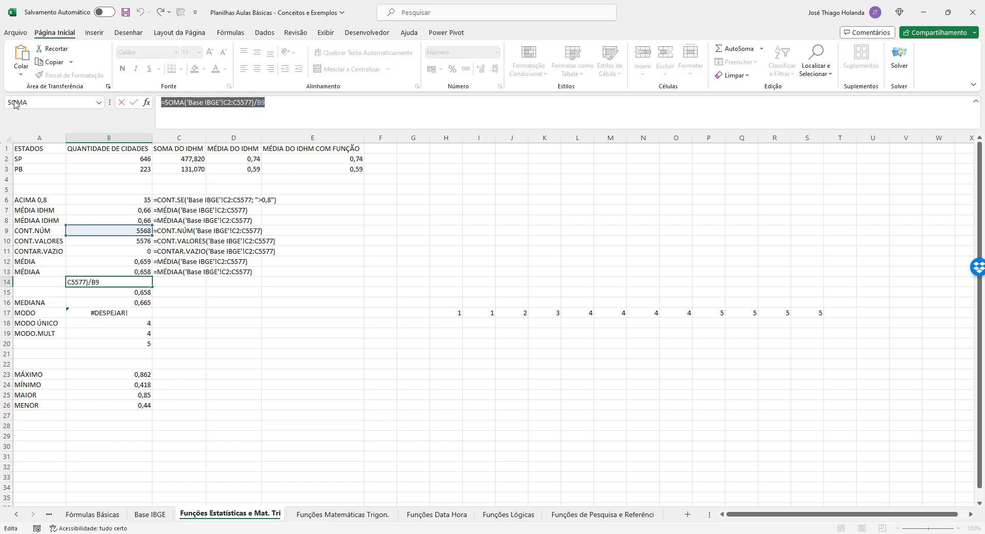
key("ctrl+c")
key("Escape")
key("Right")
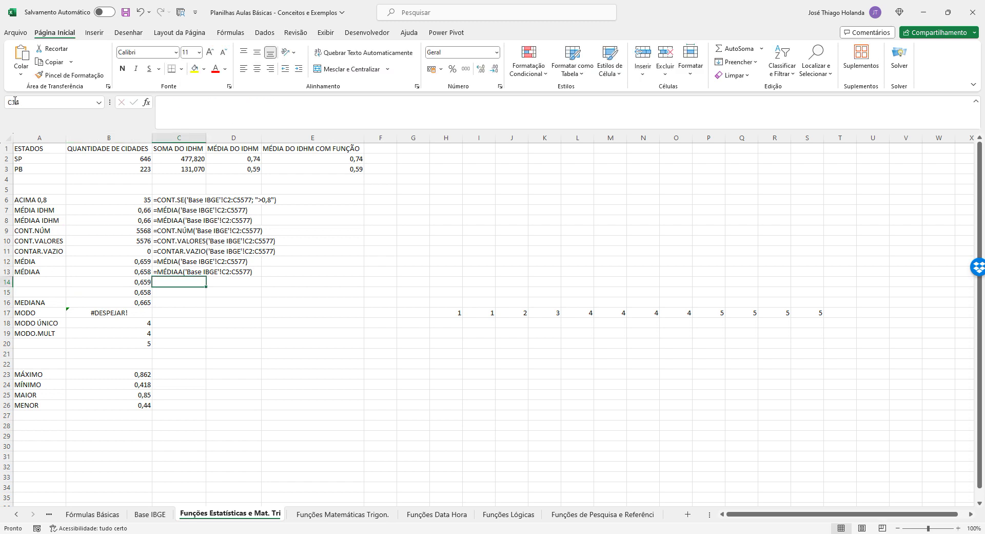
type("'")
key("ctrl+v")
key("Return")
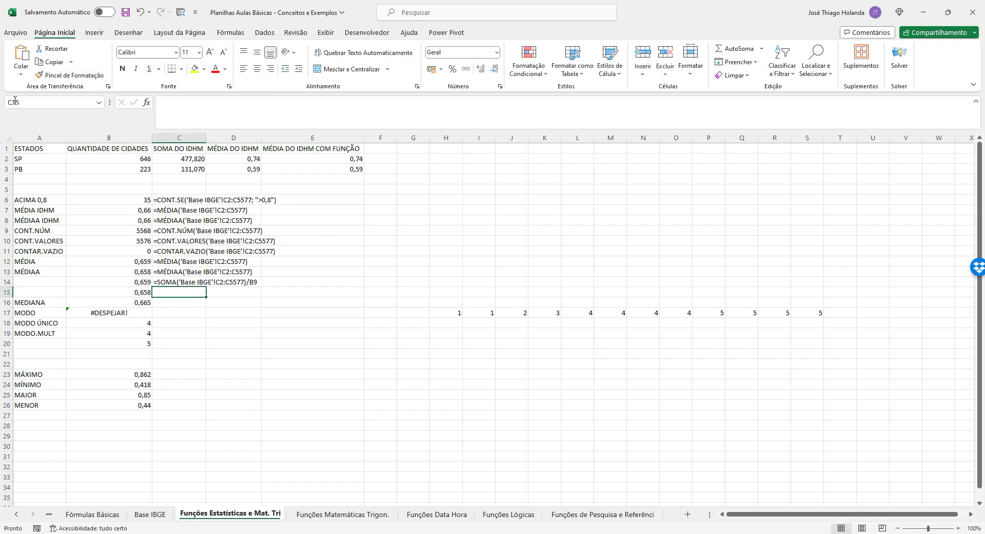
Copy the sum-based average formula from B15 into C15 as plain text: =SOMA('Base IBGE'!C2:C5577)/B10
left_click(135, 292)
left_click_drag(285, 101, 23, 82)
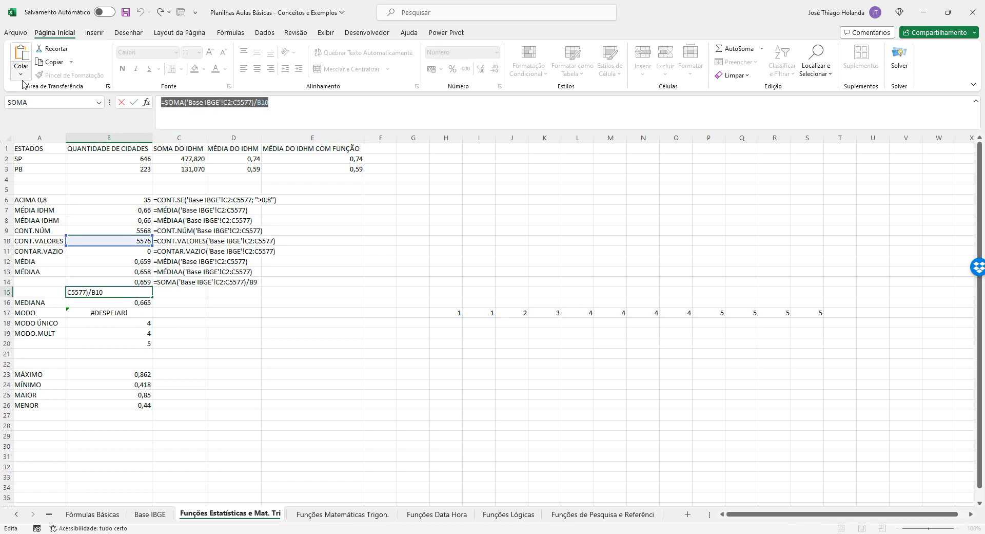
key("ctrl+c")
key("Tab")
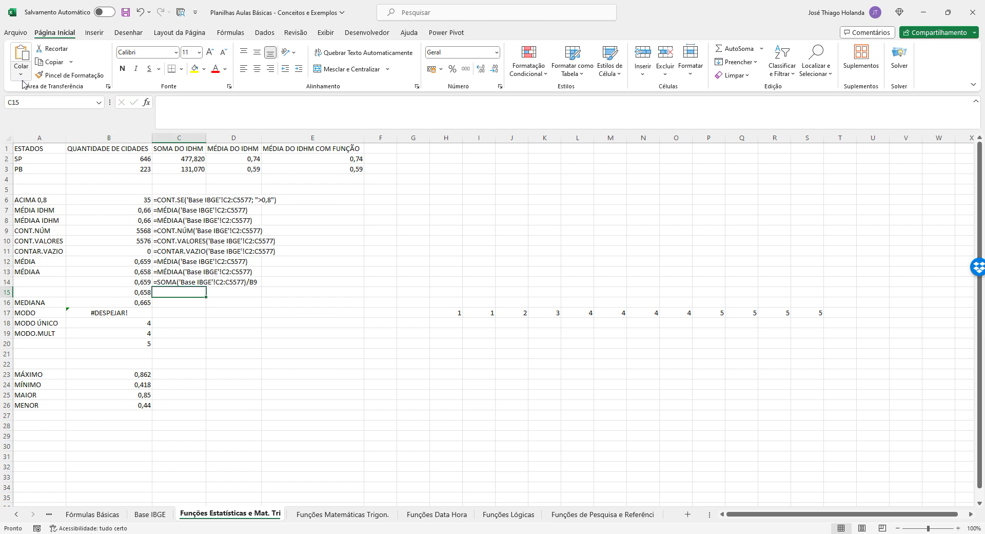
type("'")
key("ctrl+v")
key("ctrl+Return")
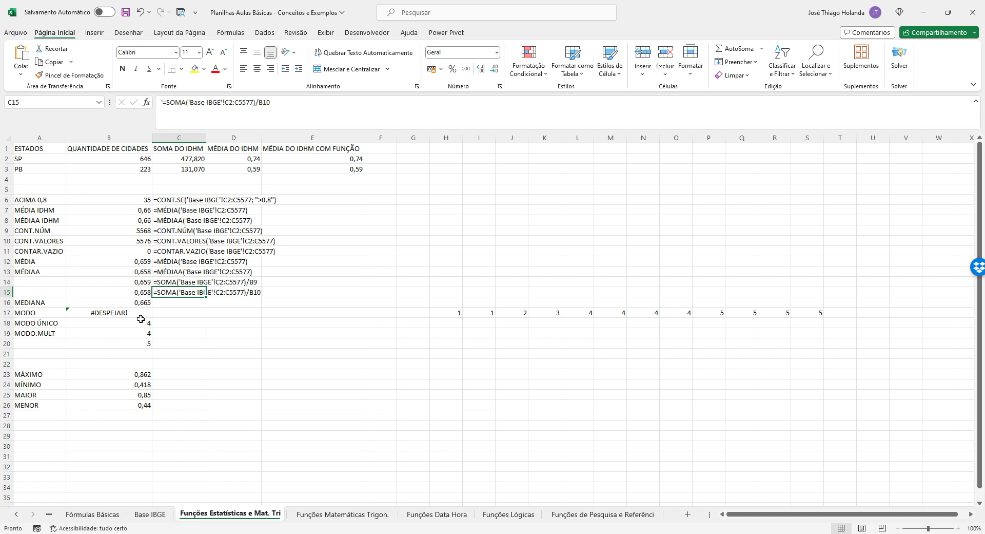
Compare the MÉDIA and MÉDIAA formulas in B12 and B13 with the SOMA divisions in B14 and B15
left_click(144, 302)
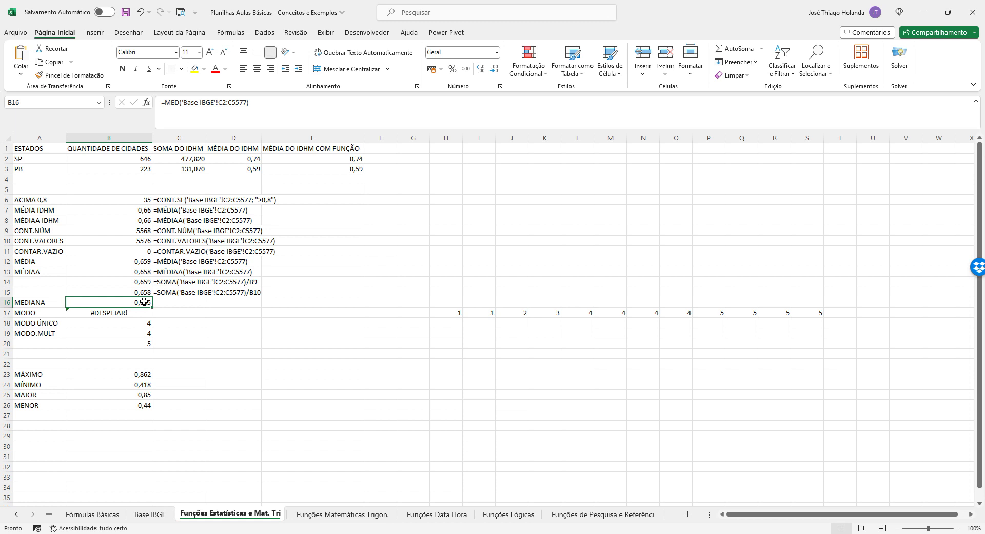
left_click(142, 291)
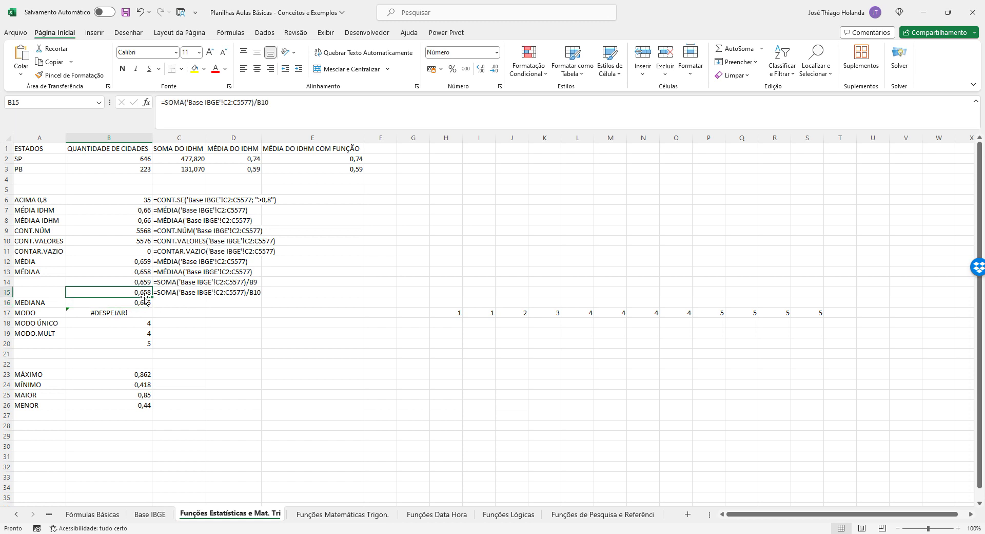
left_click(143, 283)
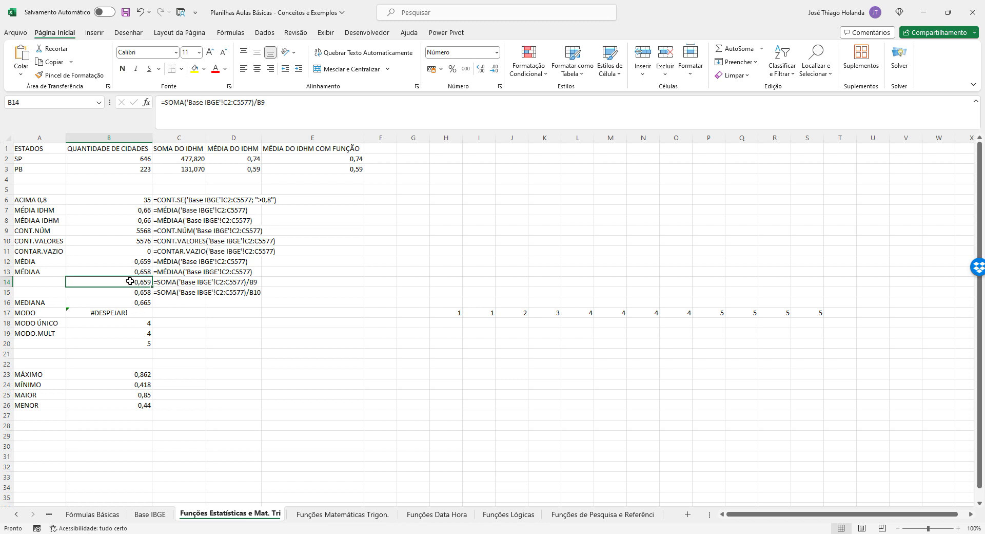
left_click(135, 261)
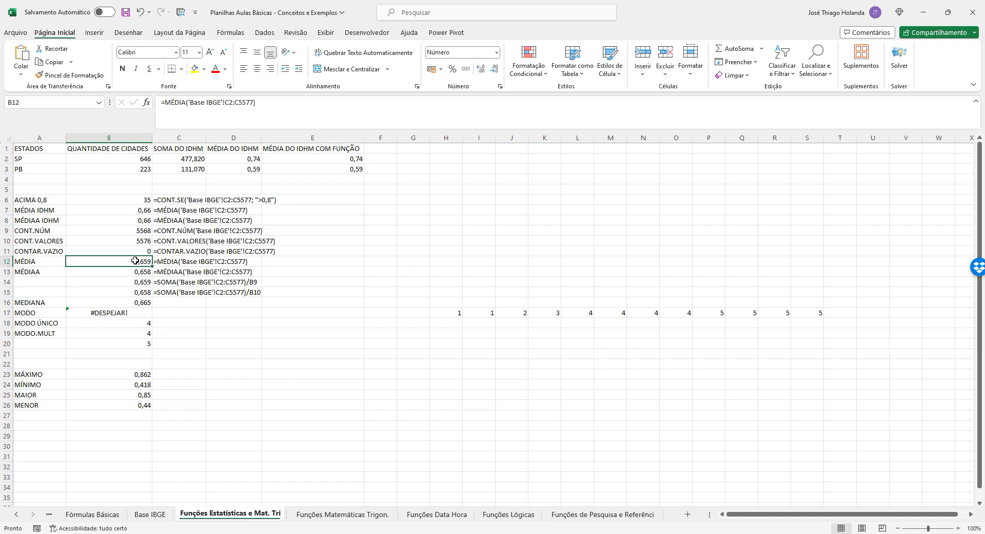
left_click(133, 281)
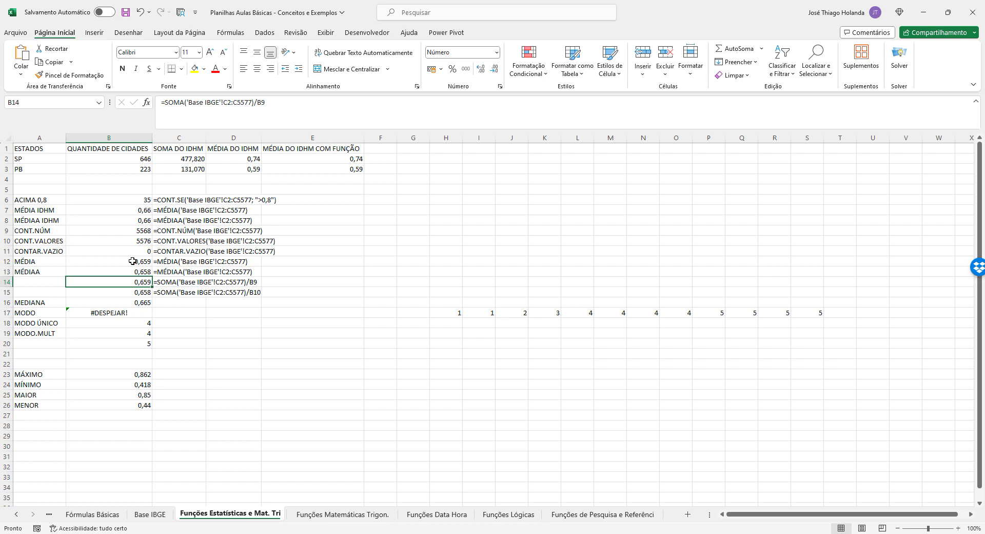
left_click(146, 291)
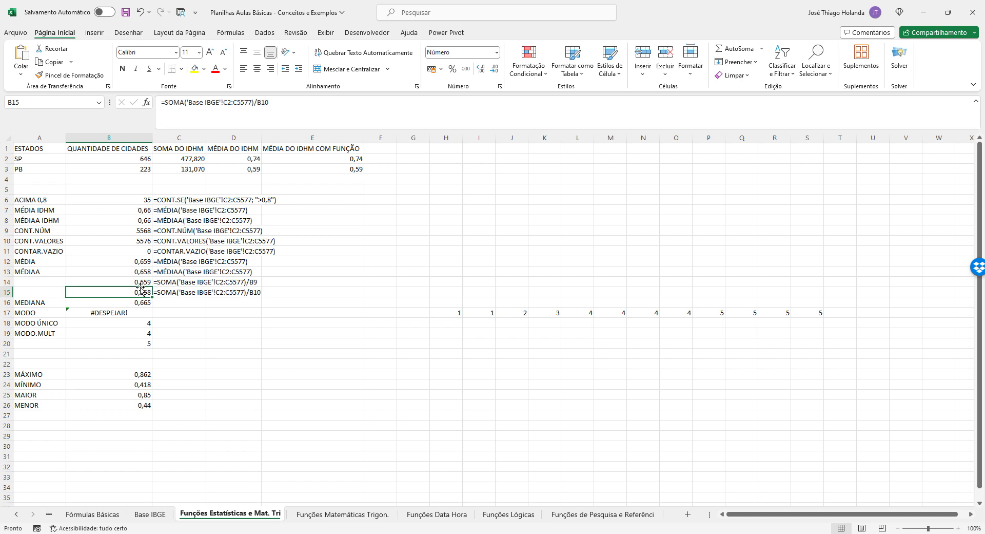
left_click(138, 283)
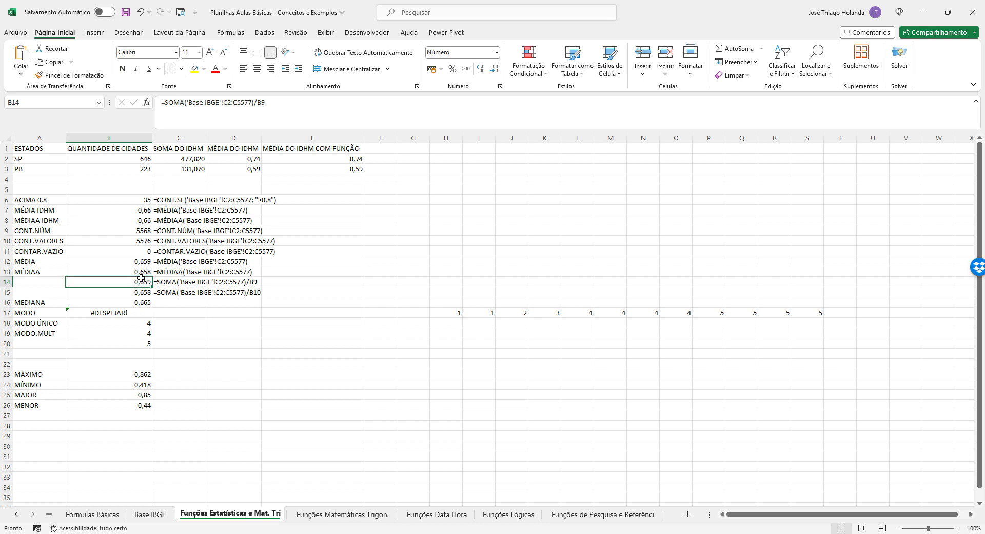
left_click(142, 272)
left_click(142, 263)
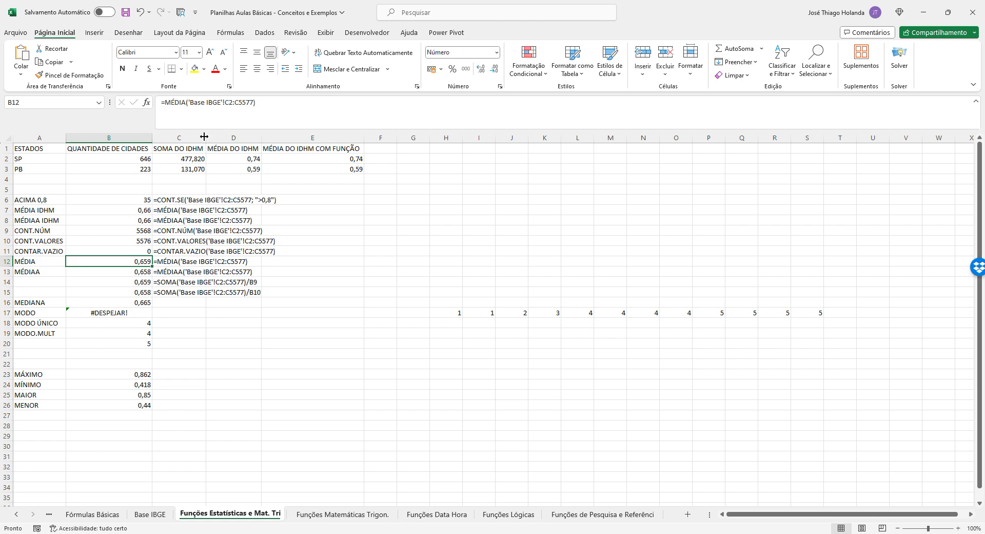
left_click(143, 291)
left_click(144, 272)
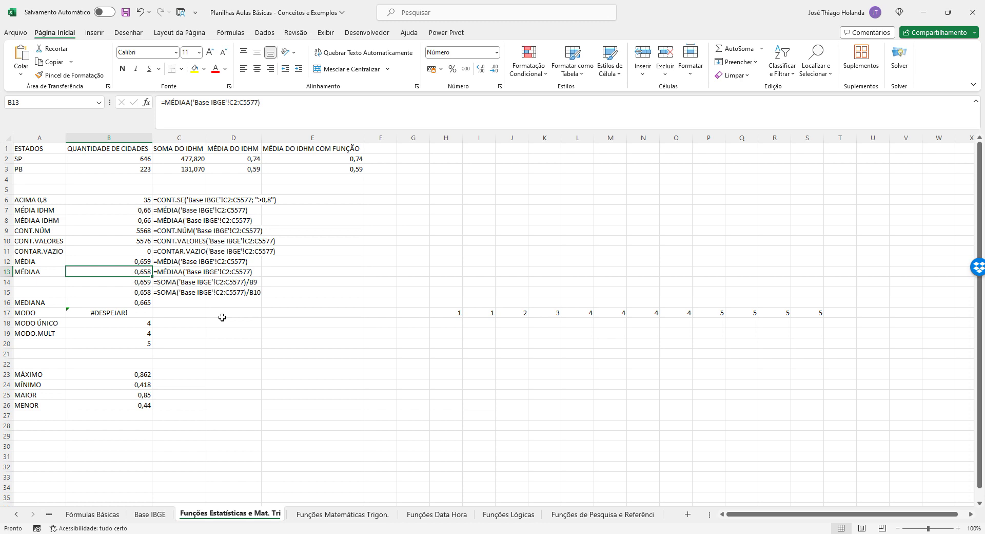
left_click(145, 302)
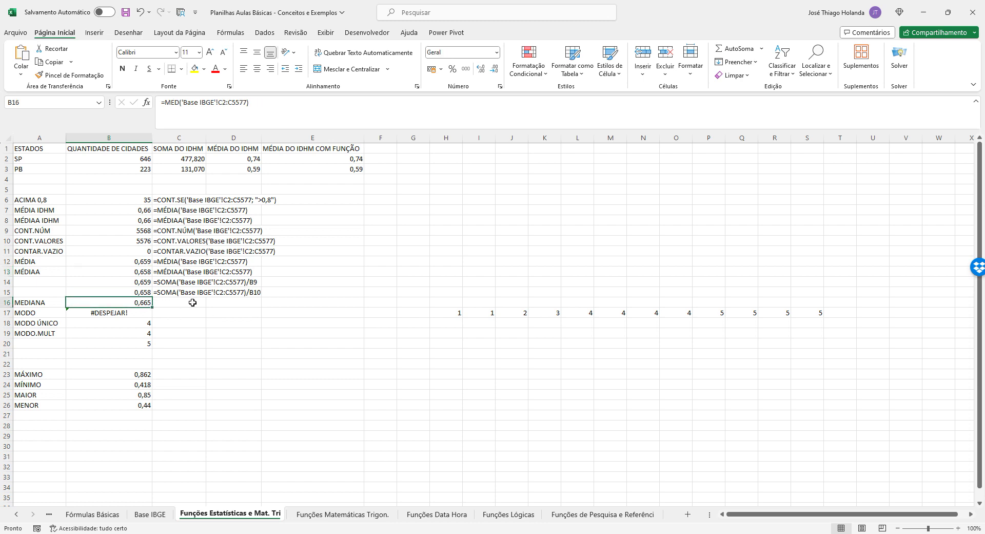
left_click_drag(262, 105, 7, 113)
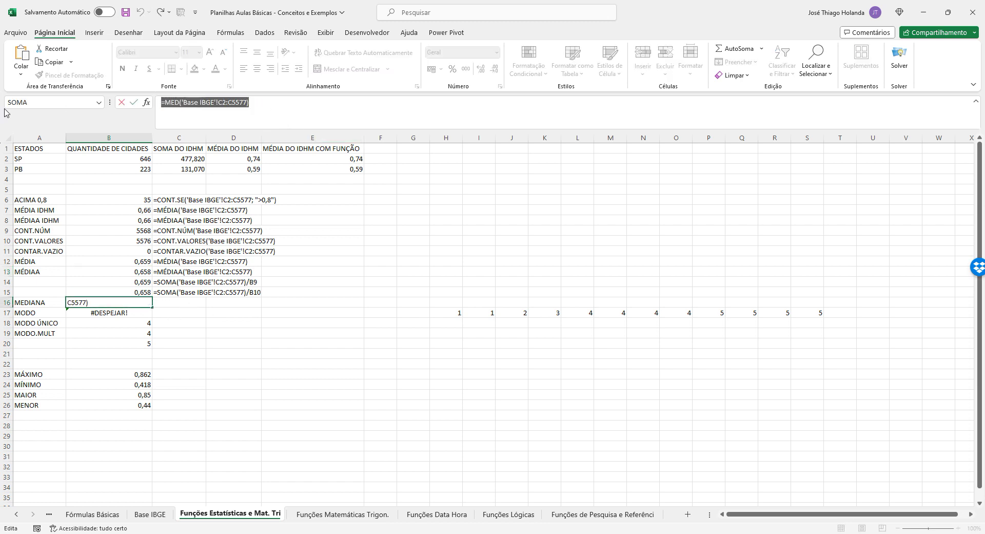
key("ctrl+c")
key("Return")
key("Up")
key("Right")
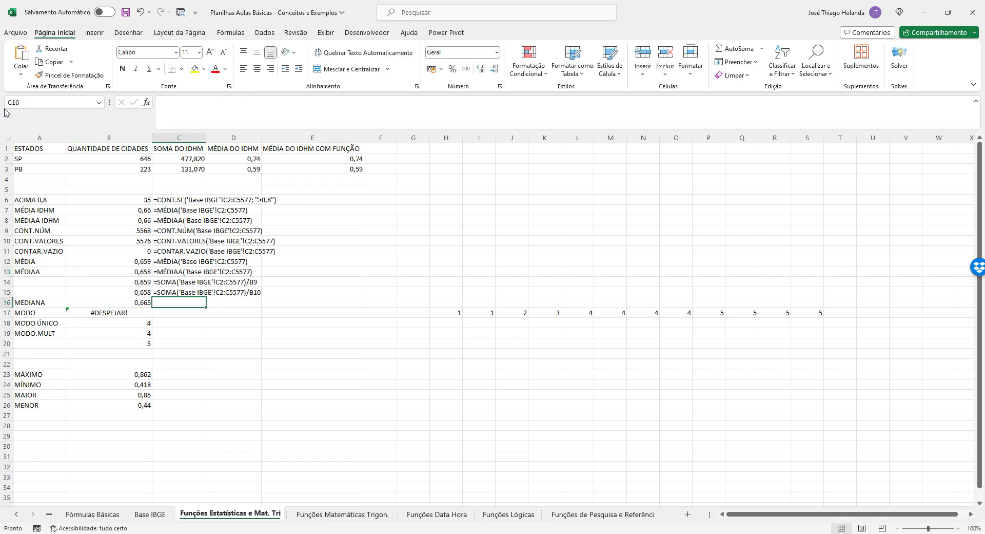
key("ctrl+v")
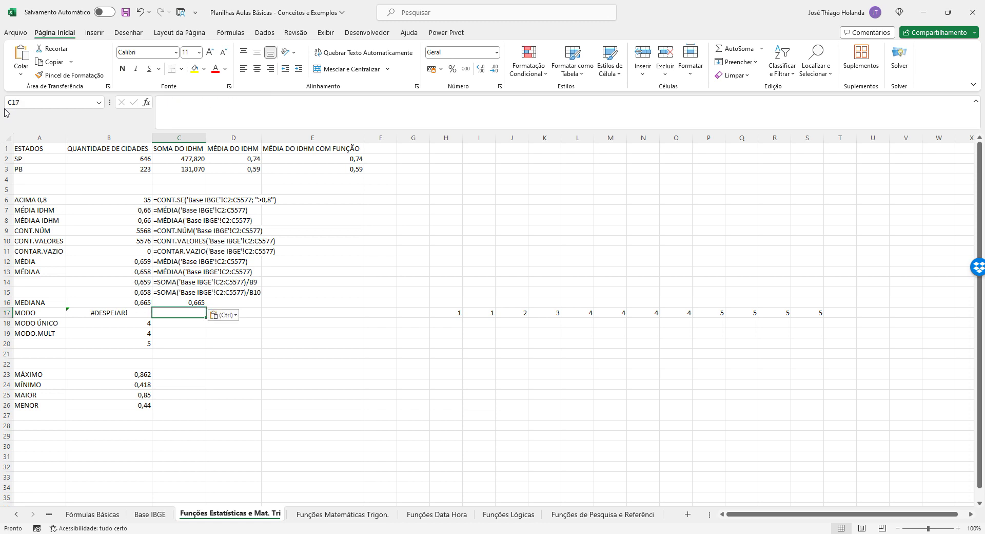
key("Delete")
key("Left")
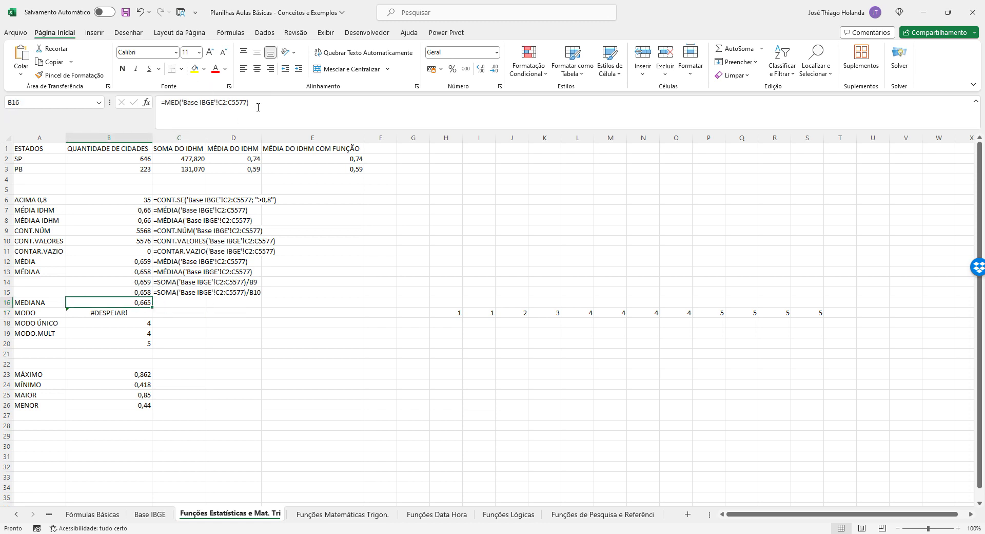
Copy the MED formula from B16 into C16 as plain text: =MED('Base IBGE'!C2:C5577)
left_click_drag(257, 105, 3, 94)
key("ctrl+c")
key("Return")
key("Right")
key("Up")
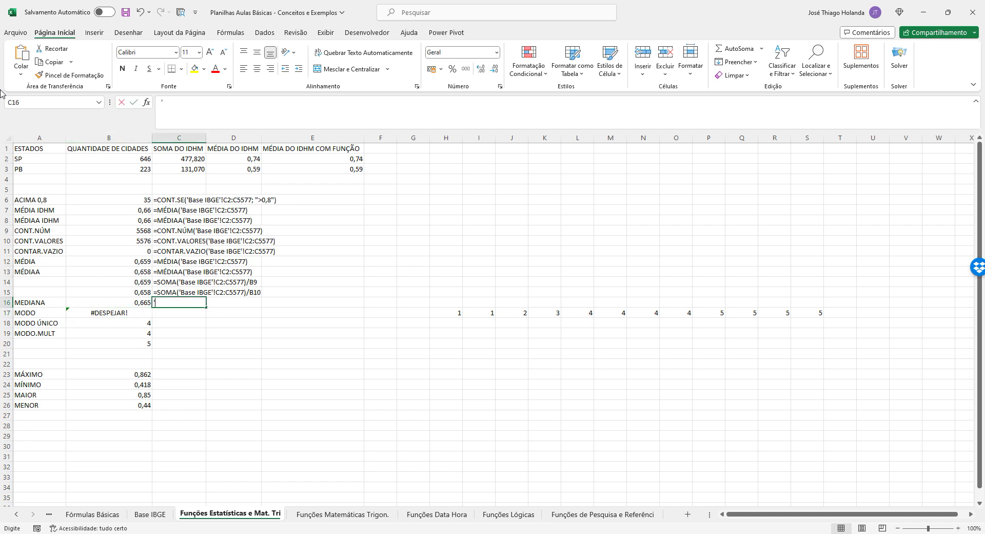
type("'")
key("ctrl+v")
key("Return")
key("Left")
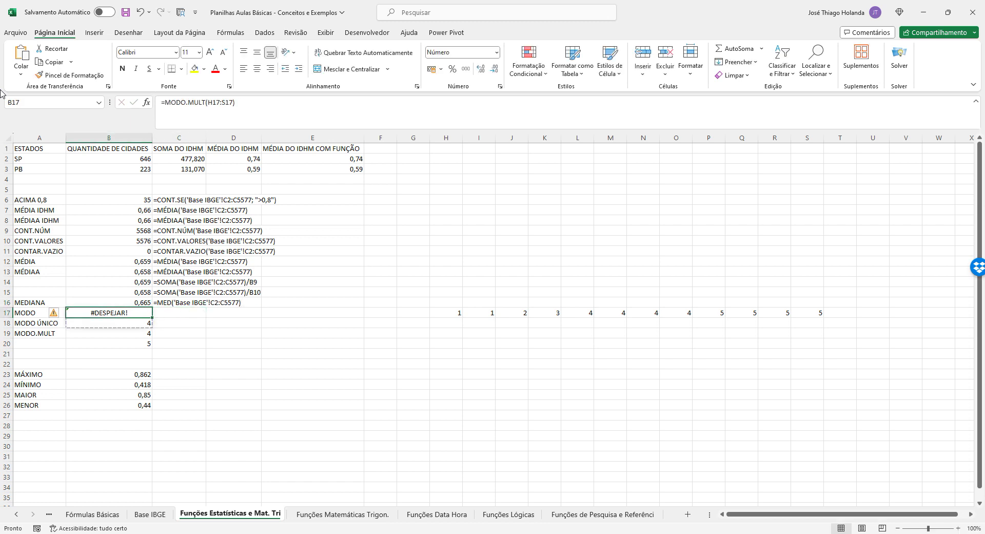
Copy the formula in the MODO row from B17 into C17 as plain text: =MODO.MULT(H17:S17)
left_click_drag(269, 101, 109, 100)
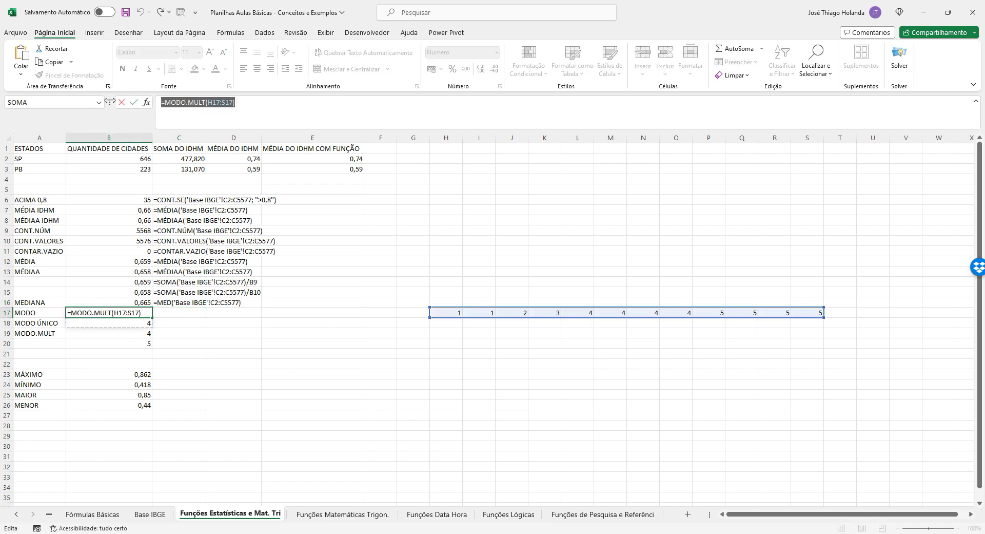
key("ctrl+c")
key("Escape")
key("Right")
type("'")
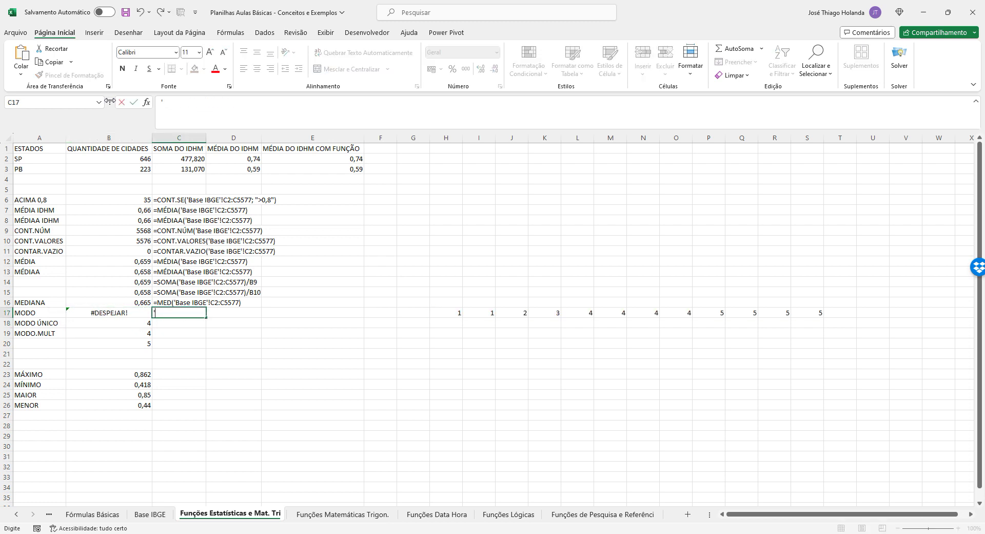
key("ctrl+v")
key("Return")
key("Left")
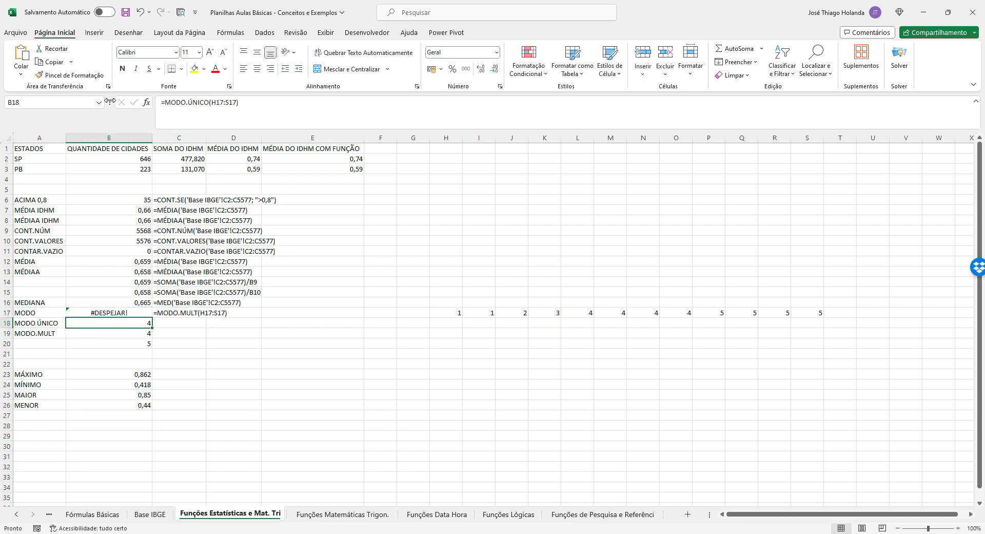
Copy the MODO.ÚNICO formula from B18 into C18 as plain text: =MODO.ÚNICO(H17:S17)
left_click(228, 108)
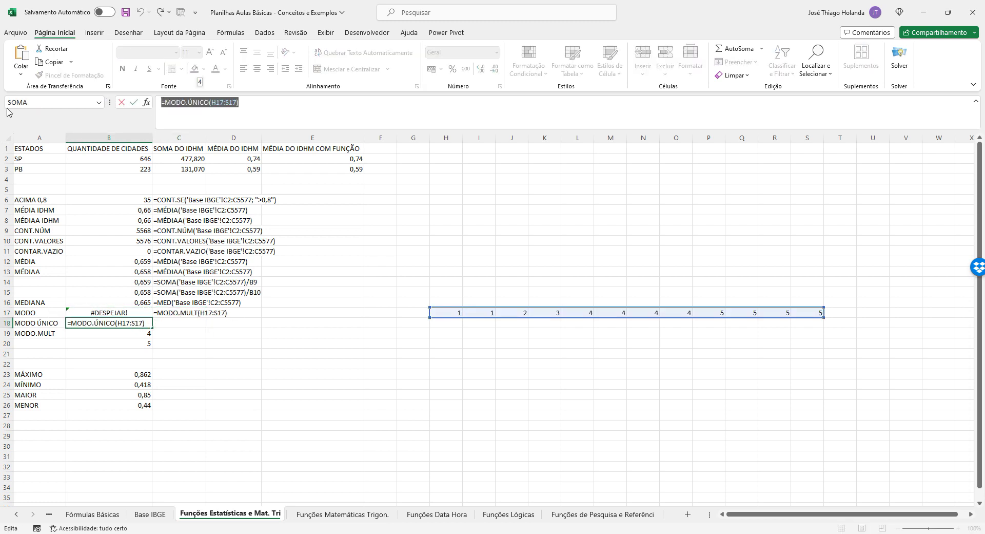
key("Return")
key("Up")
key("F2")
key("ctrl+c")
key("Escape")
key("Right")
type("'")
key("ctrl+v")
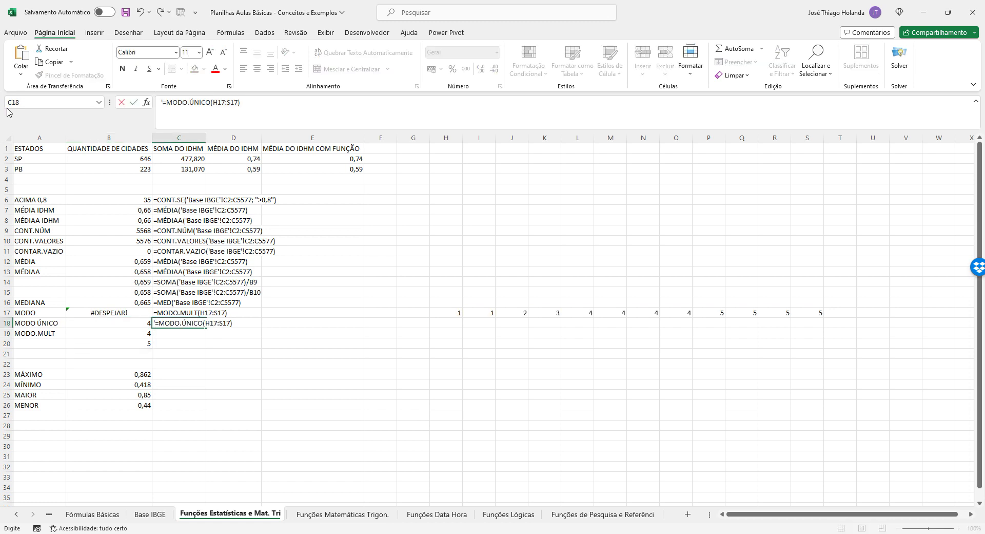
key("Return")
key("Left")
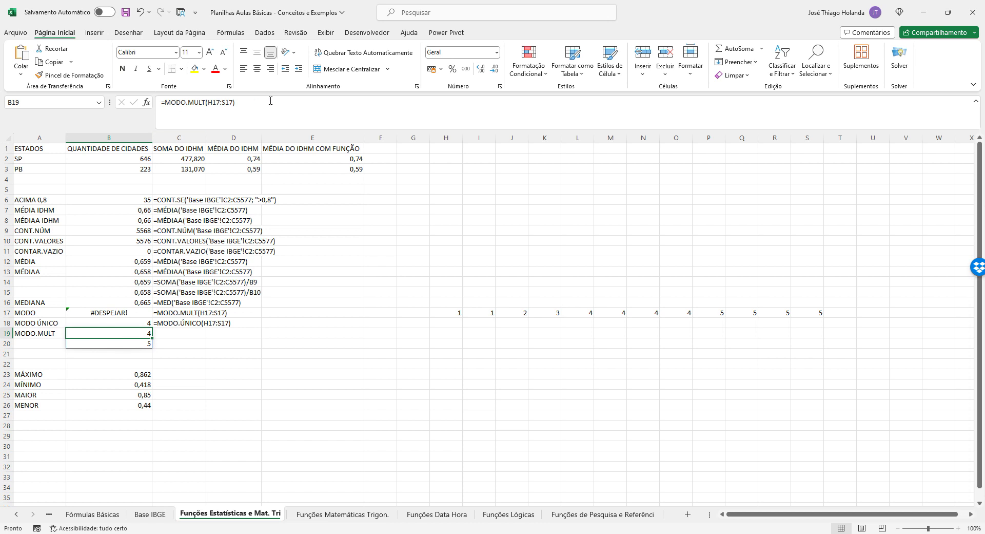
Copy the formula in the MODO.MULT row from B19 into C19 as plain text: =MODO.MULT(H17:S17)
key("F2")
key("shift+Home")
key("Escape")
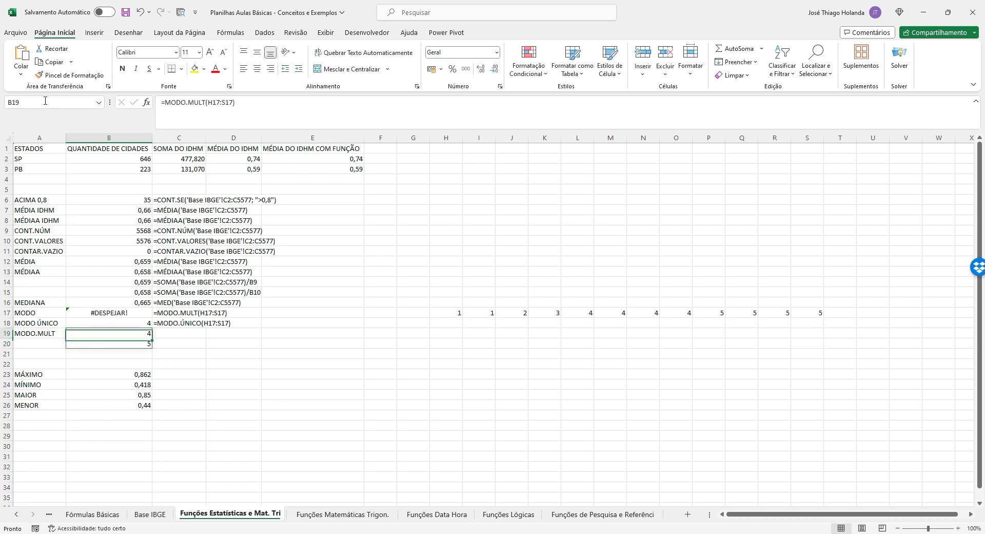
key("Right")
type("'")
key("ctrl+v")
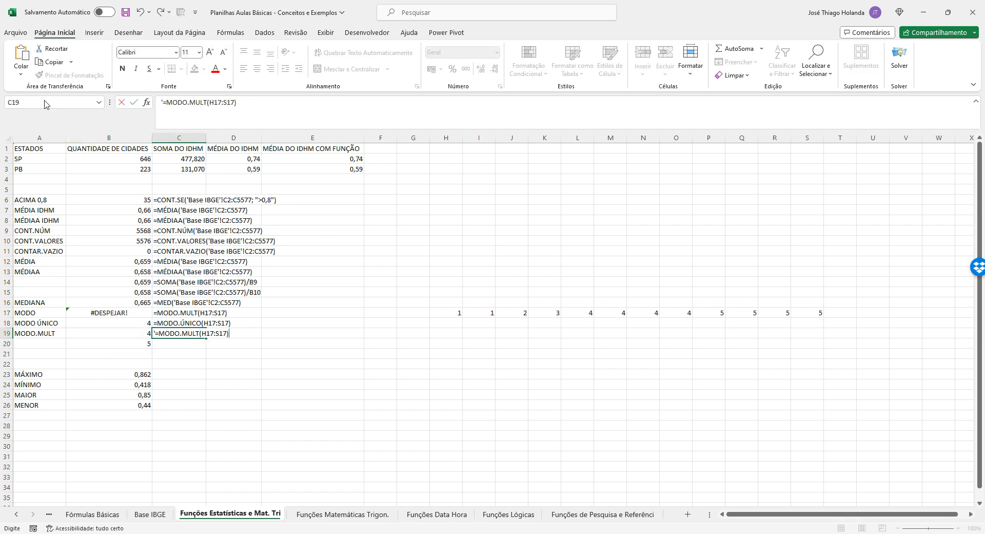
key("Return")
key("Left")
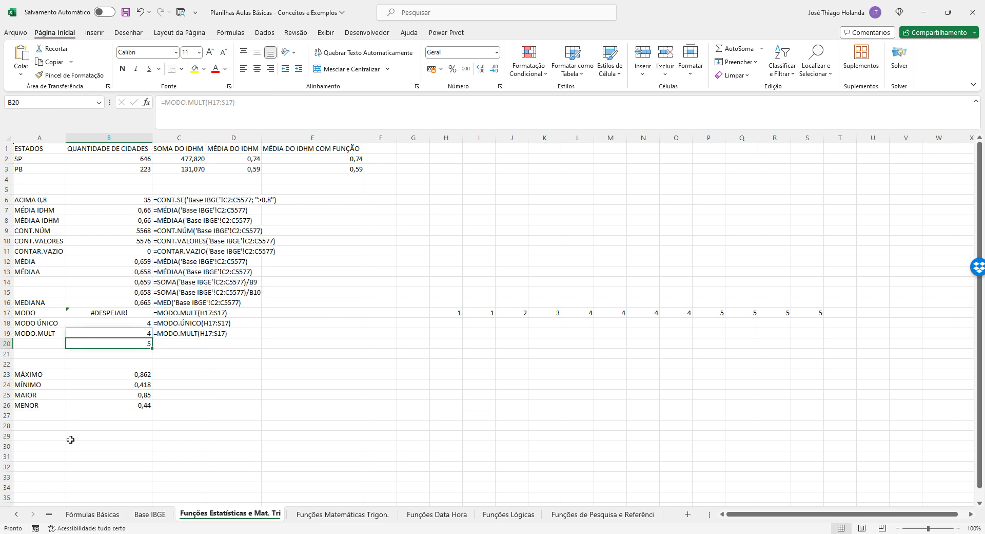
Copy the MÁXIMO formula from B23 into C23 as plain text: =MÁXIMO('Base IBGE'!C2:C5577)
left_click(140, 370)
left_click_drag(277, 106, 51, 105)
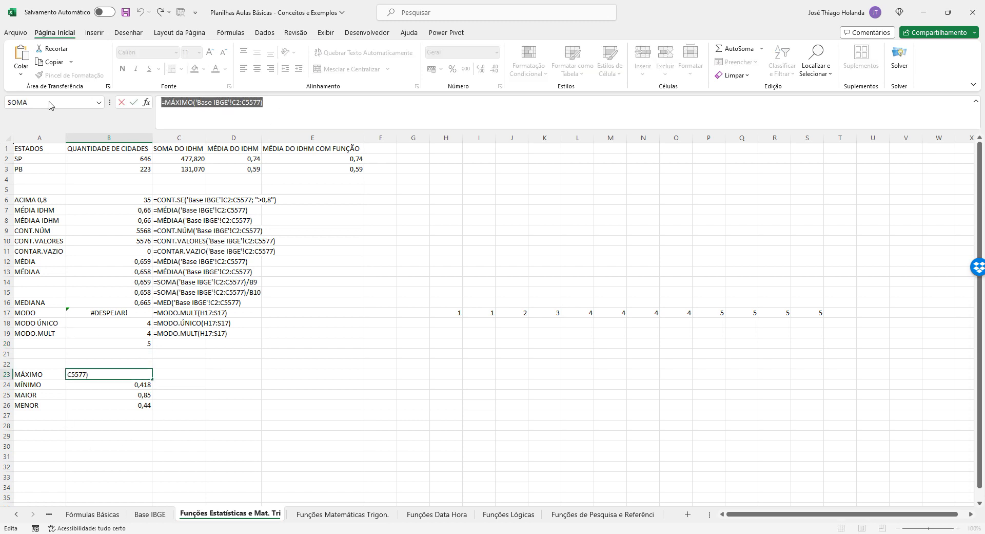
key("ctrl+c")
key("Escape")
key("Right")
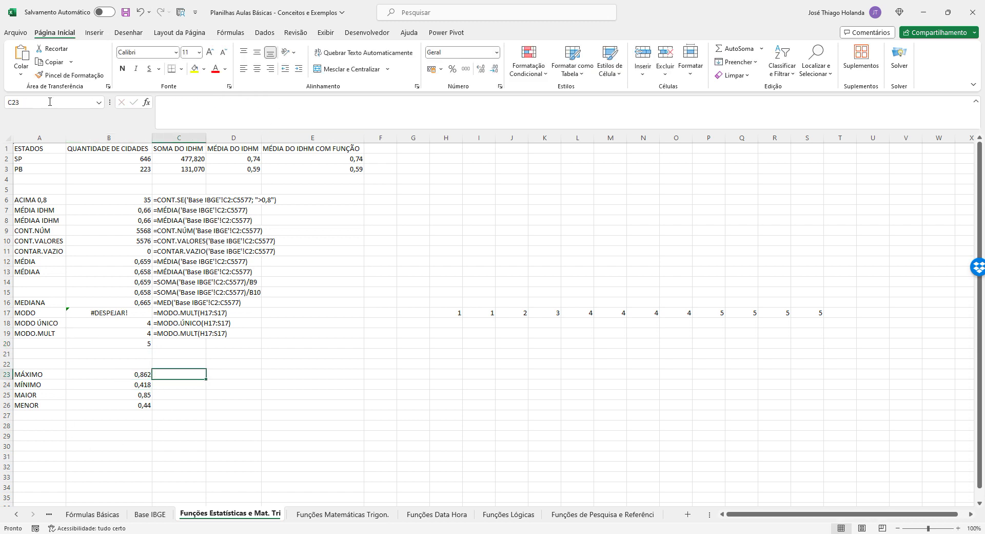
type("'")
key("ctrl+v")
key("Return")
key("Left")
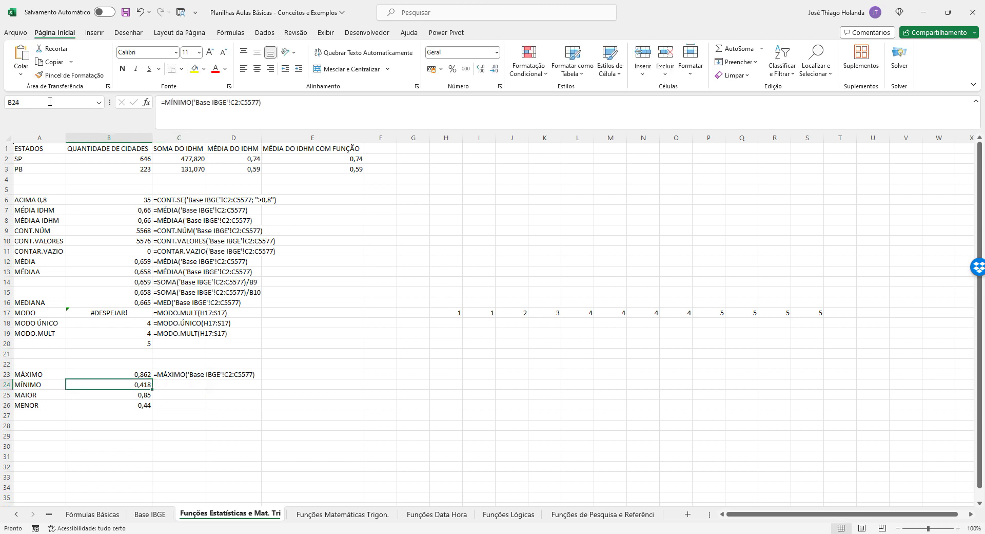
left_click_drag(271, 106, 1, 104)
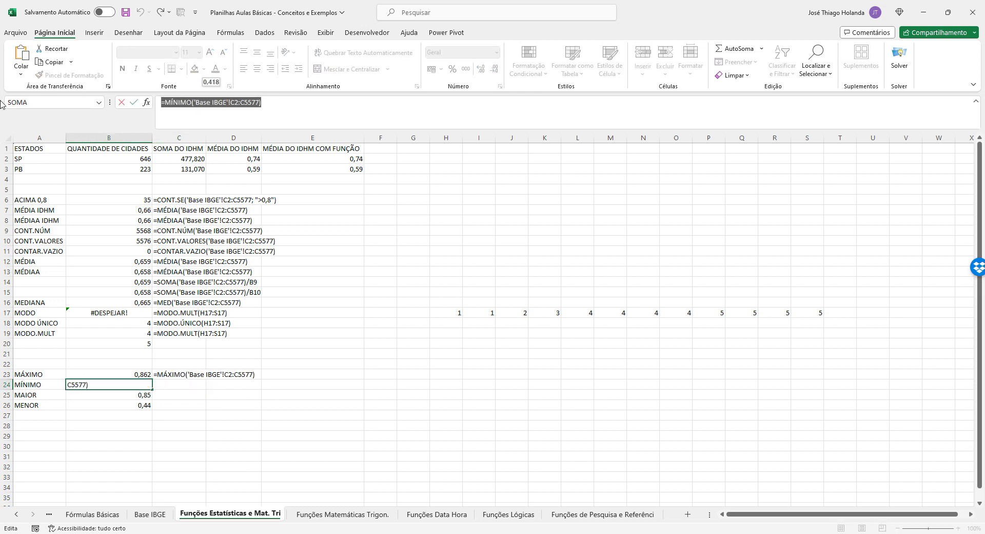
type("'")
key("ctrl+z")
key("Up")
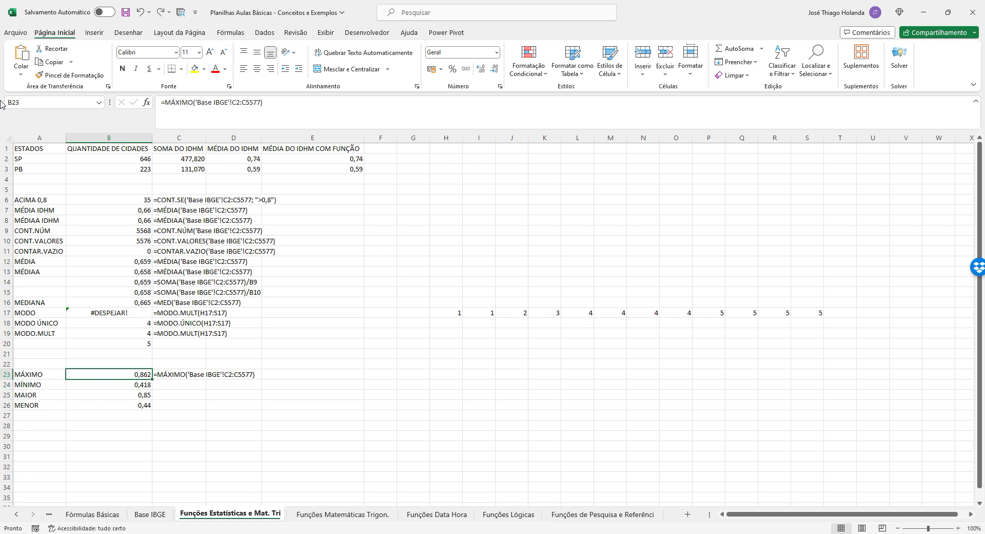
key("Down")
key("Right")
key("Left")
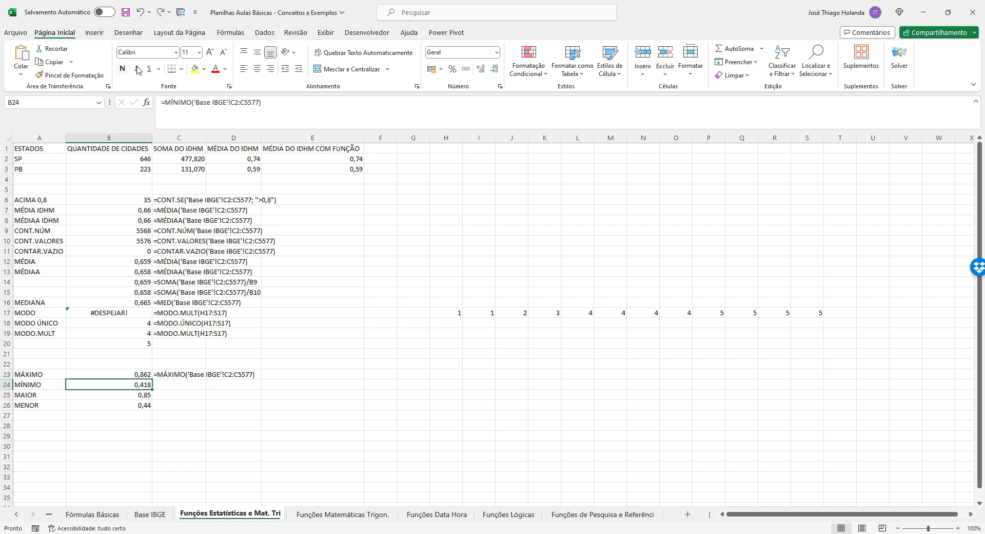
Copy the MÍNIMO formula from B24 into C24 as plain text: =MÍNIMO('Base IBGE'!C2:C5577)
key("F2")
key("shift+Home")
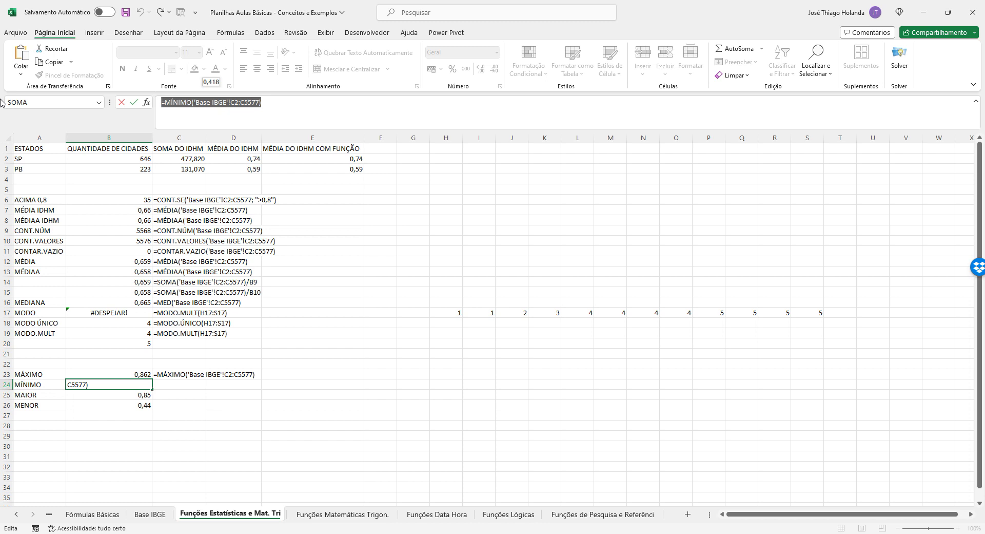
key("Return")
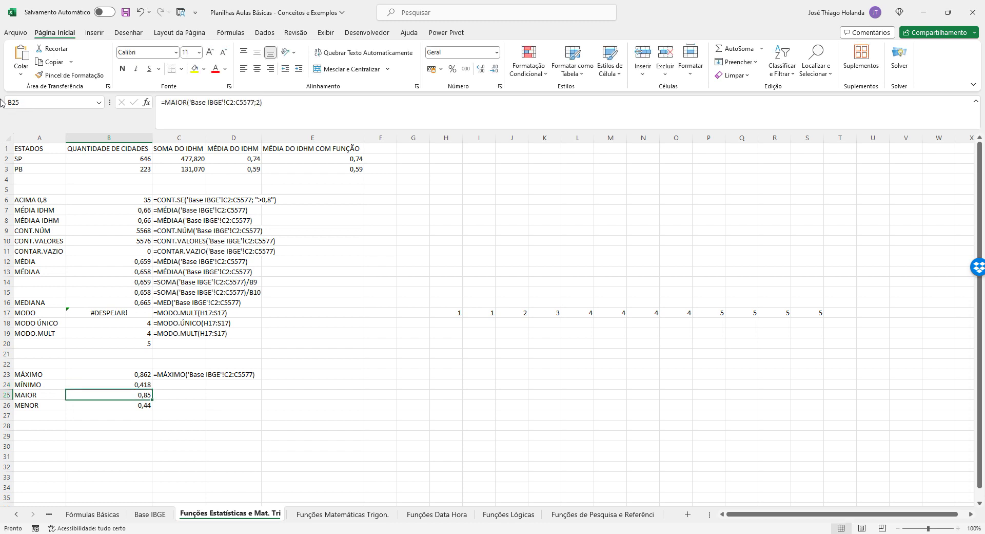
key("Right")
key("Up")
type("'")
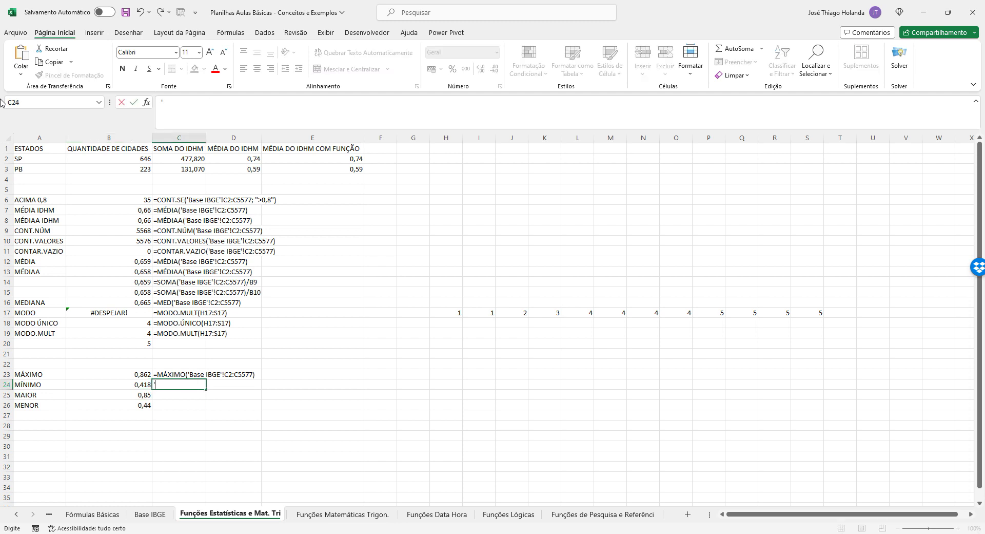
key("ctrl+v")
key("Return")
Copy the MAIOR formula from B25 into C25 as plain text: =MAIOR('Base IBGE'!C2:C5577;2)
key("Left")
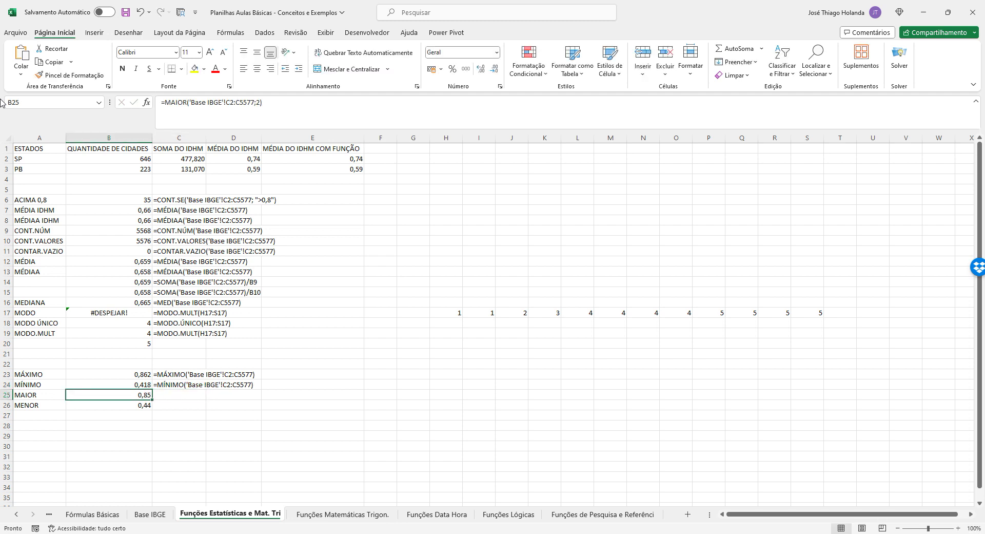
left_click_drag(269, 109, 54, 98)
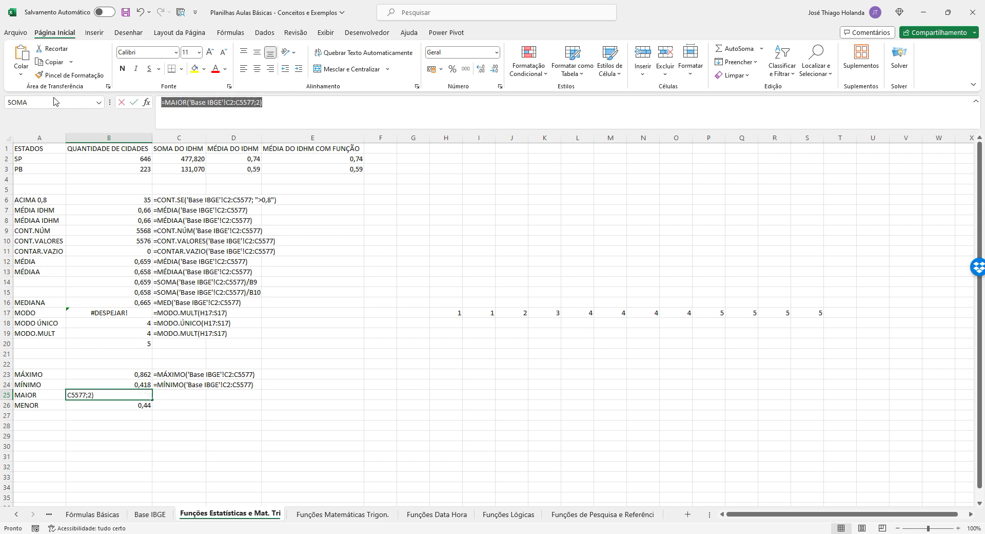
key("ctrl+c")
key("Return")
key("Up")
key("Right")
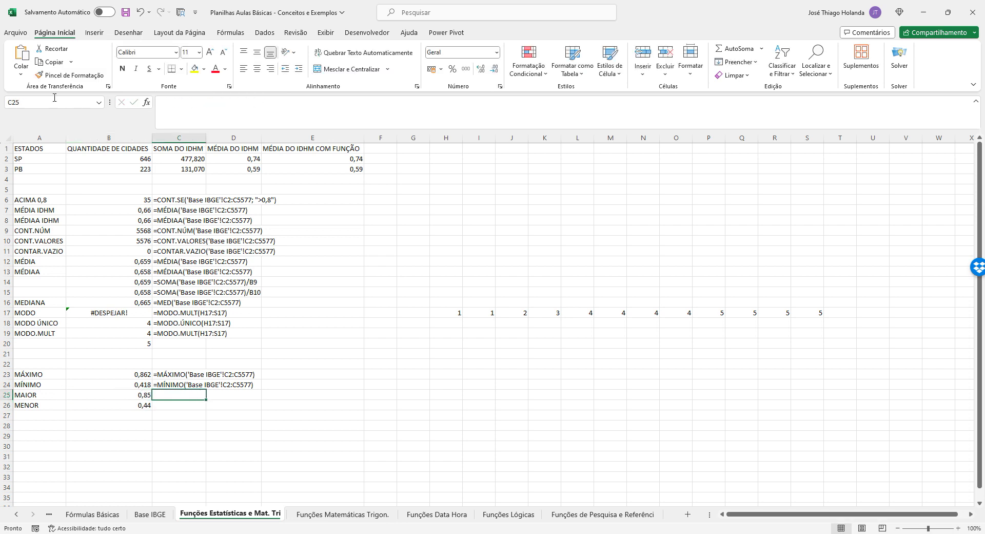
type("'")
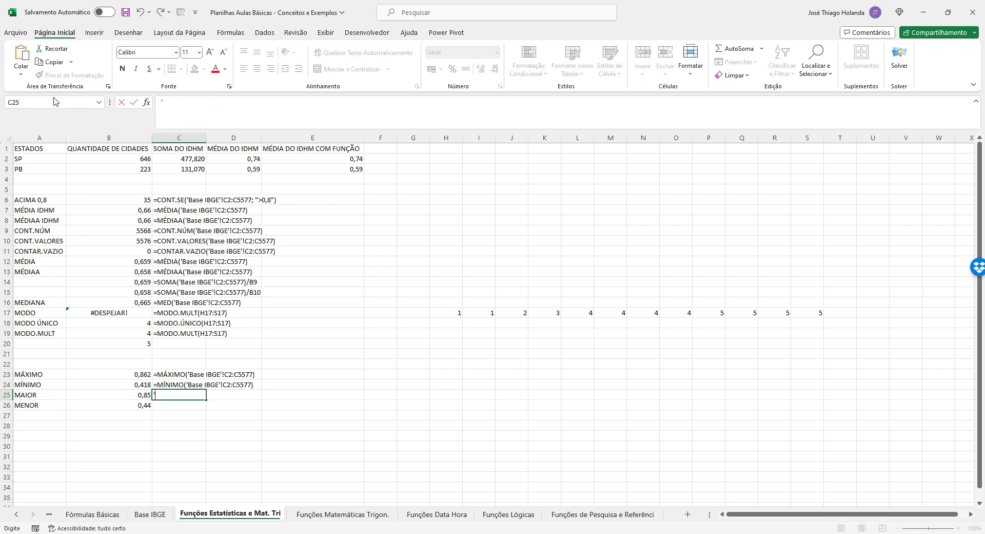
key("ctrl+v")
key("Return")
Copy the MENOR formula from B26 into C26 as plain text, =MENOR('Base IBGE'!C2:C5577;2), and save the workbook
key("Left")
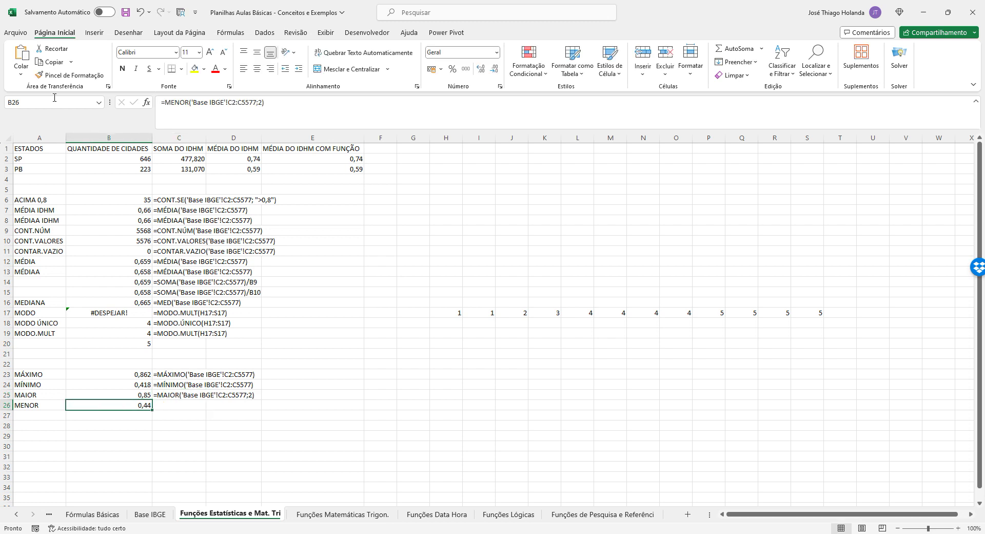
key("F2")
key("shift+Home")
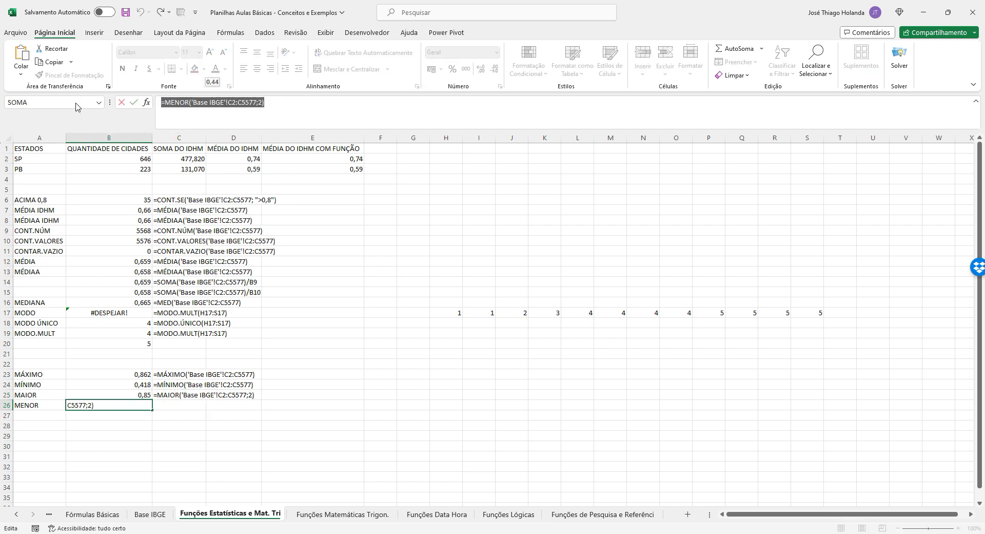
key("ctrl+c")
key("Return")
key("Up")
key("Right")
type("'")
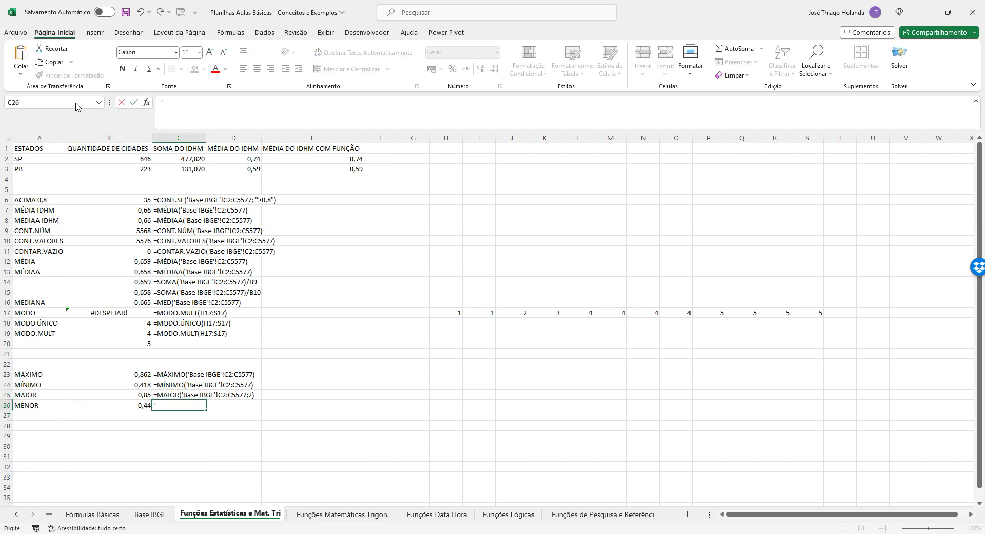
key("ctrl+v")
key("Return")
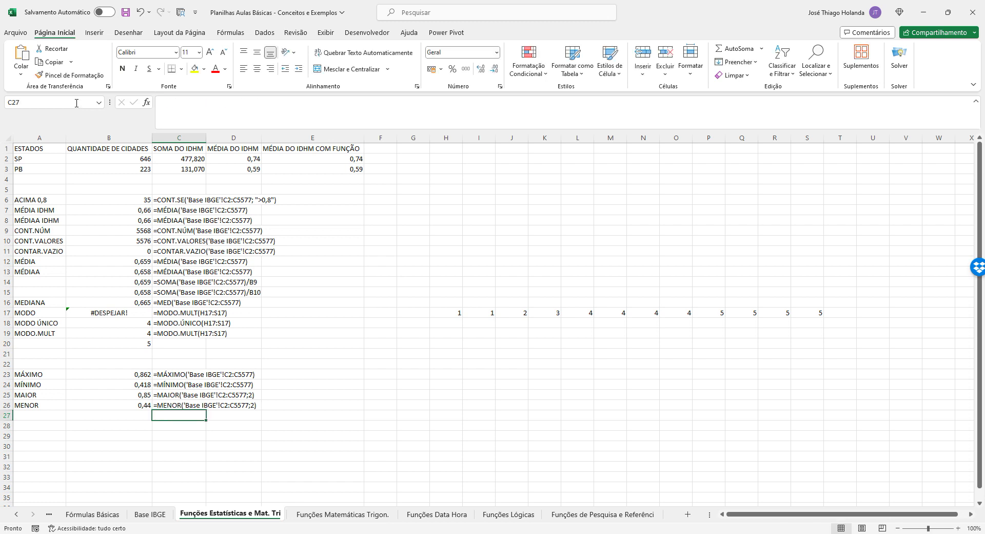
left_click(125, 11)
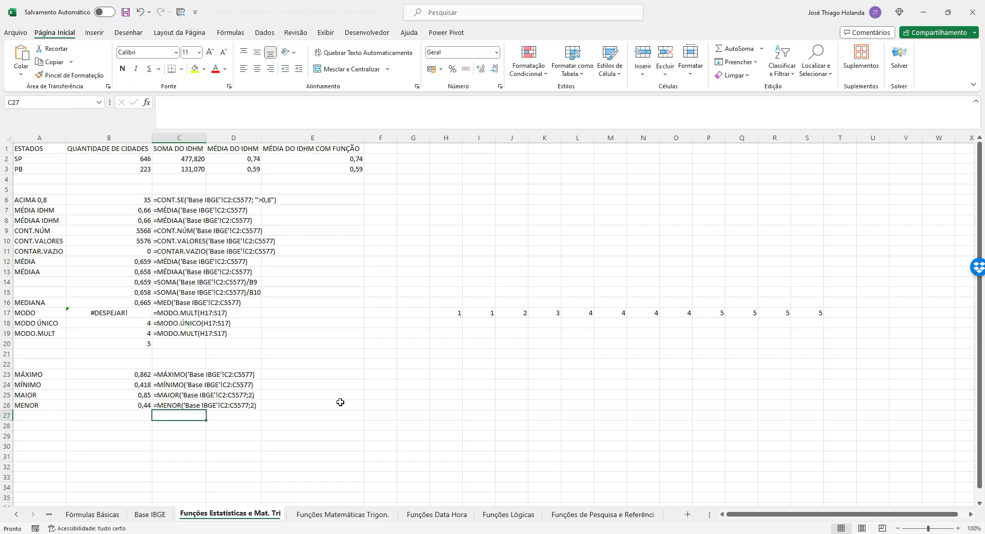
Look through the following sheets up to Funções Lógicas and compare the SITUAÇÃO and SITUAÇÃO FINAL formulas in F3 and G3
left_click(366, 519)
left_click(437, 516)
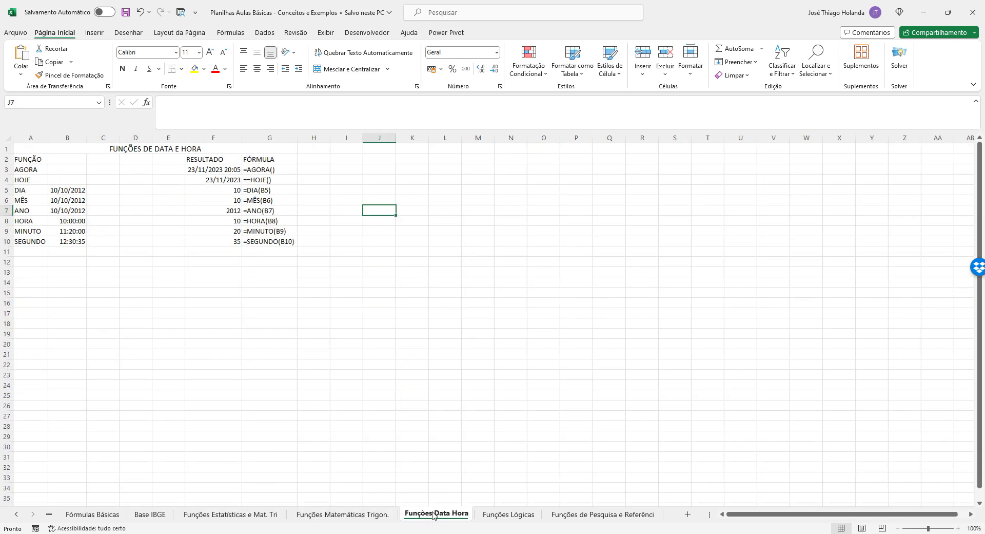
left_click(491, 518)
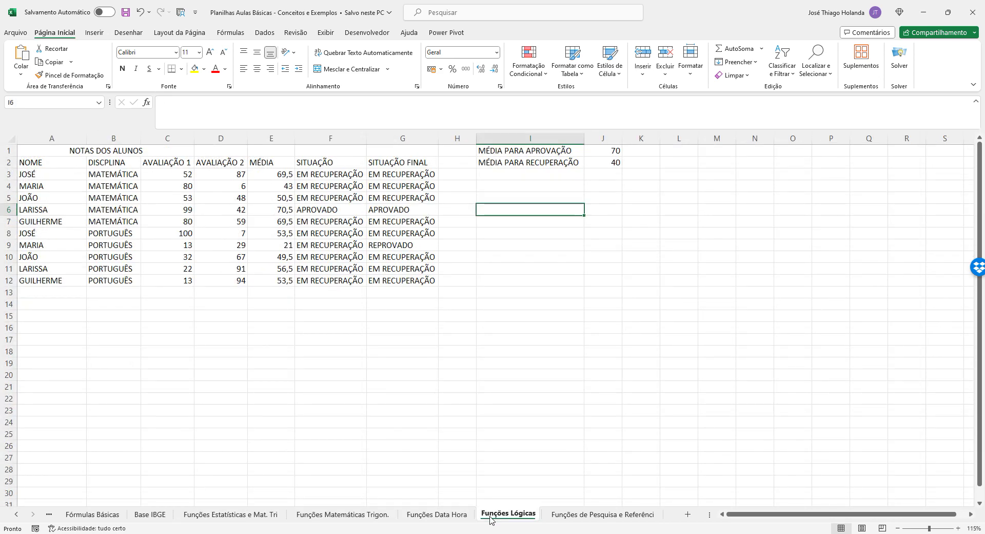
left_click(463, 175)
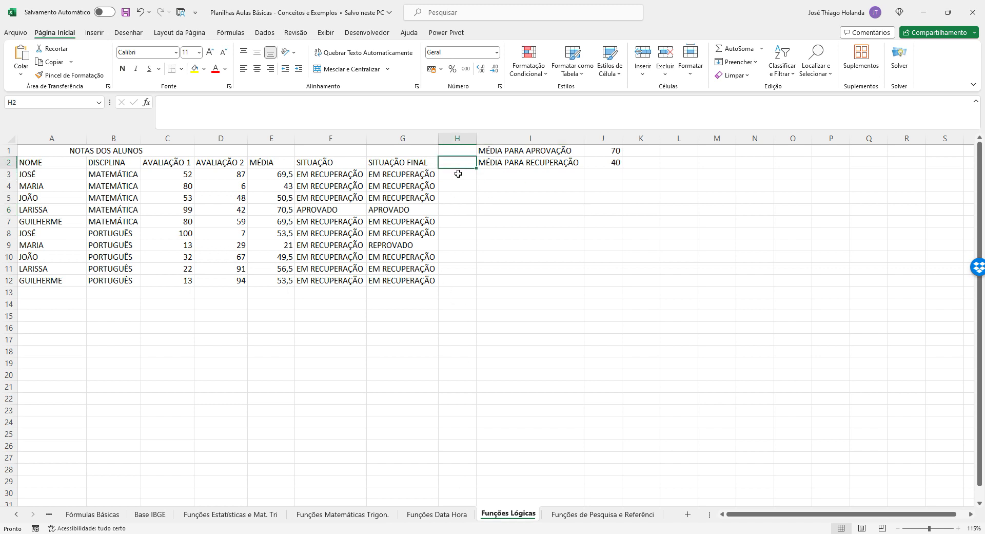
left_click(392, 173)
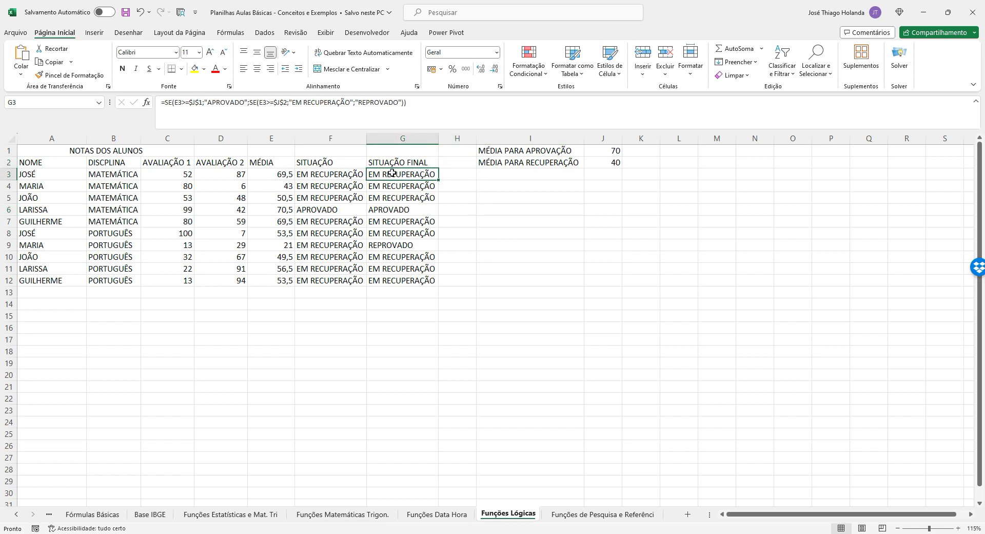
left_click(334, 176)
left_click(428, 175)
left_click(332, 175)
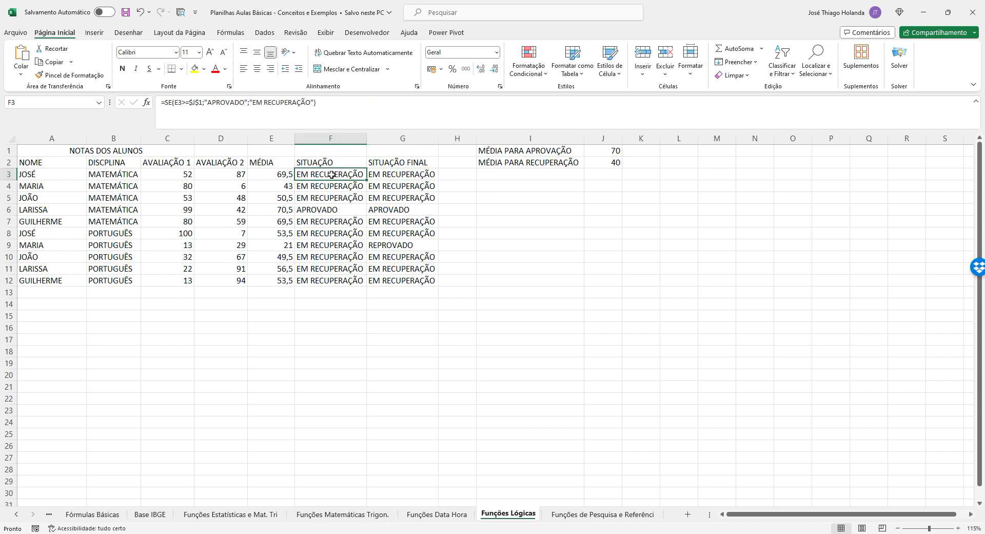
Copy G3's formula into H3 as plain text, =SE(E3>=$J$1;"APROVADO";SE(E3>=$J$2;"EM RECUPERAÇÃO";"REPROVADO")), and fit column H's width to its contents
left_click(401, 174)
left_click_drag(436, 103, 137, 100)
key("ctrl+c")
key("Escape")
key("Right")
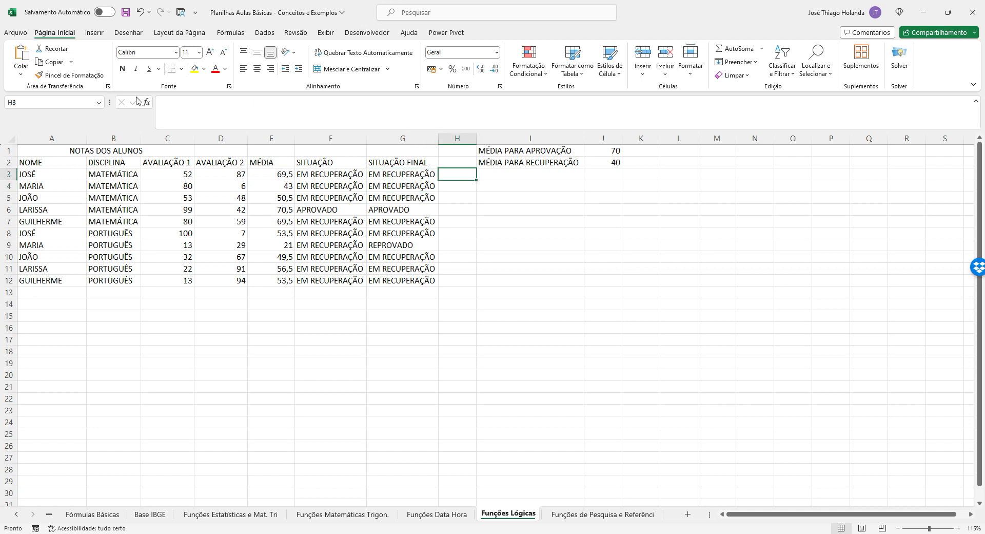
type("'")
key("ctrl+v")
key("Return")
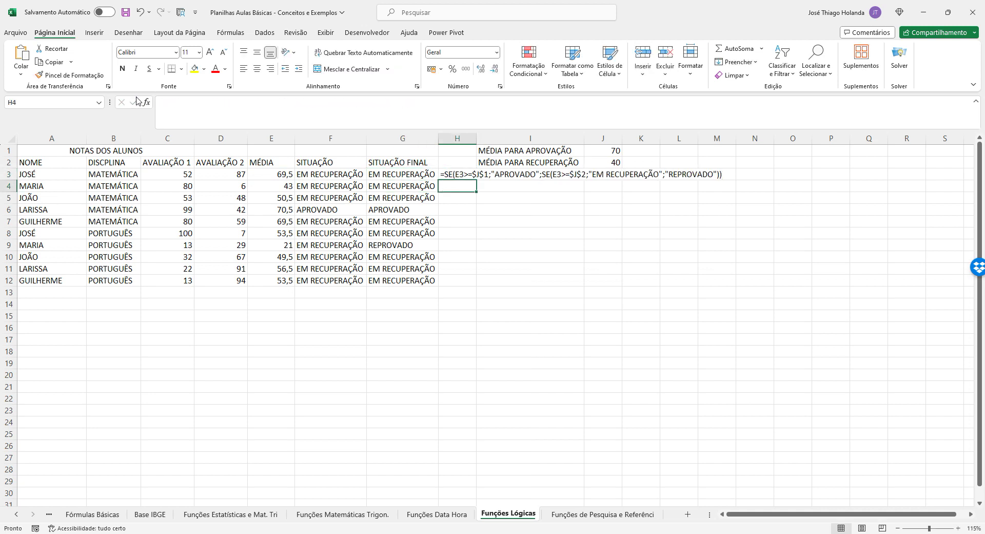
double_click(476, 138)
left_click(497, 245)
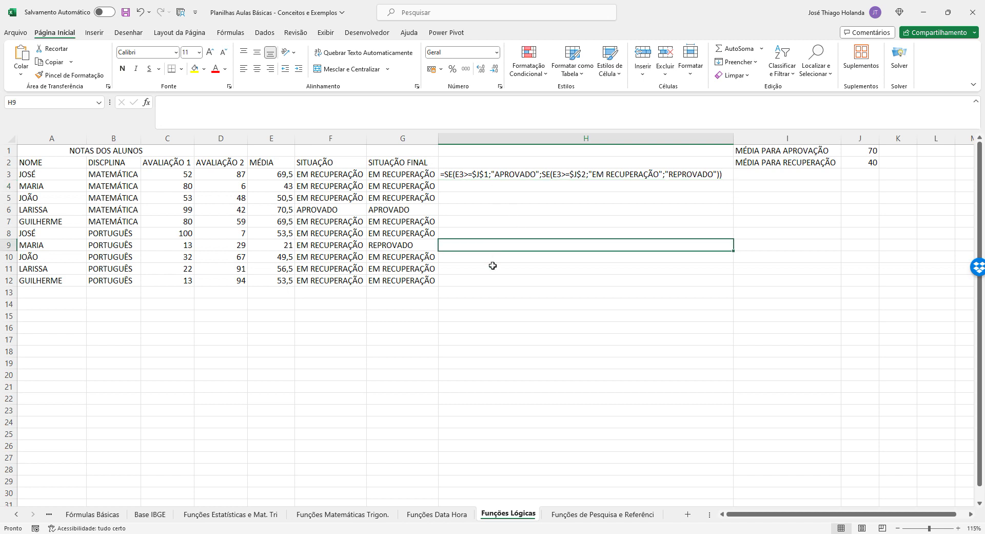
left_click(495, 266)
Examine the simple SE formula in F3 and the outer and nested SE parts of the formula text in H3
left_click(471, 174)
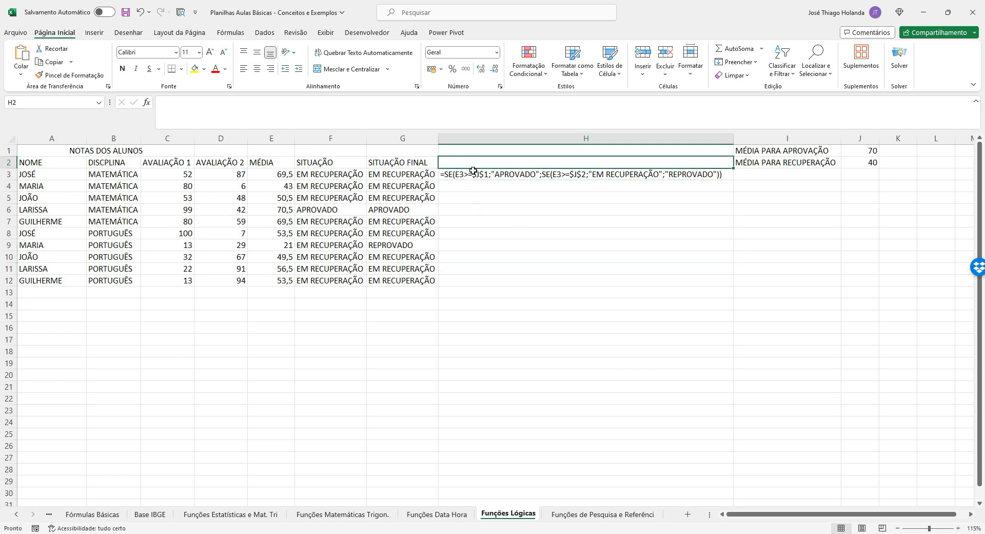
left_click(337, 173)
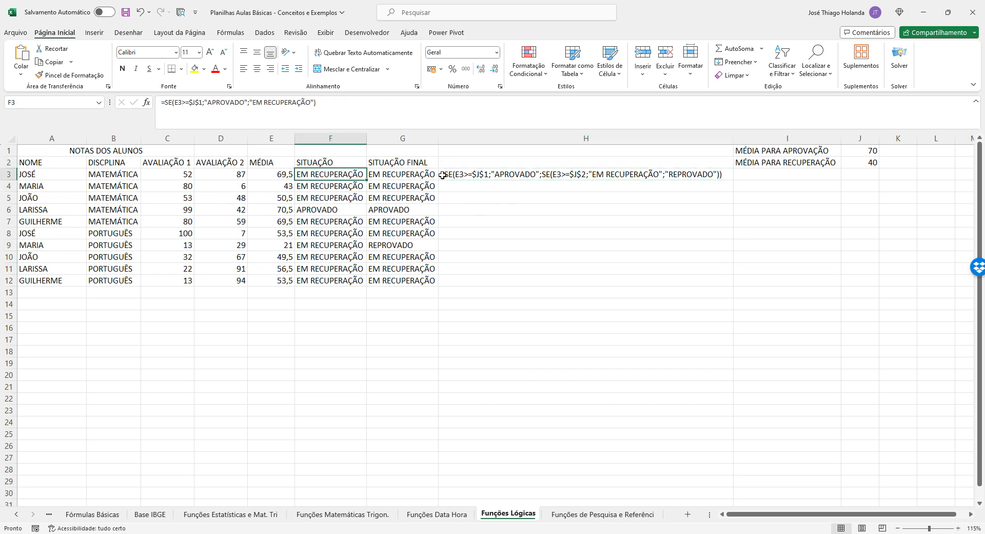
left_click(473, 174)
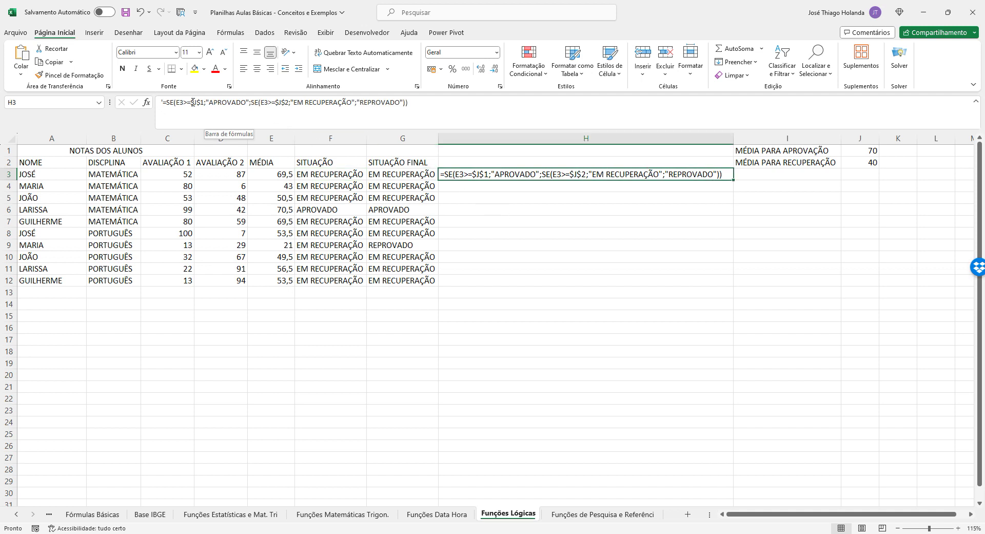
left_click_drag(248, 102, 180, 101)
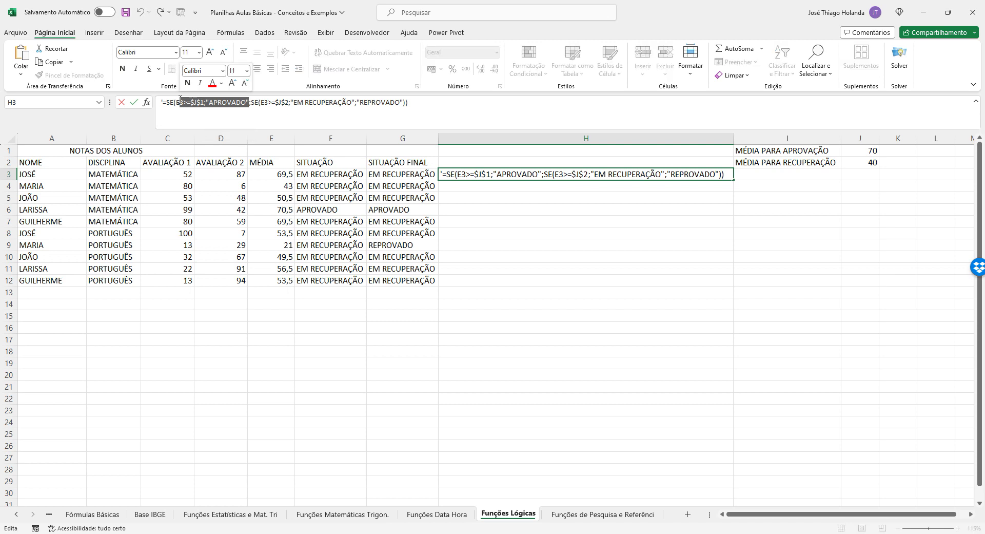
left_click(252, 102)
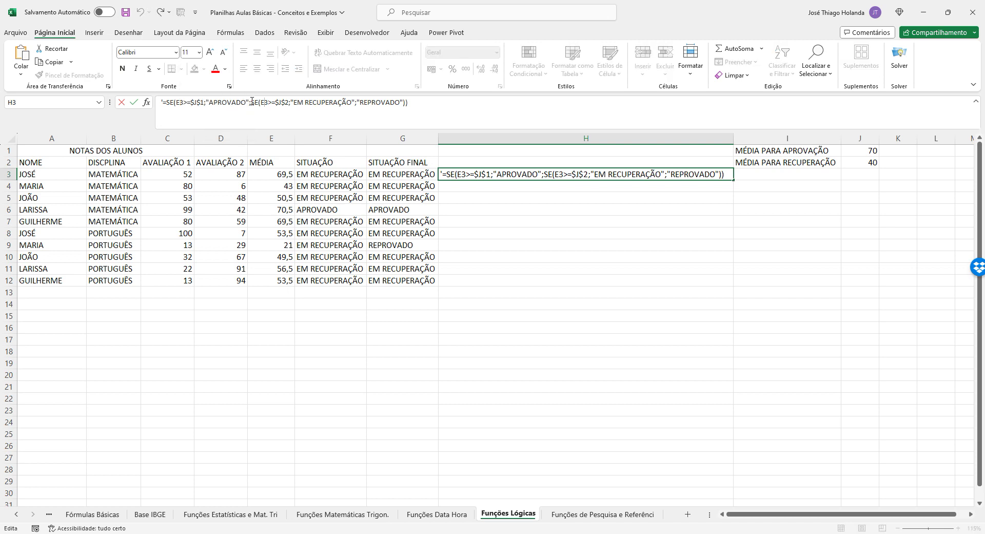
left_click_drag(259, 101, 409, 100)
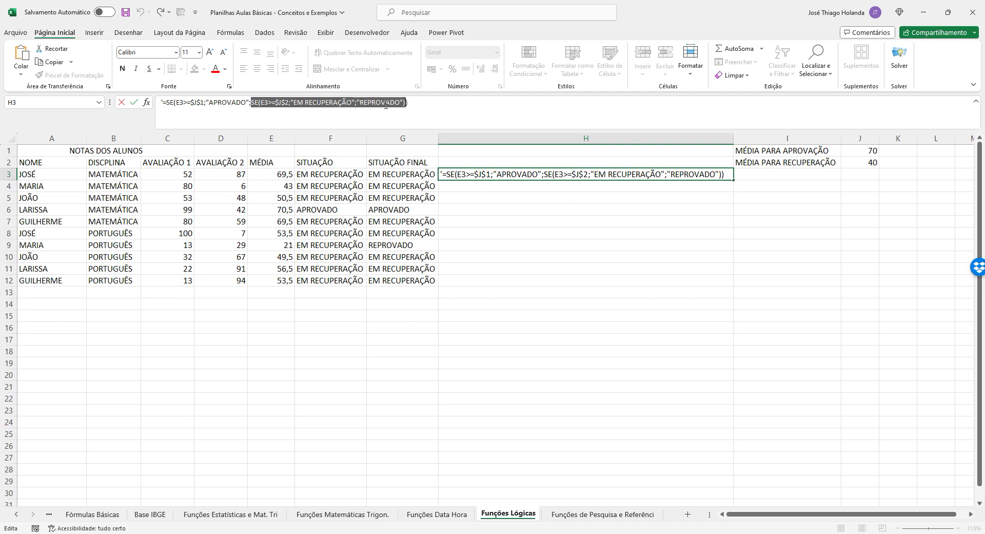
key("Return")
left_click(591, 234)
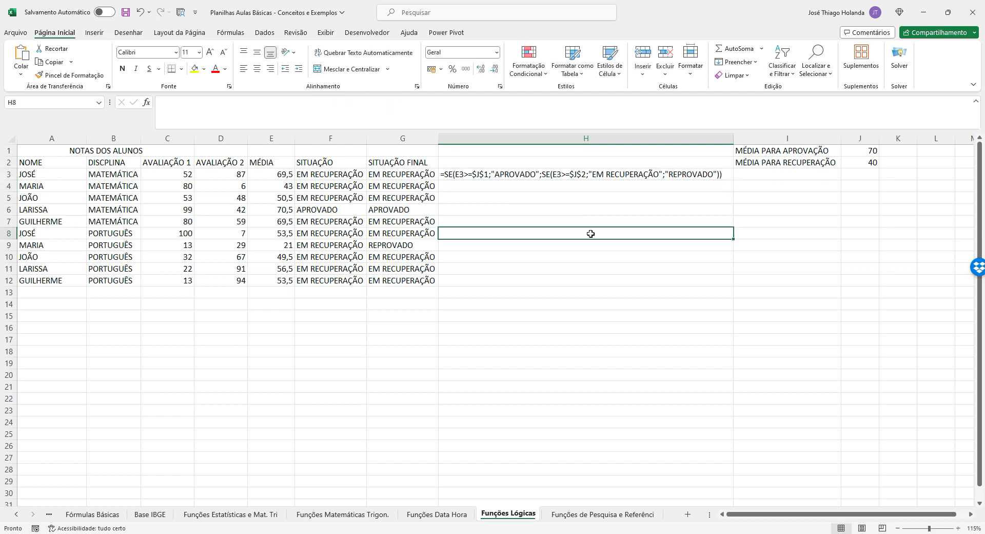